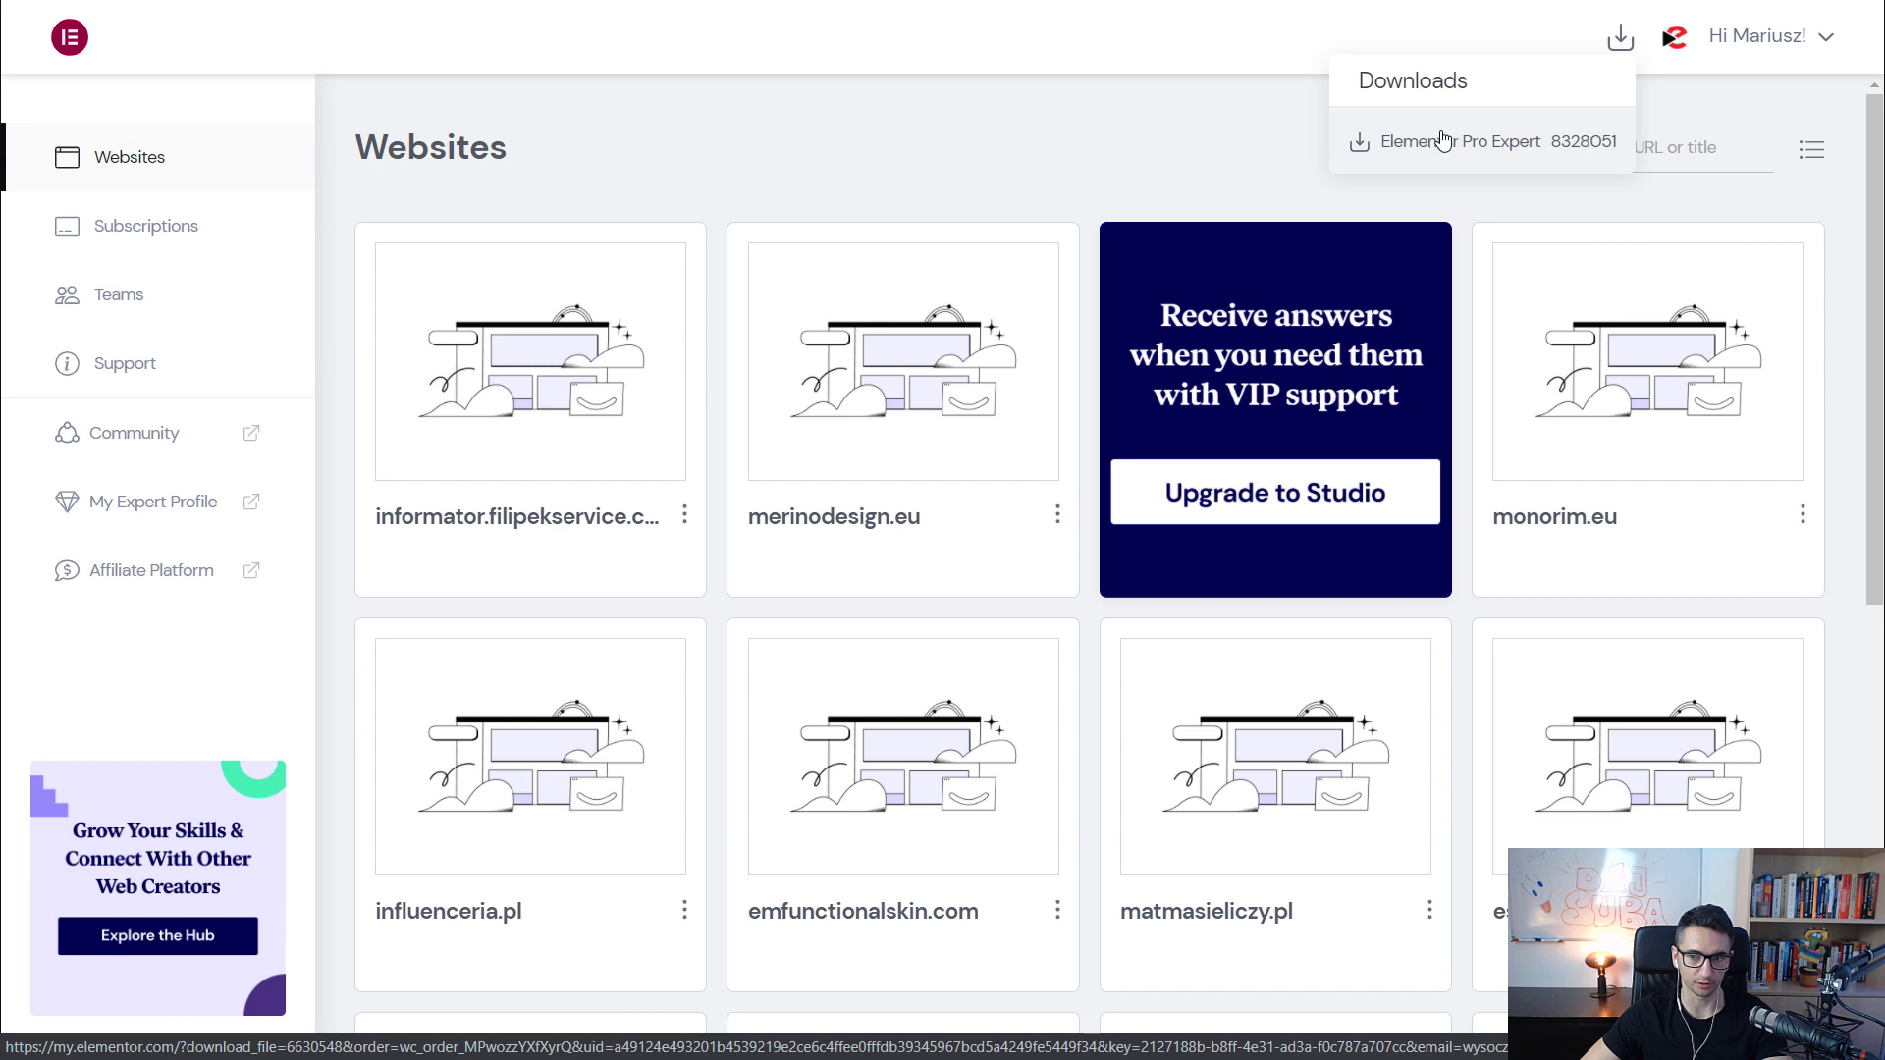
# Download the Elementor Pro Expert package, then upload and install elementor-pro-3.5.2.zip as a plugin on the WordPress site
pyautogui.click(1441, 142)
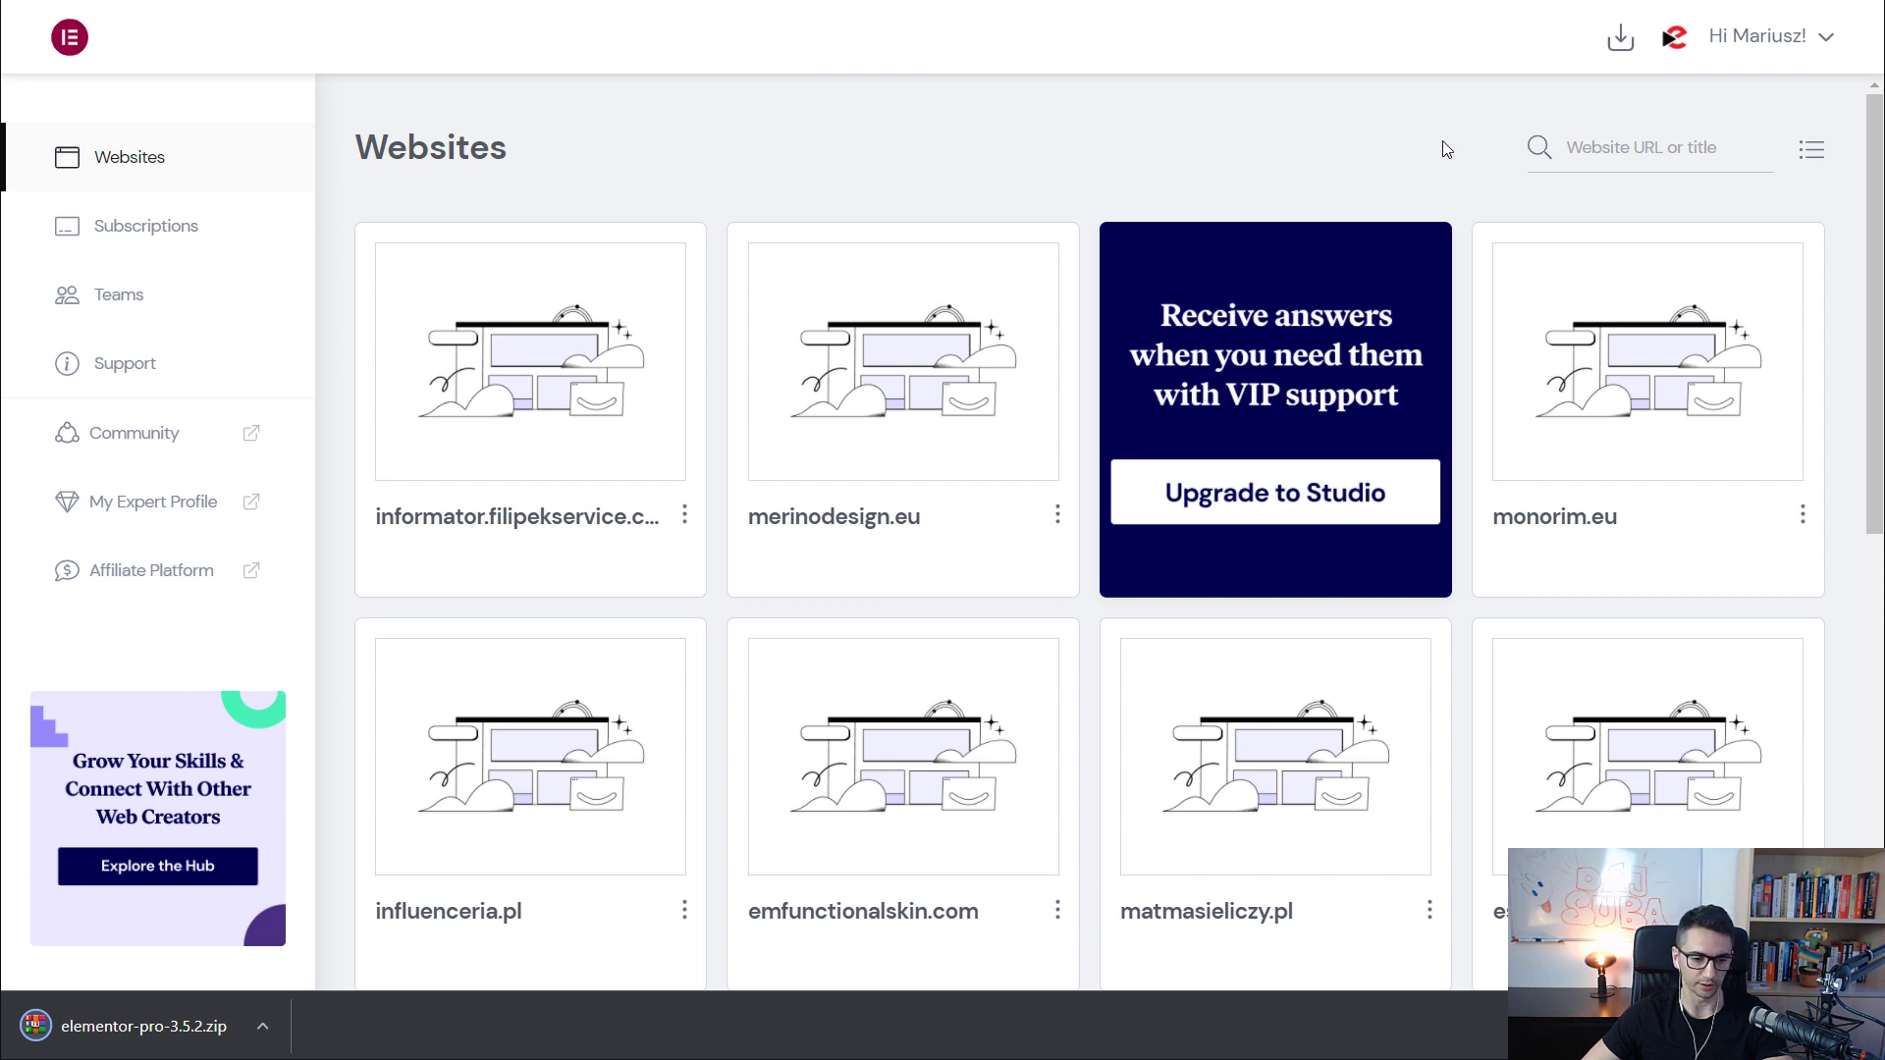
pyautogui.hotkey('ctrl', 'Tab')
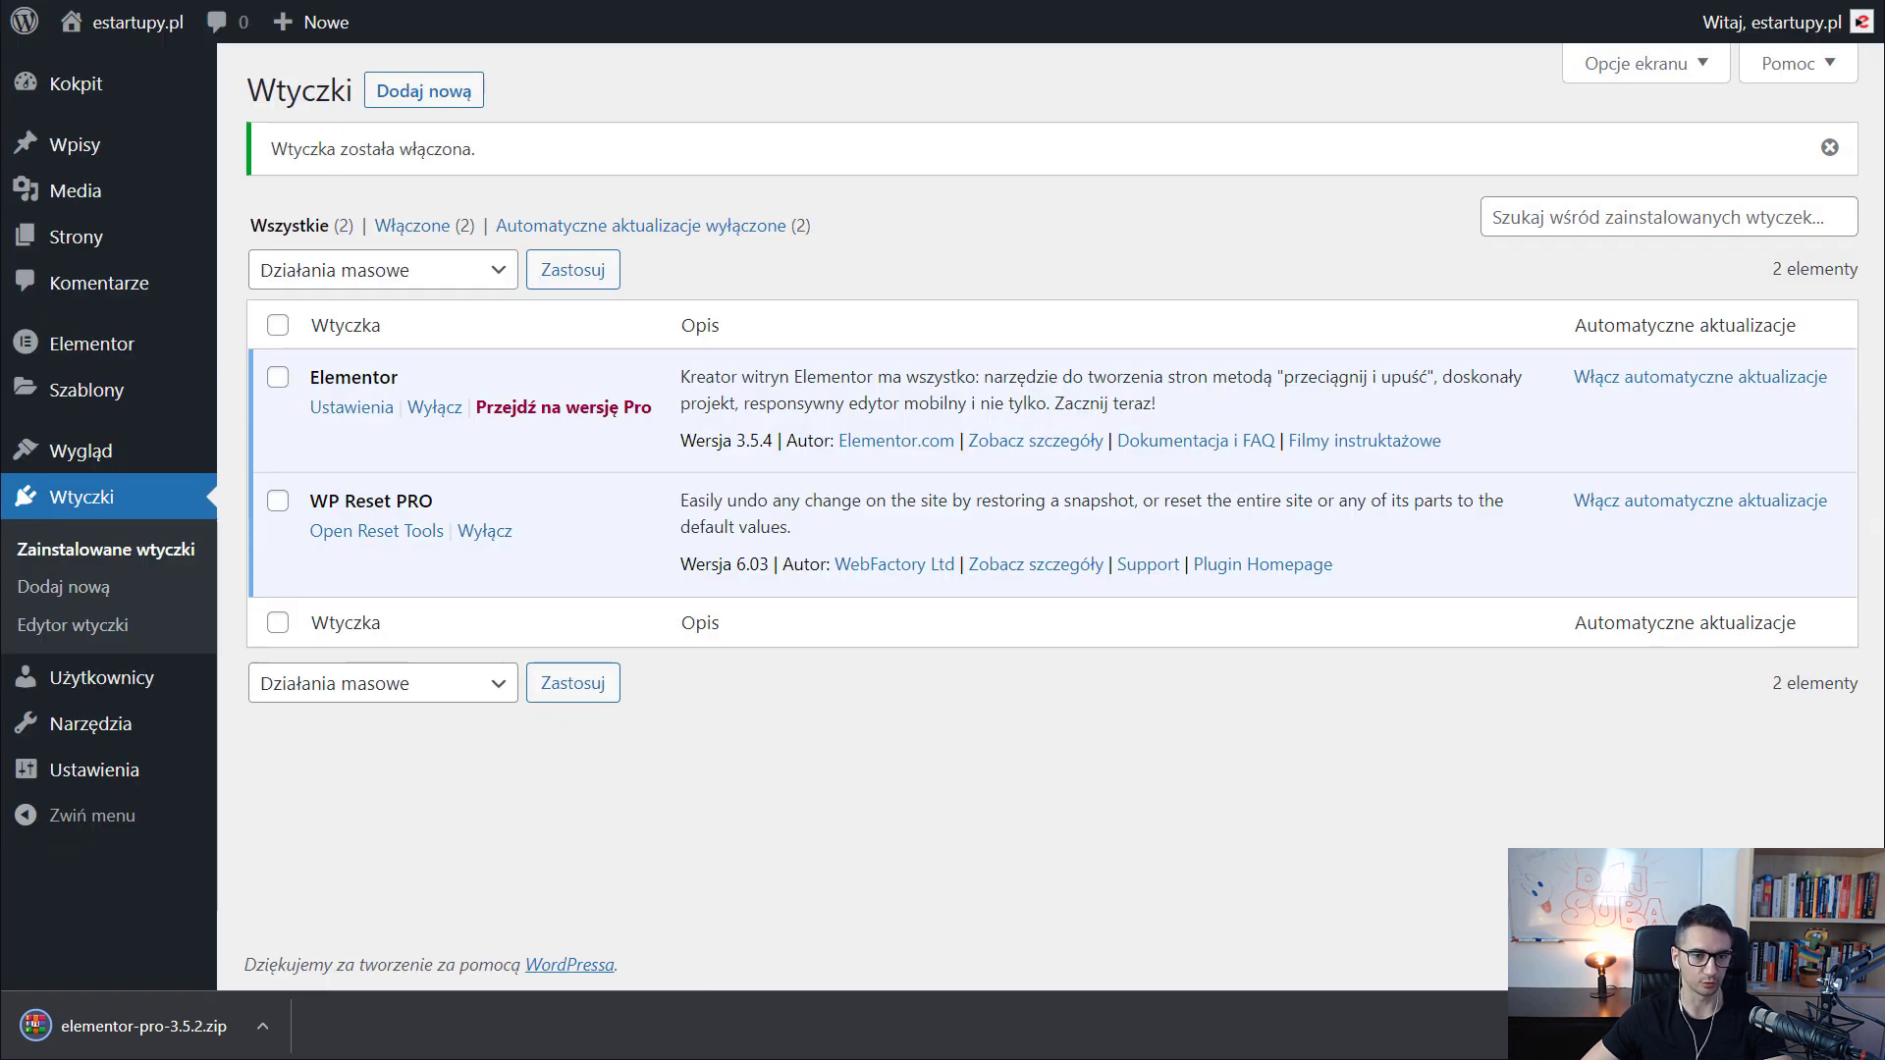
pyautogui.click(438, 94)
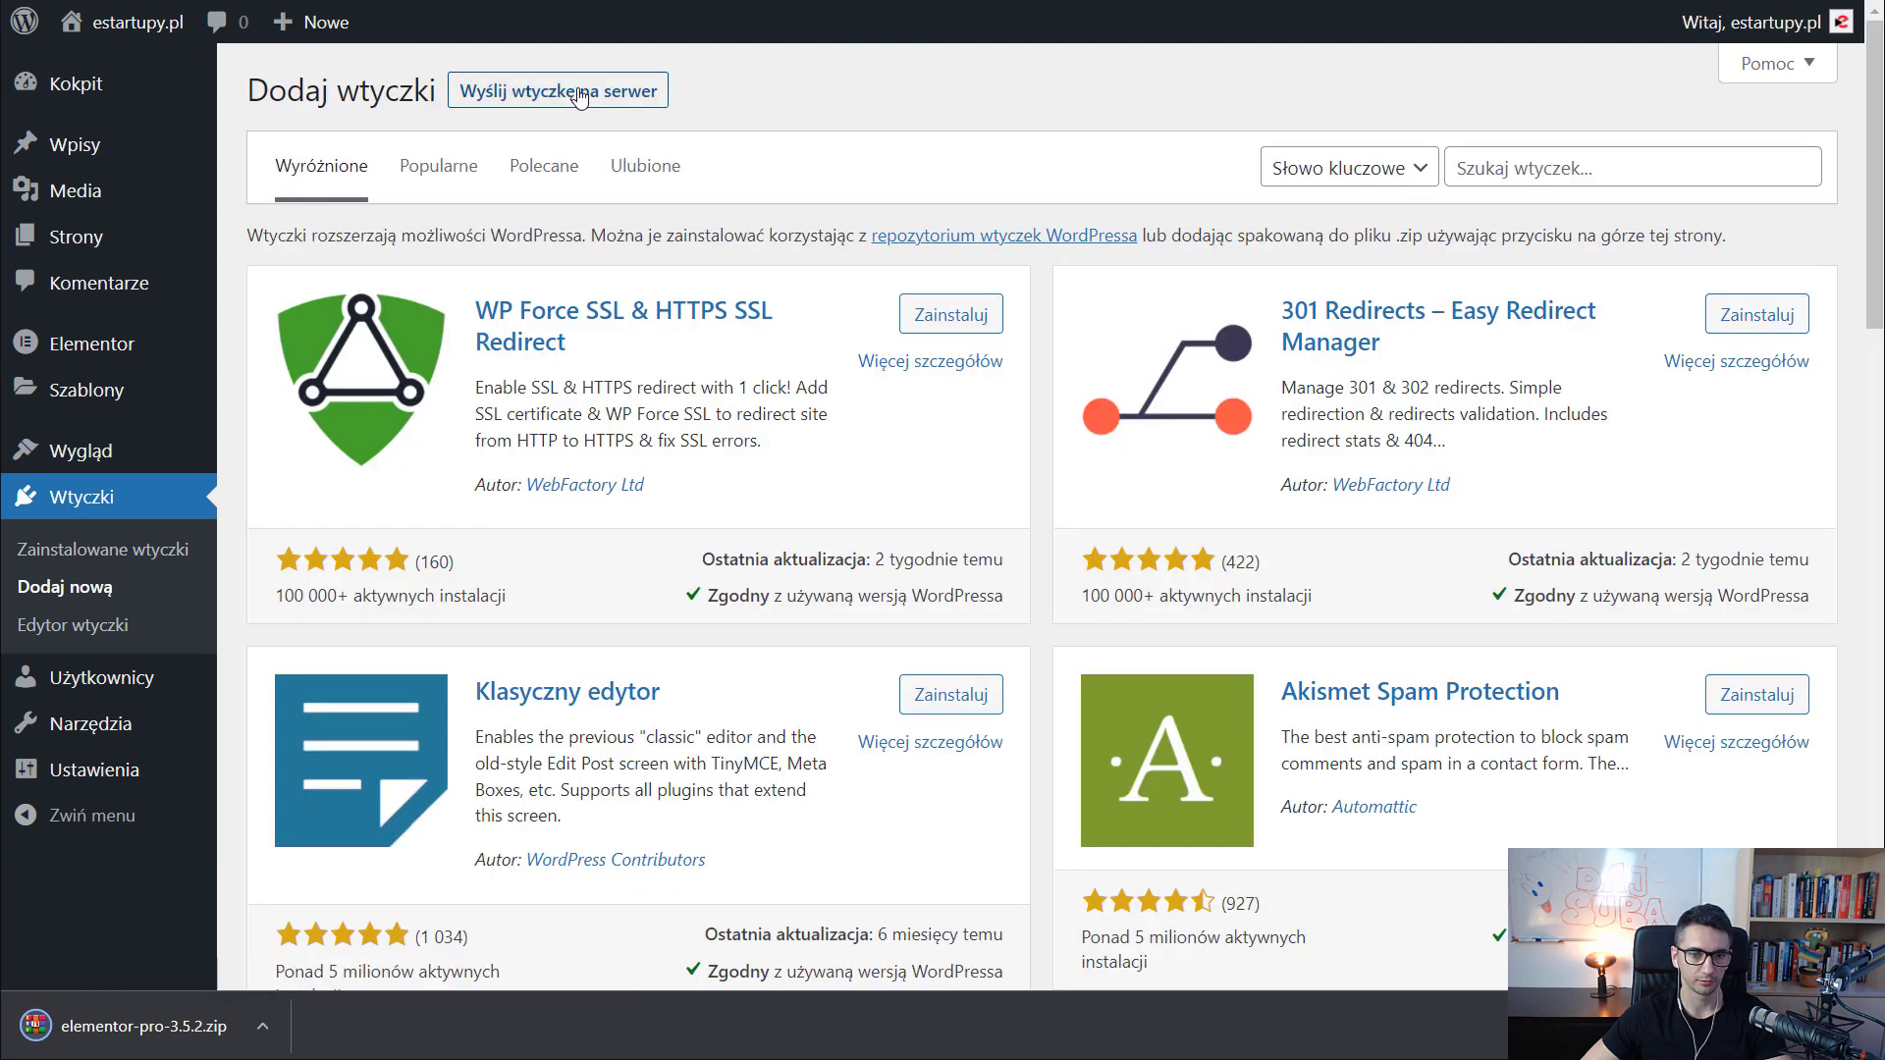
pyautogui.click(580, 95)
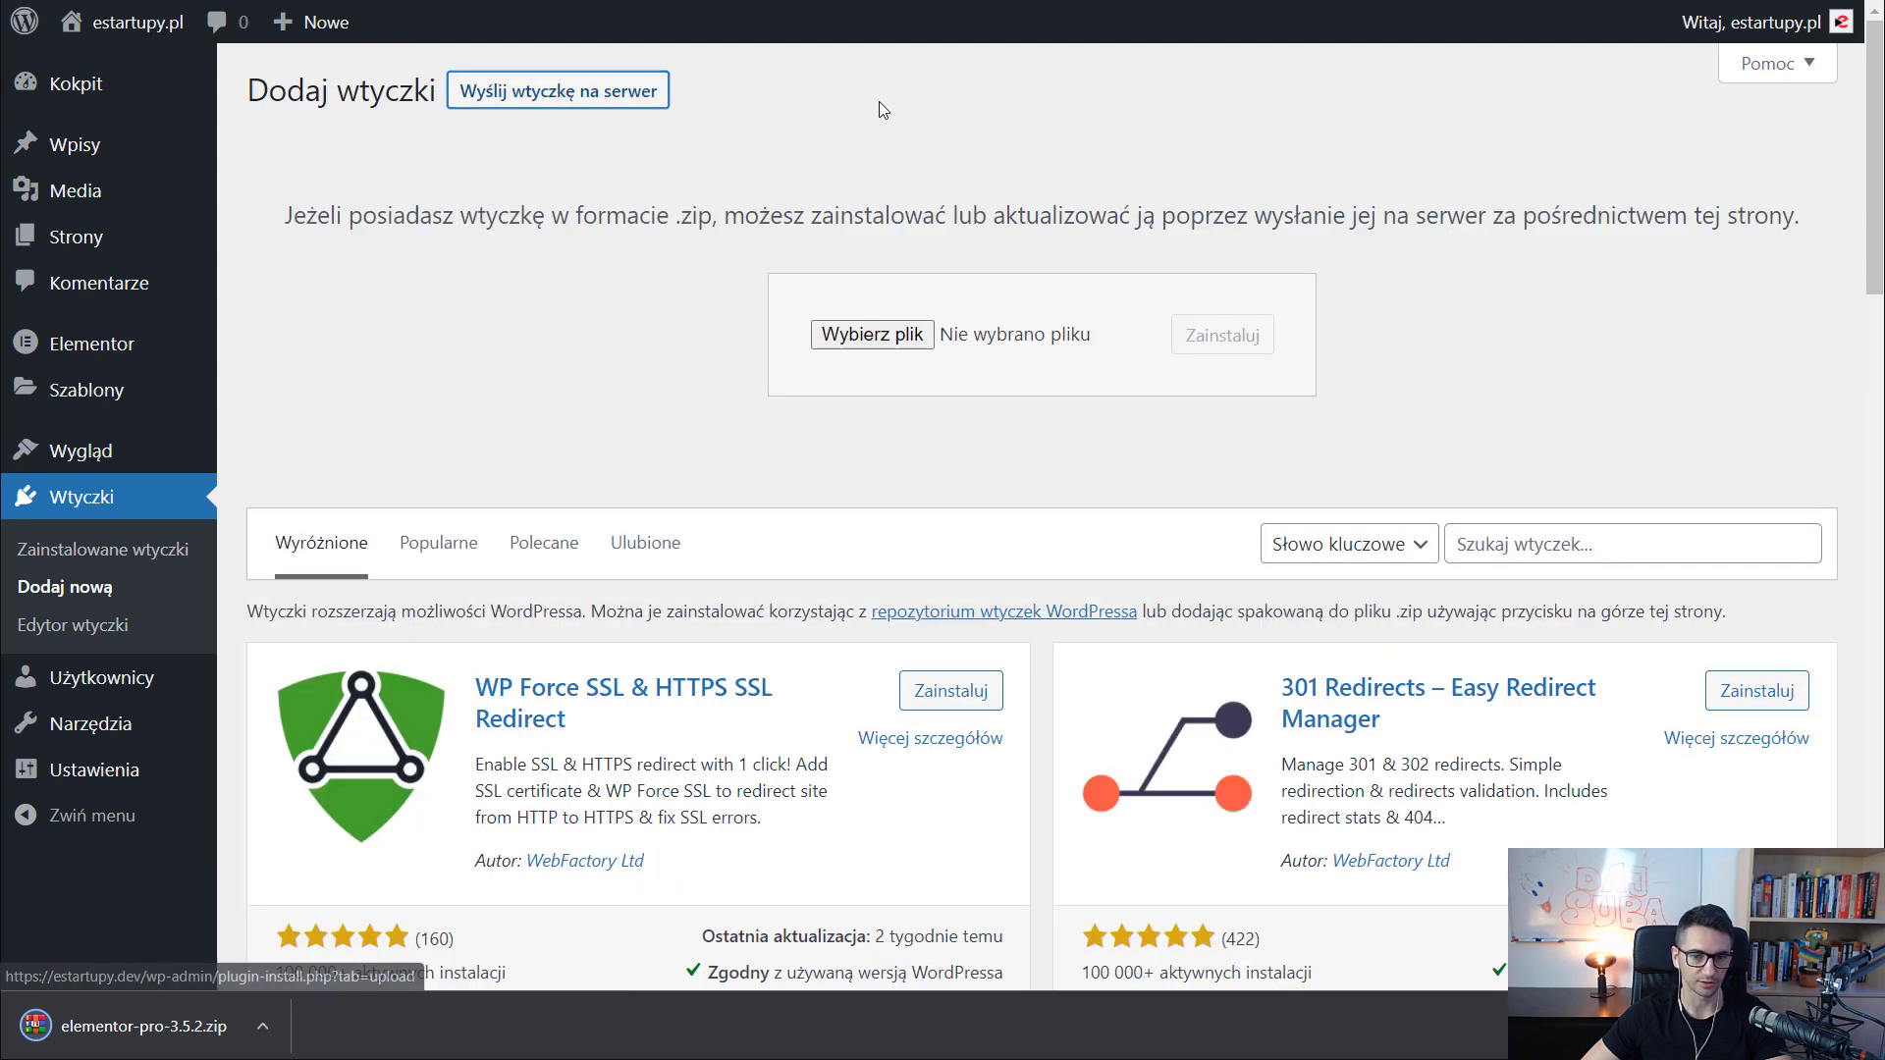
pyautogui.moveTo(96, 1042); pyautogui.dragTo(908, 345)
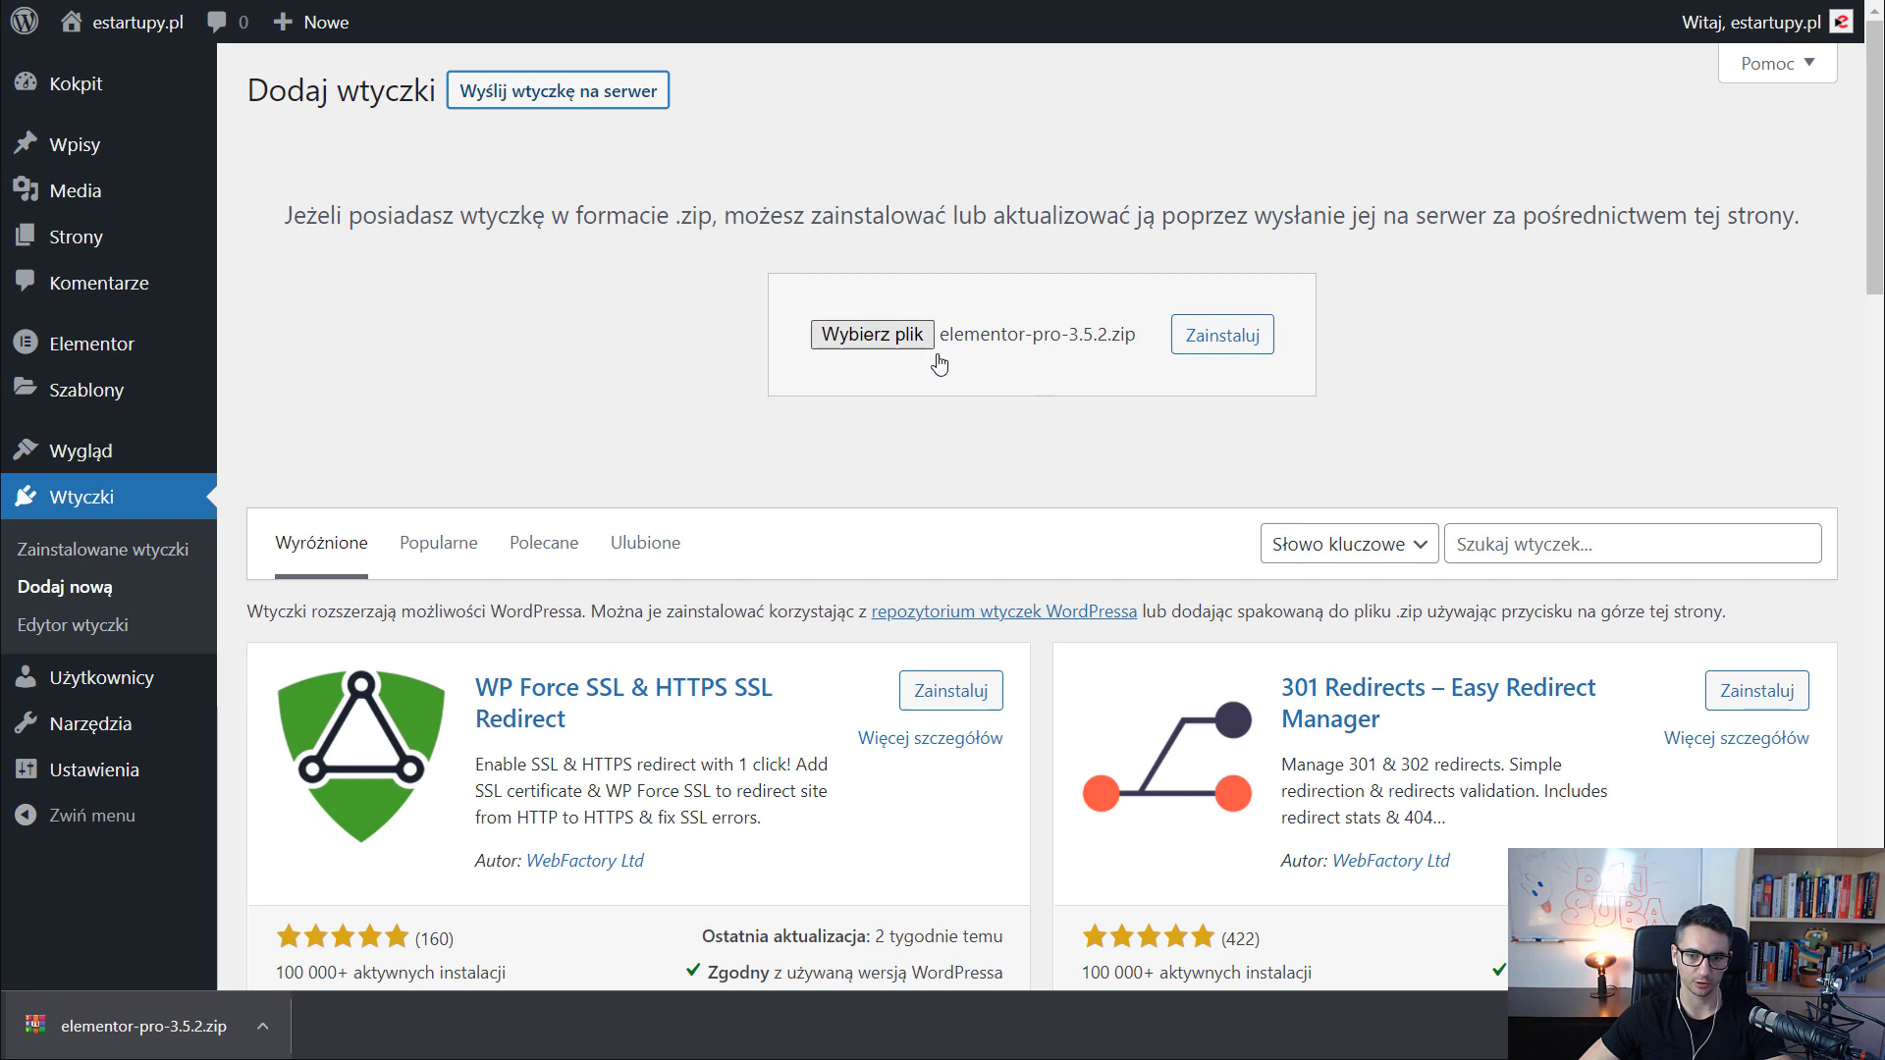
pyautogui.click(1225, 339)
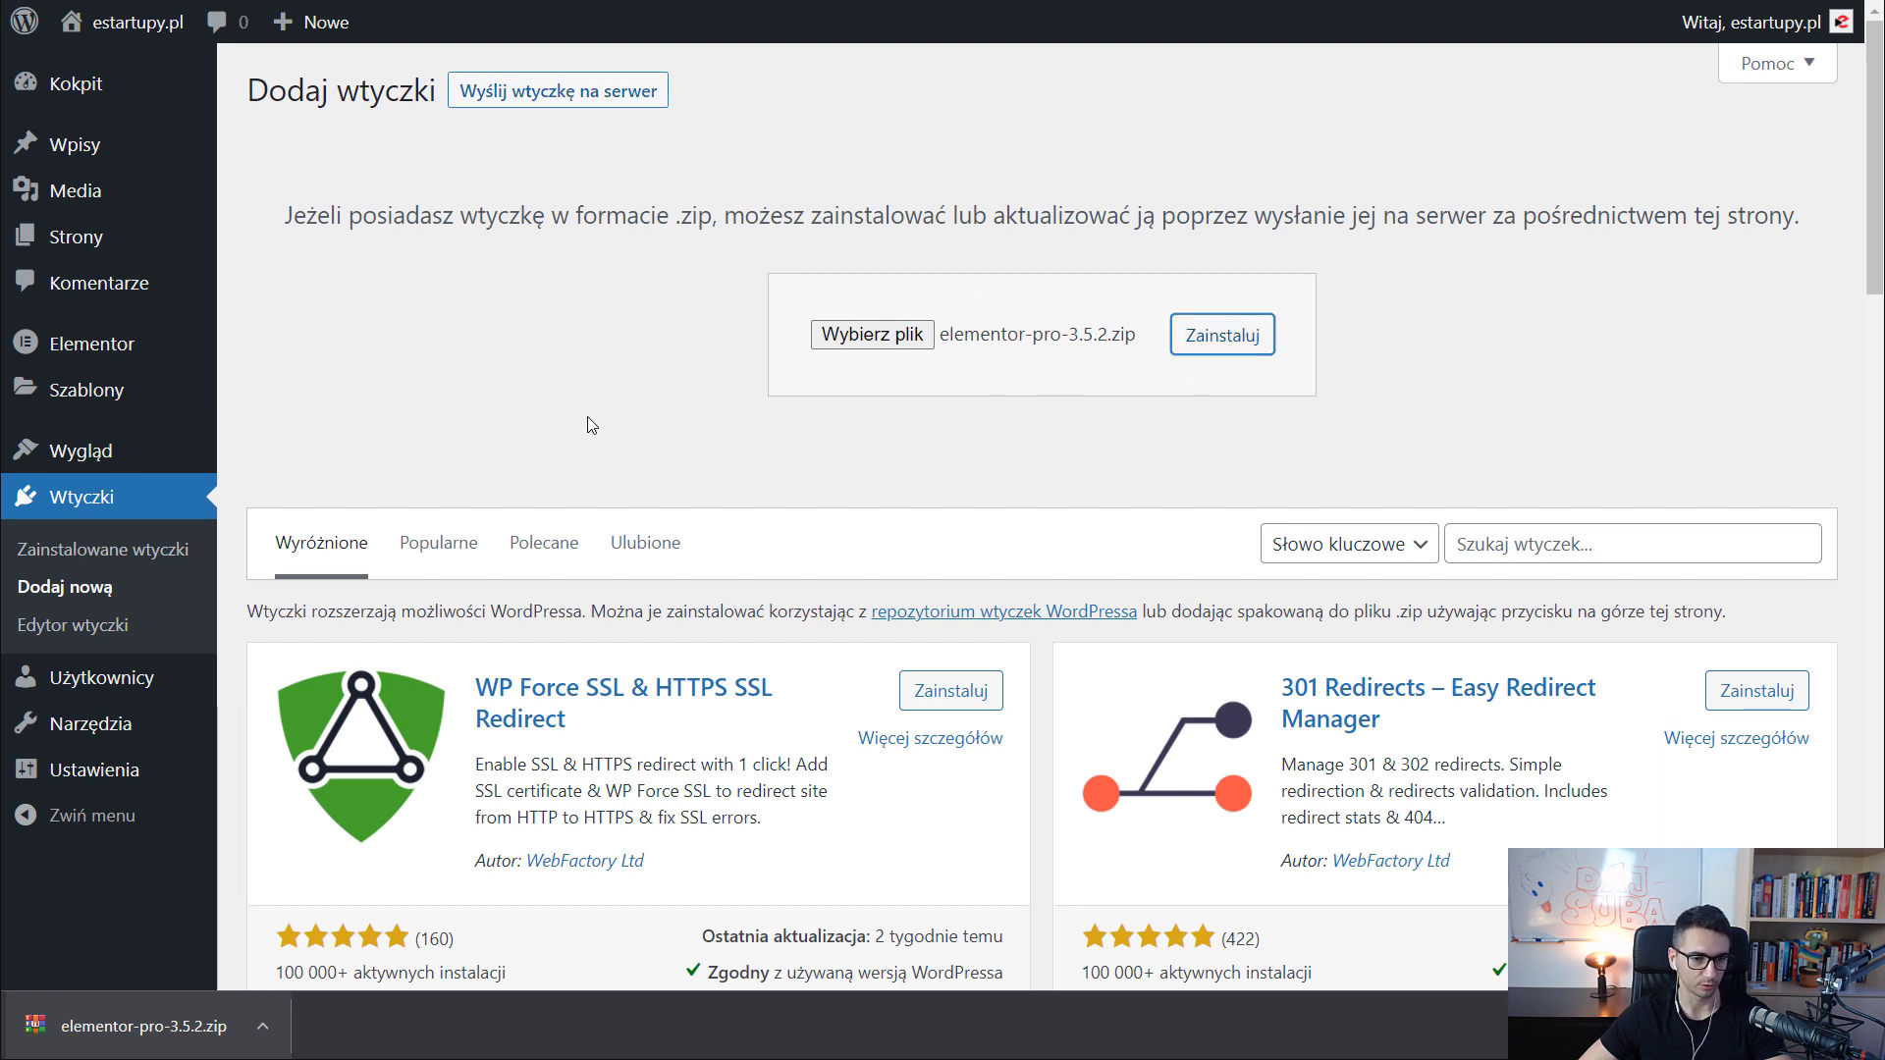
# Activate the installed Elementor Pro plugin and connect the site to the Expert license
pyautogui.click(315, 324)
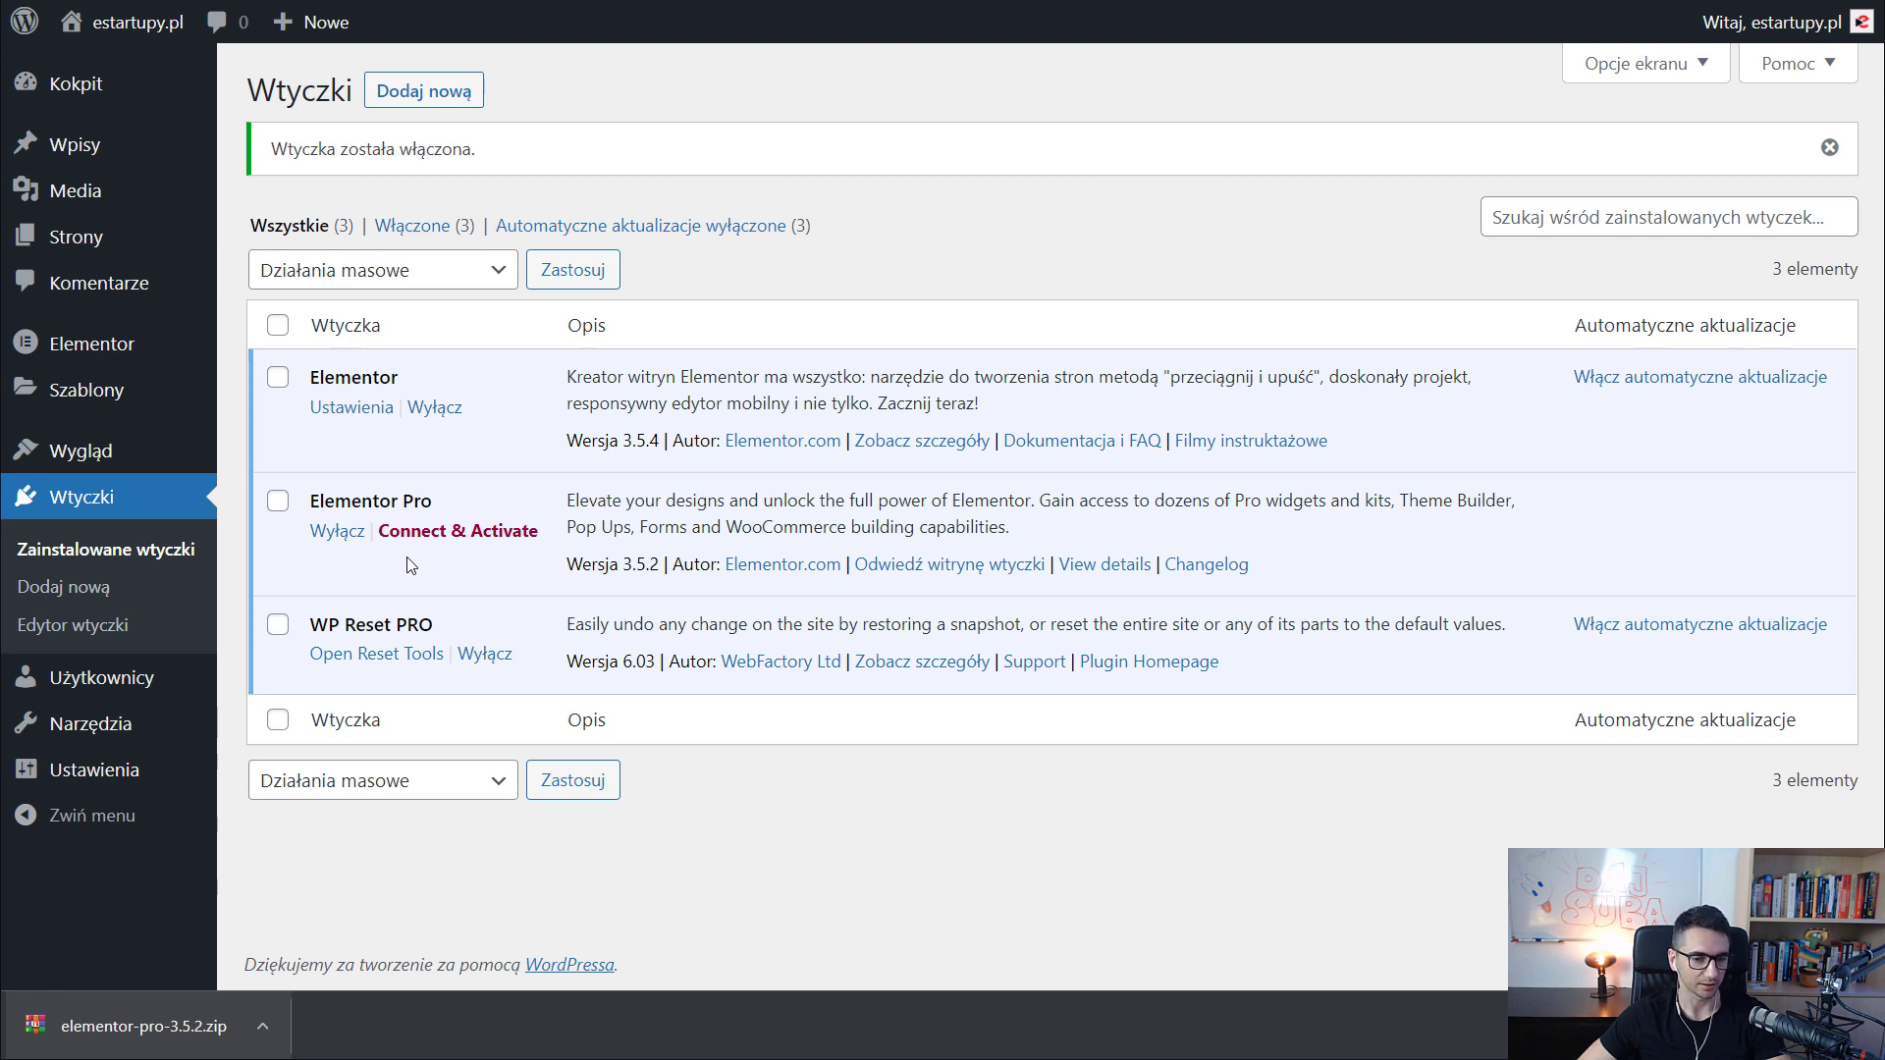
pyautogui.click(444, 535)
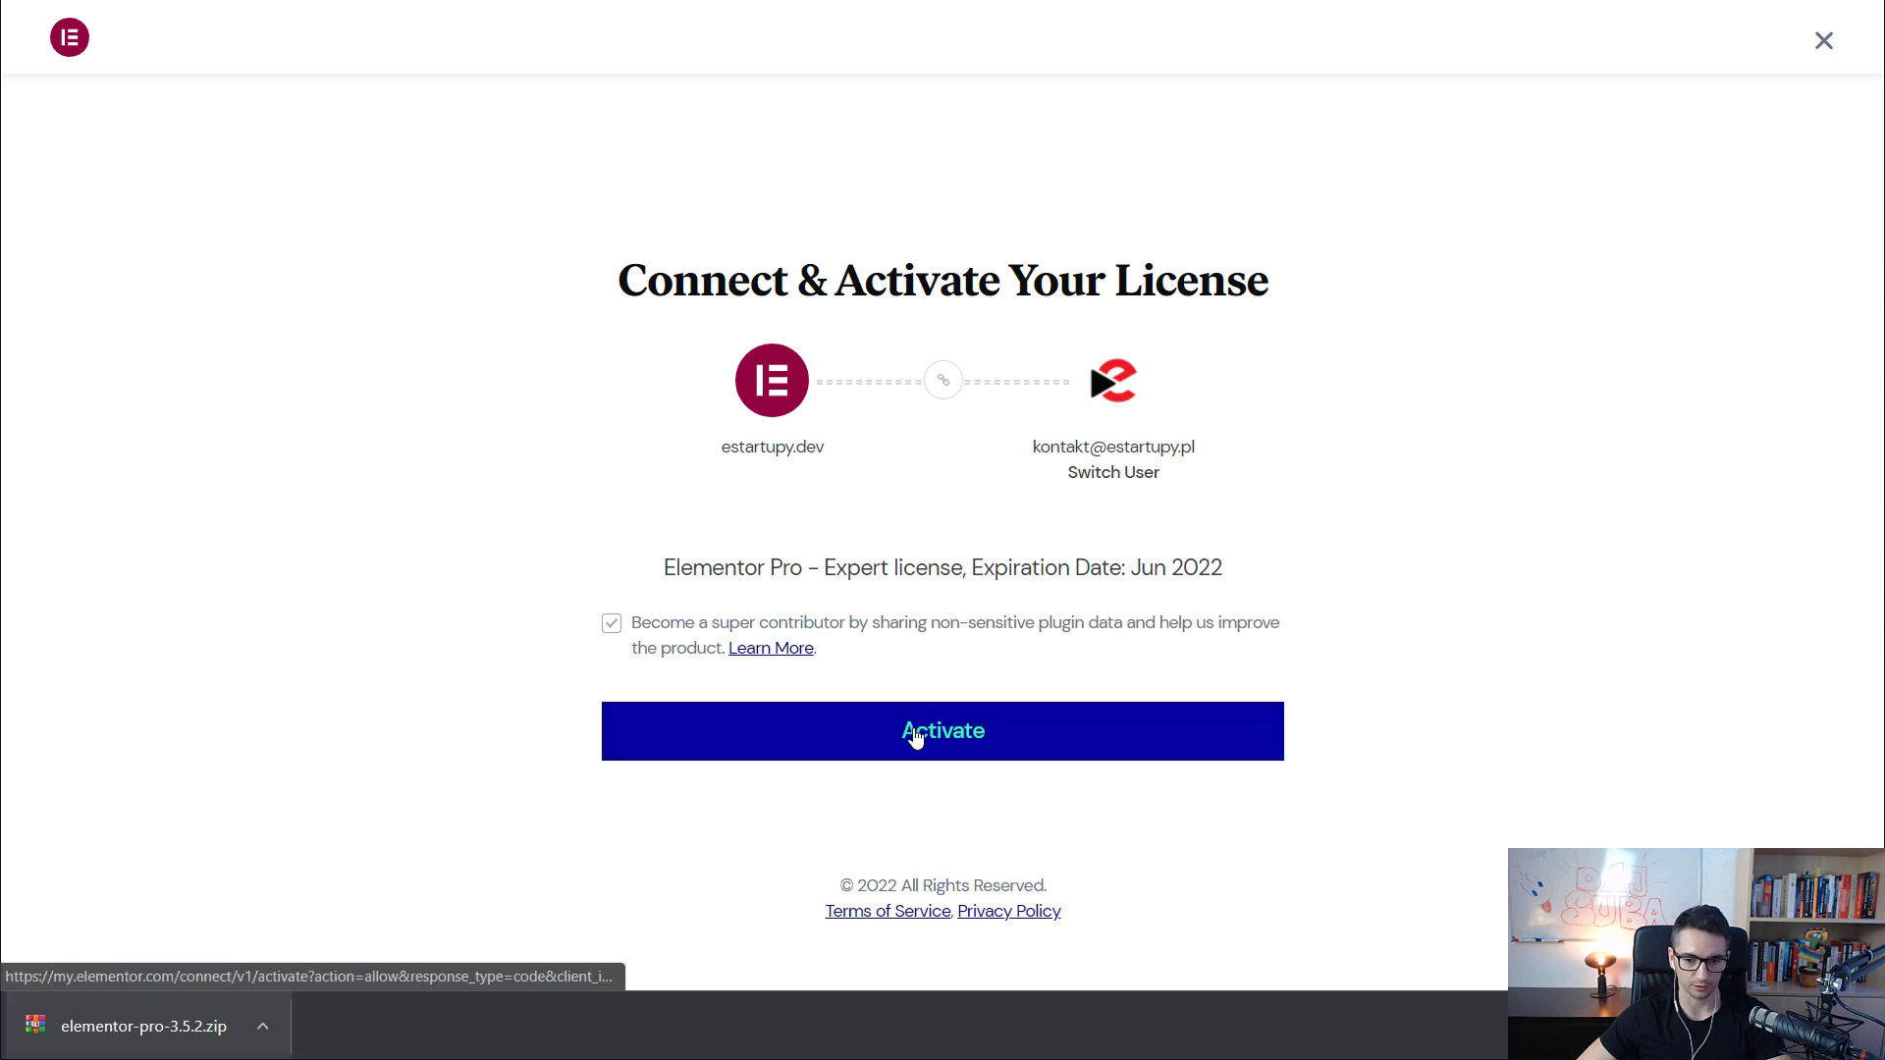
pyautogui.click(938, 738)
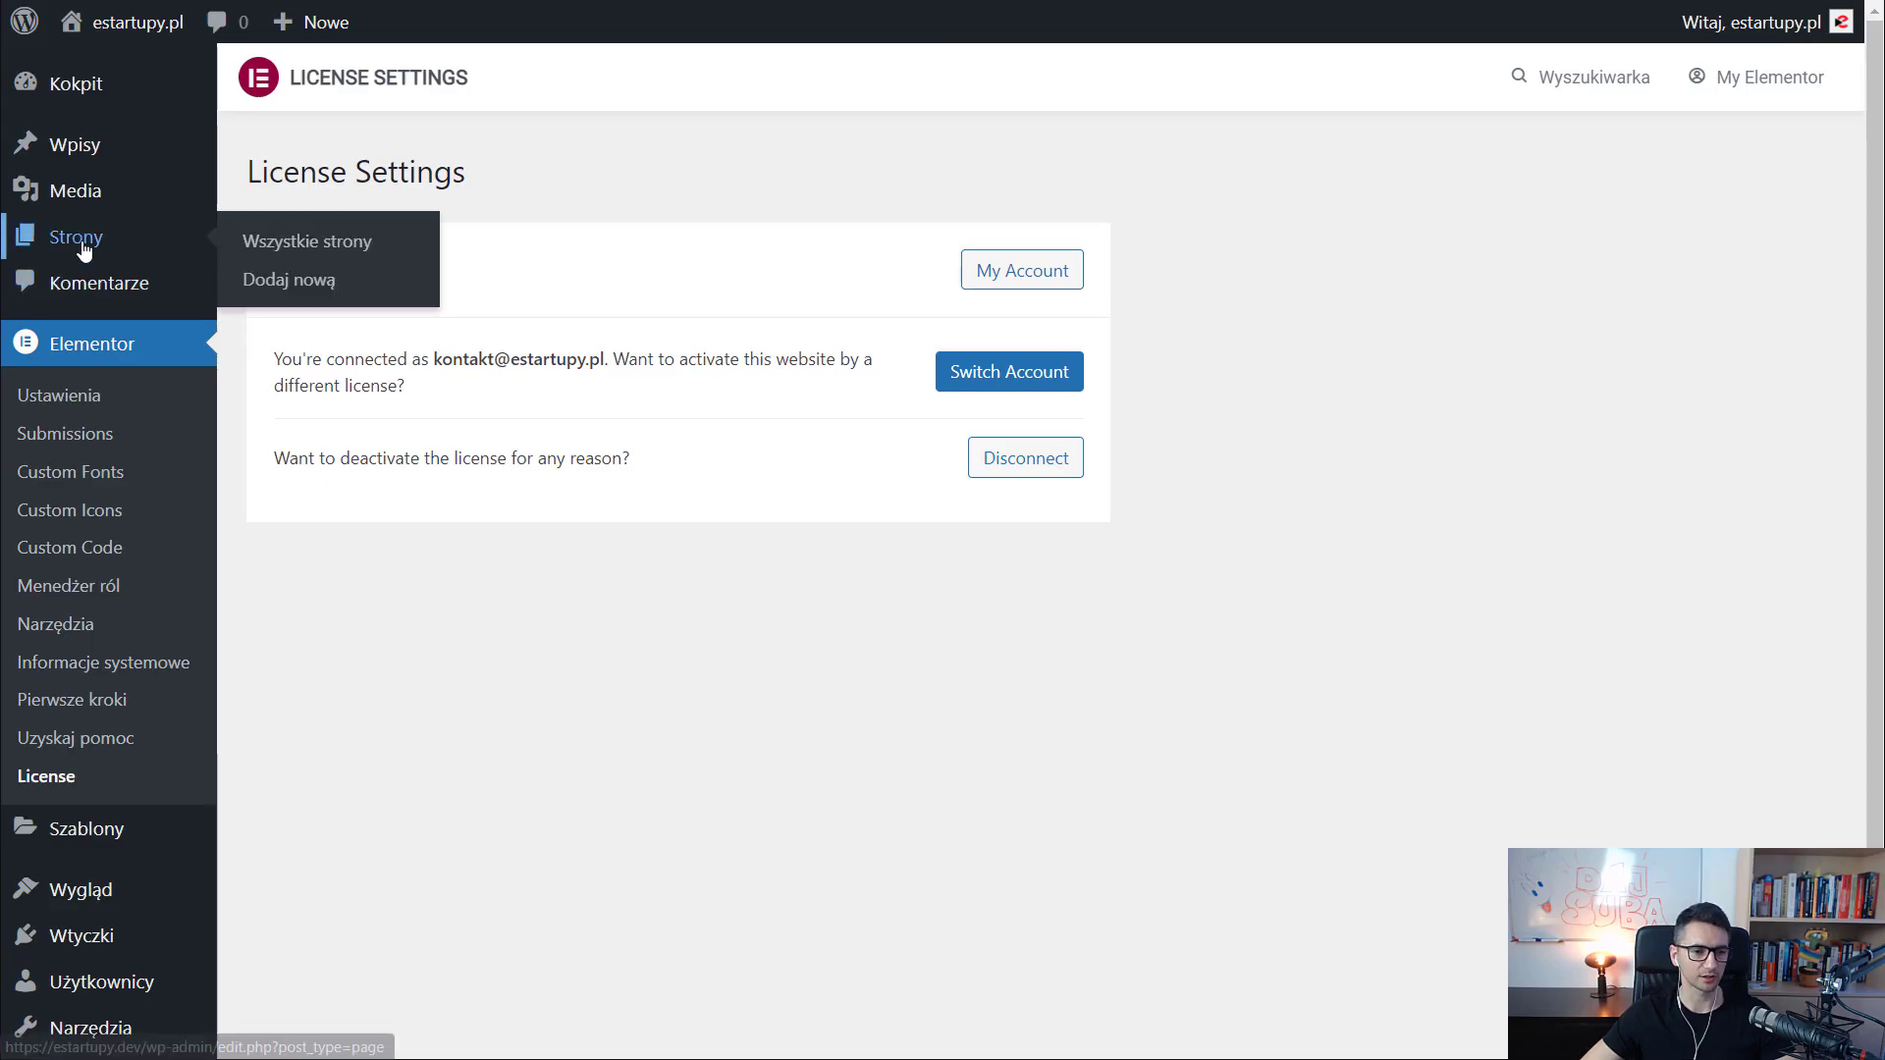
# Create a new page titled "Design Template" and open it for editing in Elementor
pyautogui.click(84, 252)
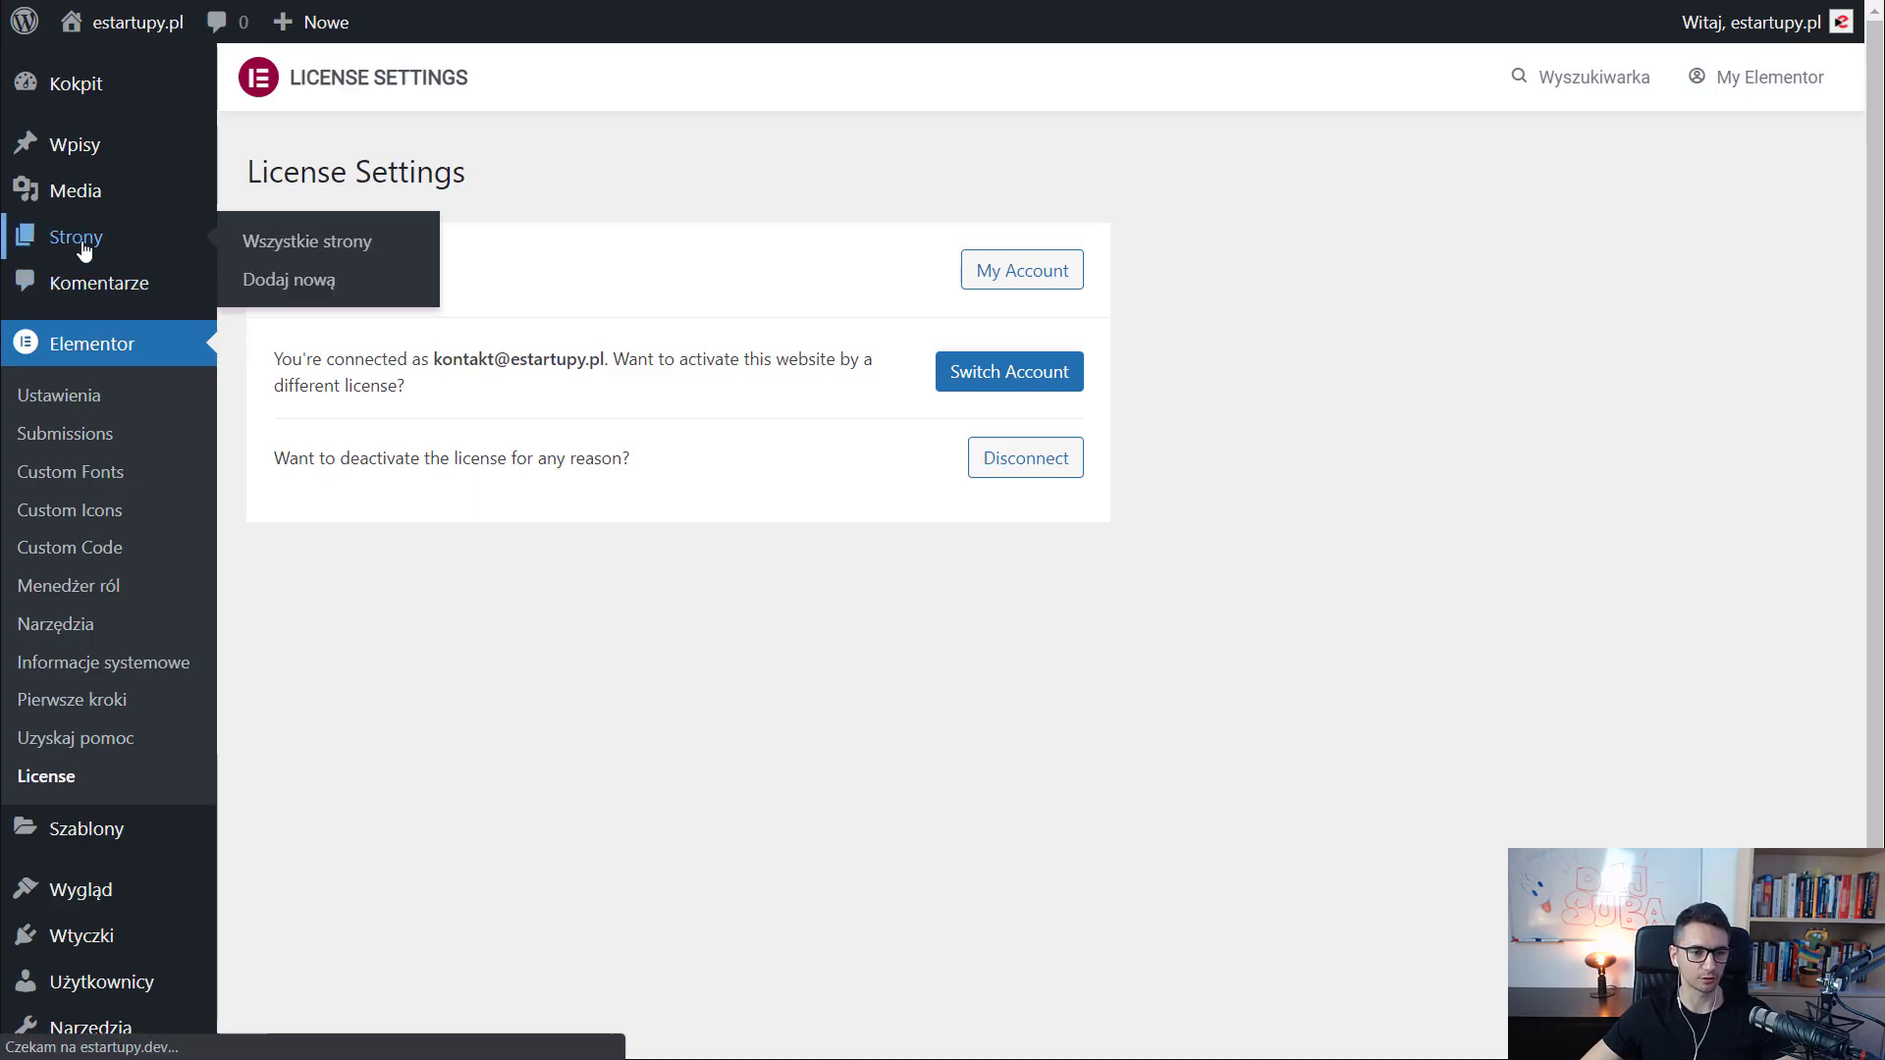
pyautogui.click(428, 99)
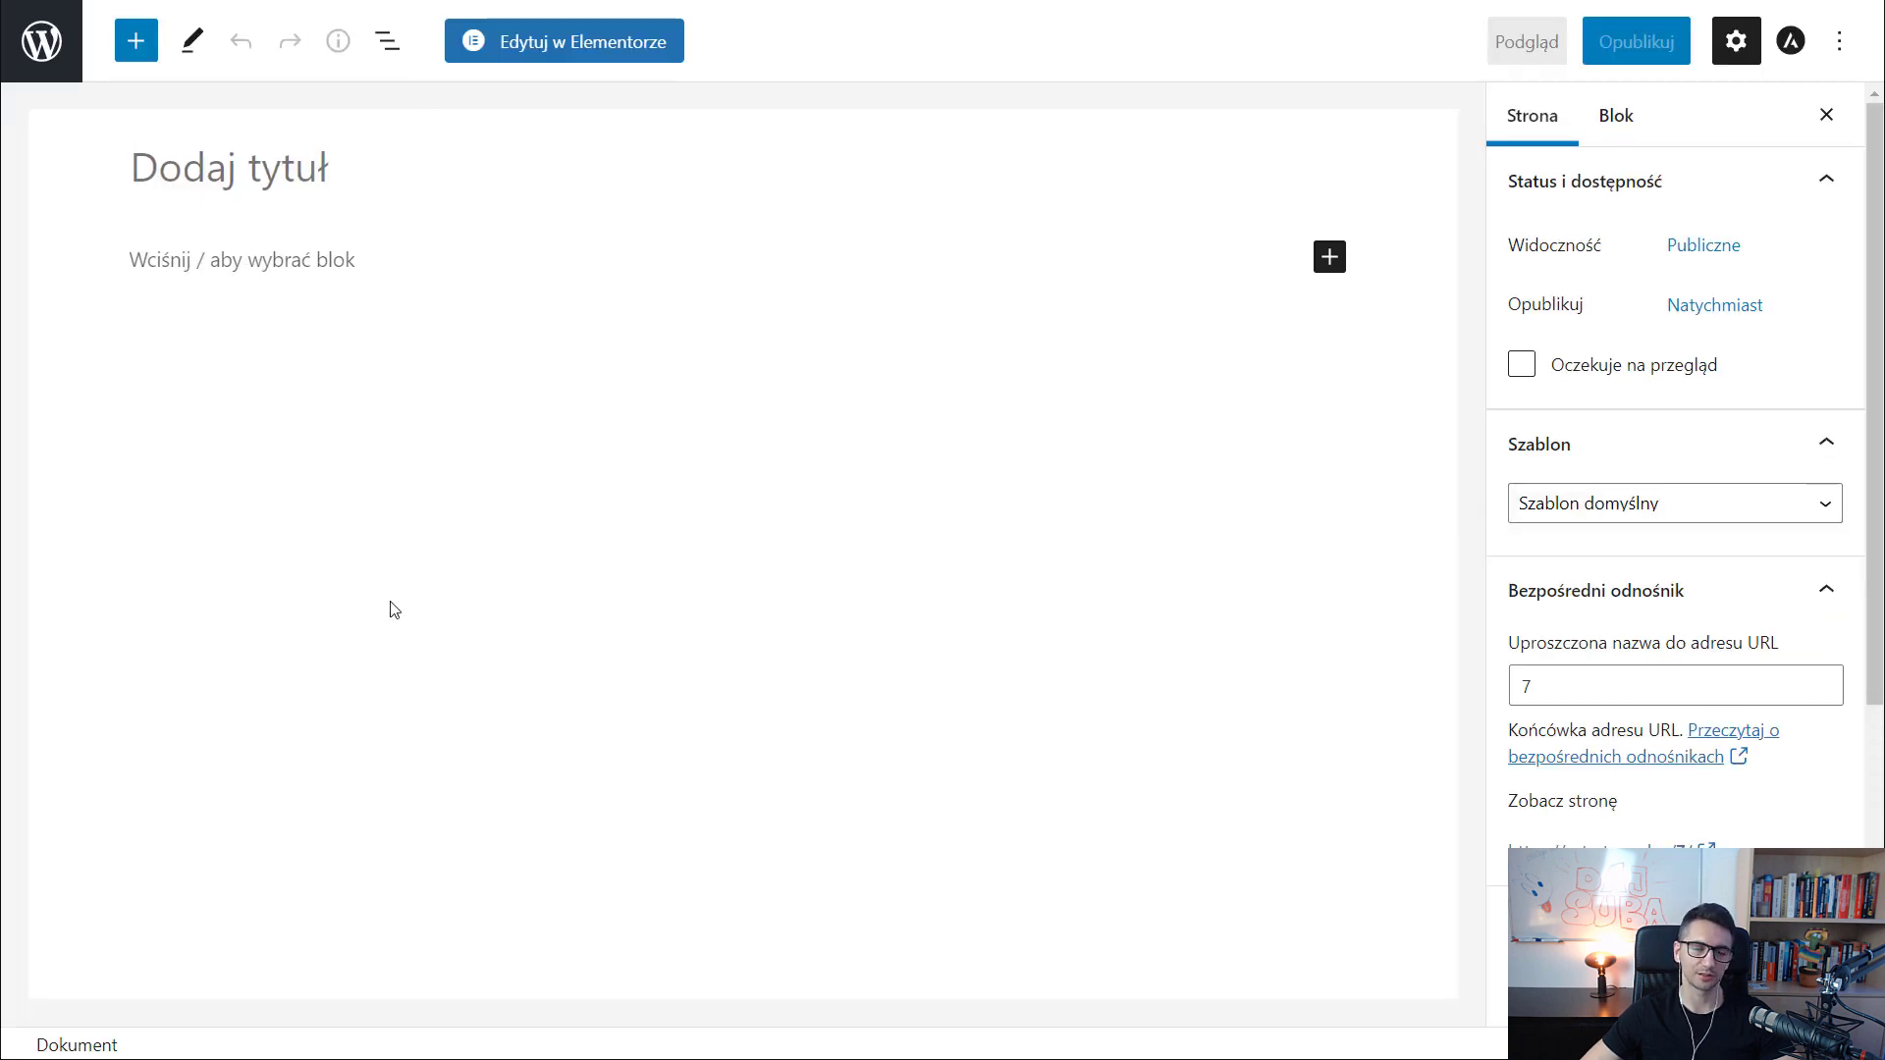
pyautogui.write('Design Template')
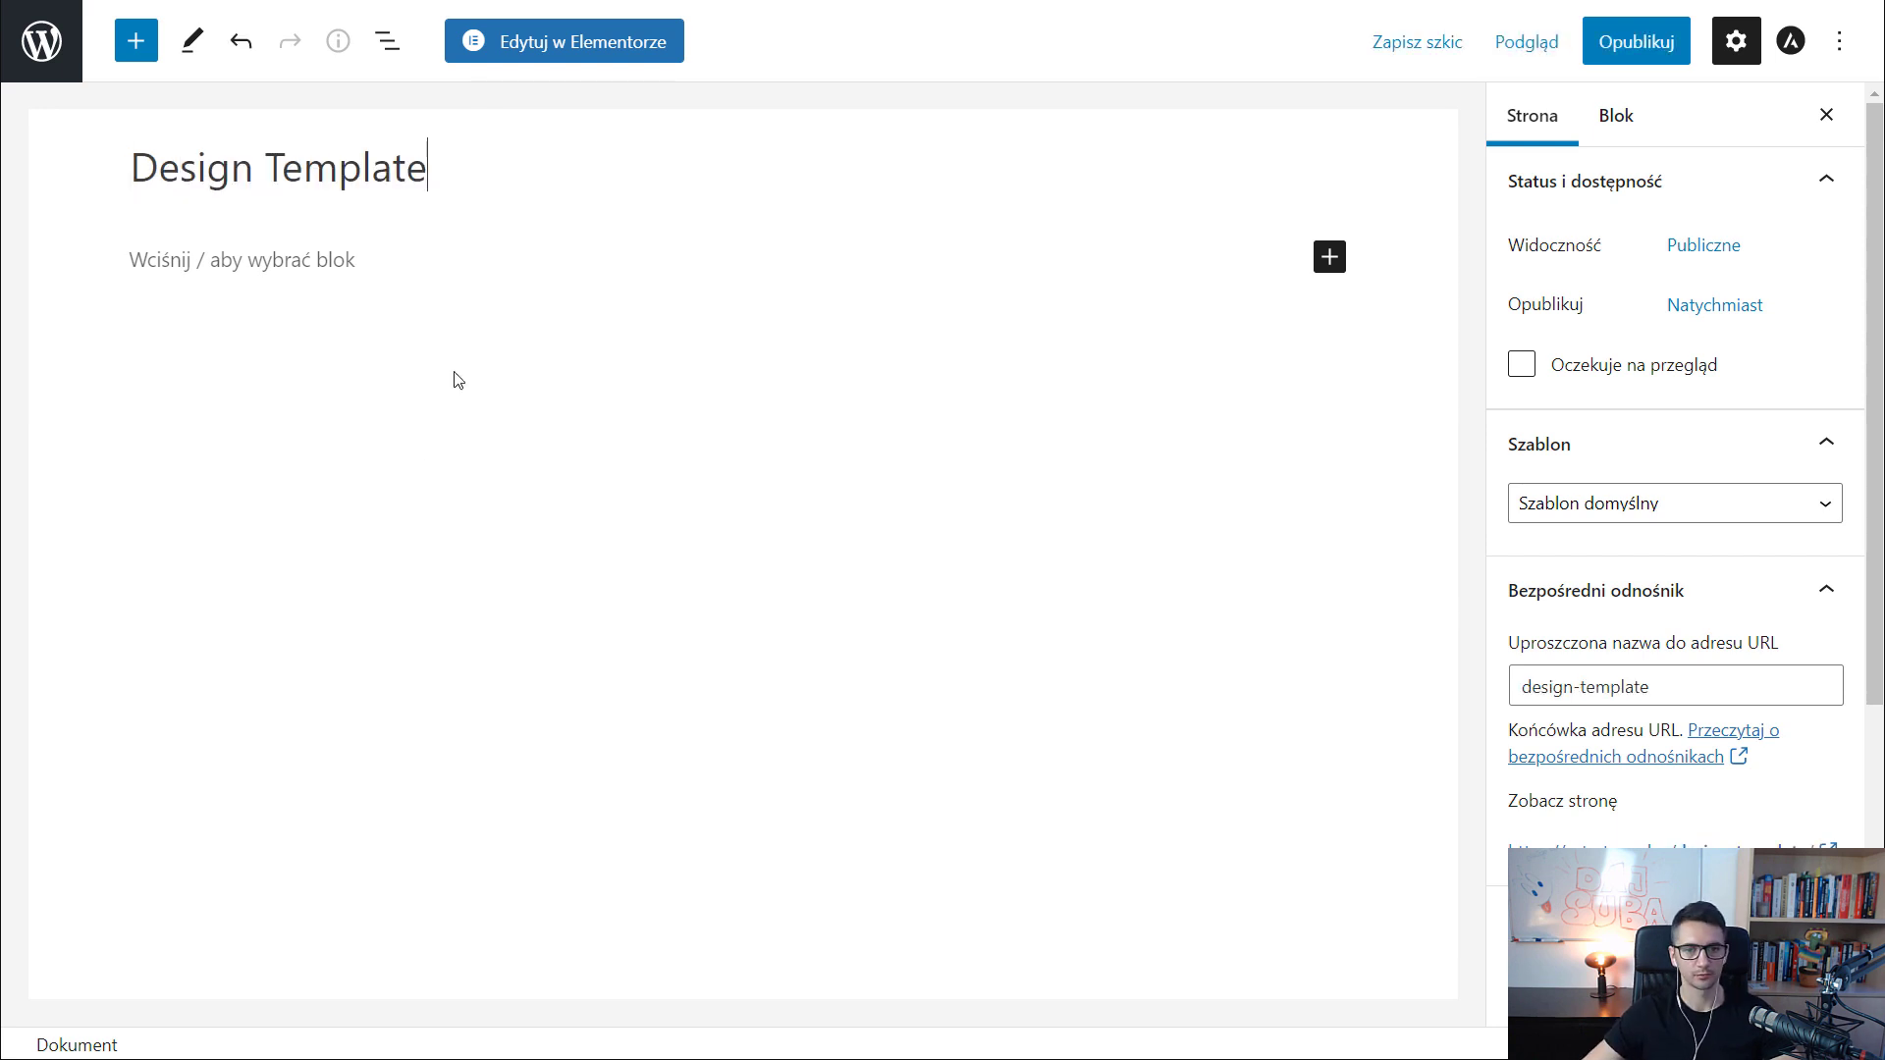
pyautogui.click(569, 59)
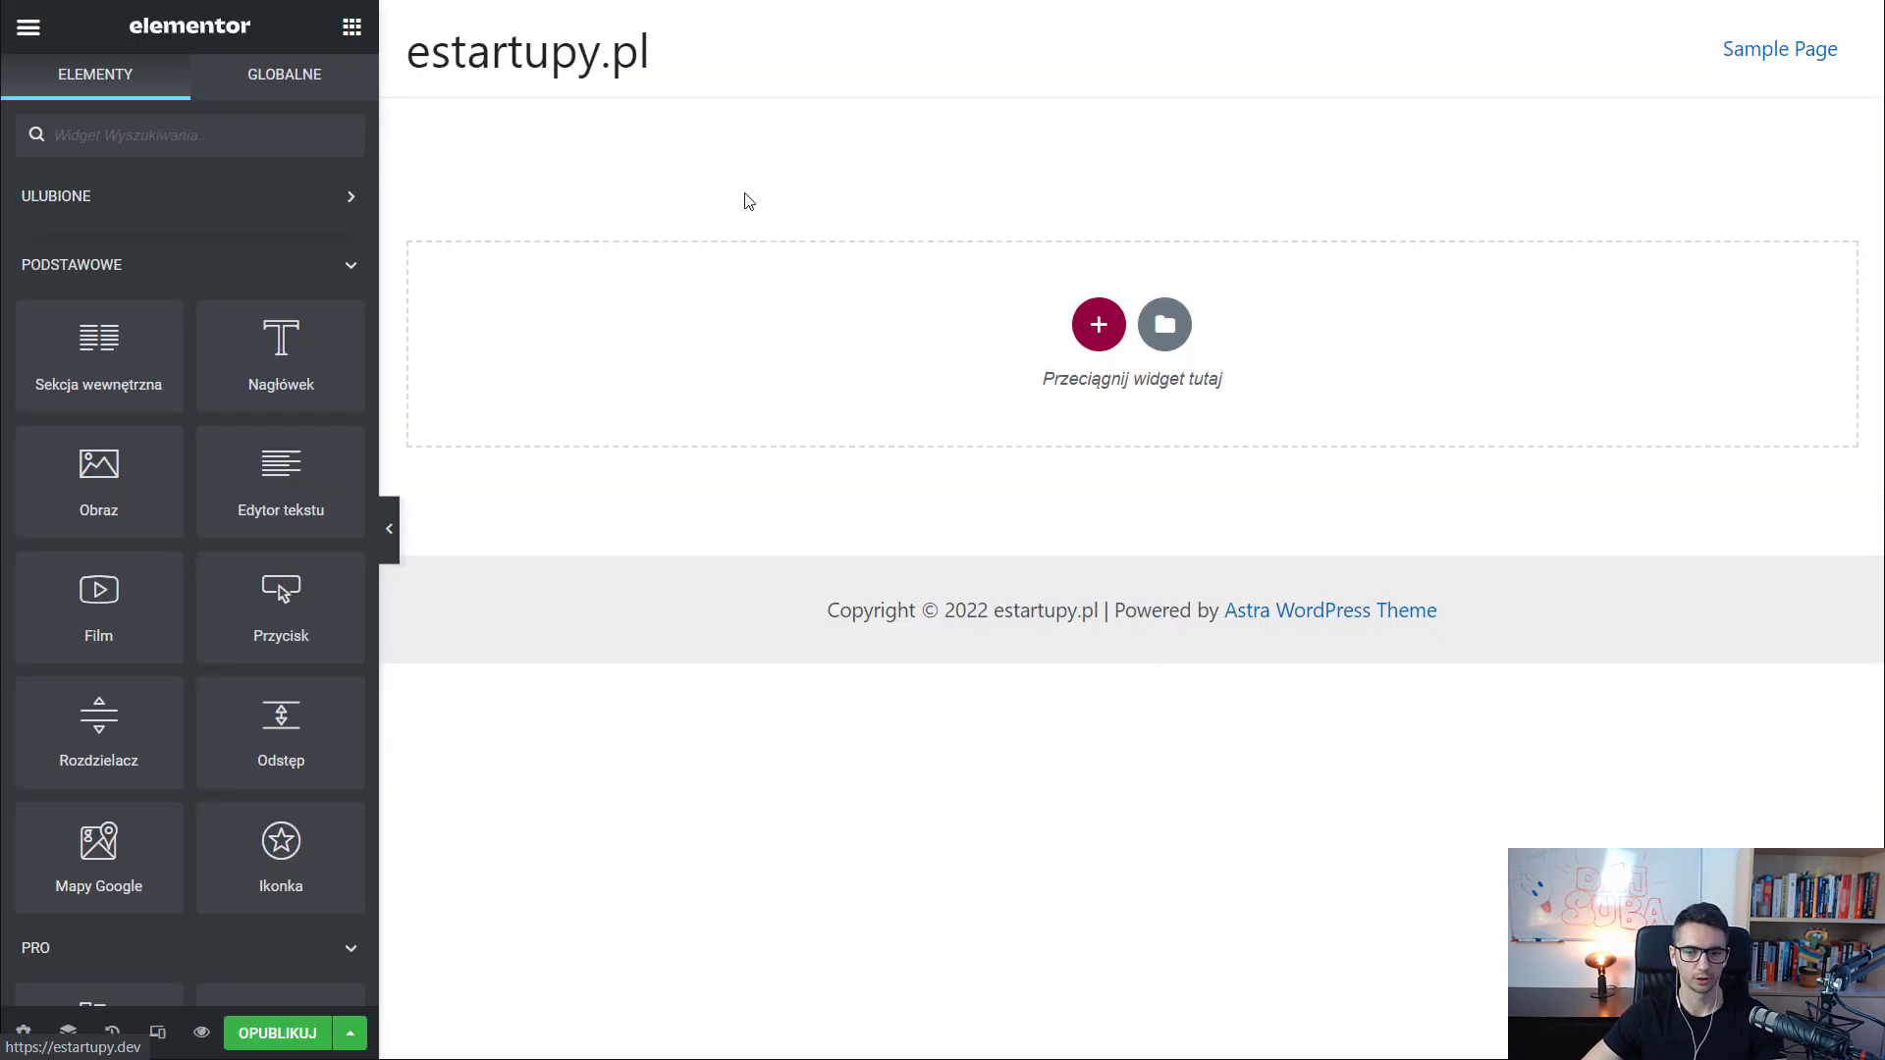
# Add a single-column section to the page and set its minimum height to 100 VH
pyautogui.click(1099, 326)
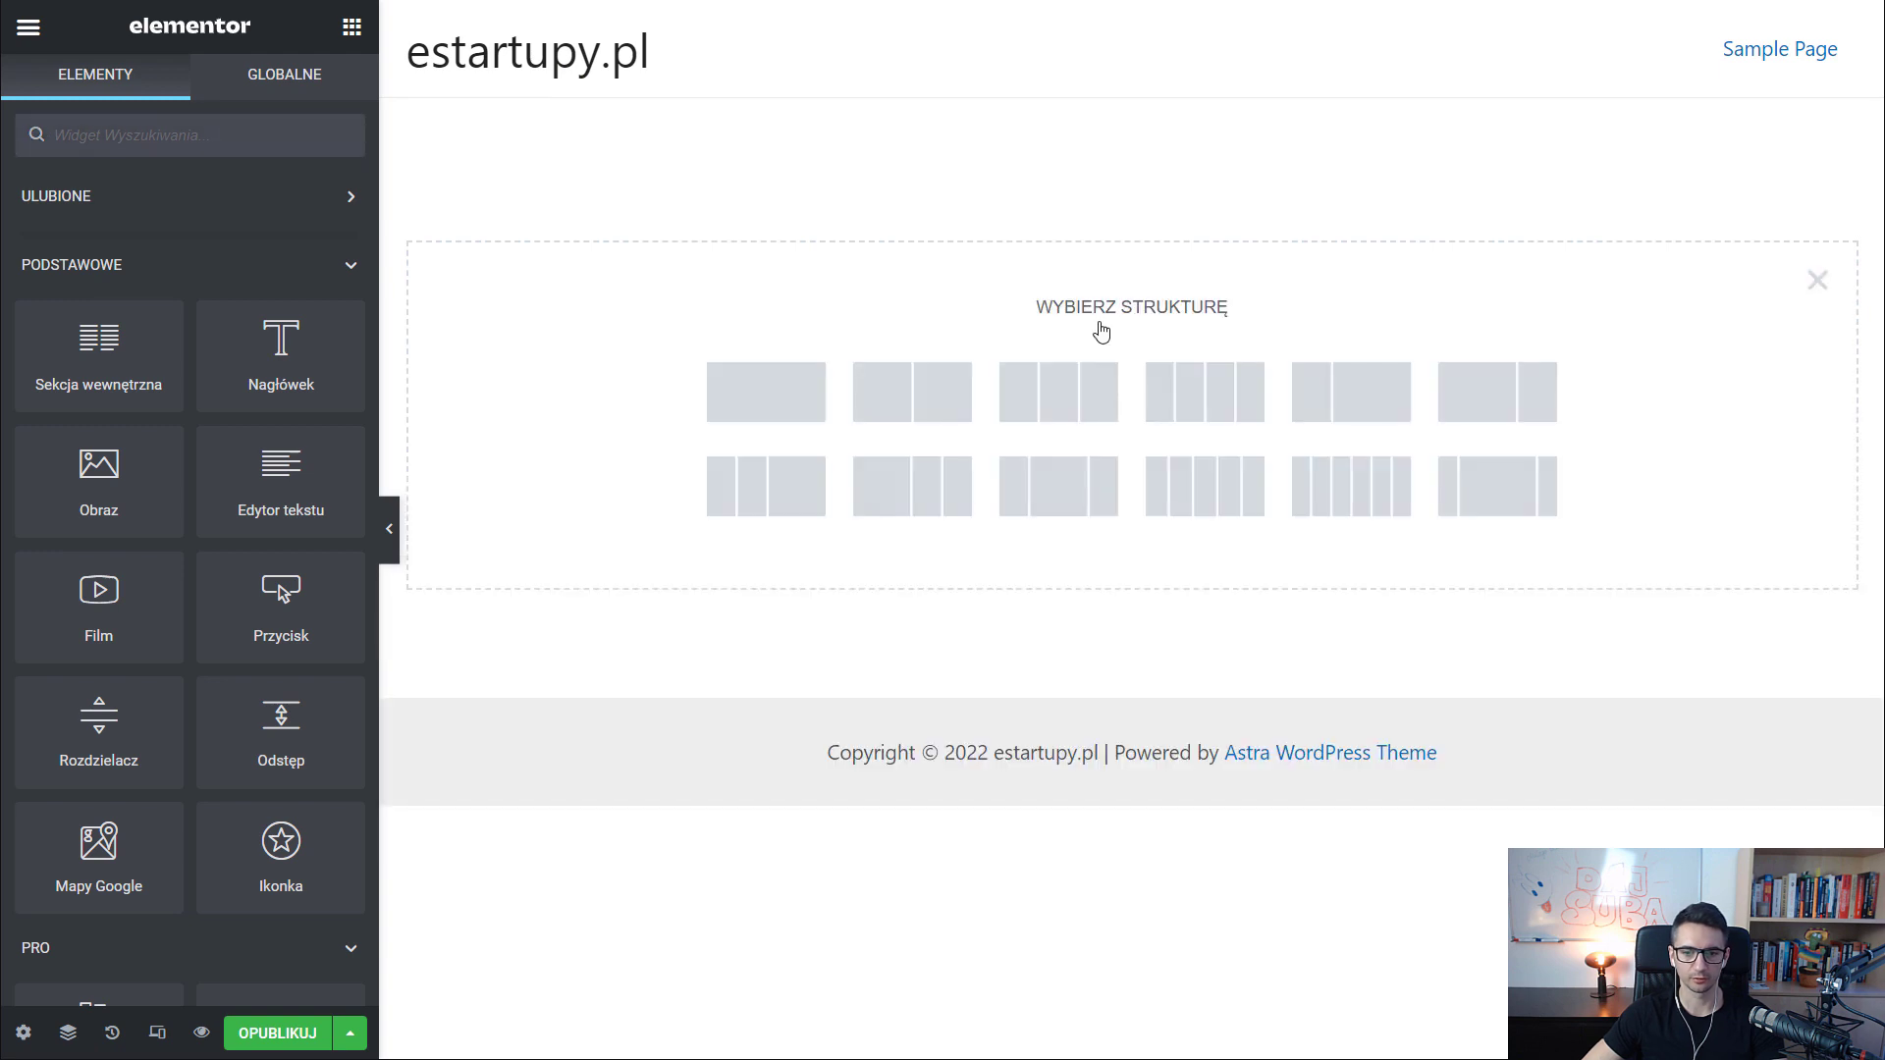
pyautogui.click(792, 408)
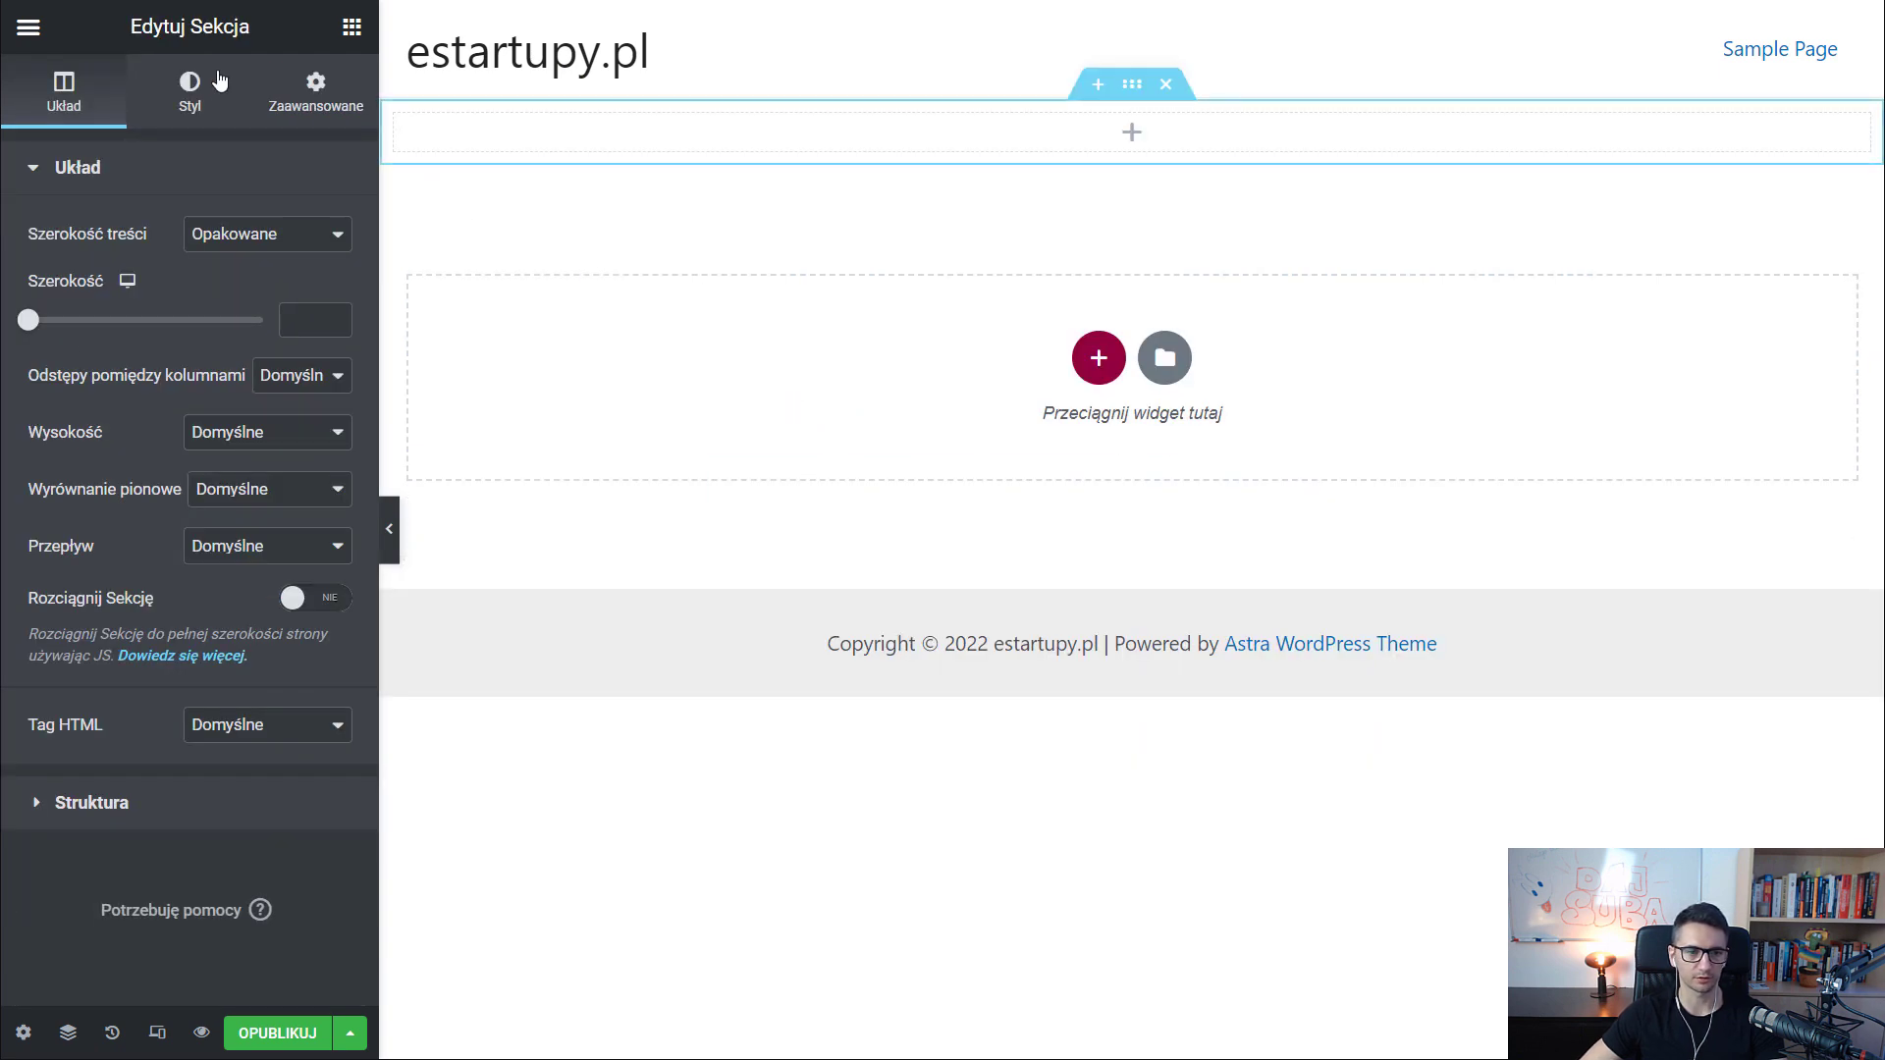
pyautogui.click(196, 433)
pyautogui.click(215, 479)
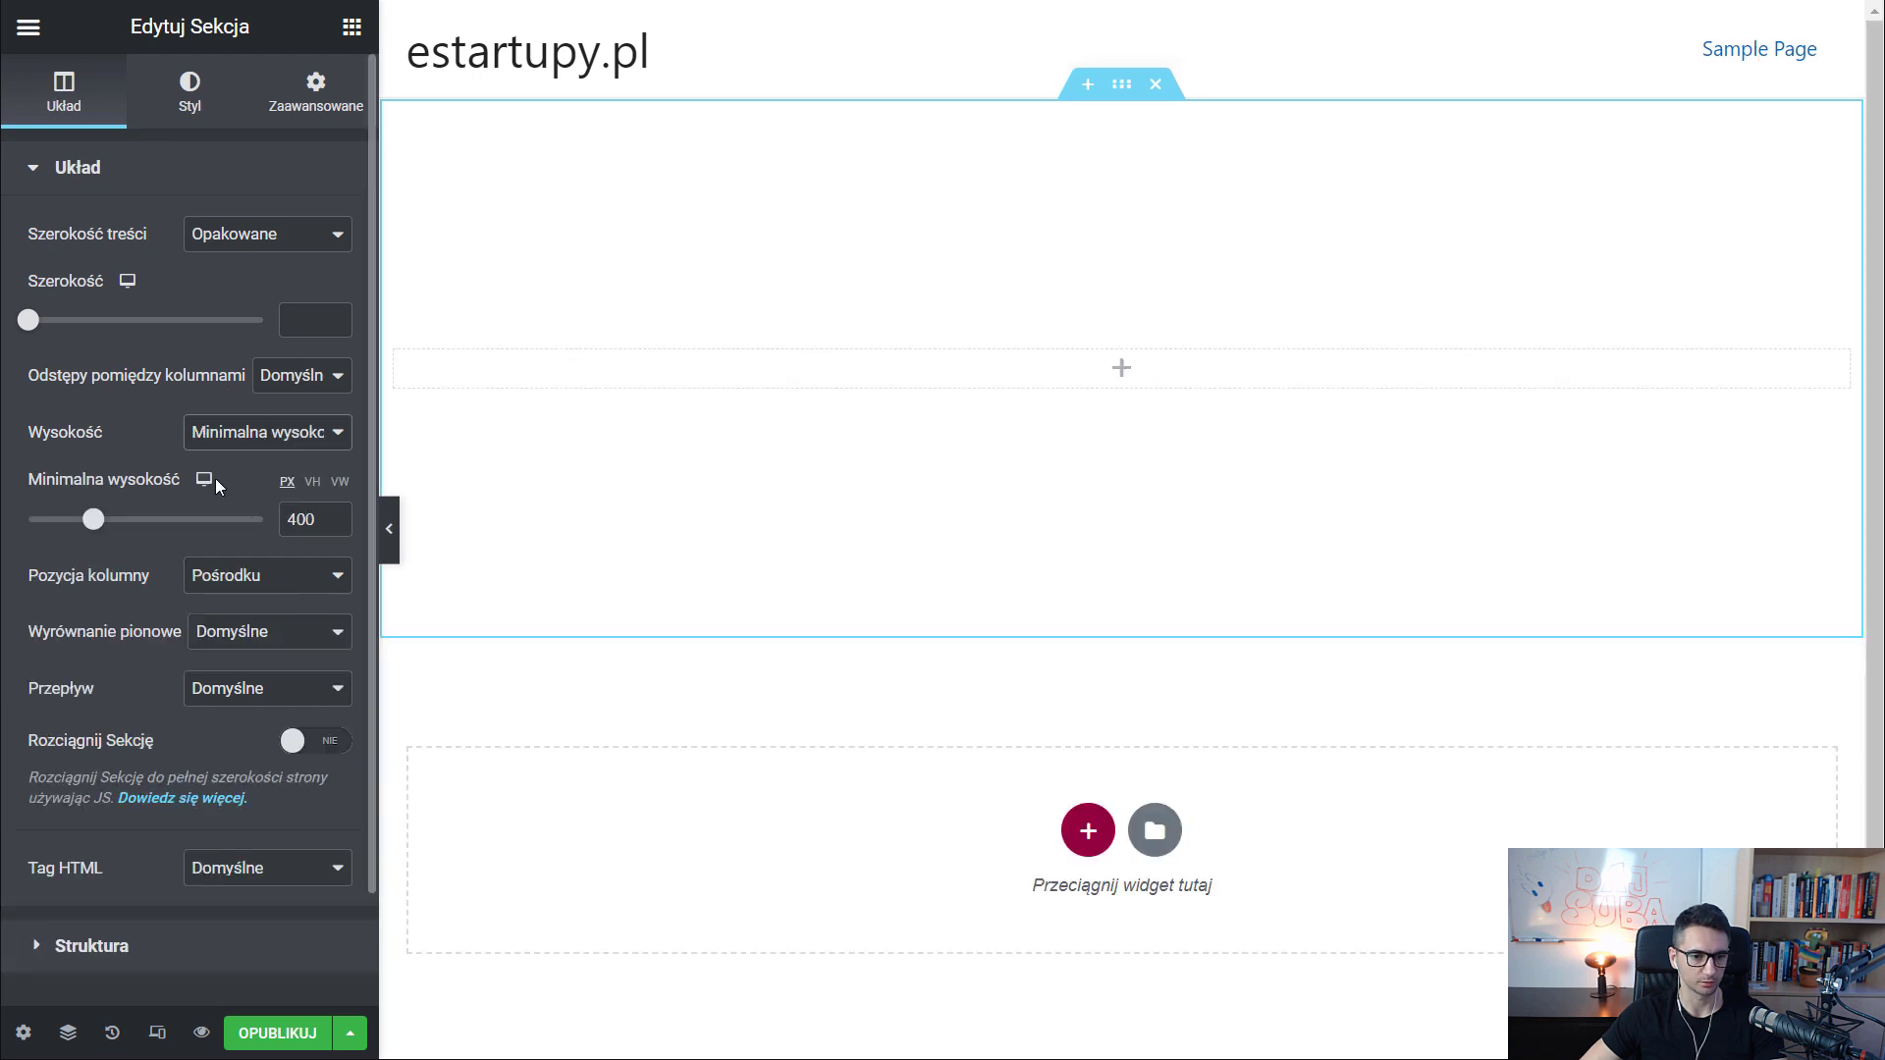
pyautogui.click(312, 482)
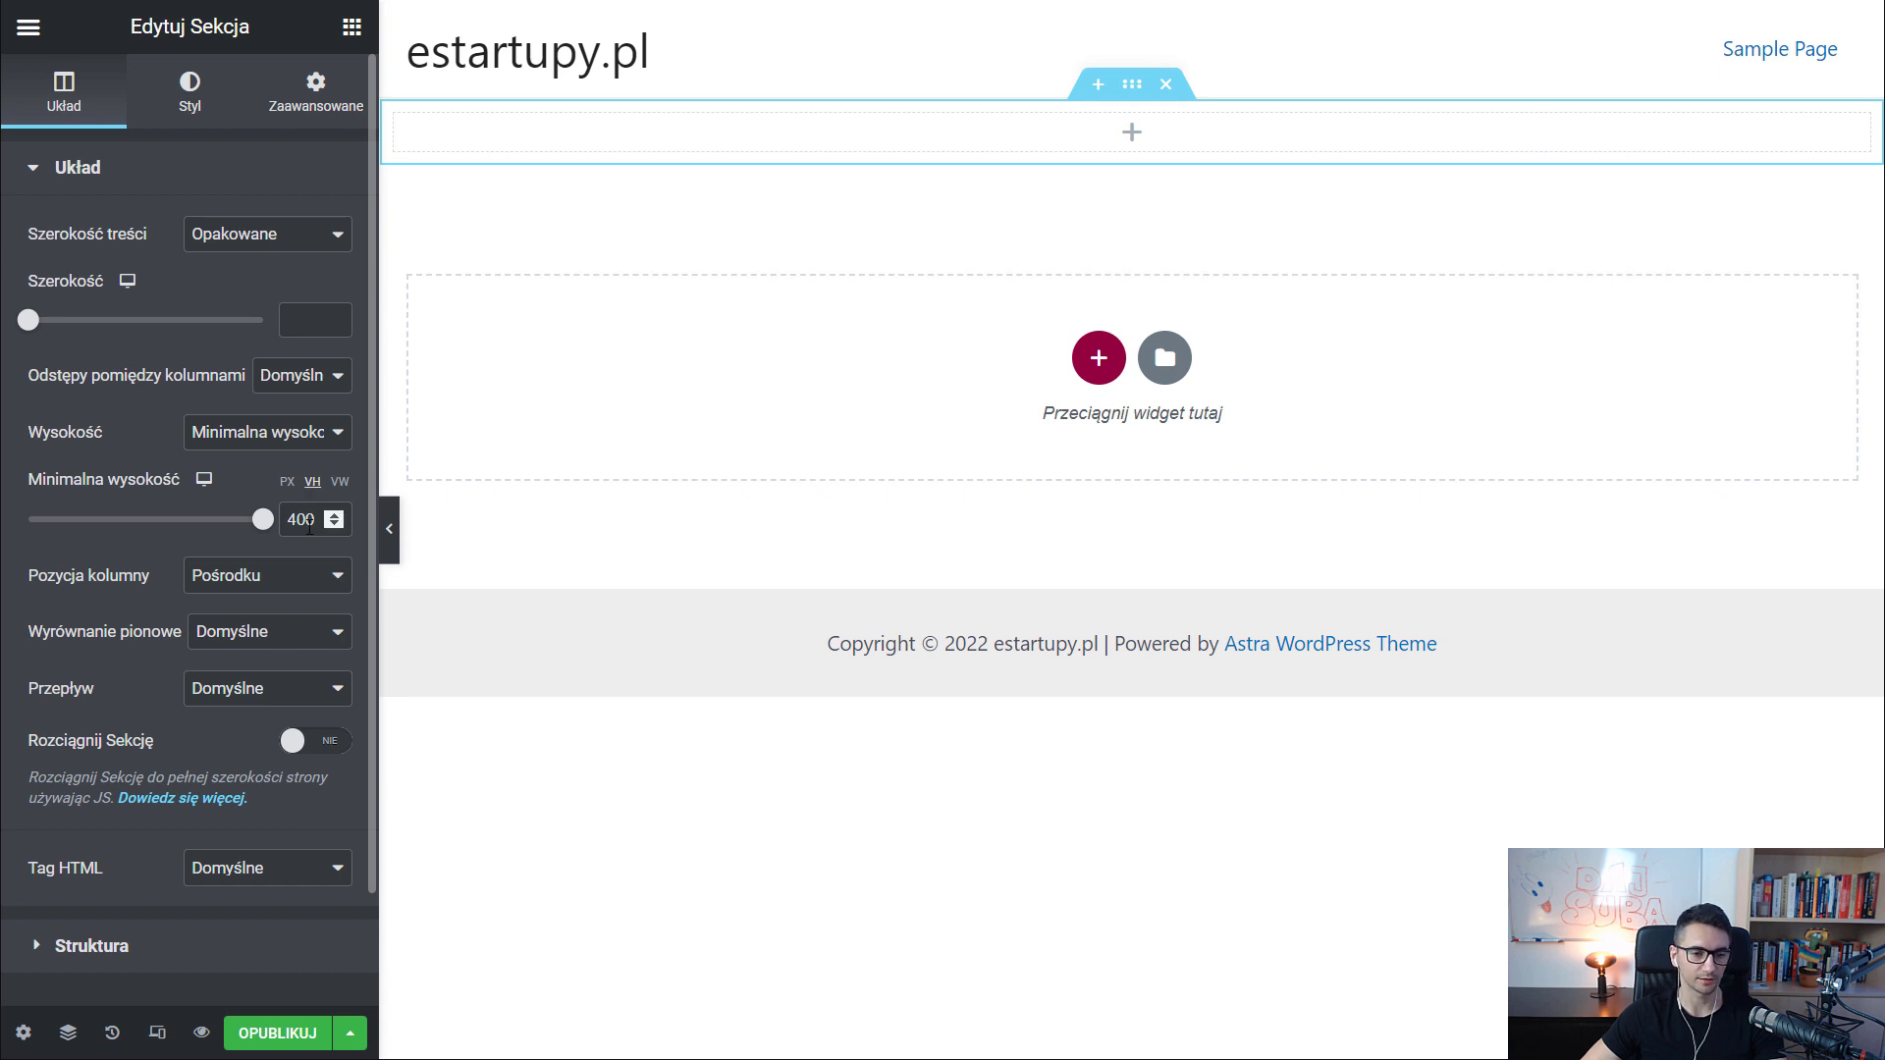
pyautogui.moveTo(267, 528); pyautogui.dragTo(598, 497)
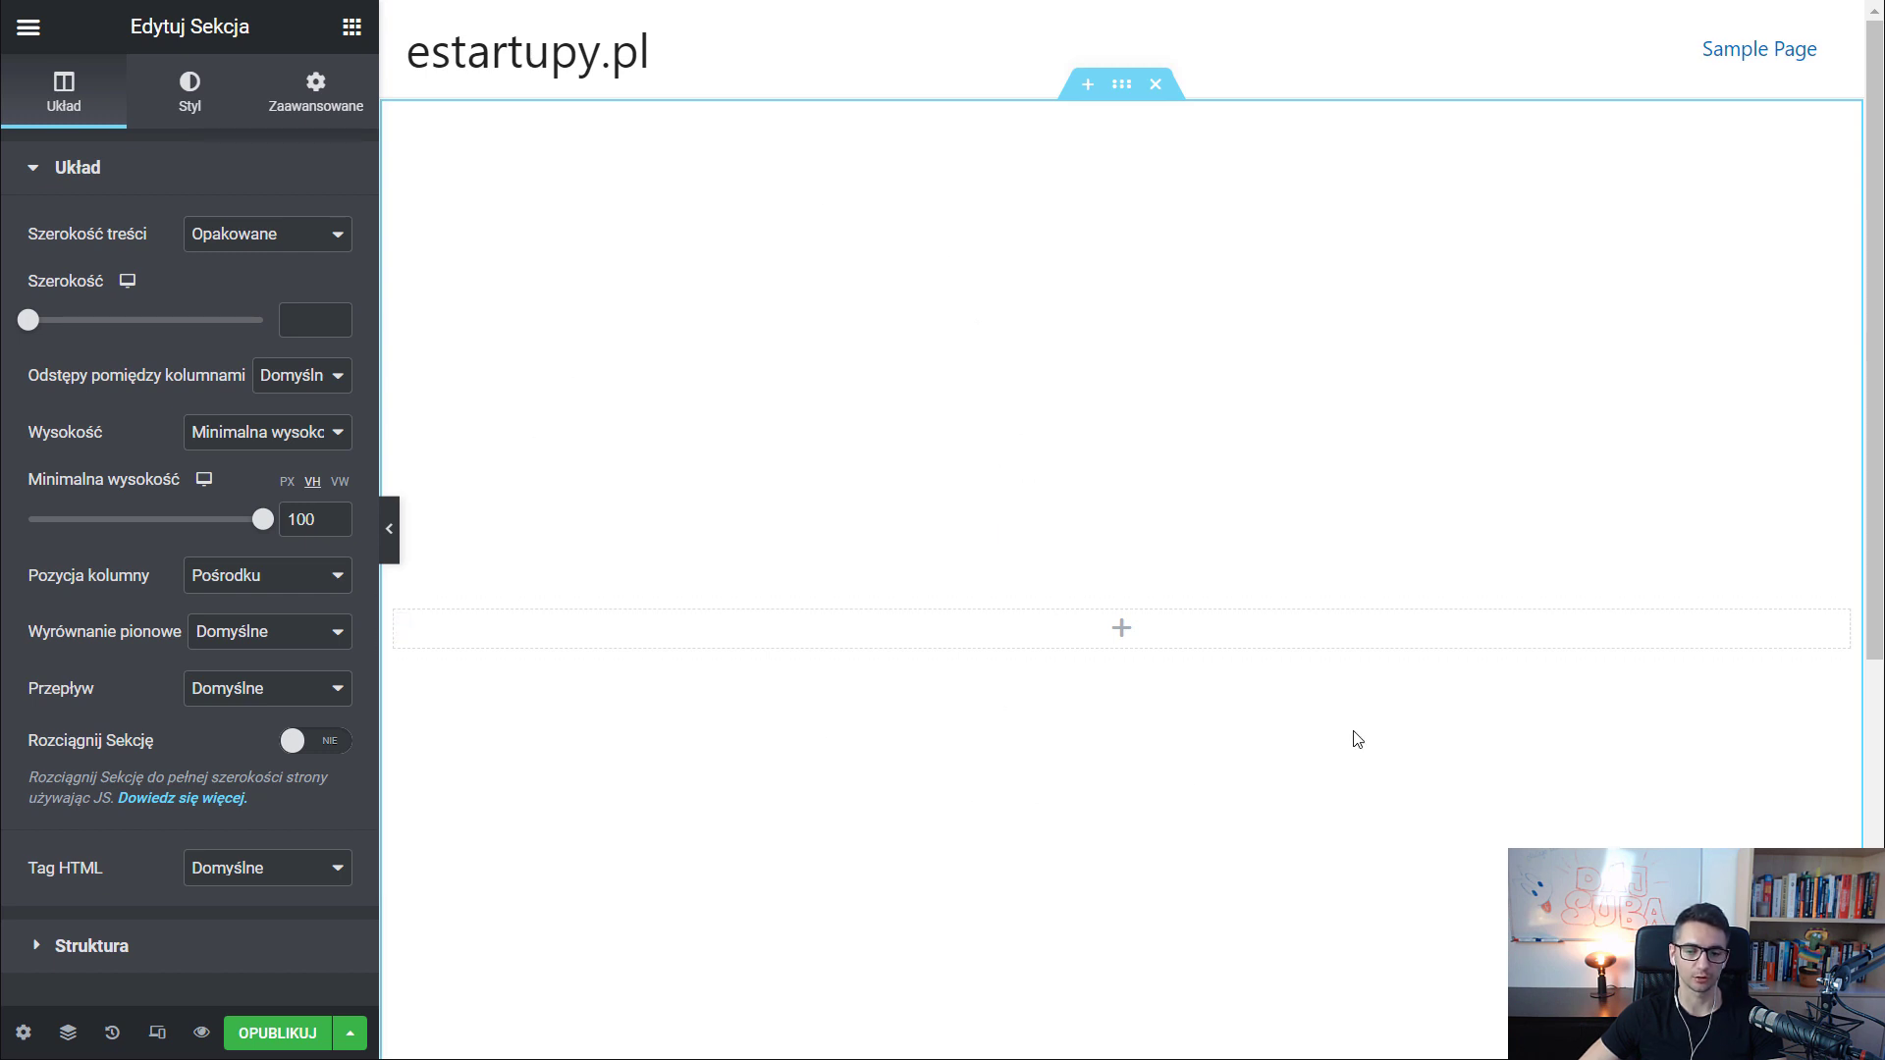
# Place a heading widget in the empty section and paste five copies of it, making six stacked headings
pyautogui.click(352, 26)
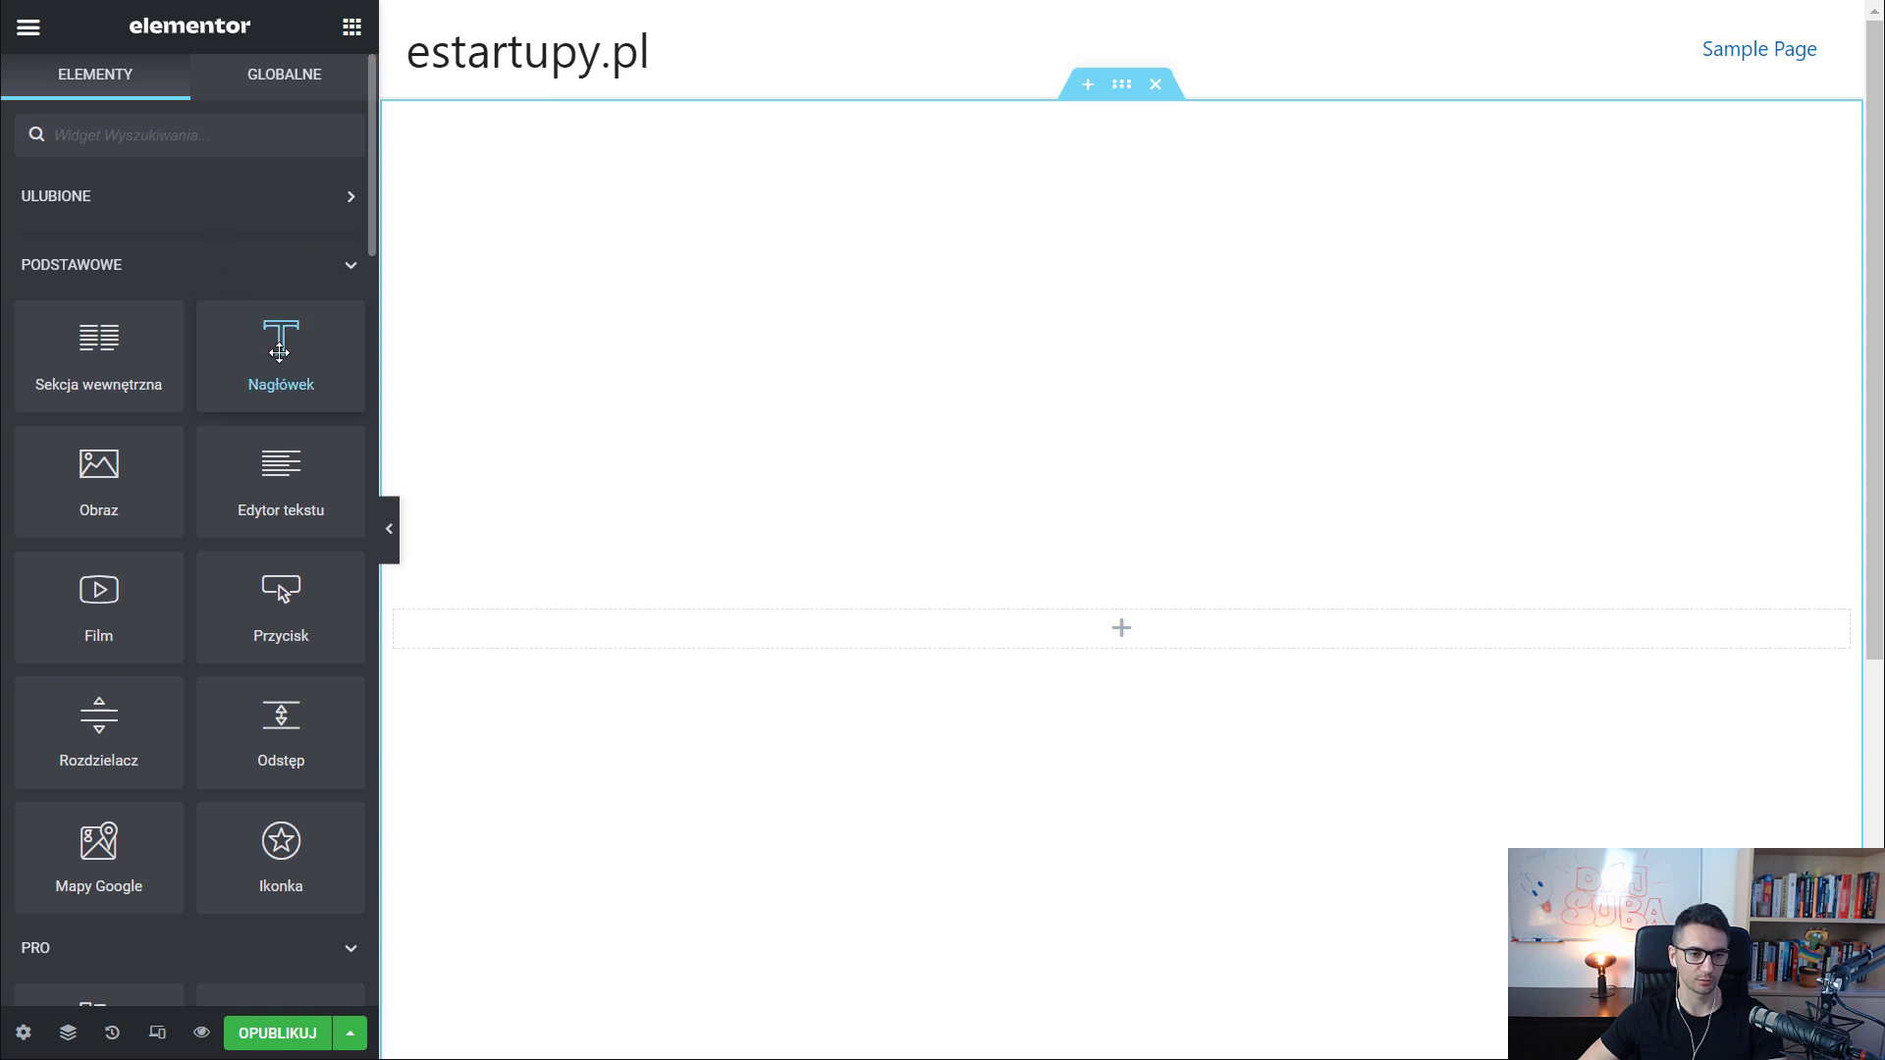
pyautogui.moveTo(279, 353); pyautogui.dragTo(1040, 636)
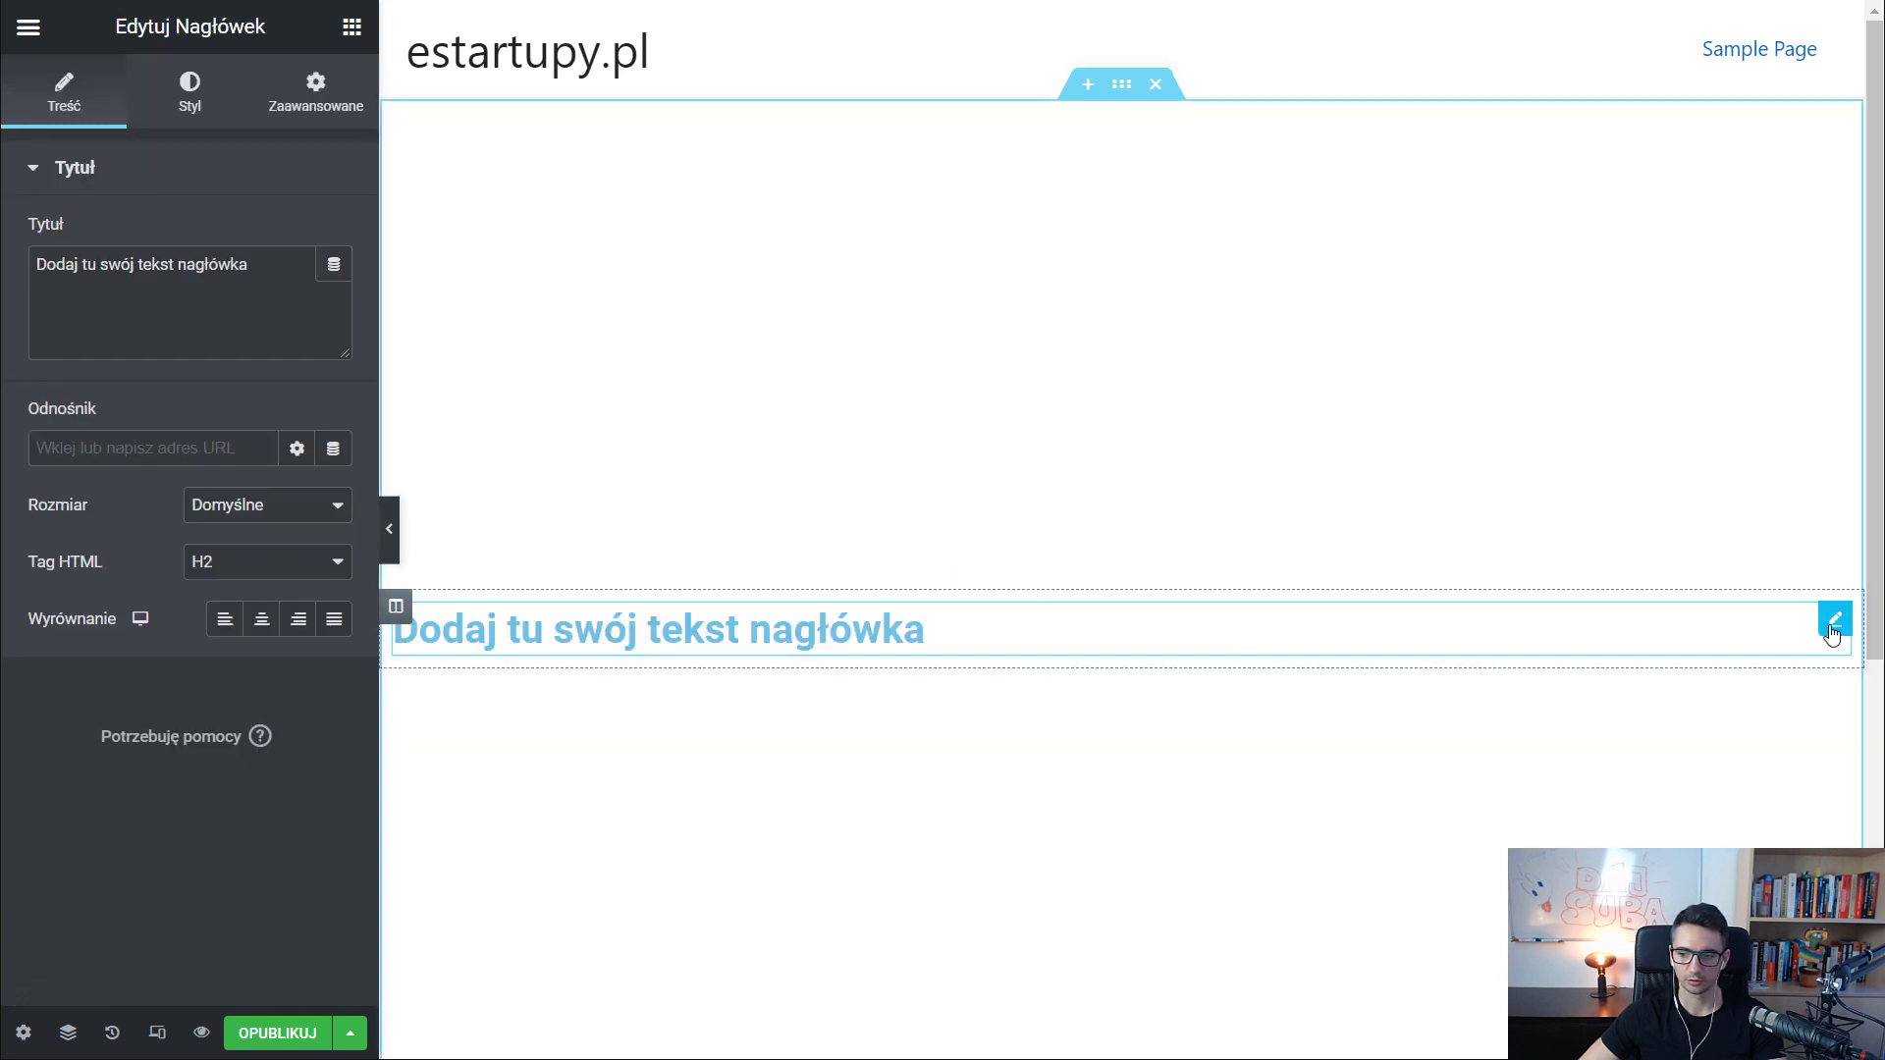
pyautogui.rightClick(1835, 632)
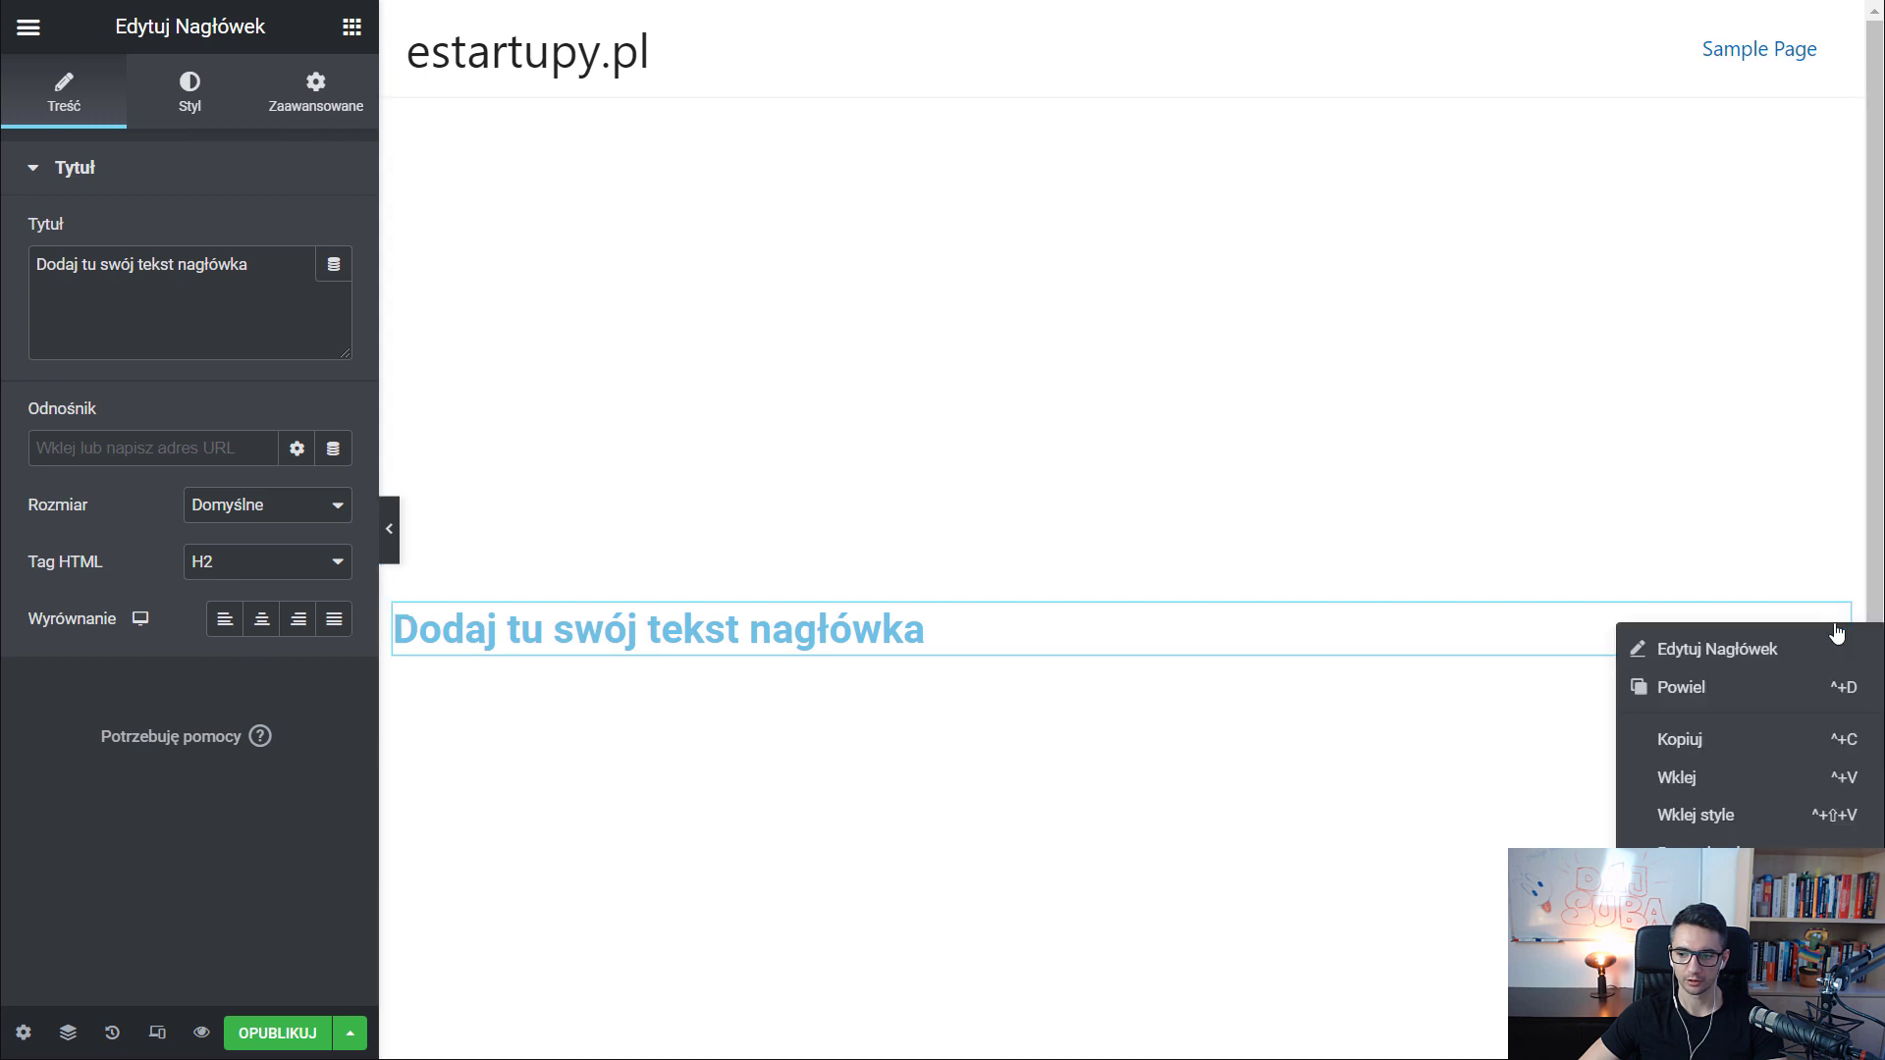
pyautogui.click(1634, 736)
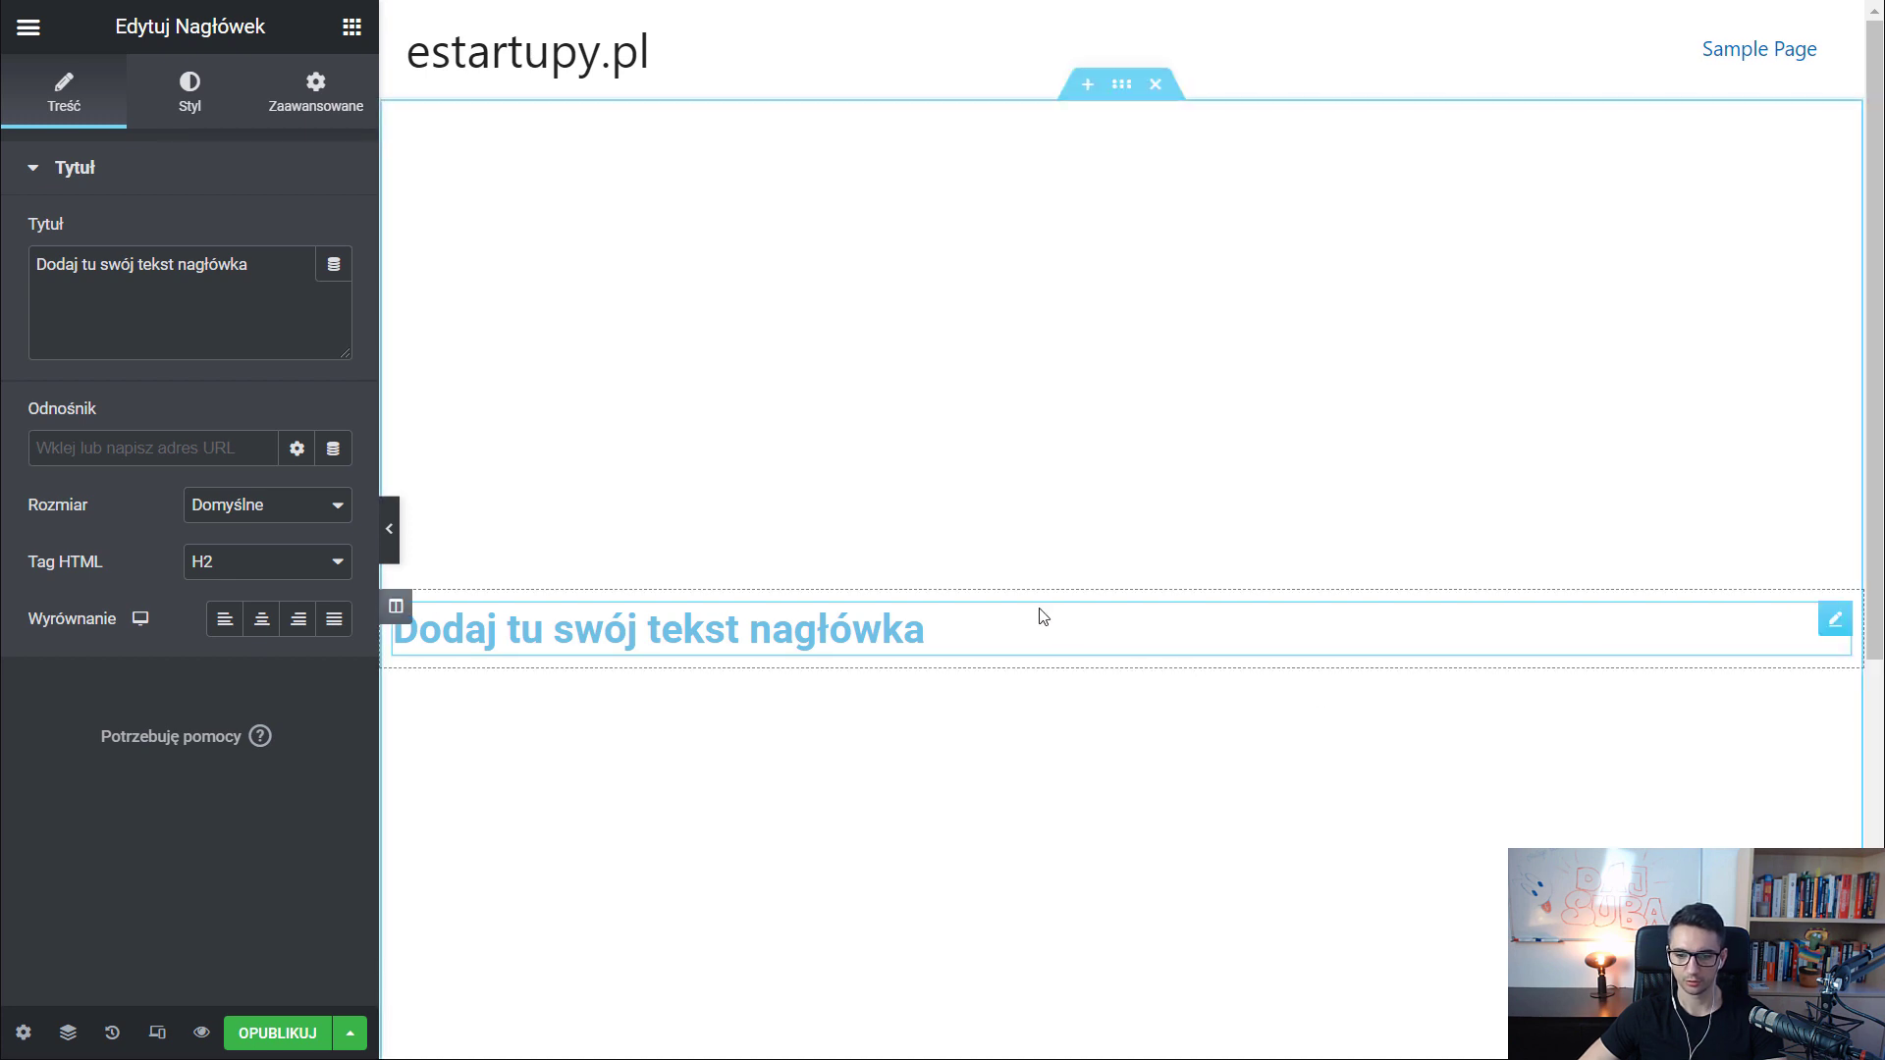
pyautogui.hotkey('ctrl', 'v')
pyautogui.hotkey('ctrl', 'v')
pyautogui.hotkey('ctrl', 'v')
pyautogui.hotkey('ctrl', 'v')
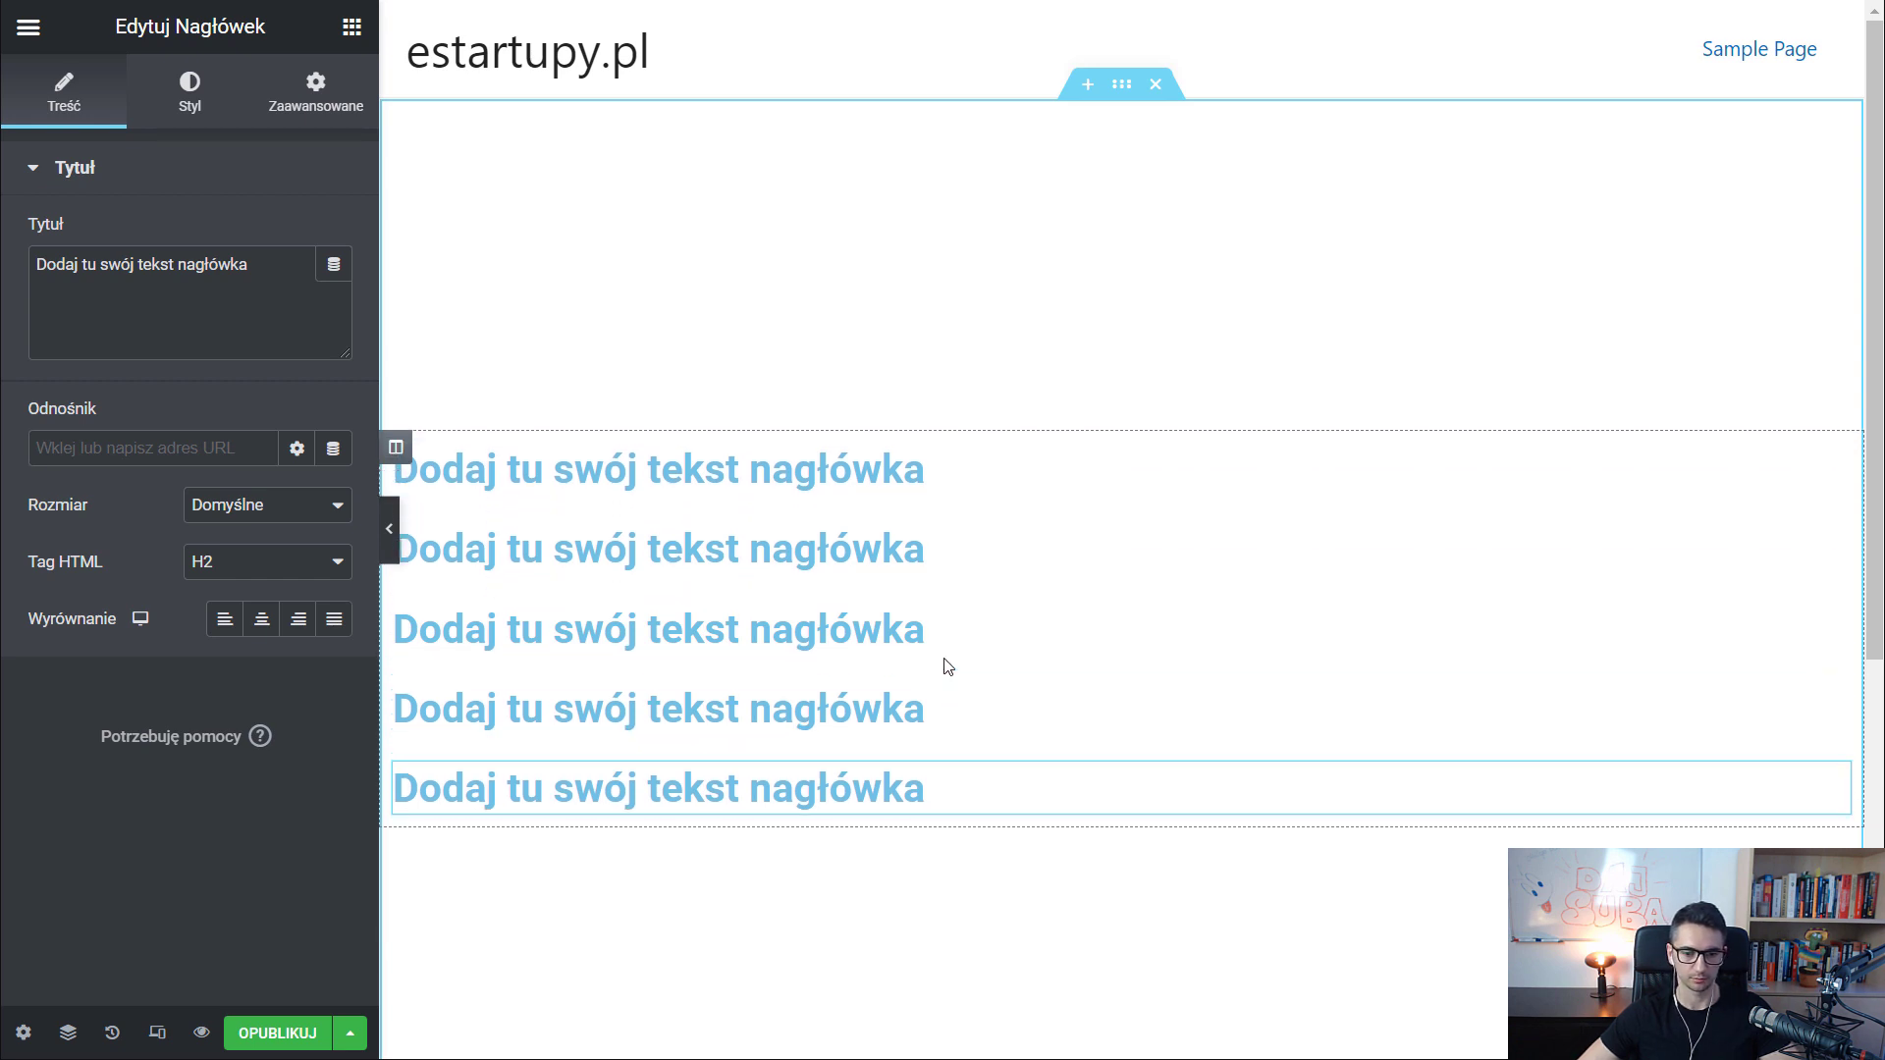
pyautogui.hotkey('ctrl', 'v')
# Set the HTML tag of the first heading to H1 and of the third heading to H3
pyautogui.click(1004, 443)
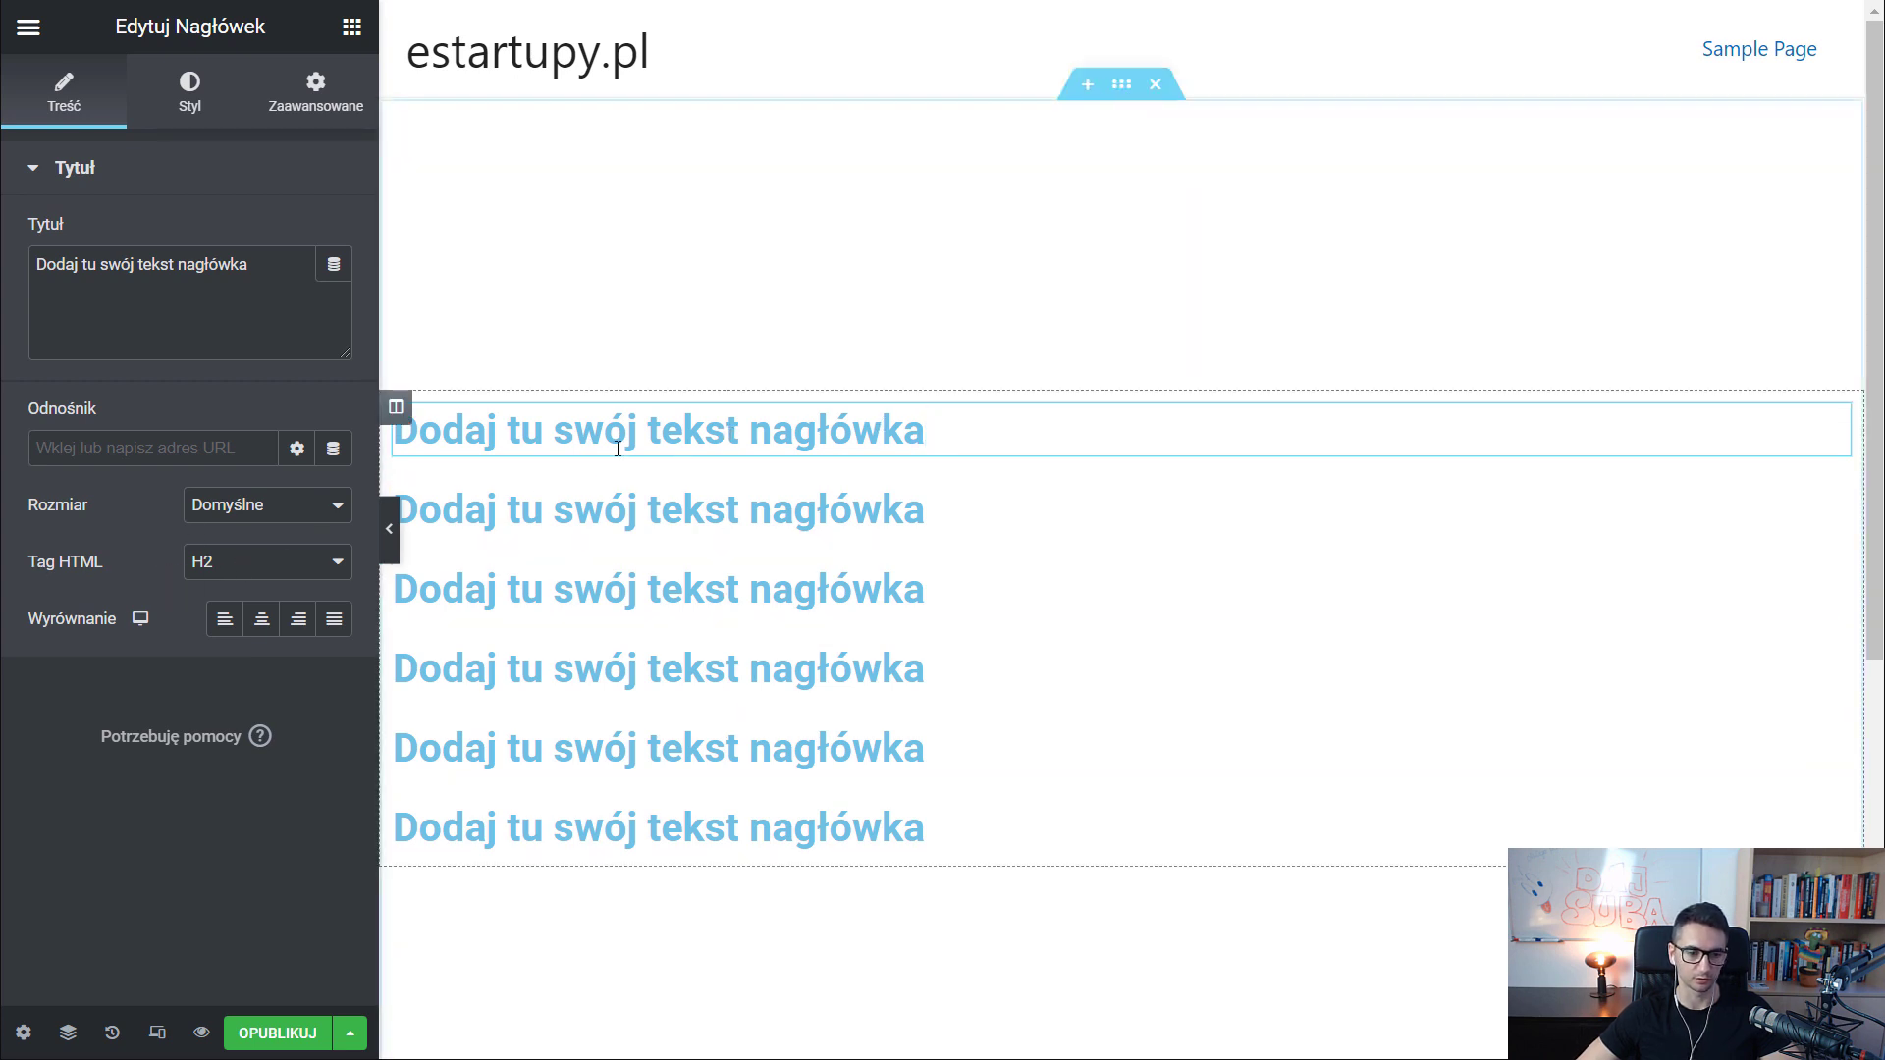
pyautogui.click(249, 579)
pyautogui.click(221, 593)
pyautogui.click(913, 515)
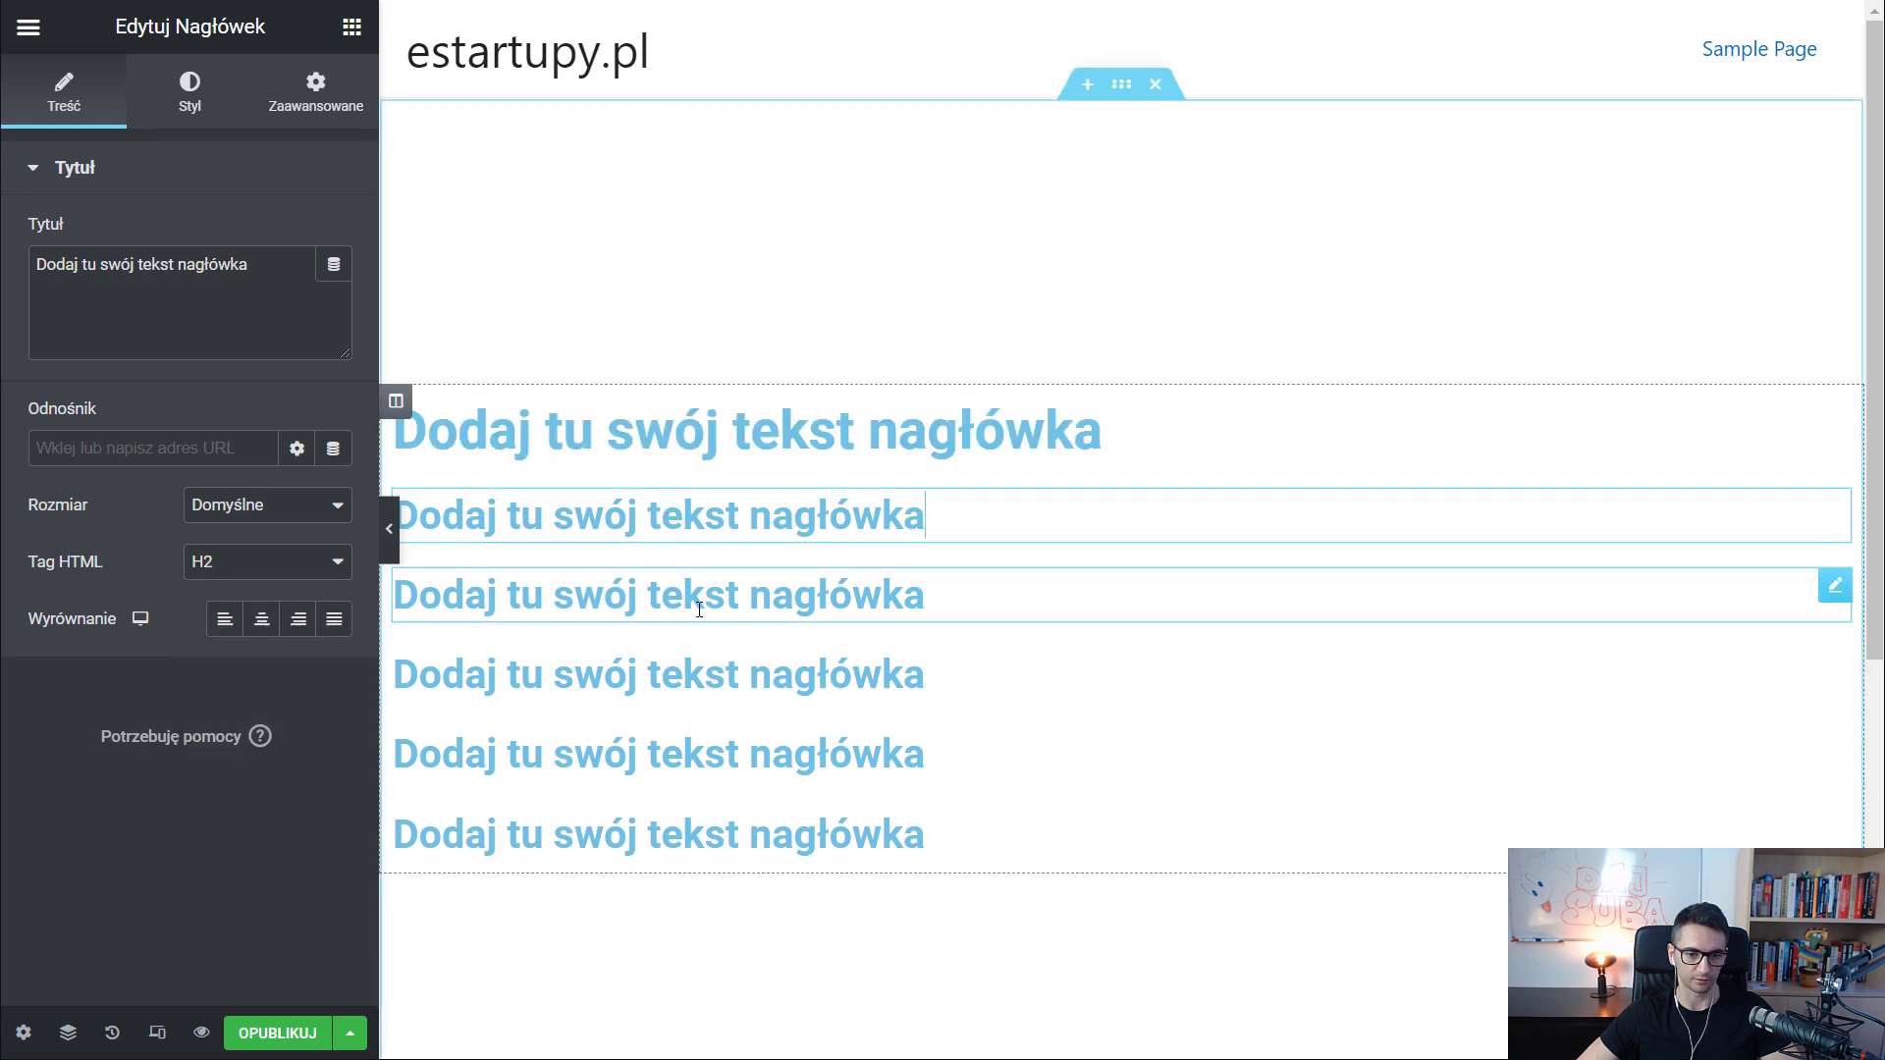
pyautogui.click(913, 596)
pyautogui.click(257, 561)
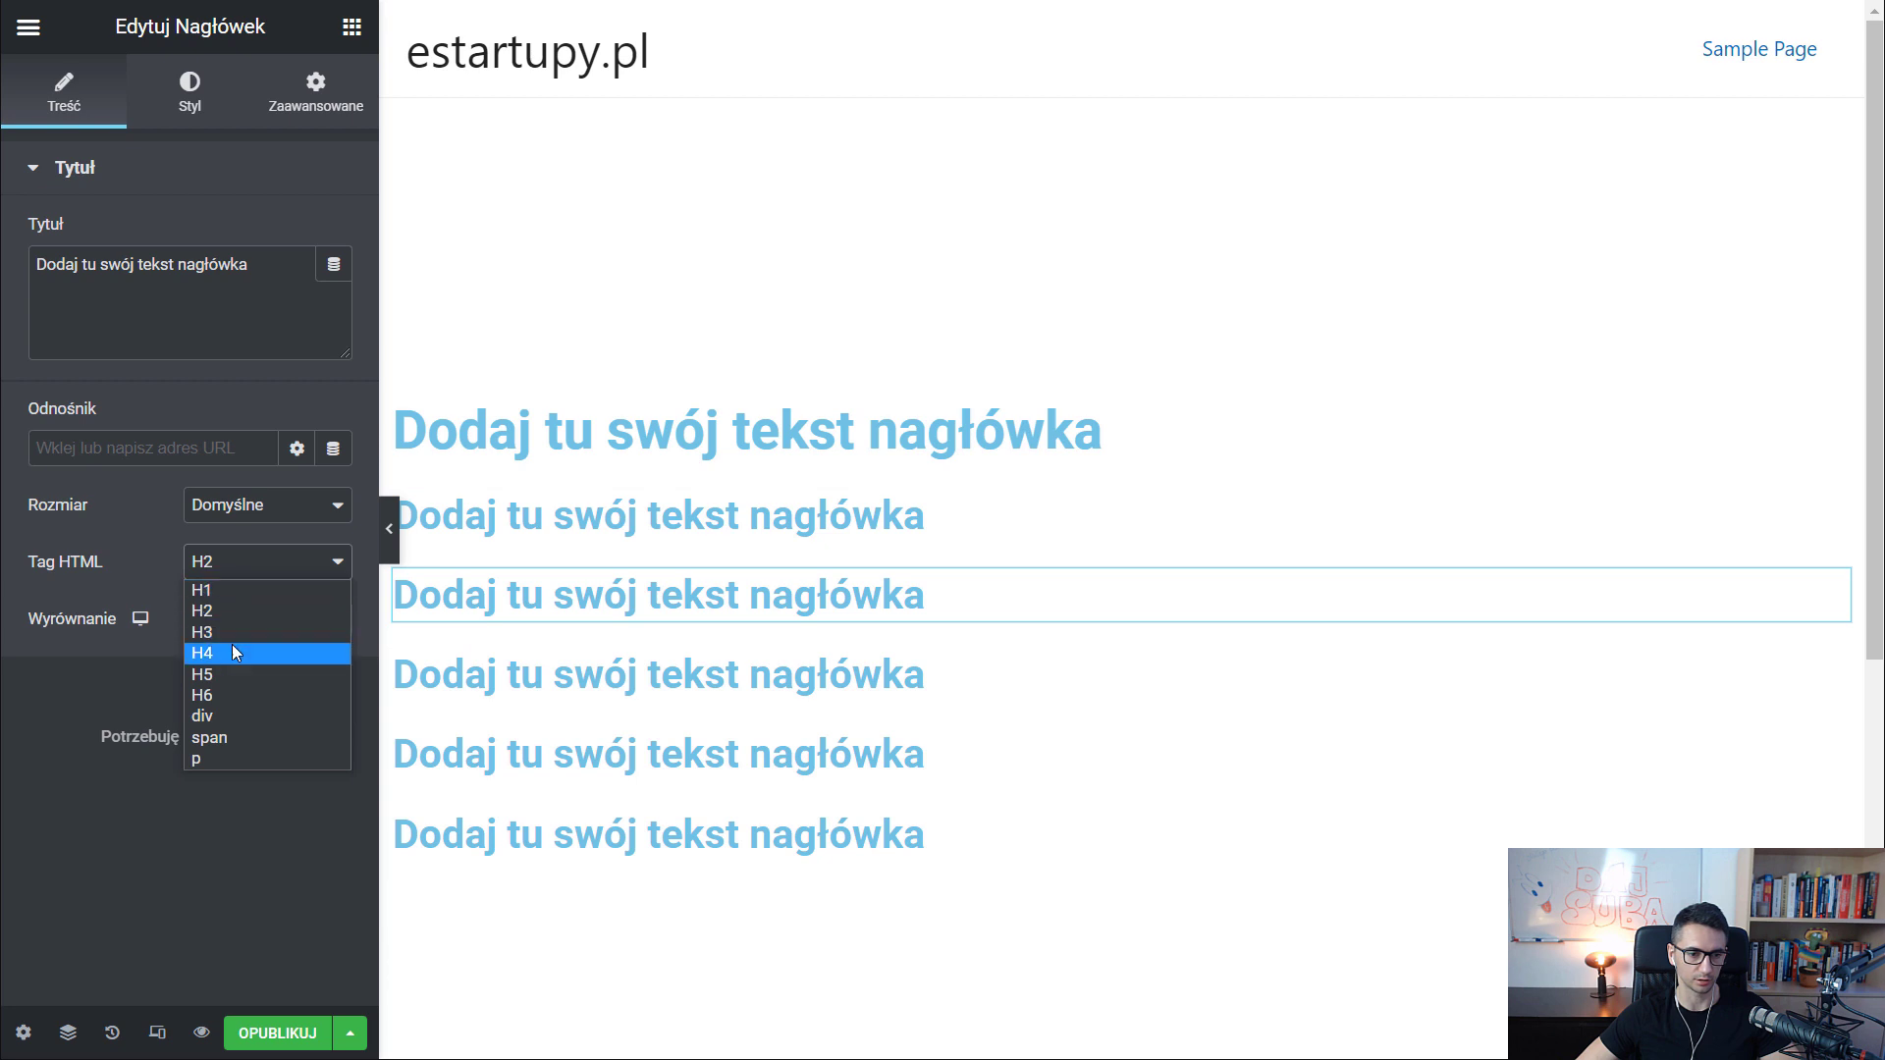
pyautogui.click(232, 630)
# Set the HTML tags of the fourth, fifth and sixth headings to H4, H5 and H6
pyautogui.click(684, 668)
pyautogui.click(275, 561)
pyautogui.click(231, 649)
pyautogui.click(628, 746)
pyautogui.click(265, 562)
pyautogui.click(239, 667)
pyautogui.click(629, 821)
pyautogui.click(265, 561)
pyautogui.click(232, 686)
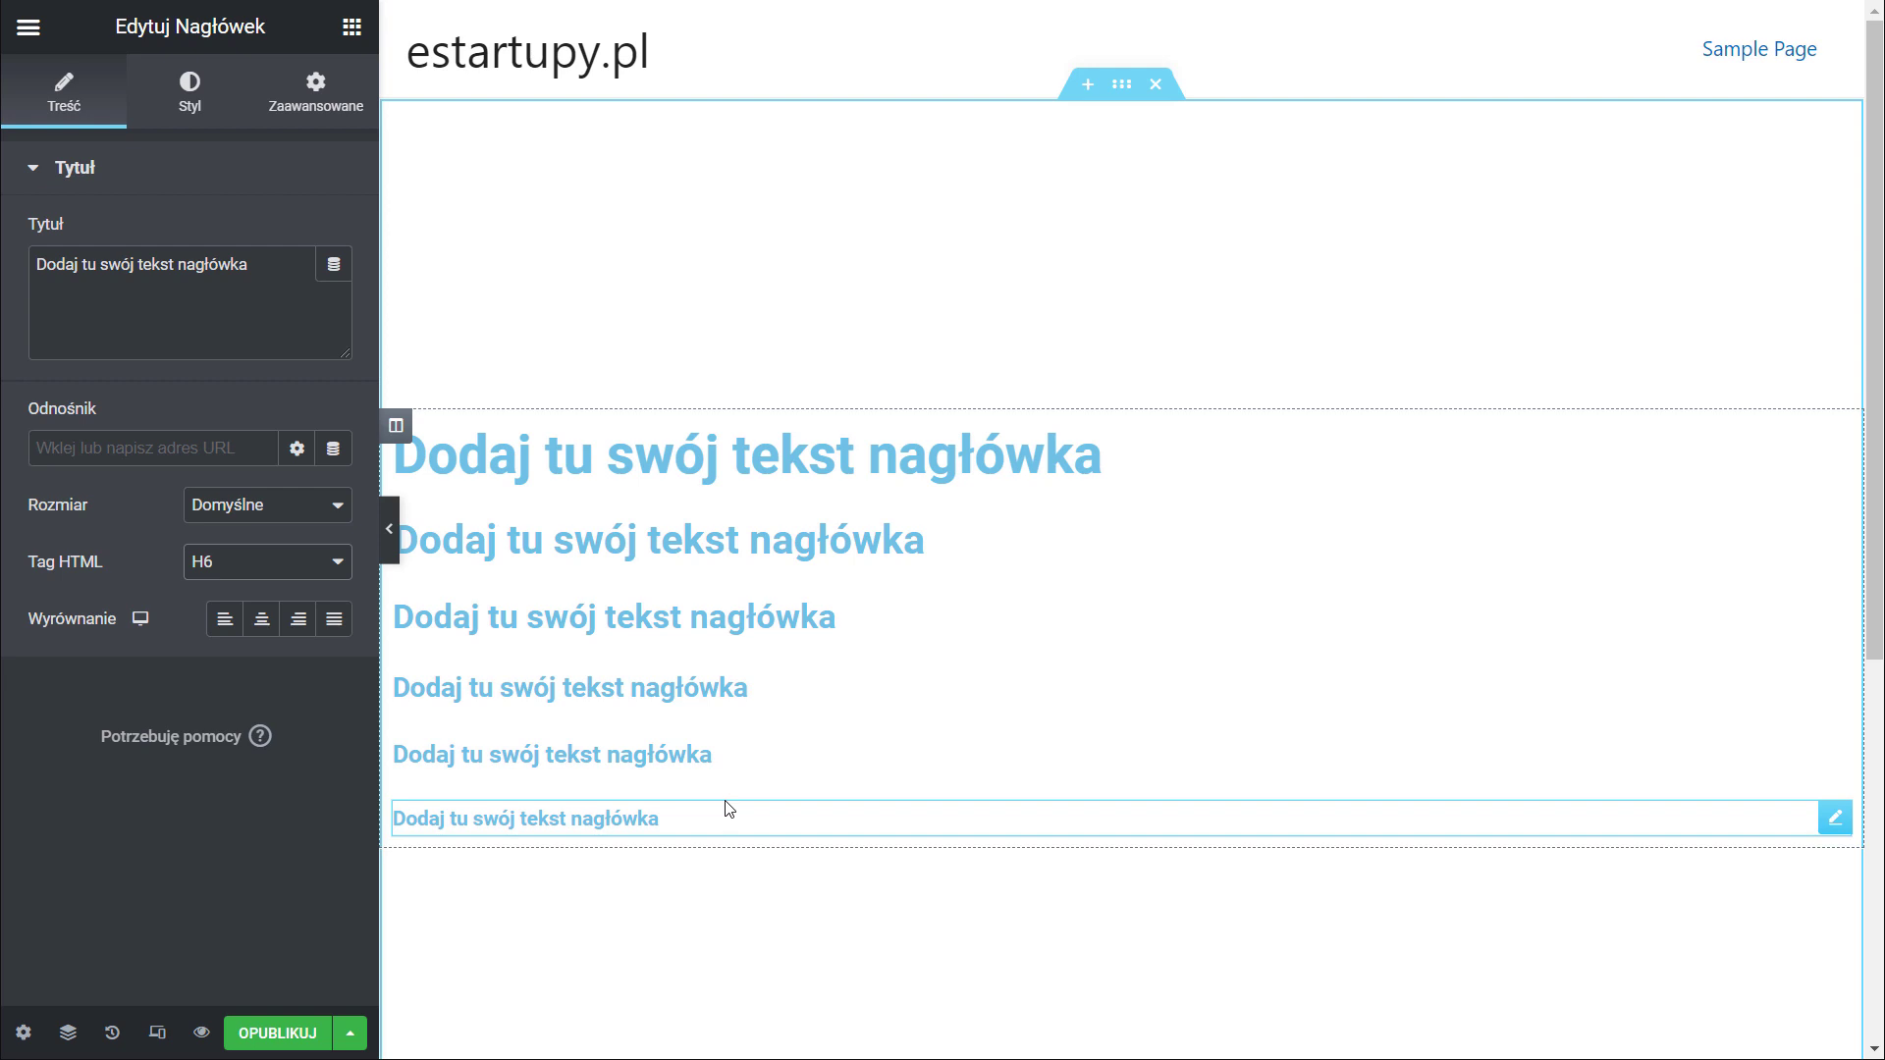
# Add a text editor widget below the headings and extend its lorem ipsum to two paragraphs, each containing the placeholder text twice
pyautogui.click(352, 27)
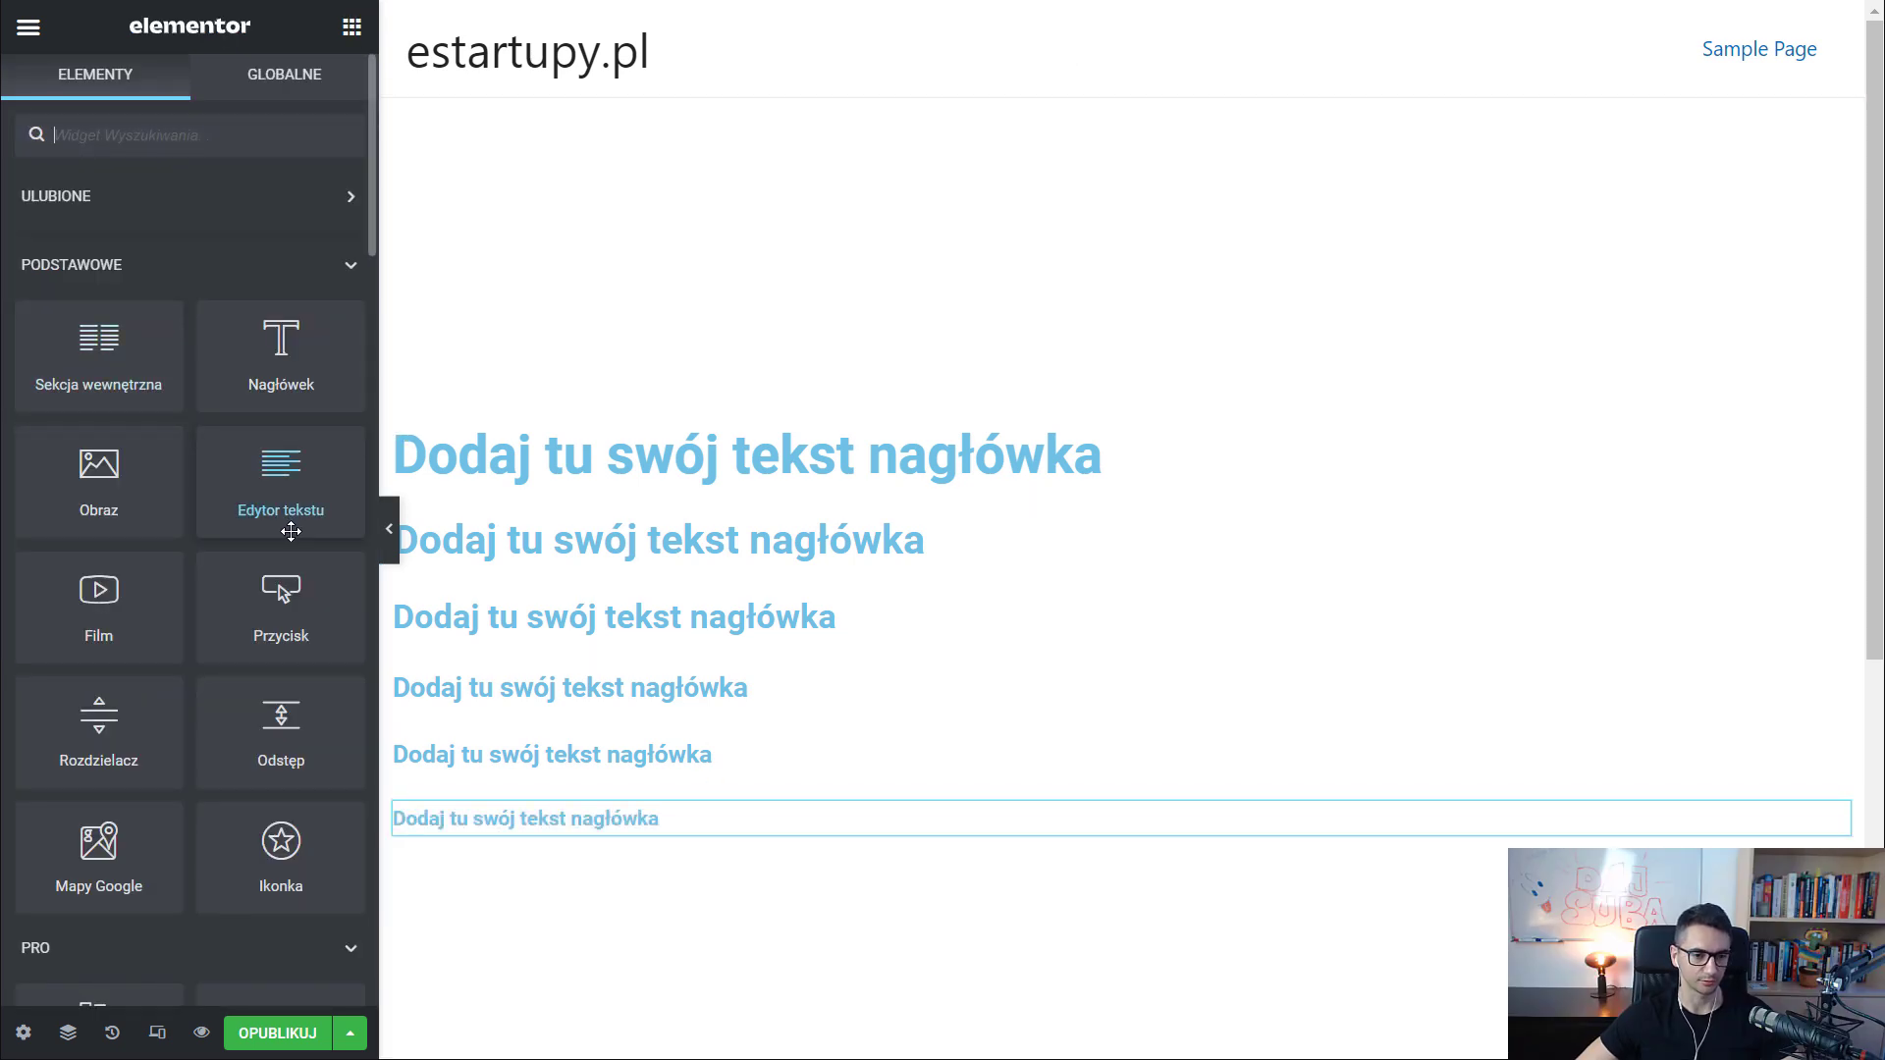
pyautogui.moveTo(265, 481); pyautogui.dragTo(534, 835)
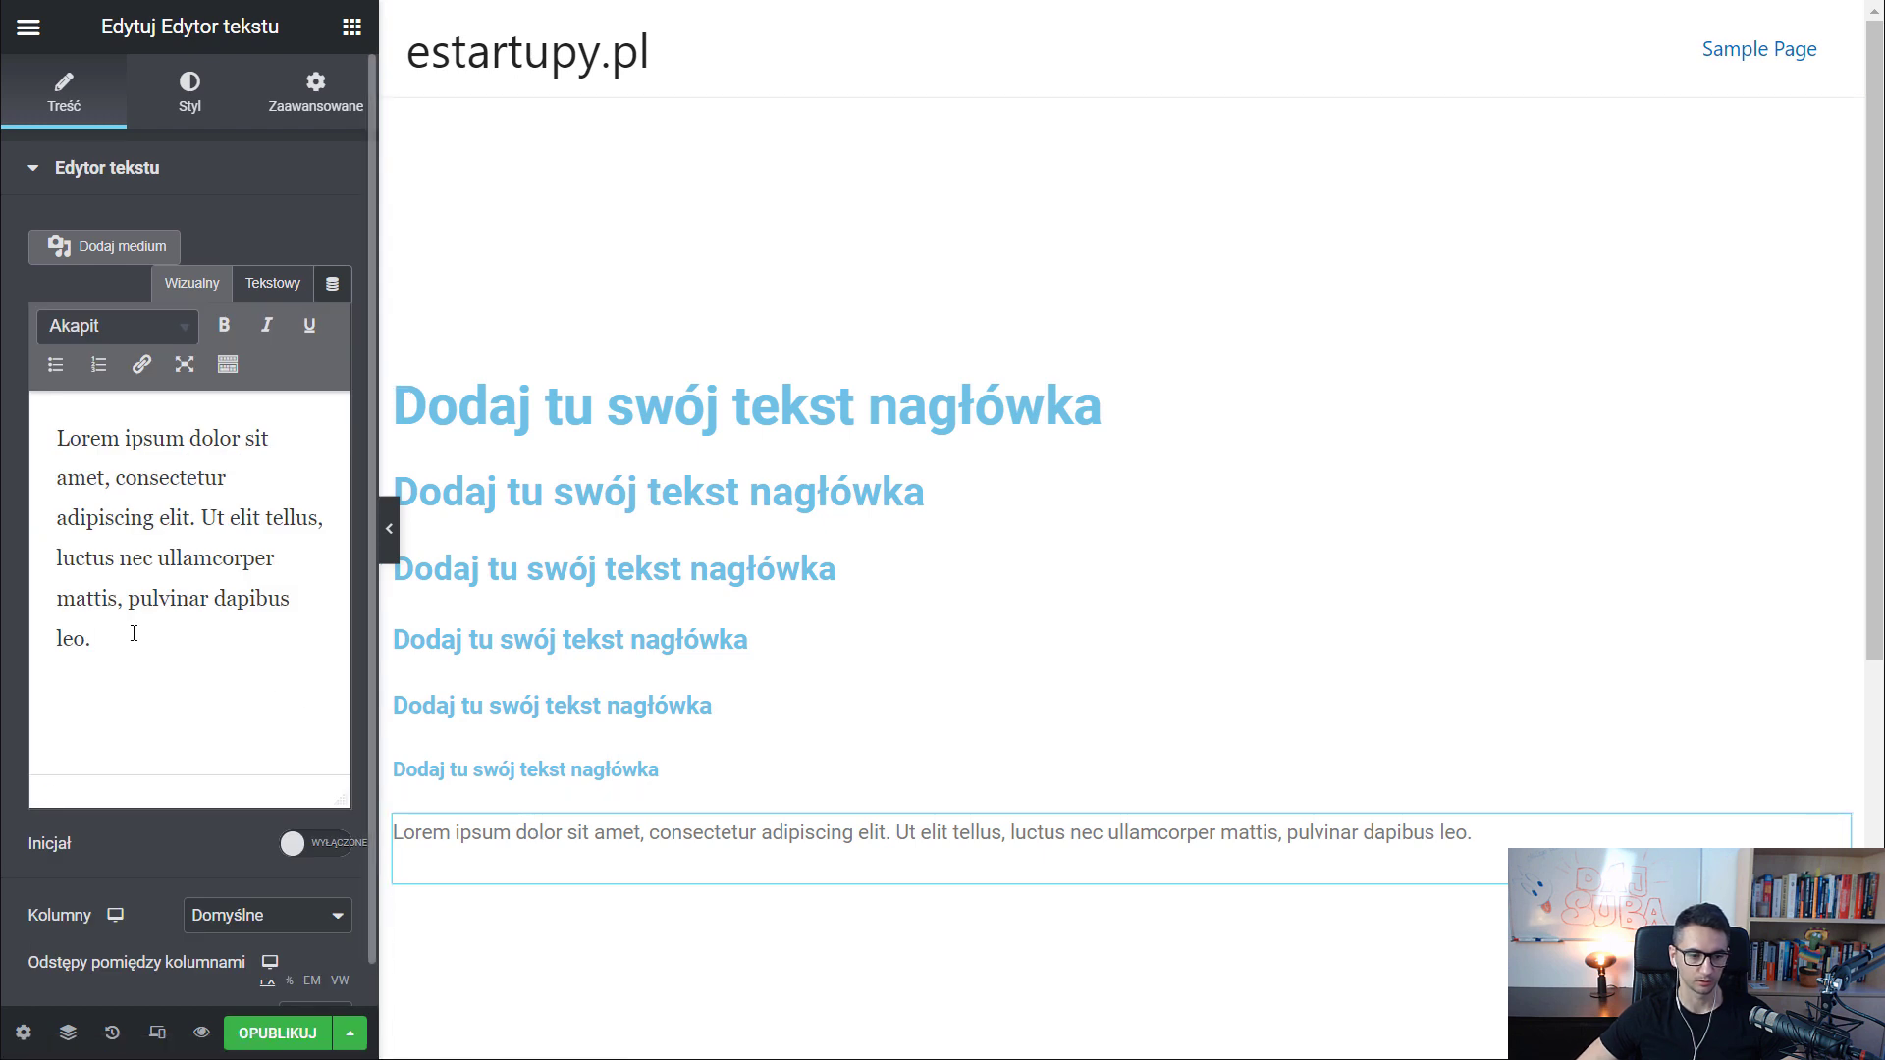
pyautogui.moveTo(124, 643); pyautogui.dragTo(28, 441)
pyautogui.hotkey('ctrl', 'c')
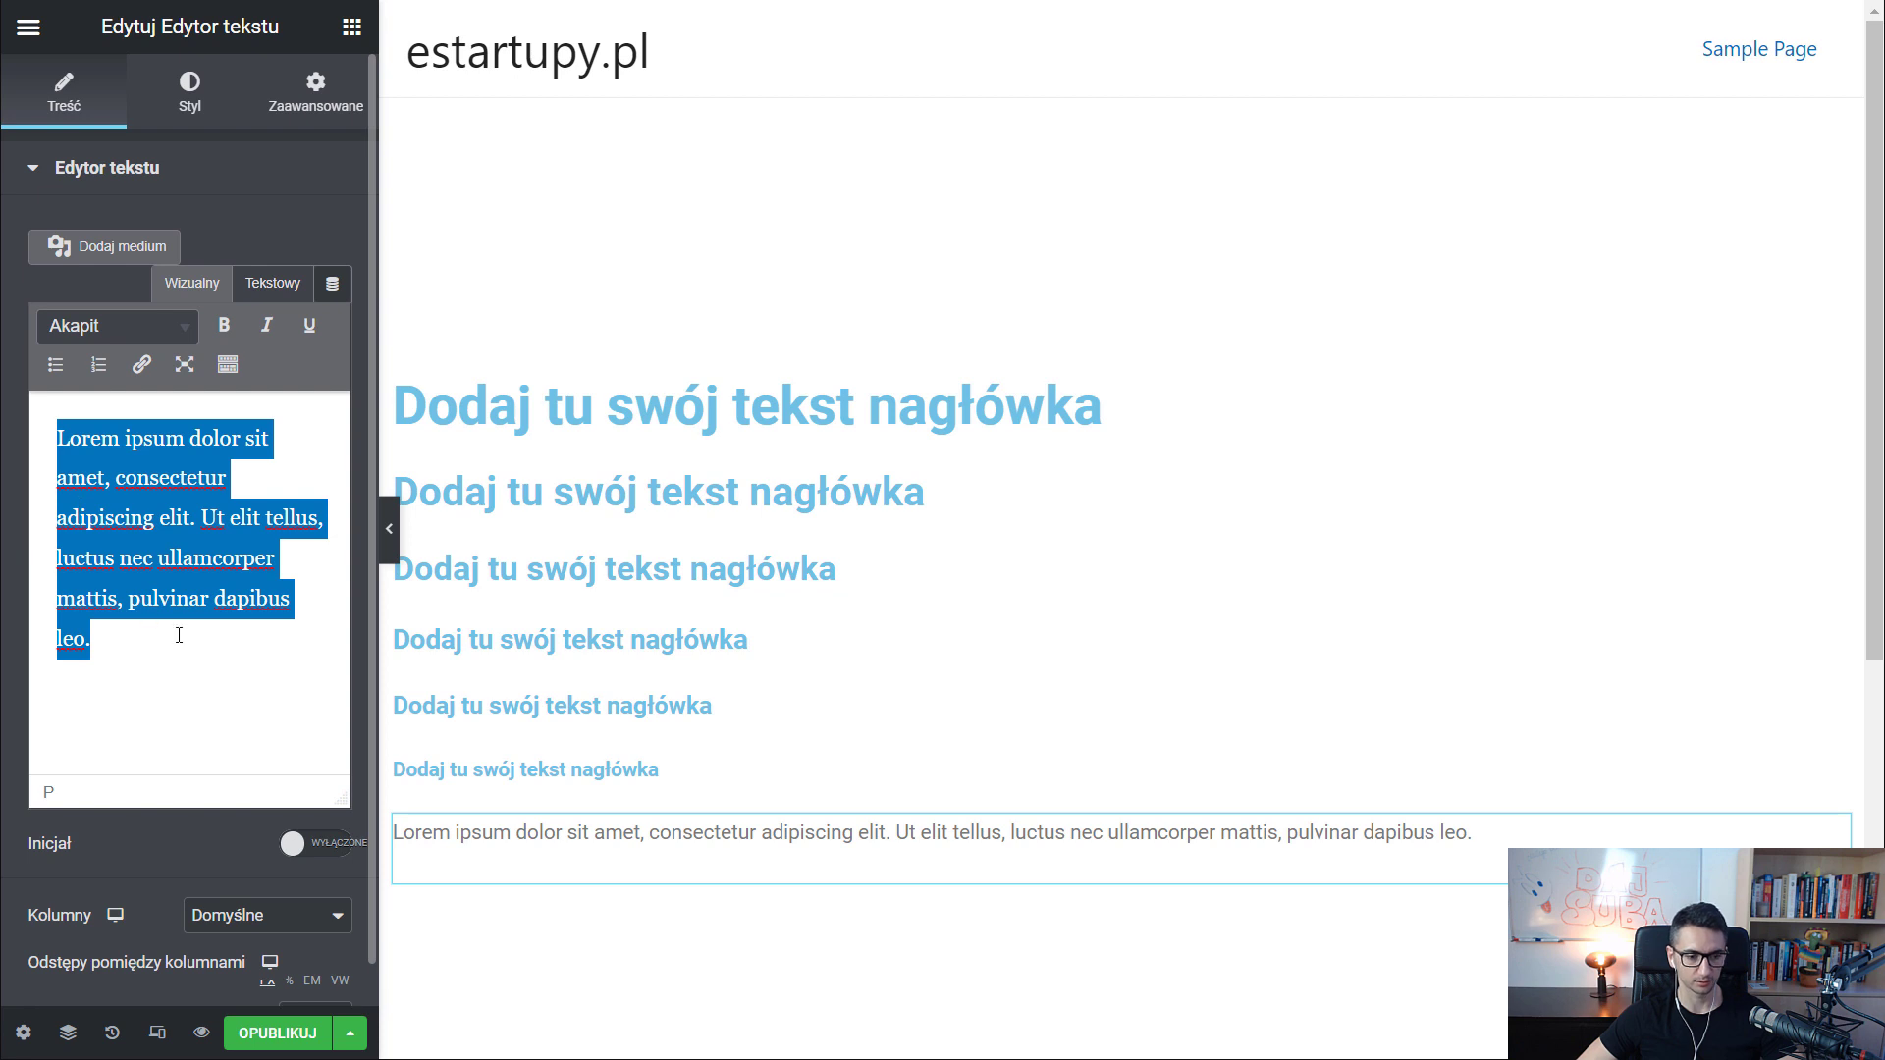
pyautogui.click(182, 646)
pyautogui.hotkey('ctrl', 'v')
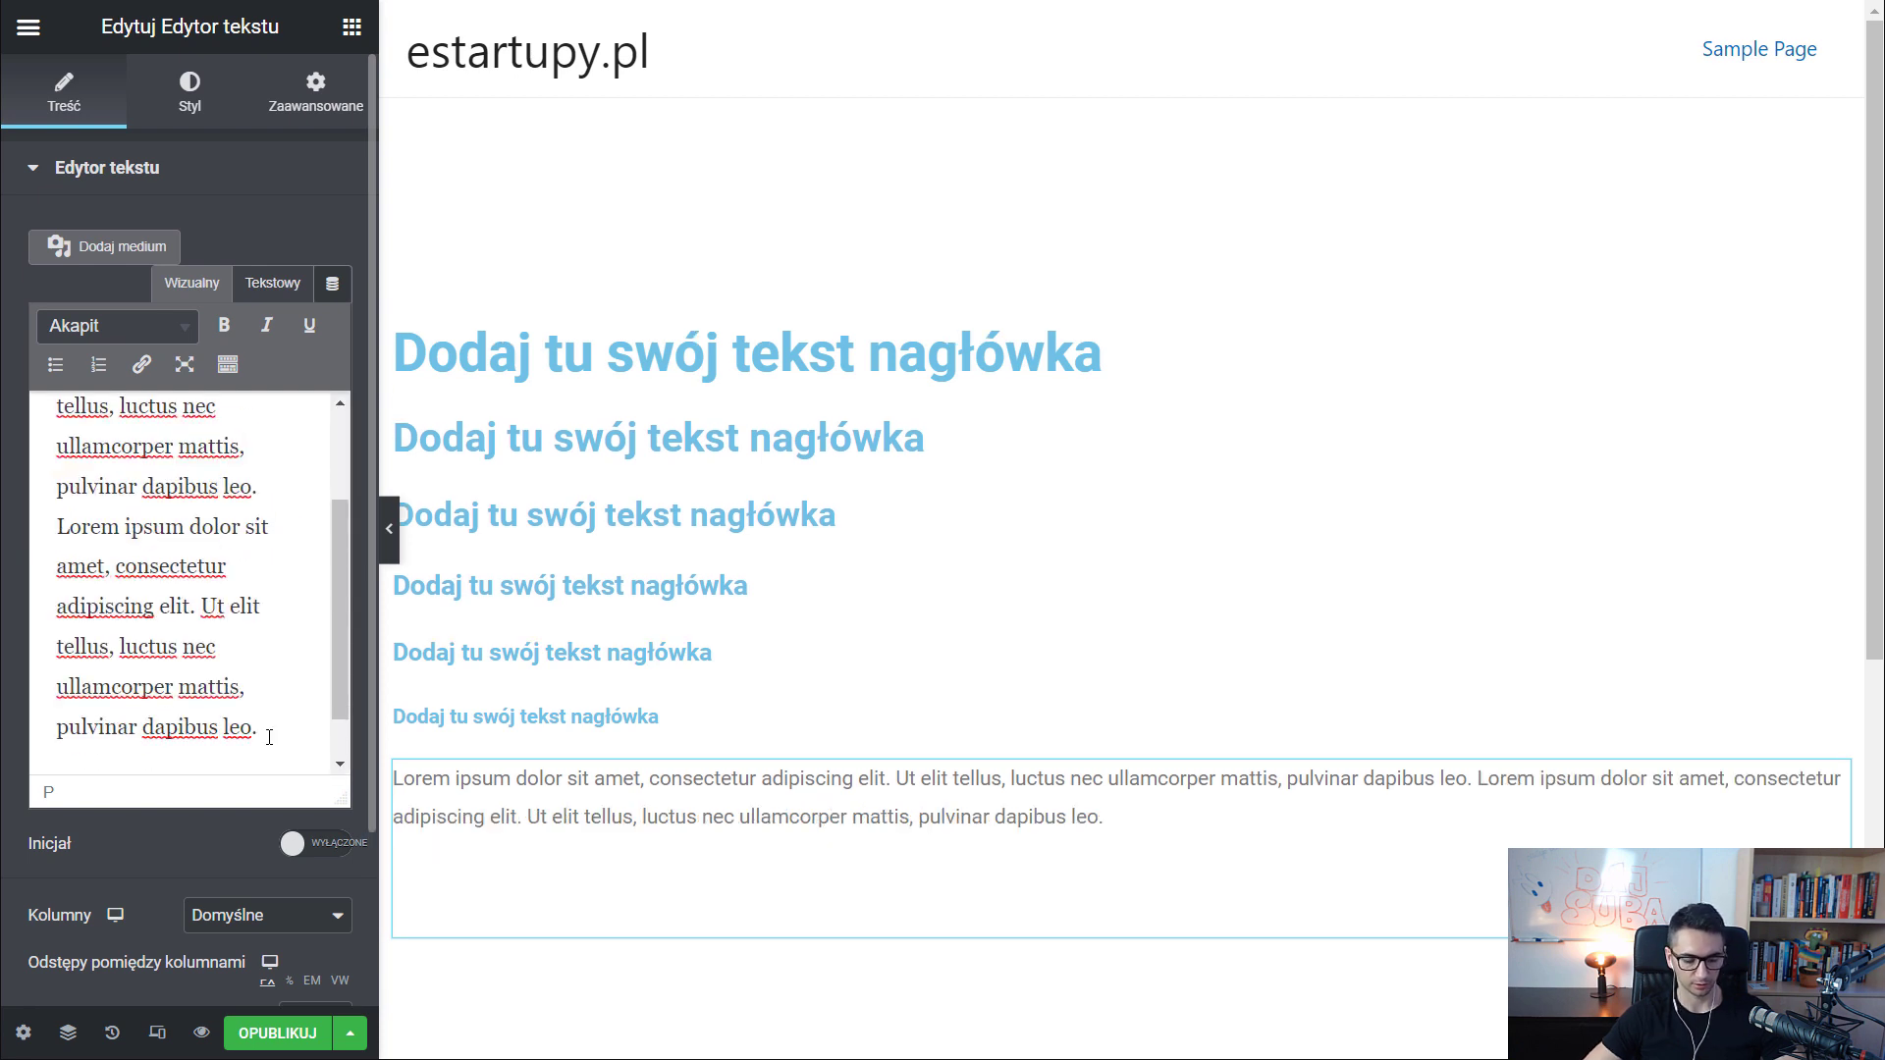
pyautogui.press('Return')
pyautogui.hotkey('ctrl', 'v')
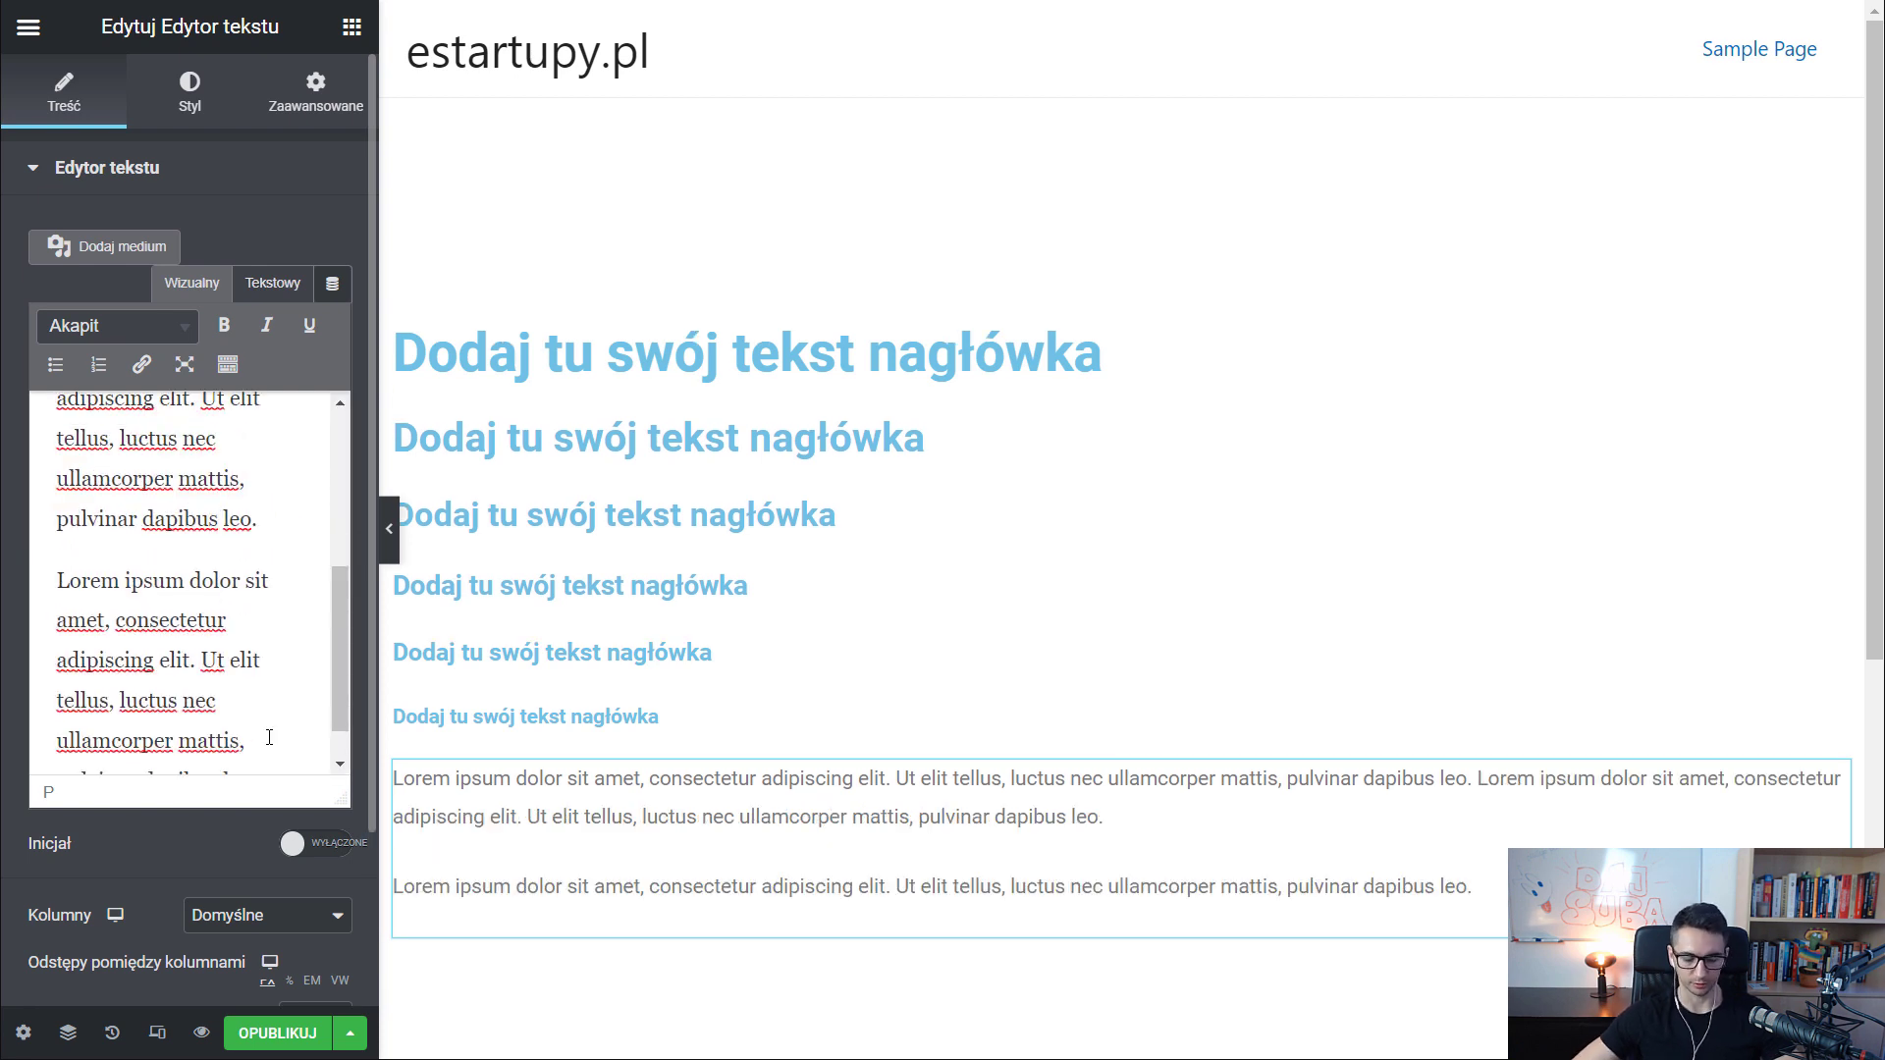
pyautogui.hotkey('ctrl', 'v')
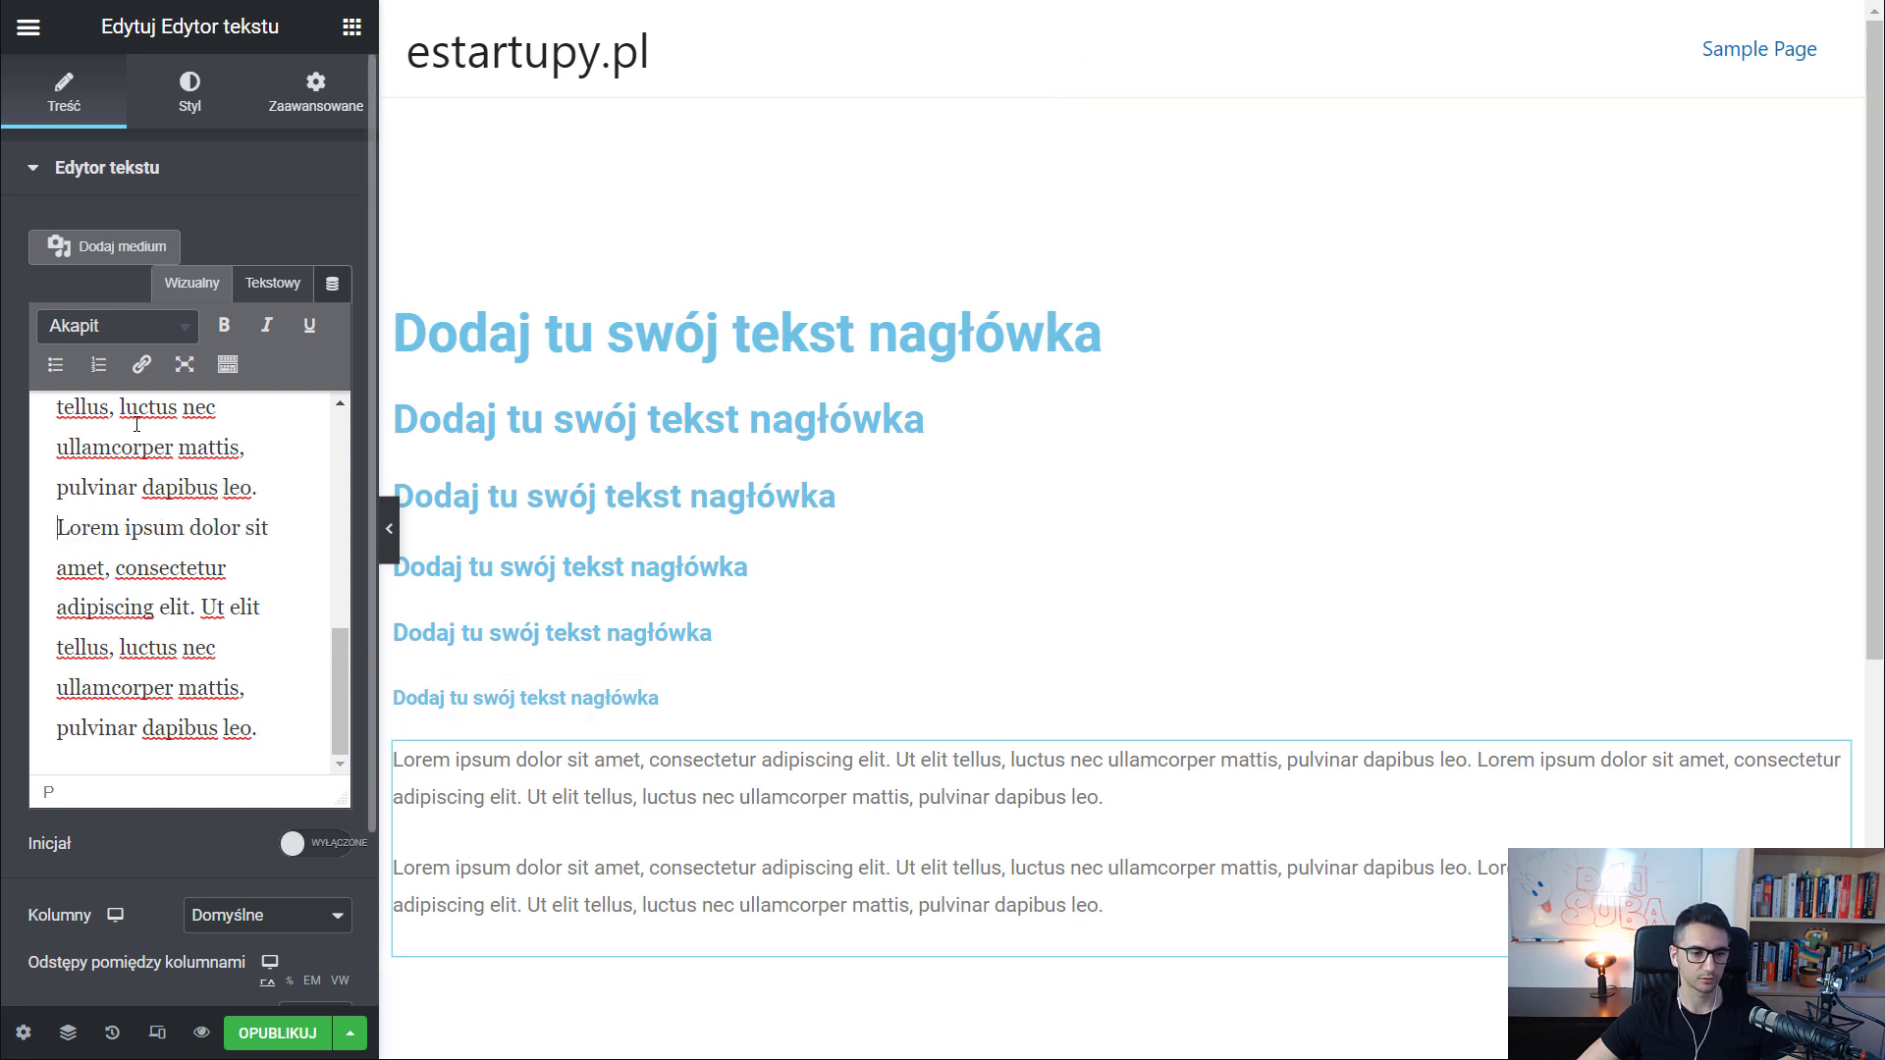
pyautogui.scroll(5, 128, 607)
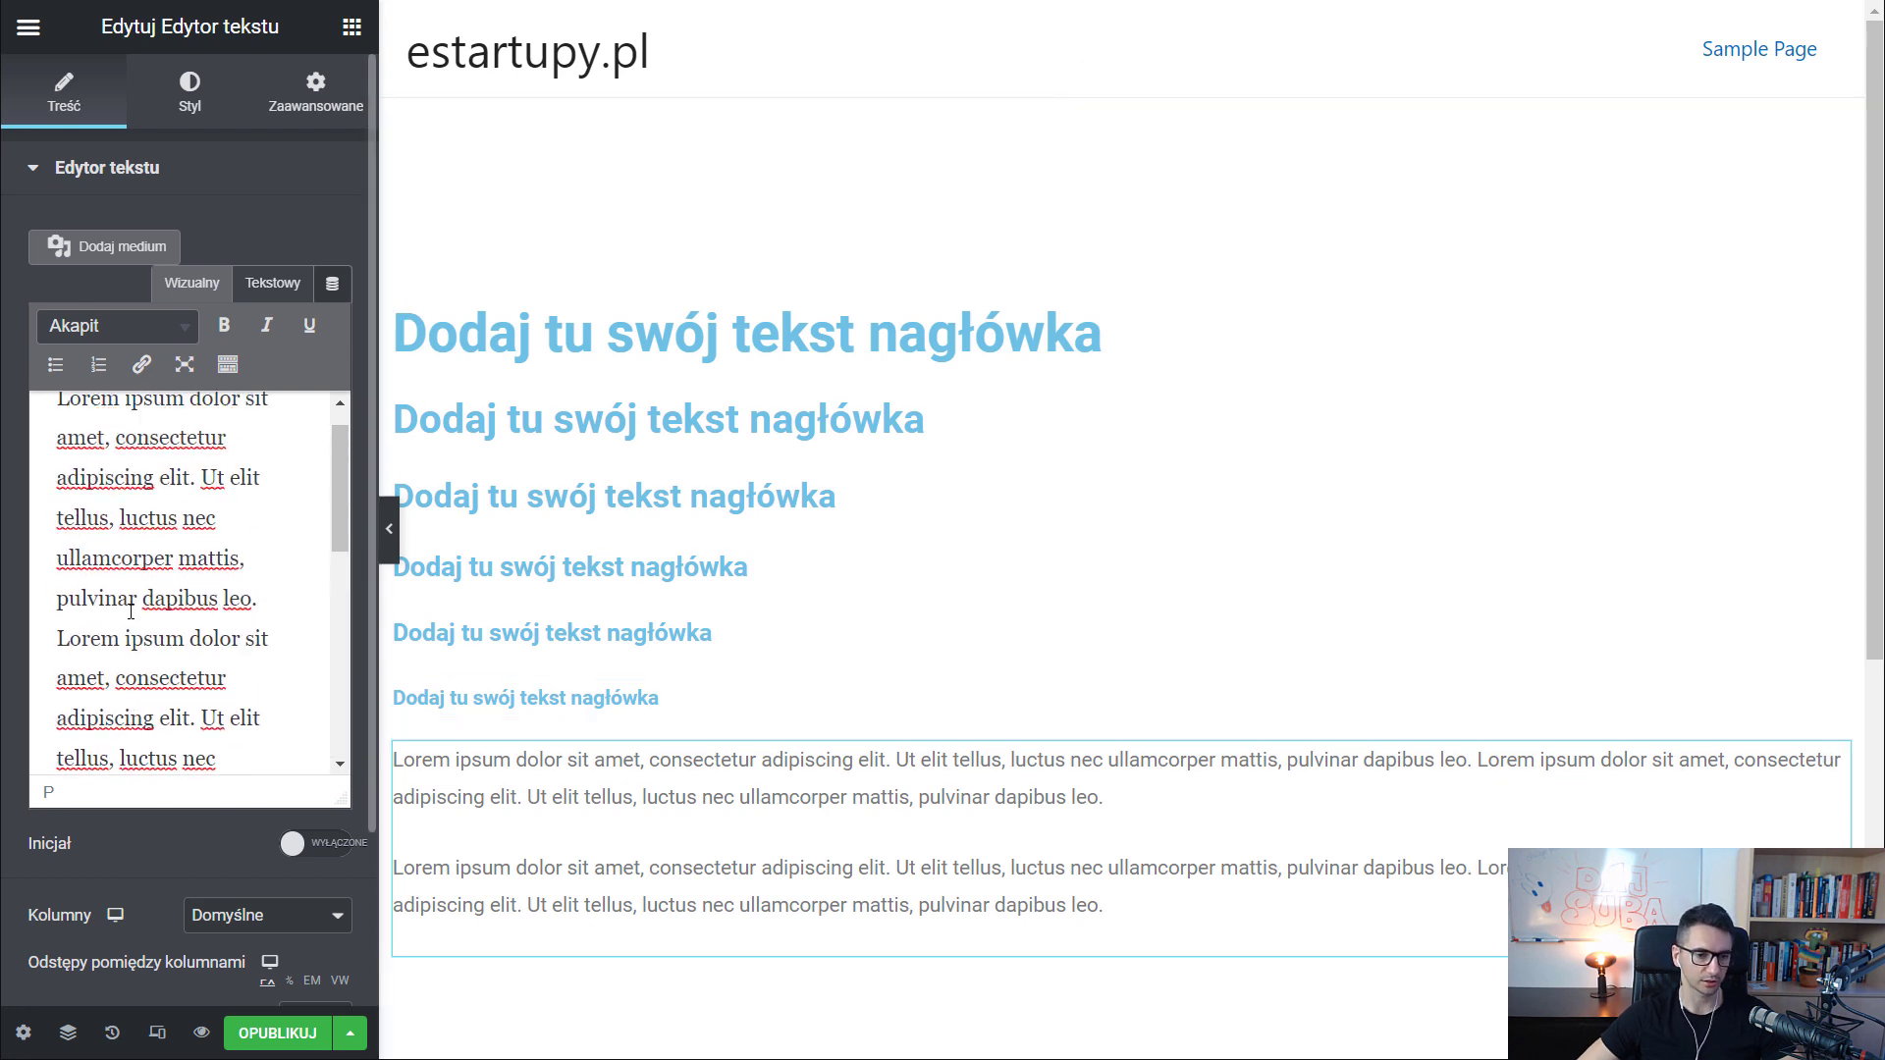
pyautogui.scroll(-2, 131, 611)
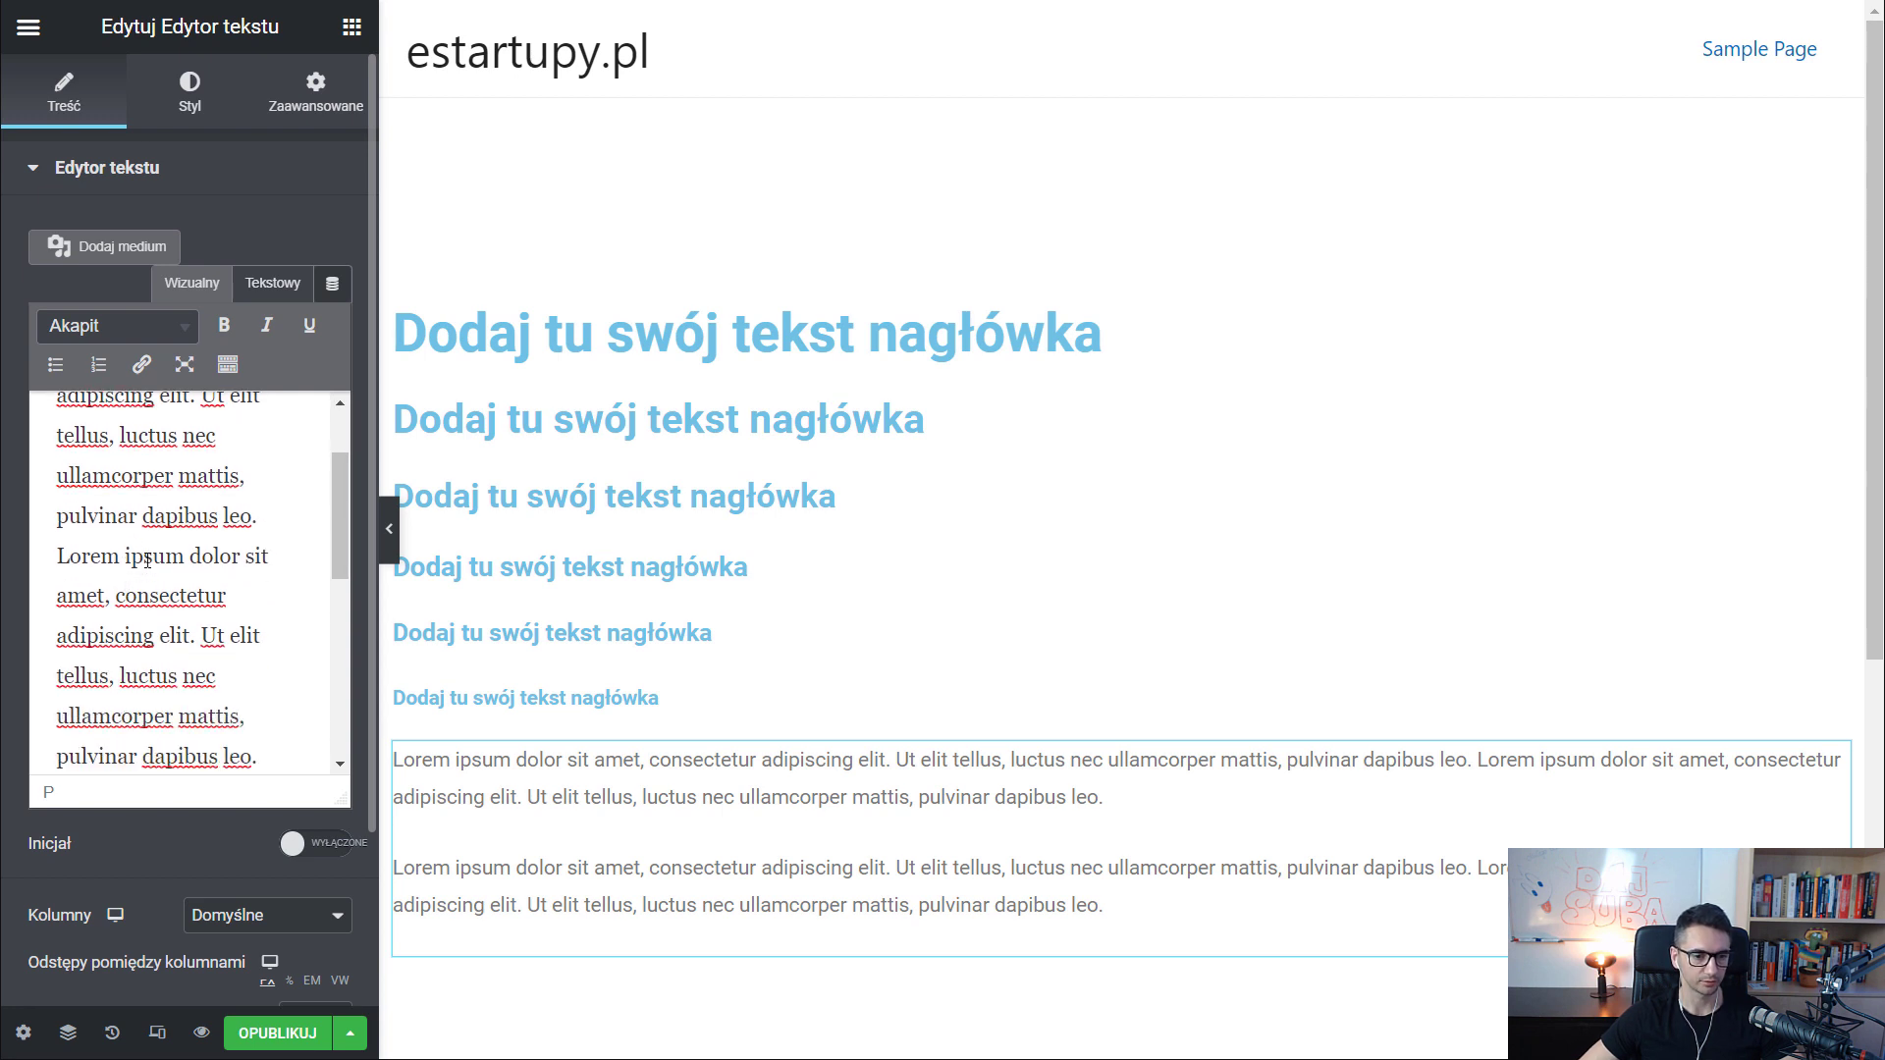
# Link "Lorem ipsum dolor sit" in the second half of the first paragraph to "#"
pyautogui.moveTo(58, 556); pyautogui.dragTo(268, 561)
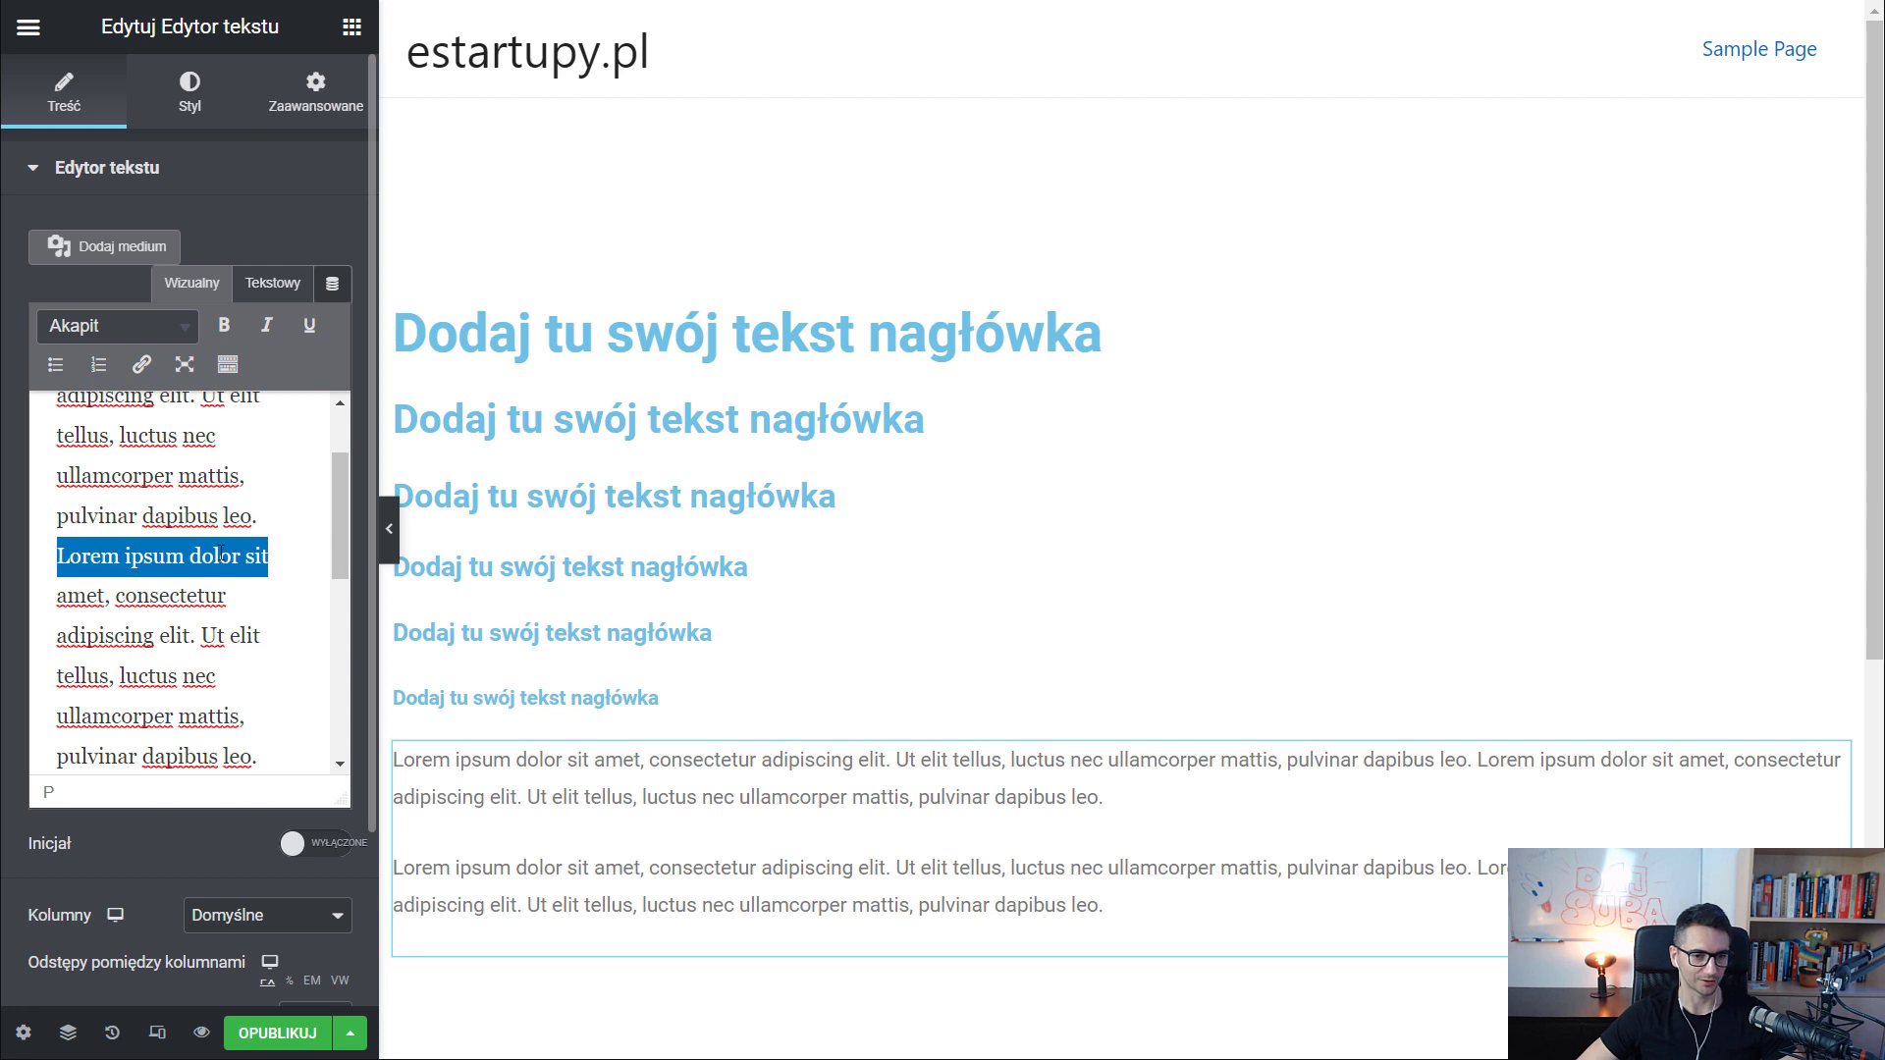
pyautogui.click(142, 366)
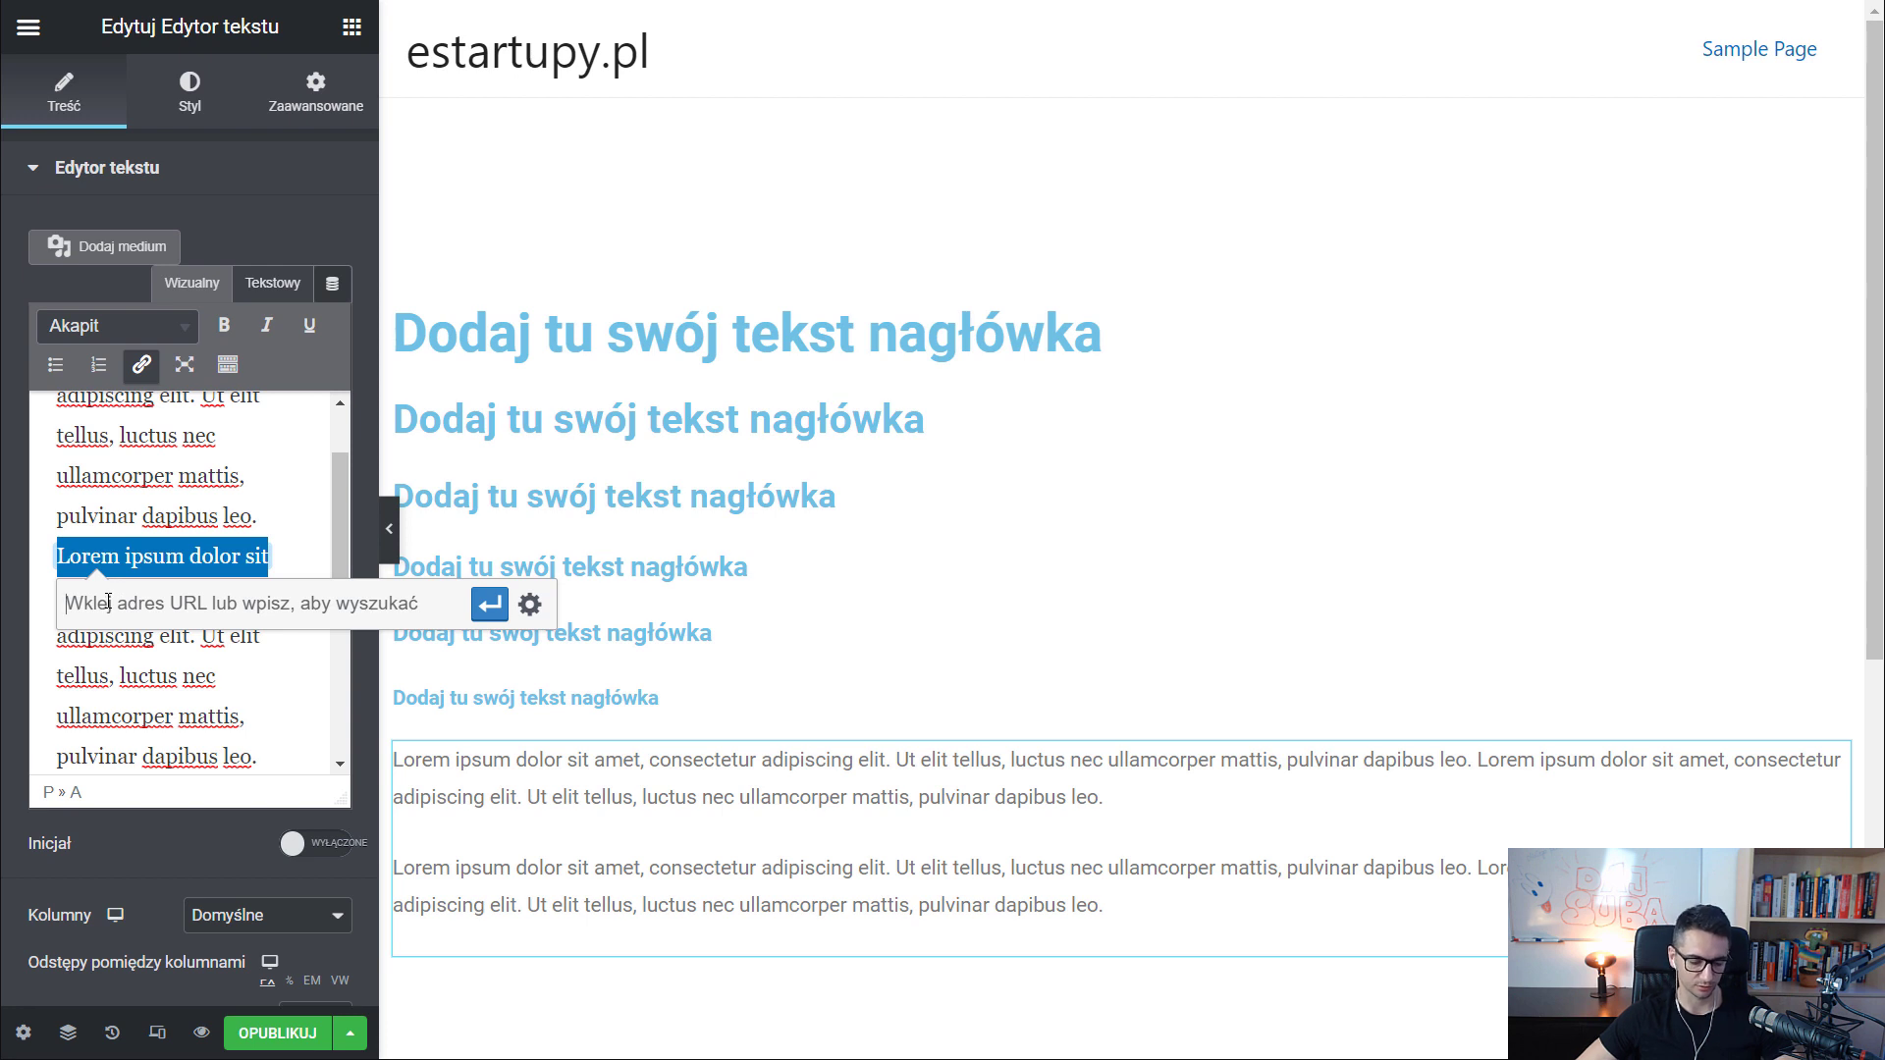
pyautogui.write('#')
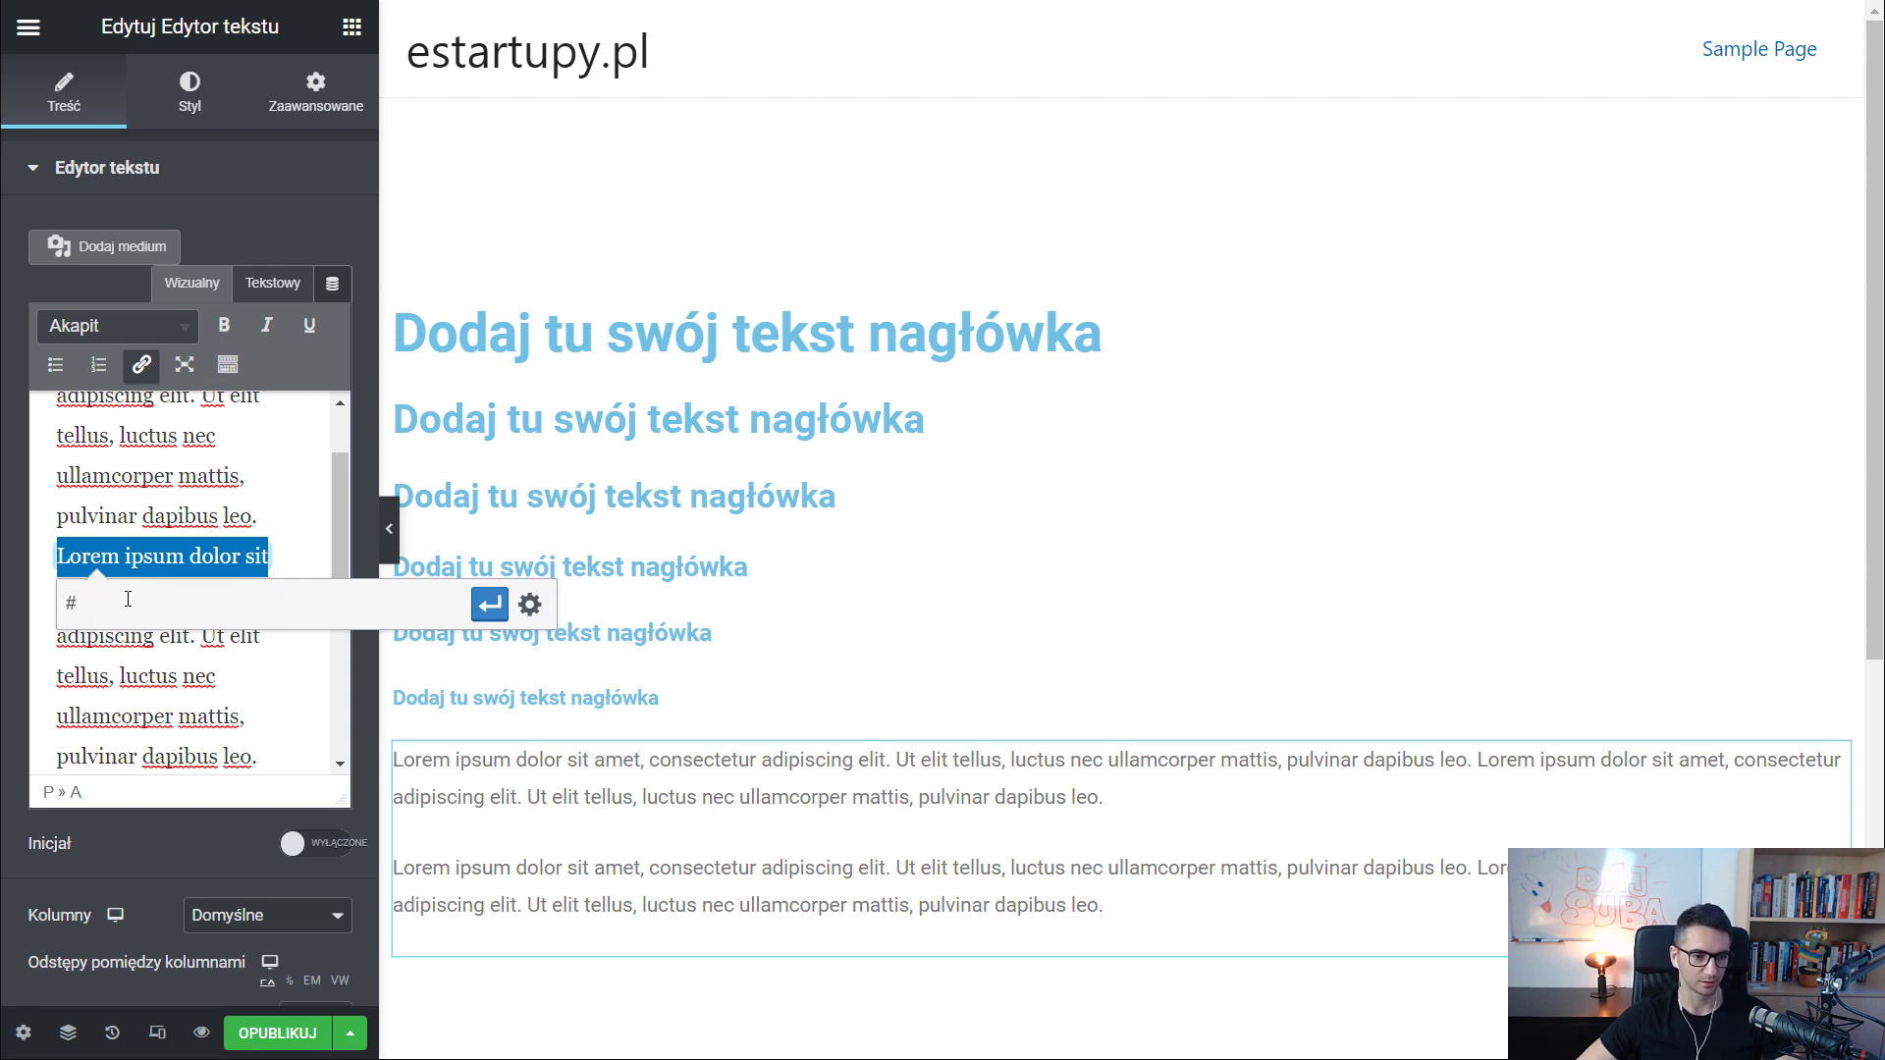
pyautogui.click(489, 607)
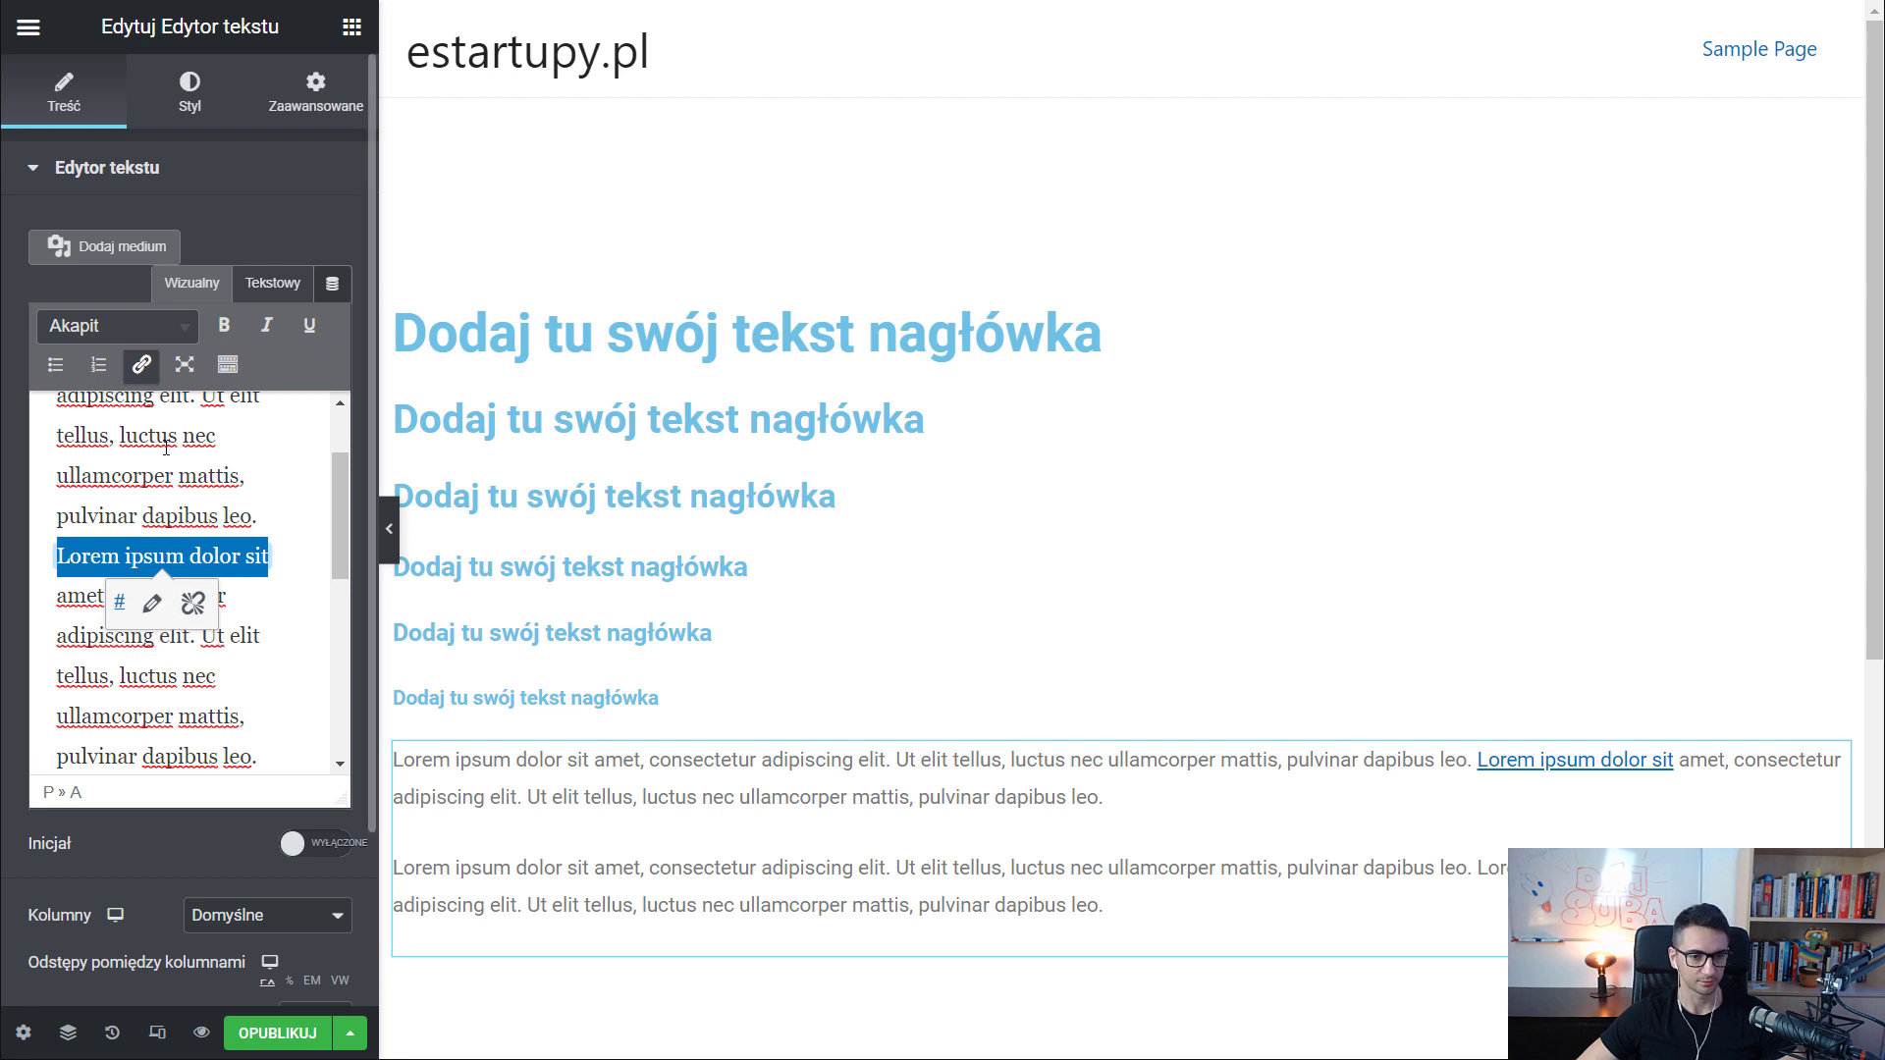
pyautogui.click(182, 593)
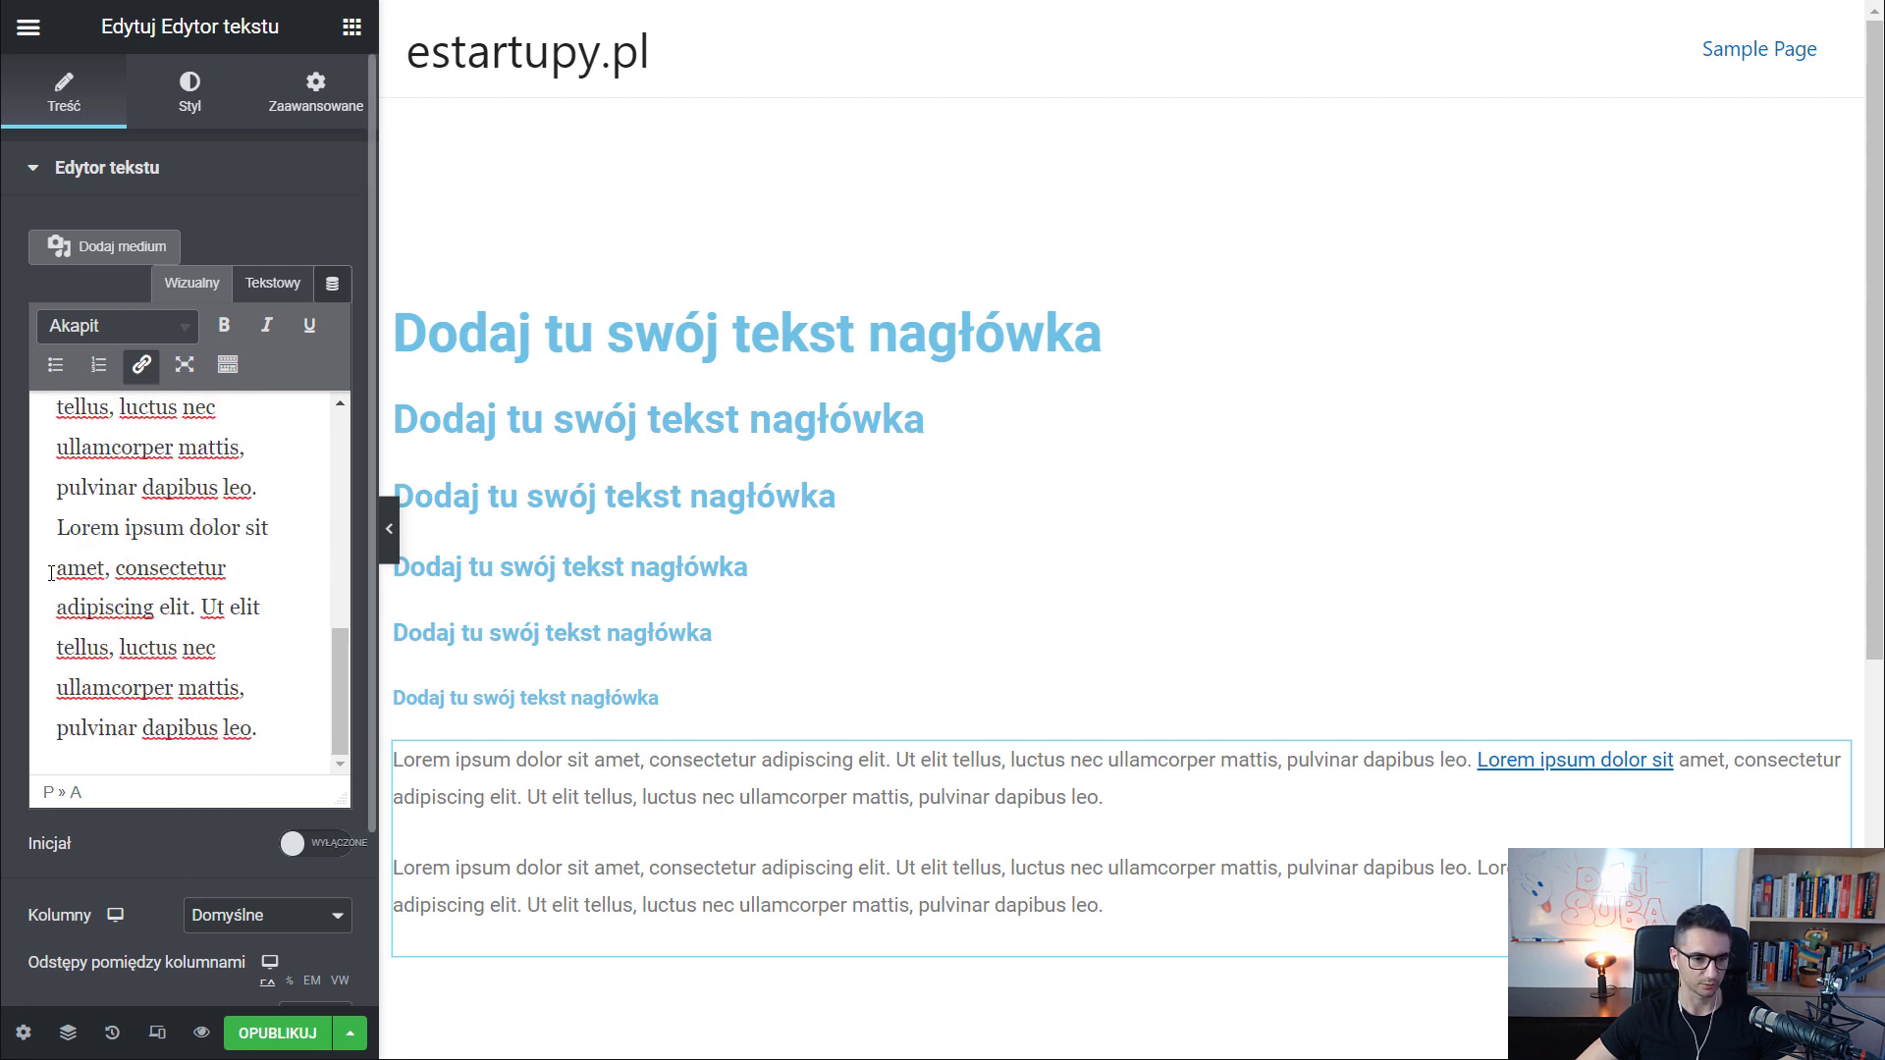
# Link "consectetur adipiscing elit" in the second half of the second paragraph to "#"
pyautogui.moveTo(133, 570); pyautogui.dragTo(192, 608)
pyautogui.click(142, 365)
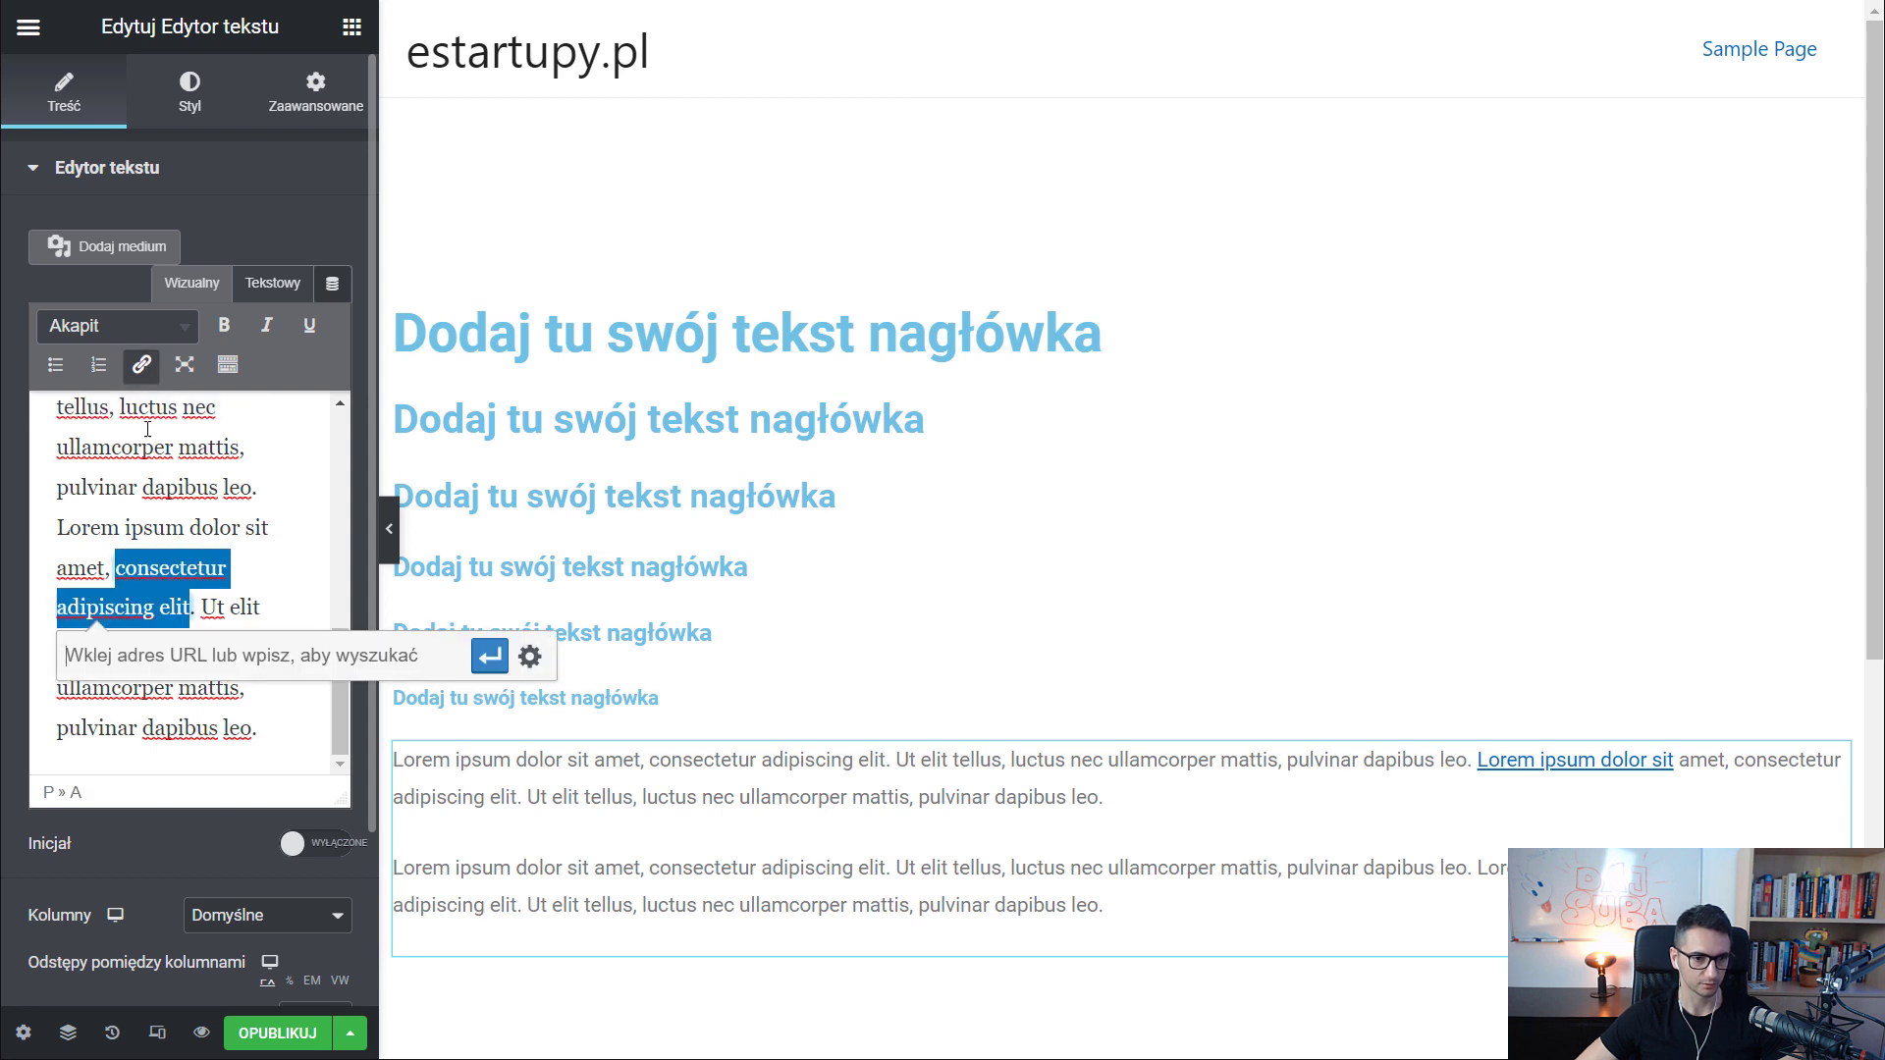
pyautogui.write('#')
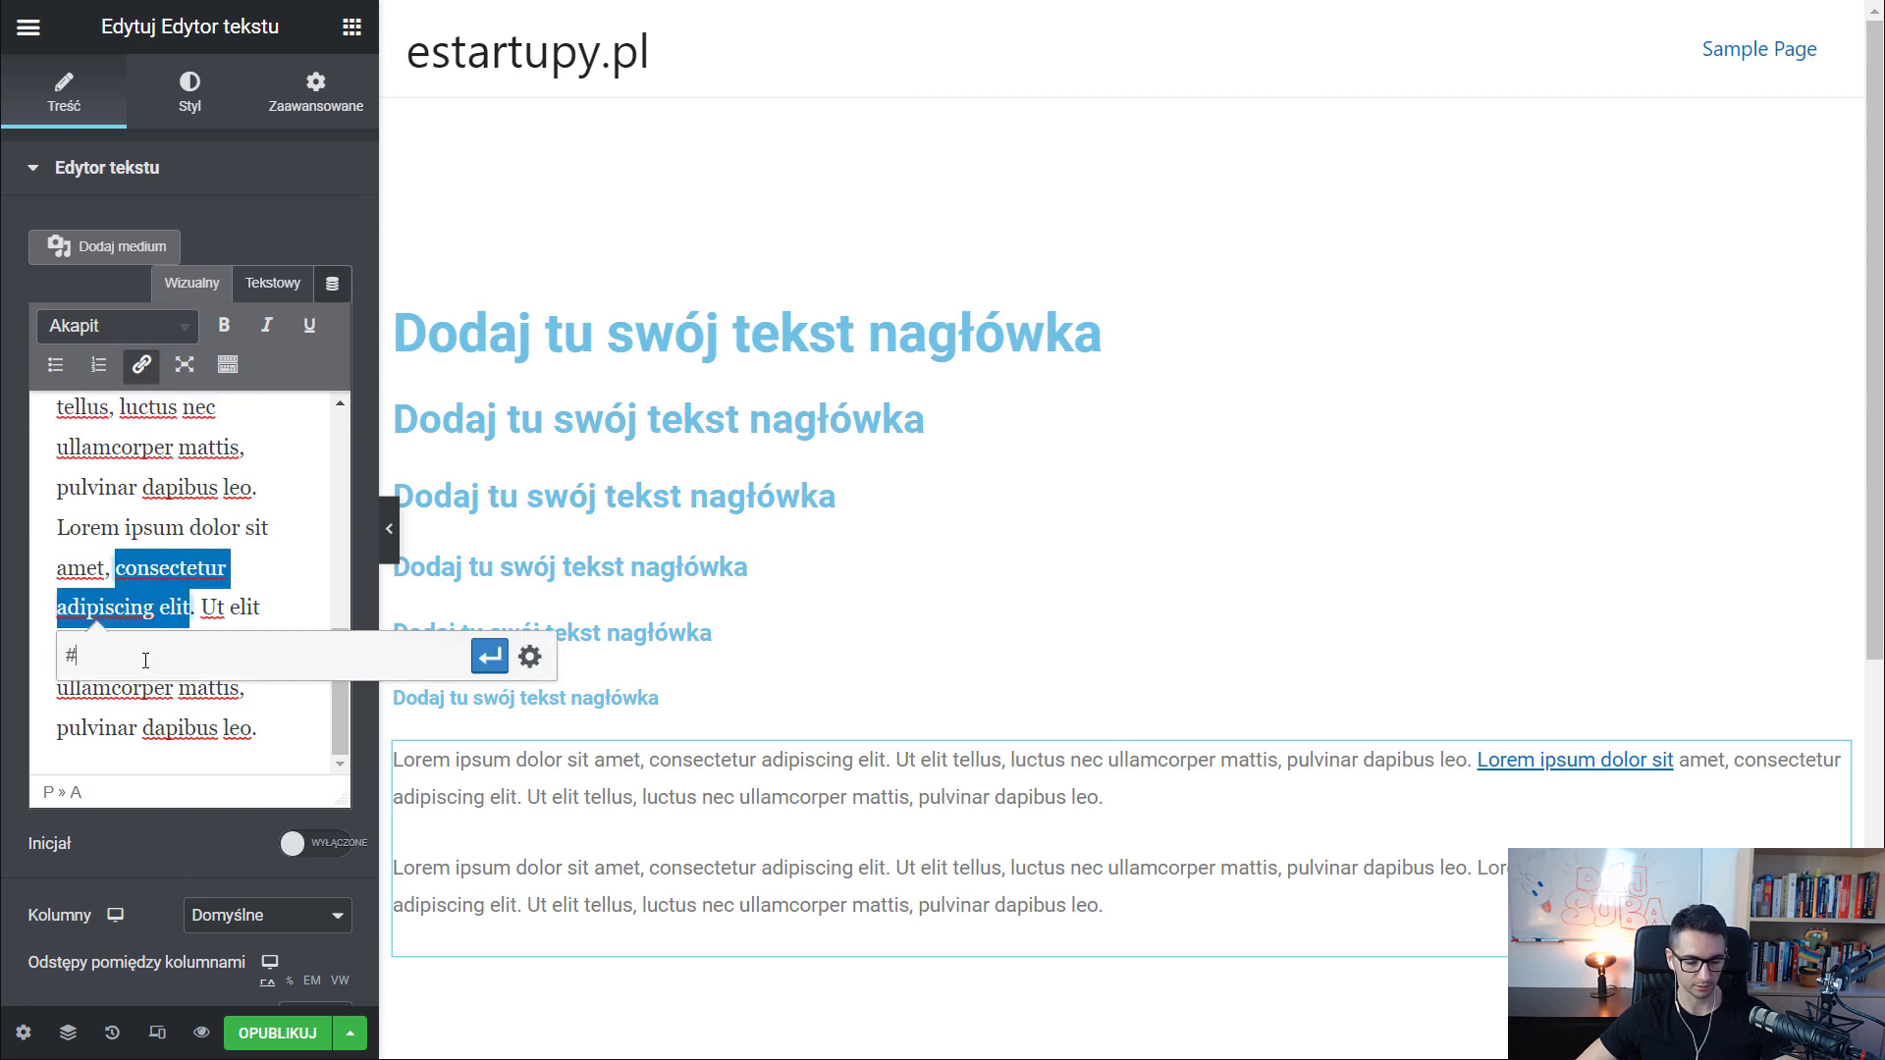
pyautogui.press('Return')
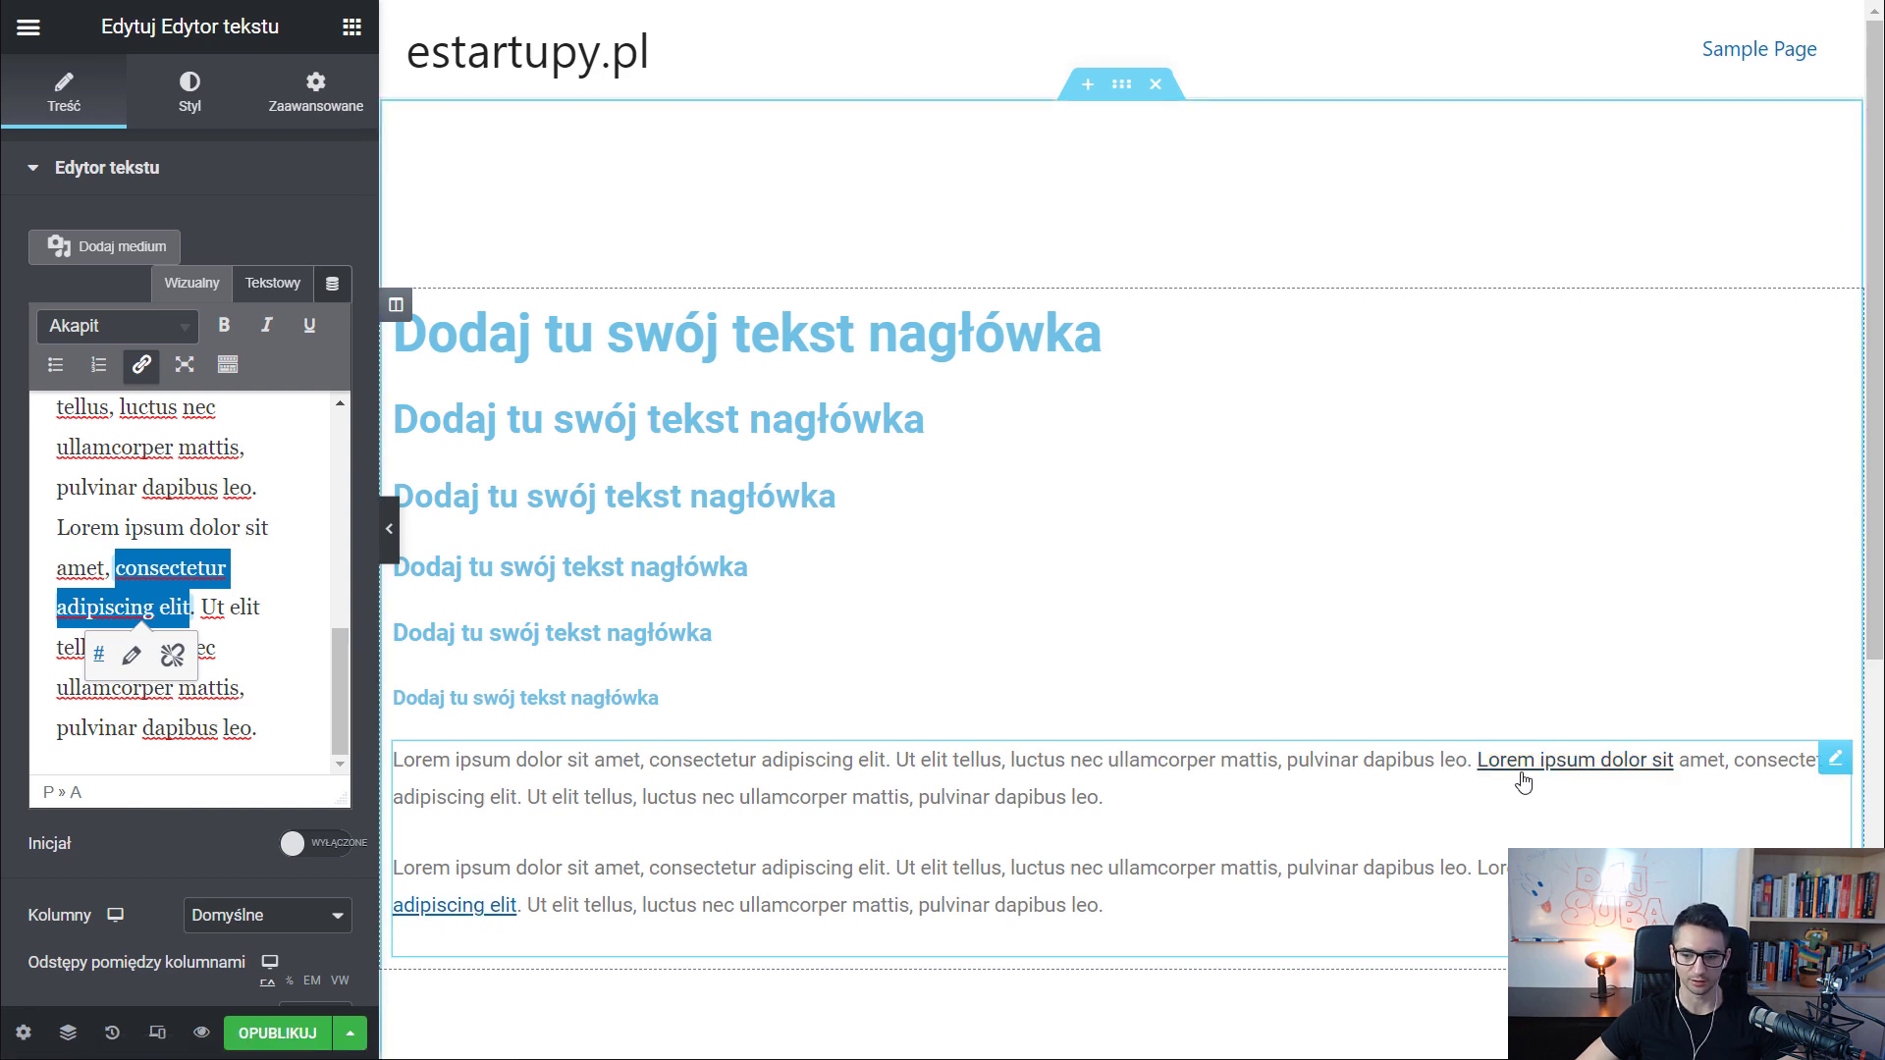
# Add a button widget below the text editor and a form widget under it
pyautogui.click(351, 26)
pyautogui.moveTo(271, 587); pyautogui.dragTo(484, 966)
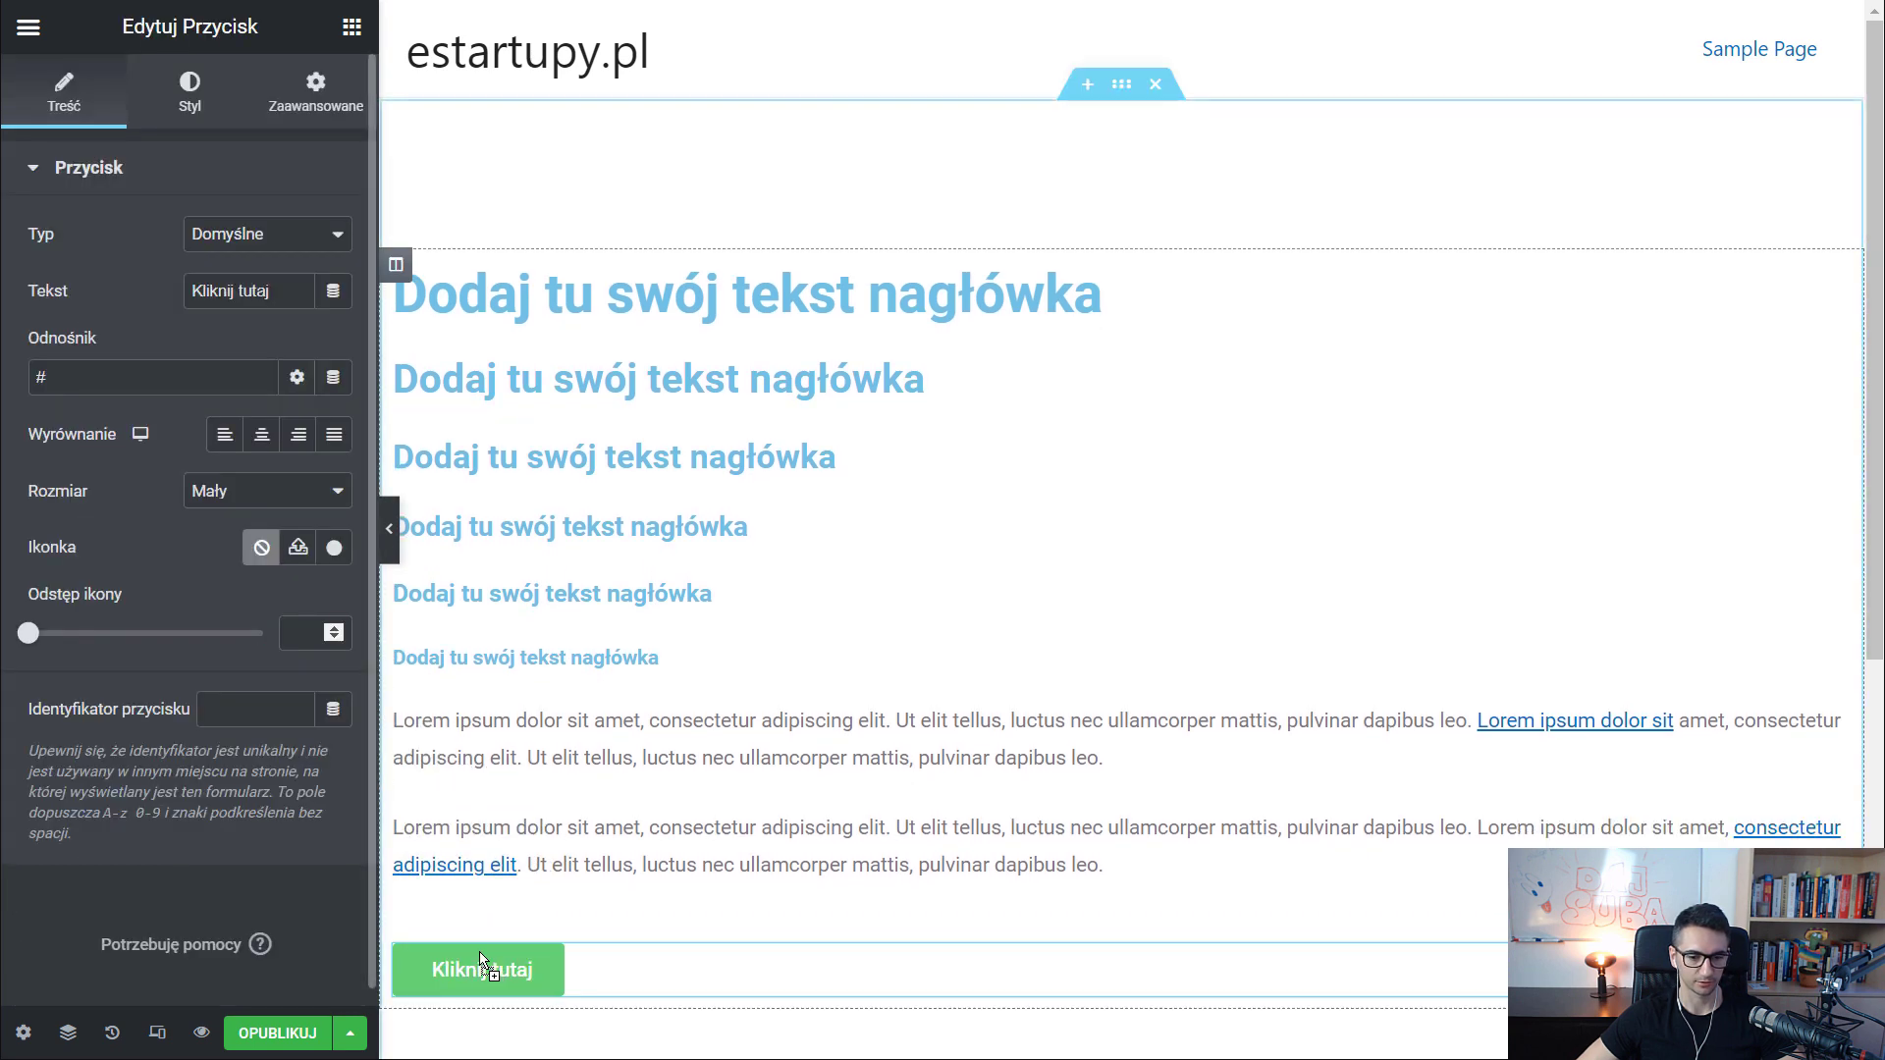
pyautogui.click(351, 26)
pyautogui.scroll(-8, 244, 530)
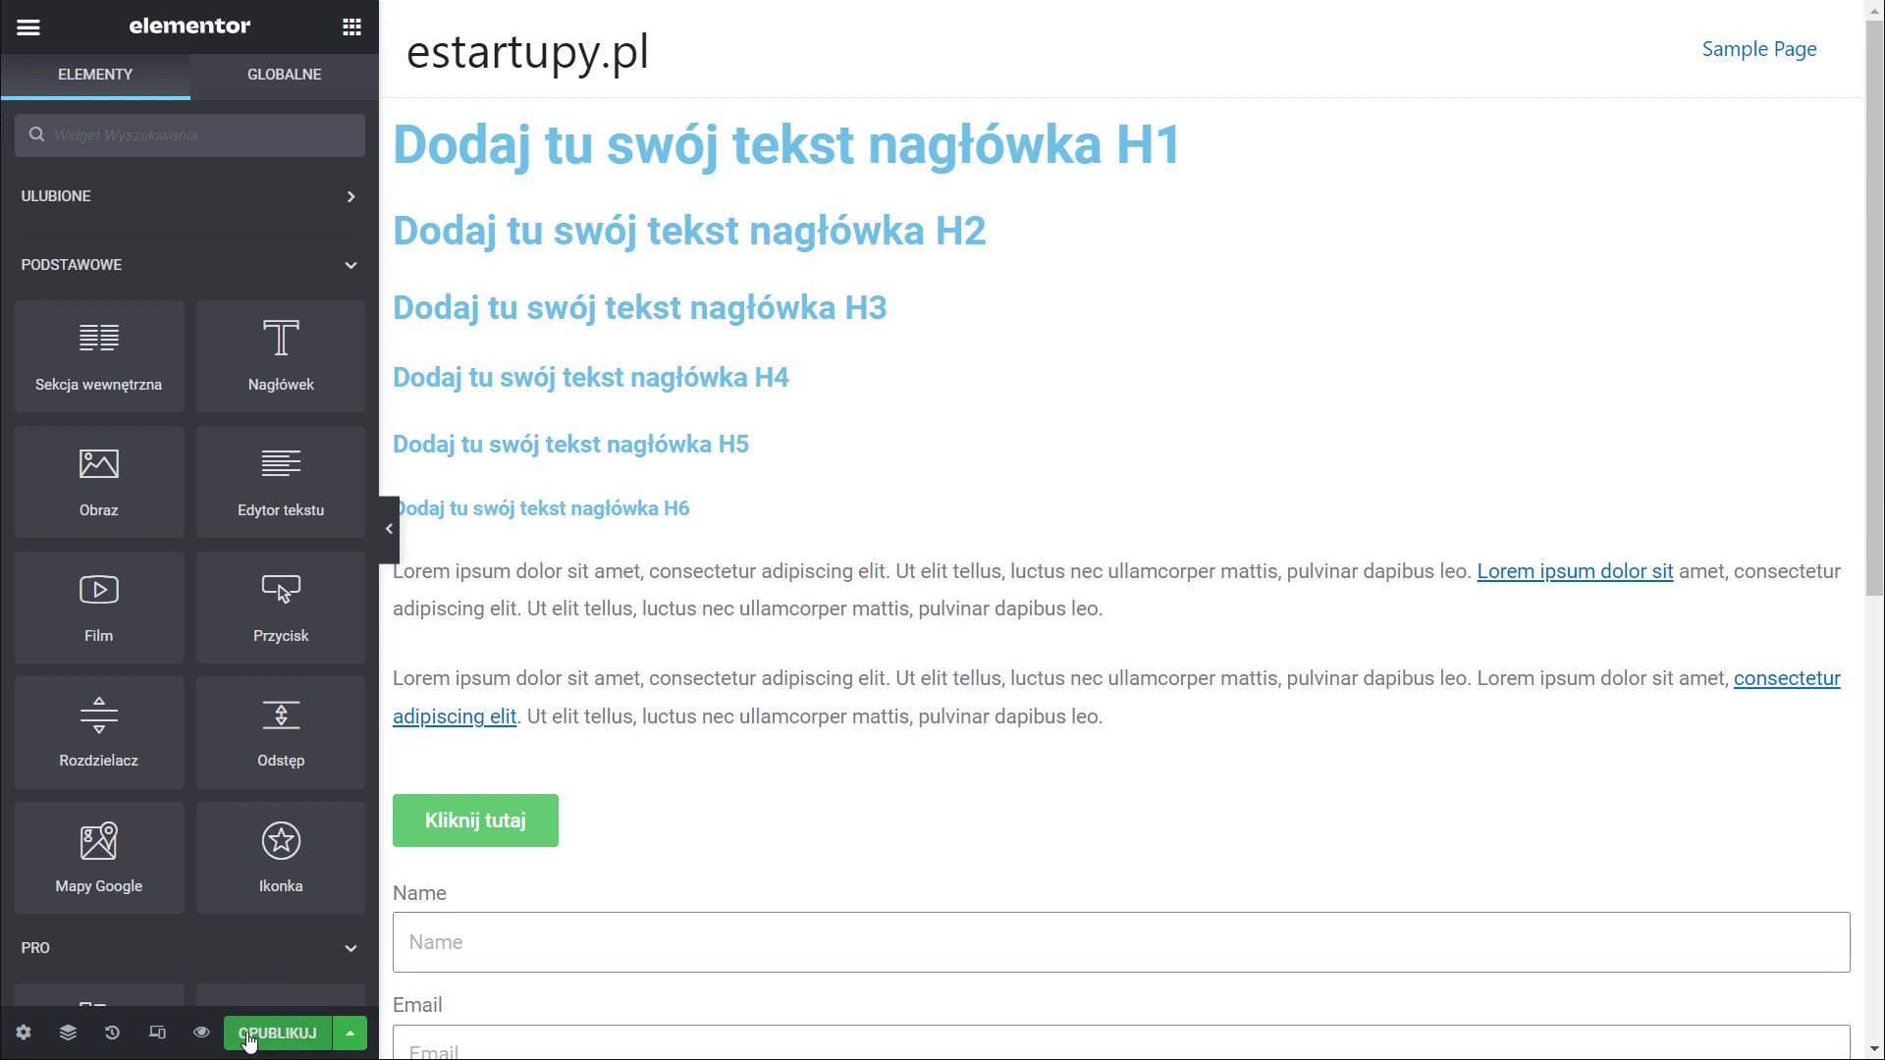
# Save the page and open its front-end view in a new browser tab
pyautogui.click(352, 1038)
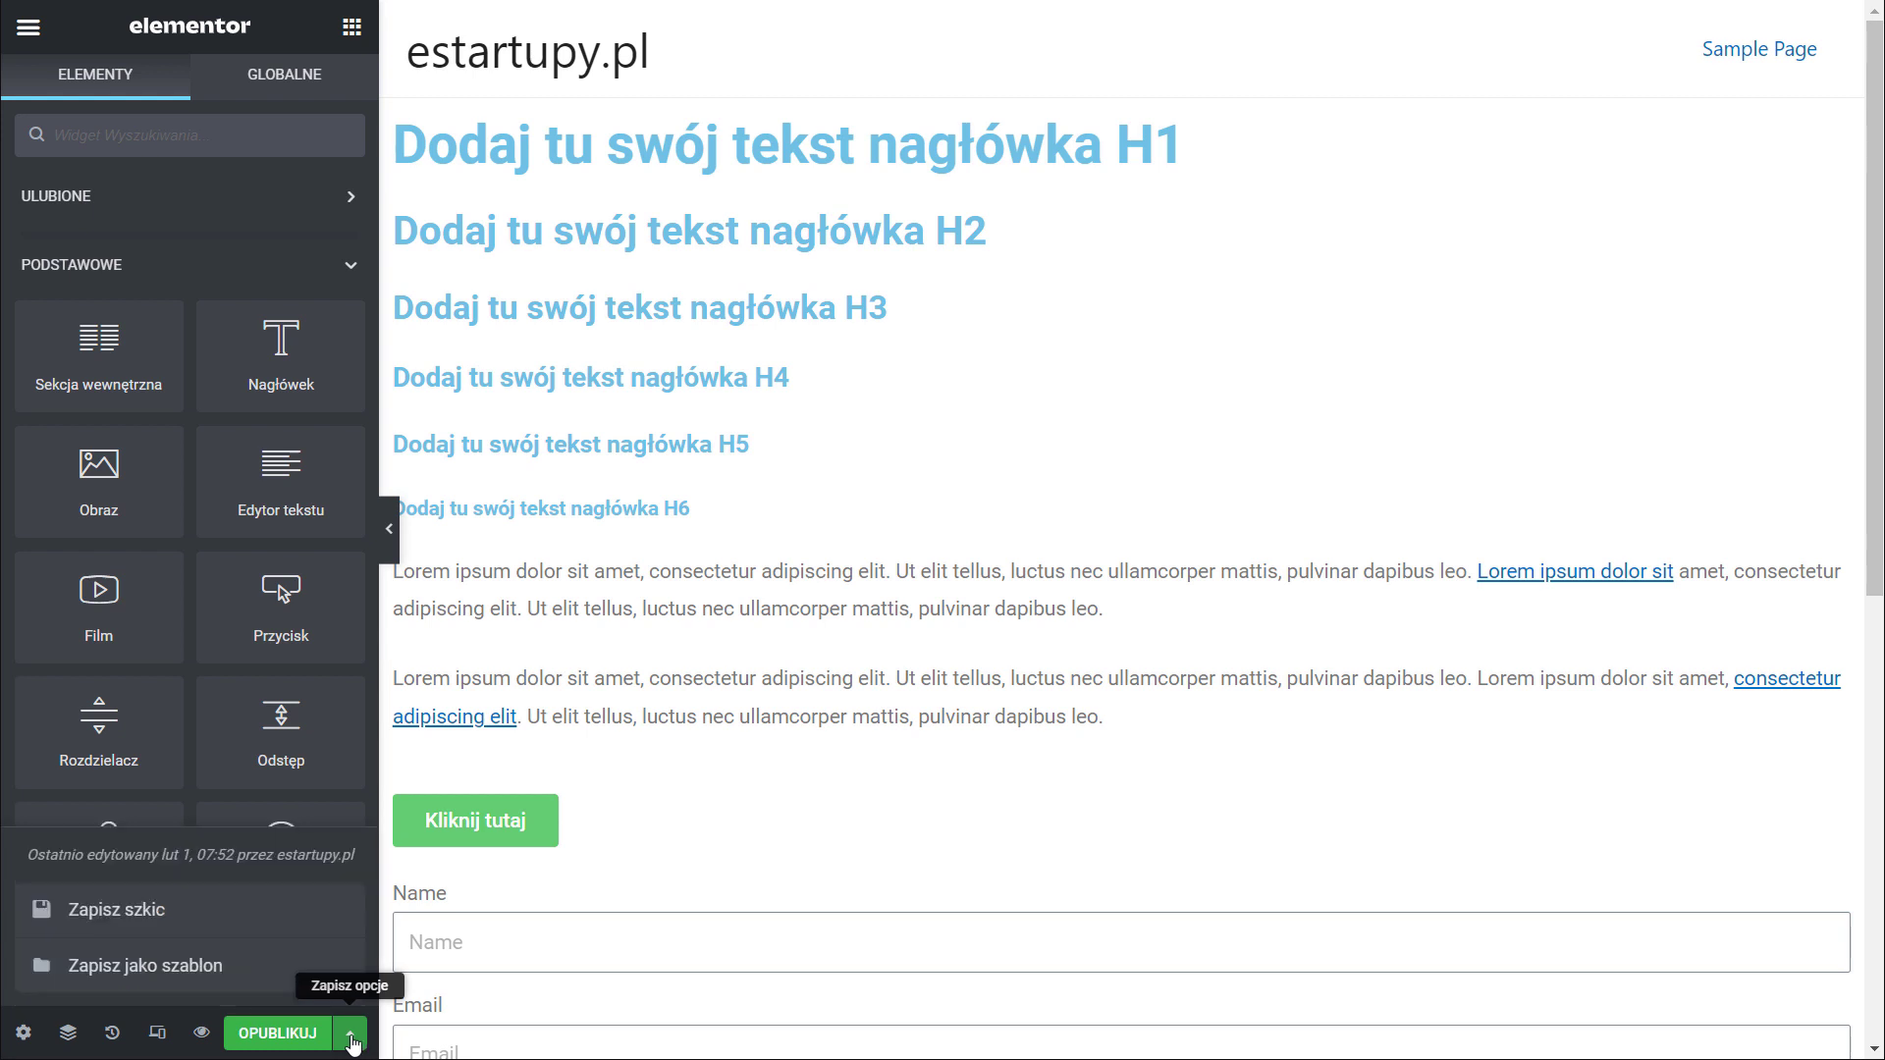
pyautogui.click(146, 918)
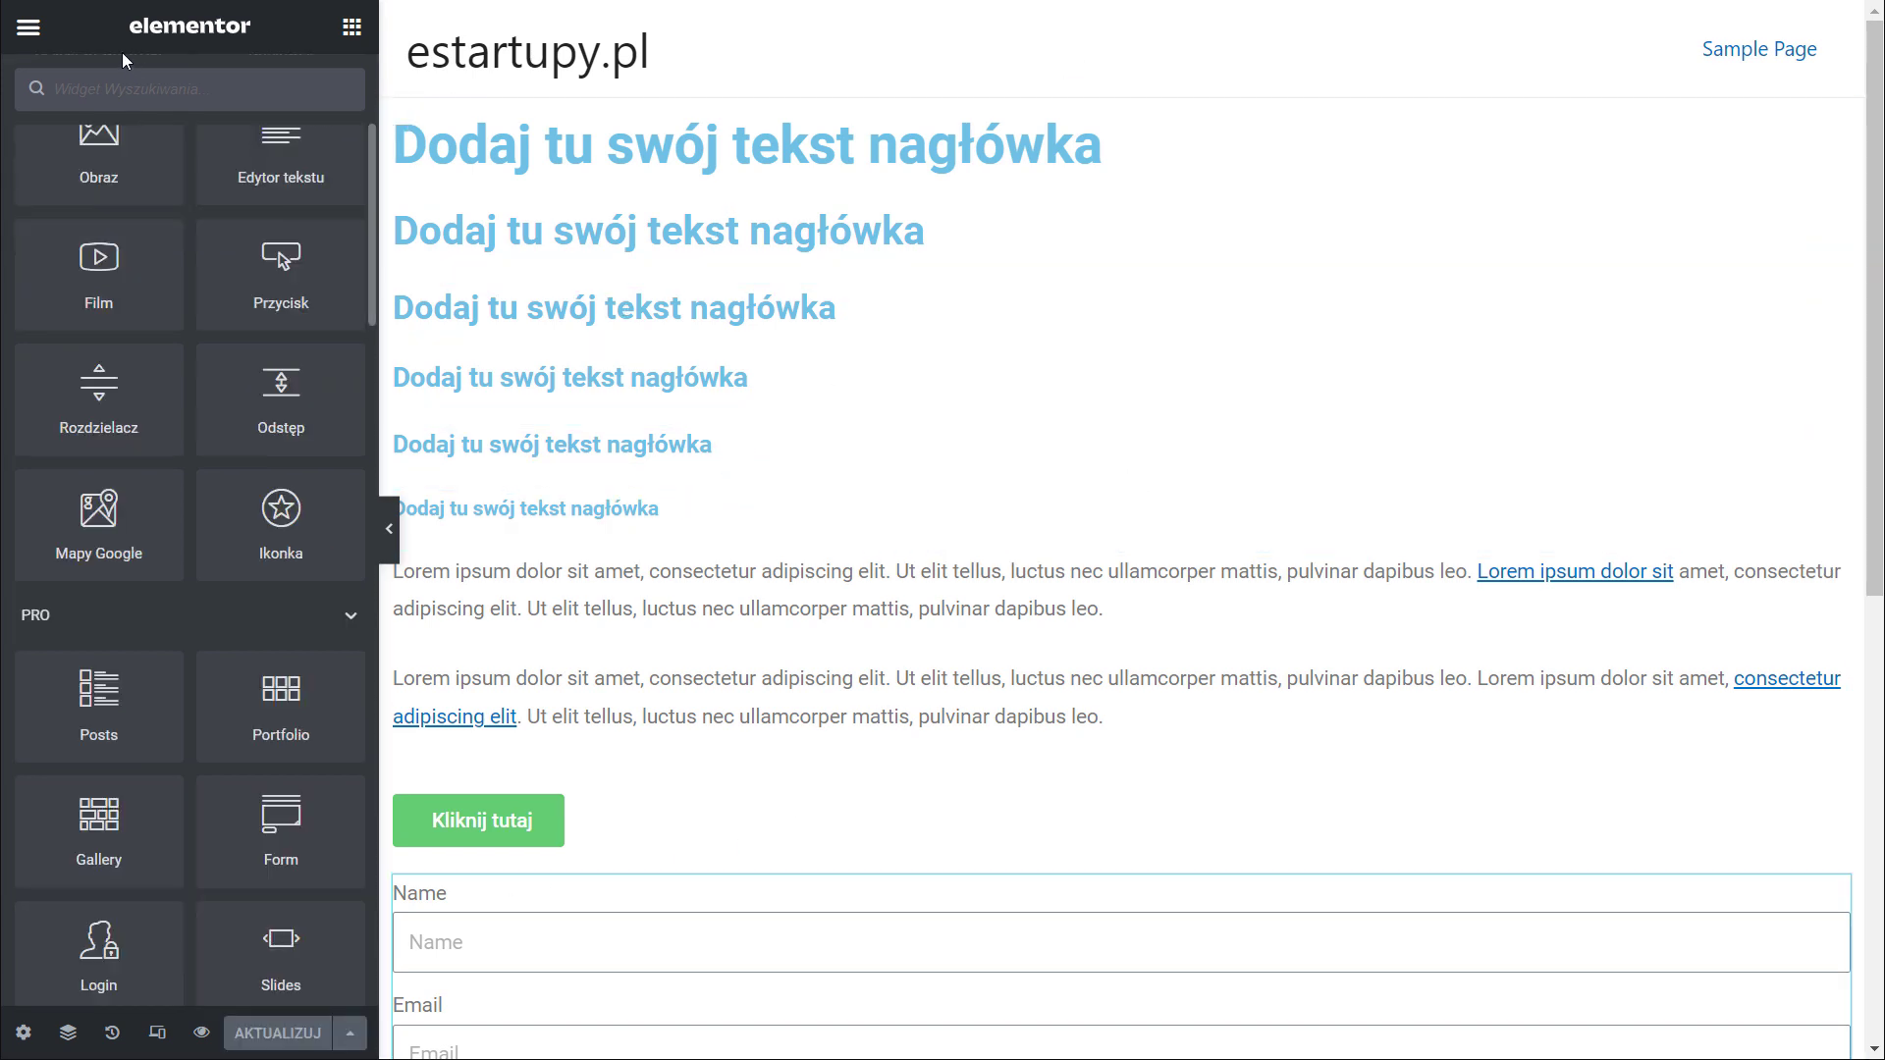
pyautogui.click(27, 27)
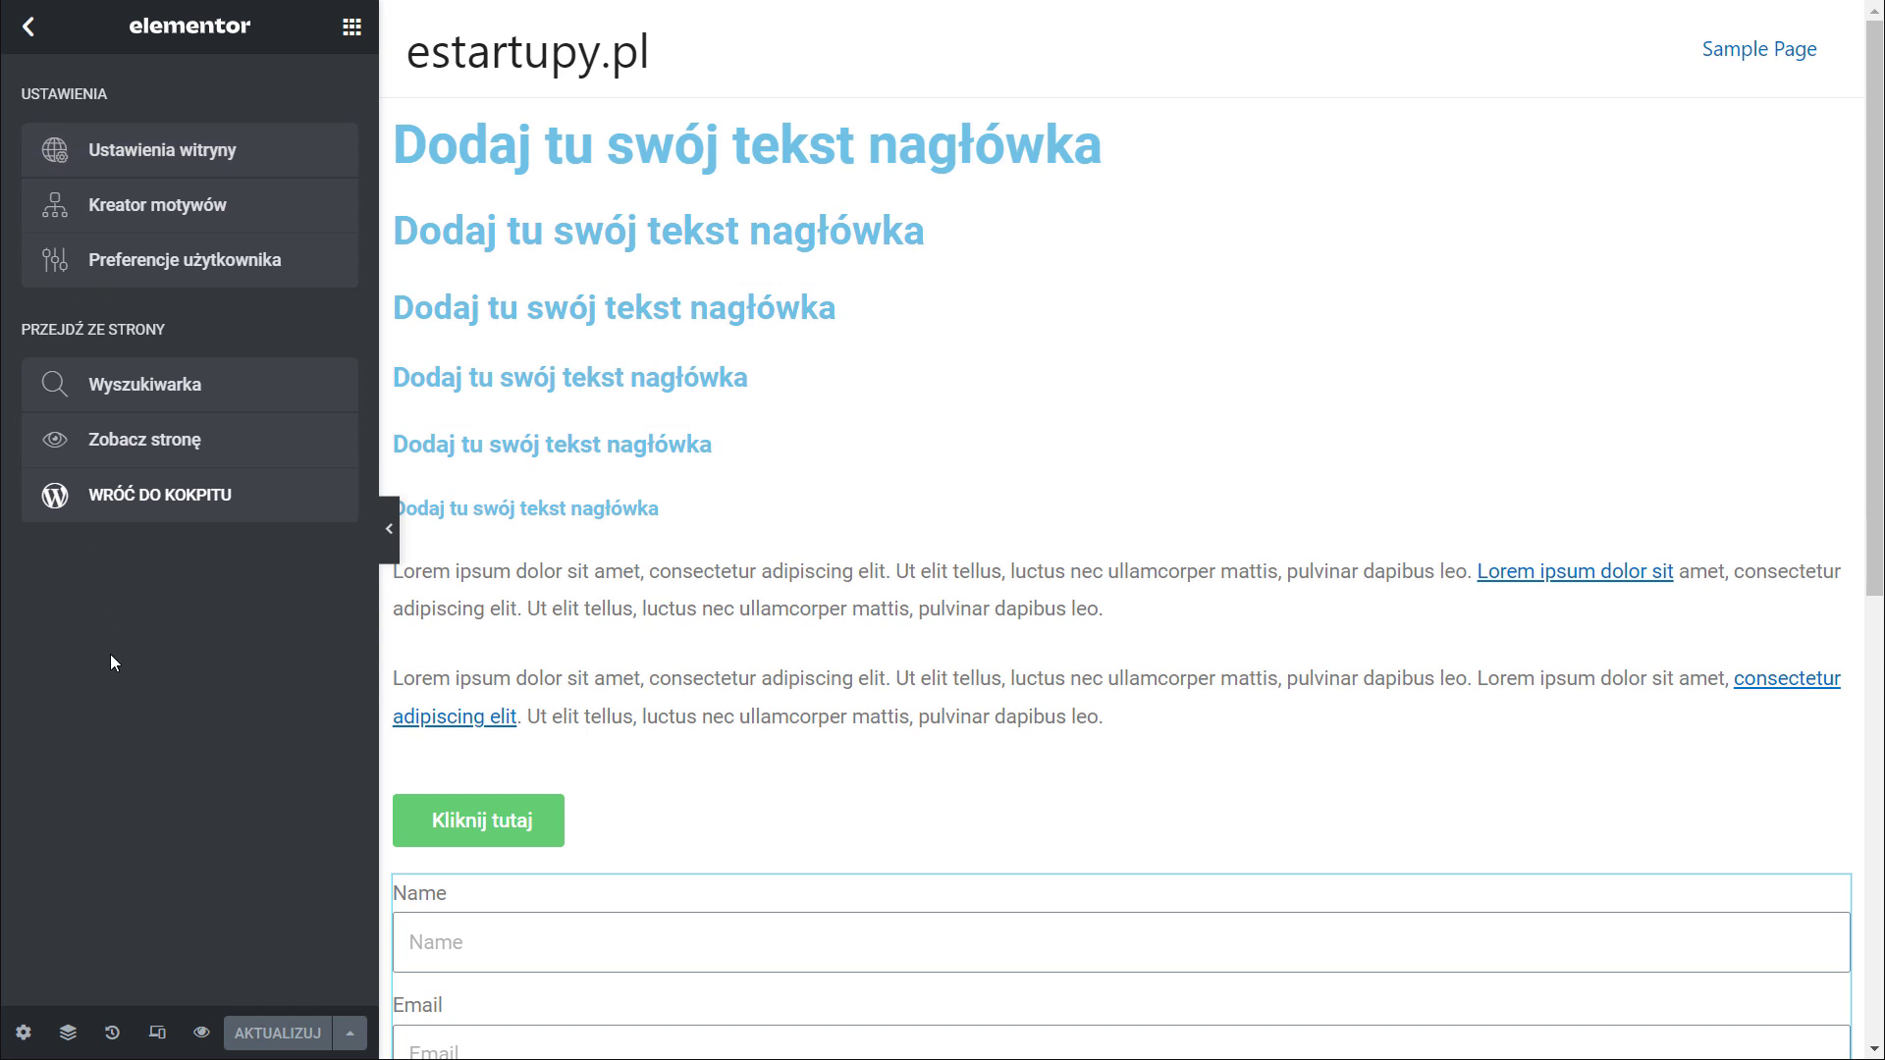
pyautogui.rightClick(139, 447)
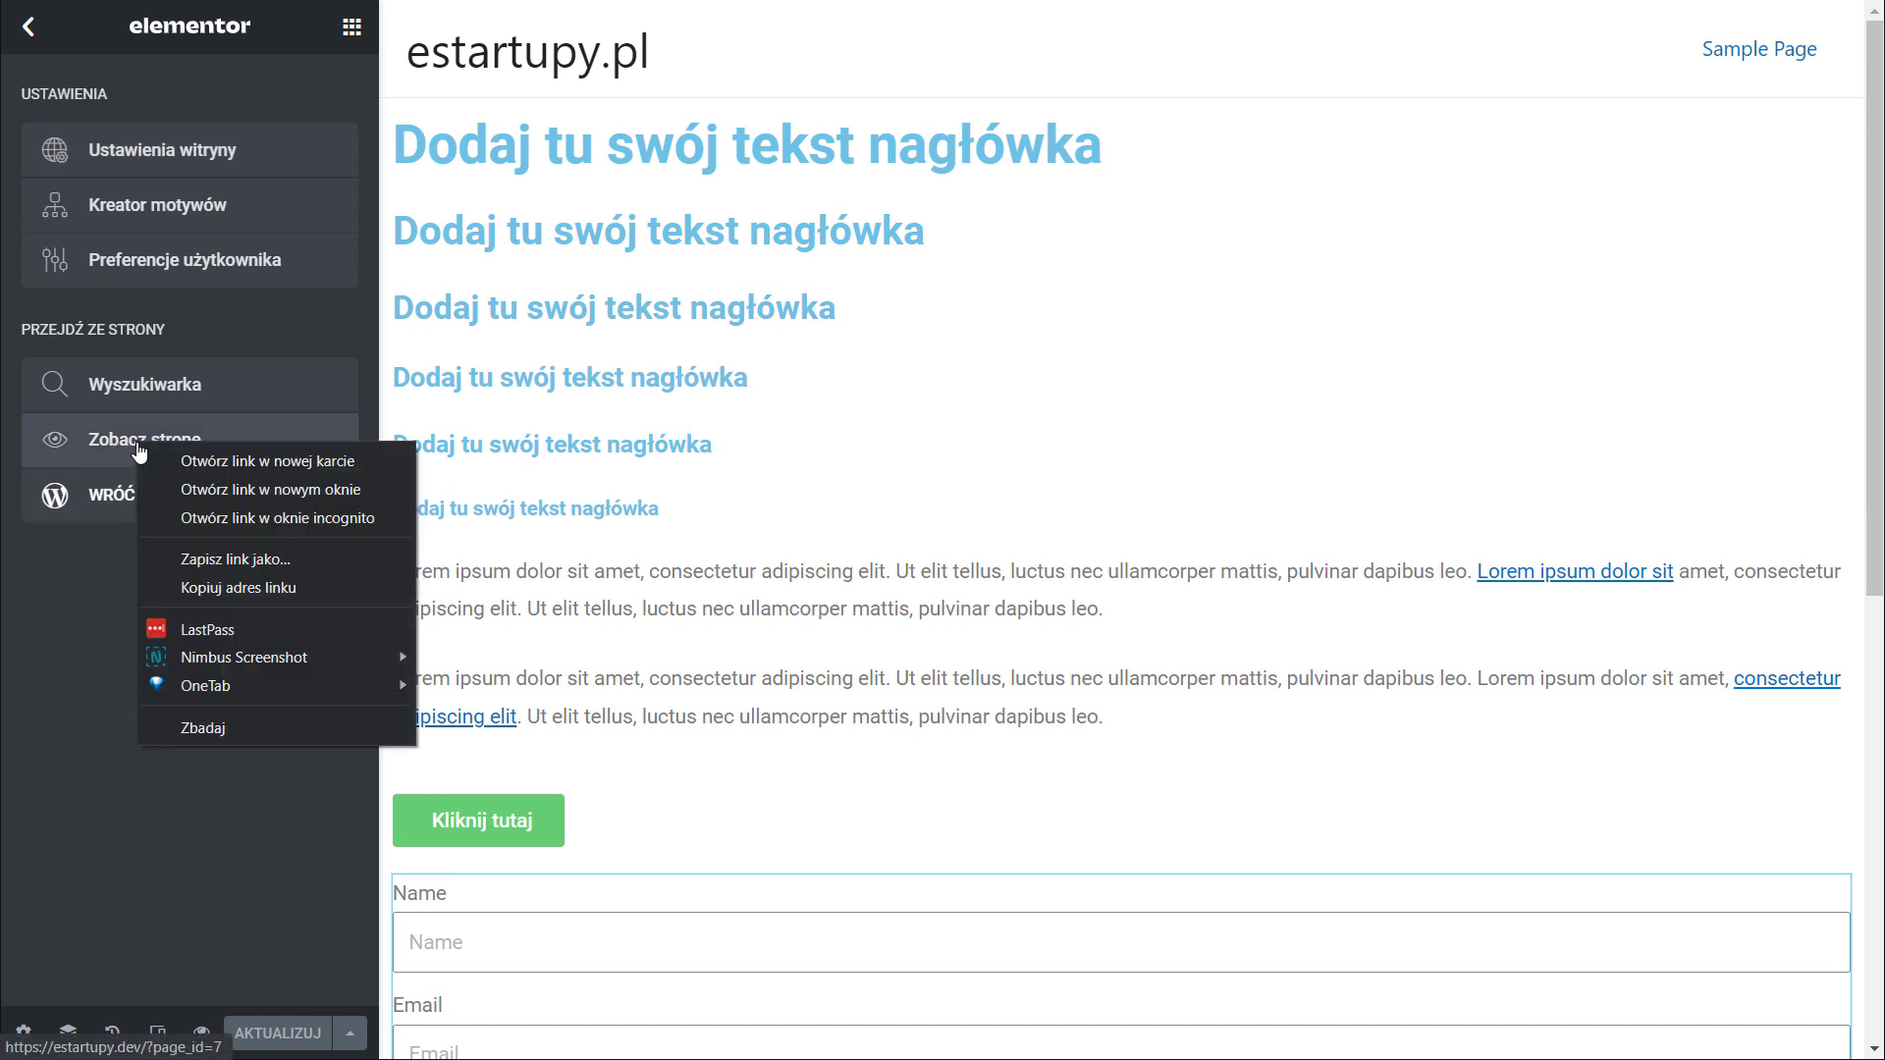
pyautogui.click(209, 462)
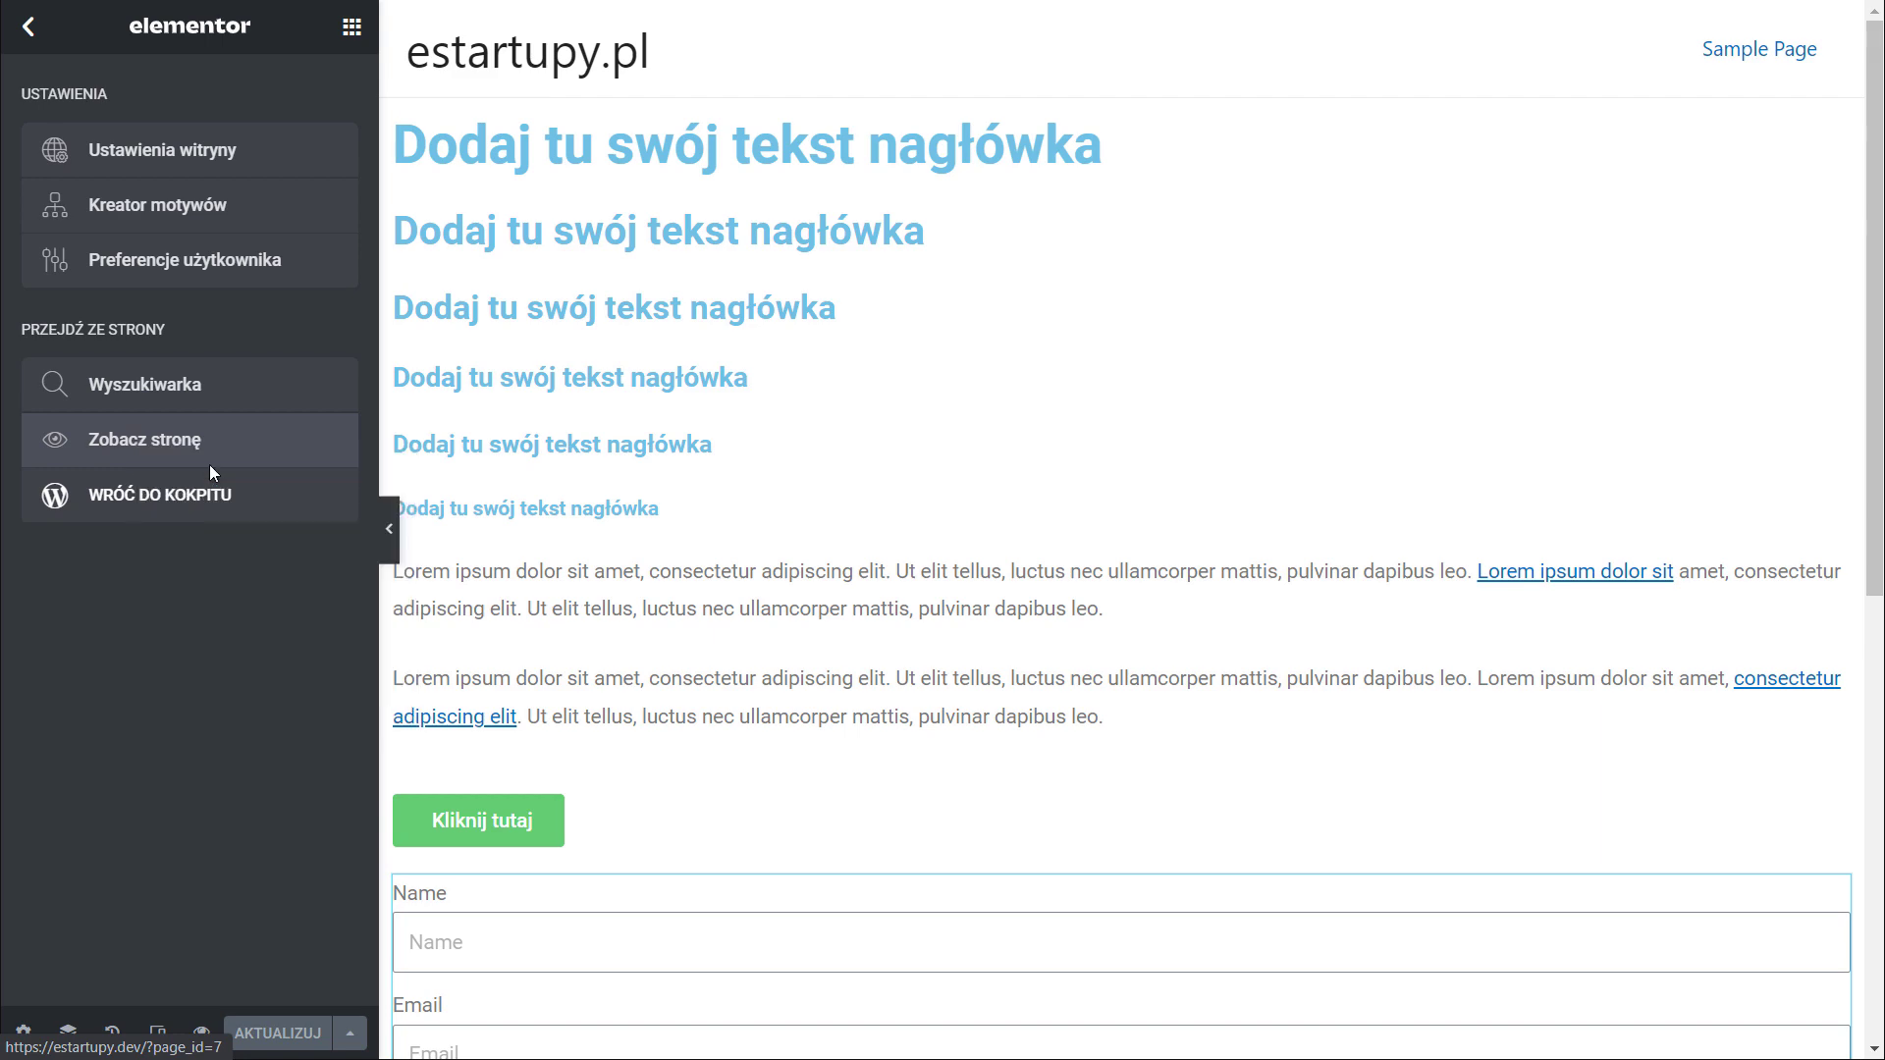
pyautogui.hotkey('ctrl', 'Tab')
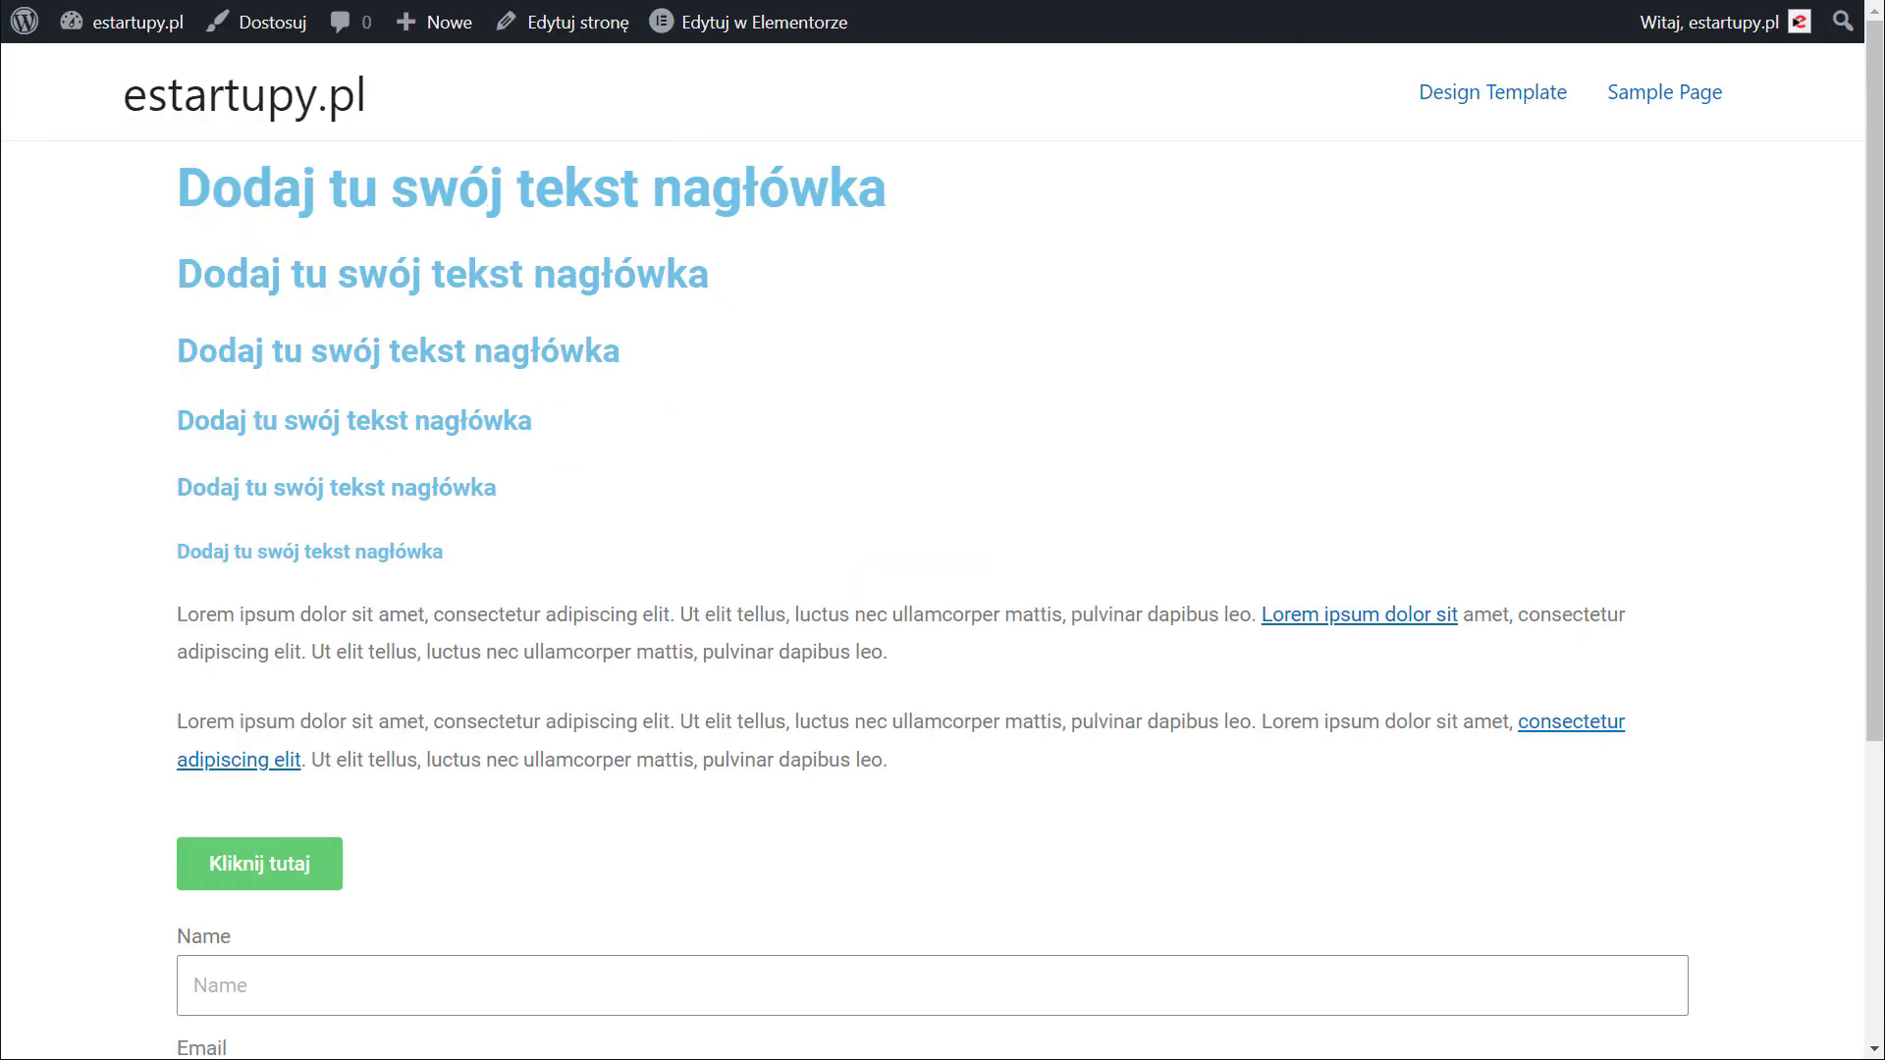
# Compare the heading and text styling of the published Design Template page with that of the Sample Page
pyautogui.scroll(-4, 805, 509)
pyautogui.scroll(4, 475, 569)
pyautogui.scroll(-4, 475, 560)
pyautogui.scroll(4, 476, 563)
pyautogui.click(1662, 104)
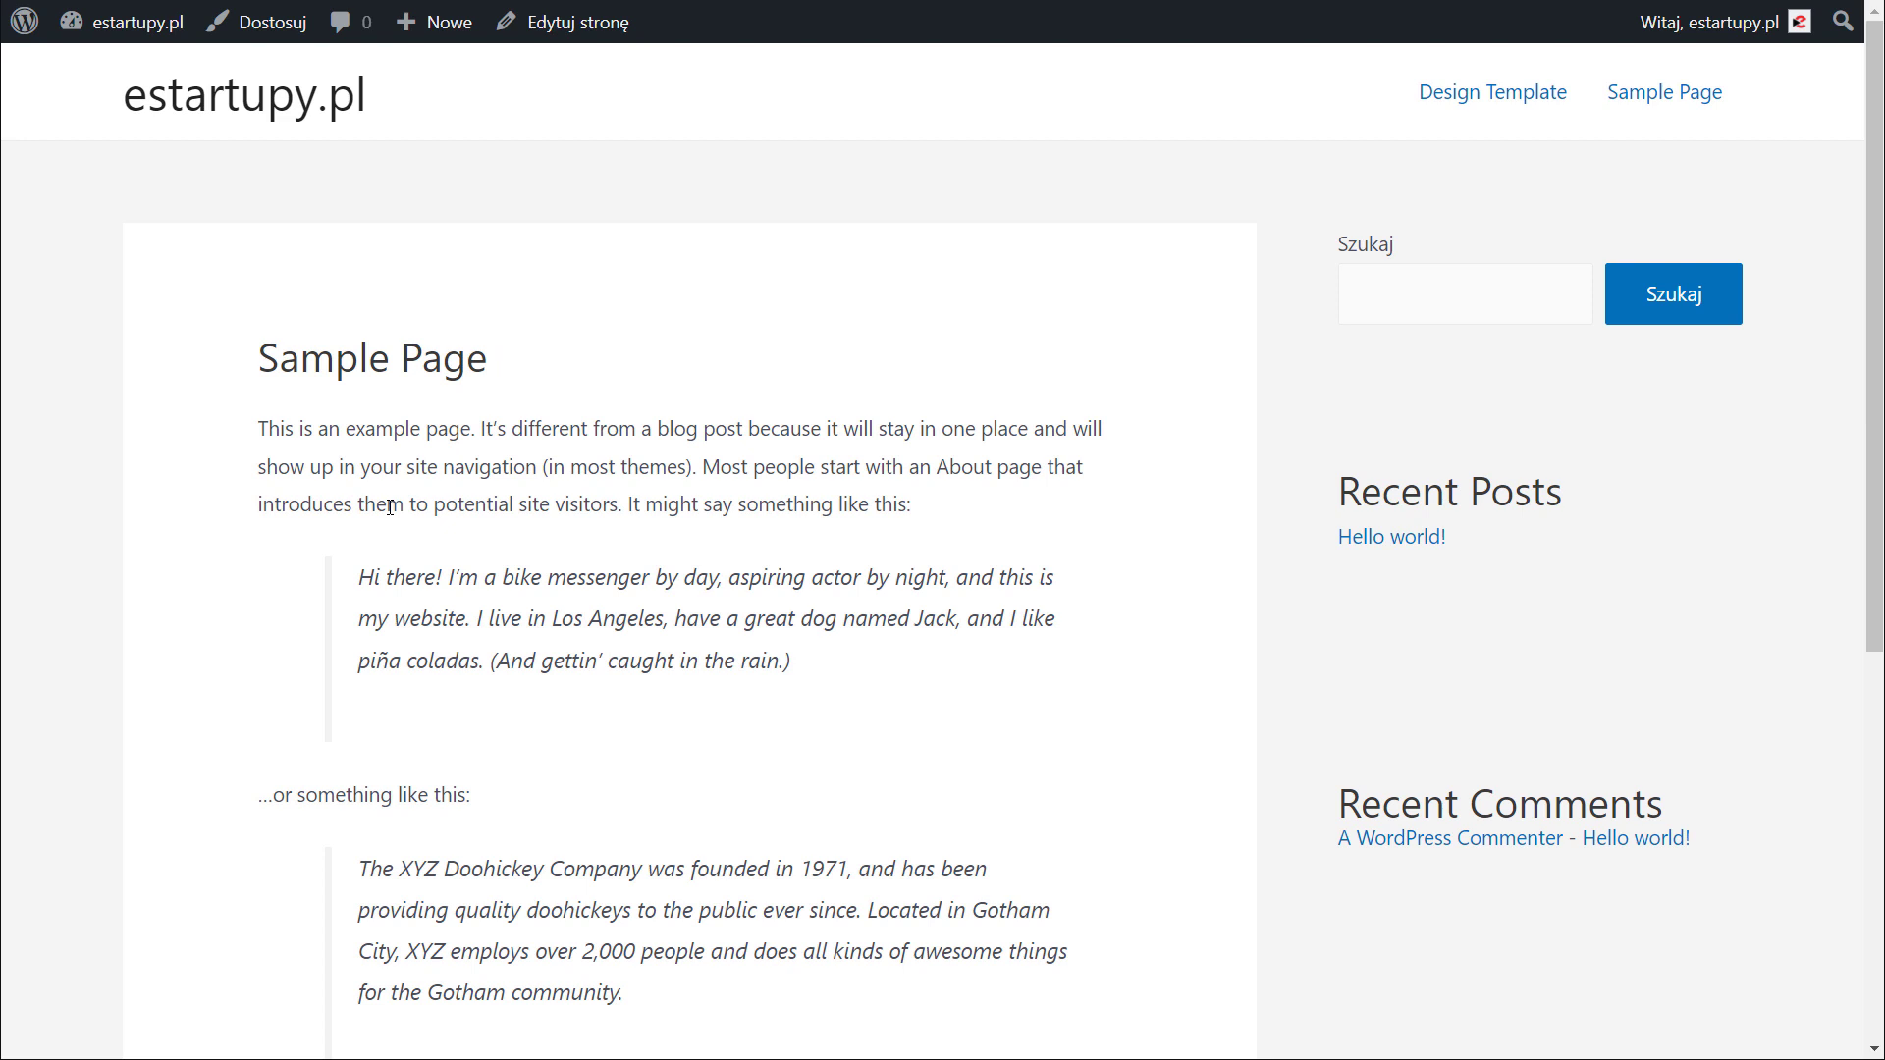
pyautogui.moveTo(258, 357); pyautogui.dragTo(496, 367)
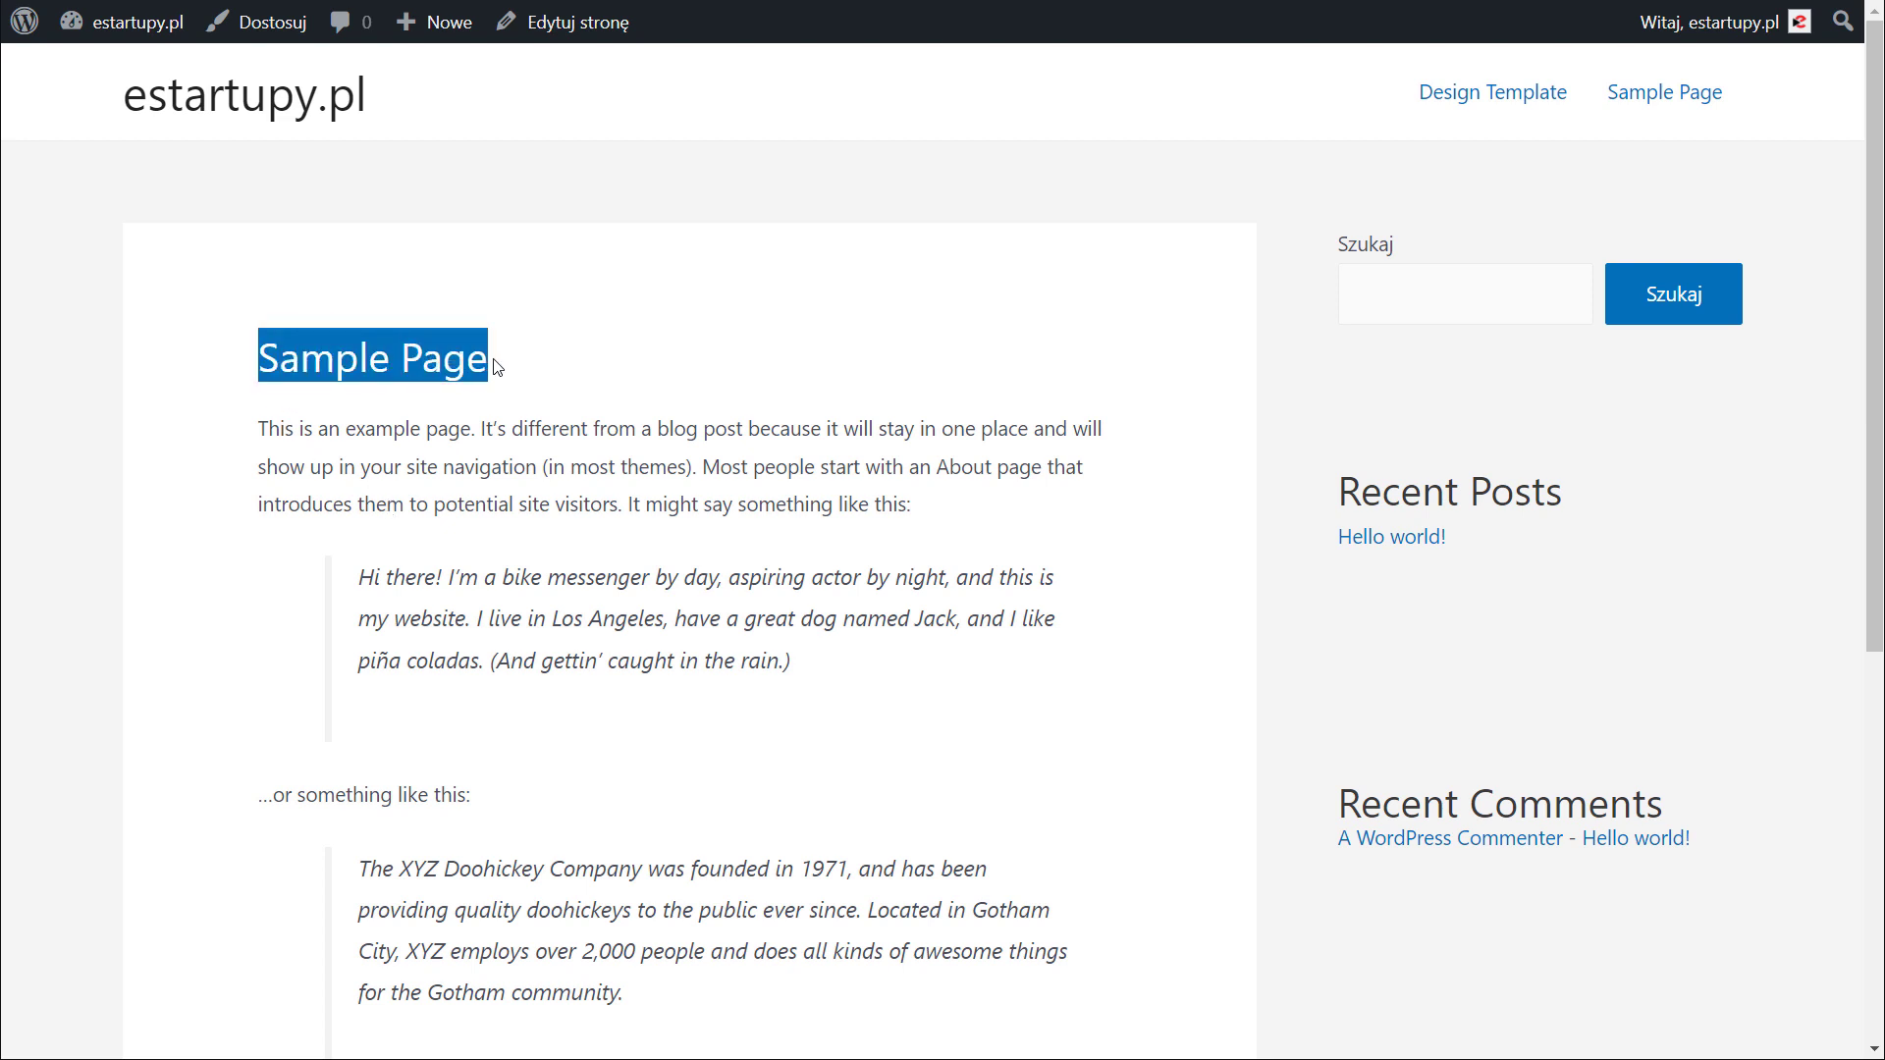
pyautogui.click(317, 367)
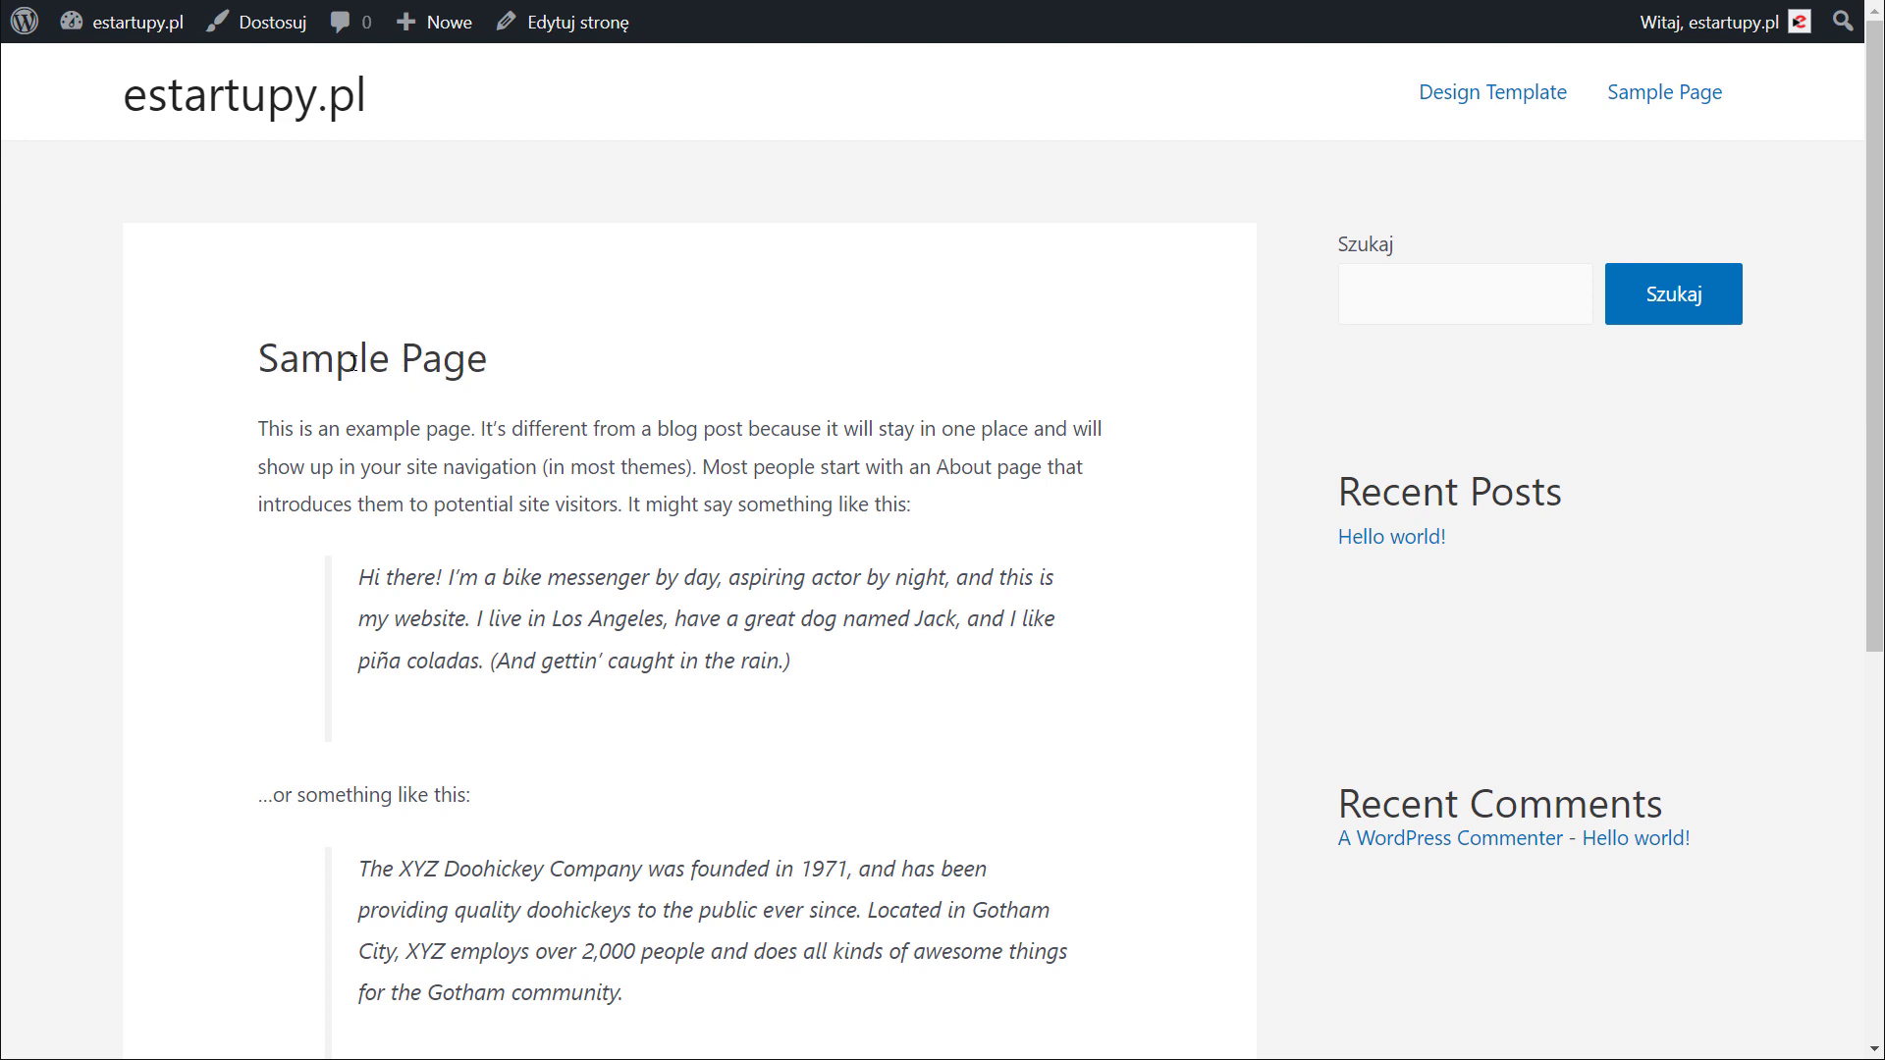
pyautogui.moveTo(389, 429); pyautogui.dragTo(701, 504)
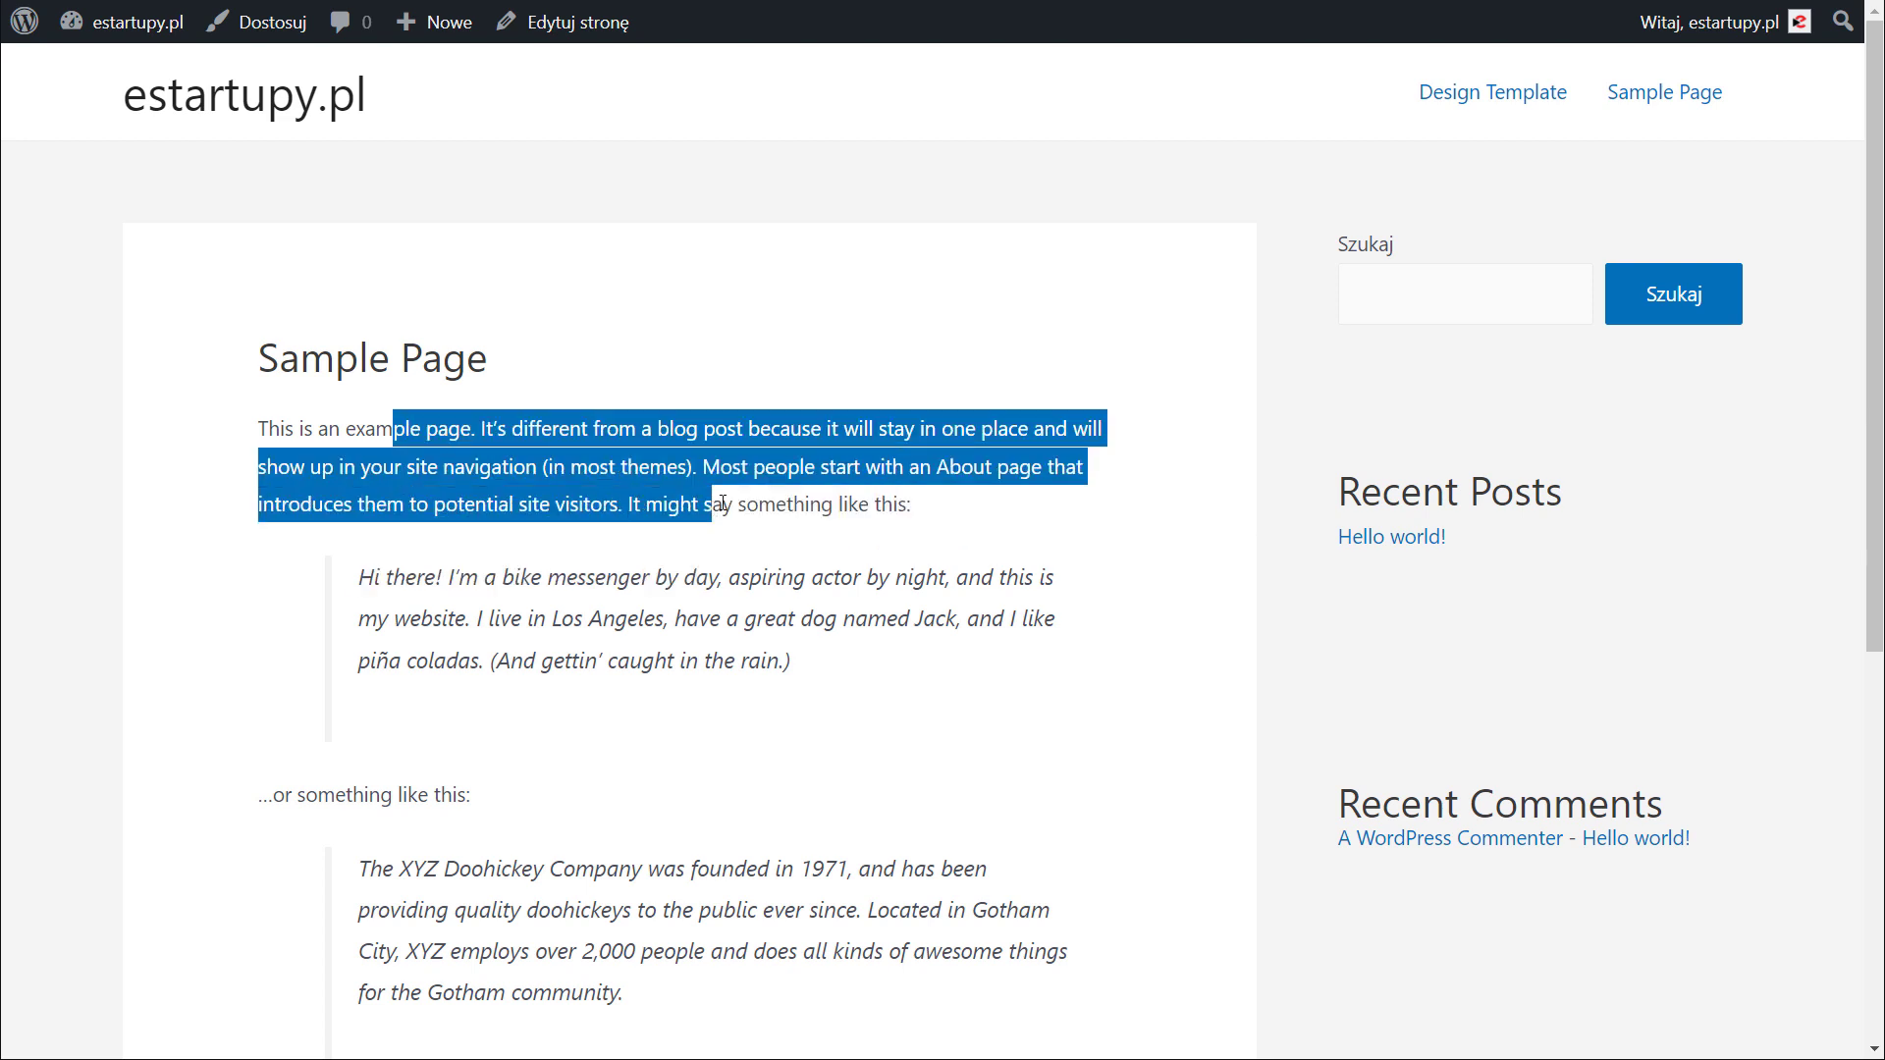
pyautogui.click(737, 496)
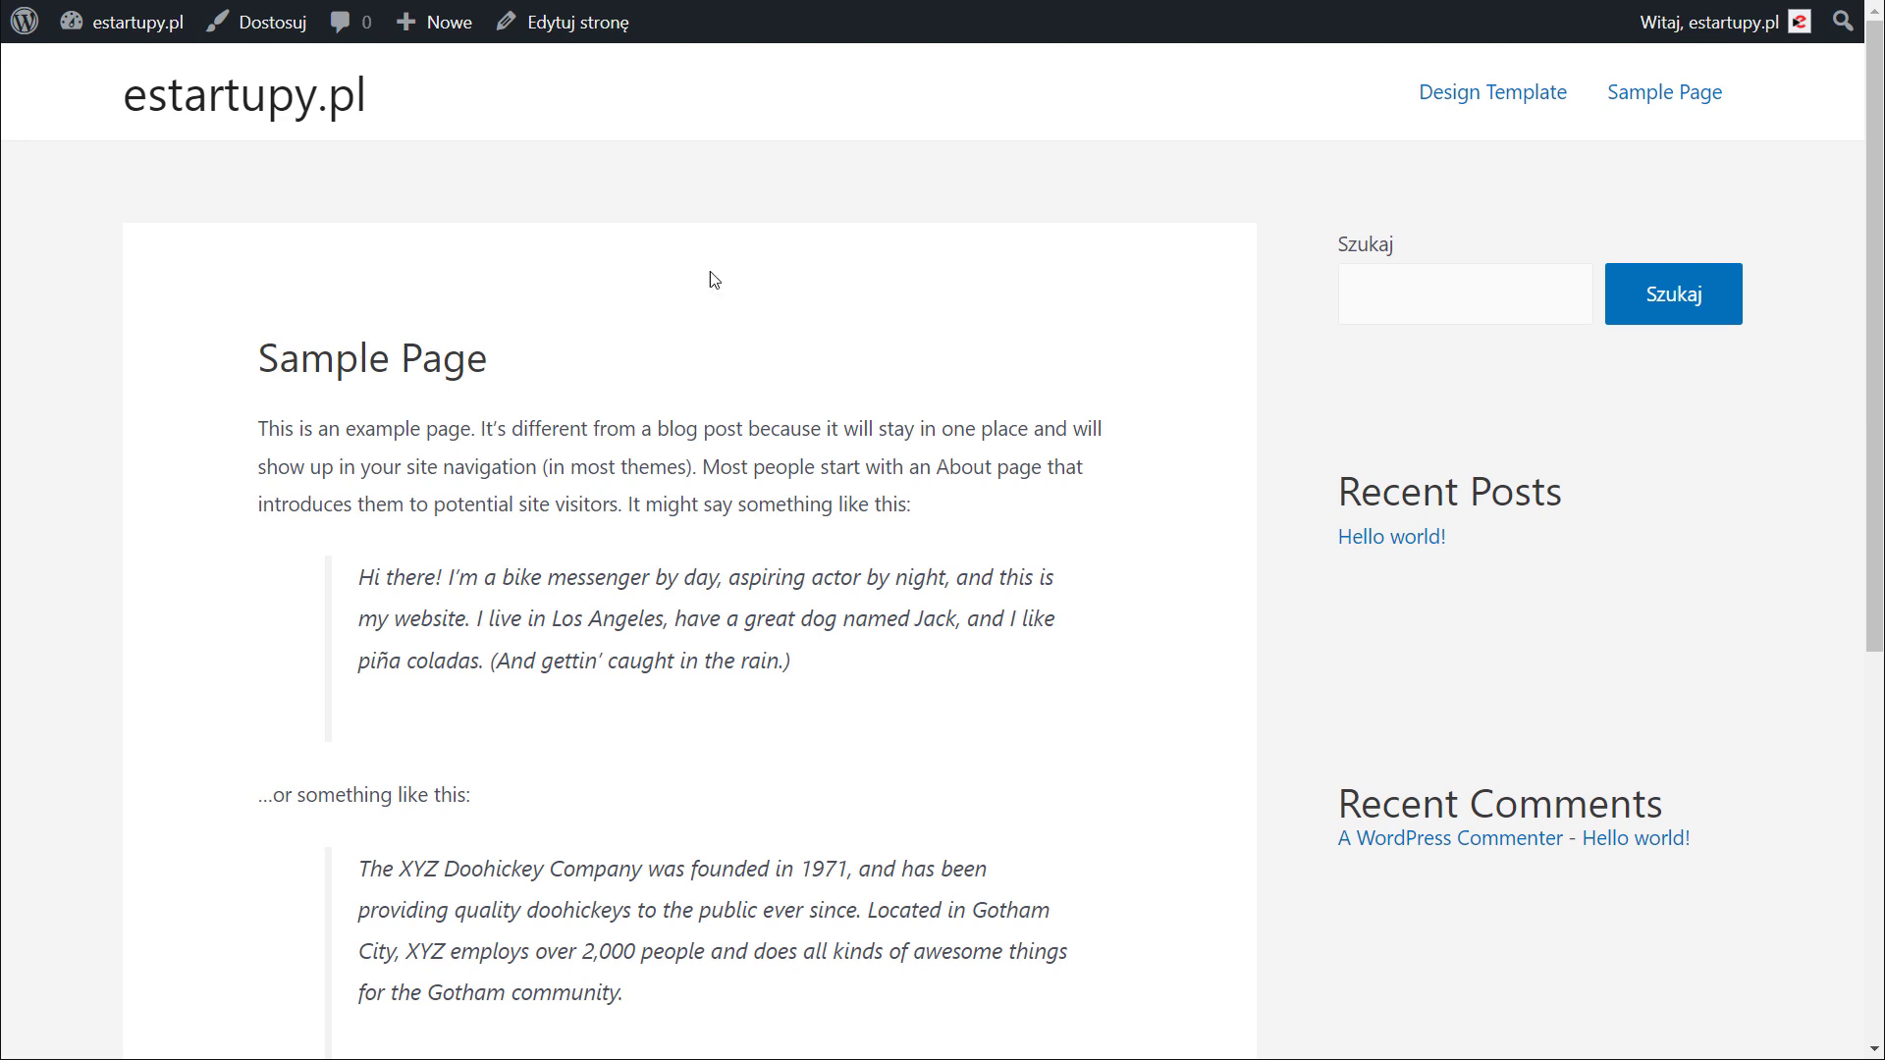
pyautogui.click(1482, 92)
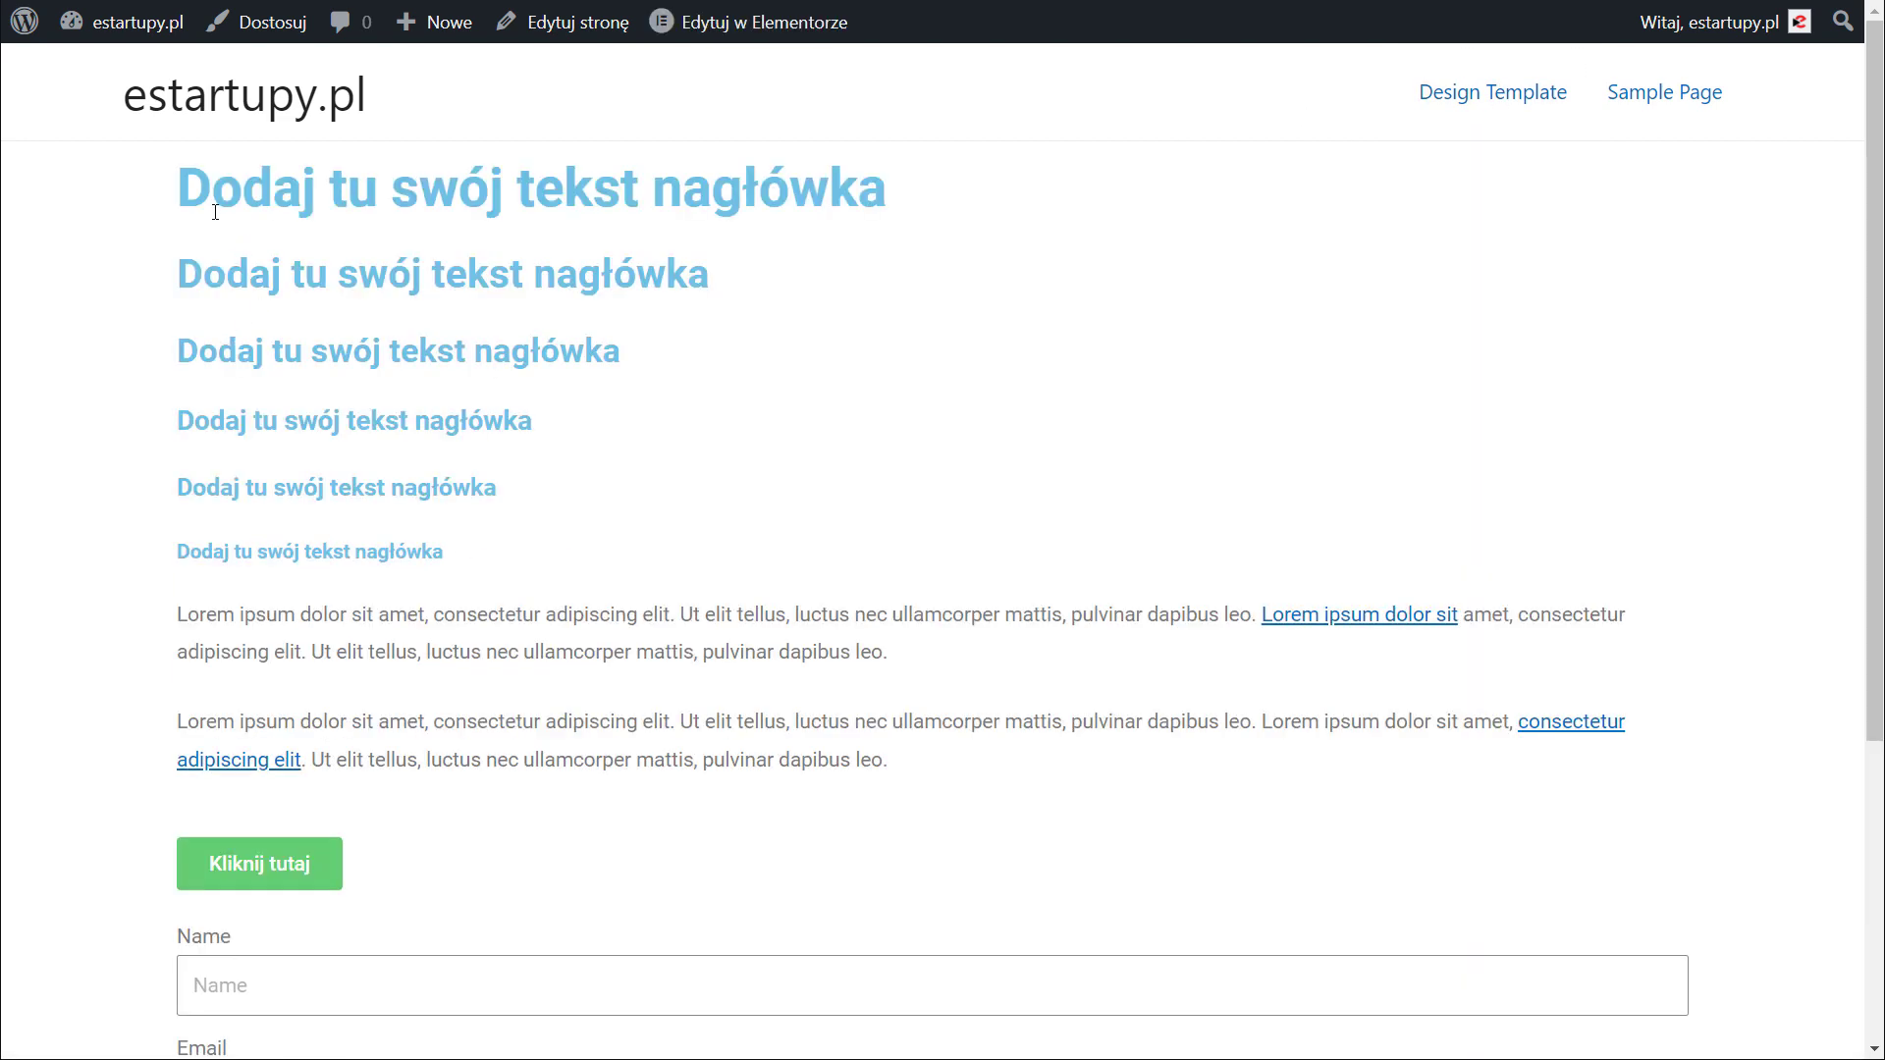
pyautogui.moveTo(197, 184); pyautogui.dragTo(898, 201)
pyautogui.click(717, 203)
pyautogui.moveTo(188, 188); pyautogui.dragTo(639, 195)
pyautogui.click(841, 207)
# Open the WordPress dashboard in a new tab and go to Elementor's general settings
pyautogui.rightClick(120, 35)
pyautogui.click(176, 37)
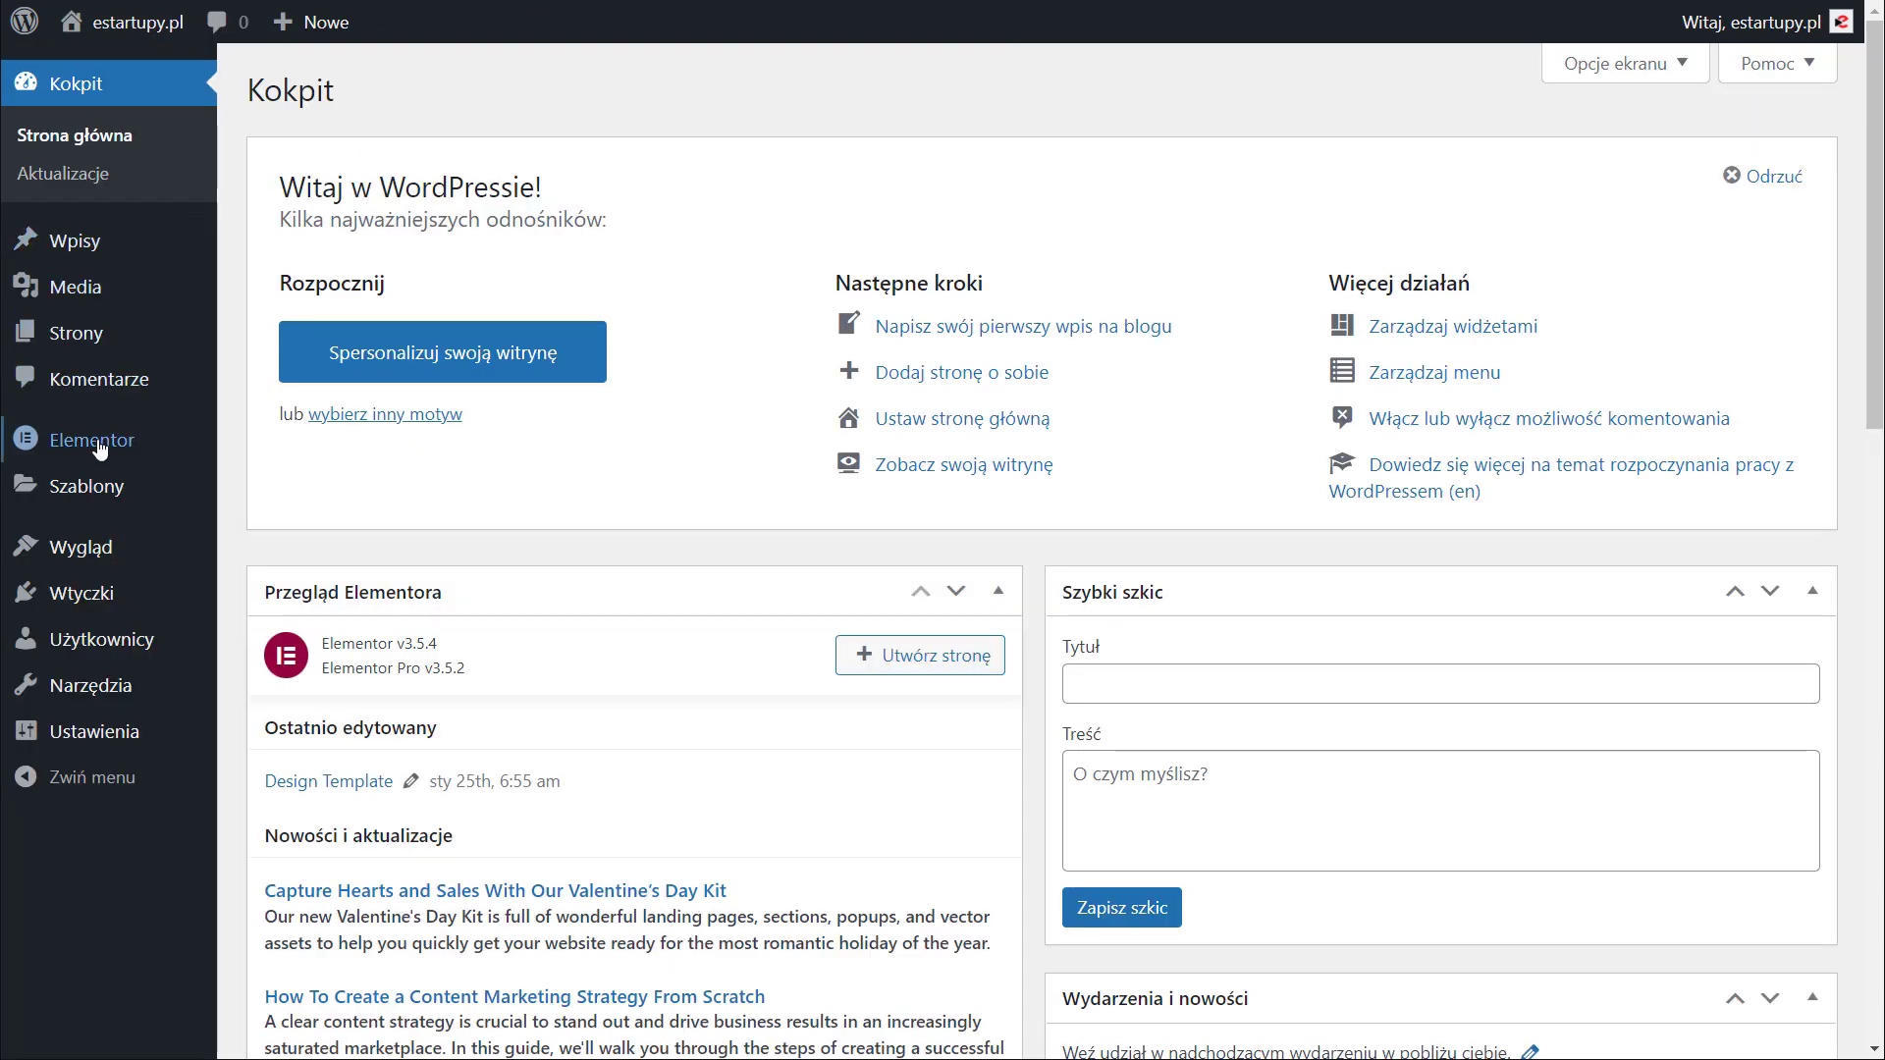
pyautogui.moveTo(93, 452)
pyautogui.click(314, 450)
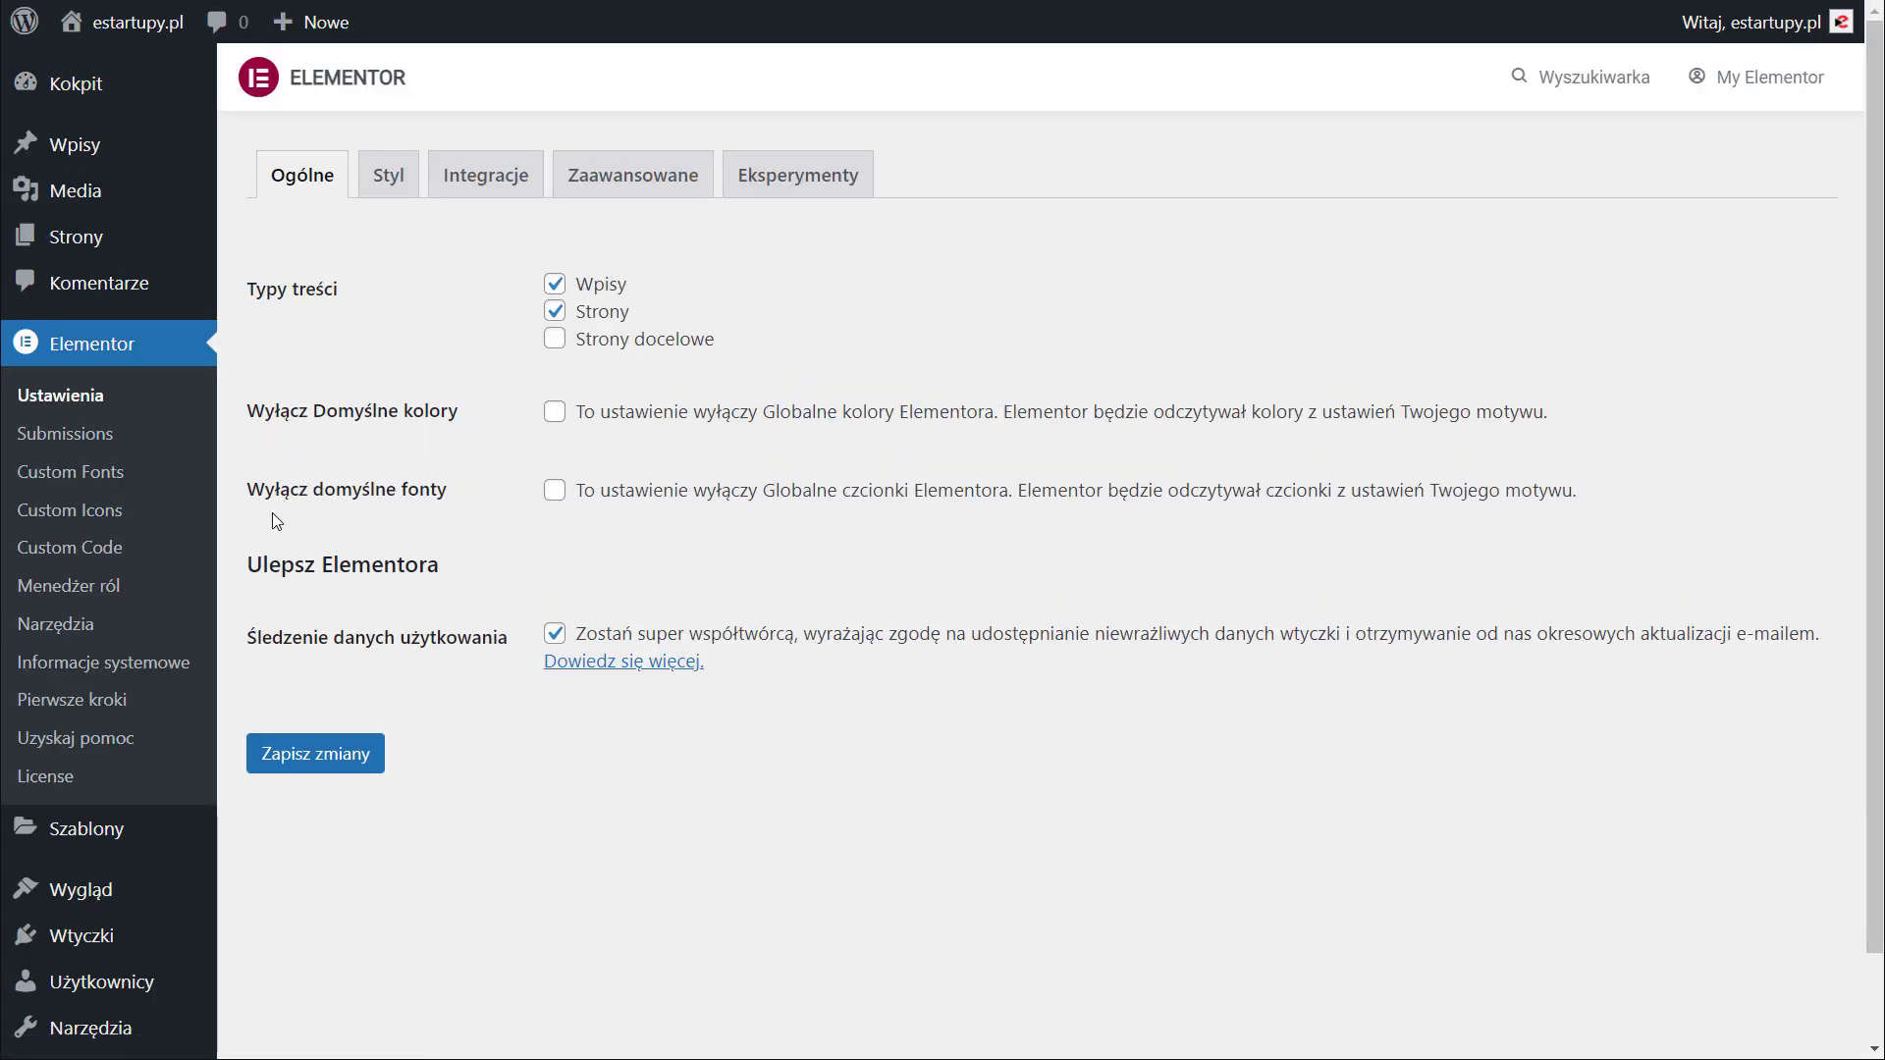
# Disable Elementor's default colors and default fonts, save the settings, and reload the Design Template page
pyautogui.click(555, 412)
pyautogui.click(554, 491)
pyautogui.click(308, 758)
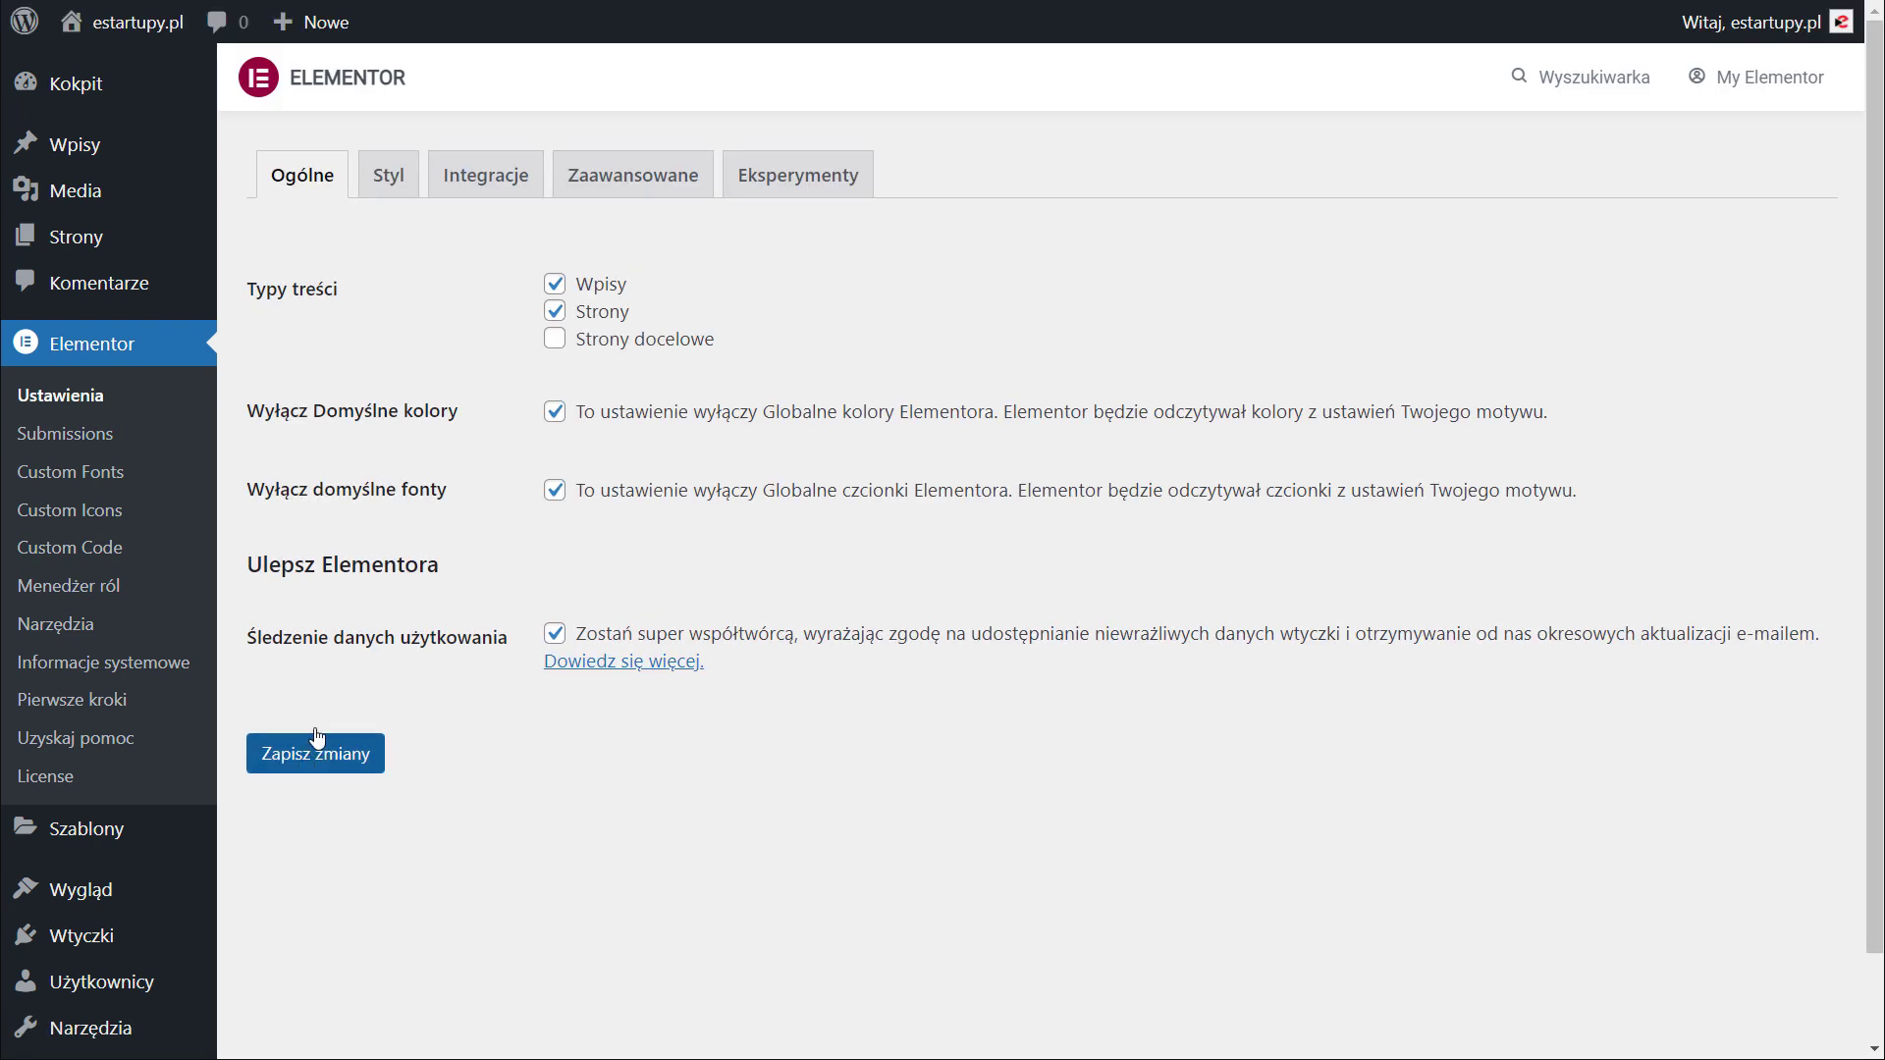
pyautogui.click(123, 22)
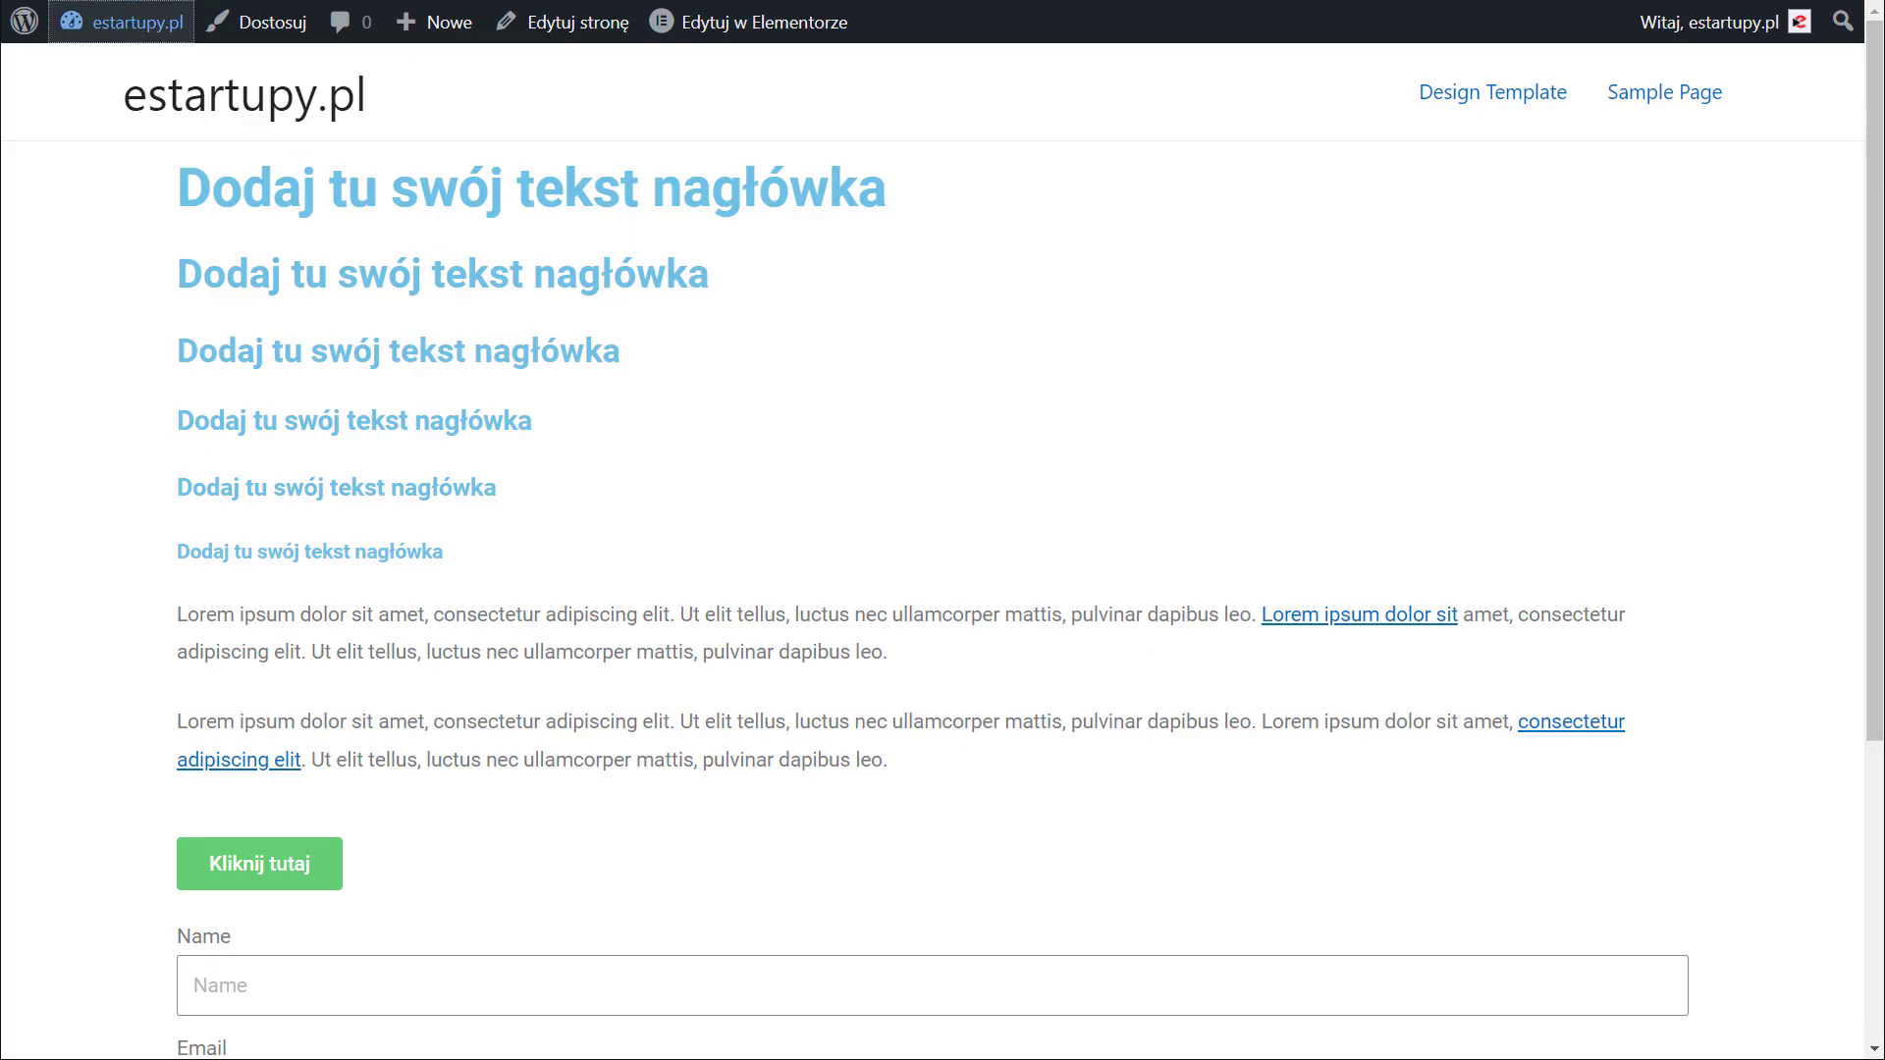
pyautogui.press('F5')
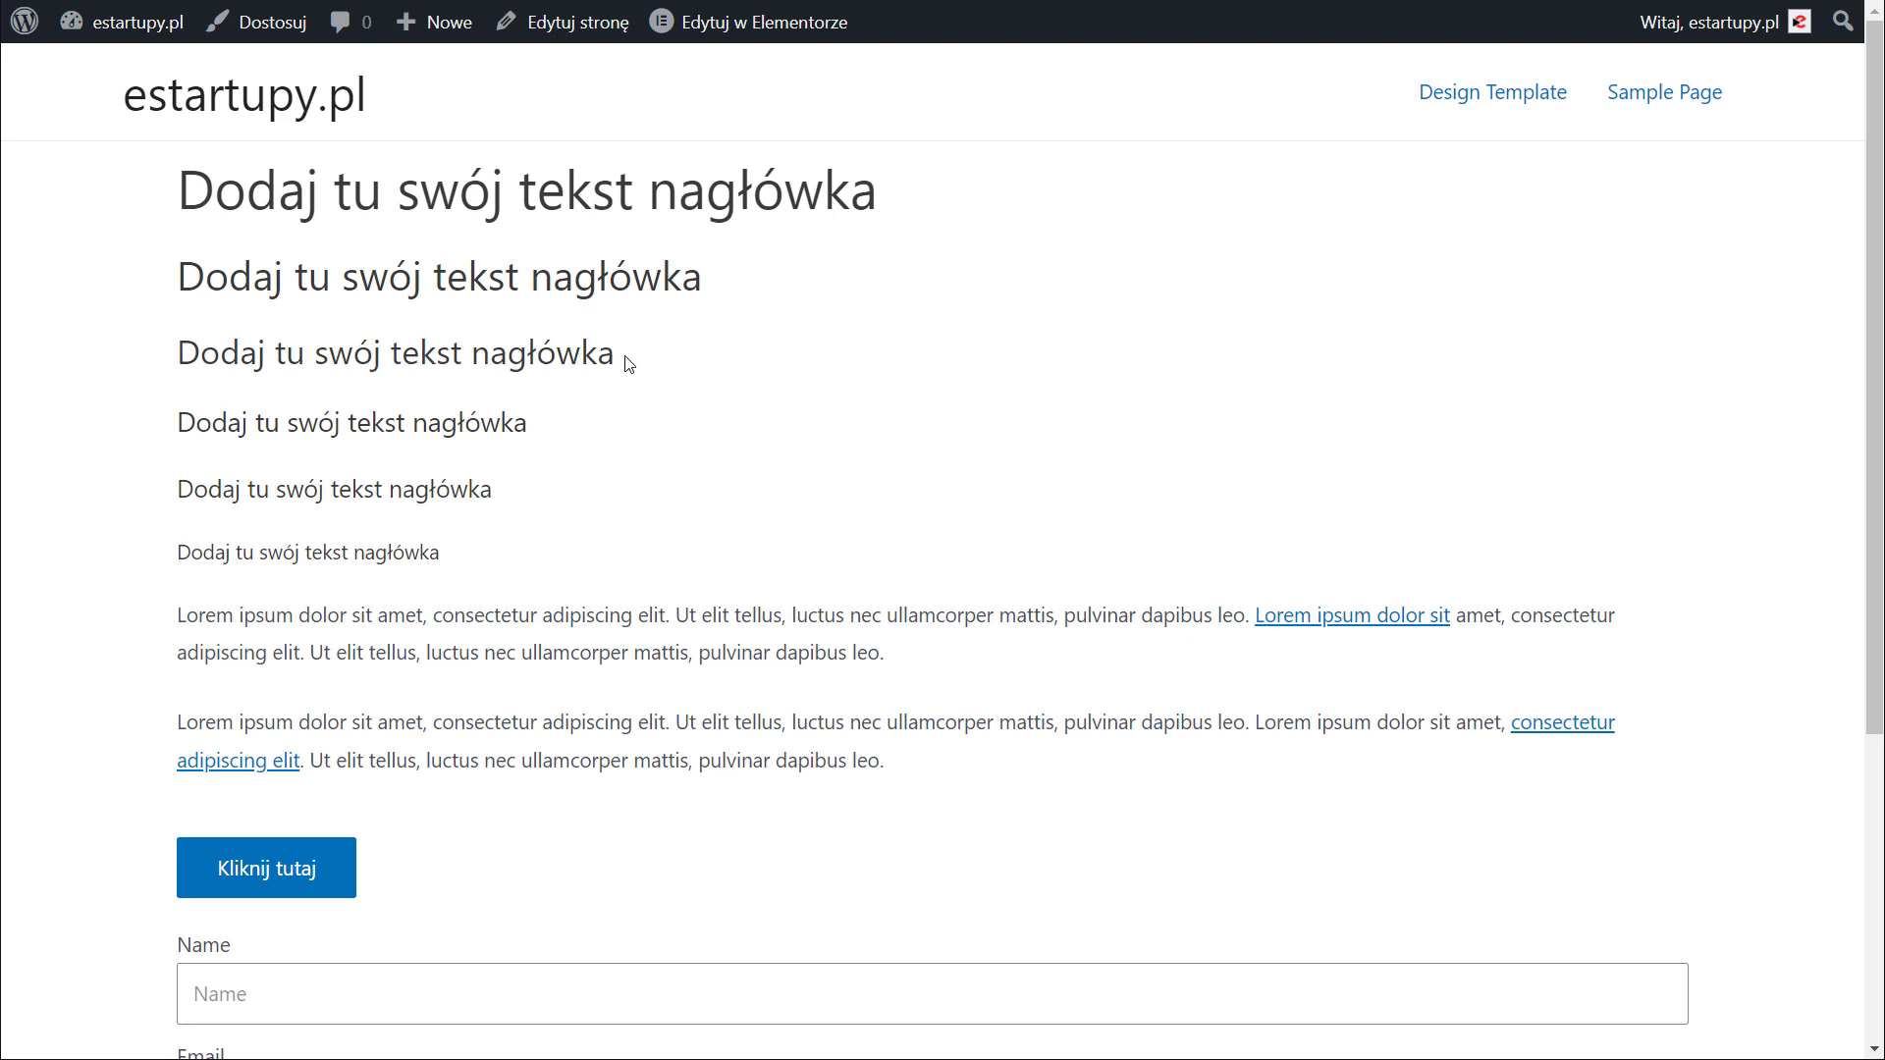
# Open the theme customizer for the page and review the global typography and color settings
pyautogui.click(257, 32)
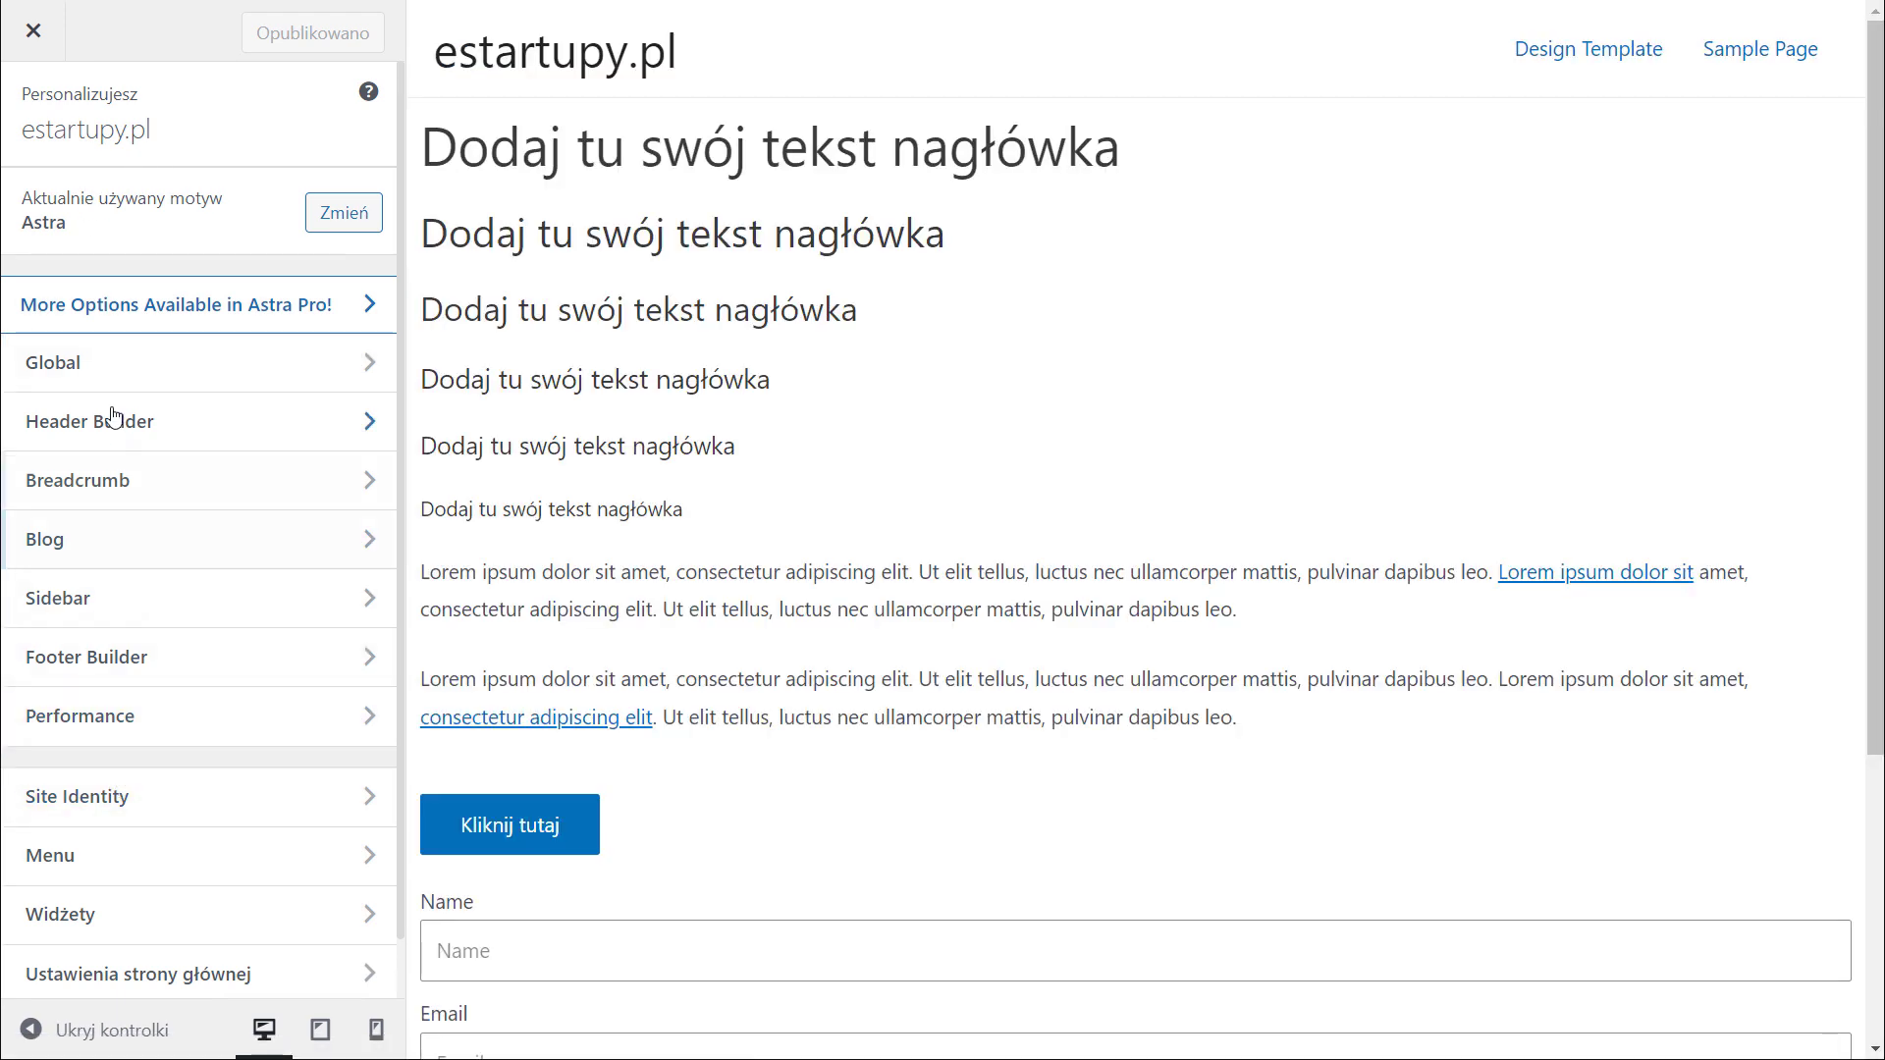
pyautogui.click(91, 372)
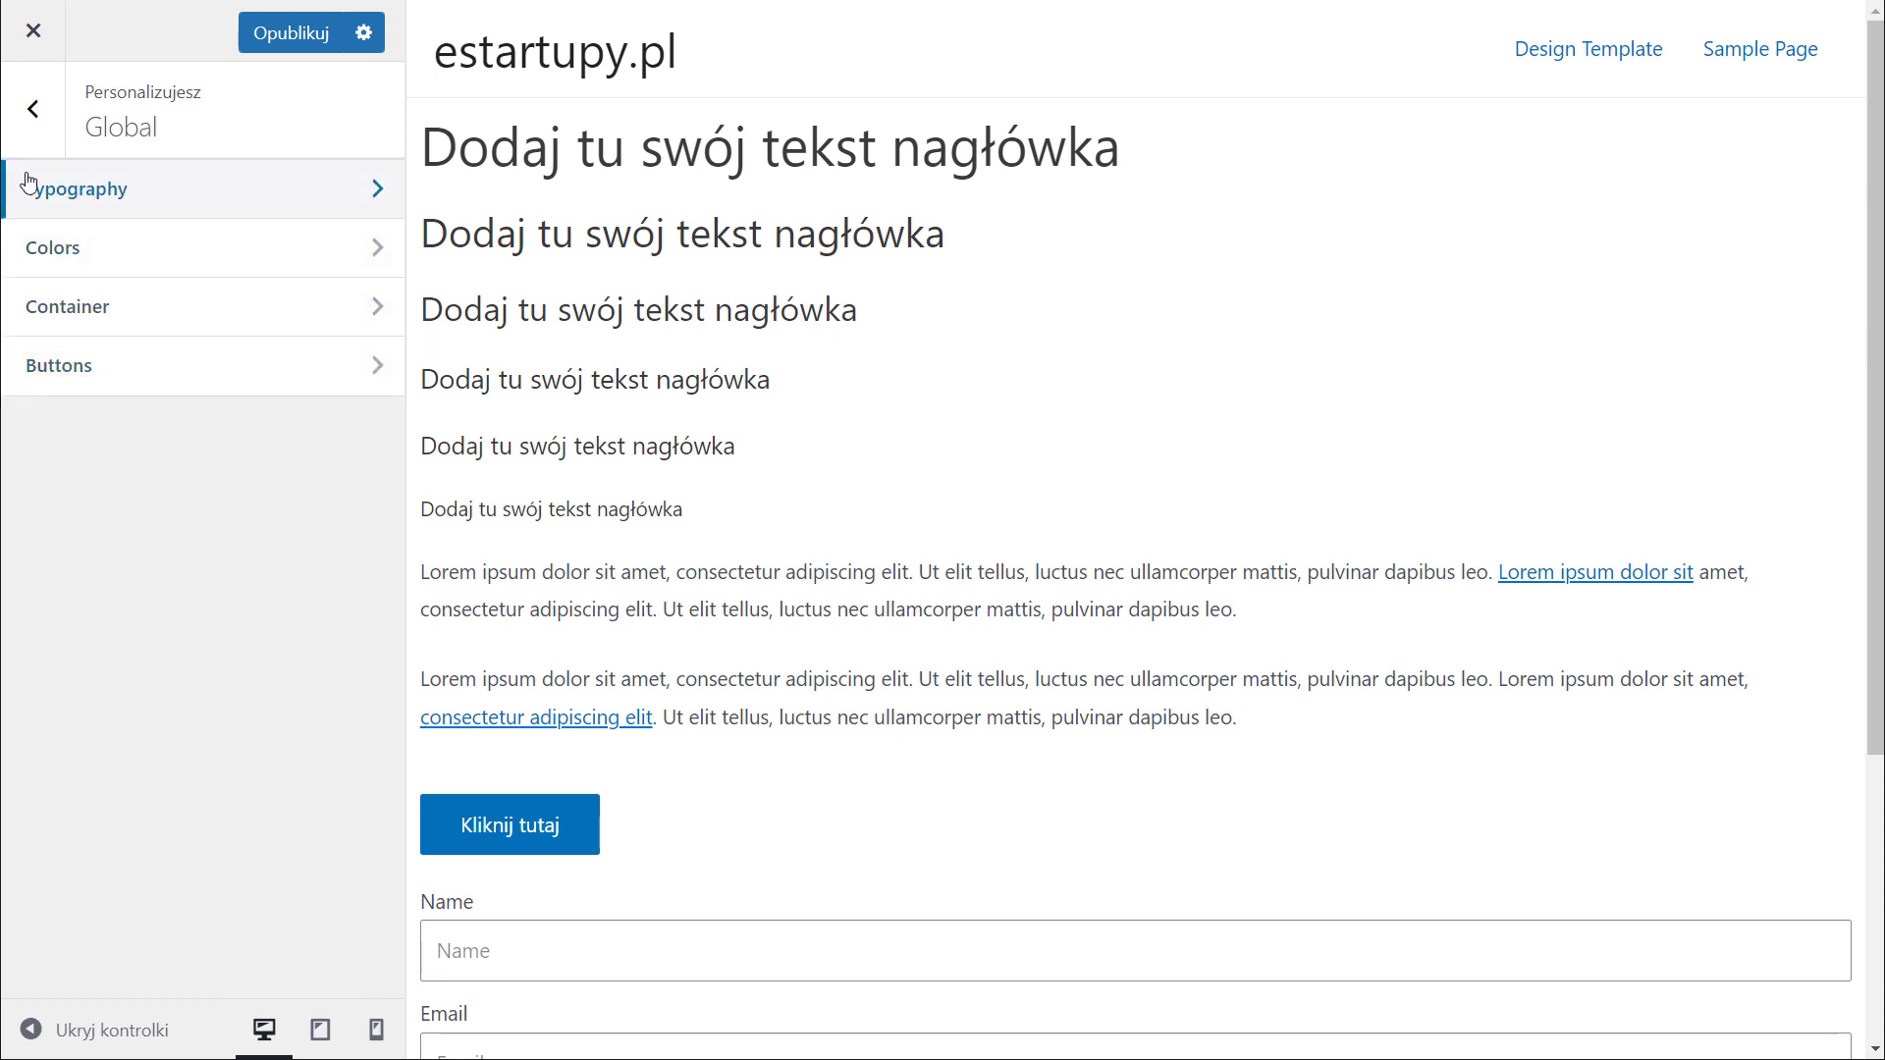
pyautogui.click(139, 197)
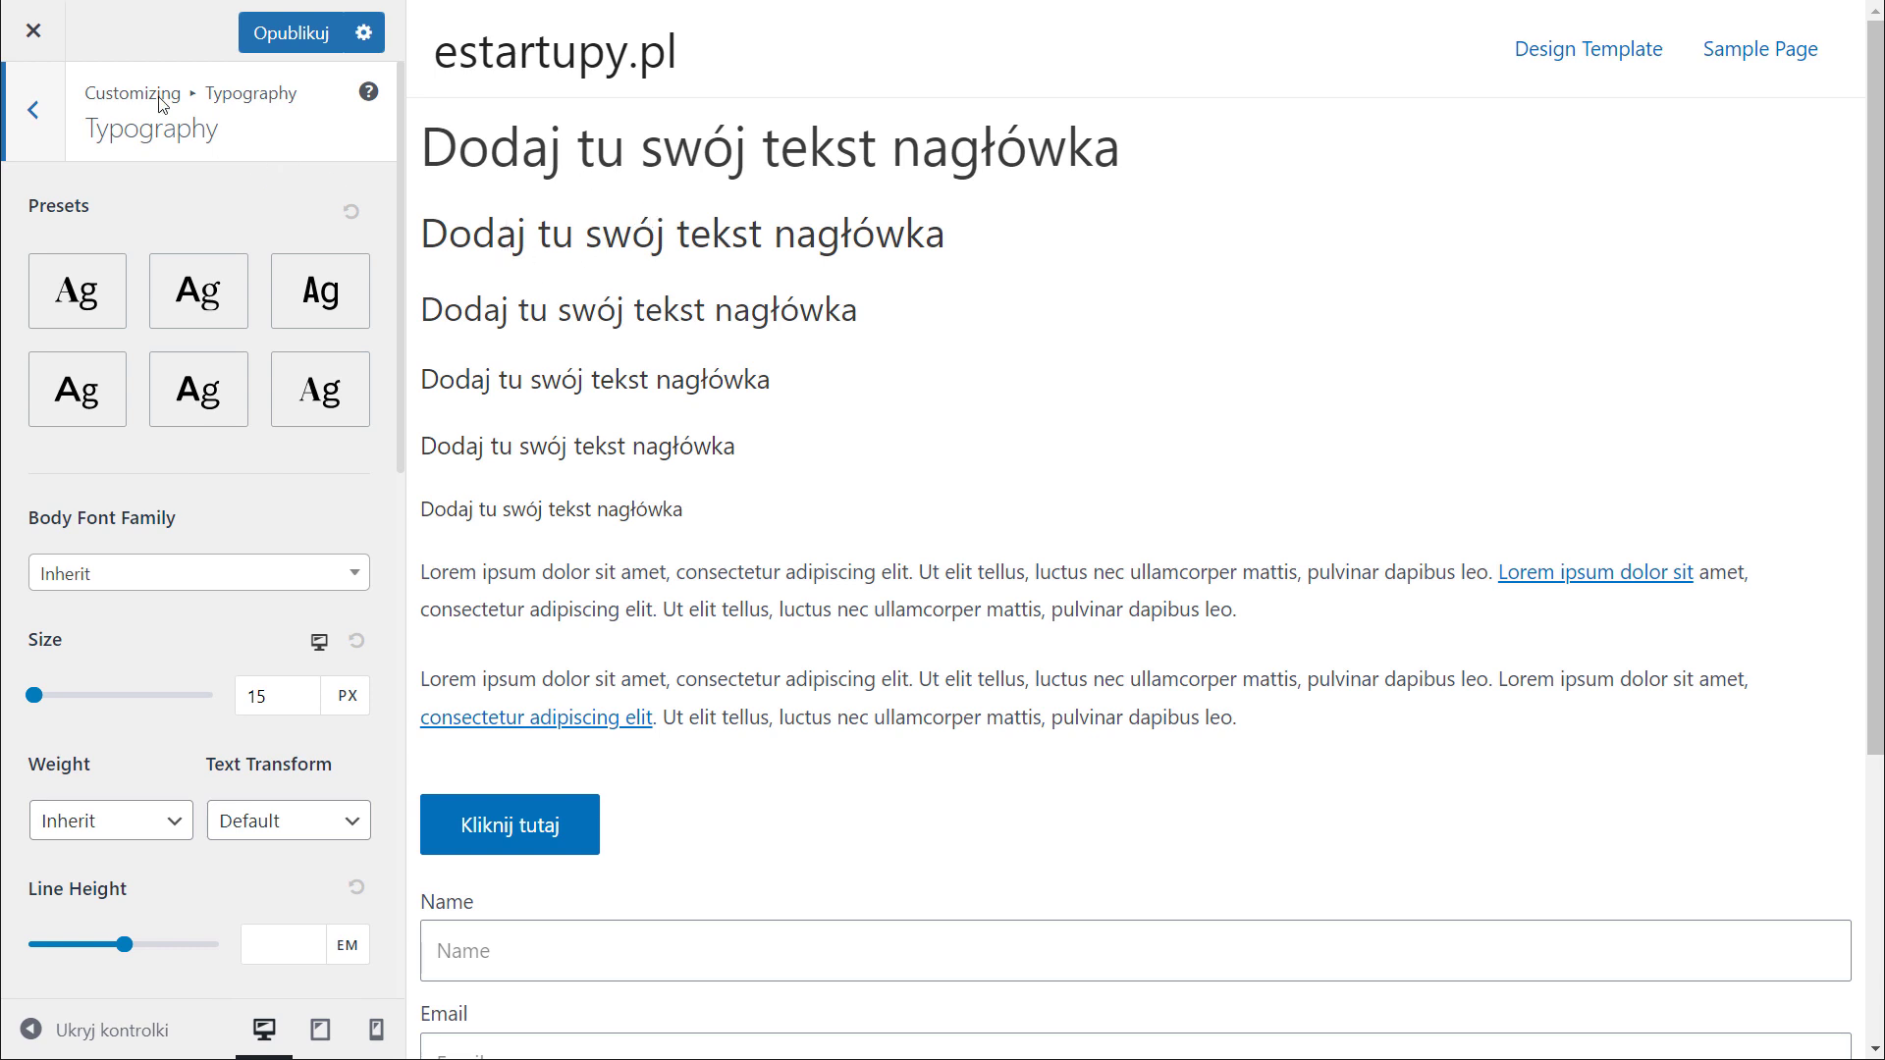
pyautogui.click(35, 112)
pyautogui.click(146, 261)
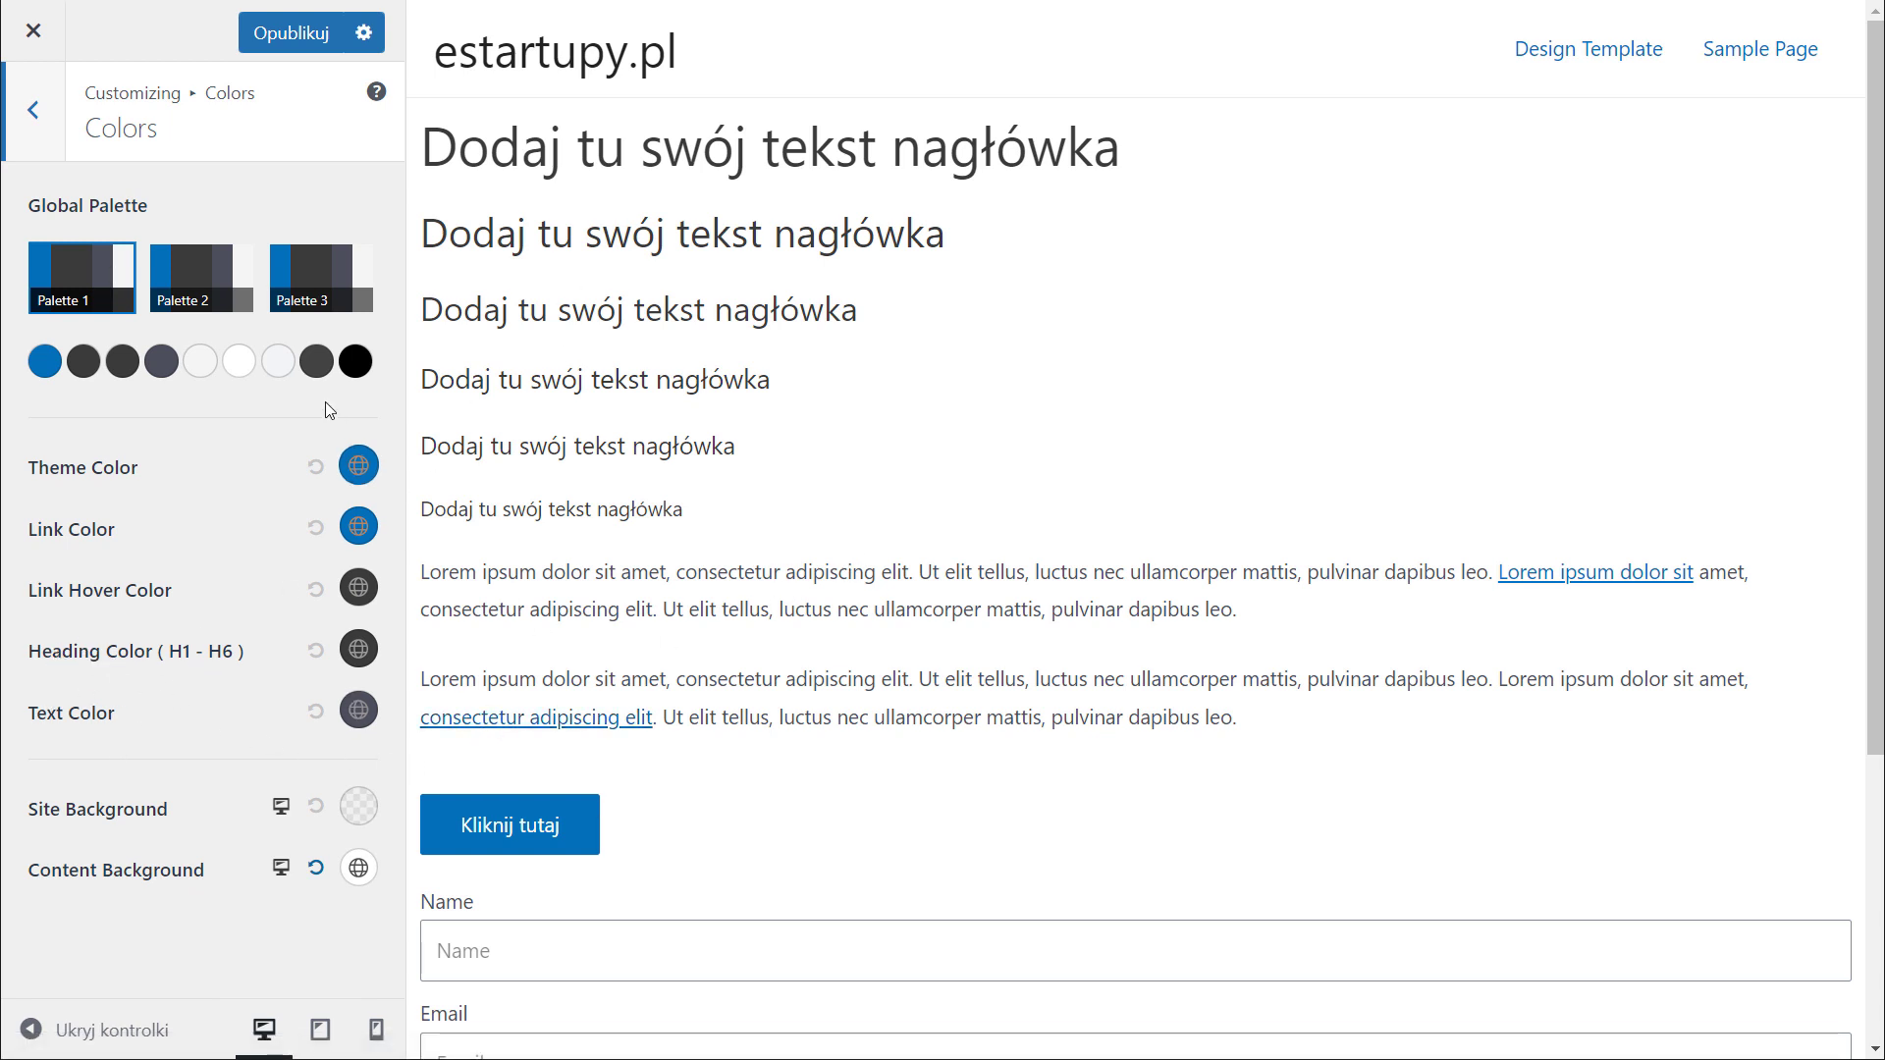
pyautogui.click(33, 109)
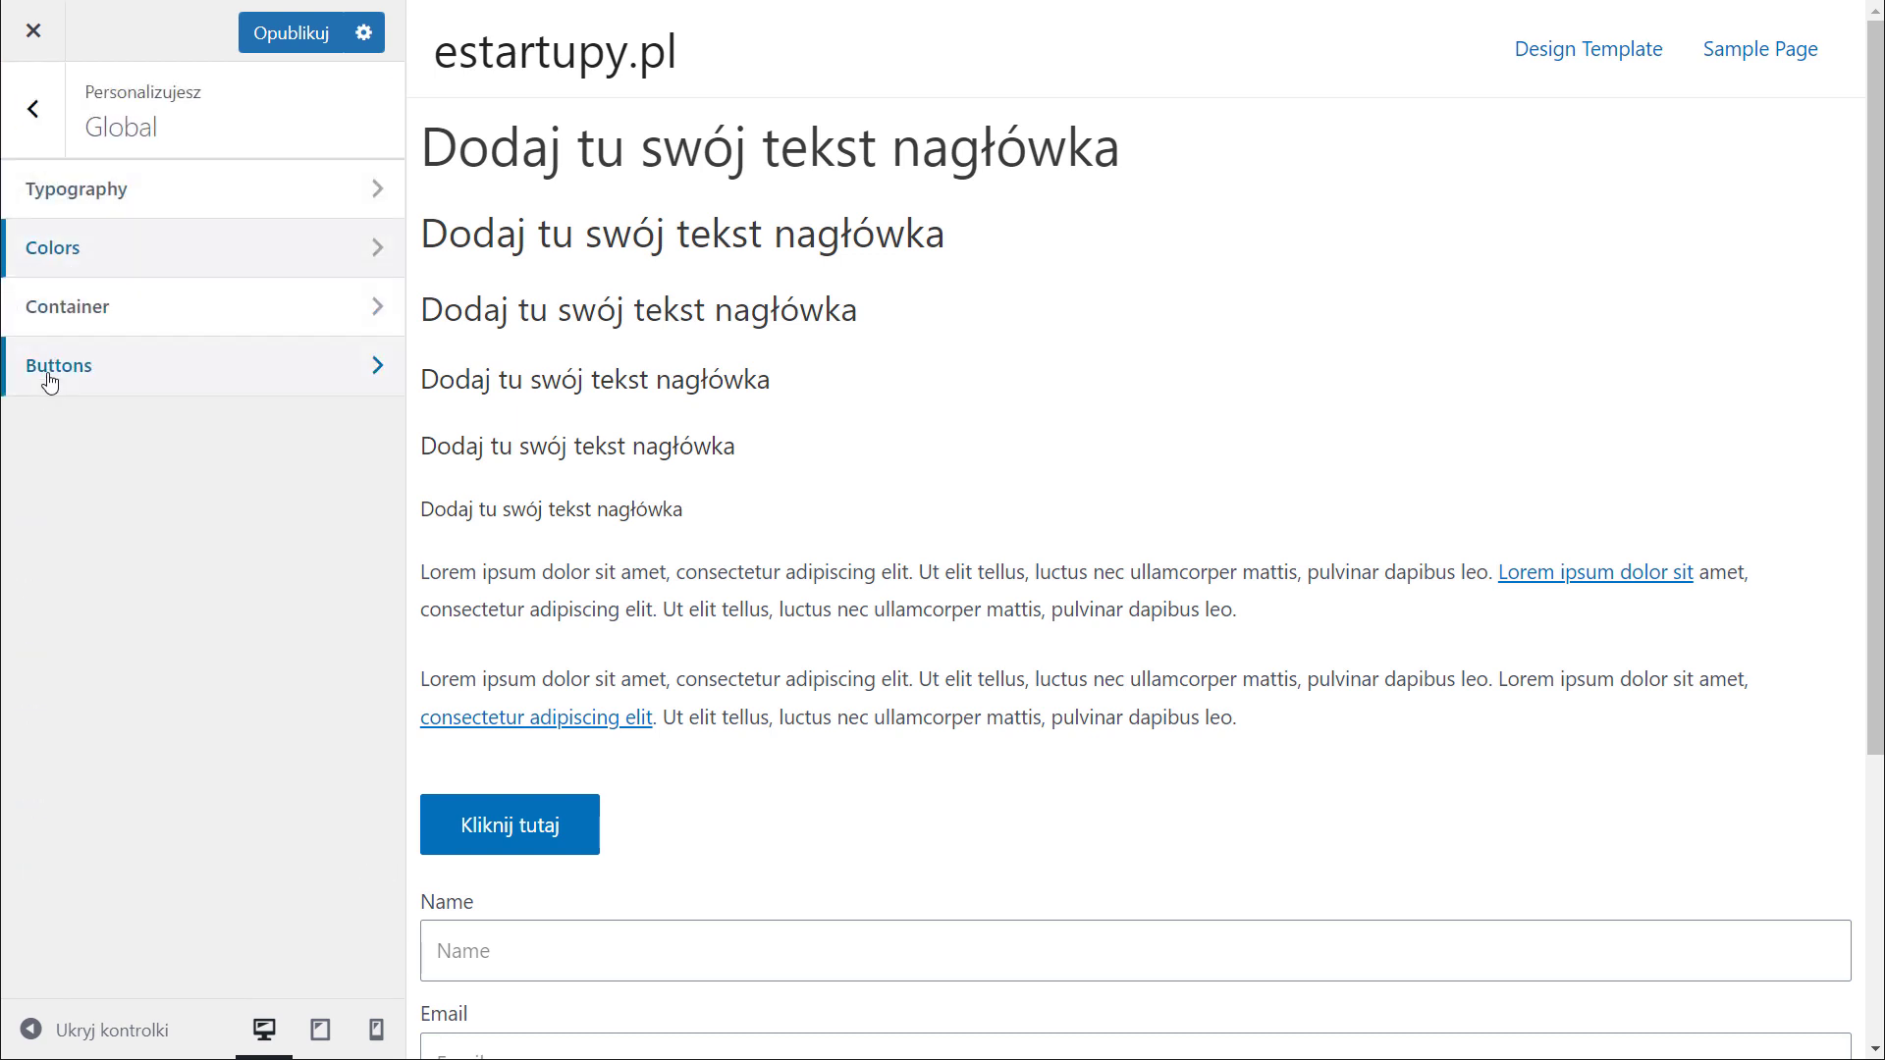
# In the global button settings, try the slightly rounded outlined preset and apply the slightly rounded solid preset with a 3 px radius
pyautogui.click(123, 378)
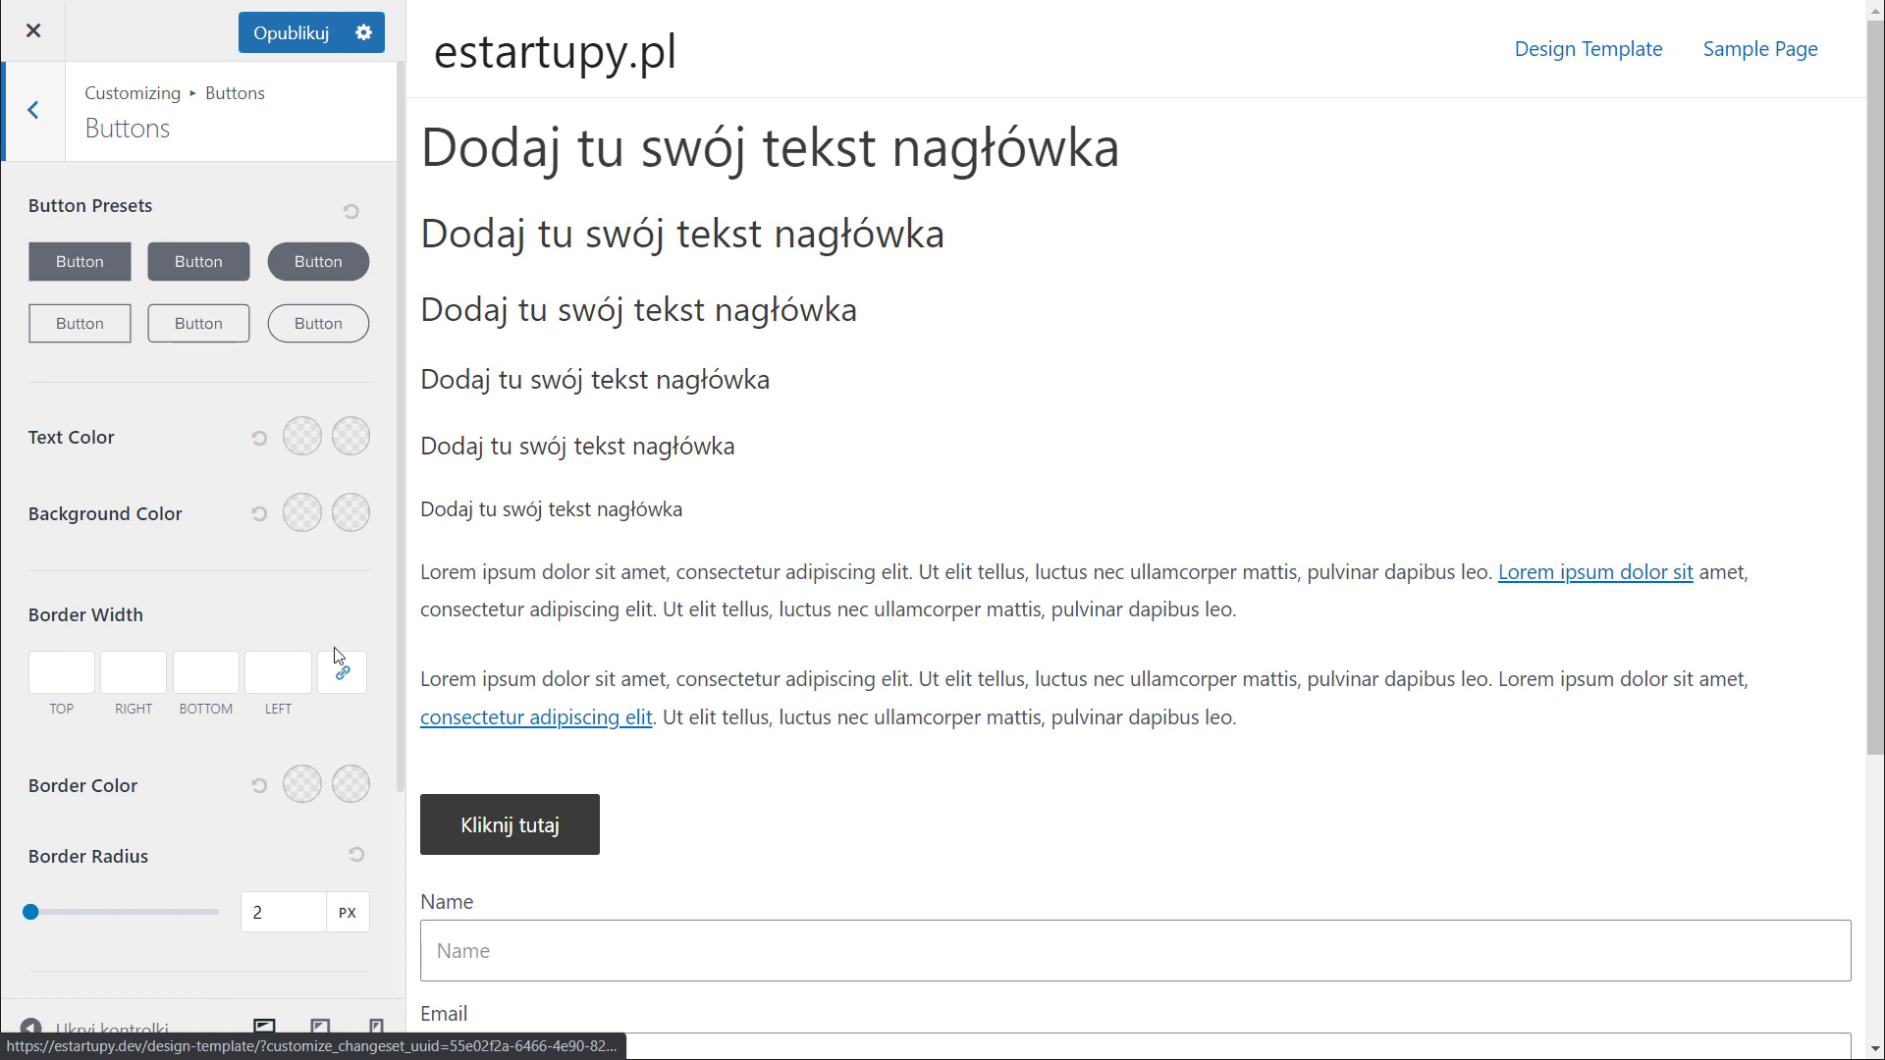
pyautogui.click(188, 324)
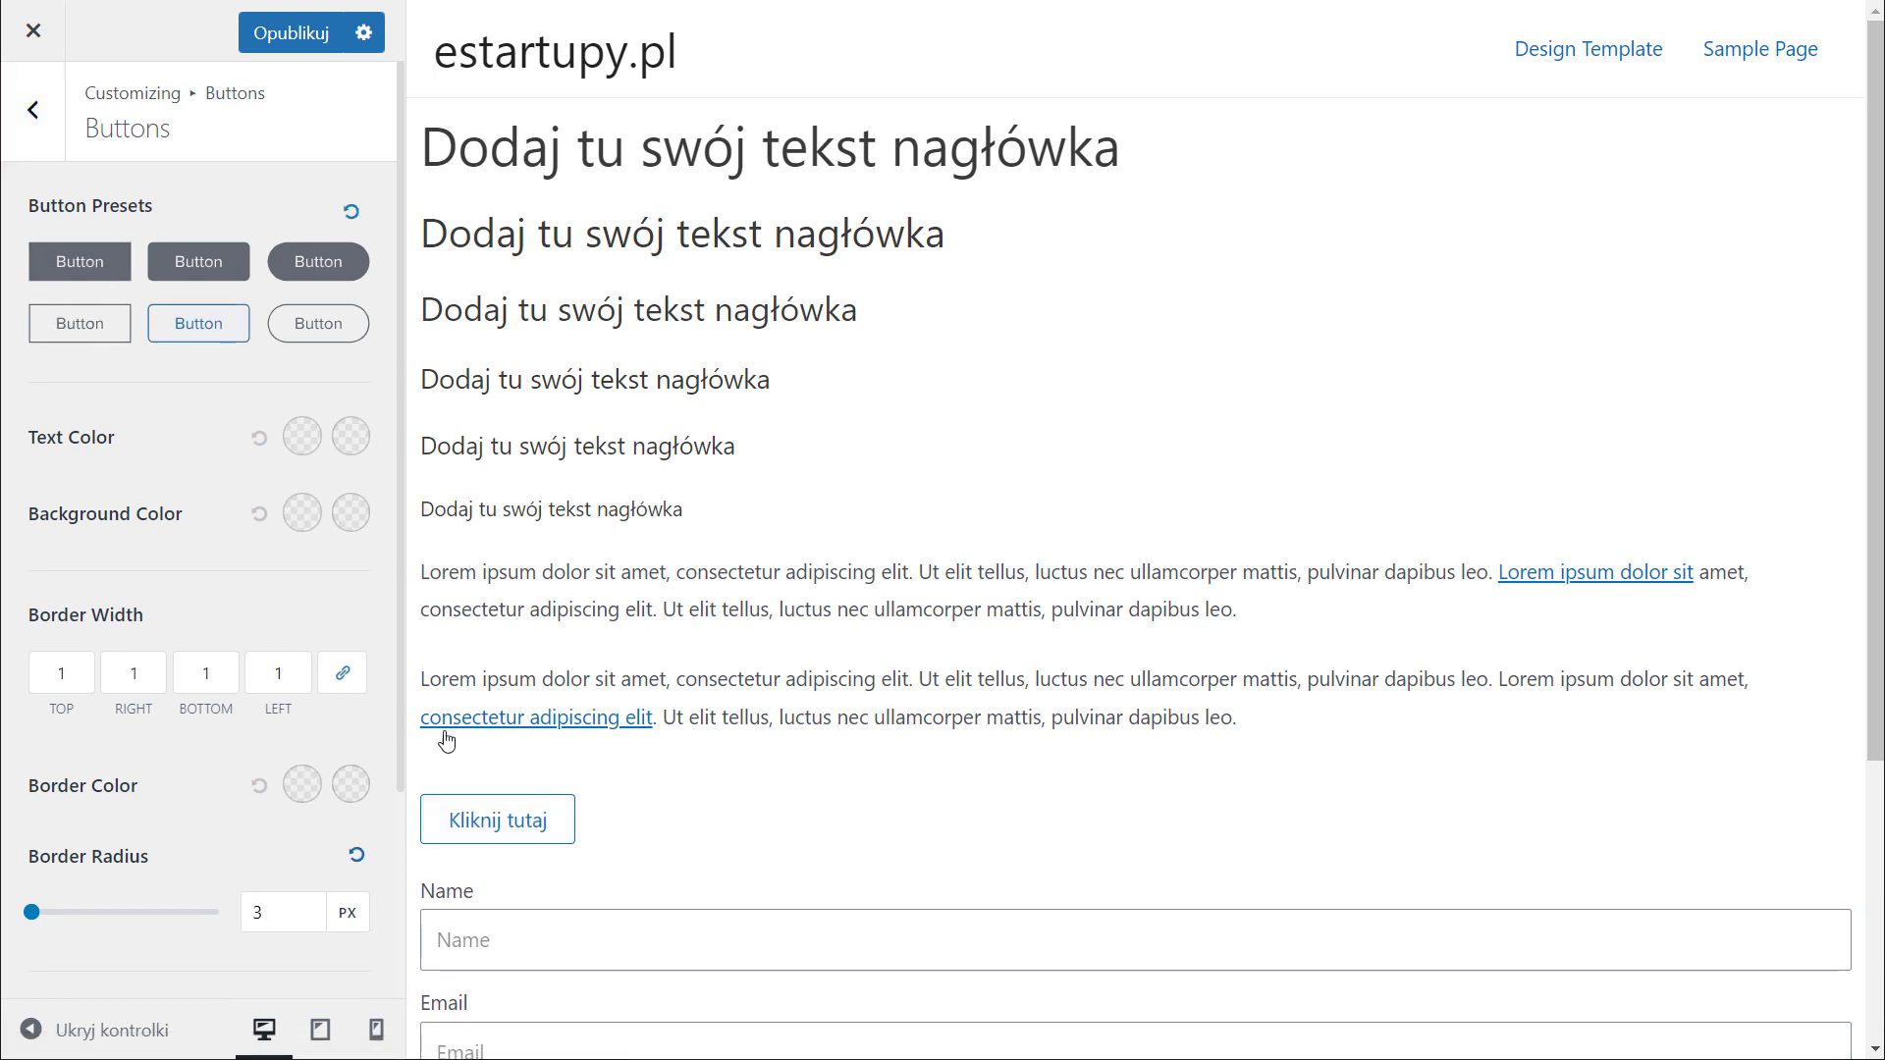
pyautogui.click(197, 275)
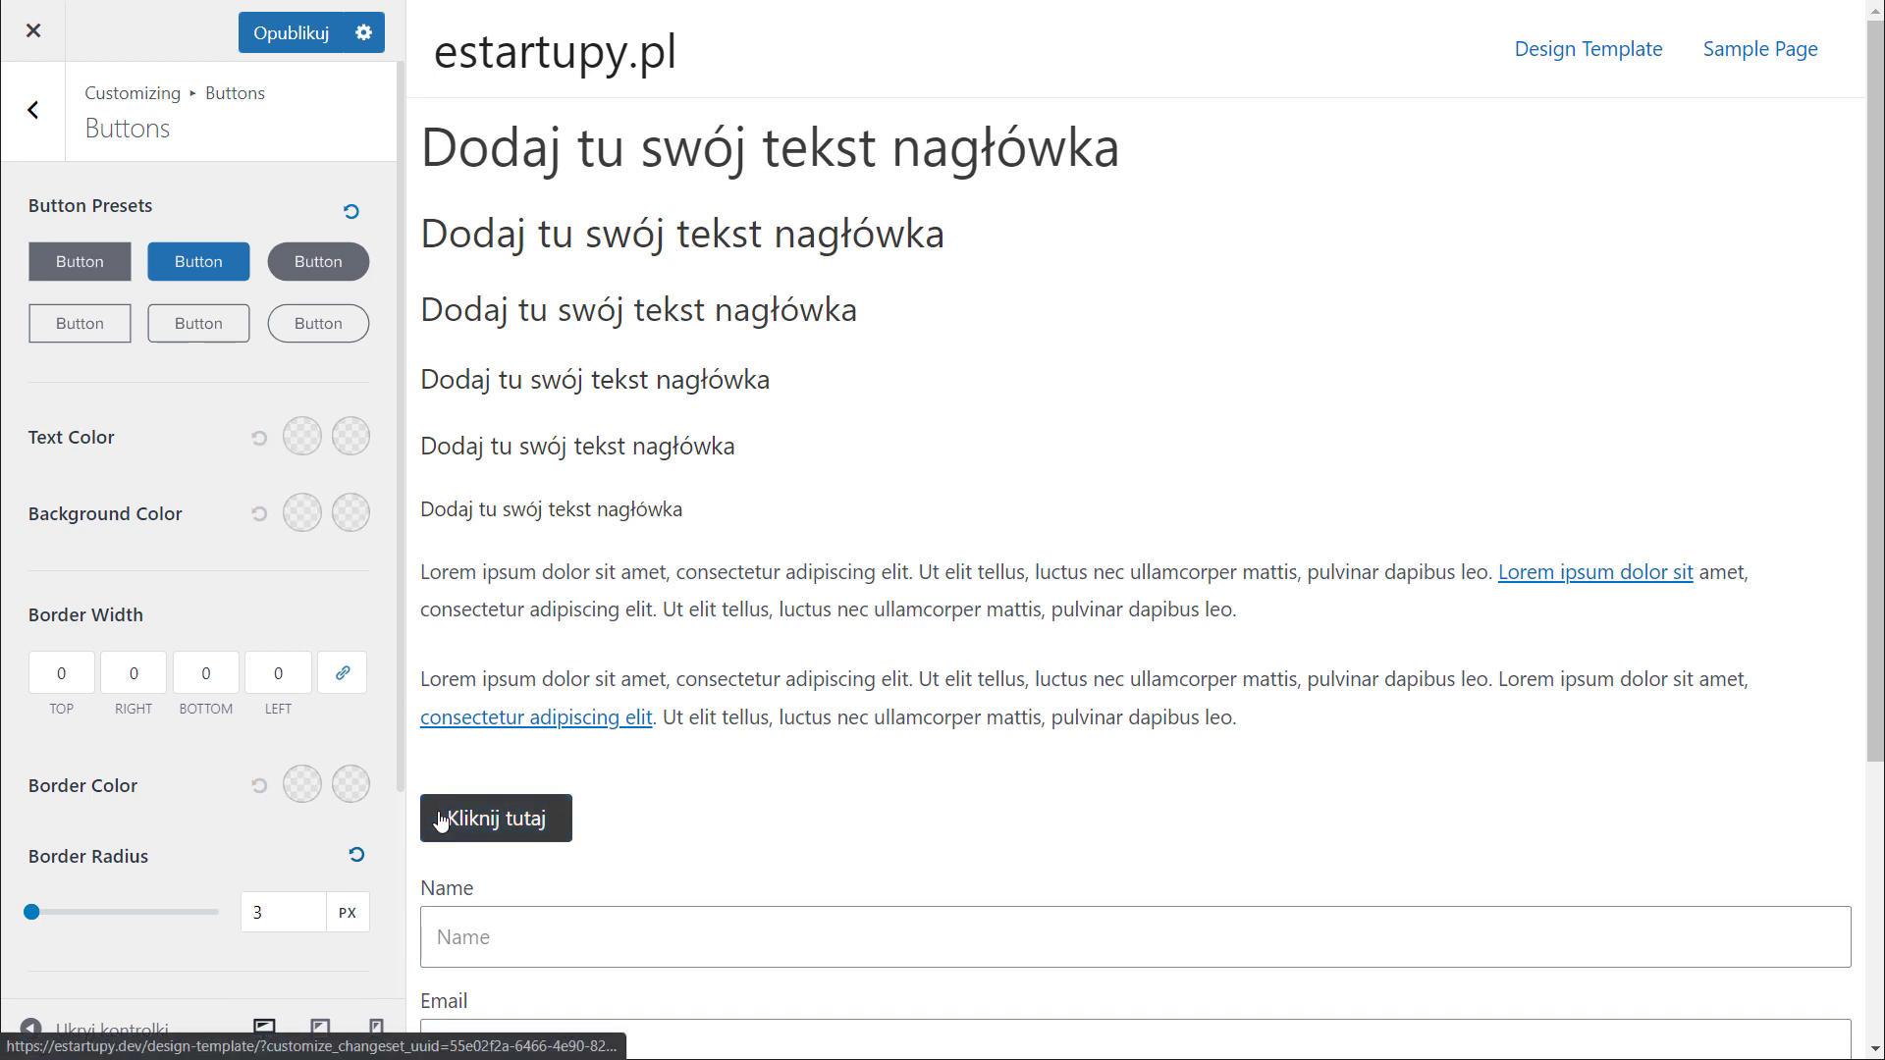
# Review the remaining global button settings, including border radius, button font and padding, and leave the button section
pyautogui.scroll(-3, 179, 555)
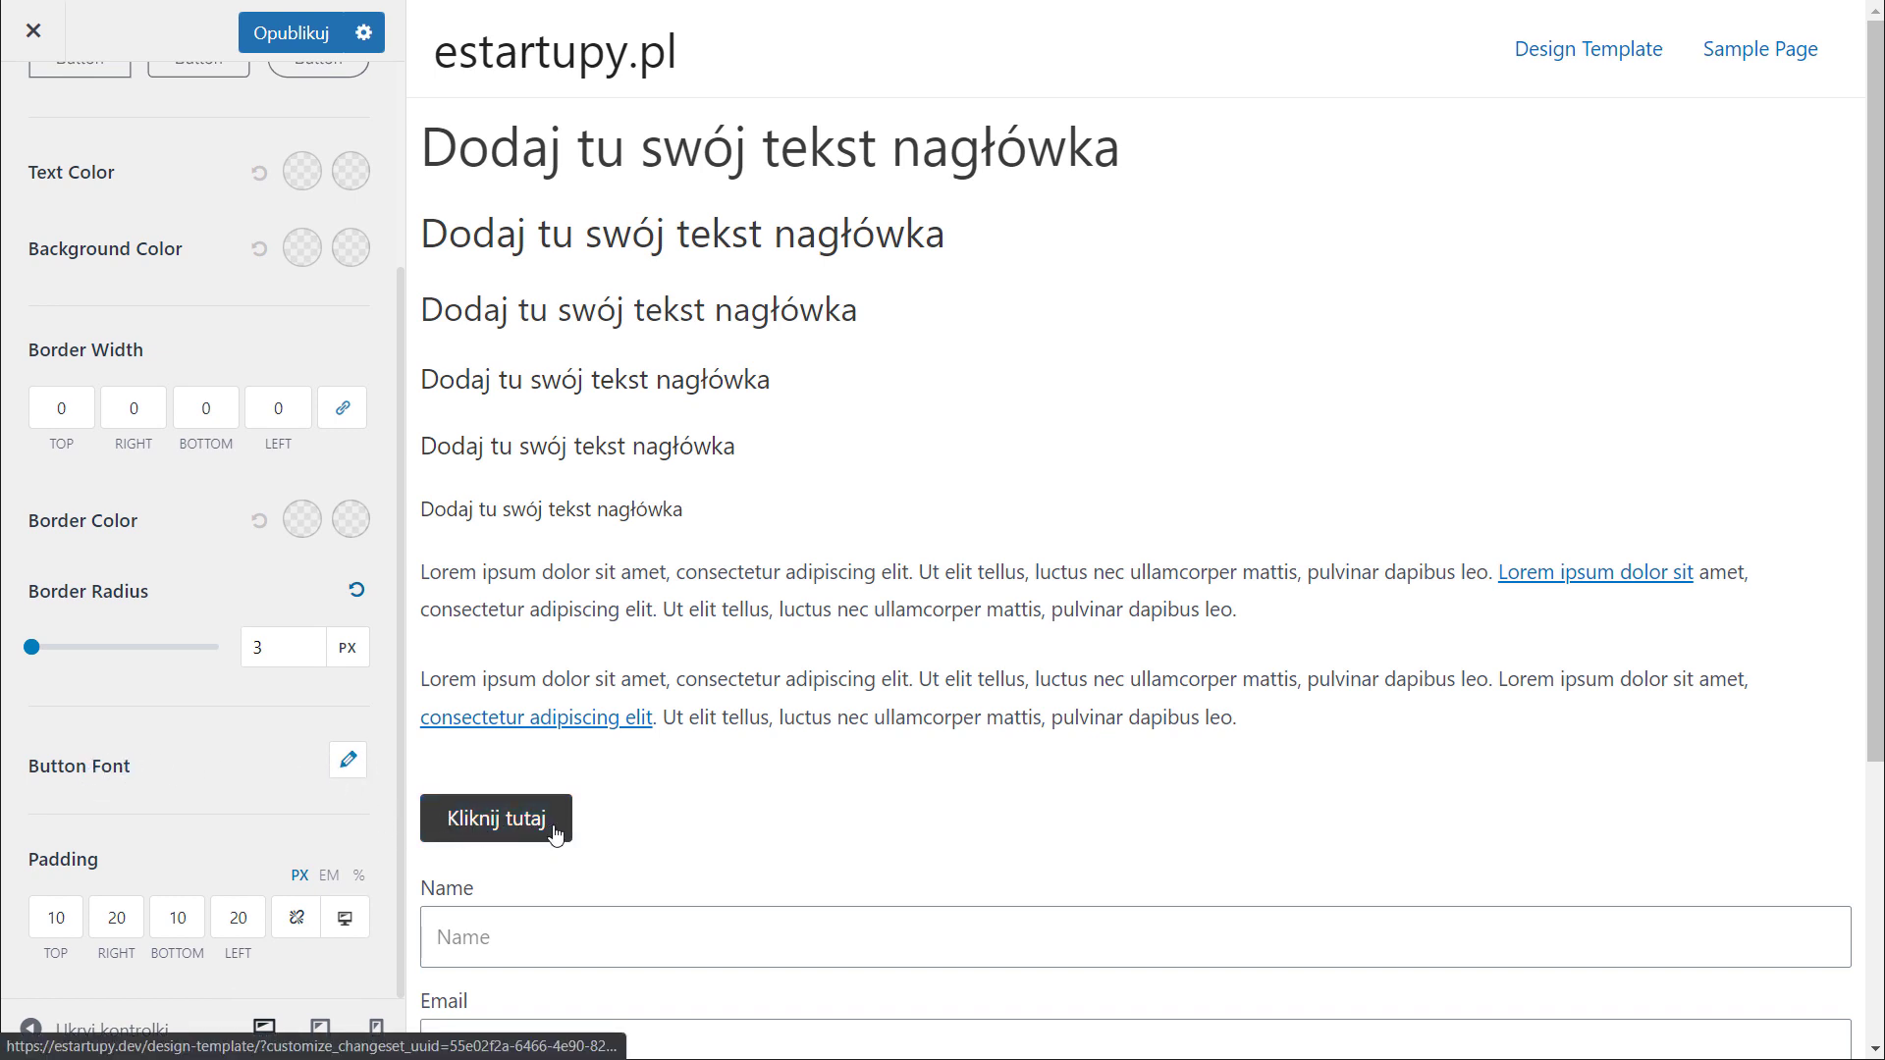
pyautogui.scroll(5, 191, 677)
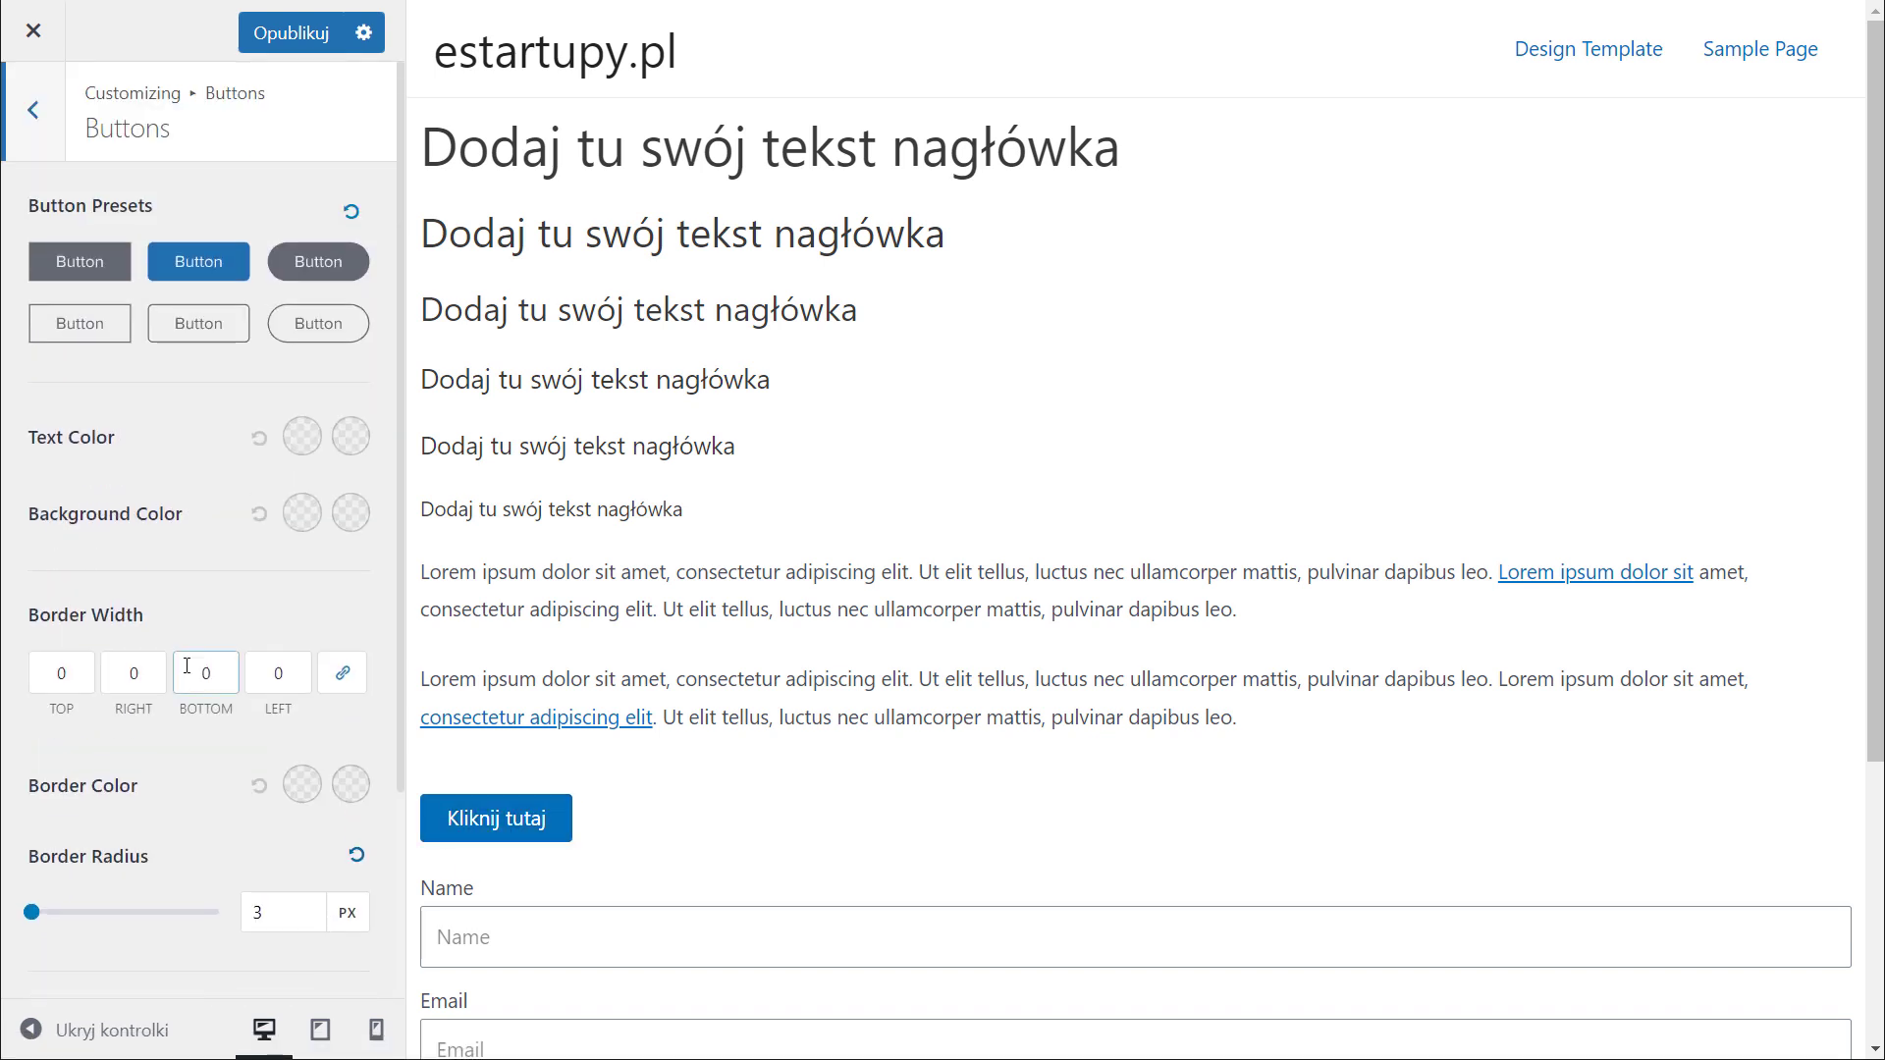
pyautogui.click(34, 111)
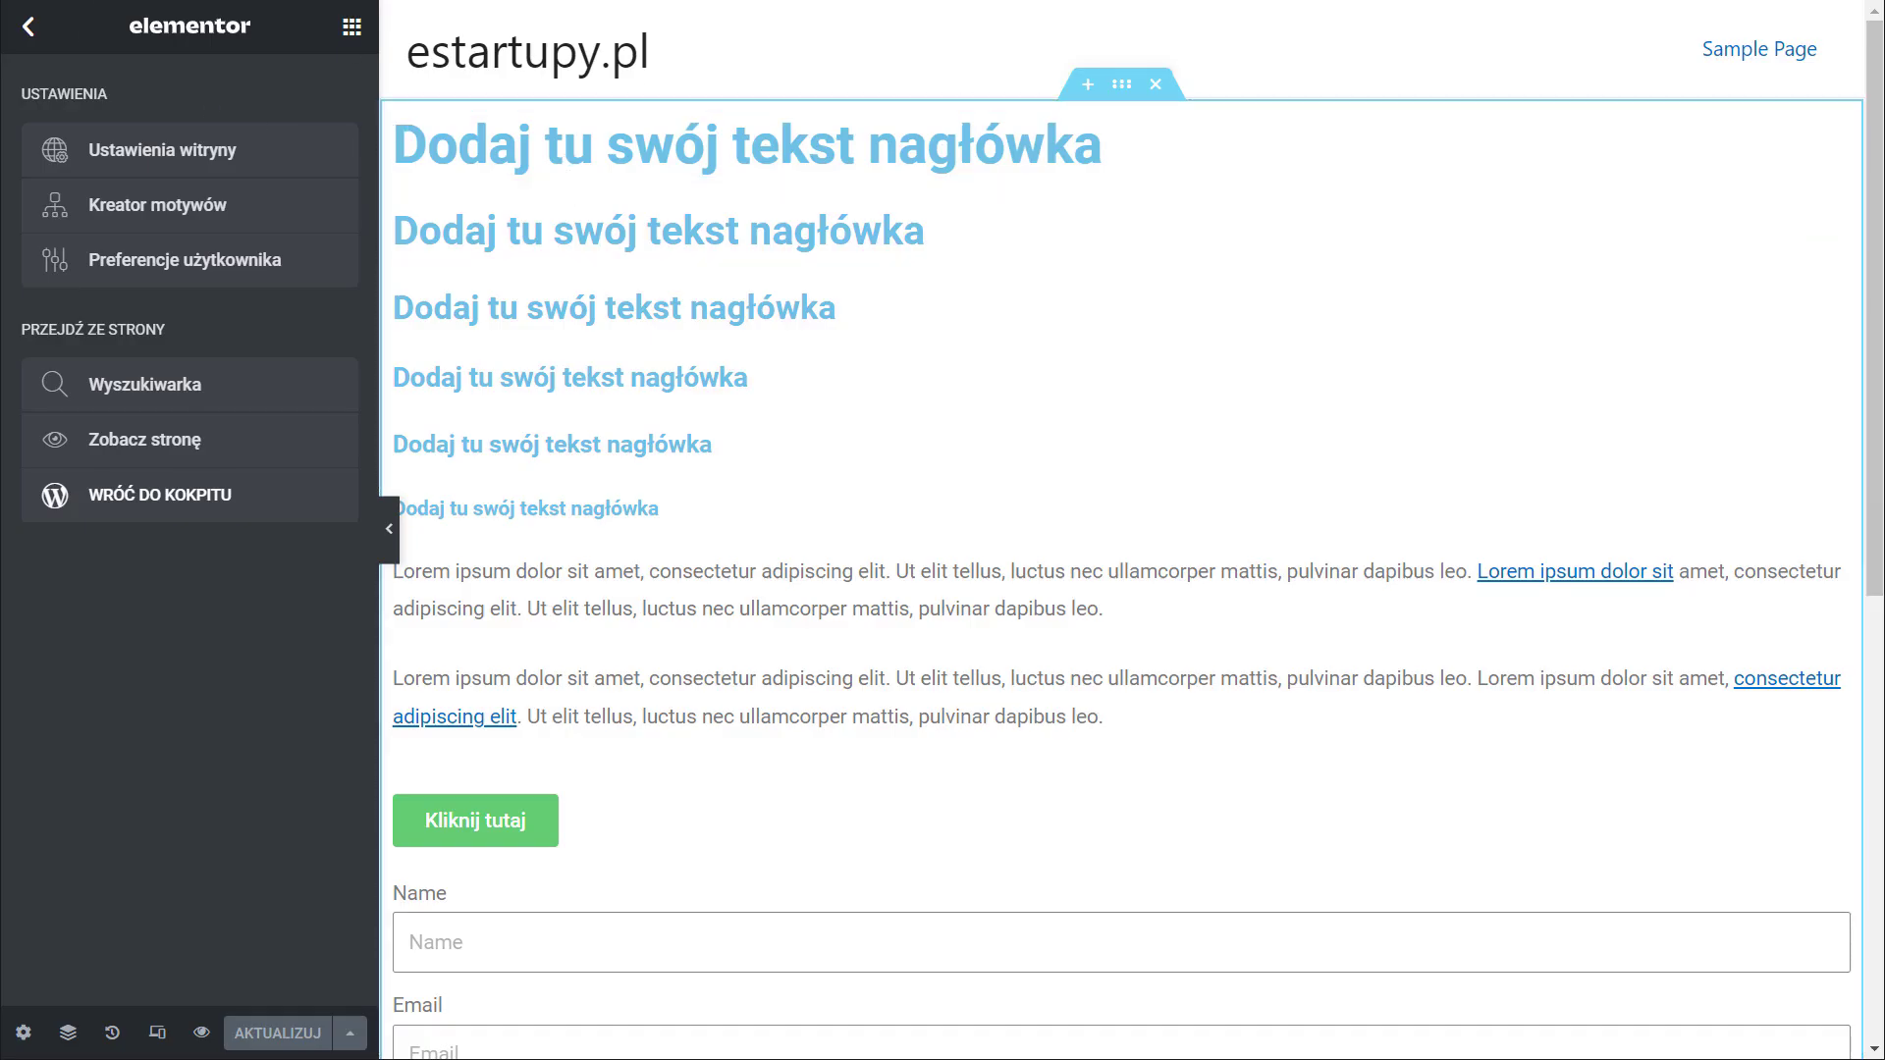
# Reload the Design Template page in the Elementor editor and check its headings, text, button and form against the theme styles
pyautogui.press('F5')
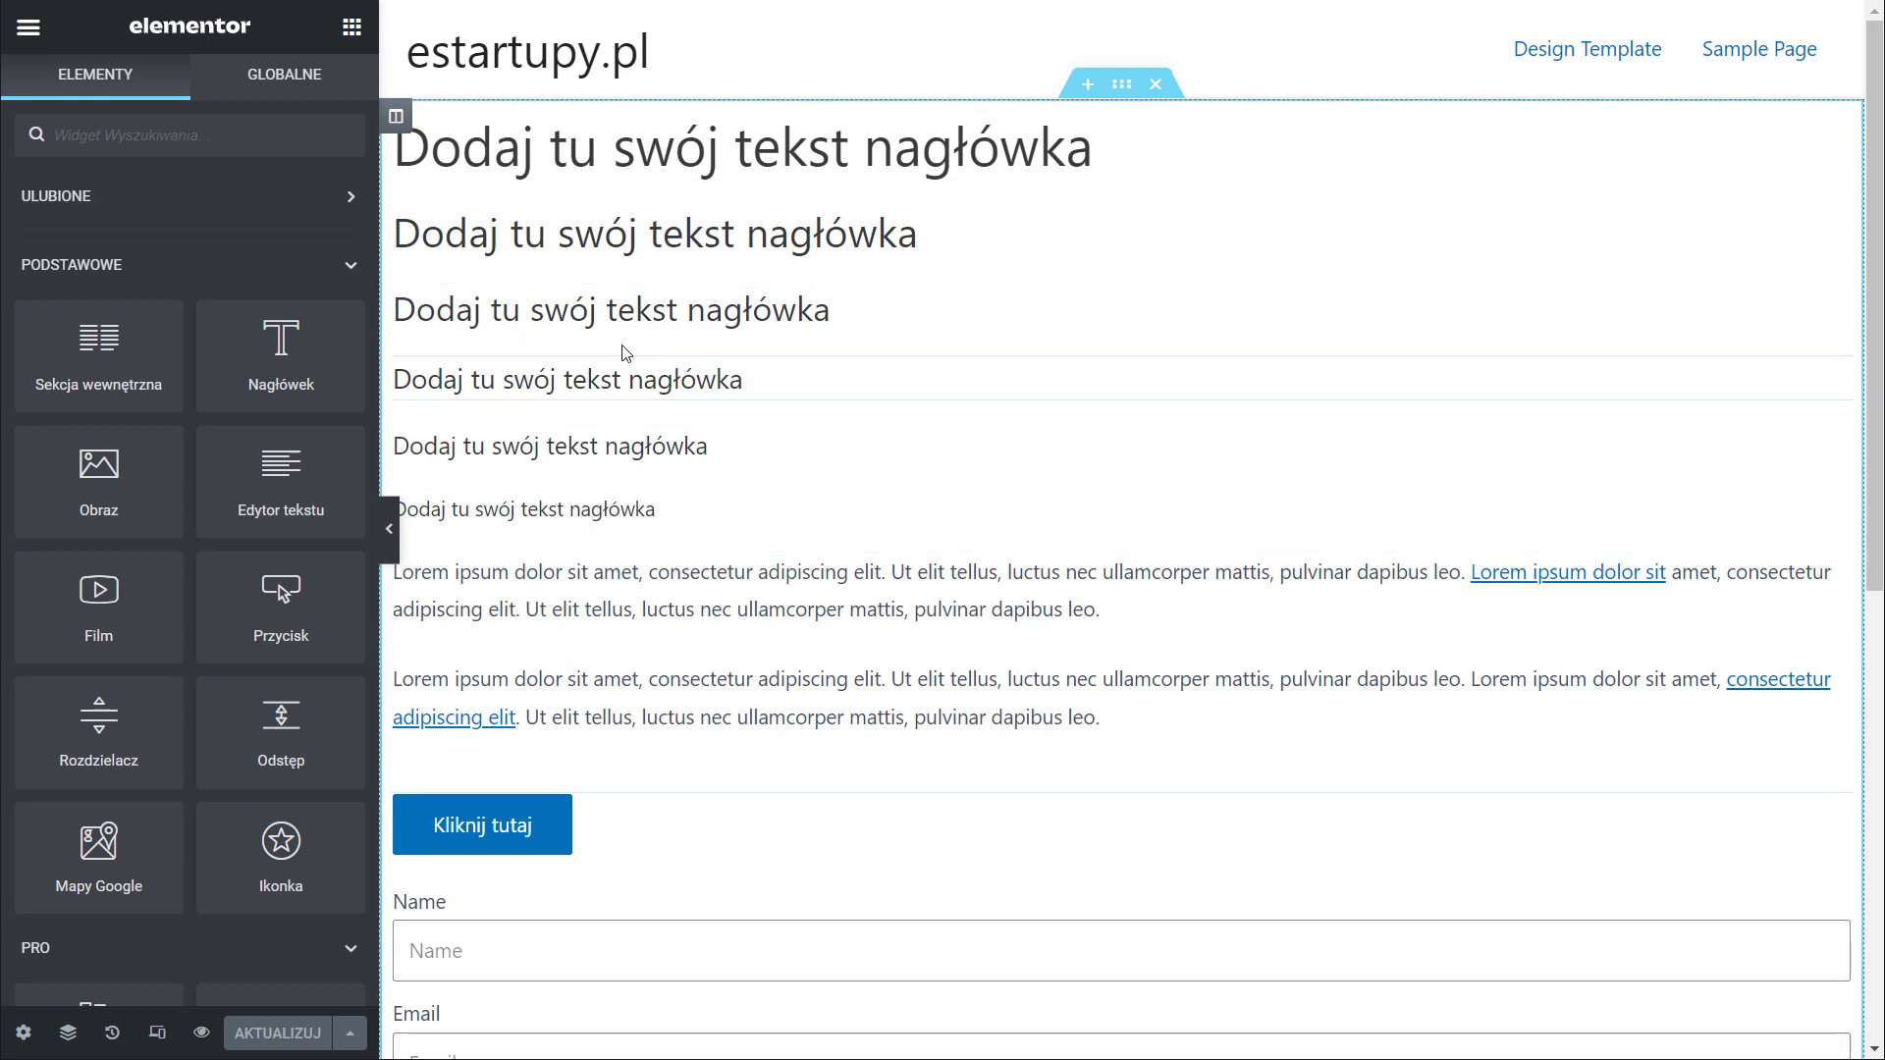
pyautogui.scroll(-3, 639, 353)
pyautogui.scroll(-1, 639, 353)
pyautogui.scroll(1, 633, 314)
pyautogui.scroll(-5, 634, 353)
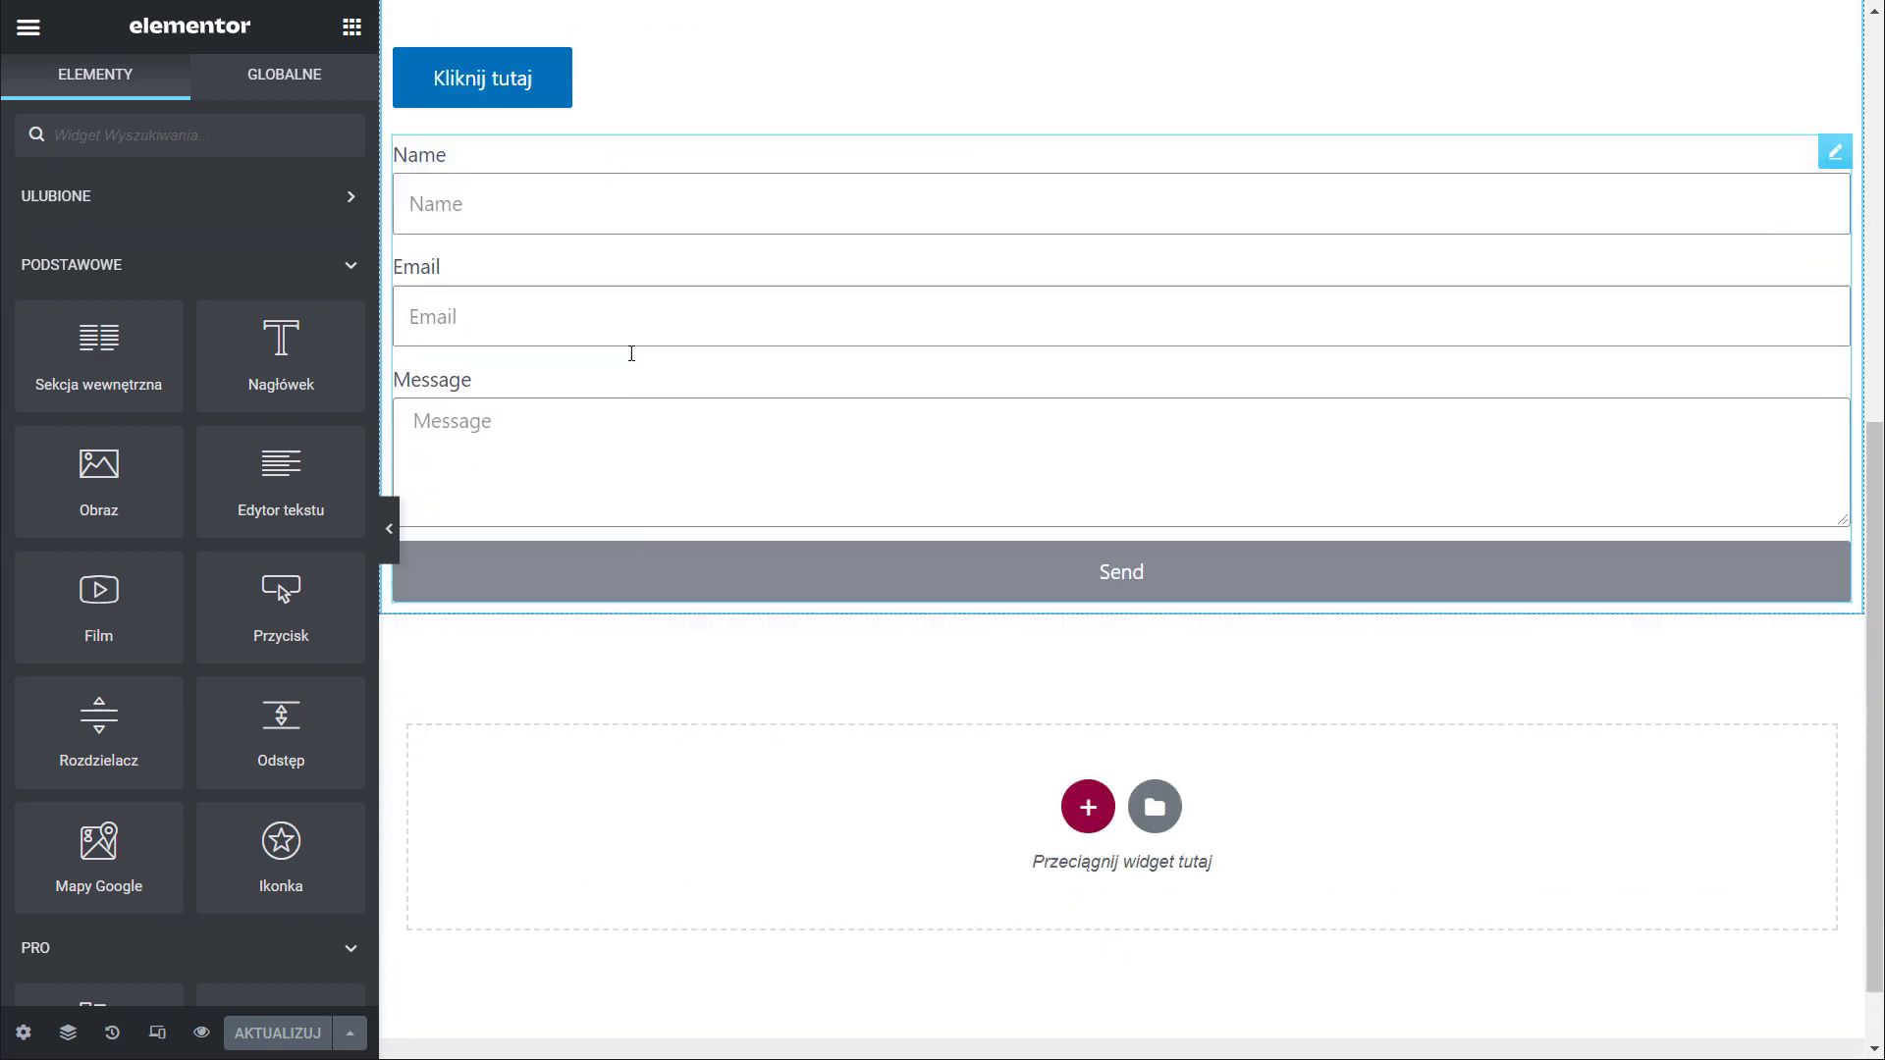
# Try adding a Button widget to the empty area below the form
pyautogui.scroll(2, 491, 140)
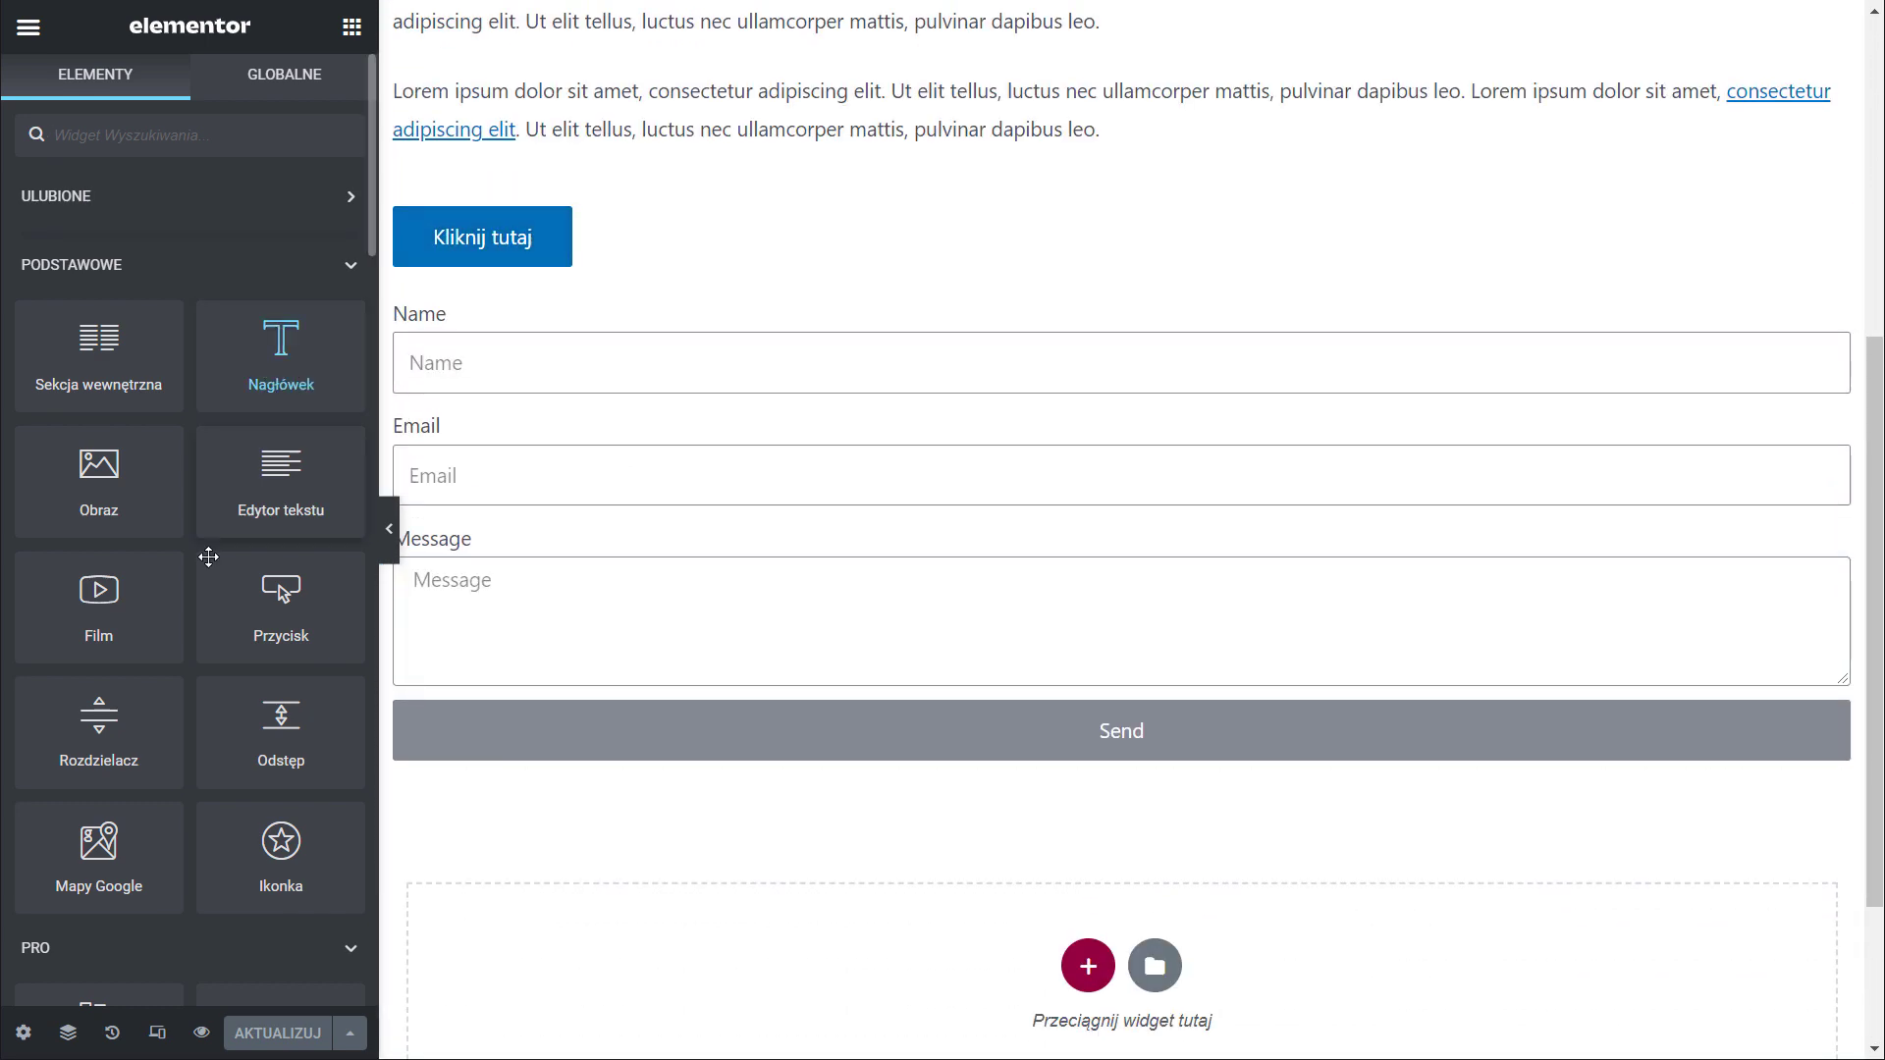
pyautogui.moveTo(293, 601); pyautogui.dragTo(934, 963)
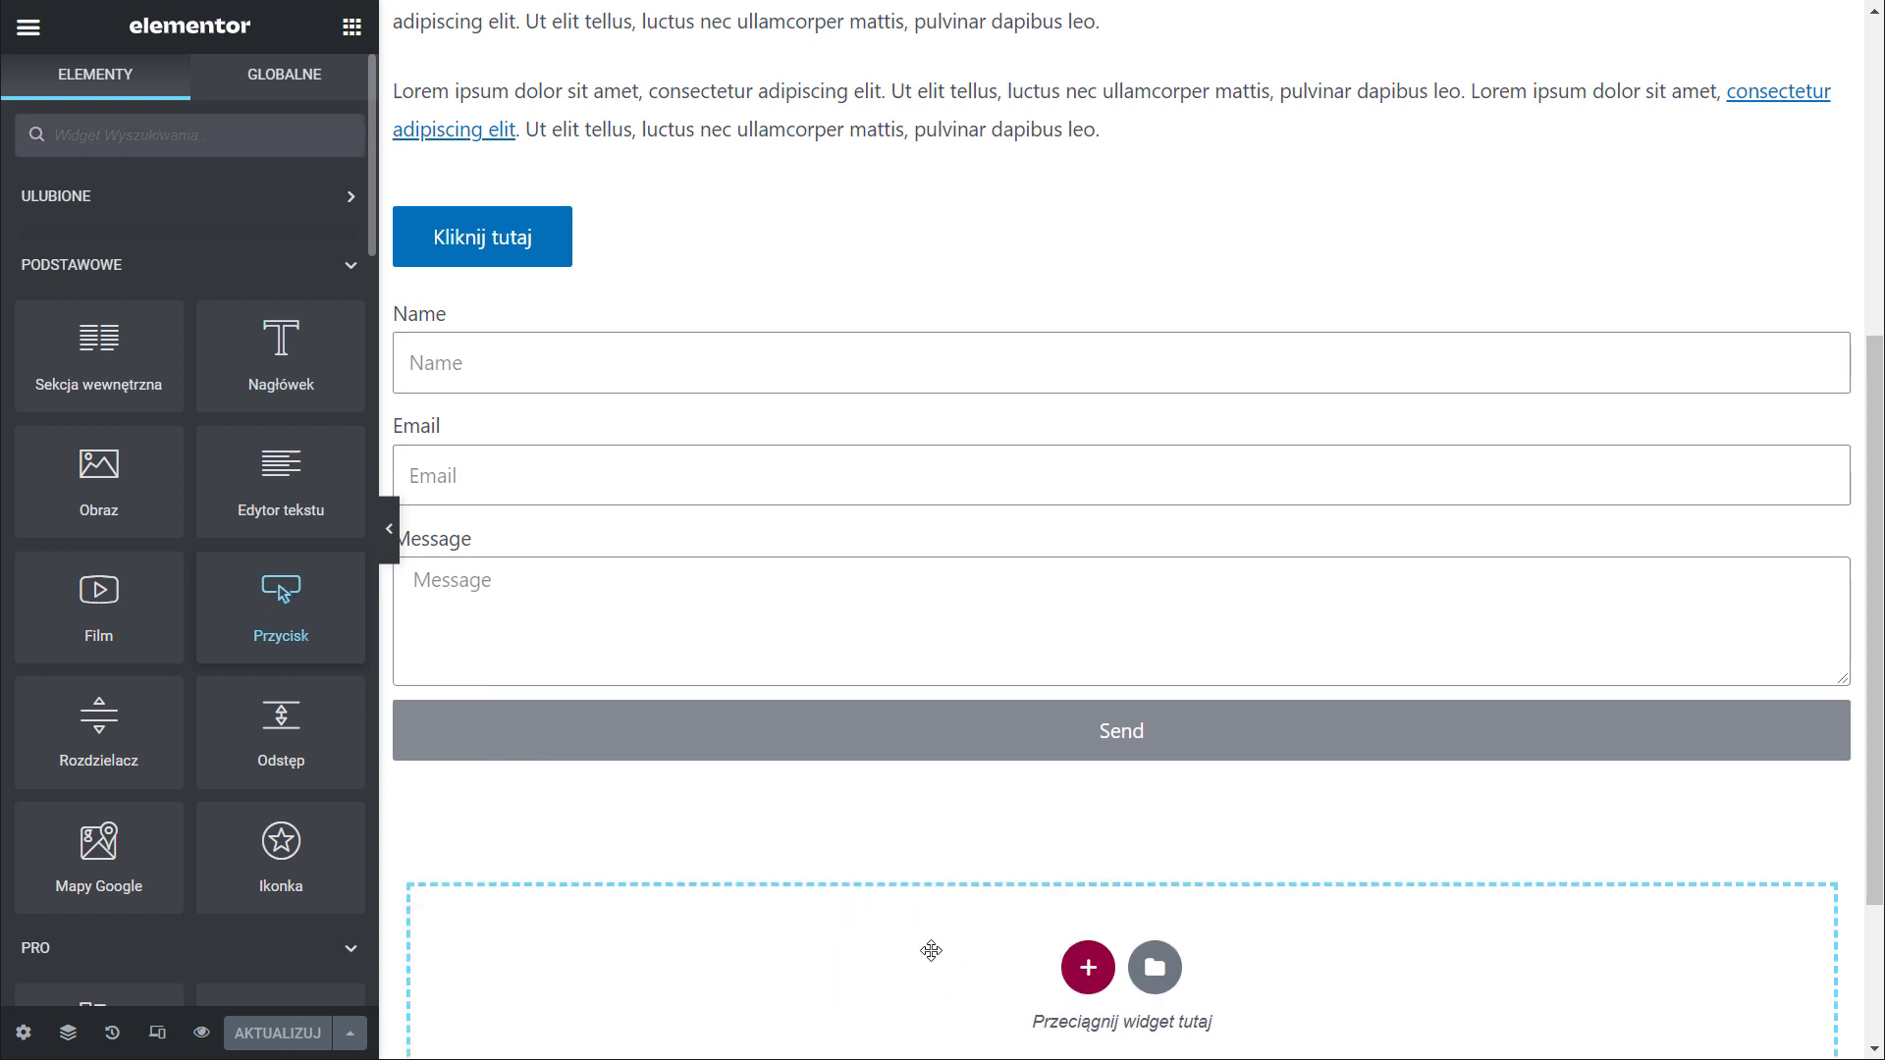
pyautogui.scroll(-2, 790, 550)
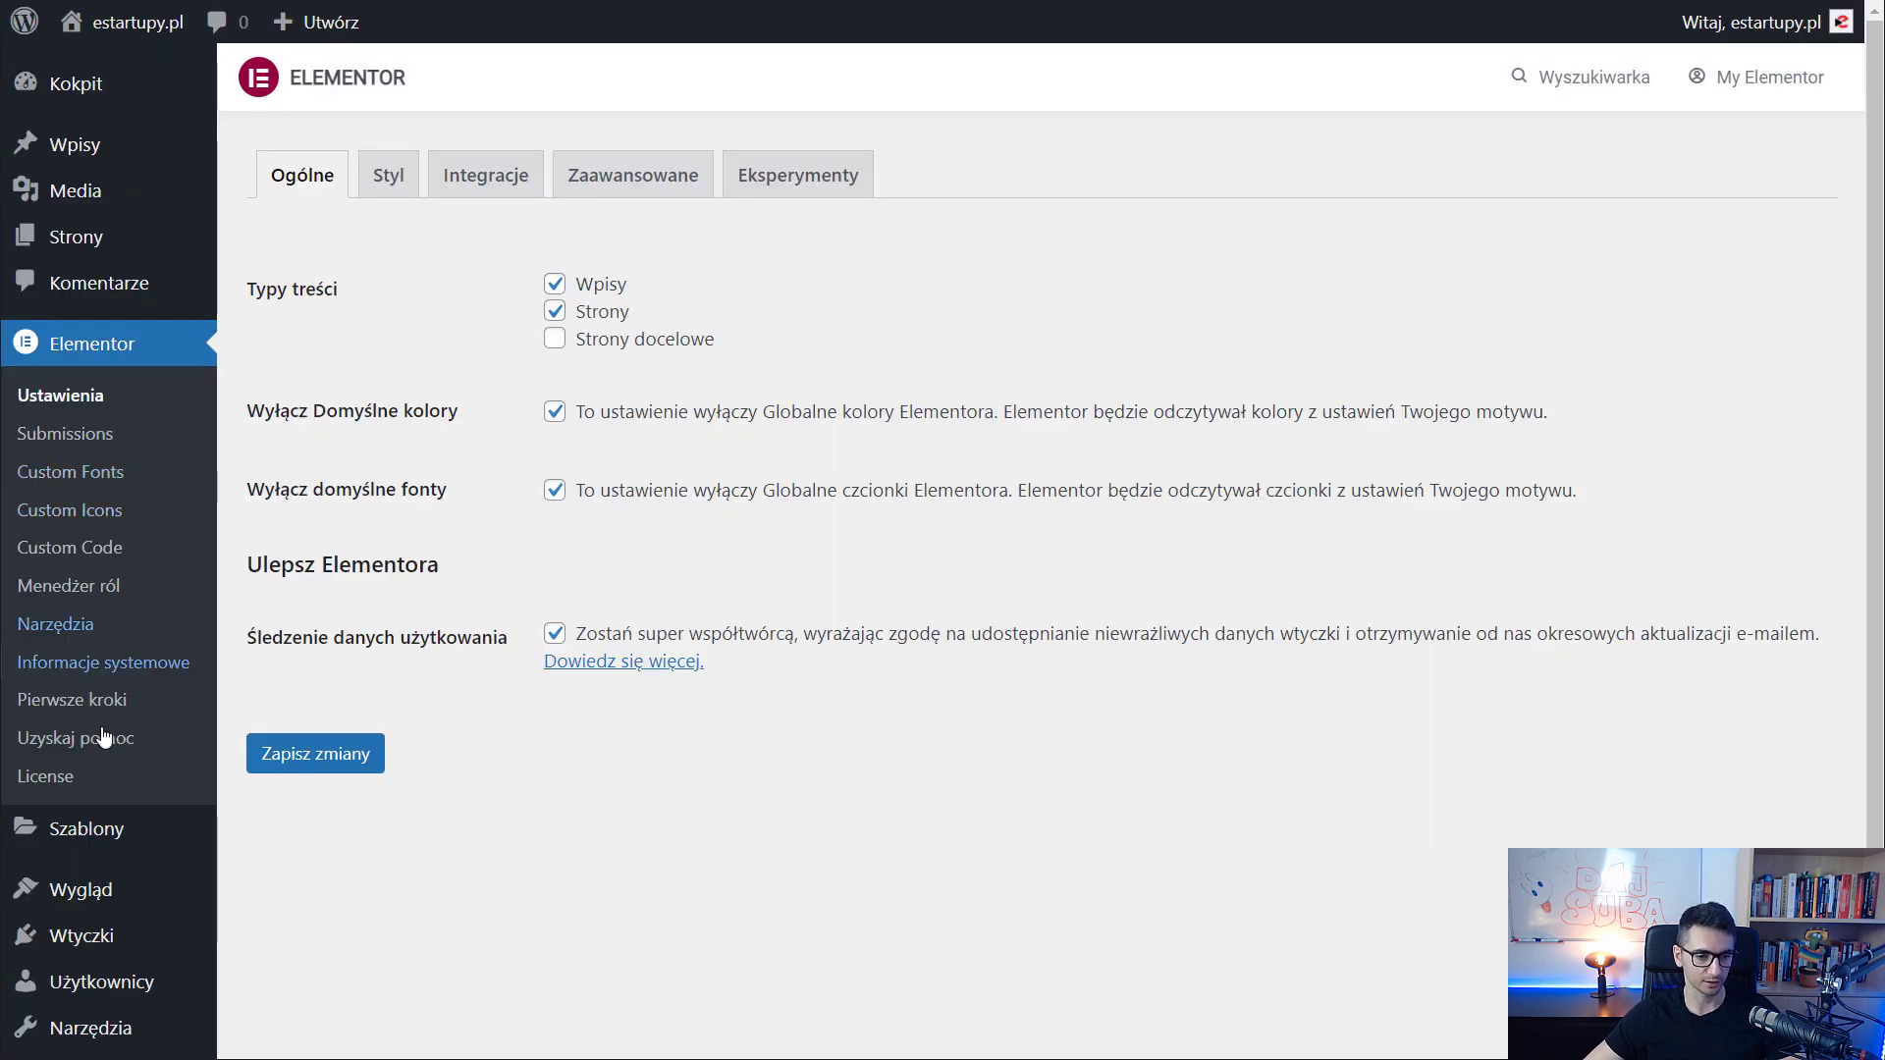
# Search the WordPress theme directory for "hello", then install and activate the Hello Elementor theme
pyautogui.moveTo(76, 889)
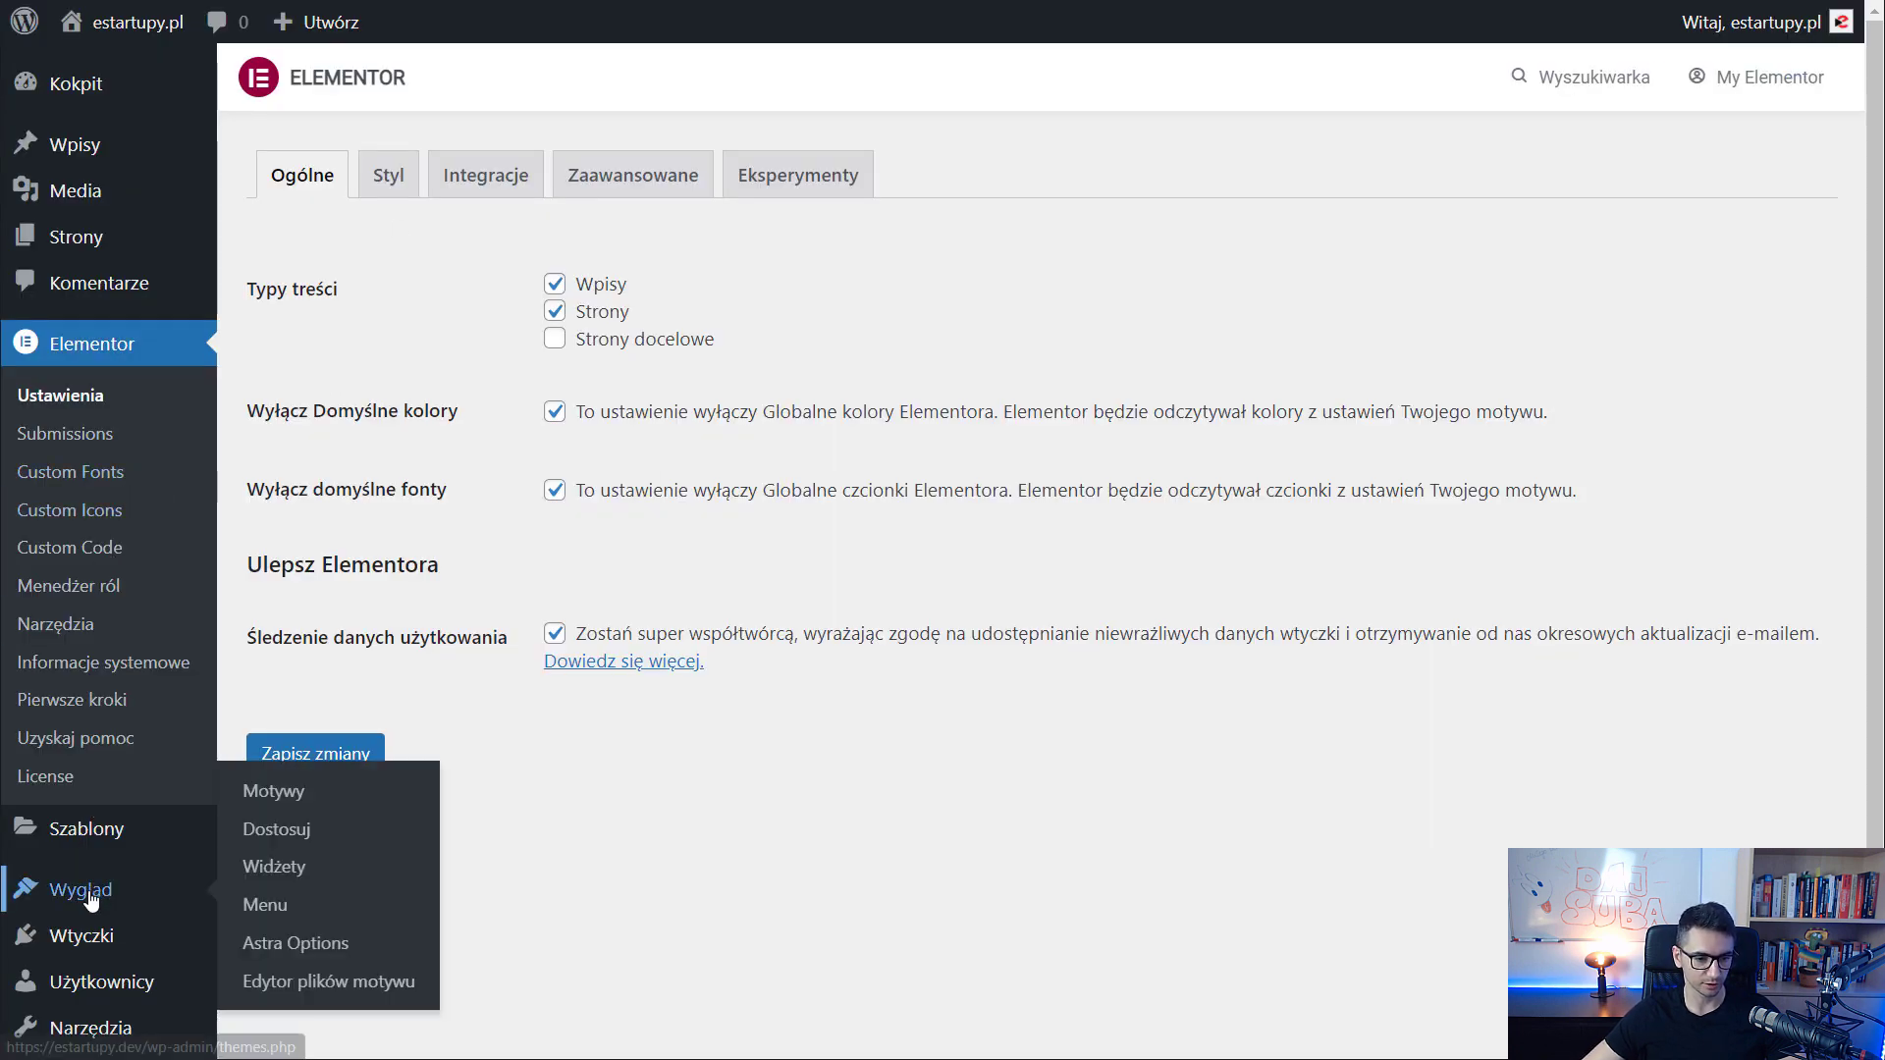
pyautogui.click(270, 791)
pyautogui.click(480, 91)
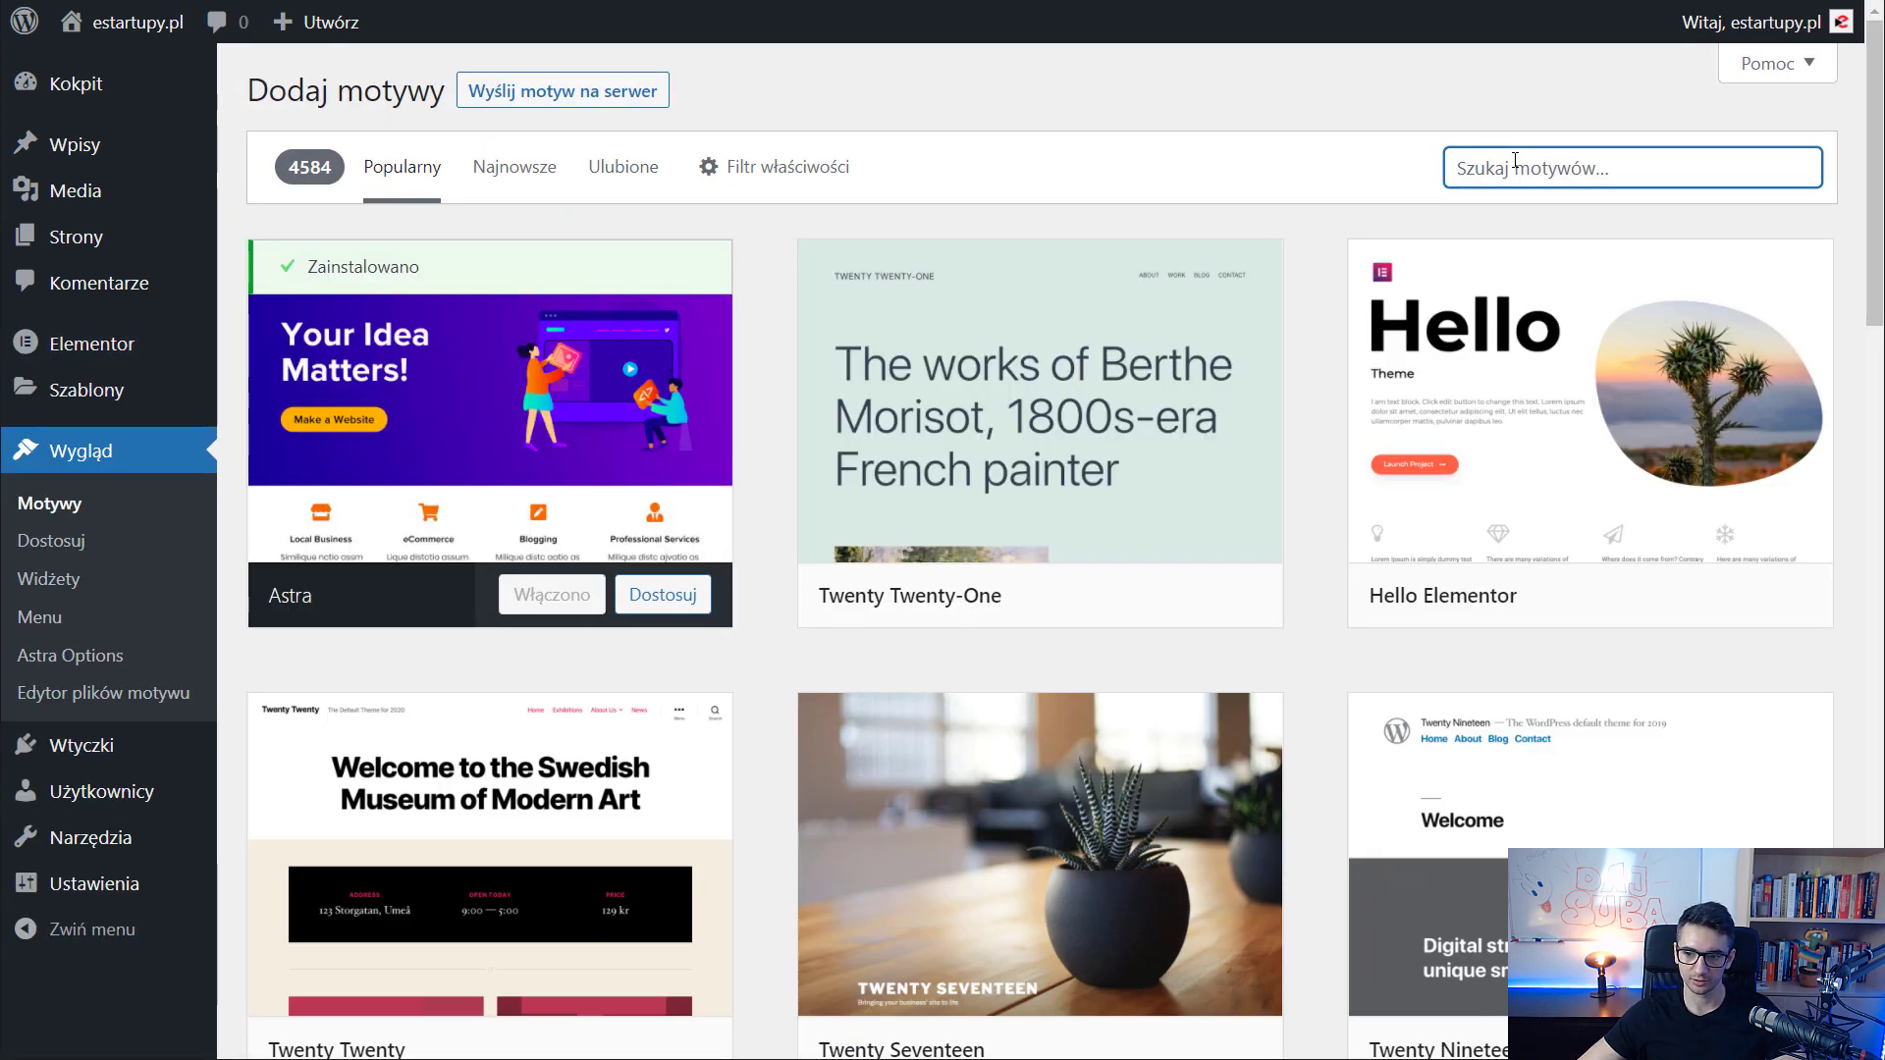
pyautogui.moveTo(1490, 381)
pyautogui.write('hello')
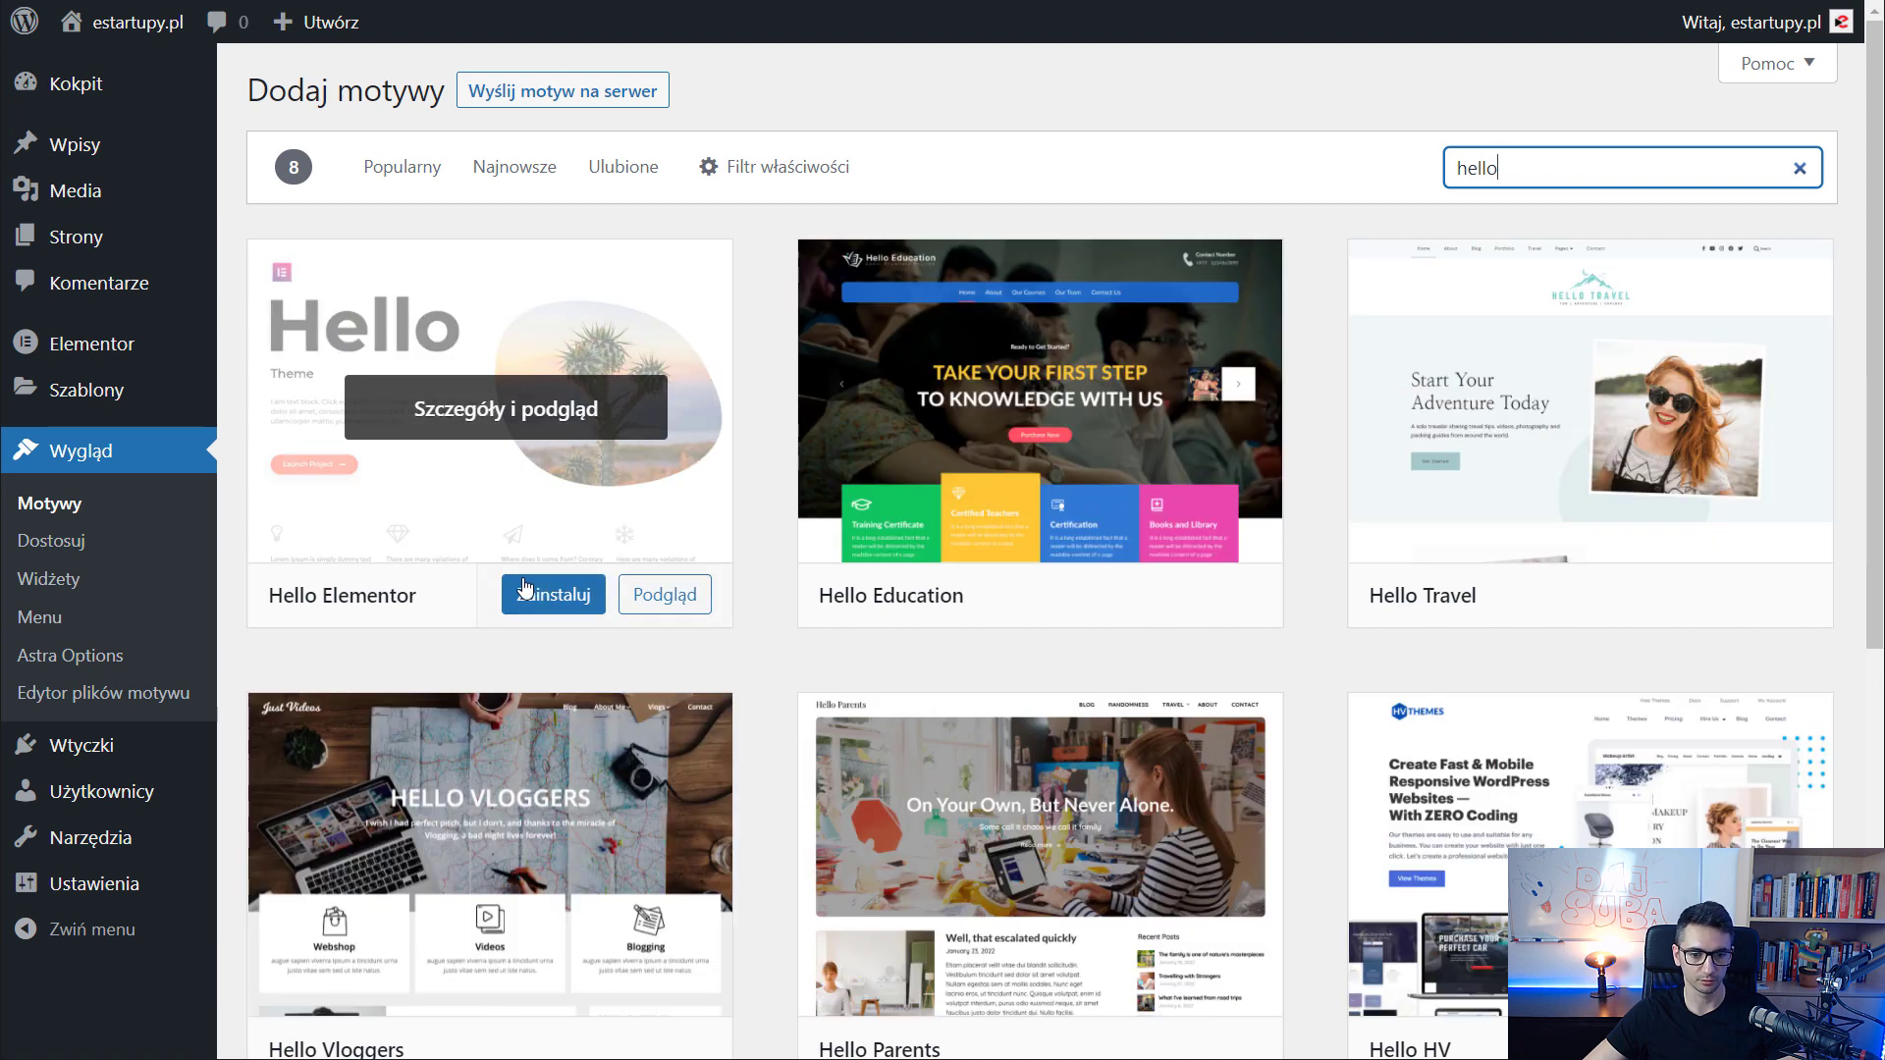
pyautogui.click(538, 598)
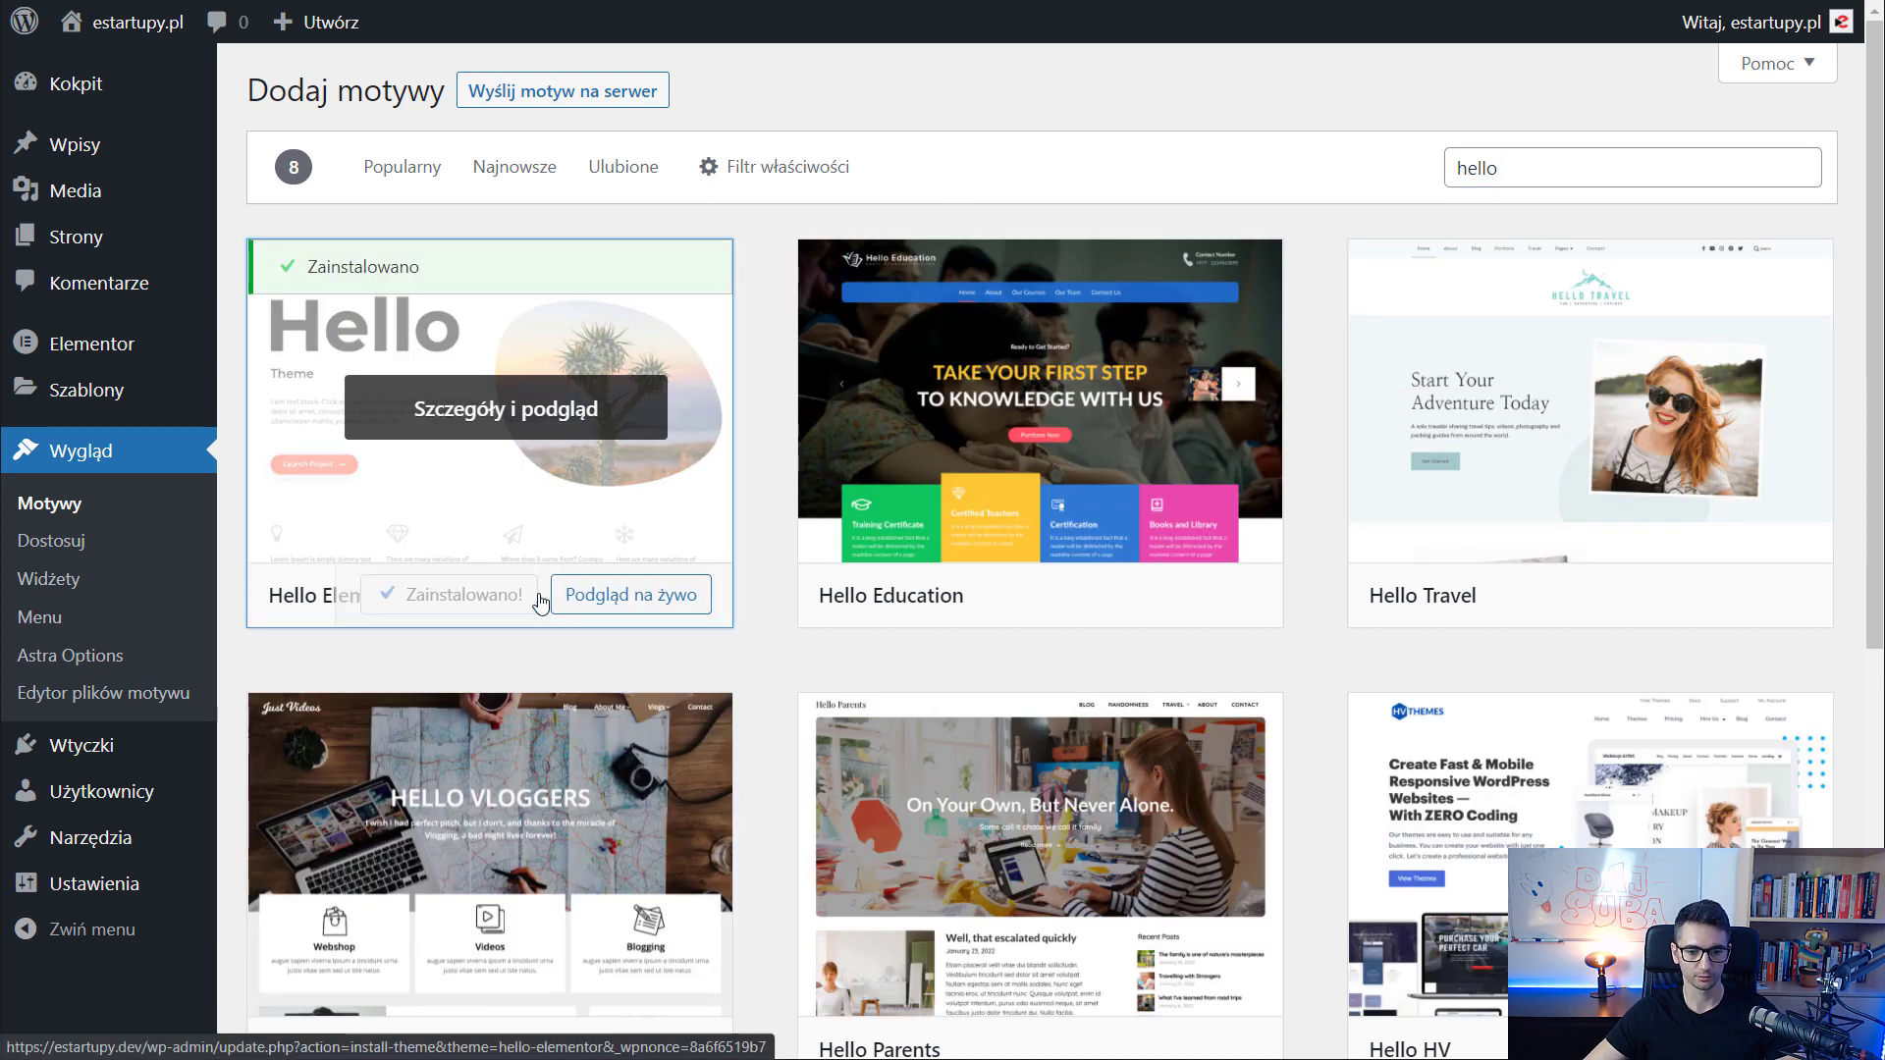
pyautogui.click(496, 603)
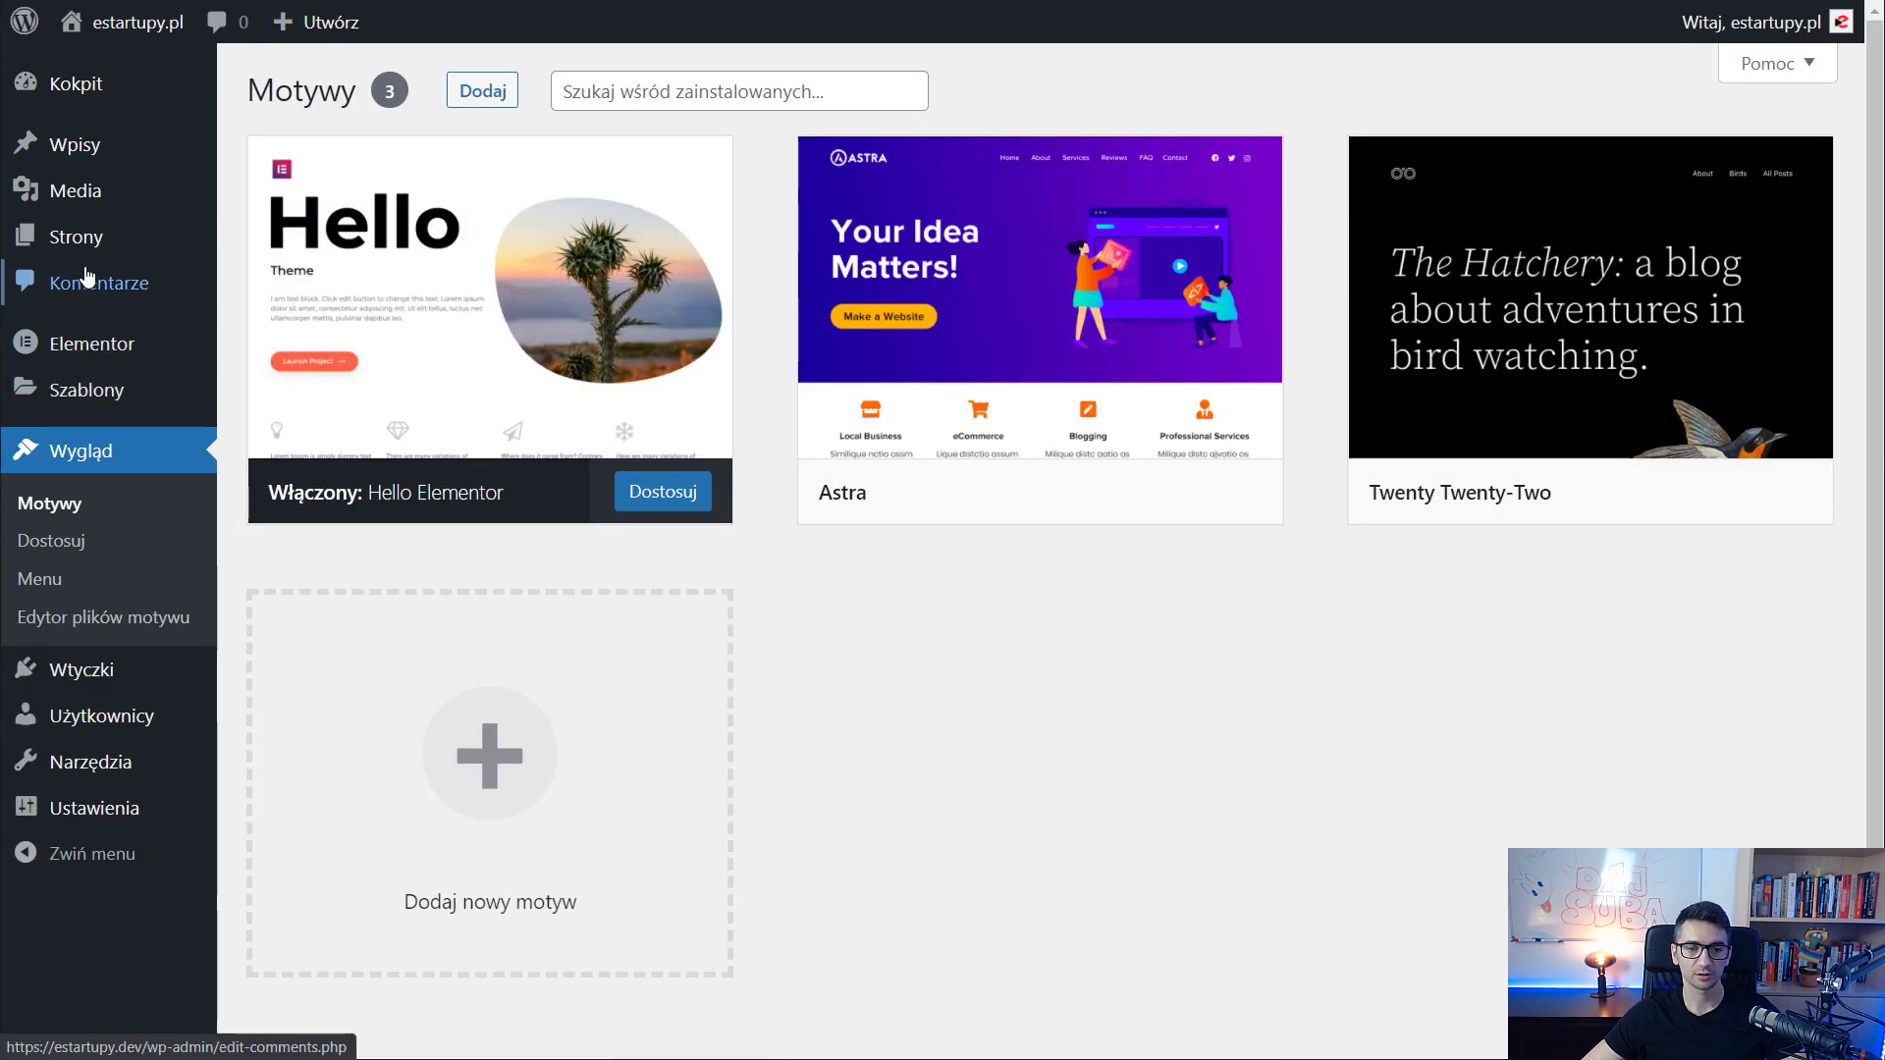
# View the published Design Template page from the list of pages
pyautogui.click(90, 250)
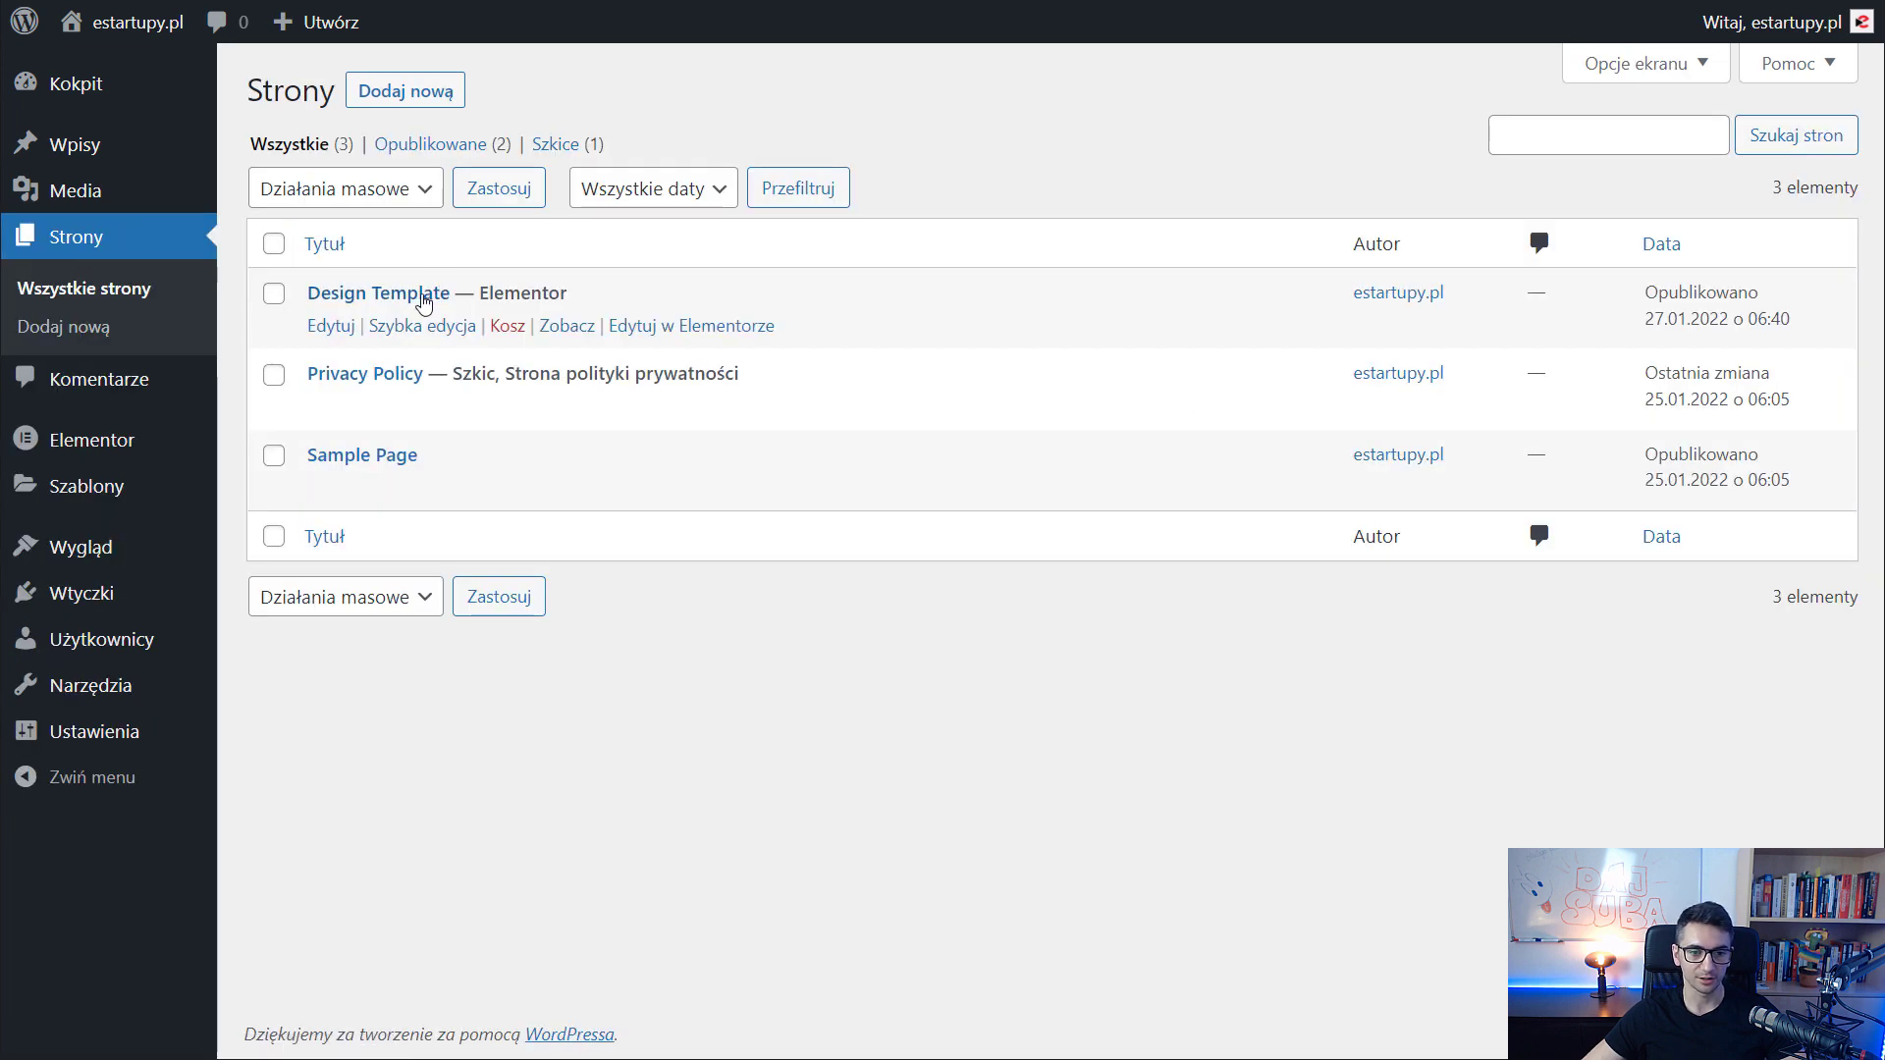
pyautogui.click(570, 330)
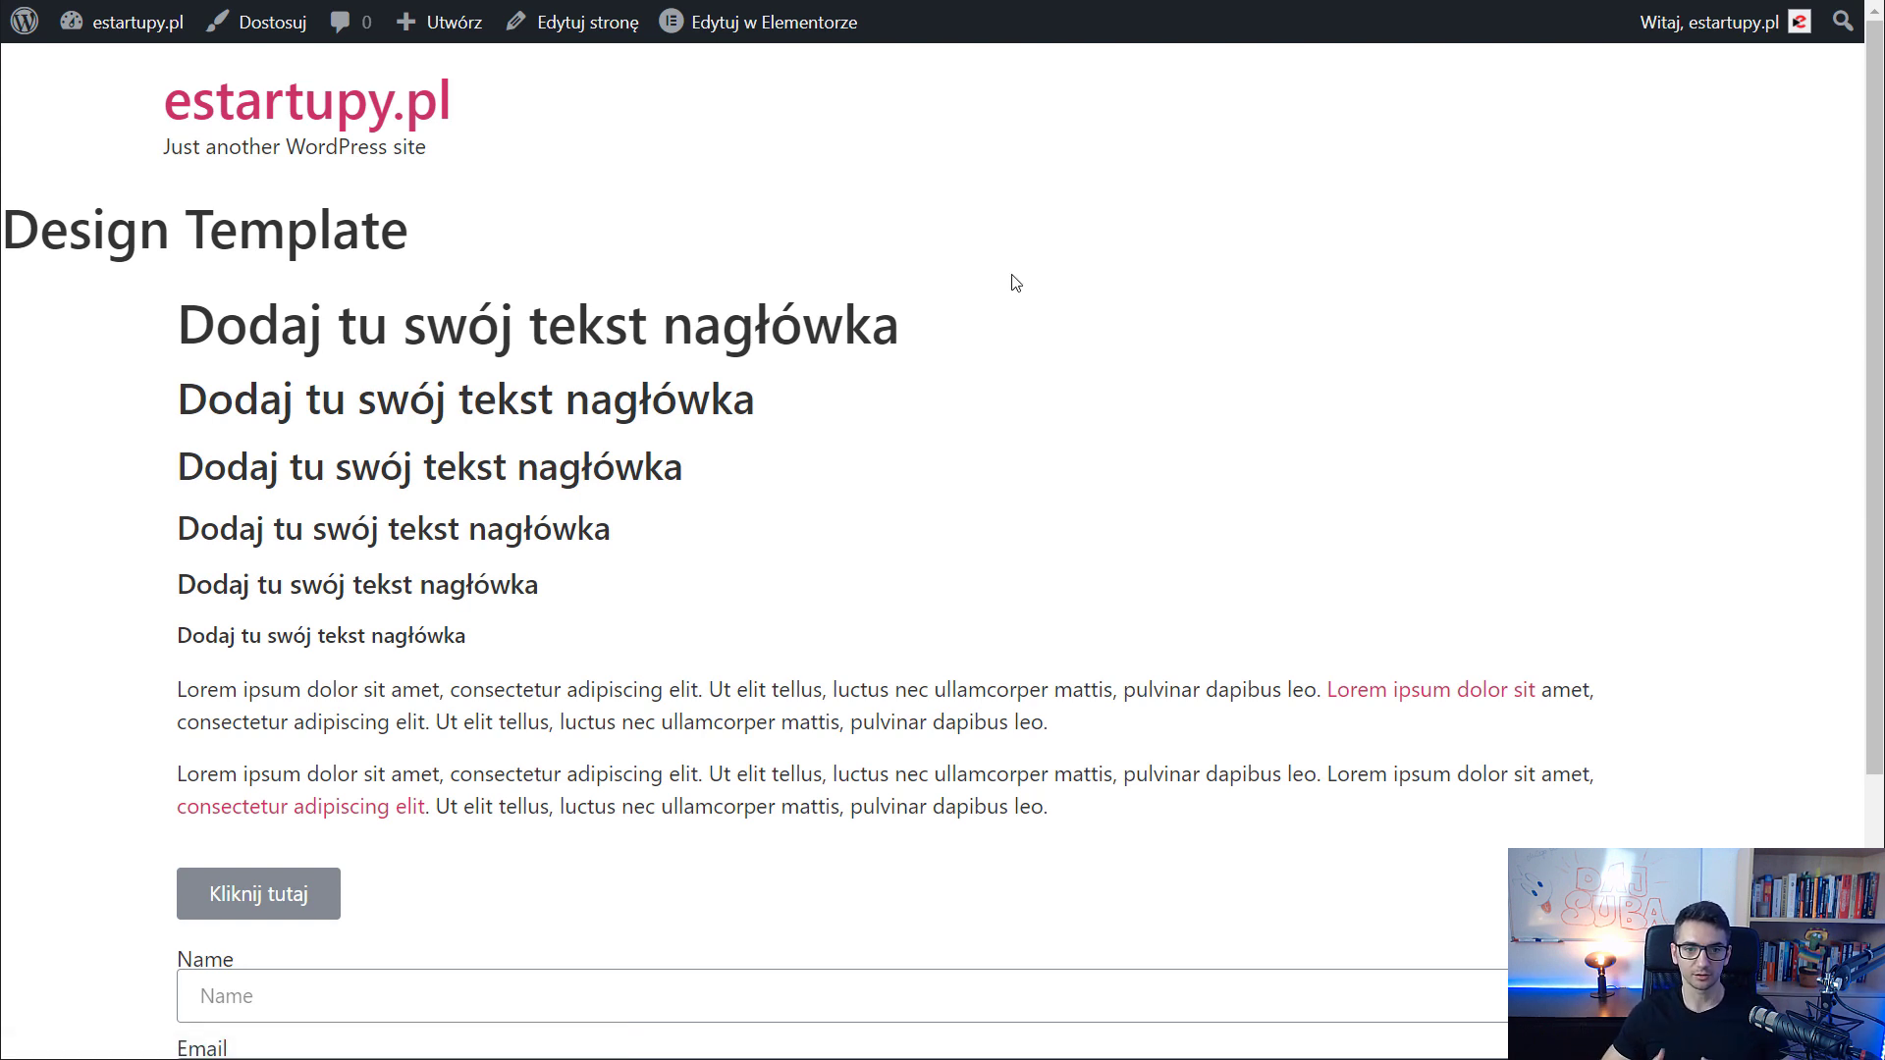
# In Elementor's general settings, uncheck the disabling of default colors and default fonts, and save the changes
pyautogui.rightClick(137, 32)
pyautogui.press('Escape')
pyautogui.click(137, 22)
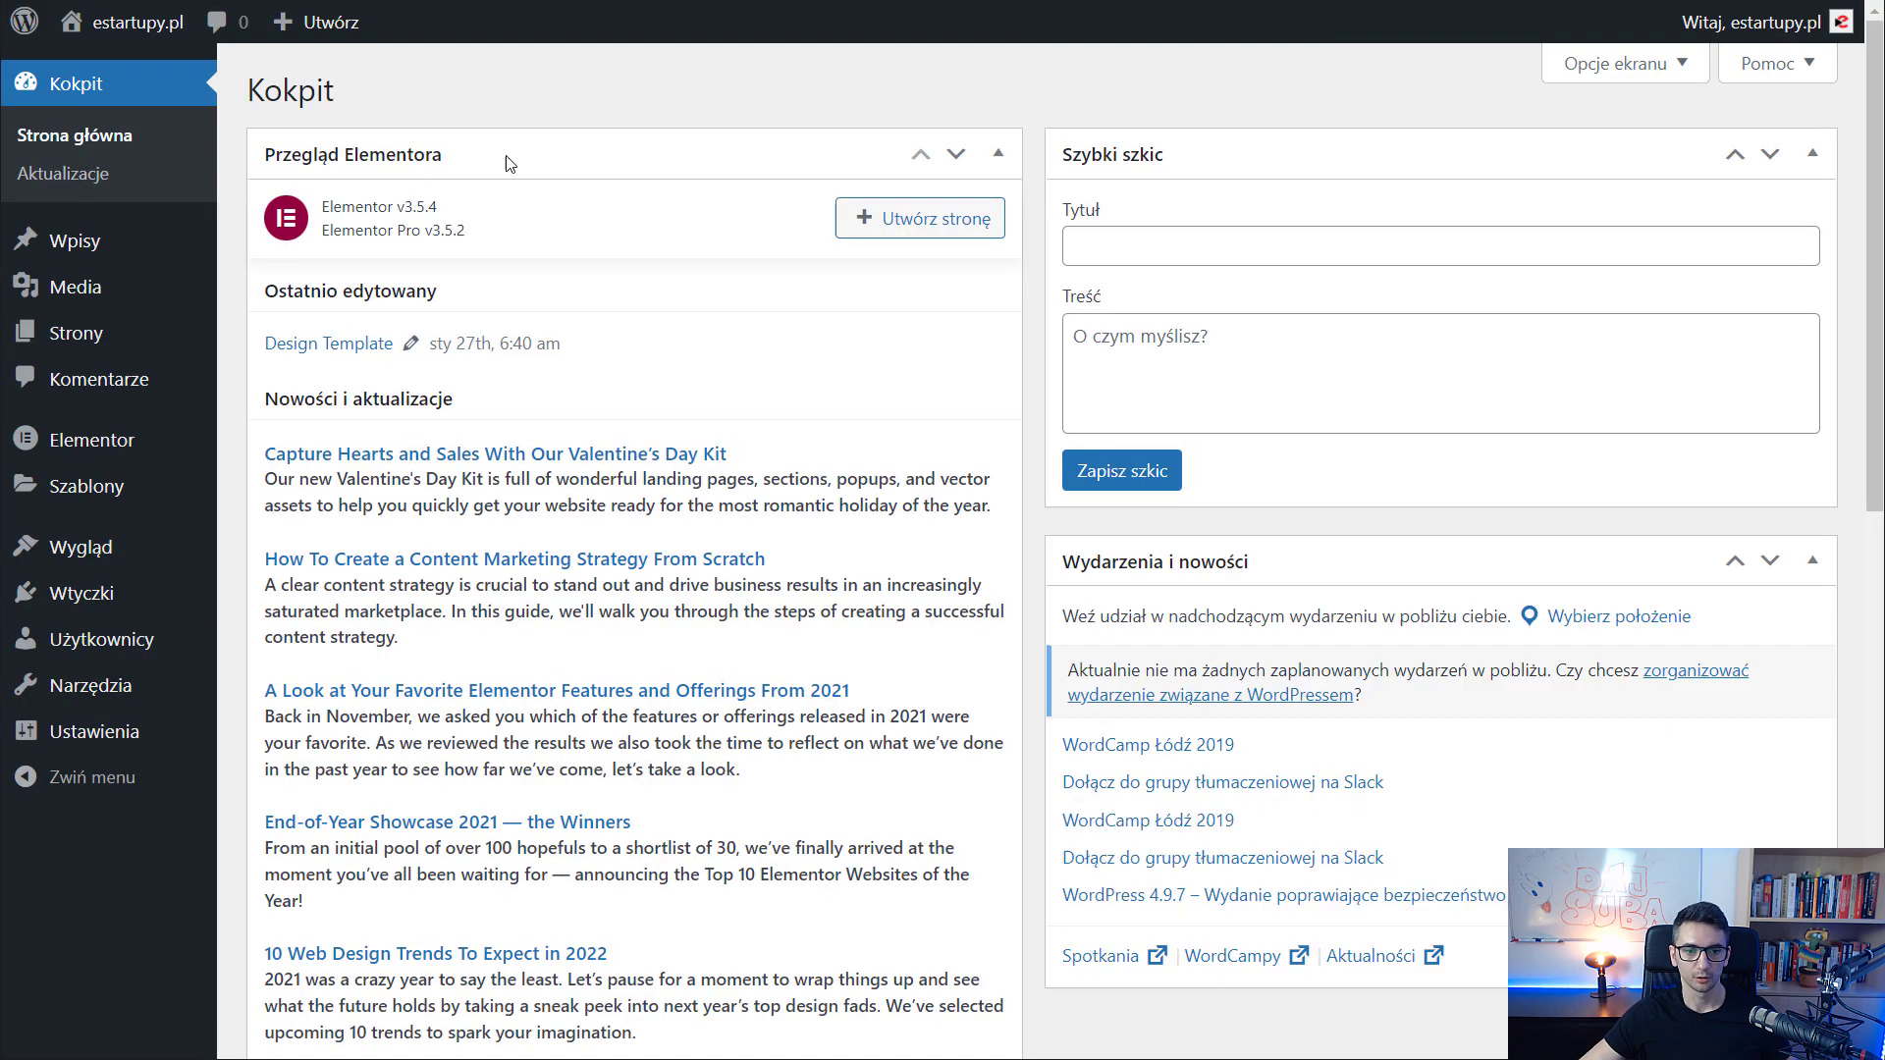
pyautogui.click(77, 444)
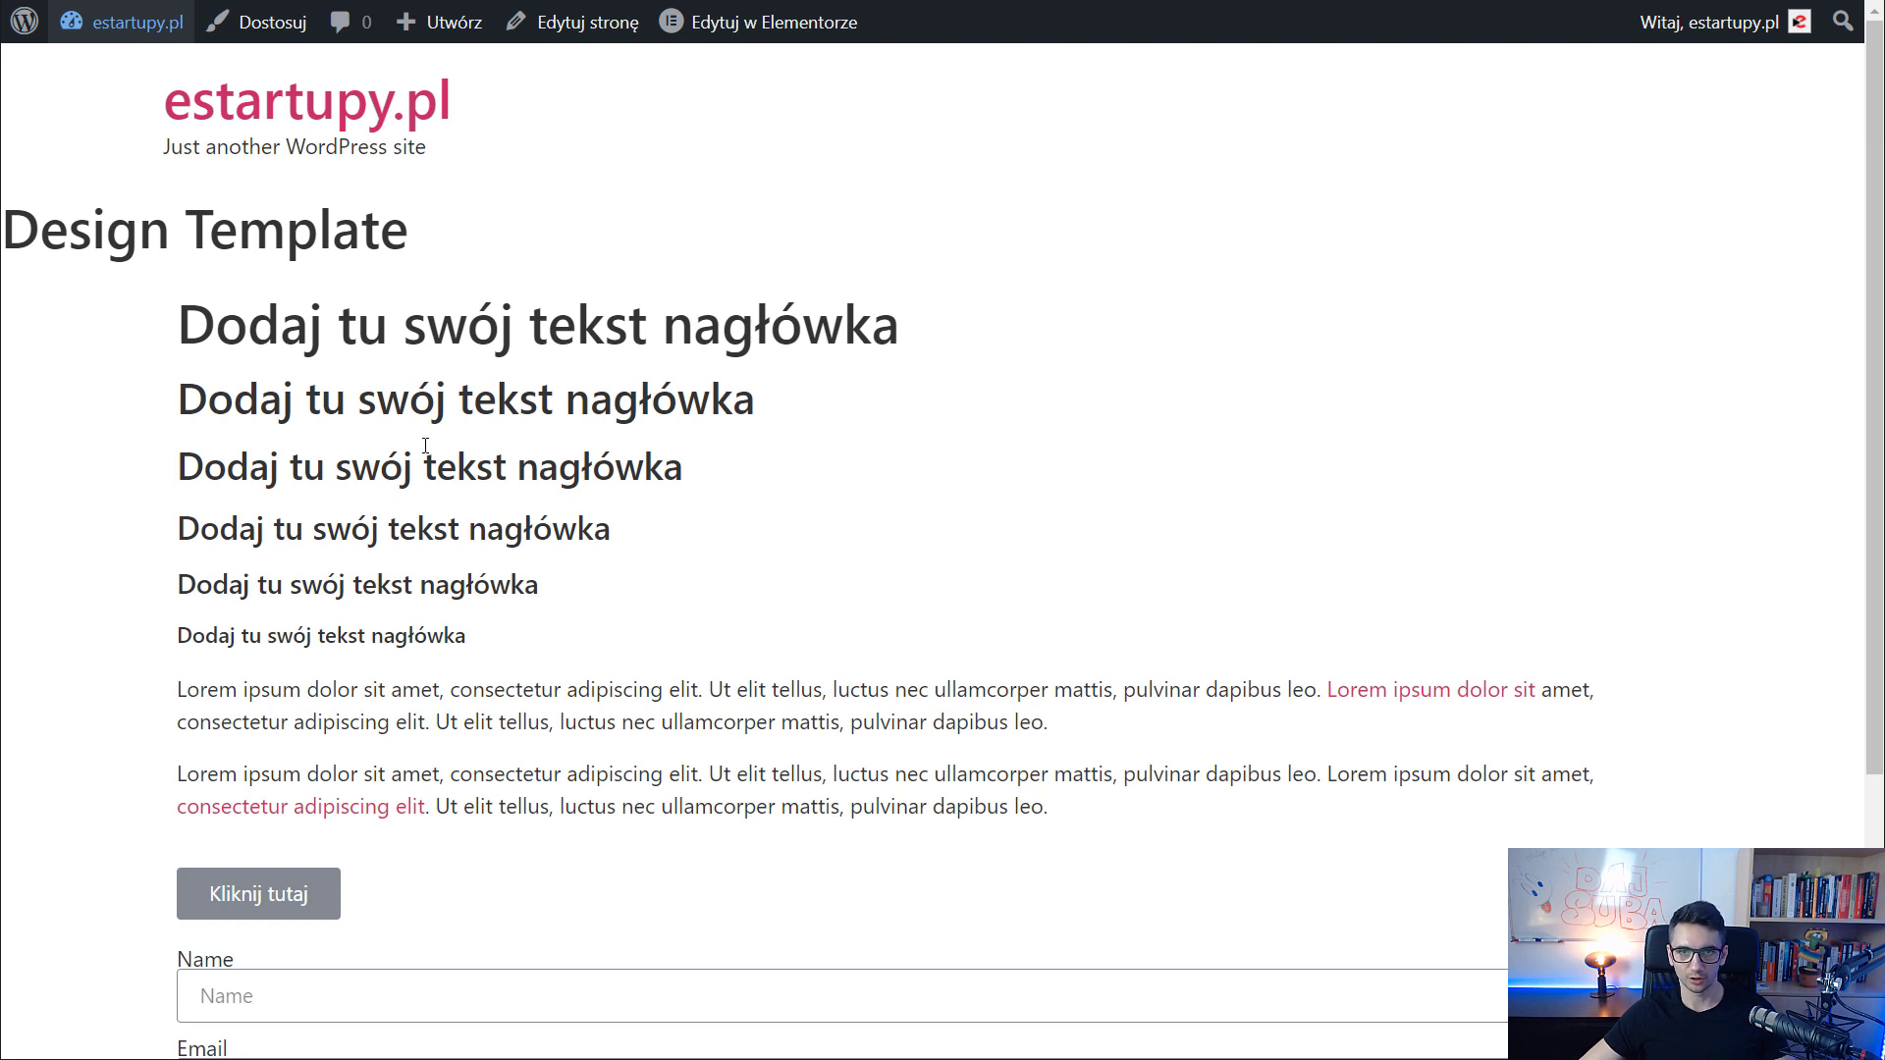
pyautogui.click(272, 38)
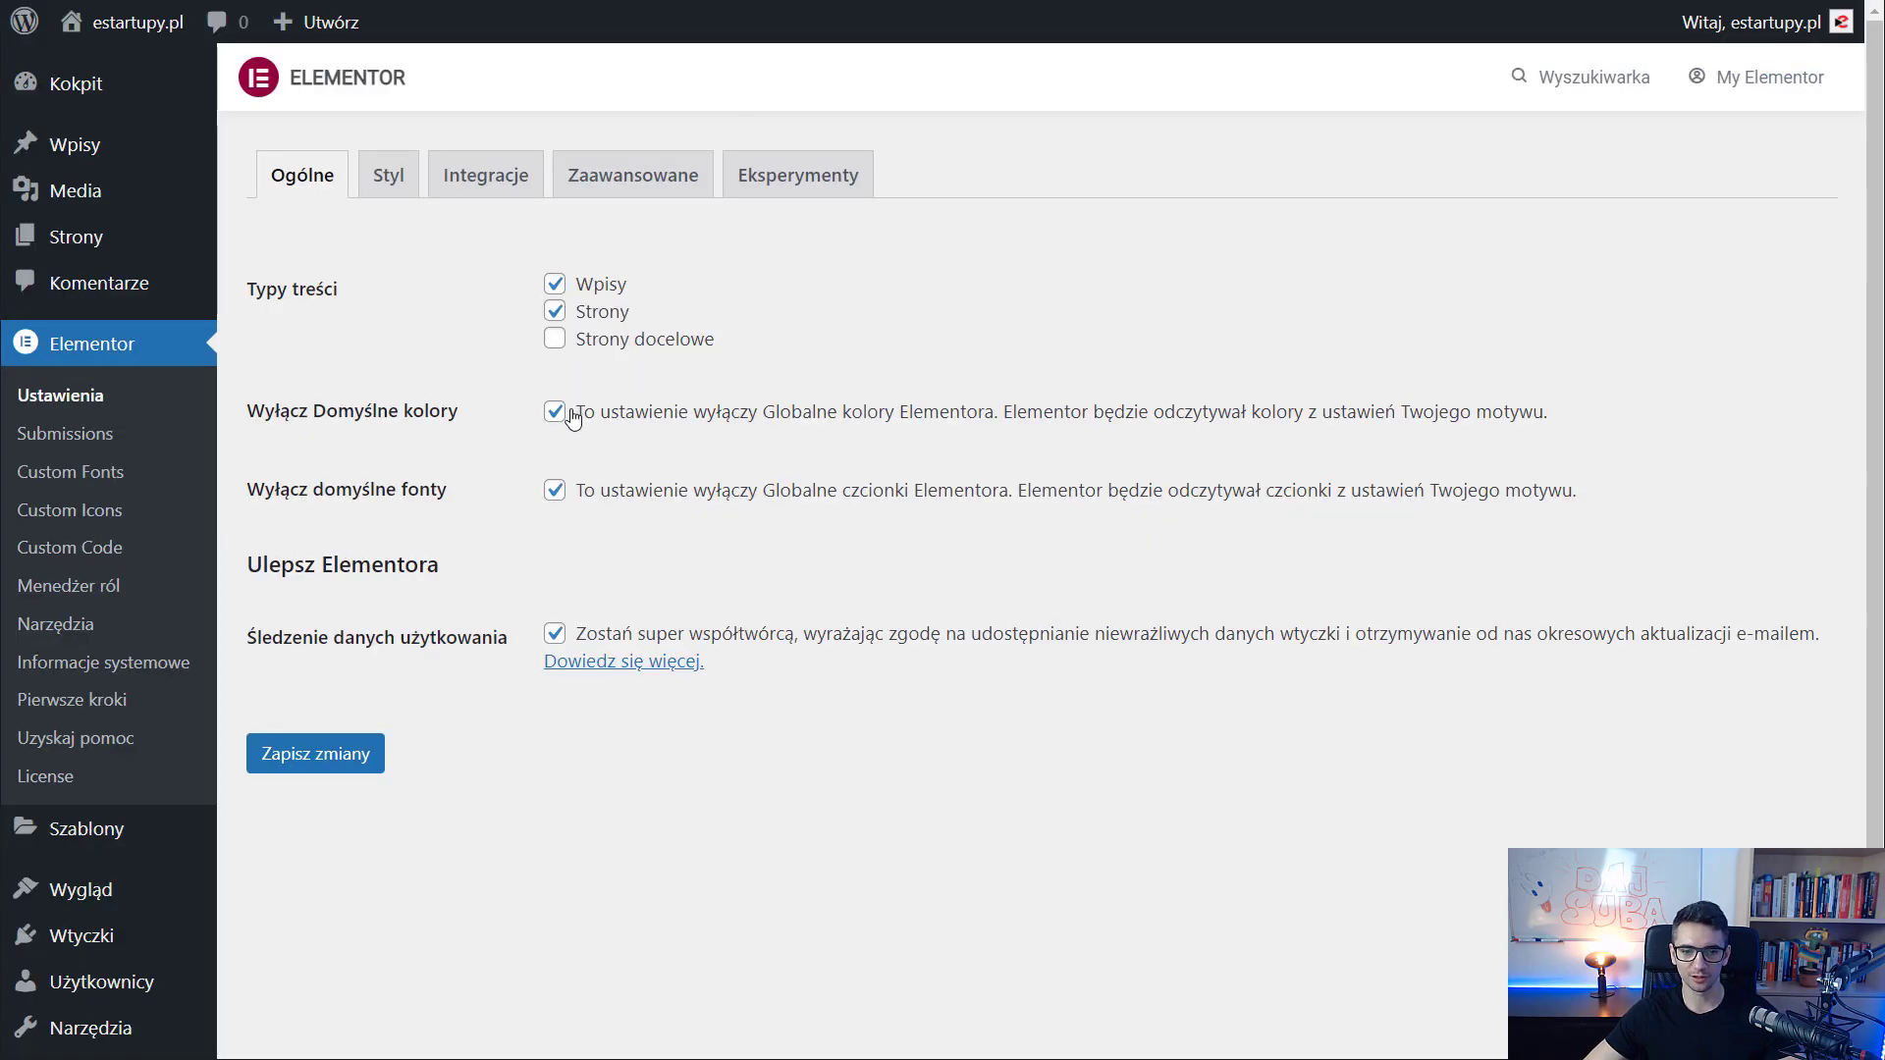
pyautogui.click(560, 412)
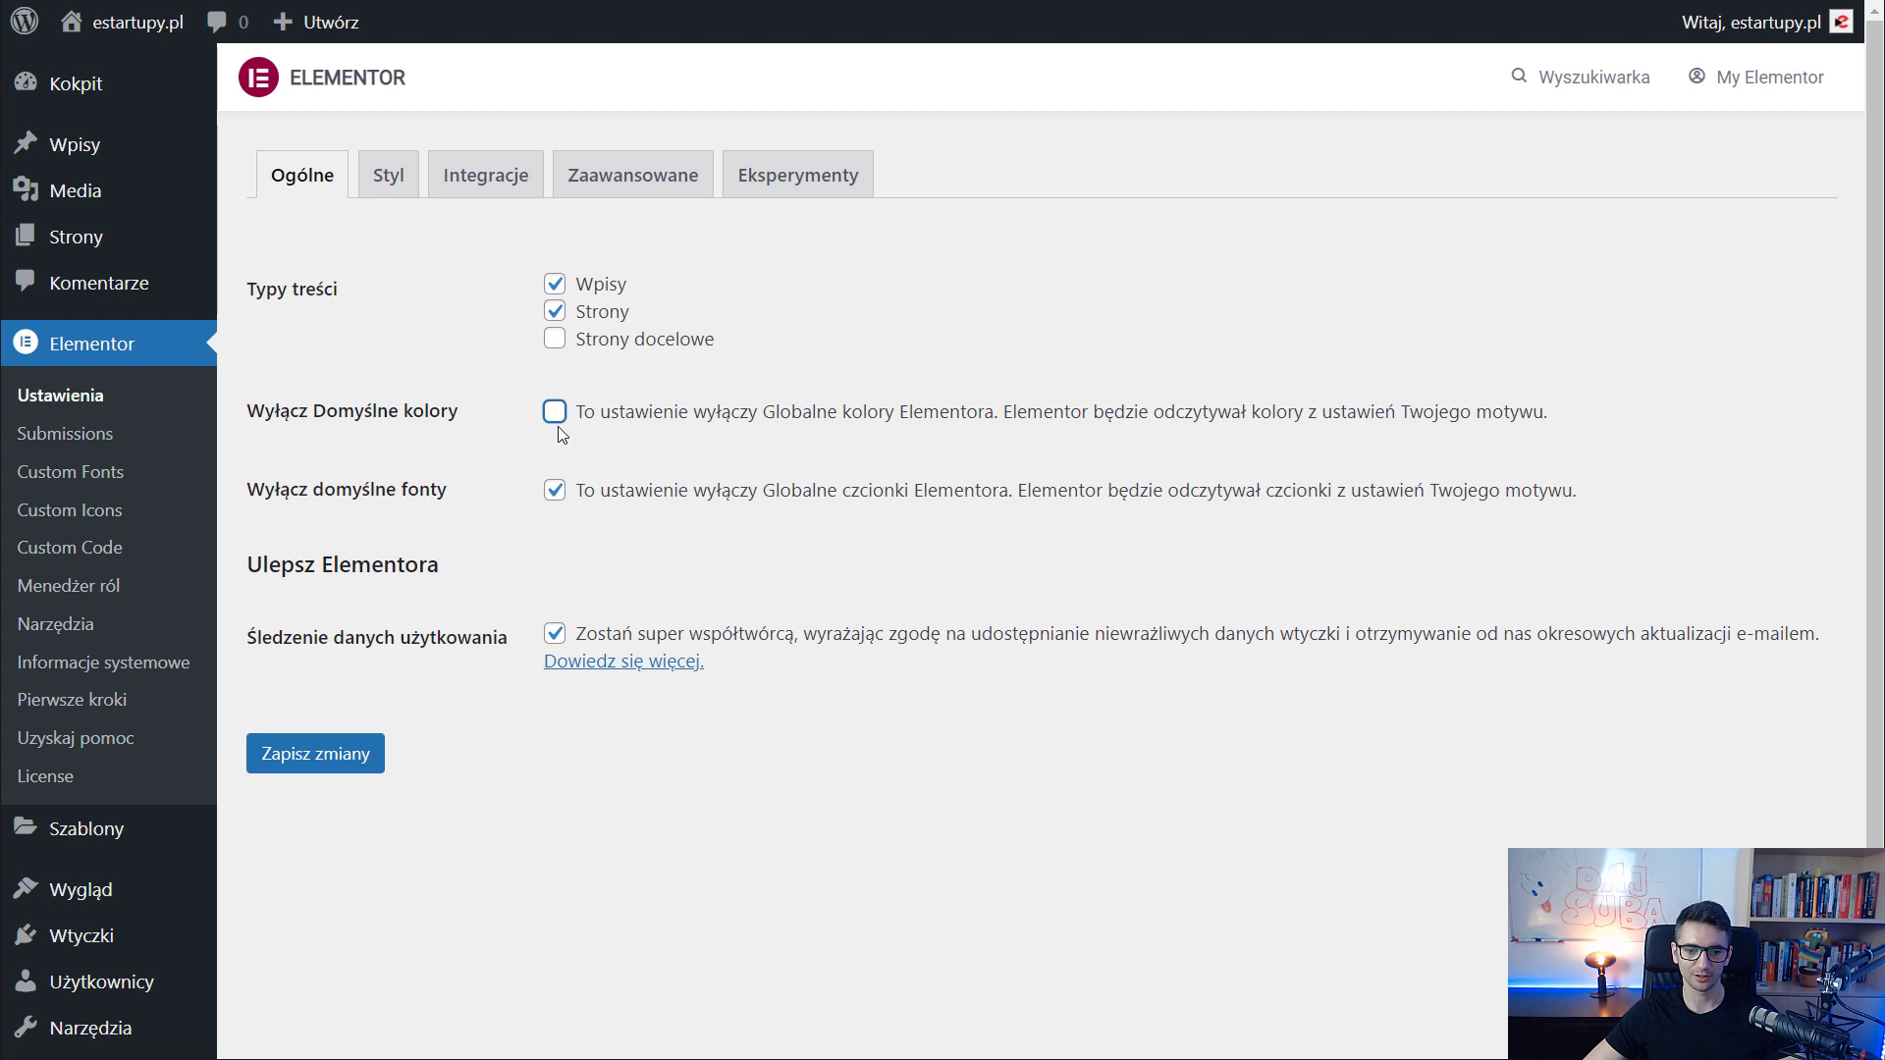
pyautogui.click(555, 491)
pyautogui.click(303, 761)
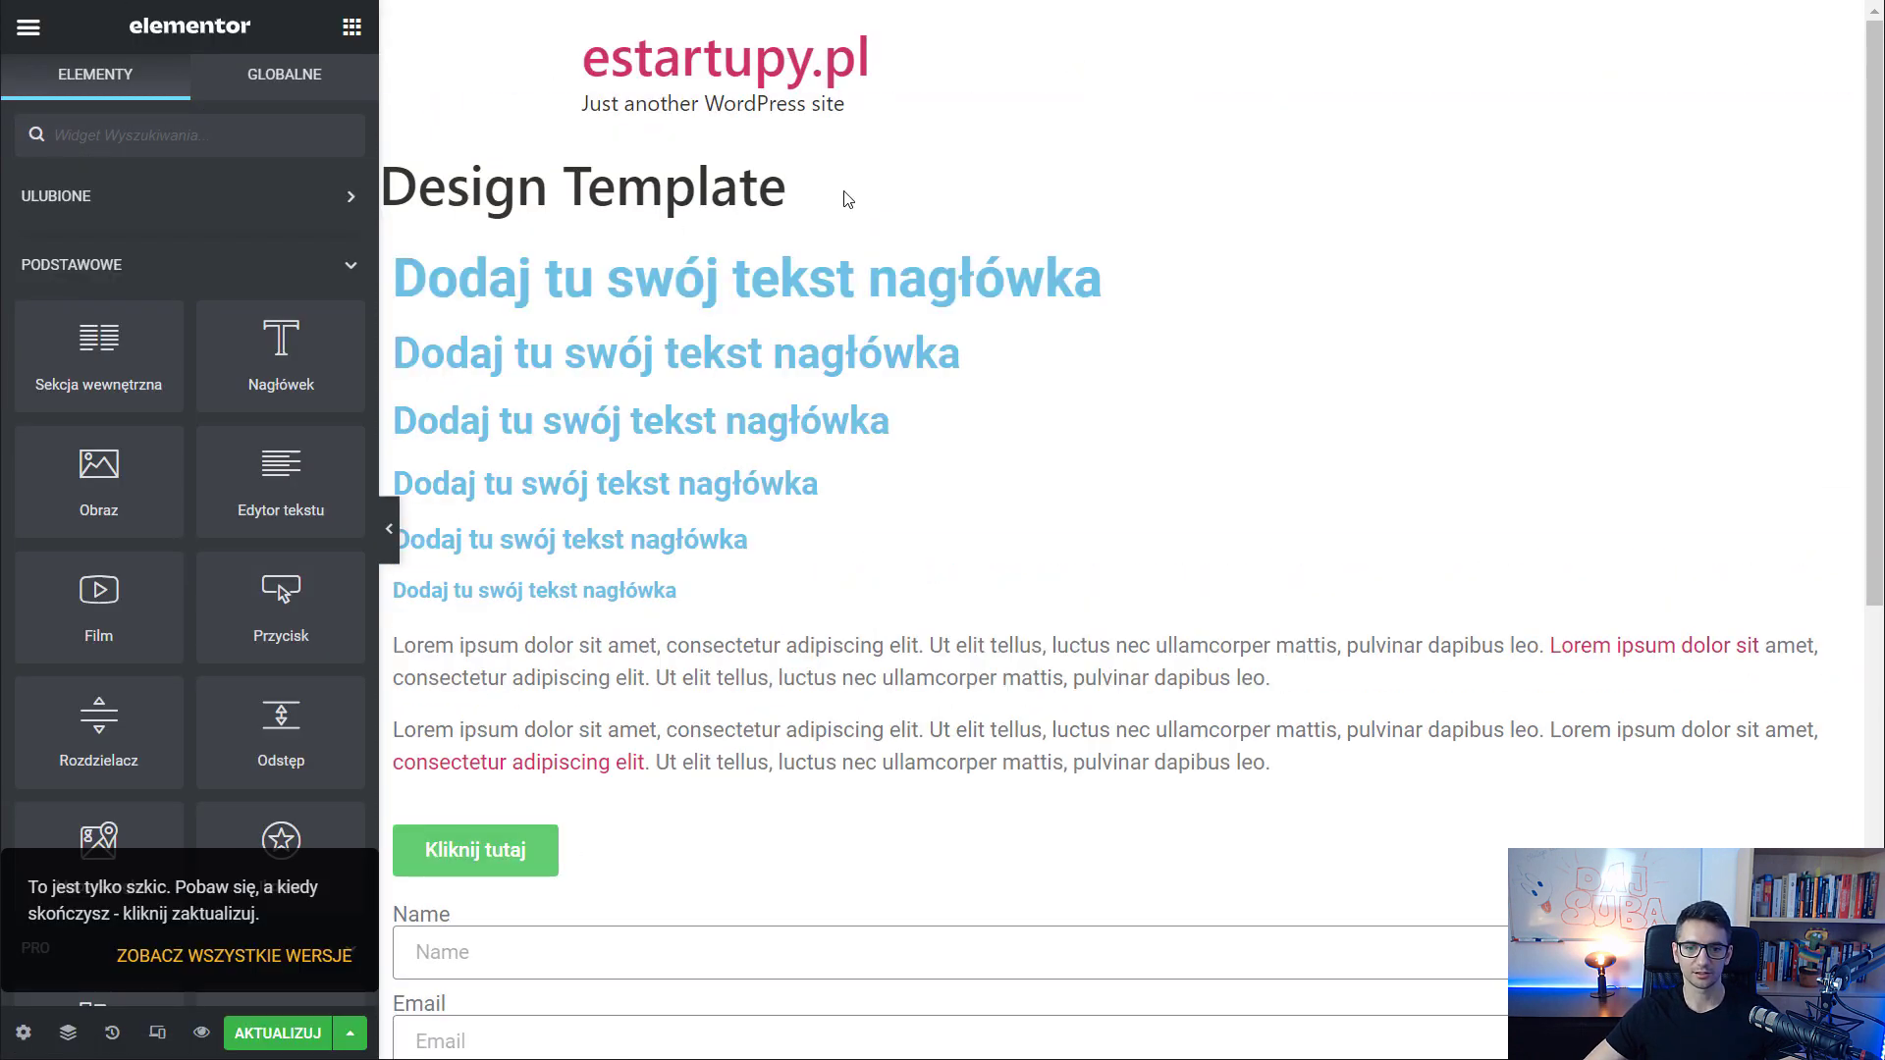
# In the Elementor editor, inspect the settings of the page's section and its H2 heading
pyautogui.click(1121, 223)
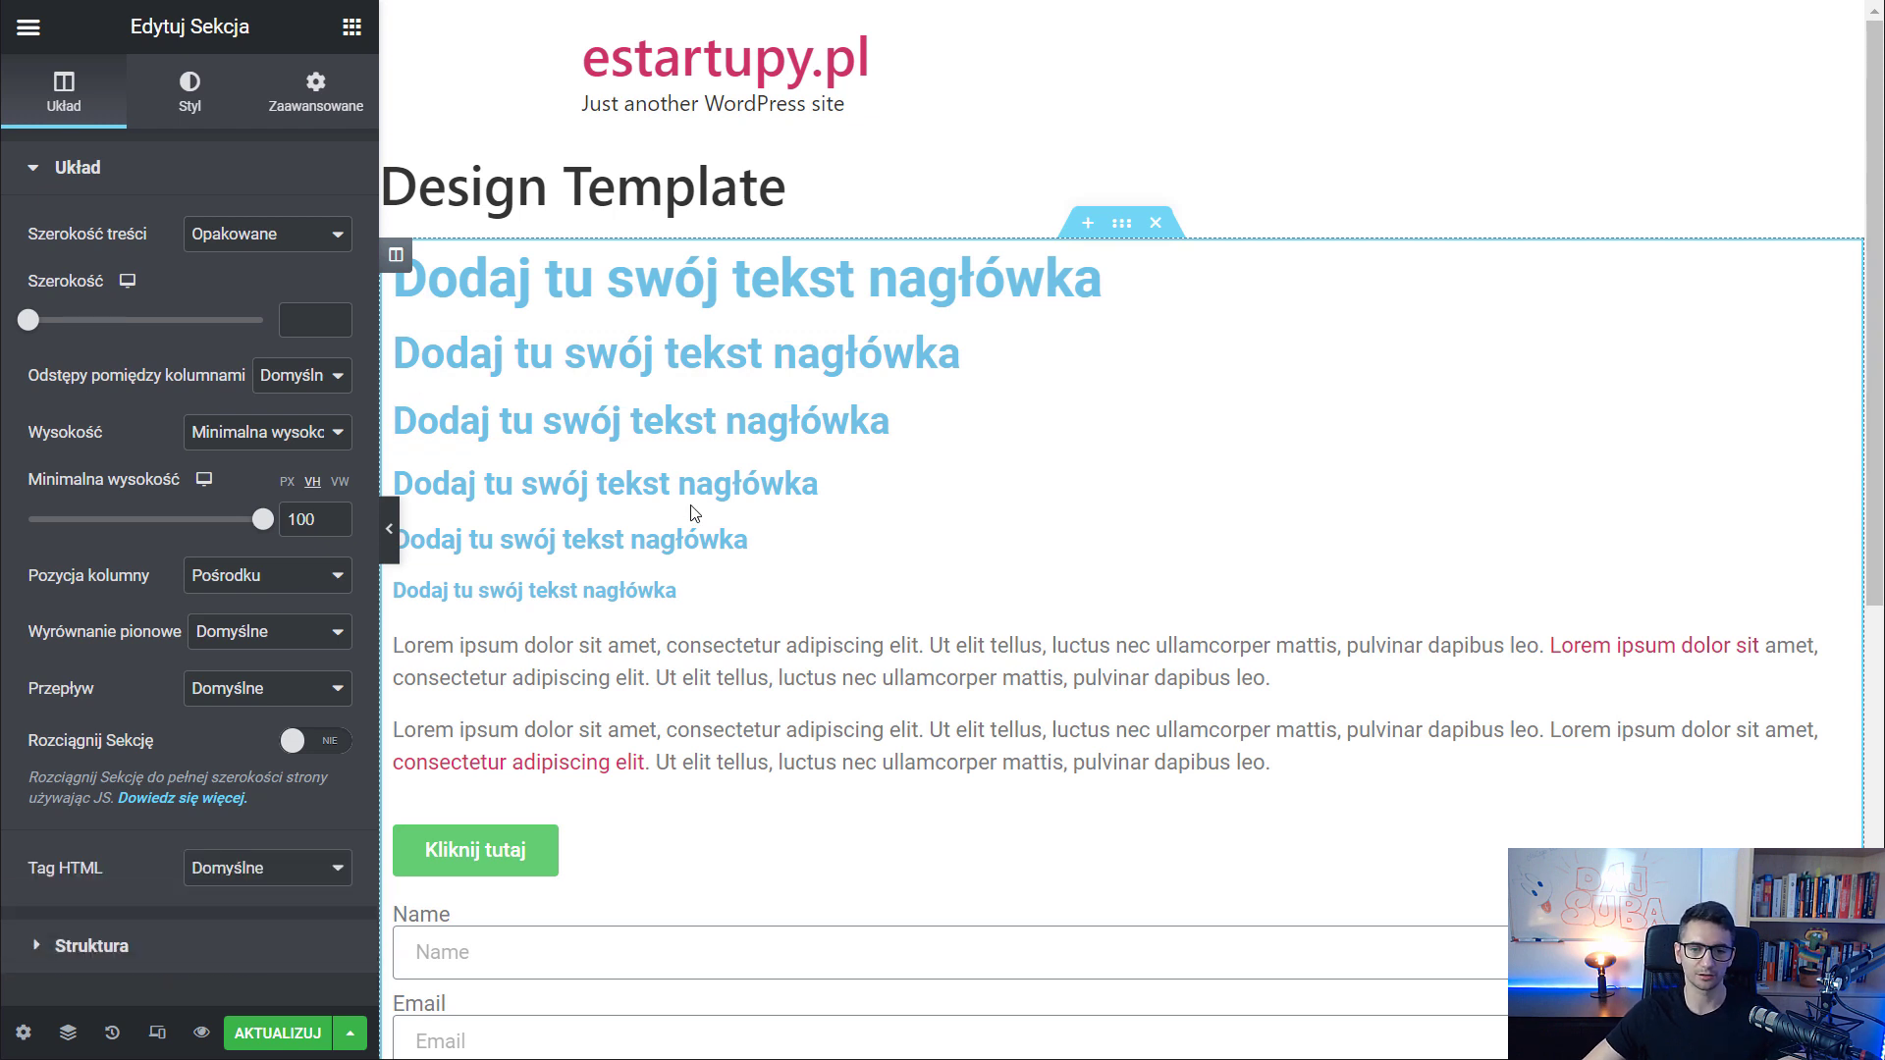
pyautogui.click(742, 376)
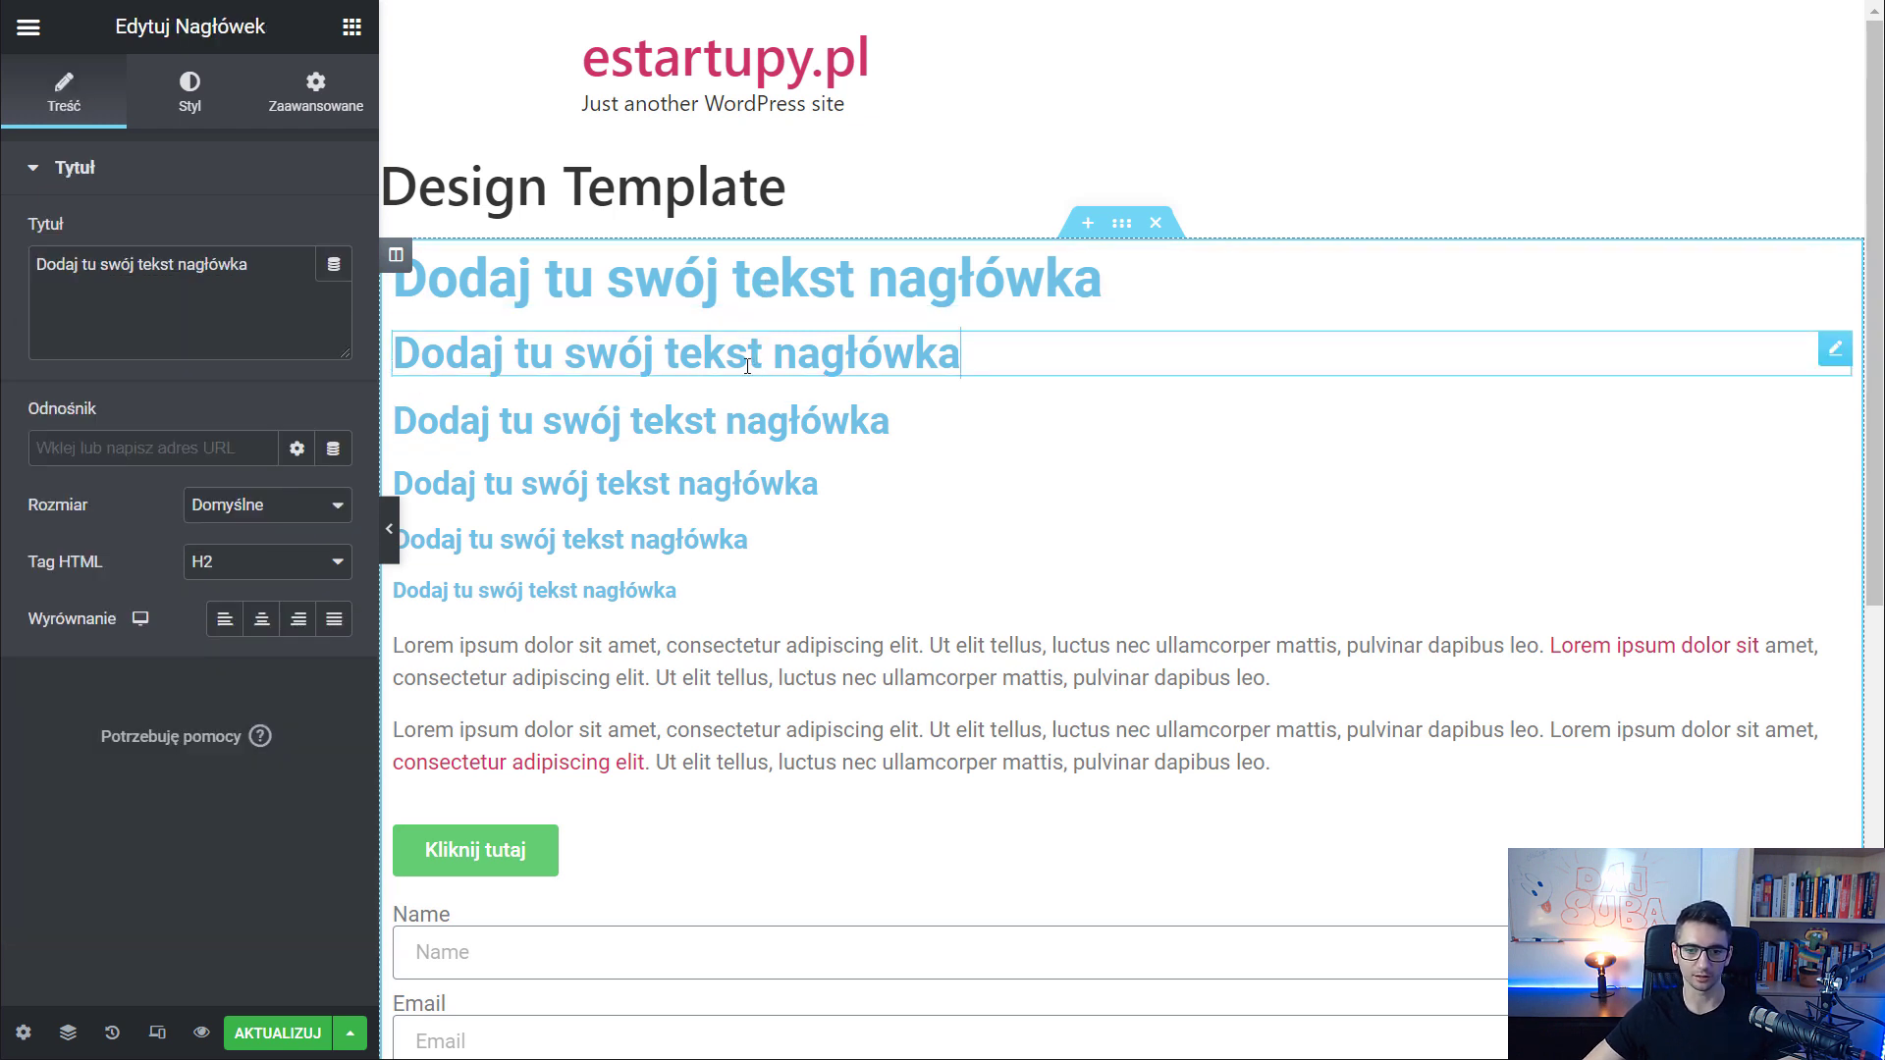
pyautogui.click(655, 175)
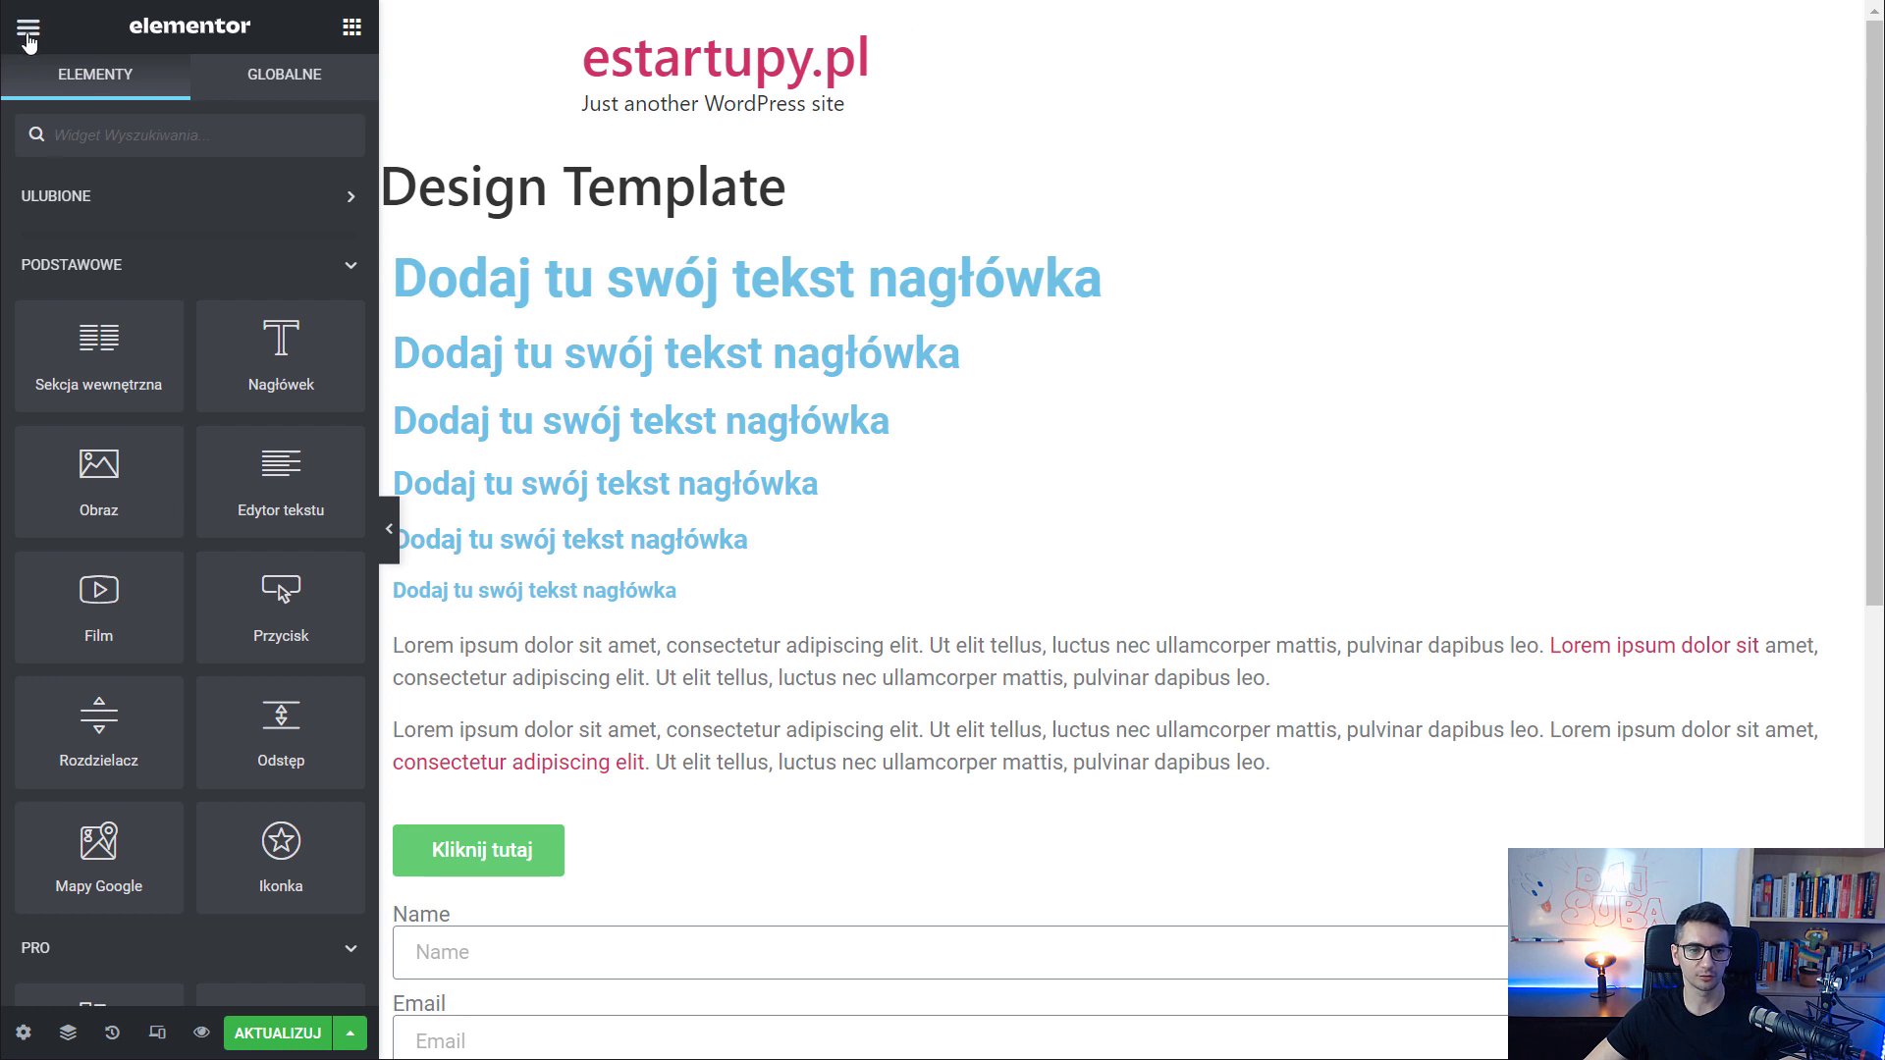
# Open Elementor's site settings for the Design Template page
pyautogui.click(28, 38)
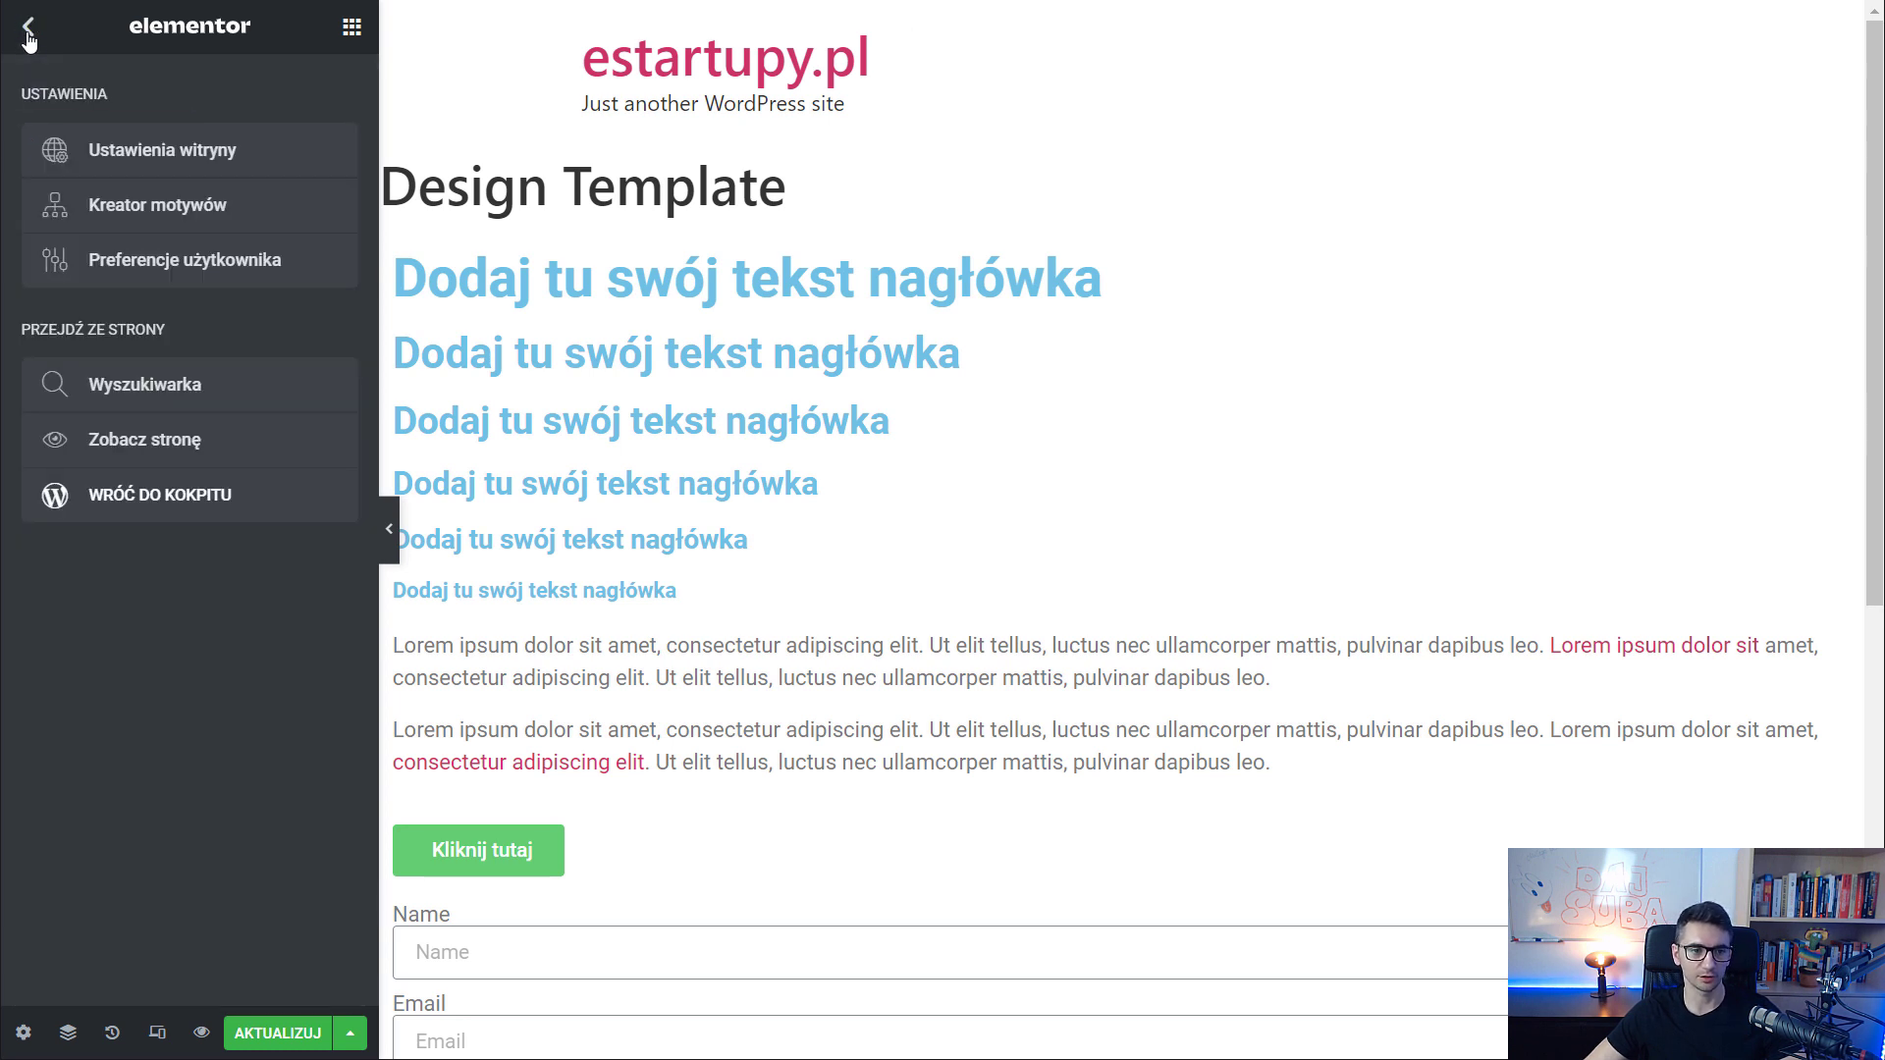
pyautogui.click(29, 36)
pyautogui.click(32, 34)
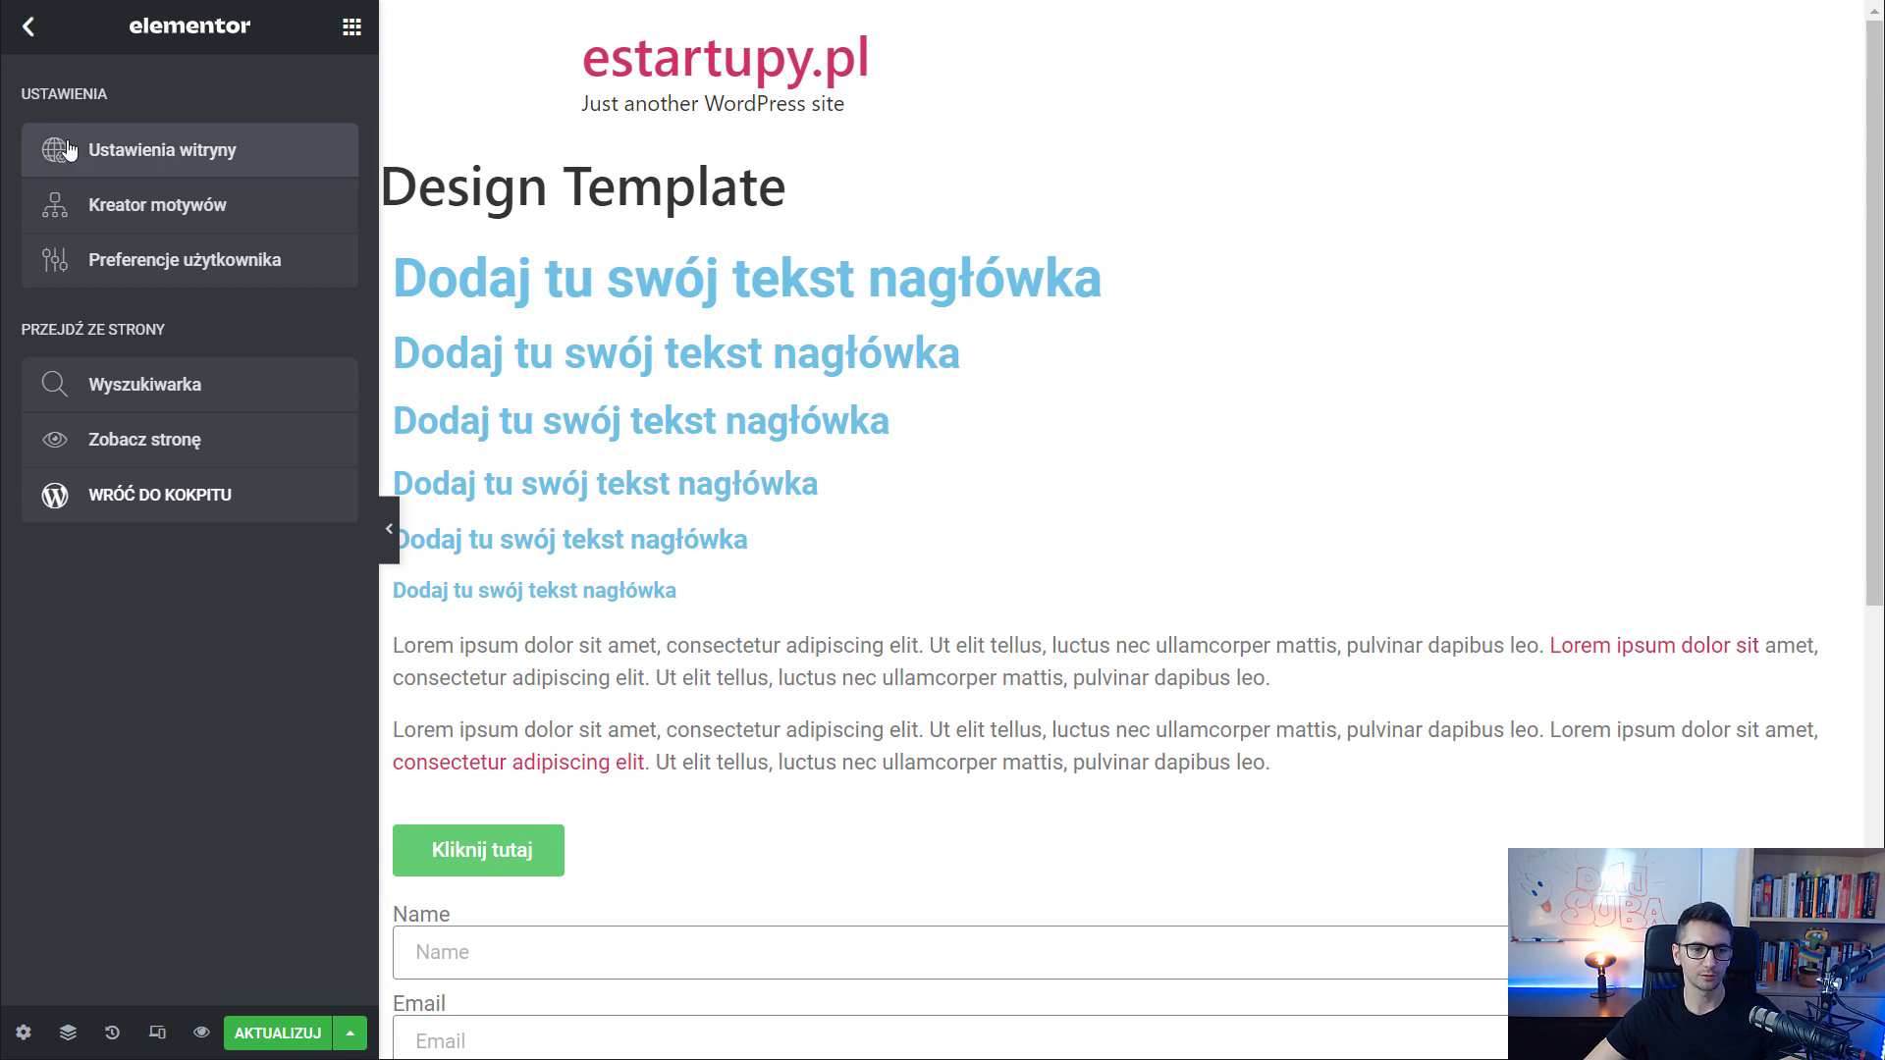
pyautogui.click(180, 158)
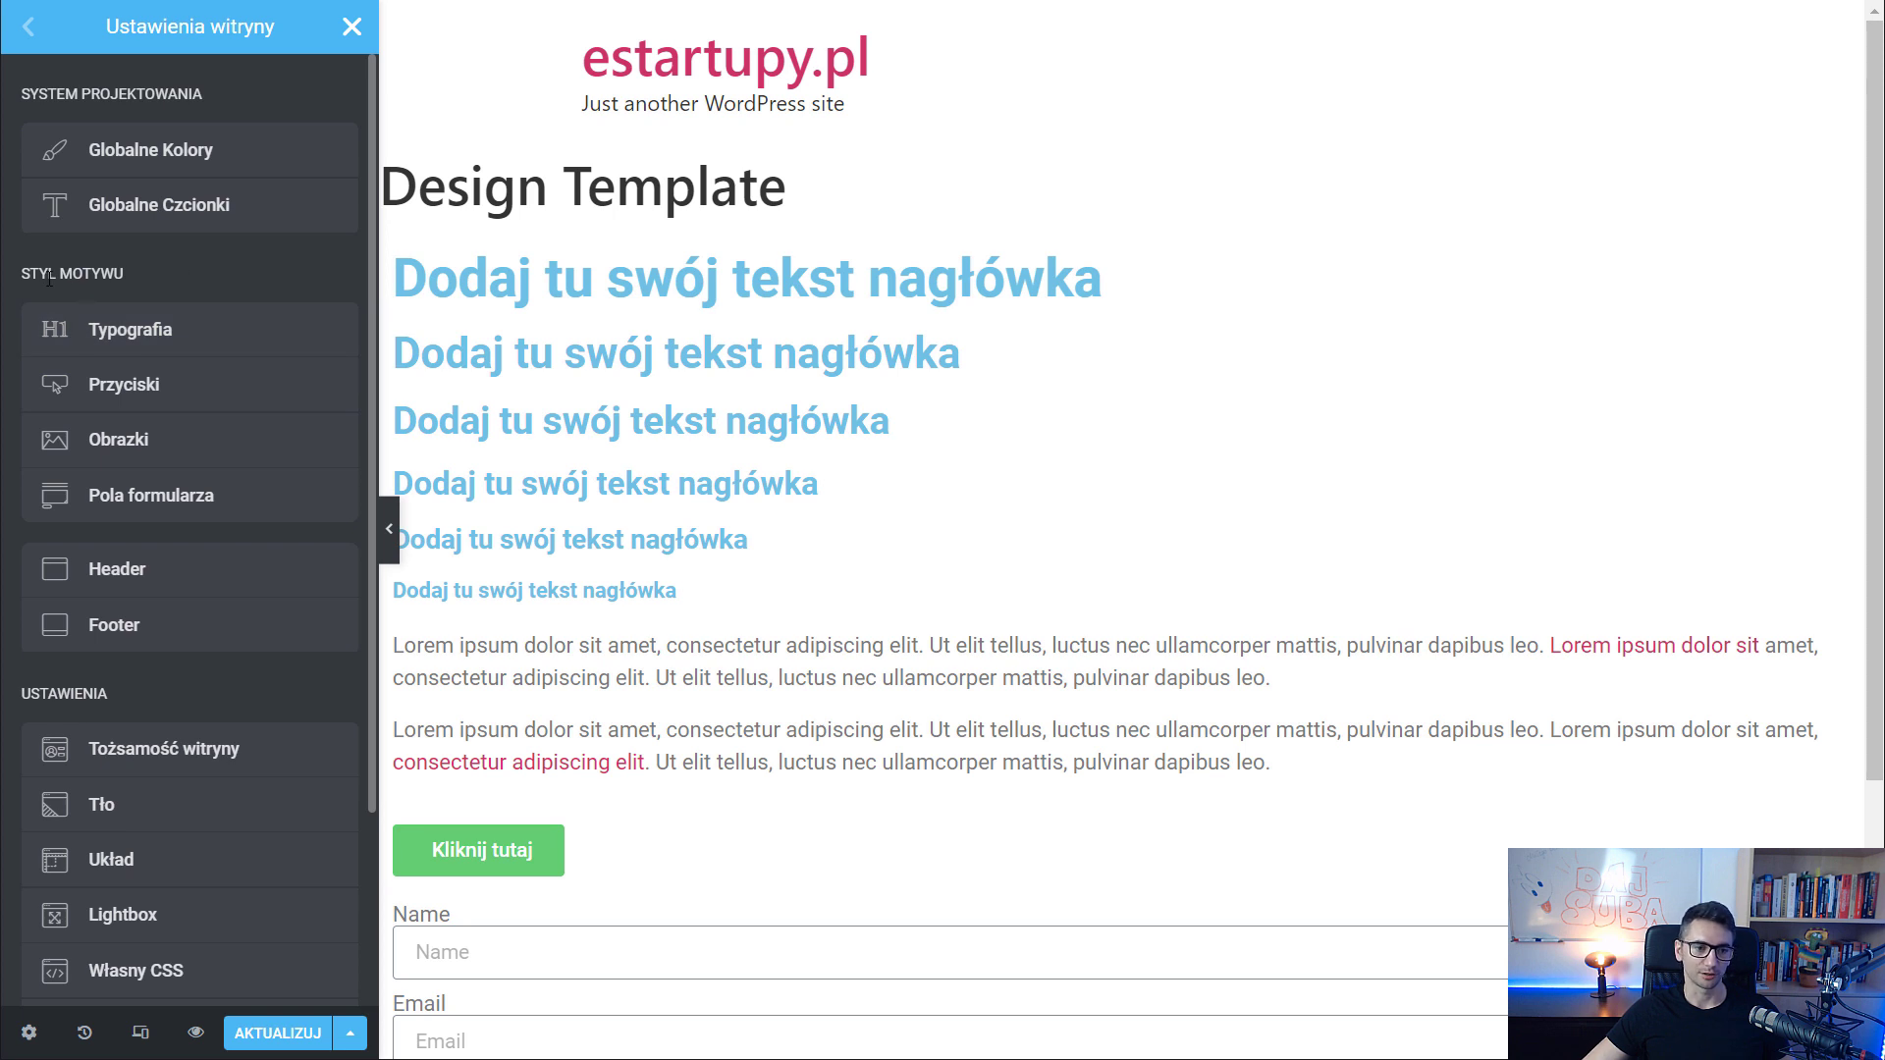
# Examine the theme style and design system groups in the site settings, along with the page title and the form
pyautogui.moveTo(21, 273); pyautogui.dragTo(126, 269)
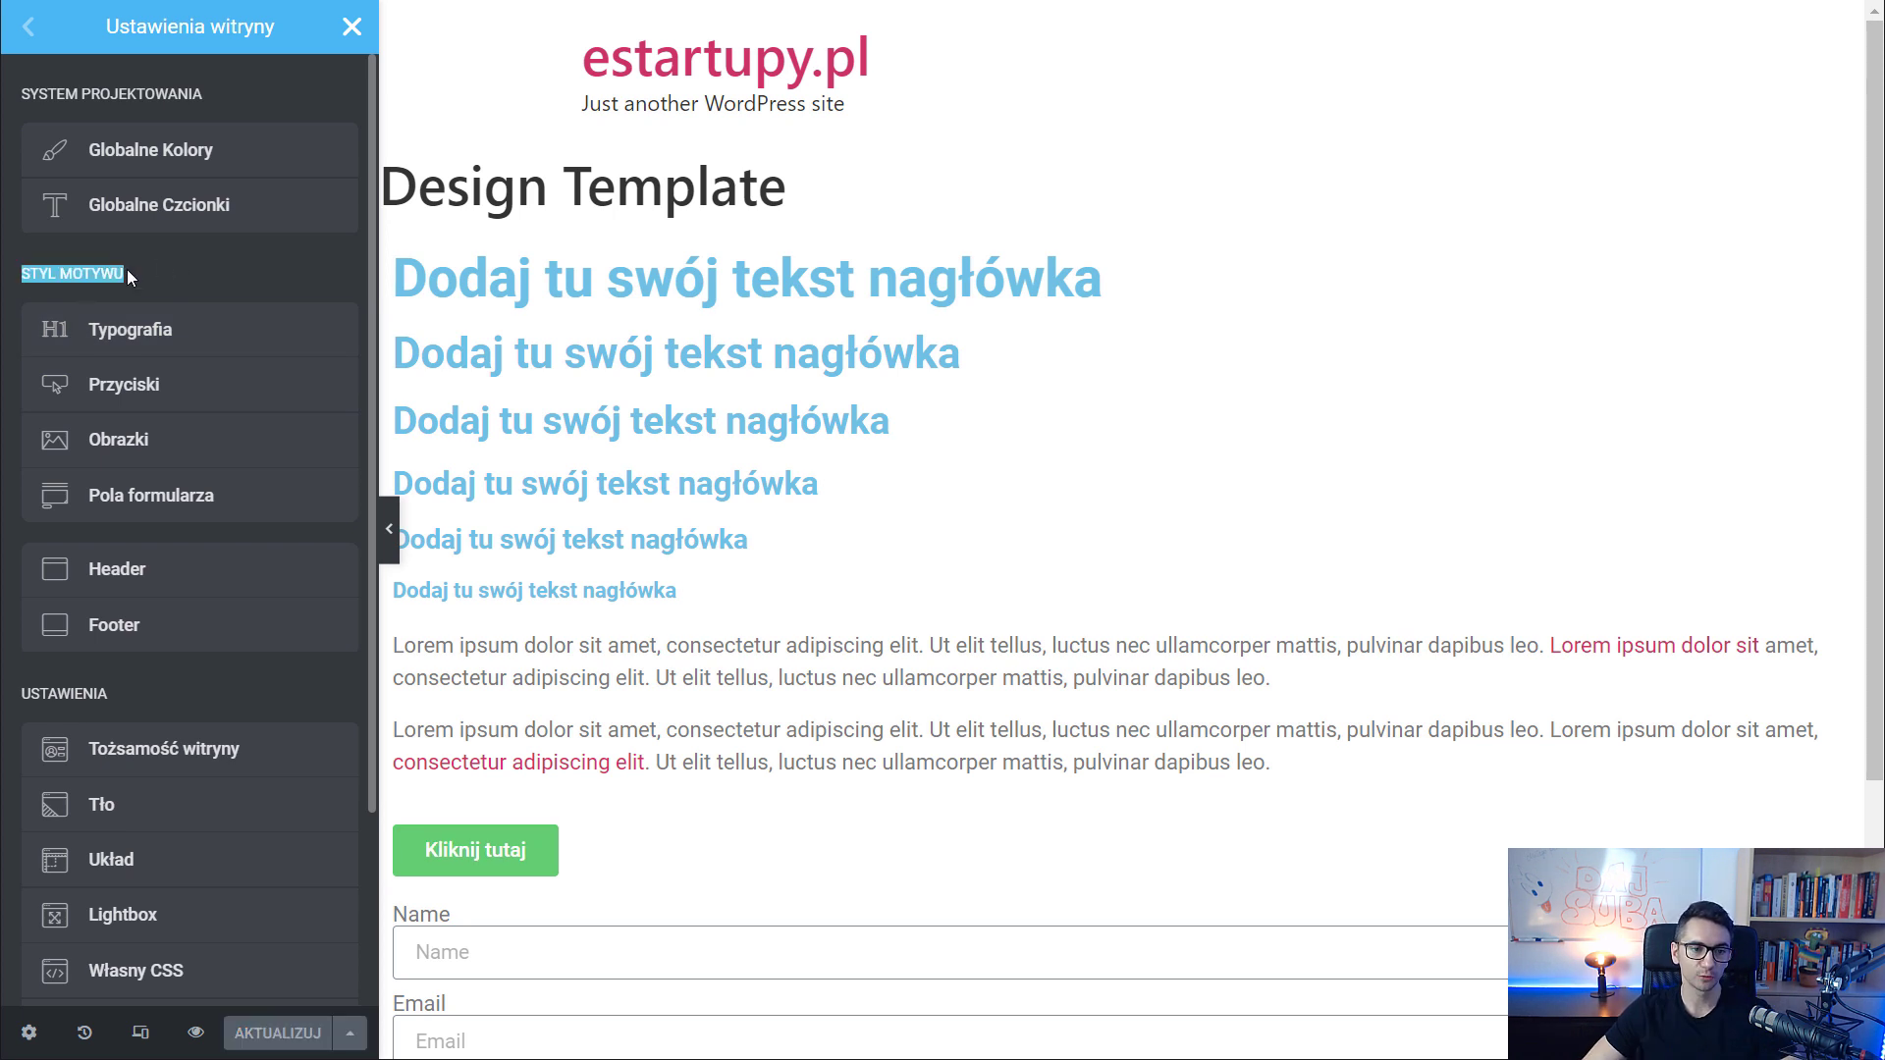
pyautogui.click(134, 273)
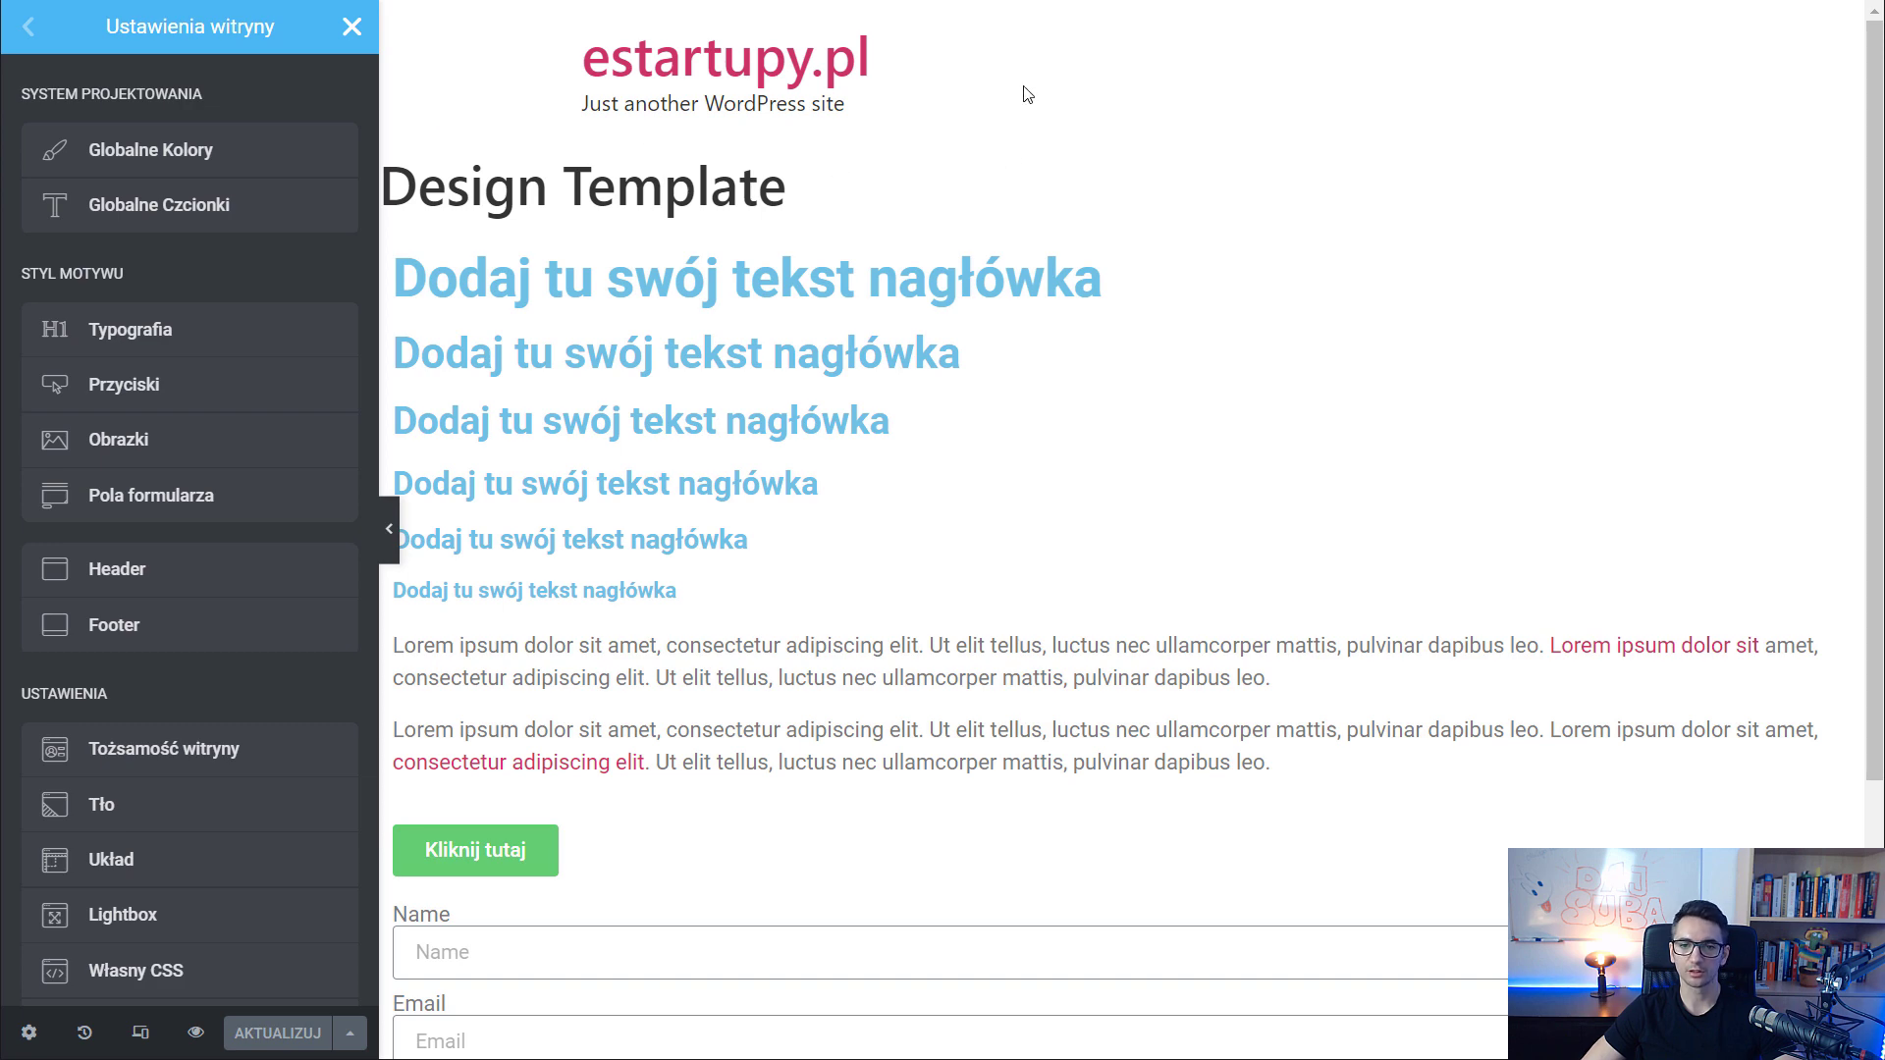
pyautogui.moveTo(397, 180); pyautogui.dragTo(834, 186)
pyautogui.scroll(-4, 835, 197)
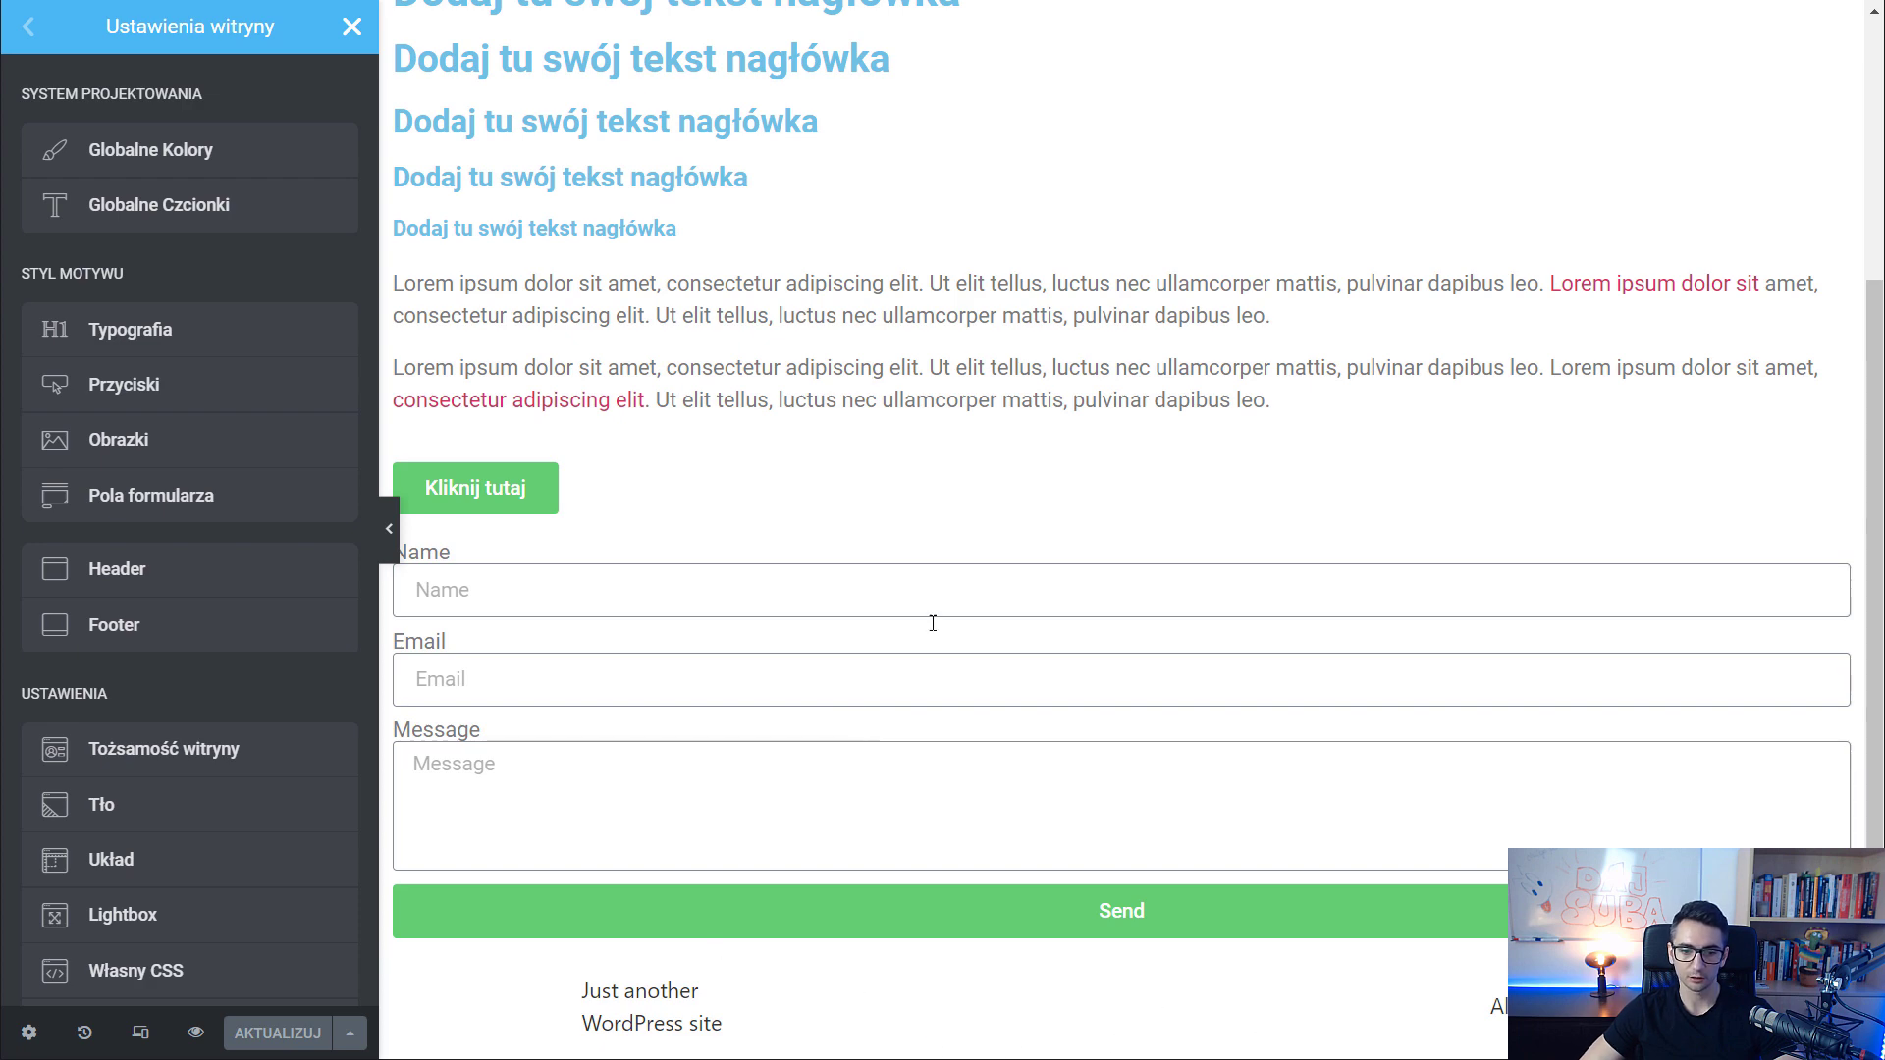
pyautogui.scroll(4, 985, 388)
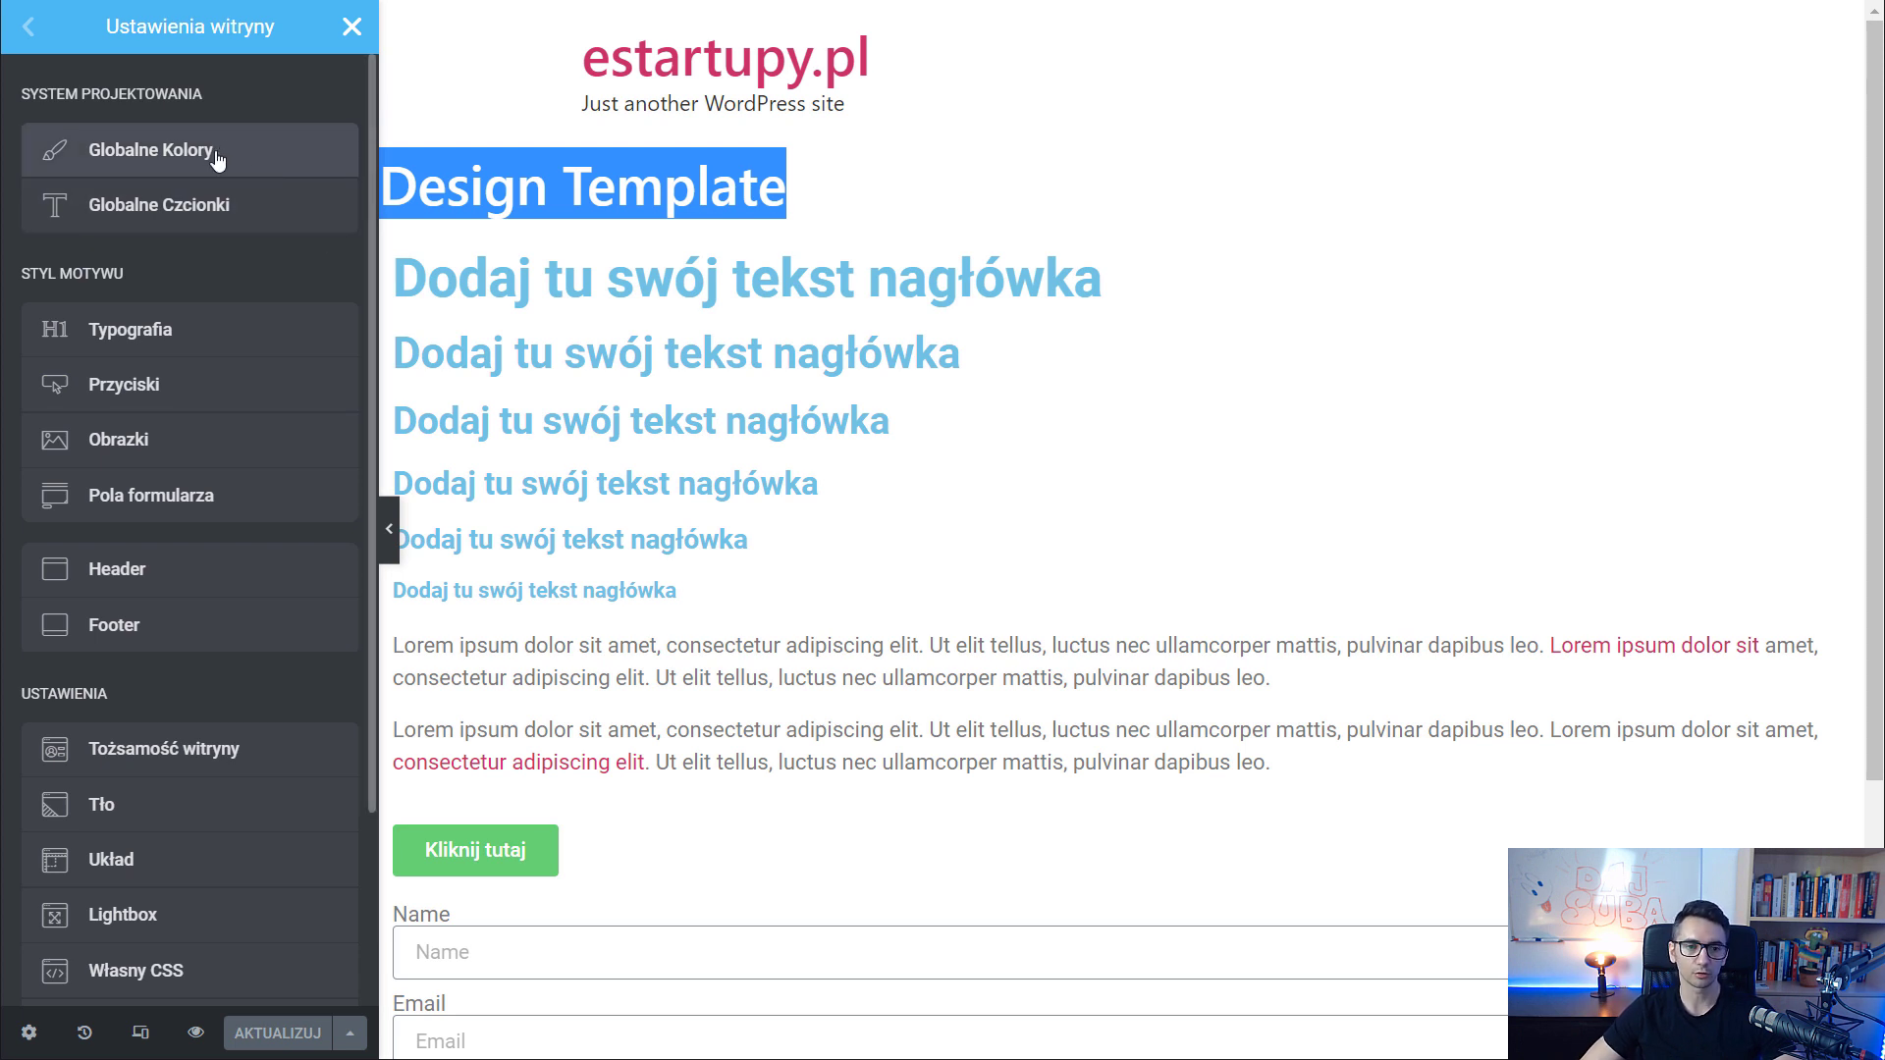
pyautogui.moveTo(26, 96); pyautogui.dragTo(170, 92)
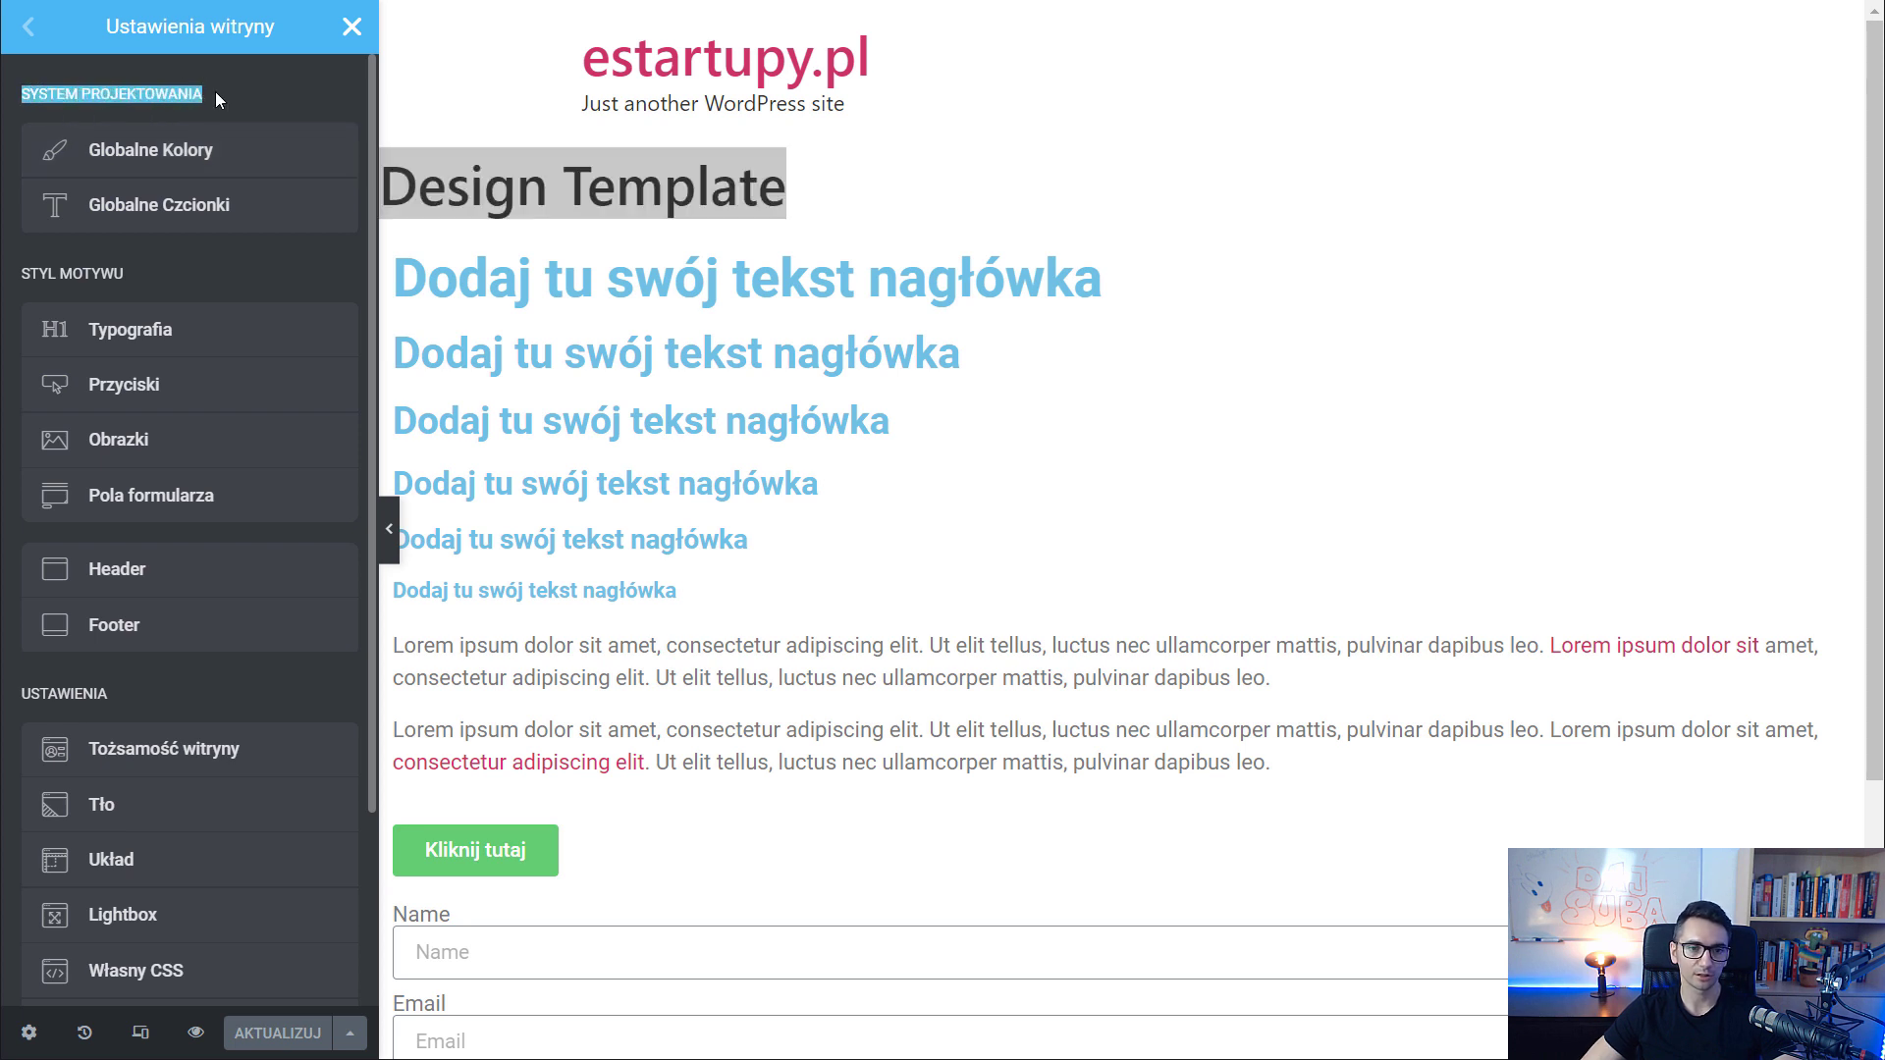
pyautogui.click(215, 91)
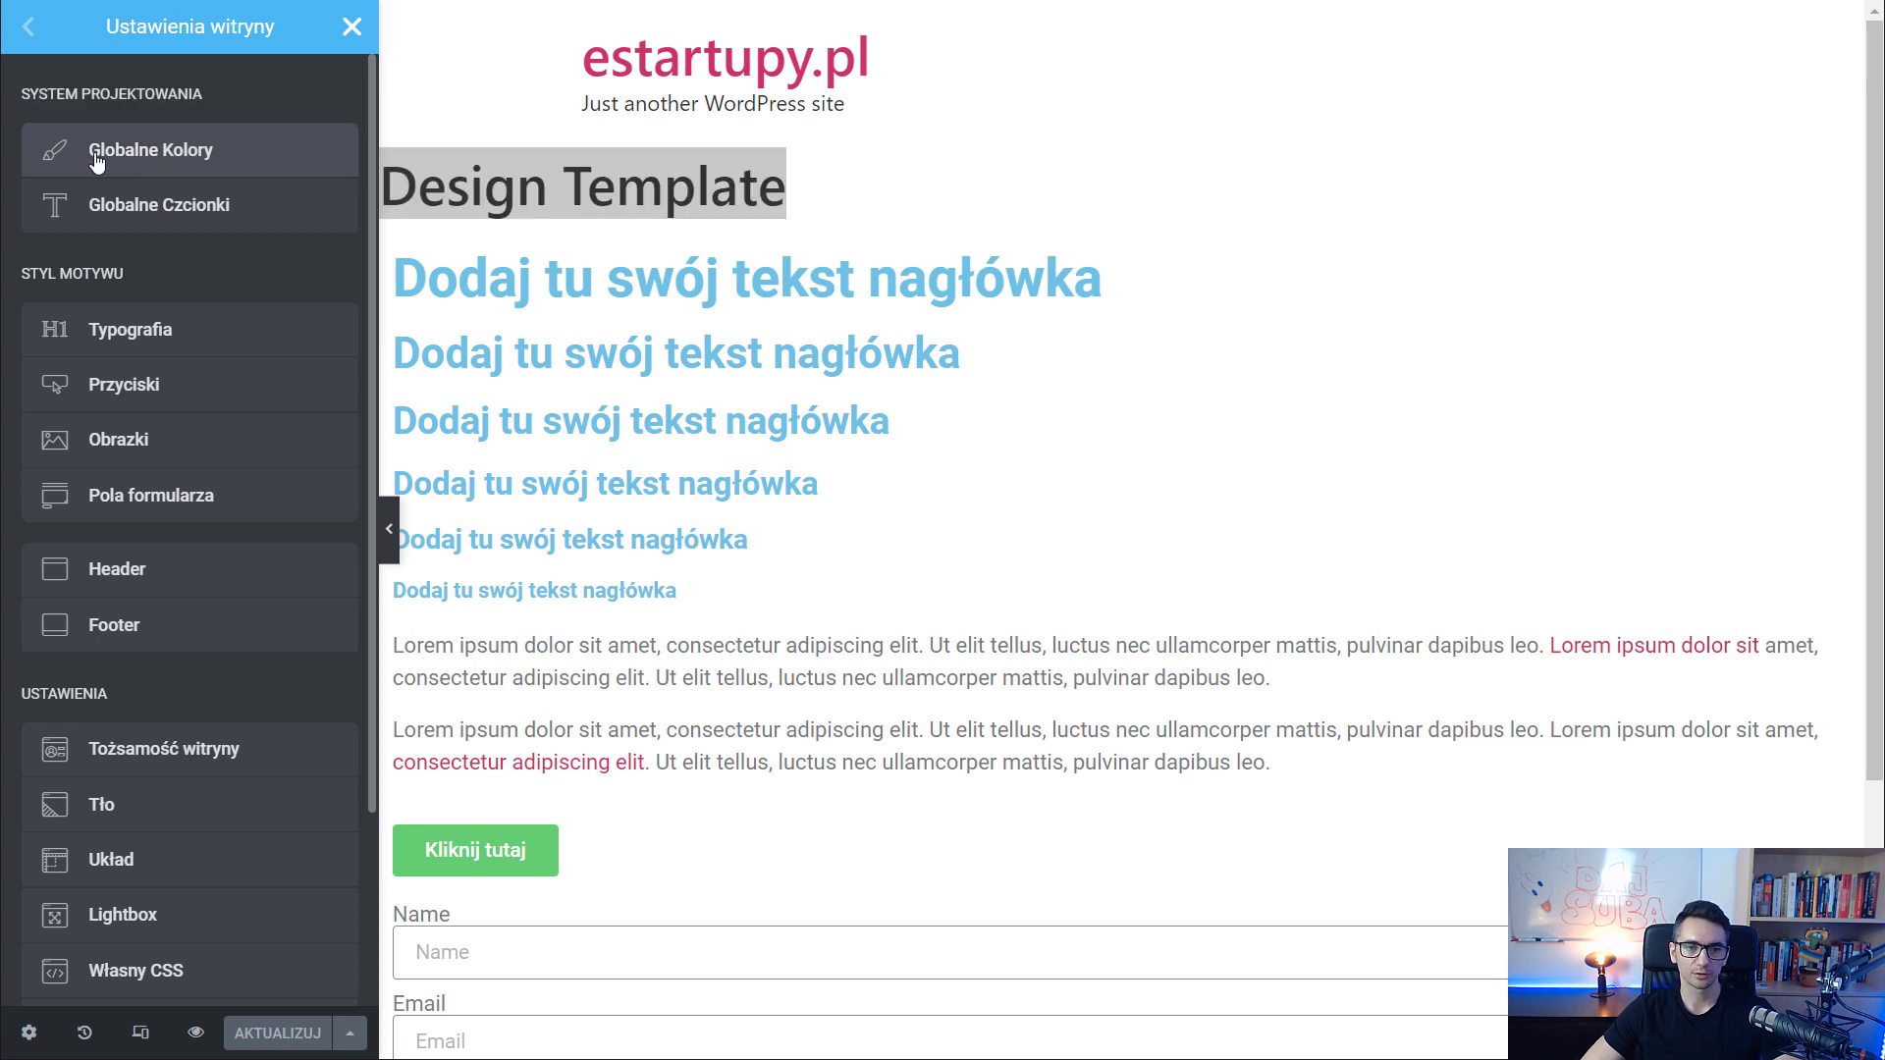
# Open the global colors and compare them with the page's headings, text, button and form
pyautogui.click(258, 159)
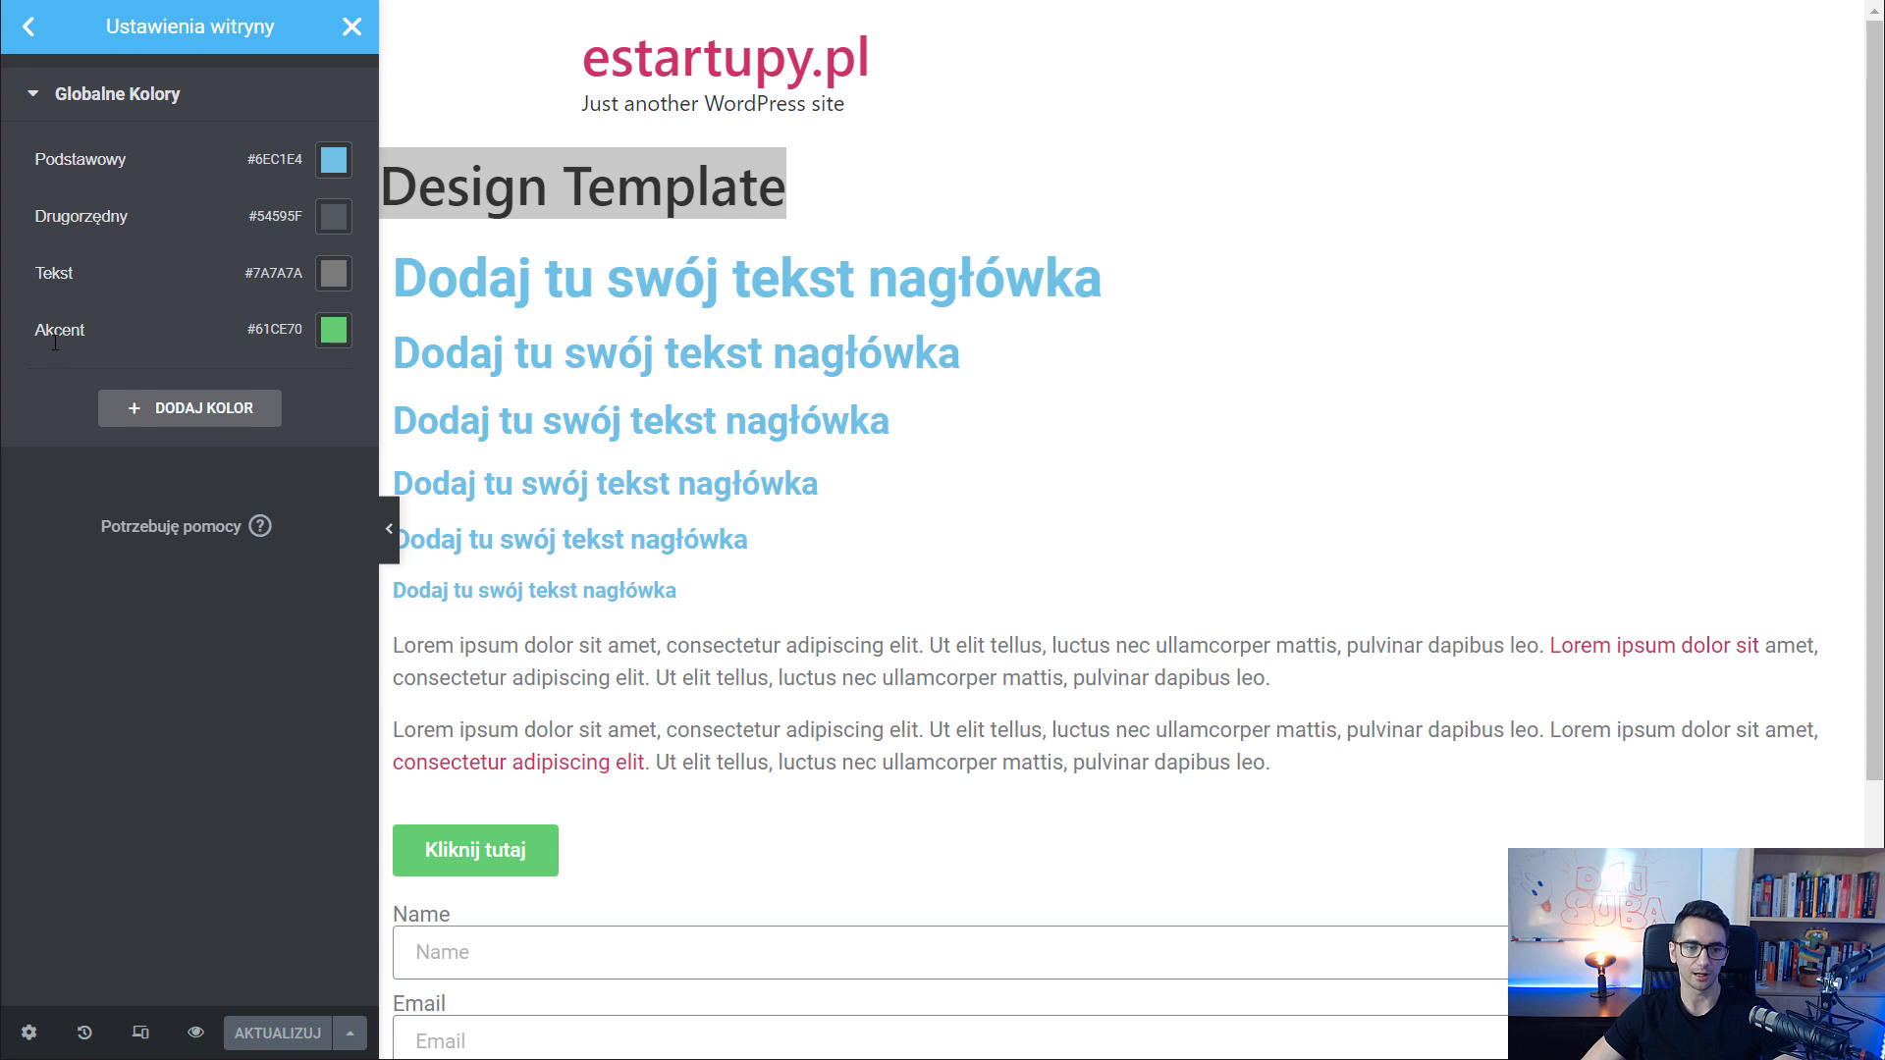
pyautogui.click(700, 428)
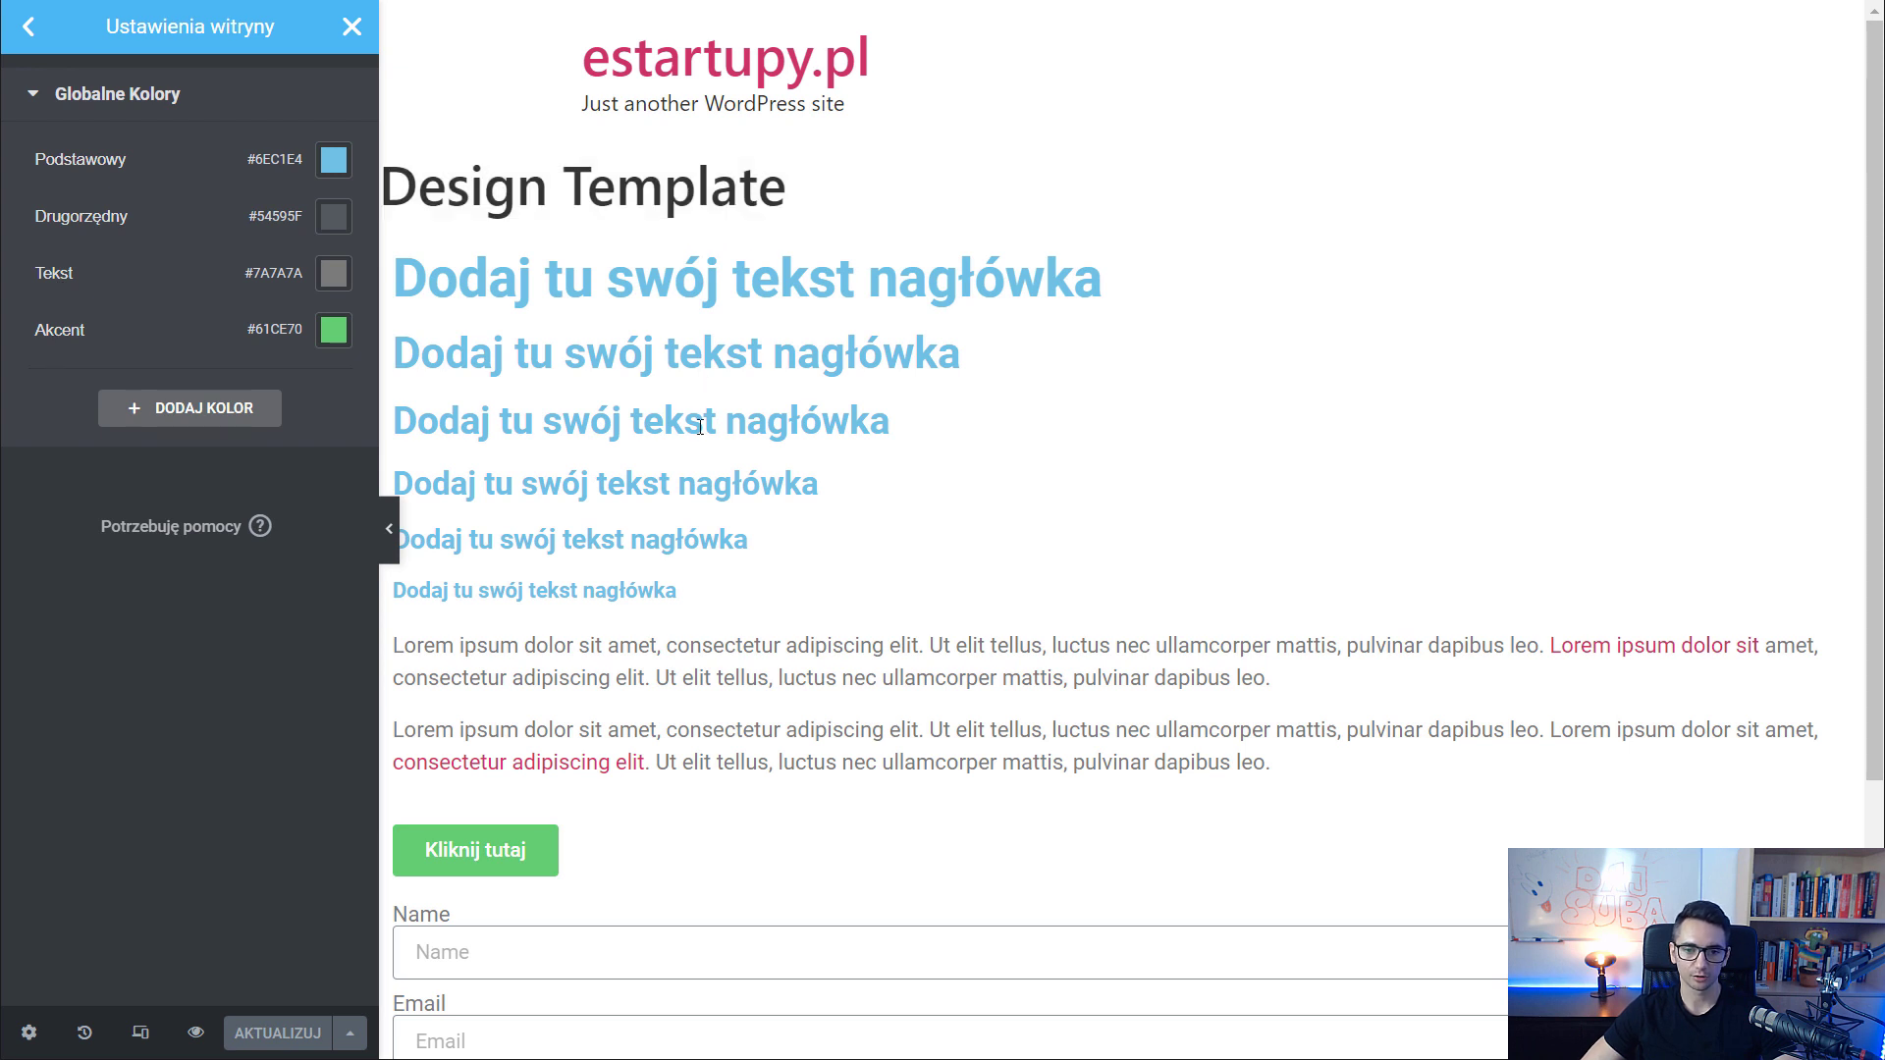
pyautogui.scroll(-3, 744, 513)
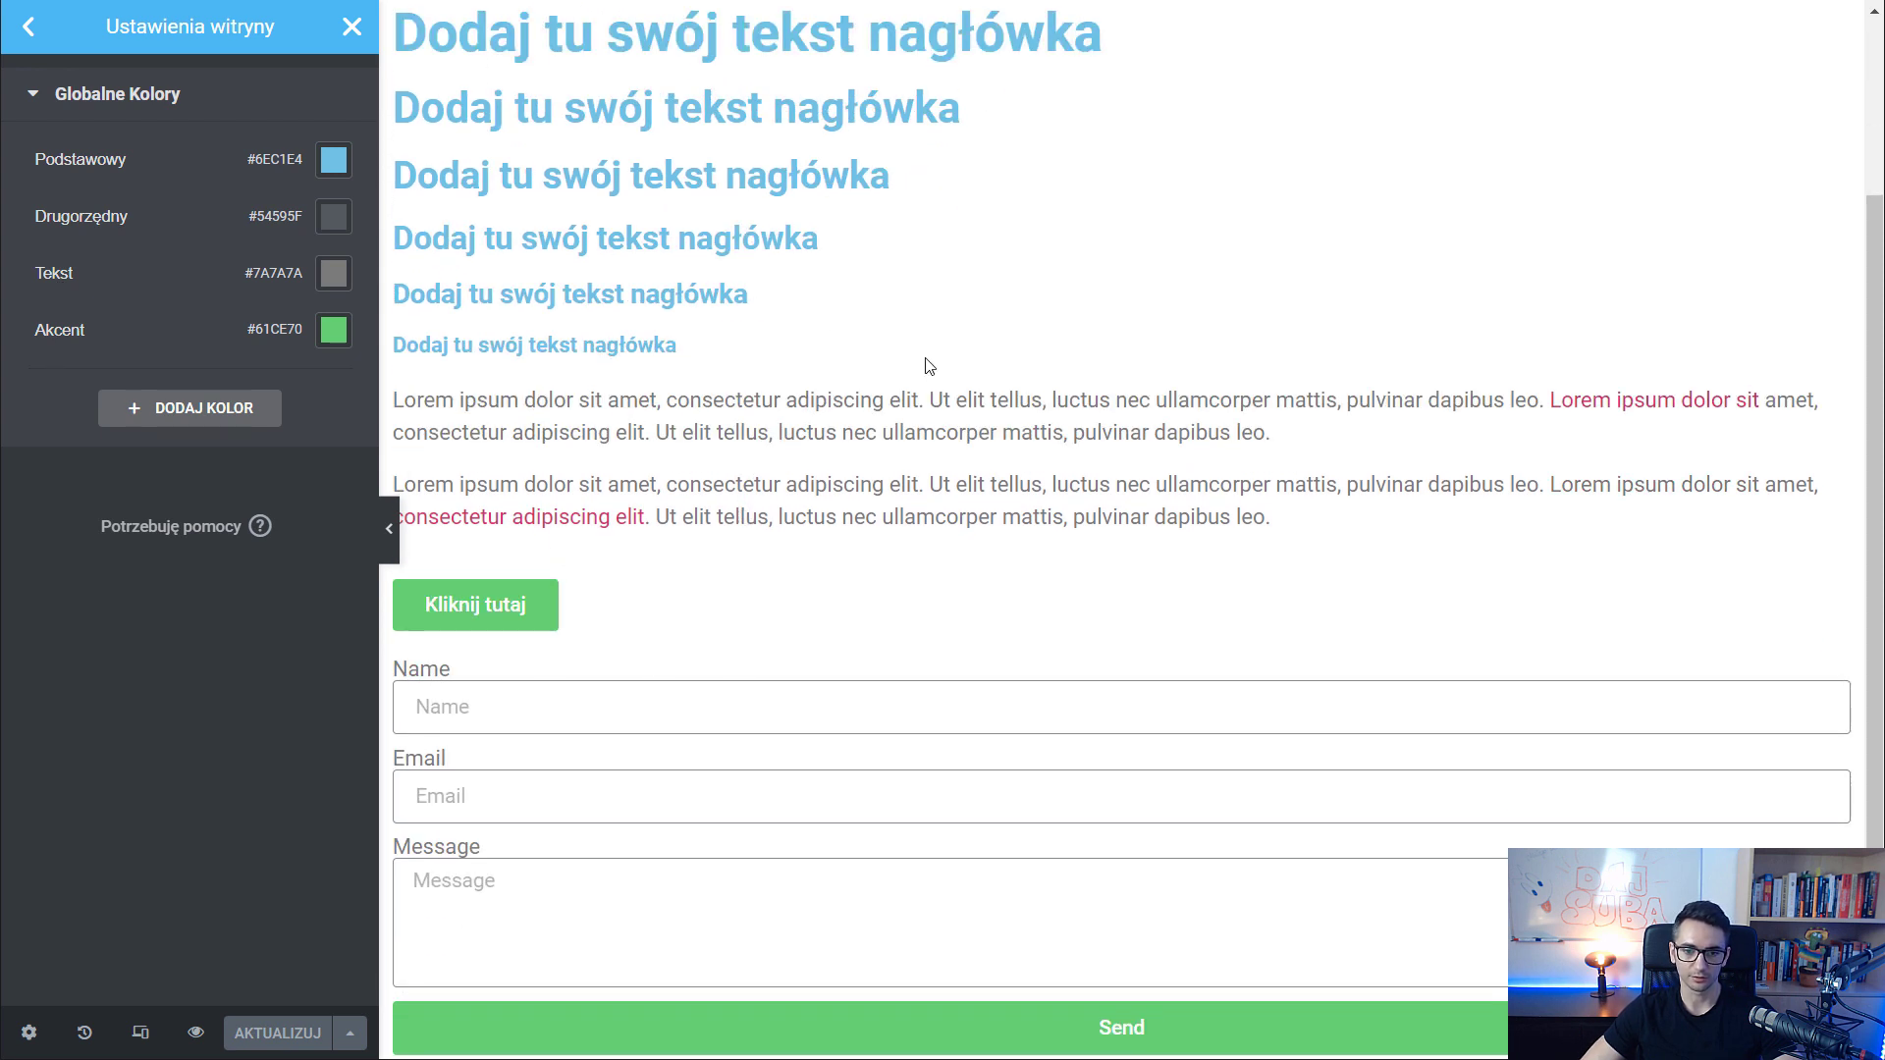
# Set the global text color to the dark grey #3C3939
pyautogui.scroll(3, 766, 459)
pyautogui.scroll(-1, 567, 272)
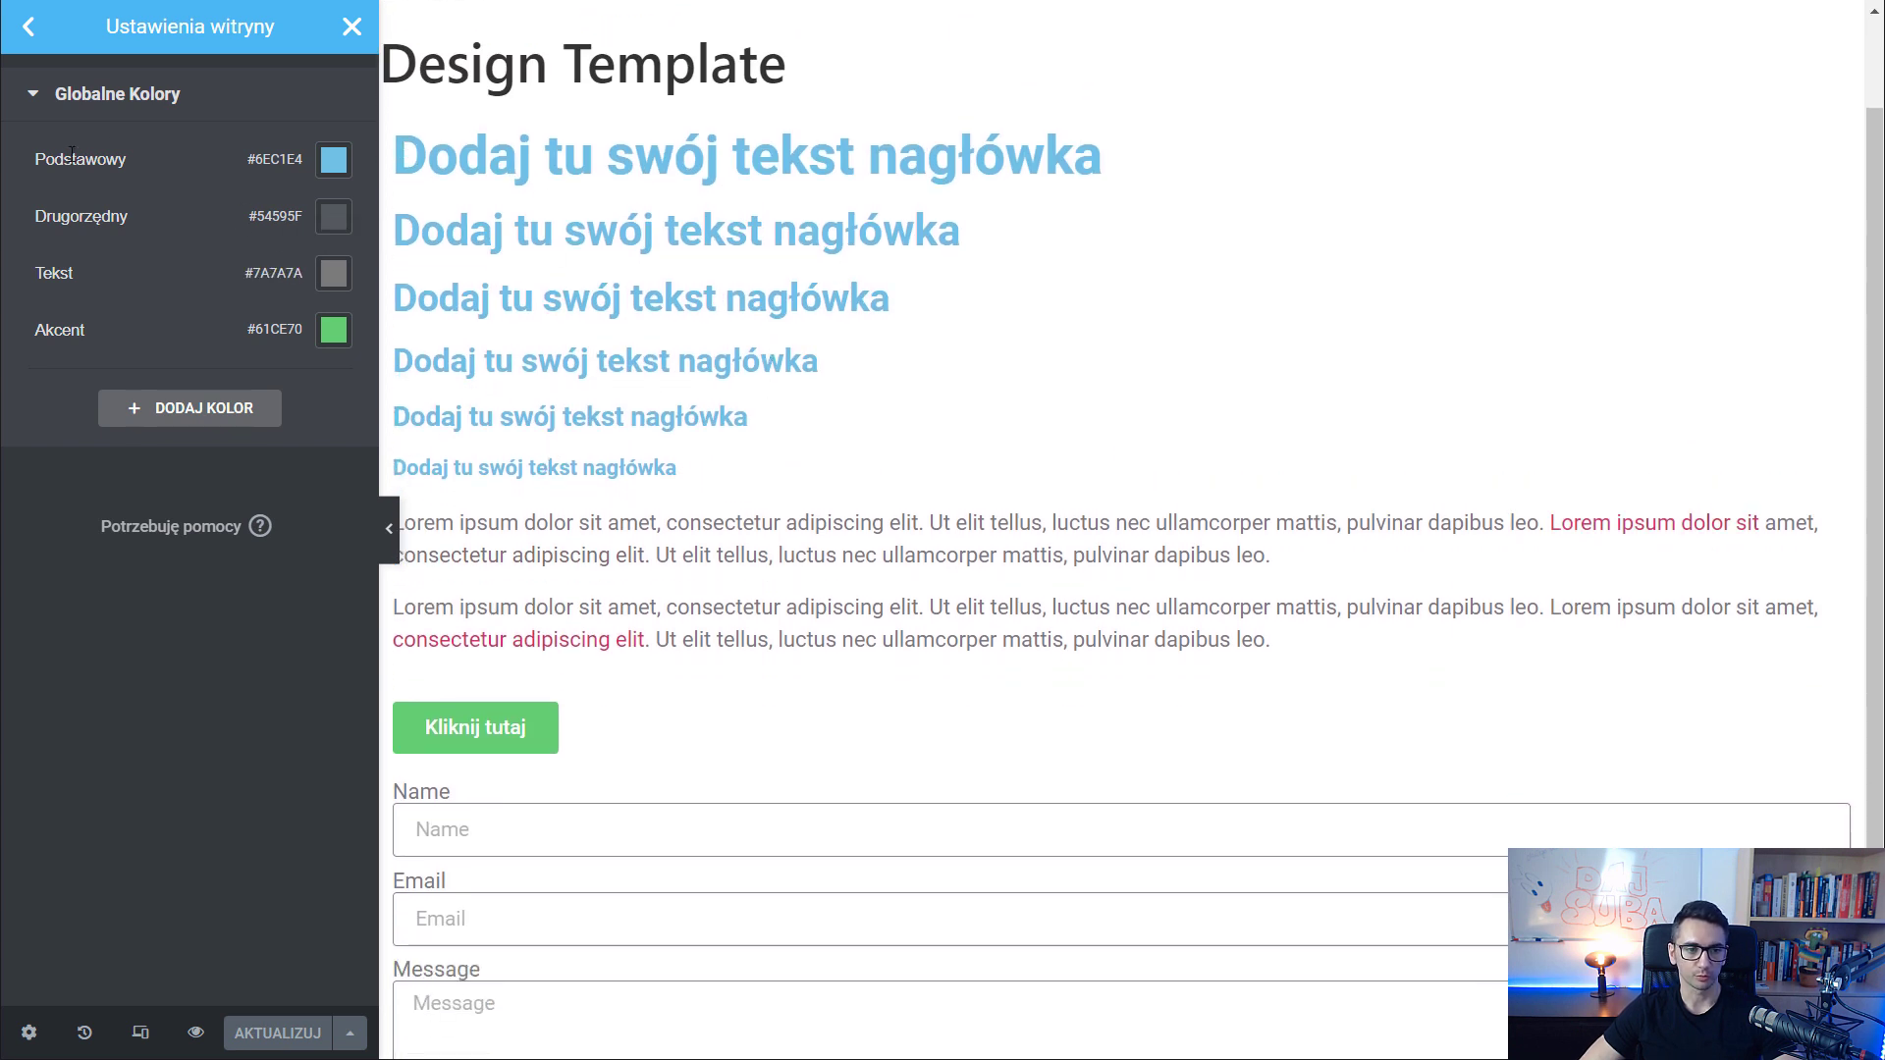
pyautogui.moveTo(619, 524); pyautogui.dragTo(121, 364)
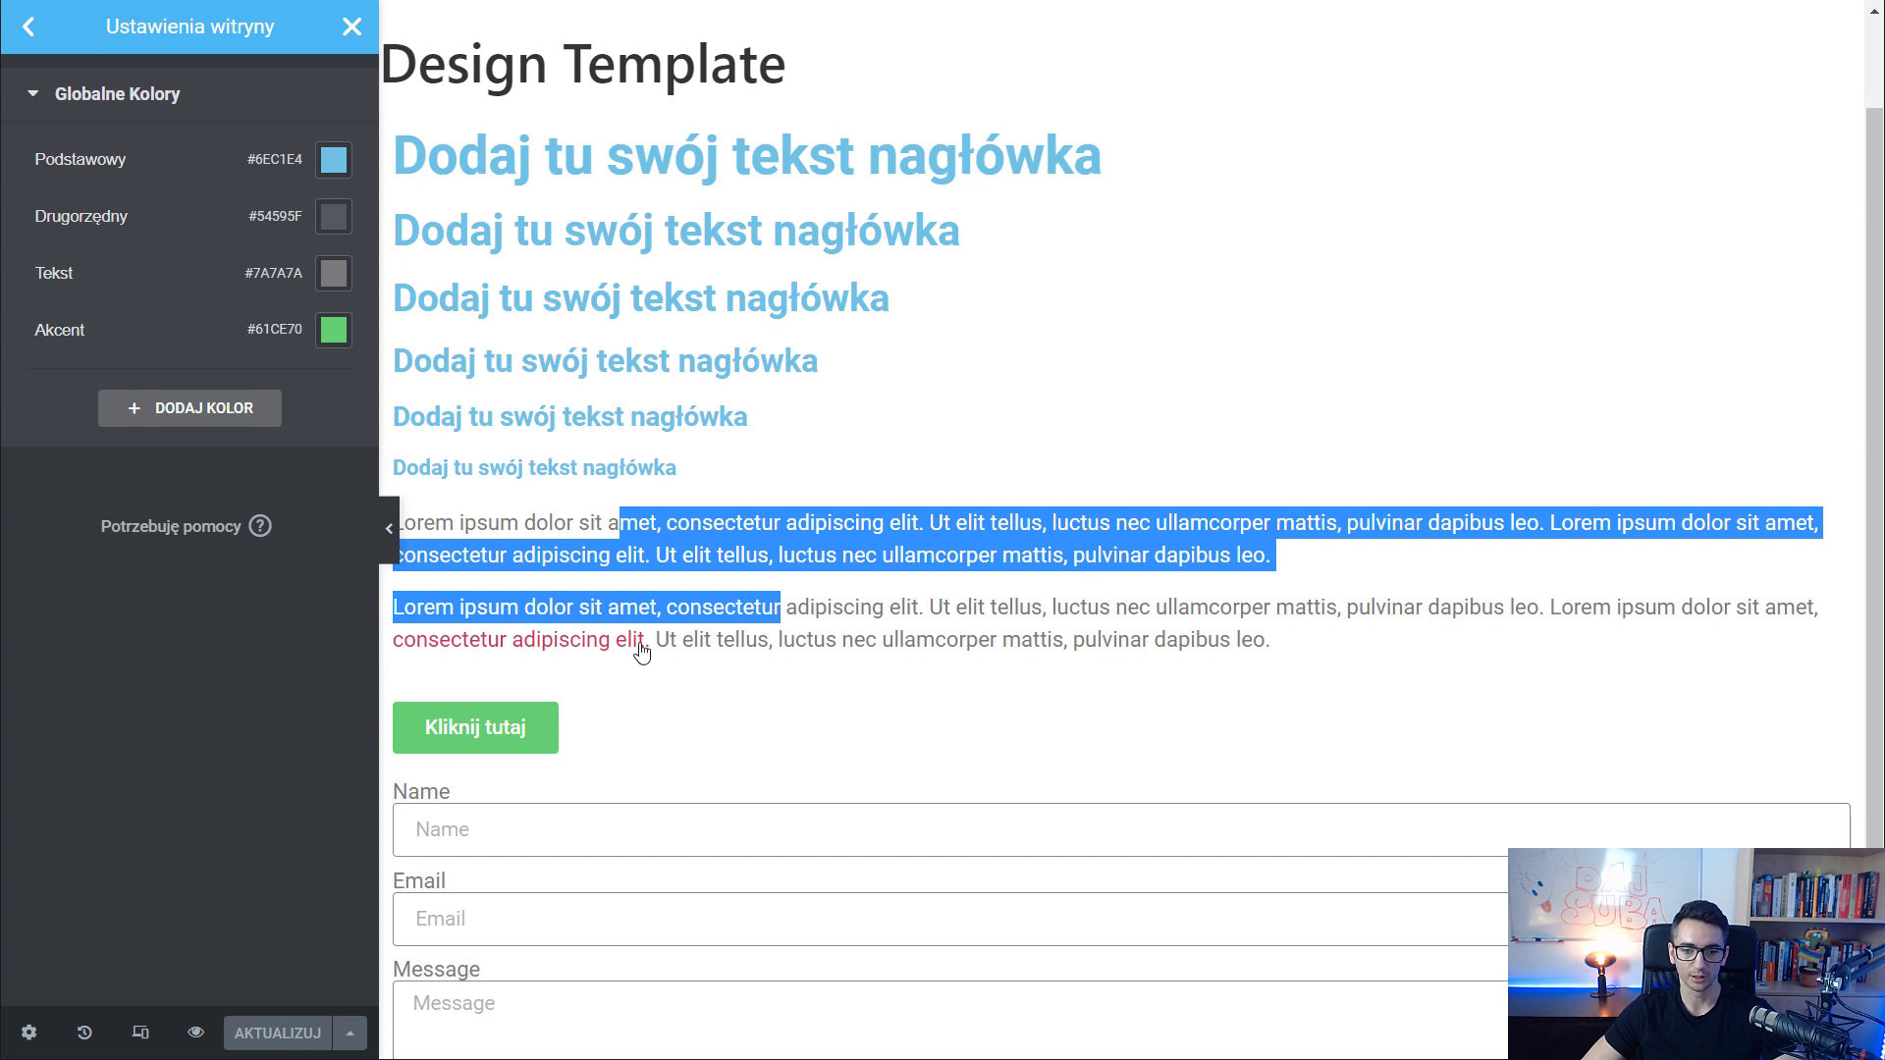
pyautogui.click(334, 274)
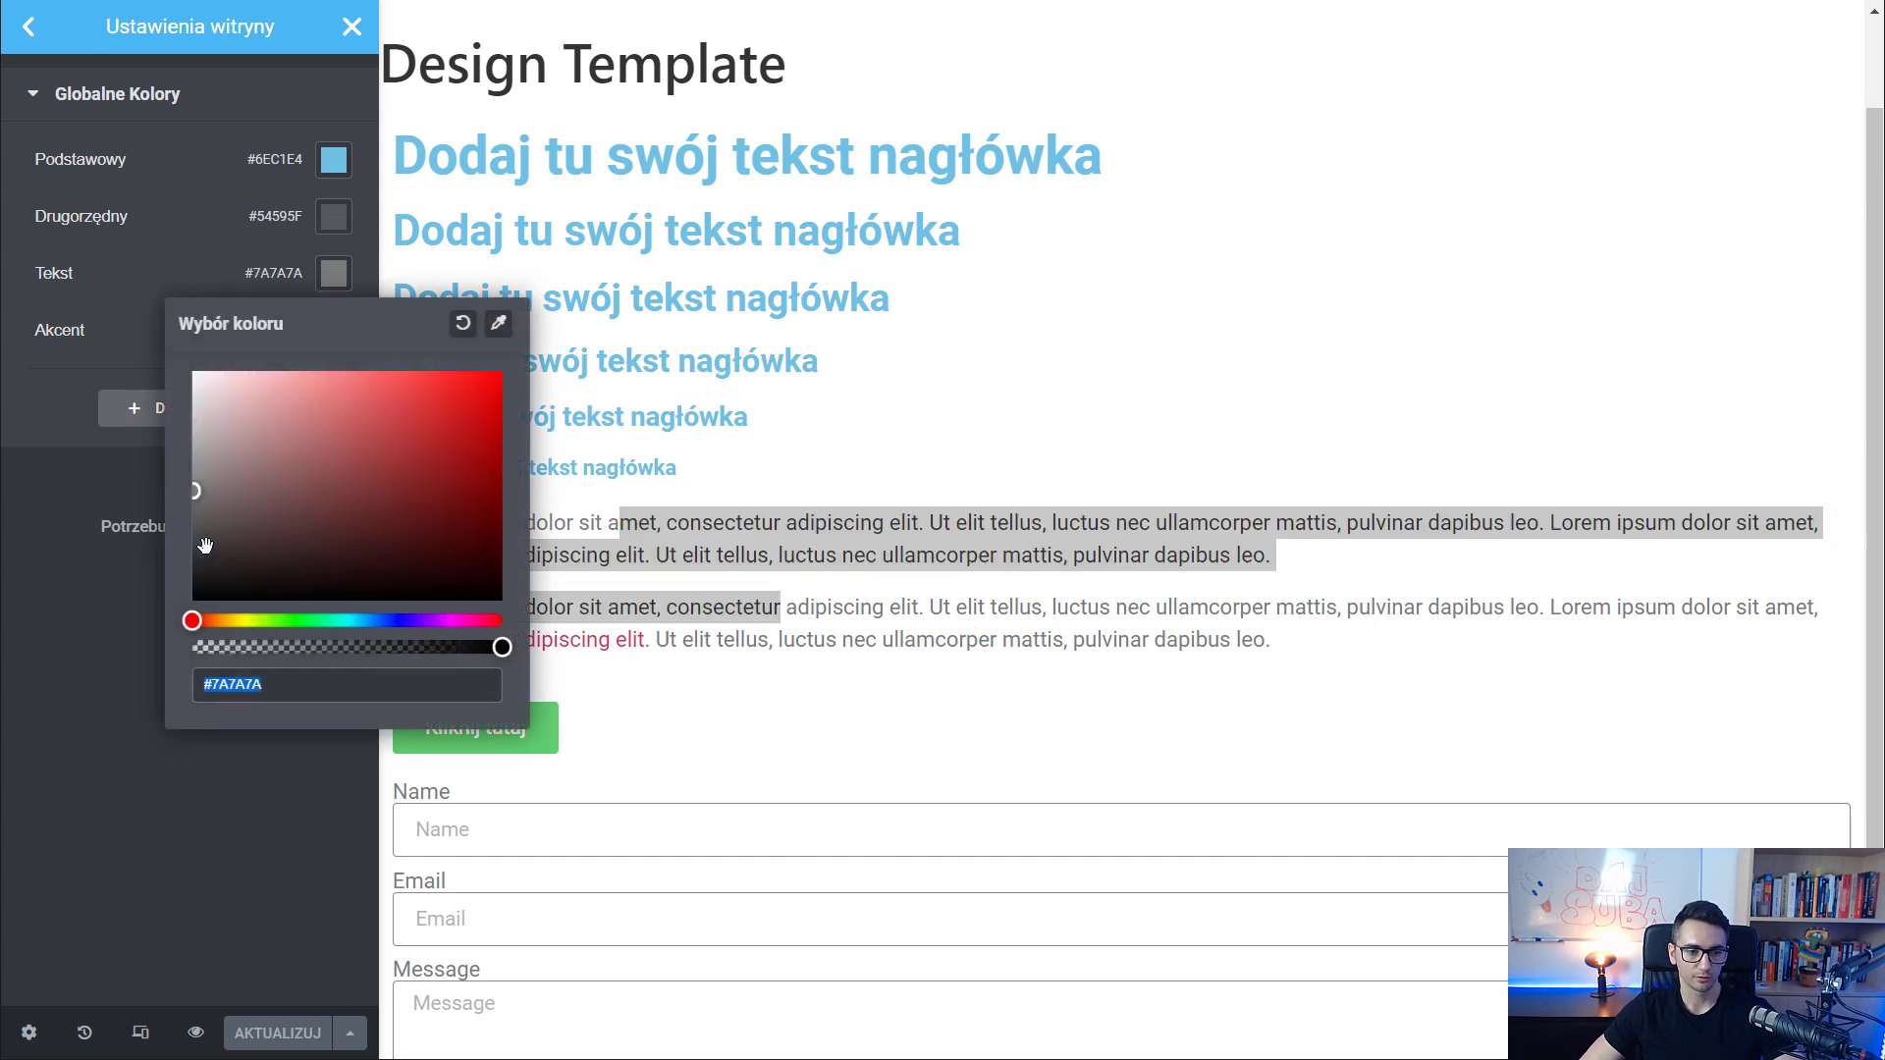
pyautogui.click(204, 546)
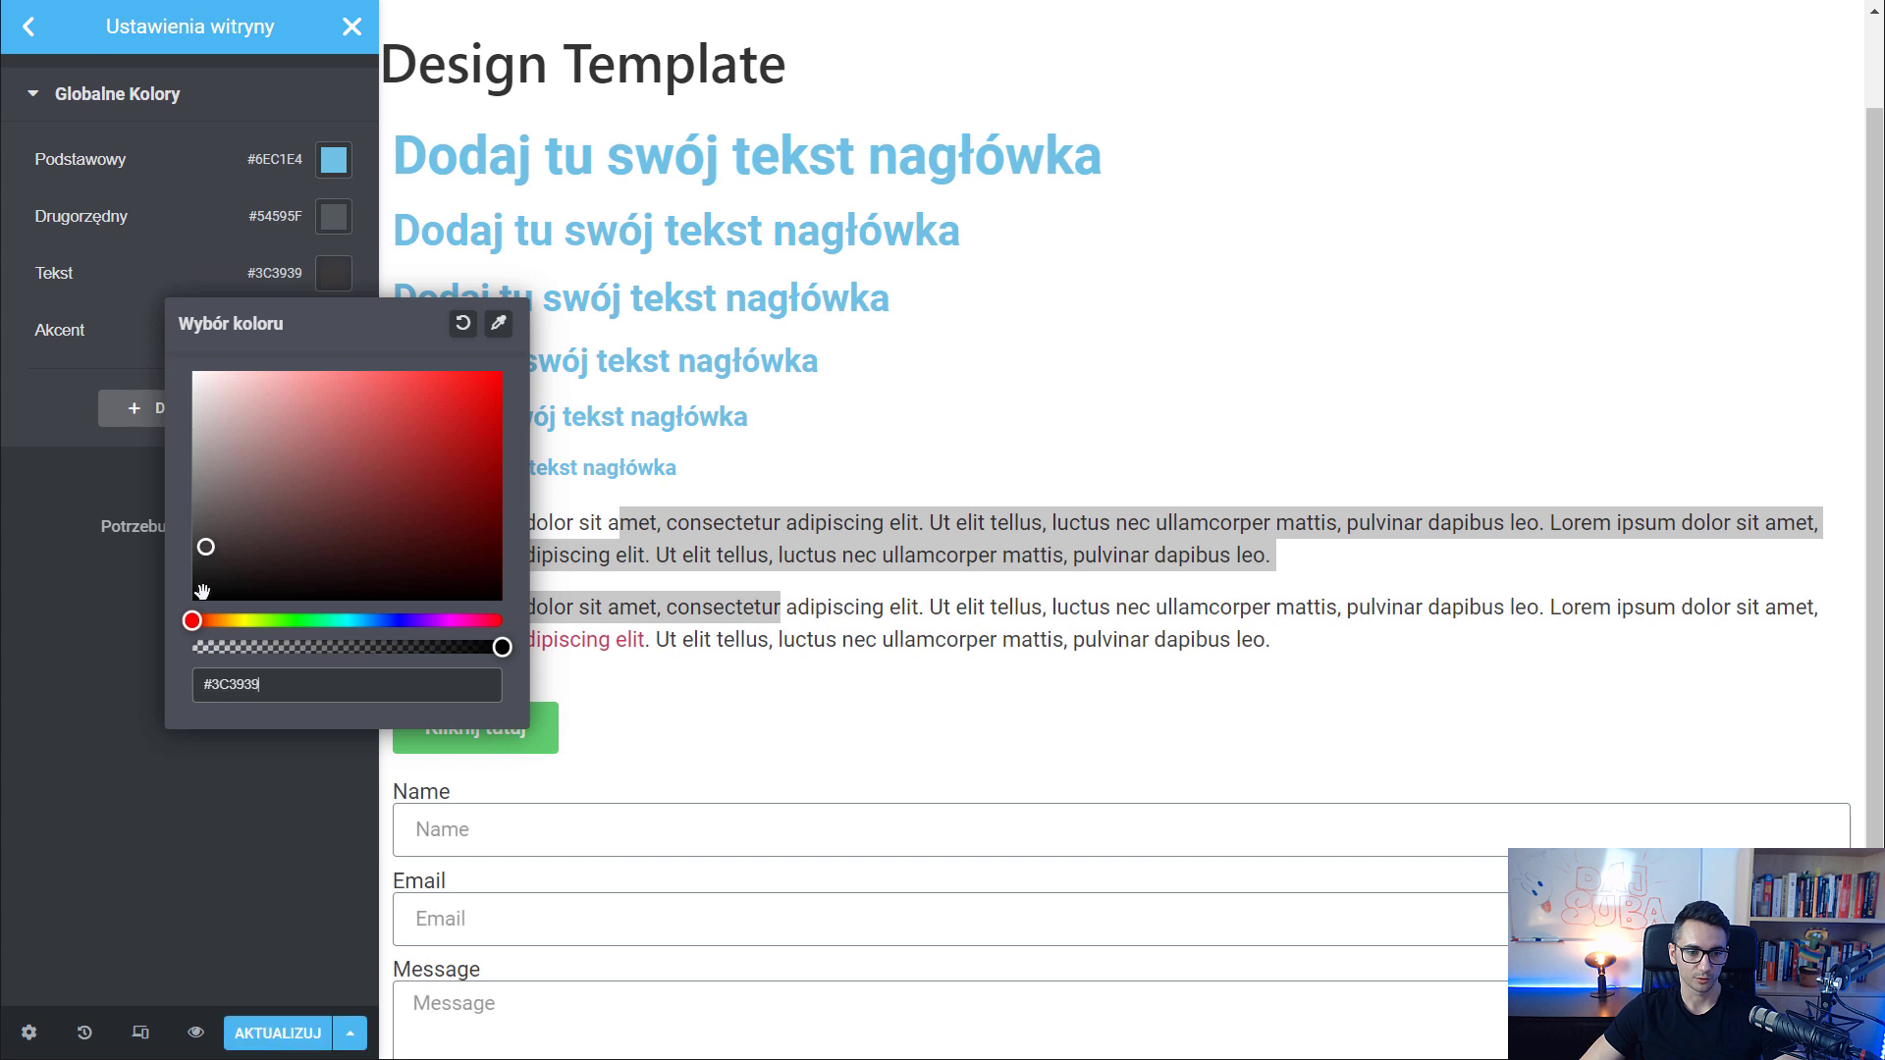
pyautogui.click(94, 604)
pyautogui.click(1011, 633)
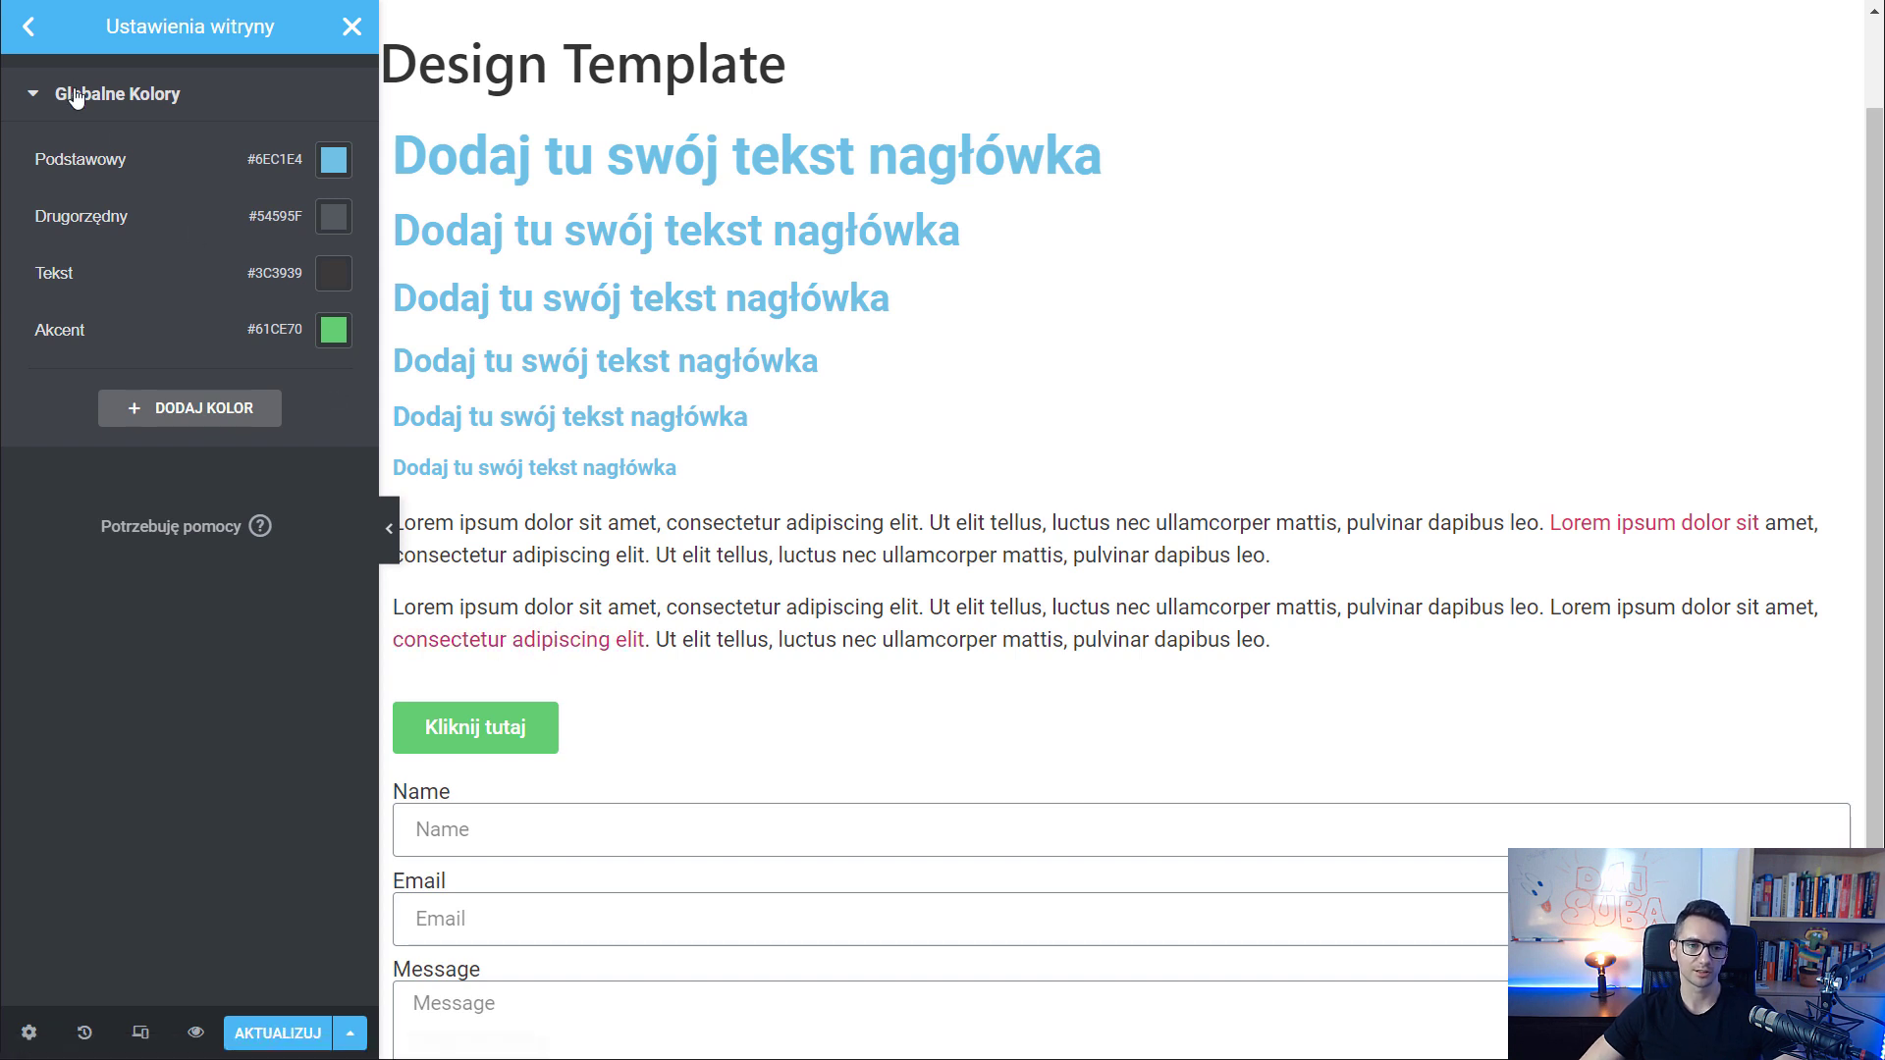
# View the global fonts, then examine the design system and theme style groups in the site settings
pyautogui.click(28, 27)
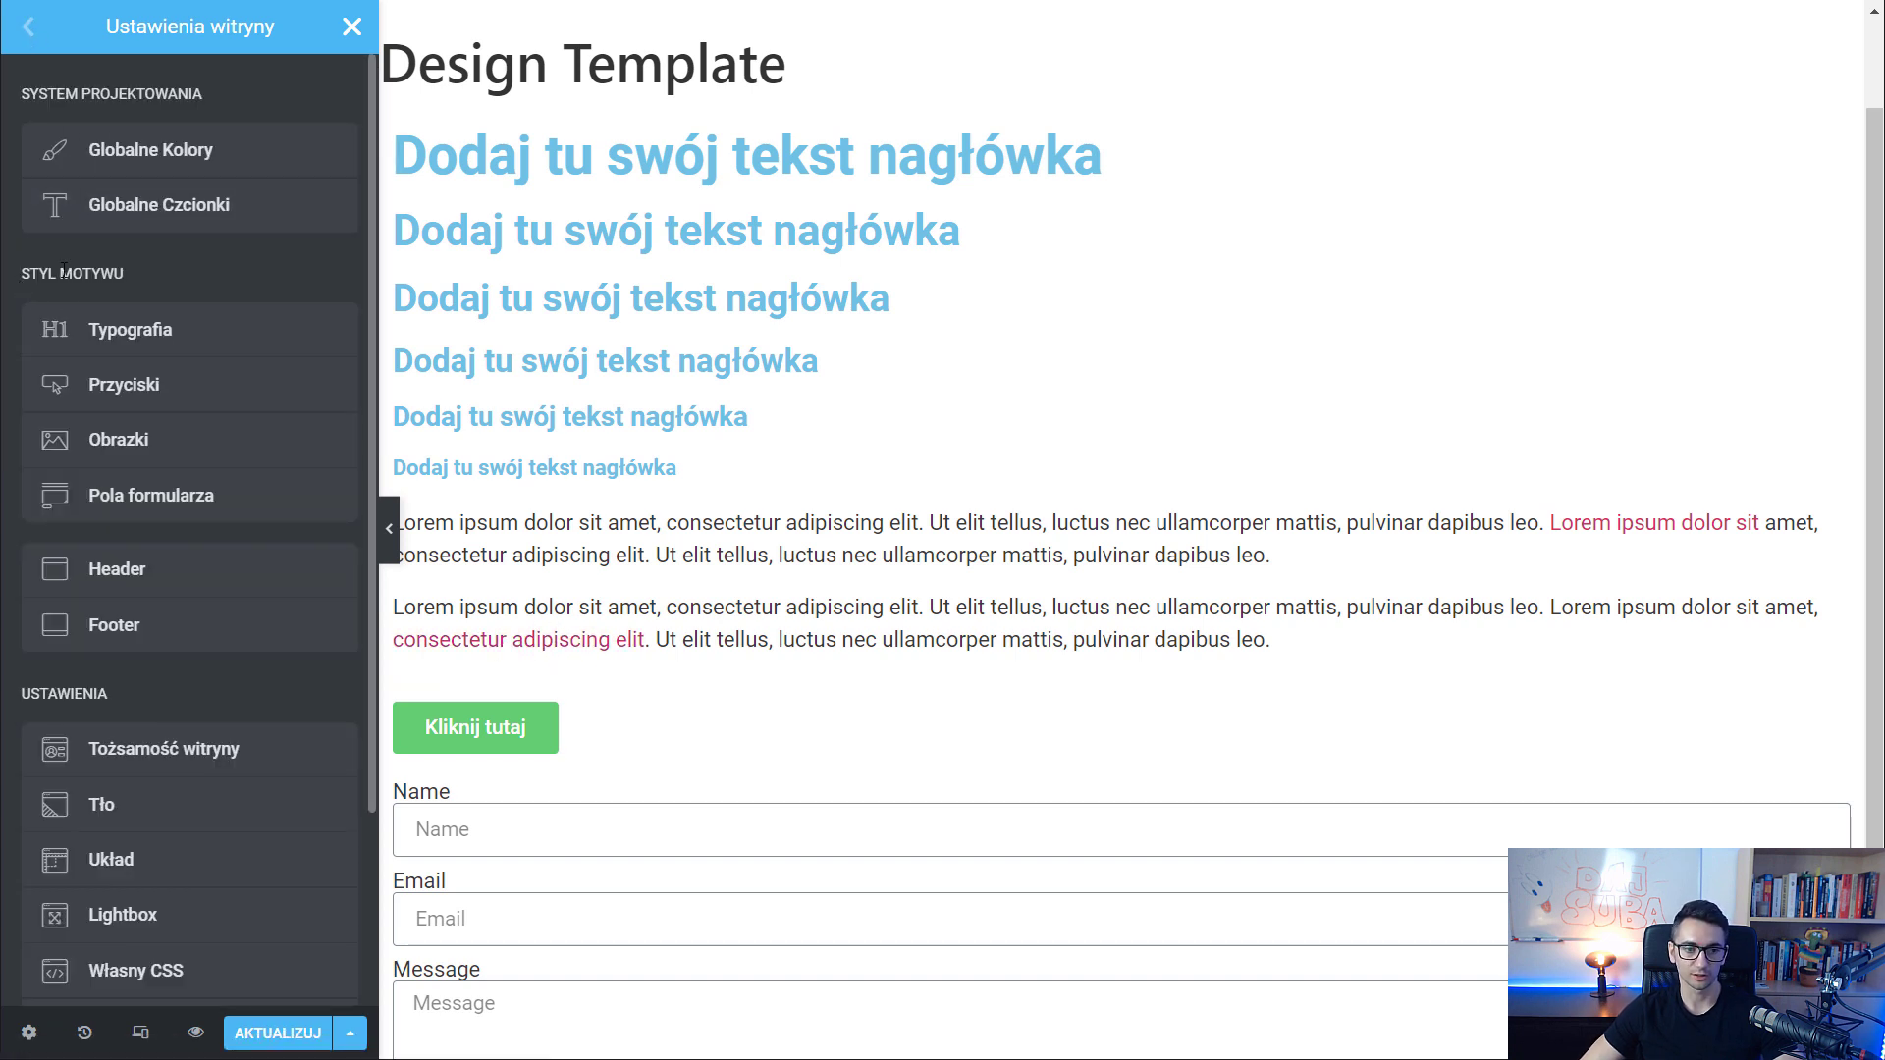
pyautogui.click(243, 212)
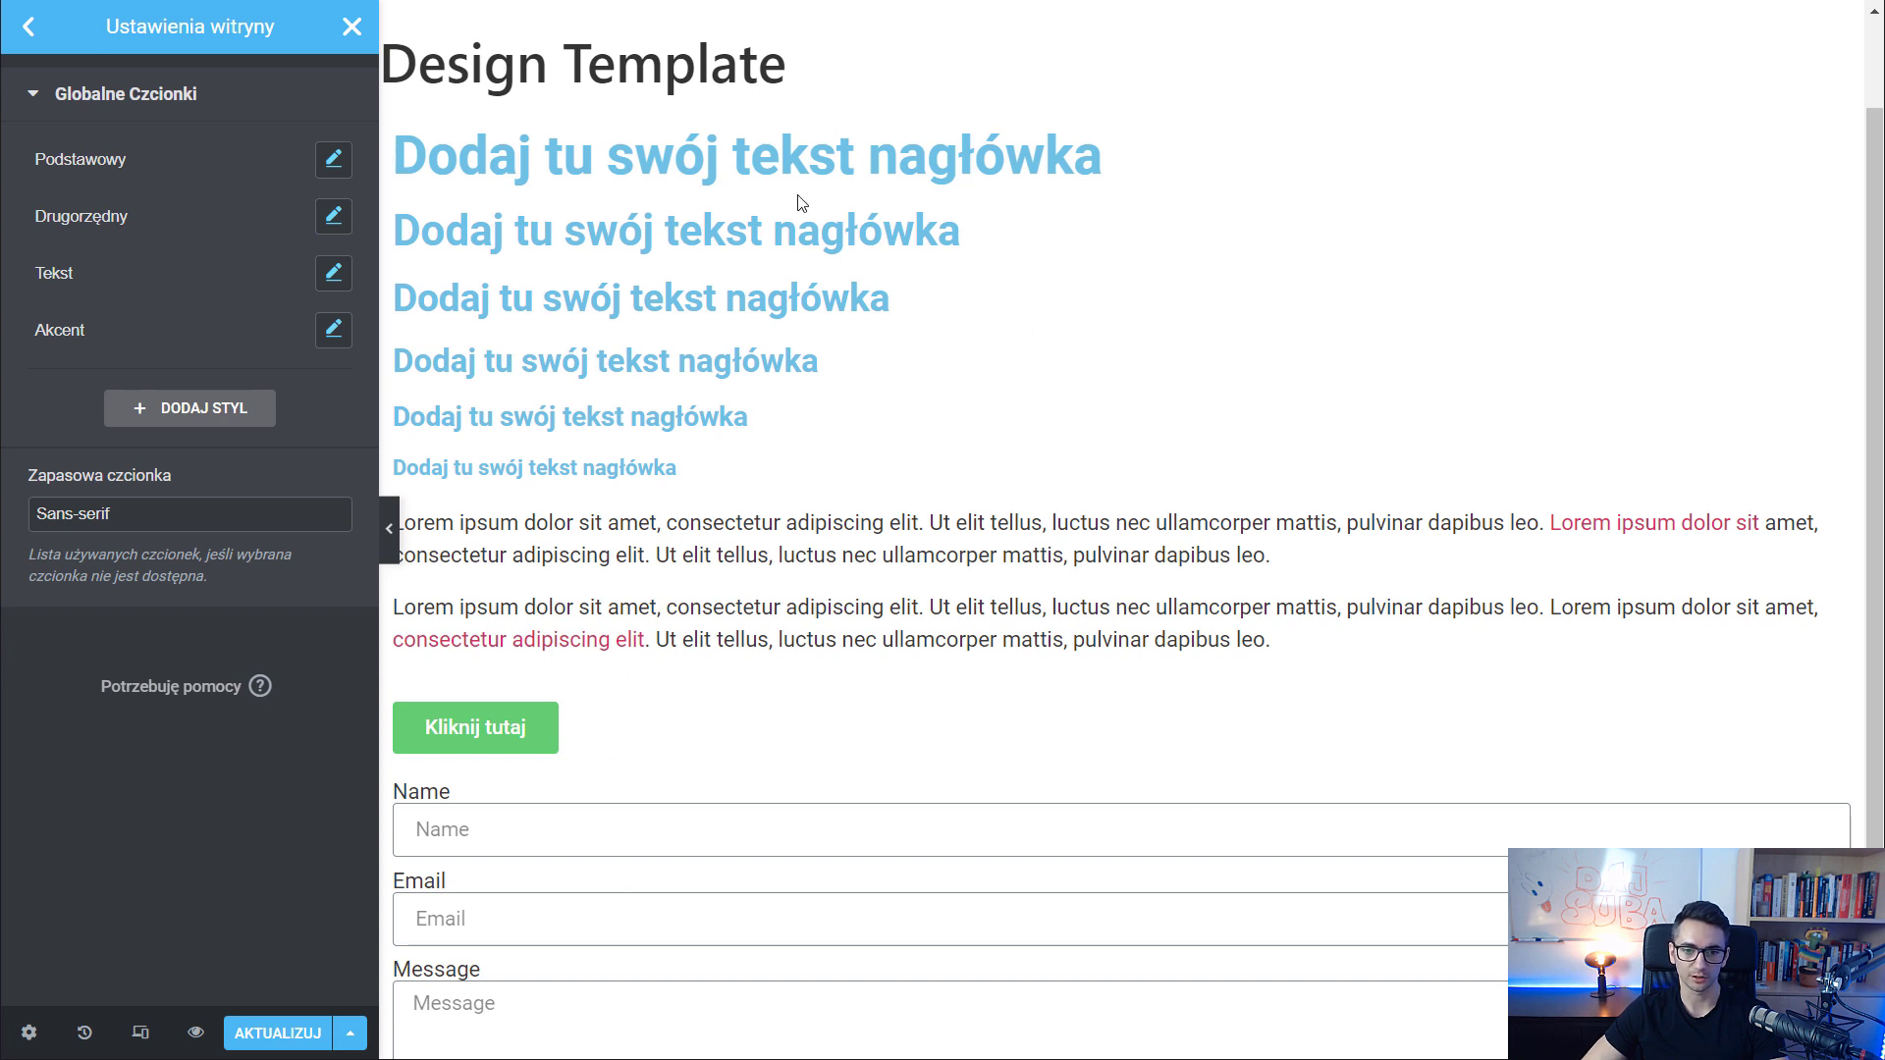
pyautogui.click(28, 26)
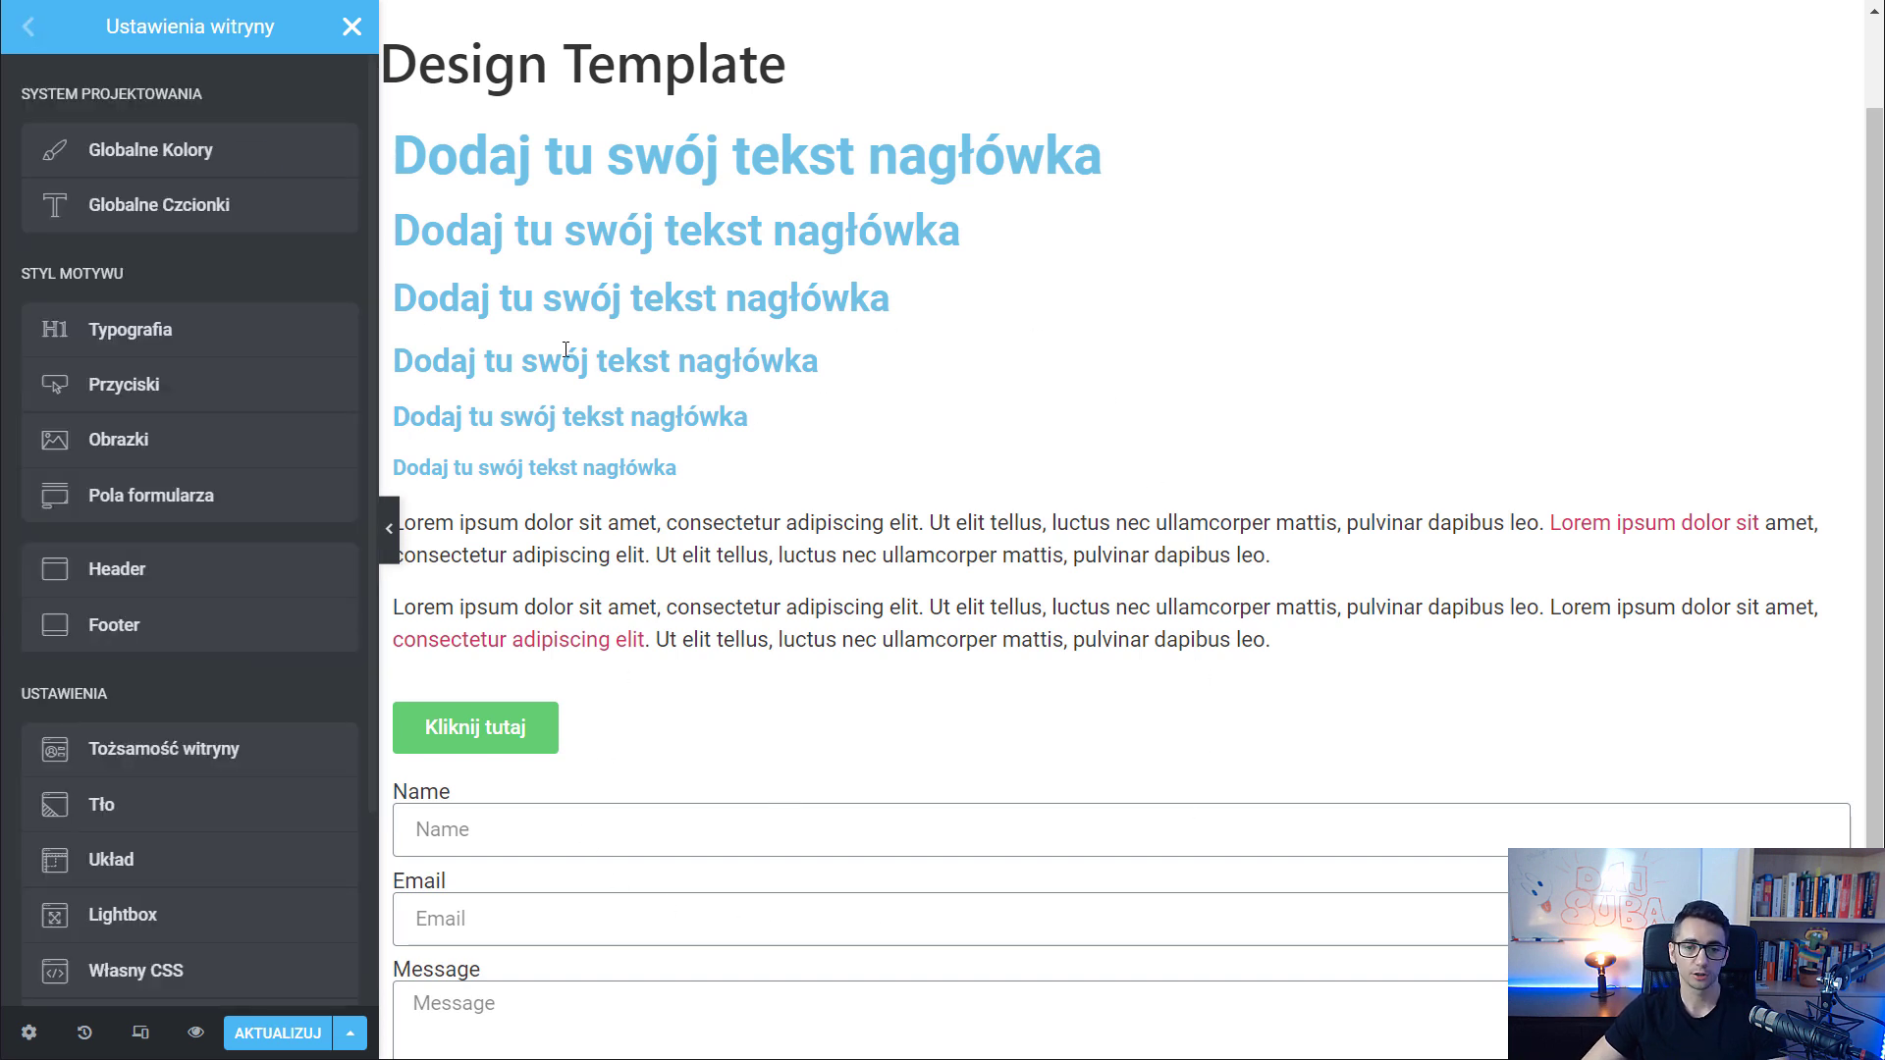
pyautogui.scroll(1, 566, 351)
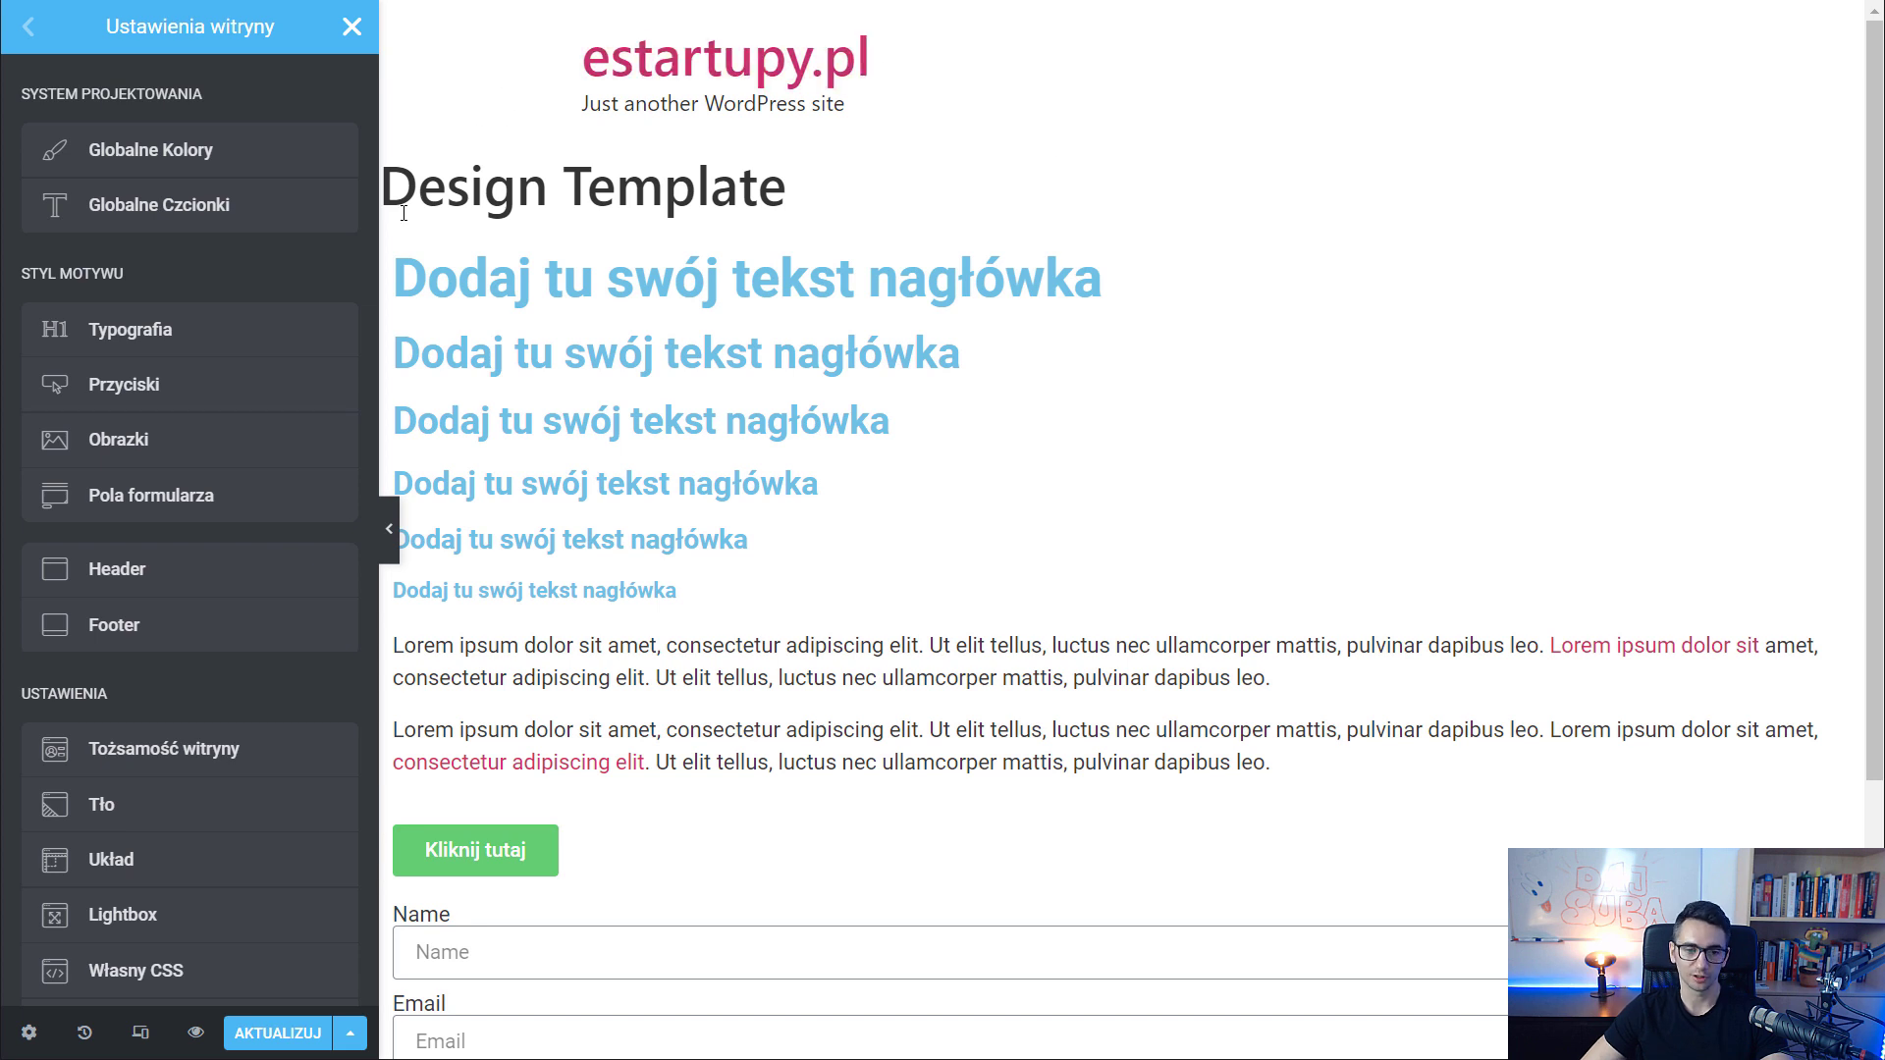
pyautogui.moveTo(24, 273); pyautogui.dragTo(102, 269)
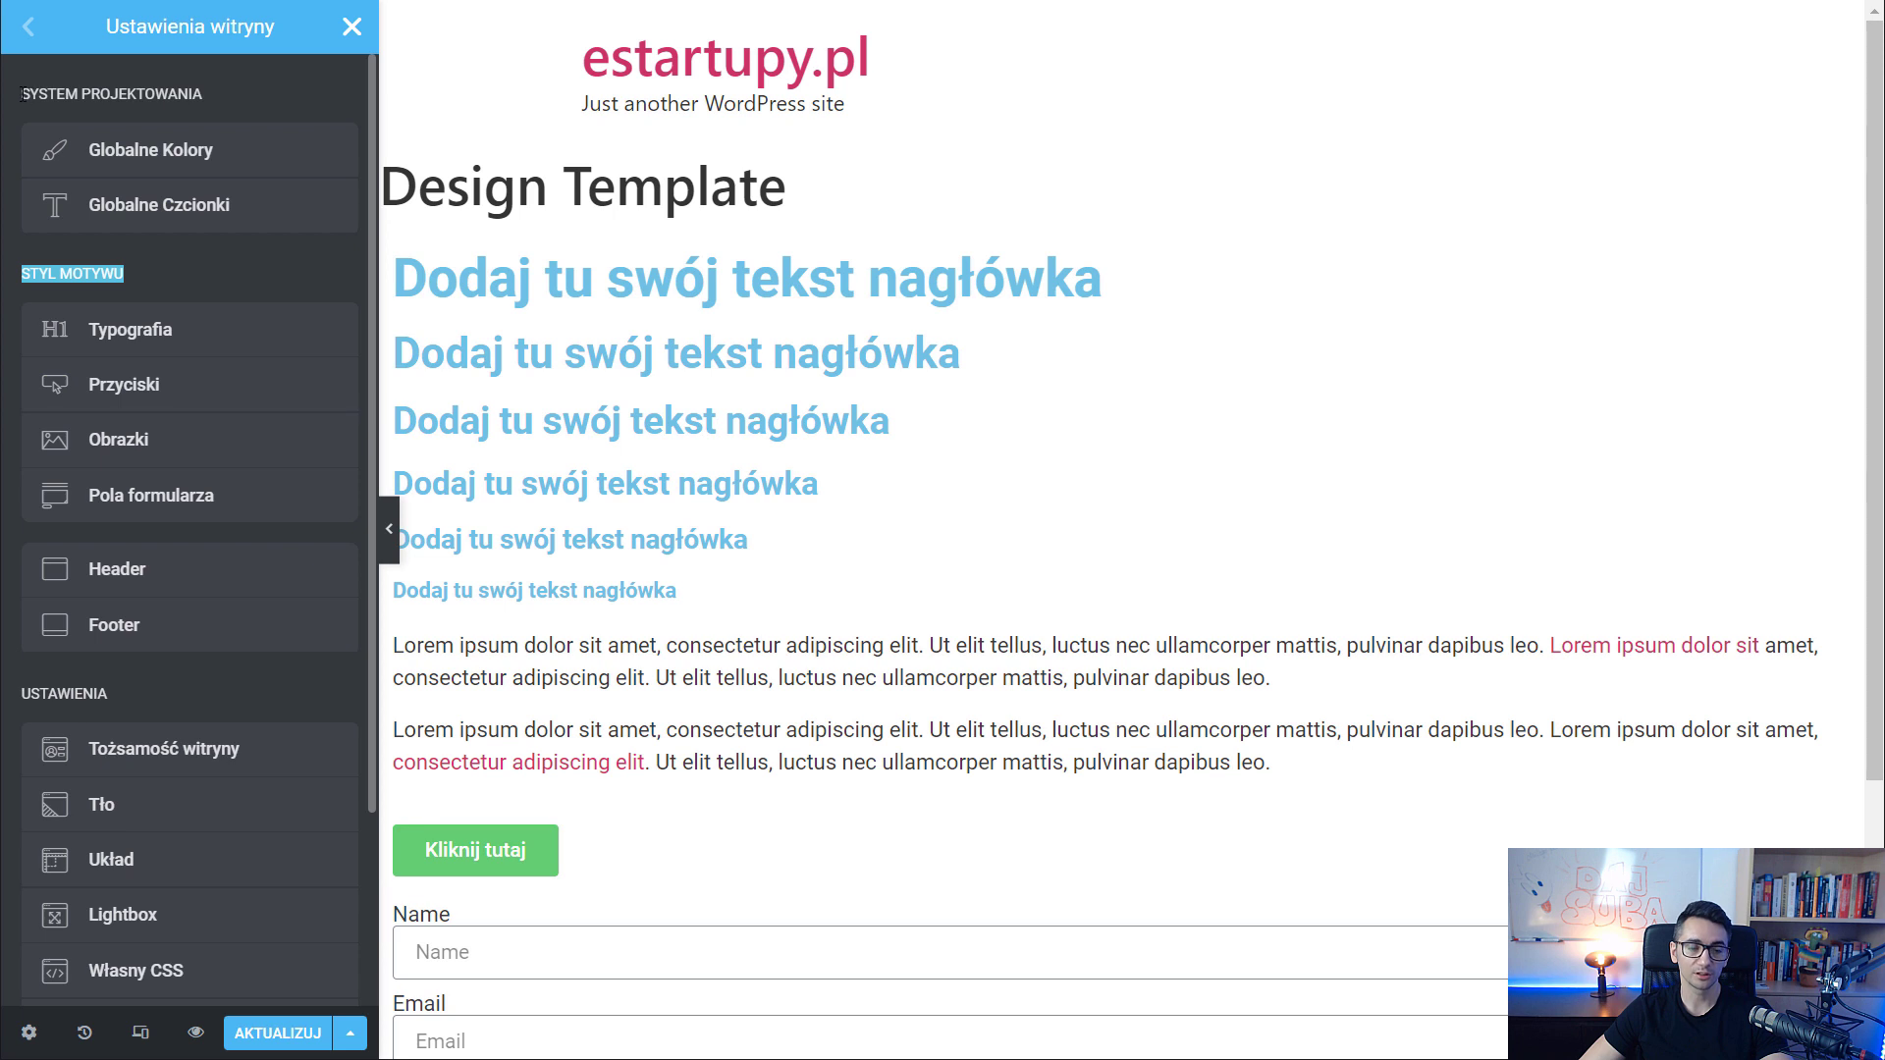
pyautogui.moveTo(22, 94); pyautogui.dragTo(235, 92)
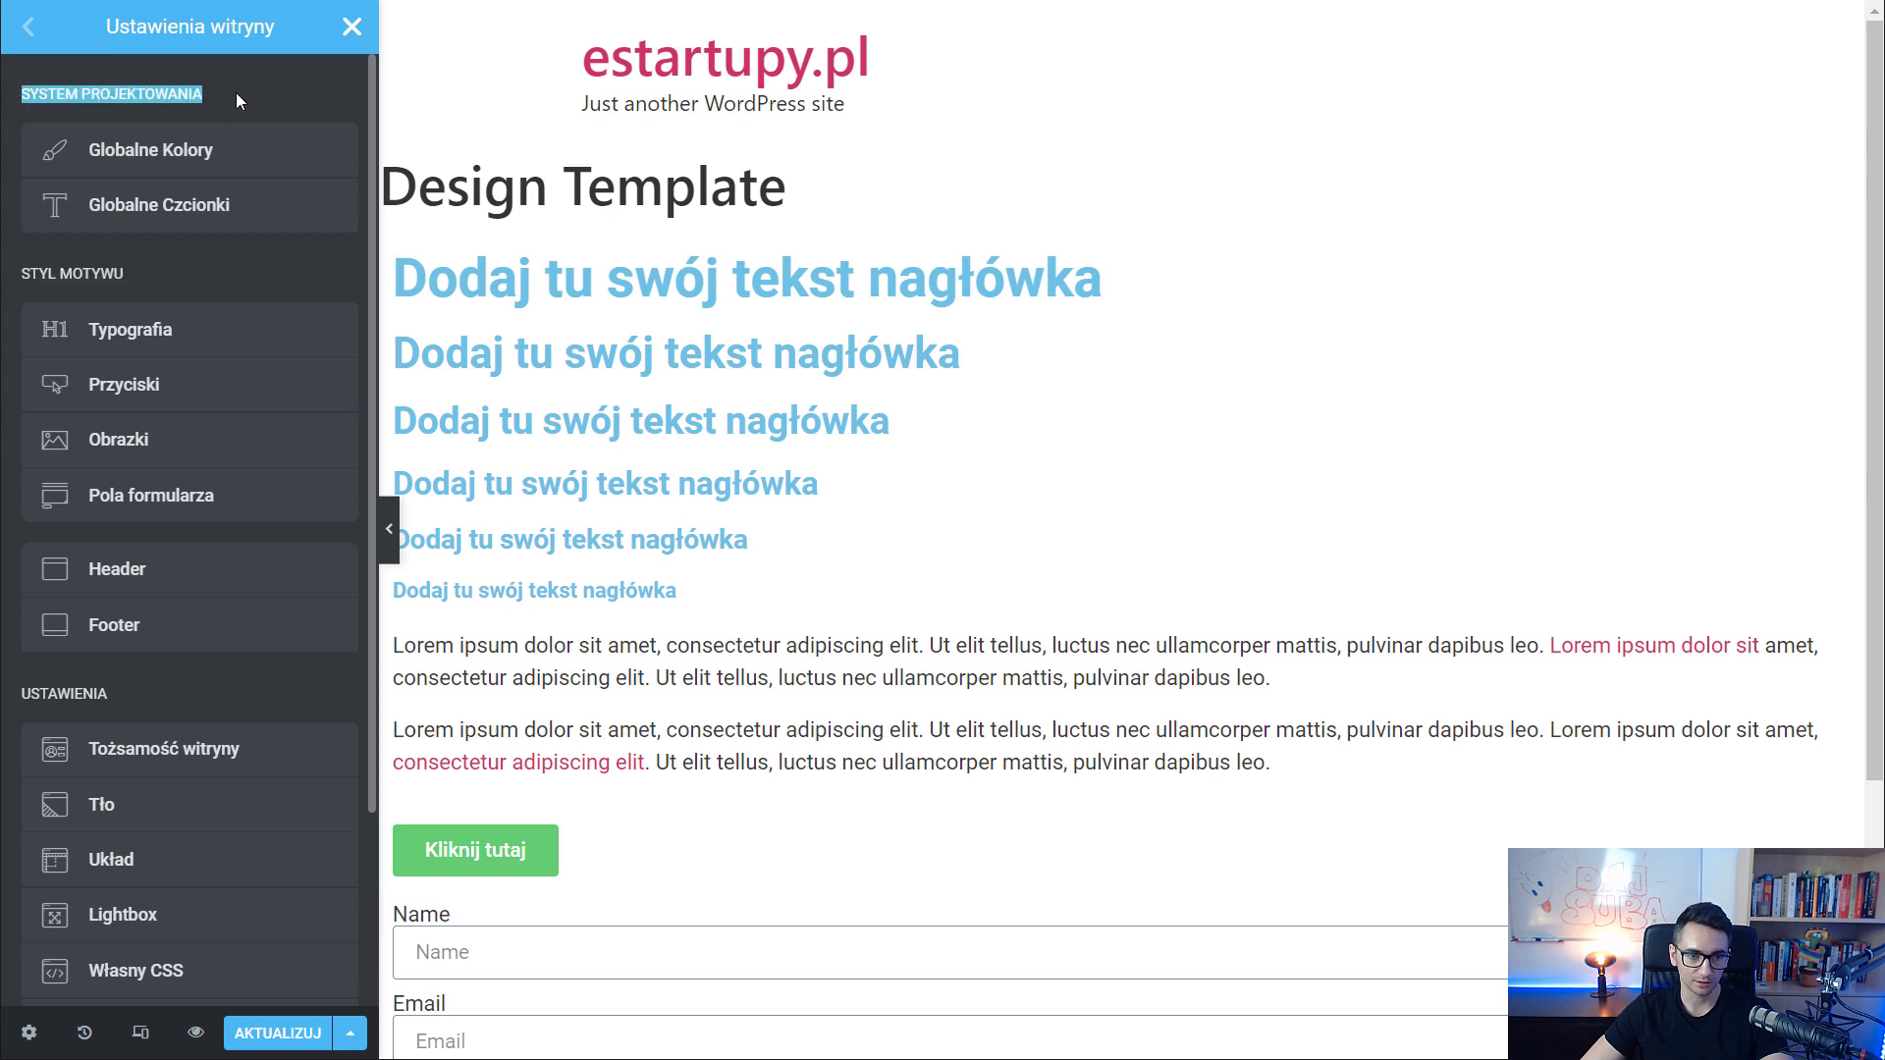
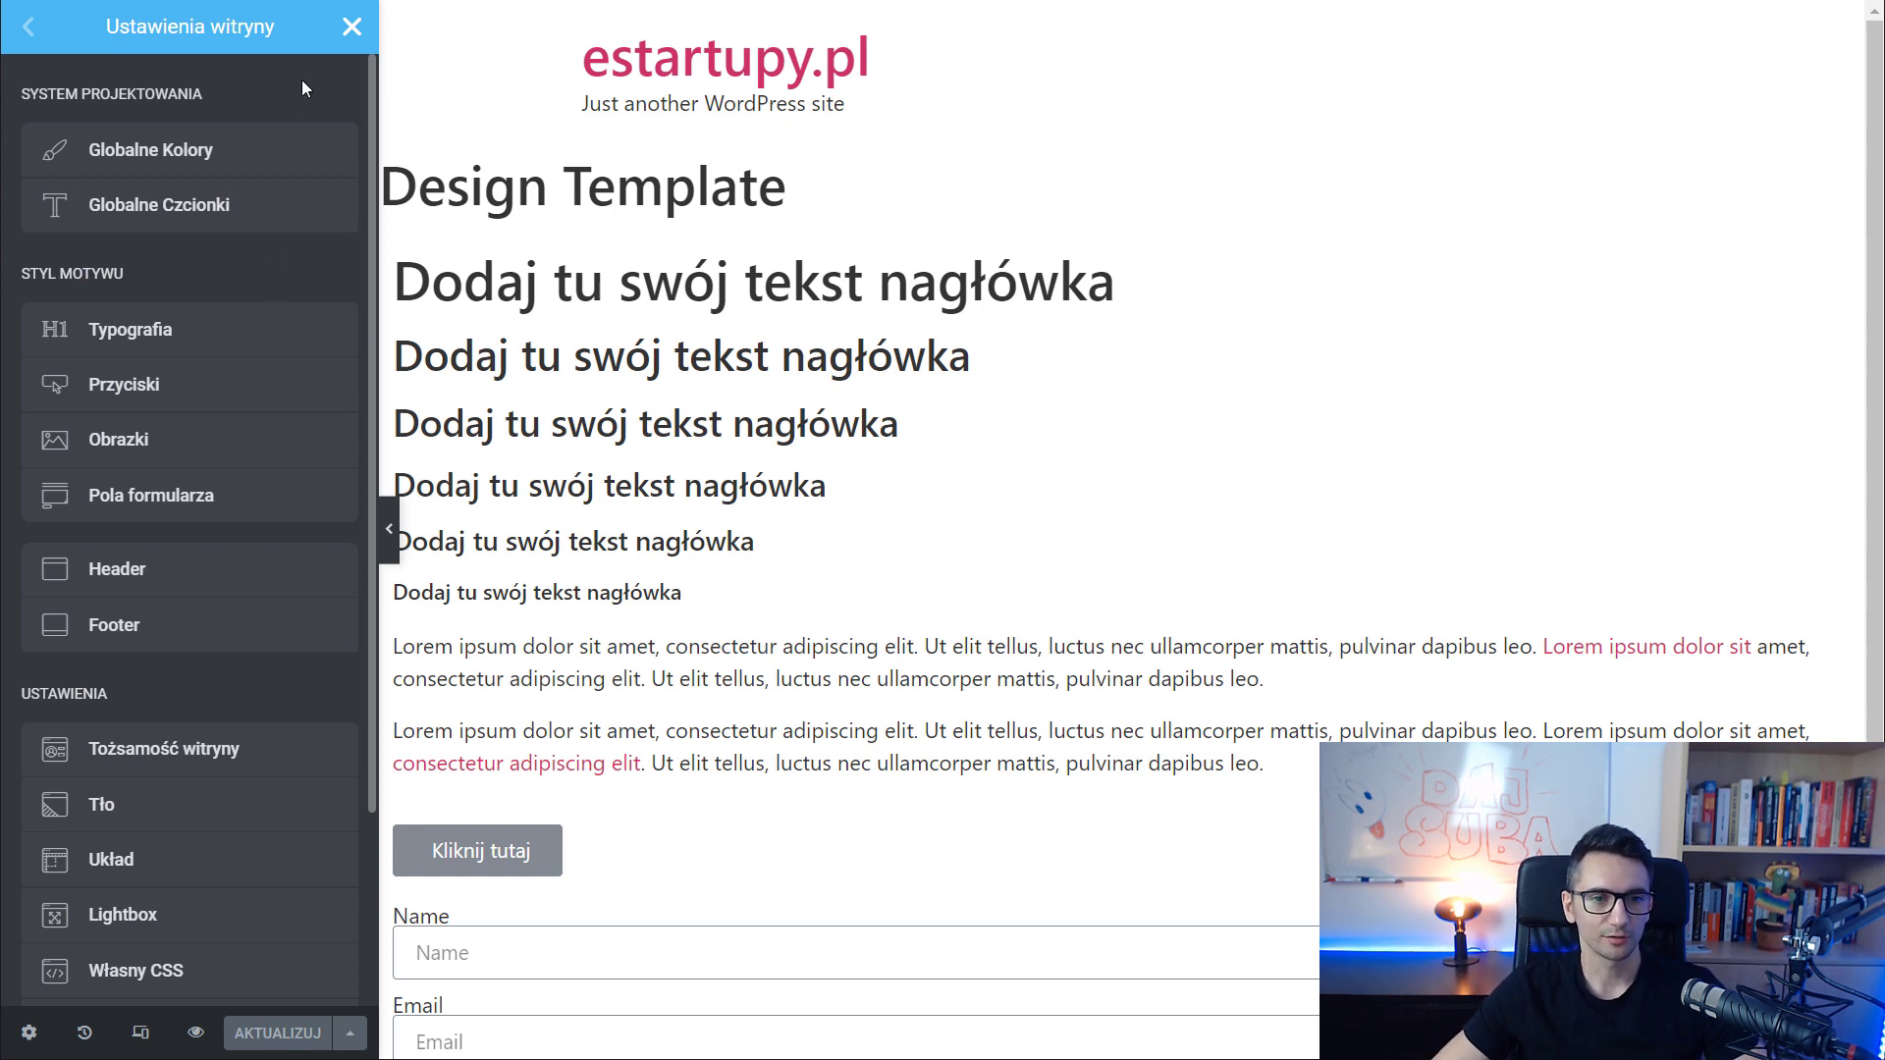
# Leave the site settings, check the H1 heading's style options, and duplicate that heading
pyautogui.click(351, 27)
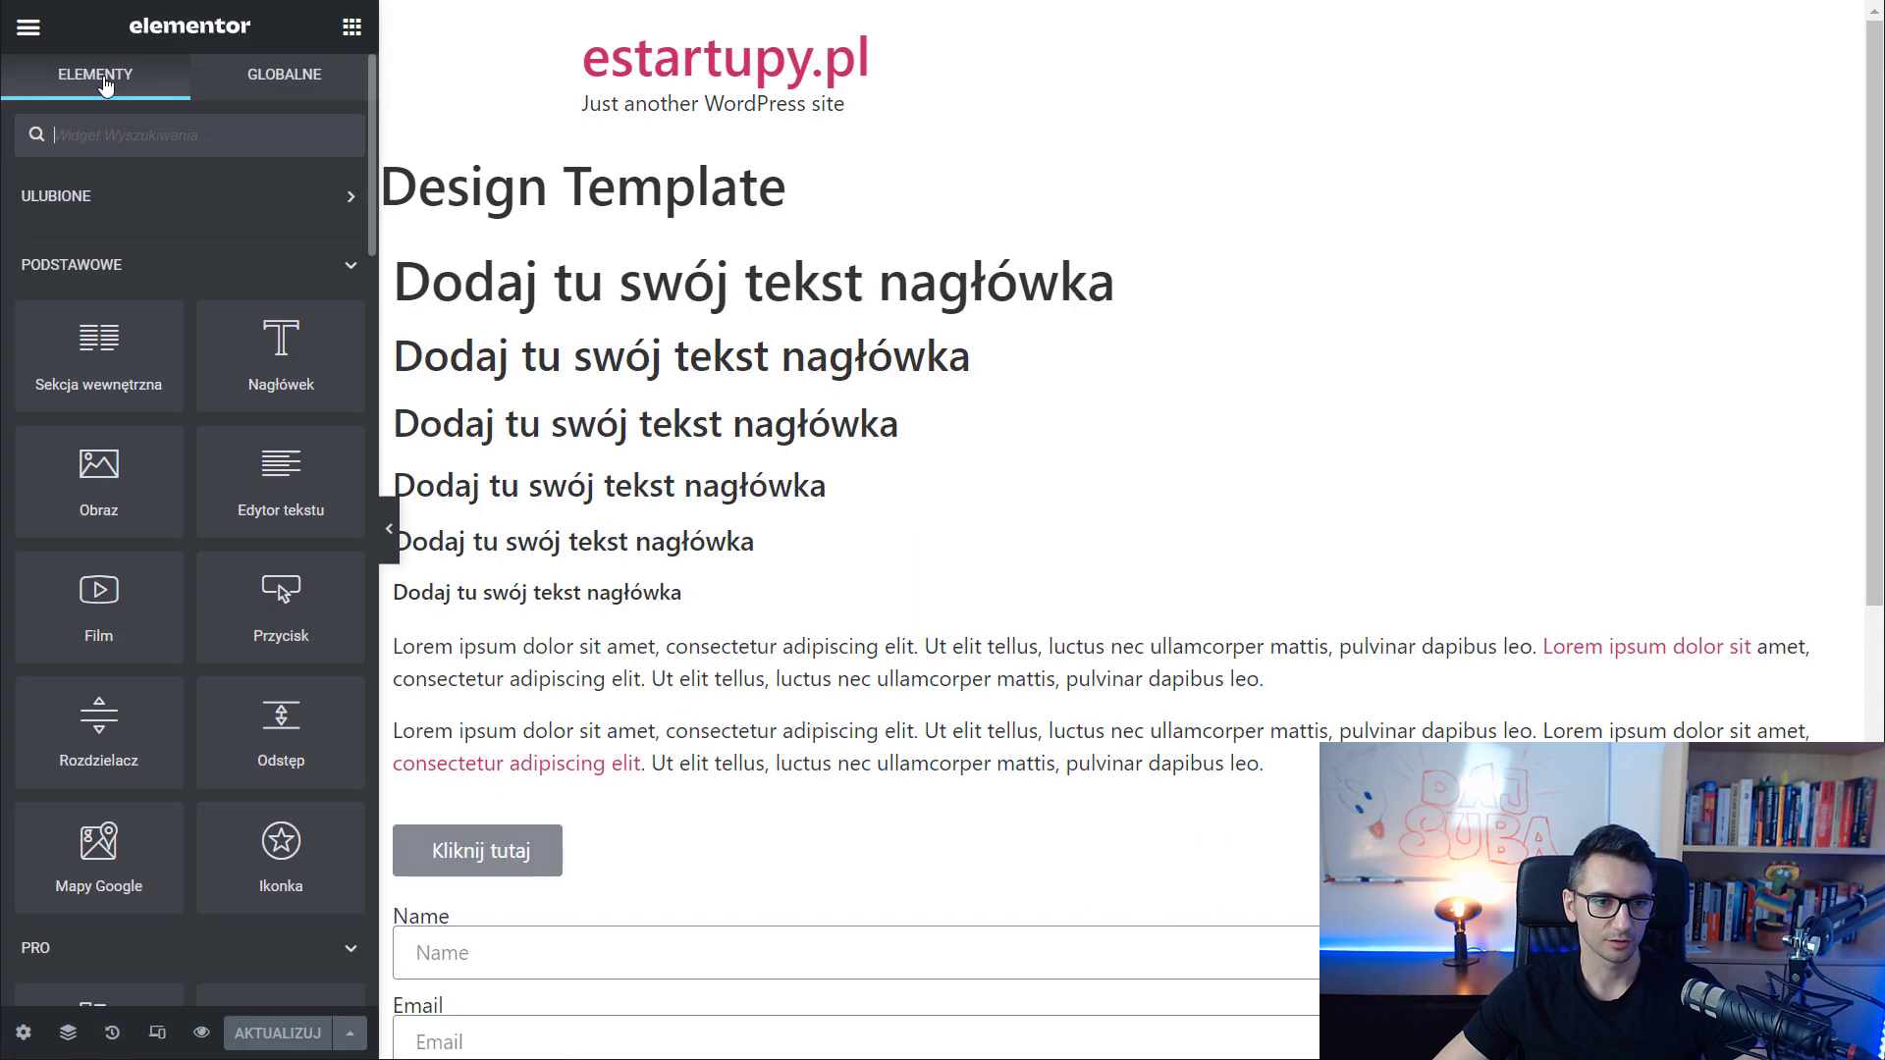
pyautogui.click(714, 290)
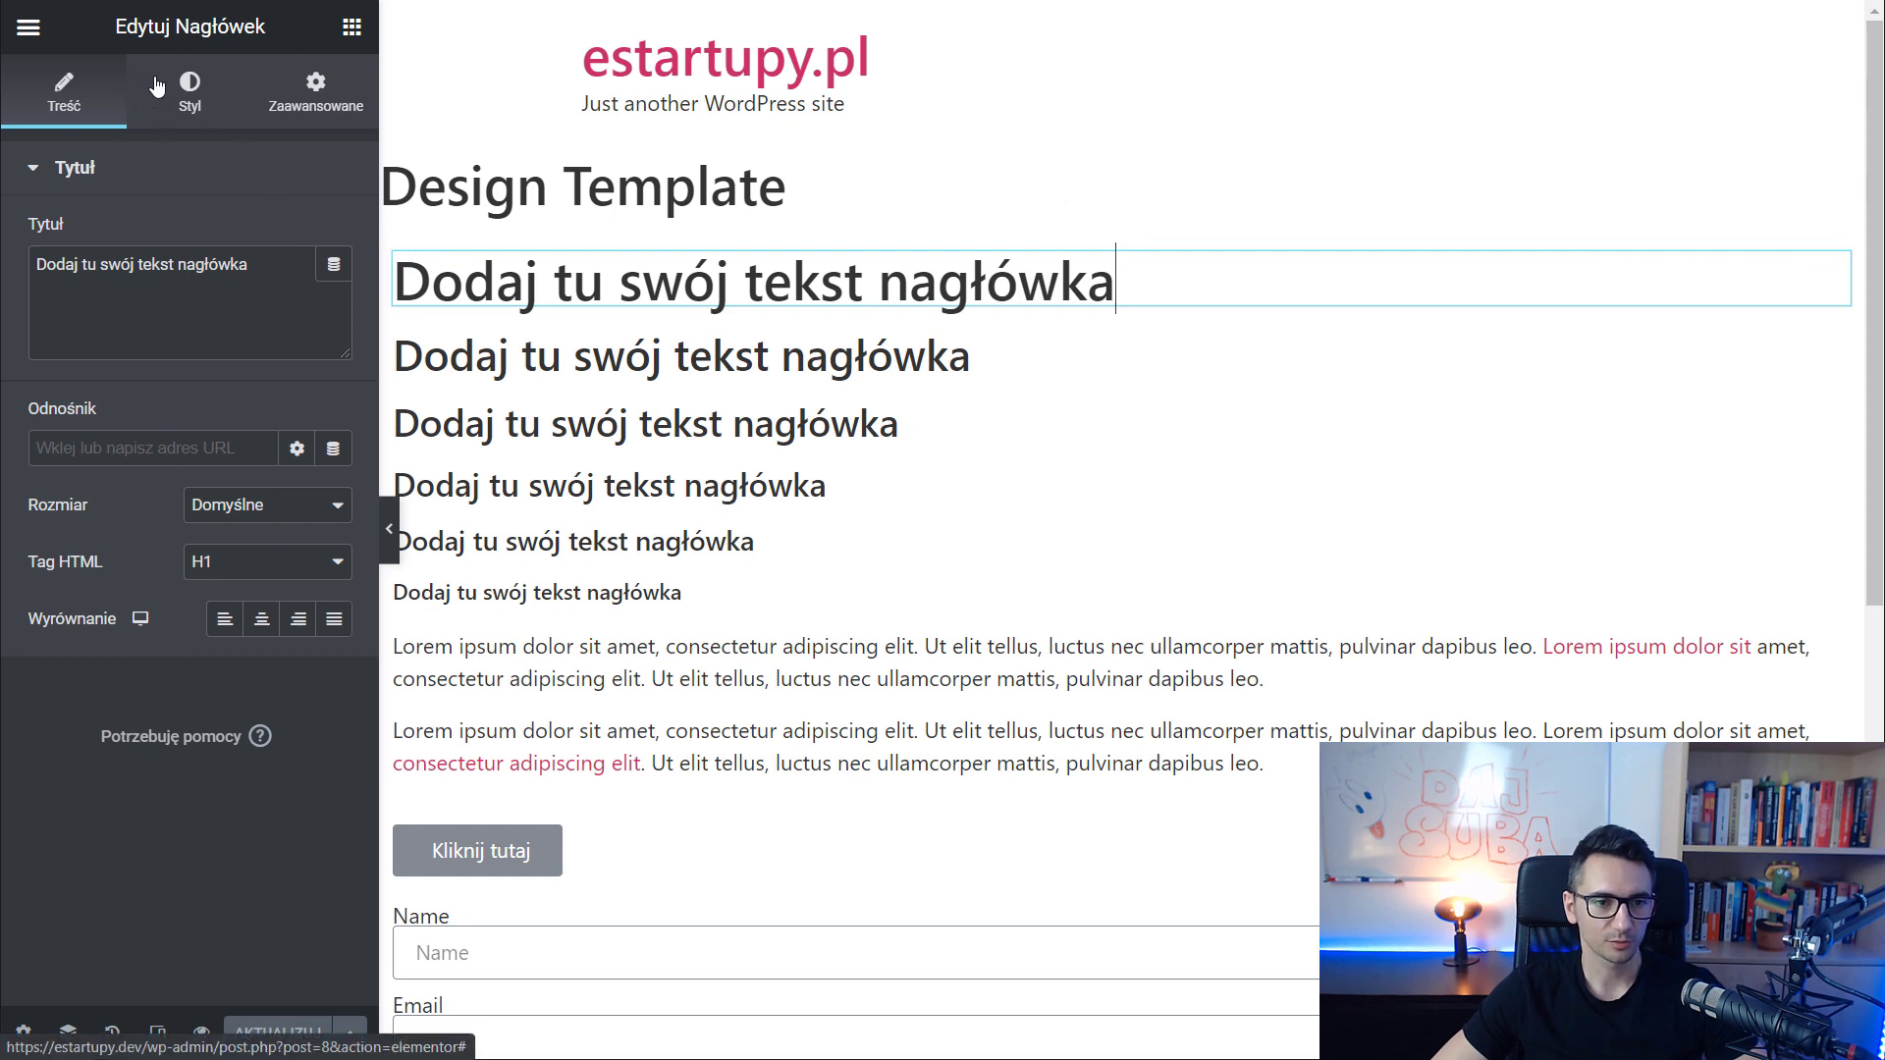
pyautogui.click(189, 98)
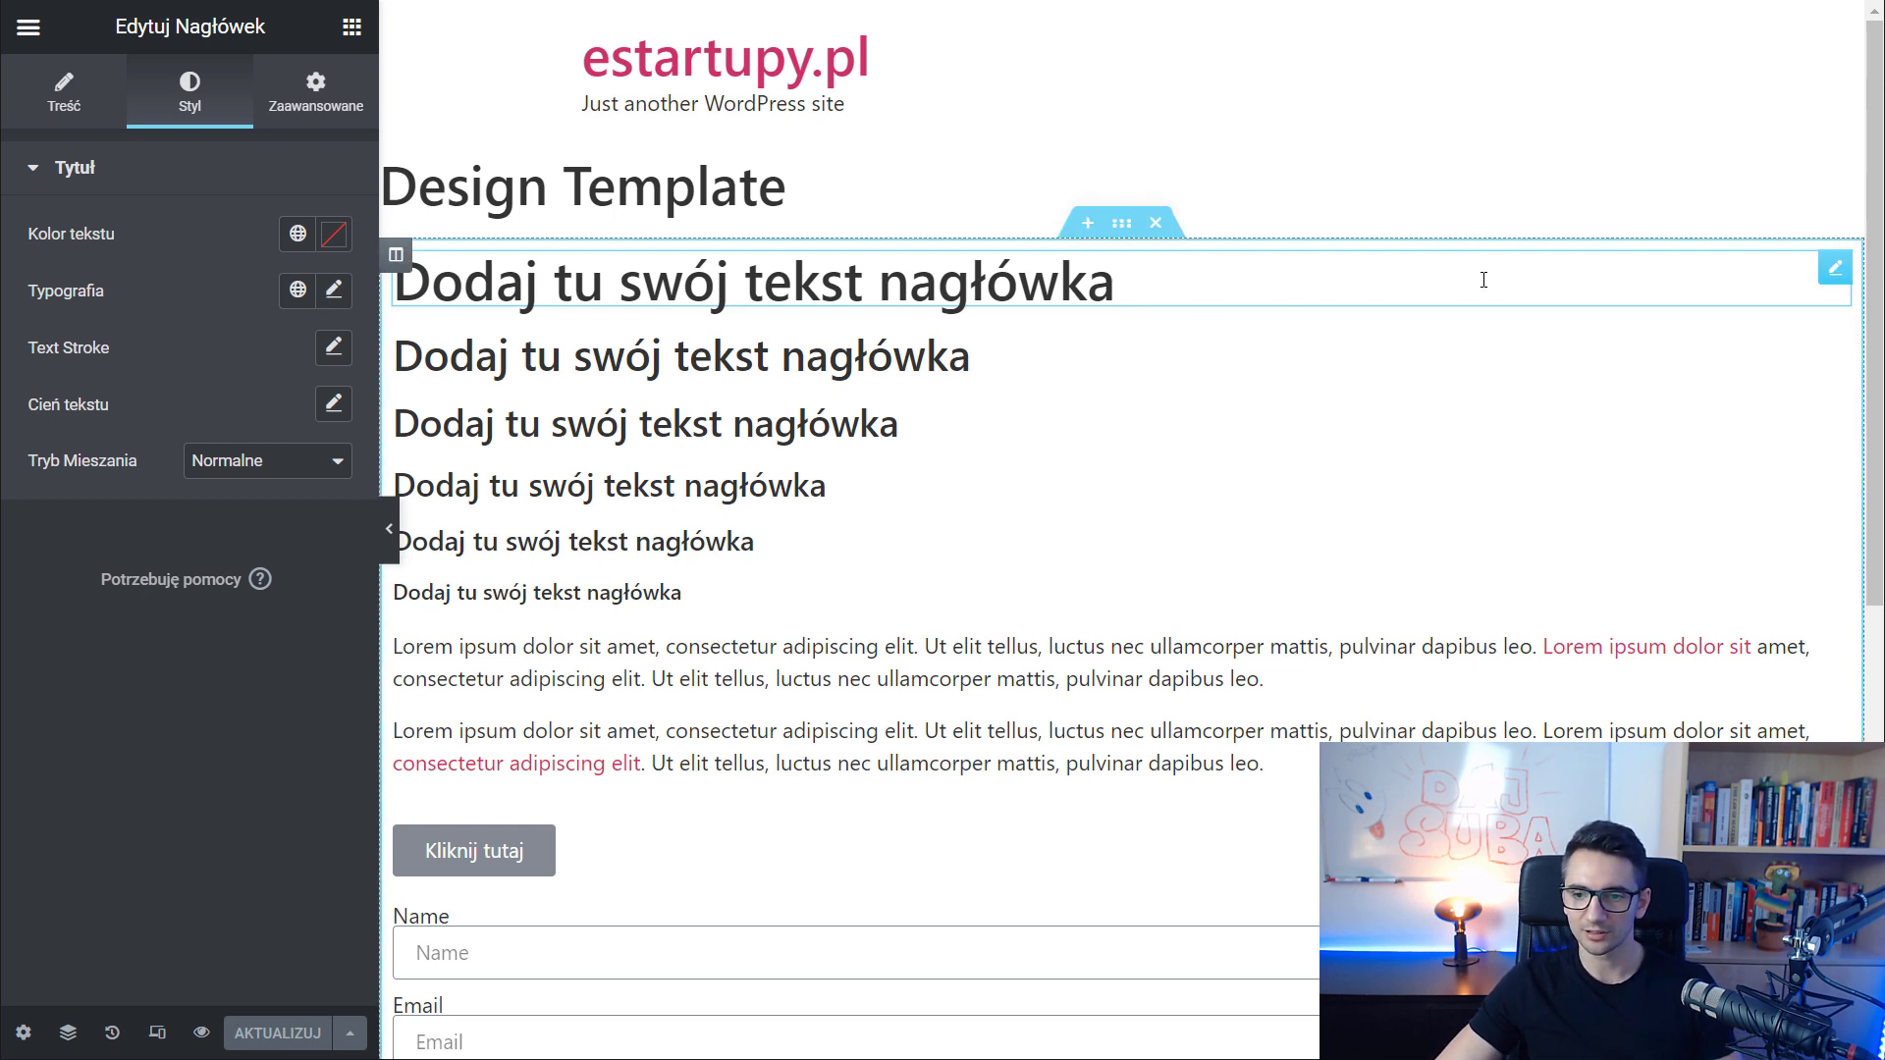
pyautogui.rightClick(1823, 278)
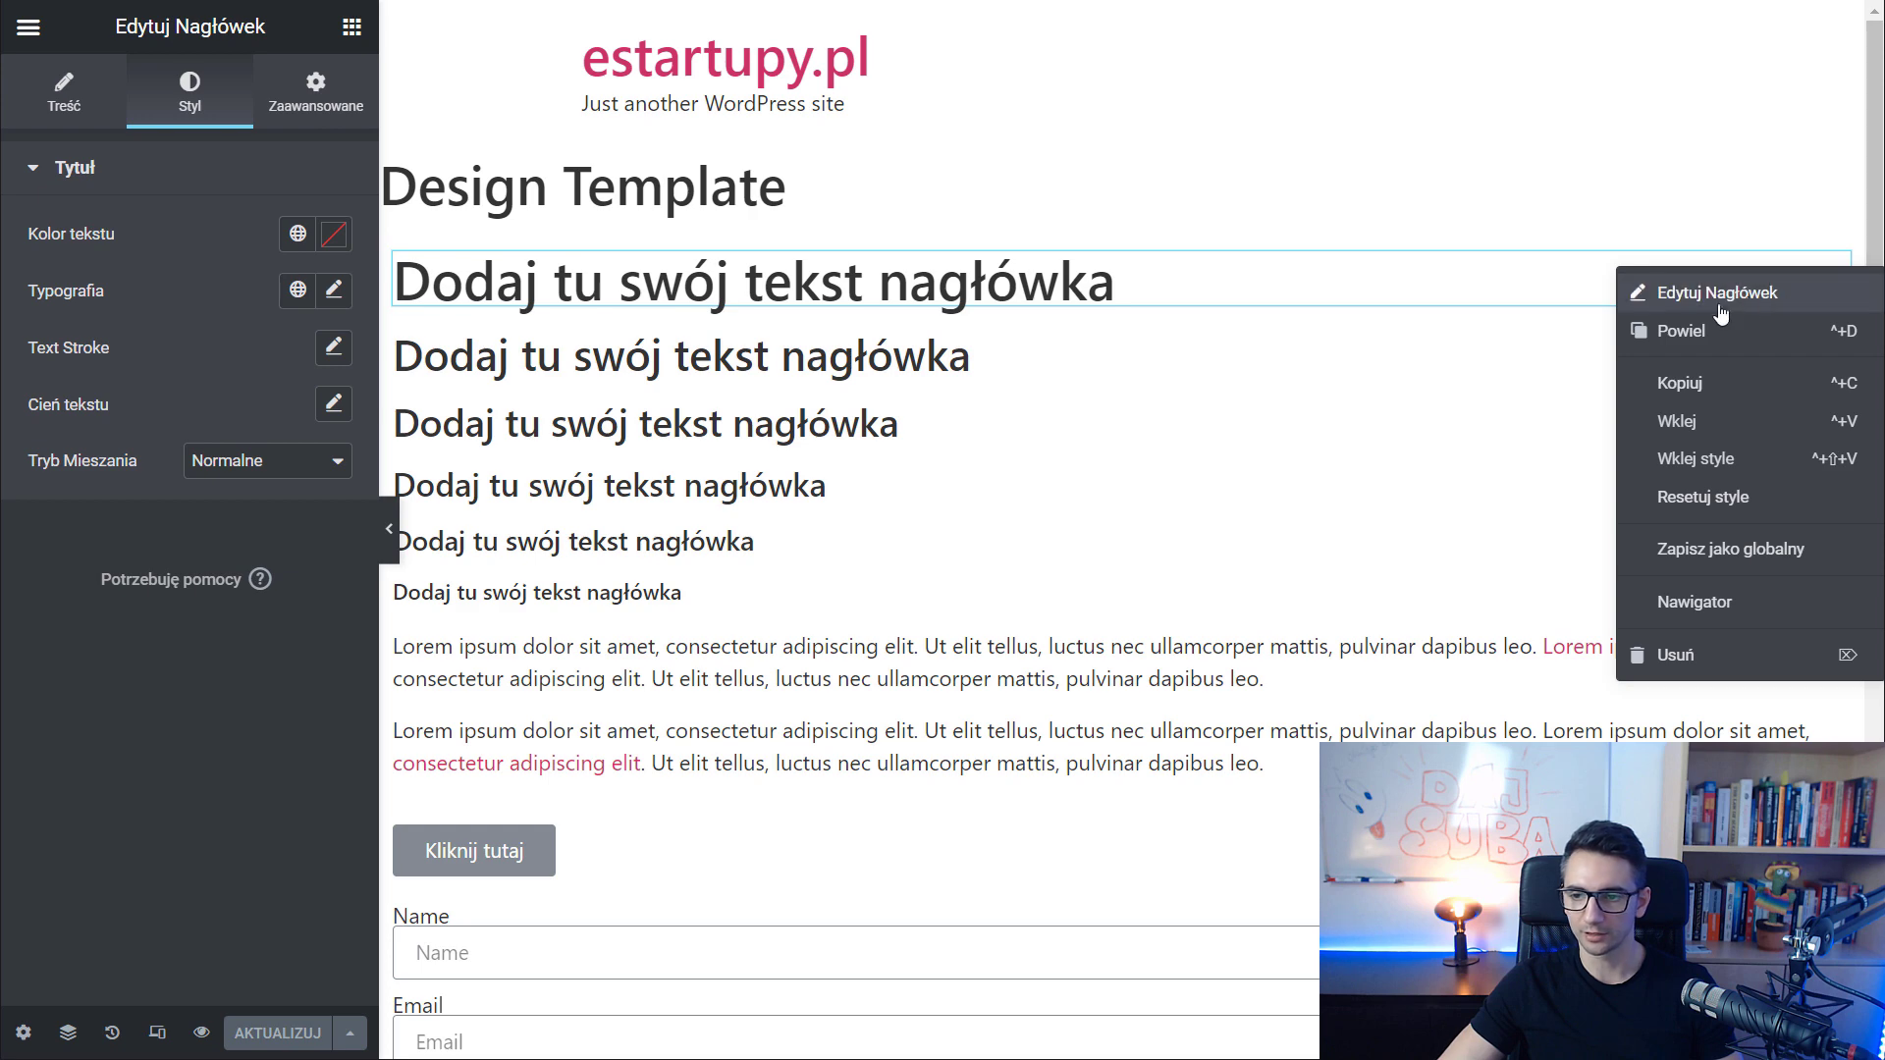
pyautogui.click(1679, 316)
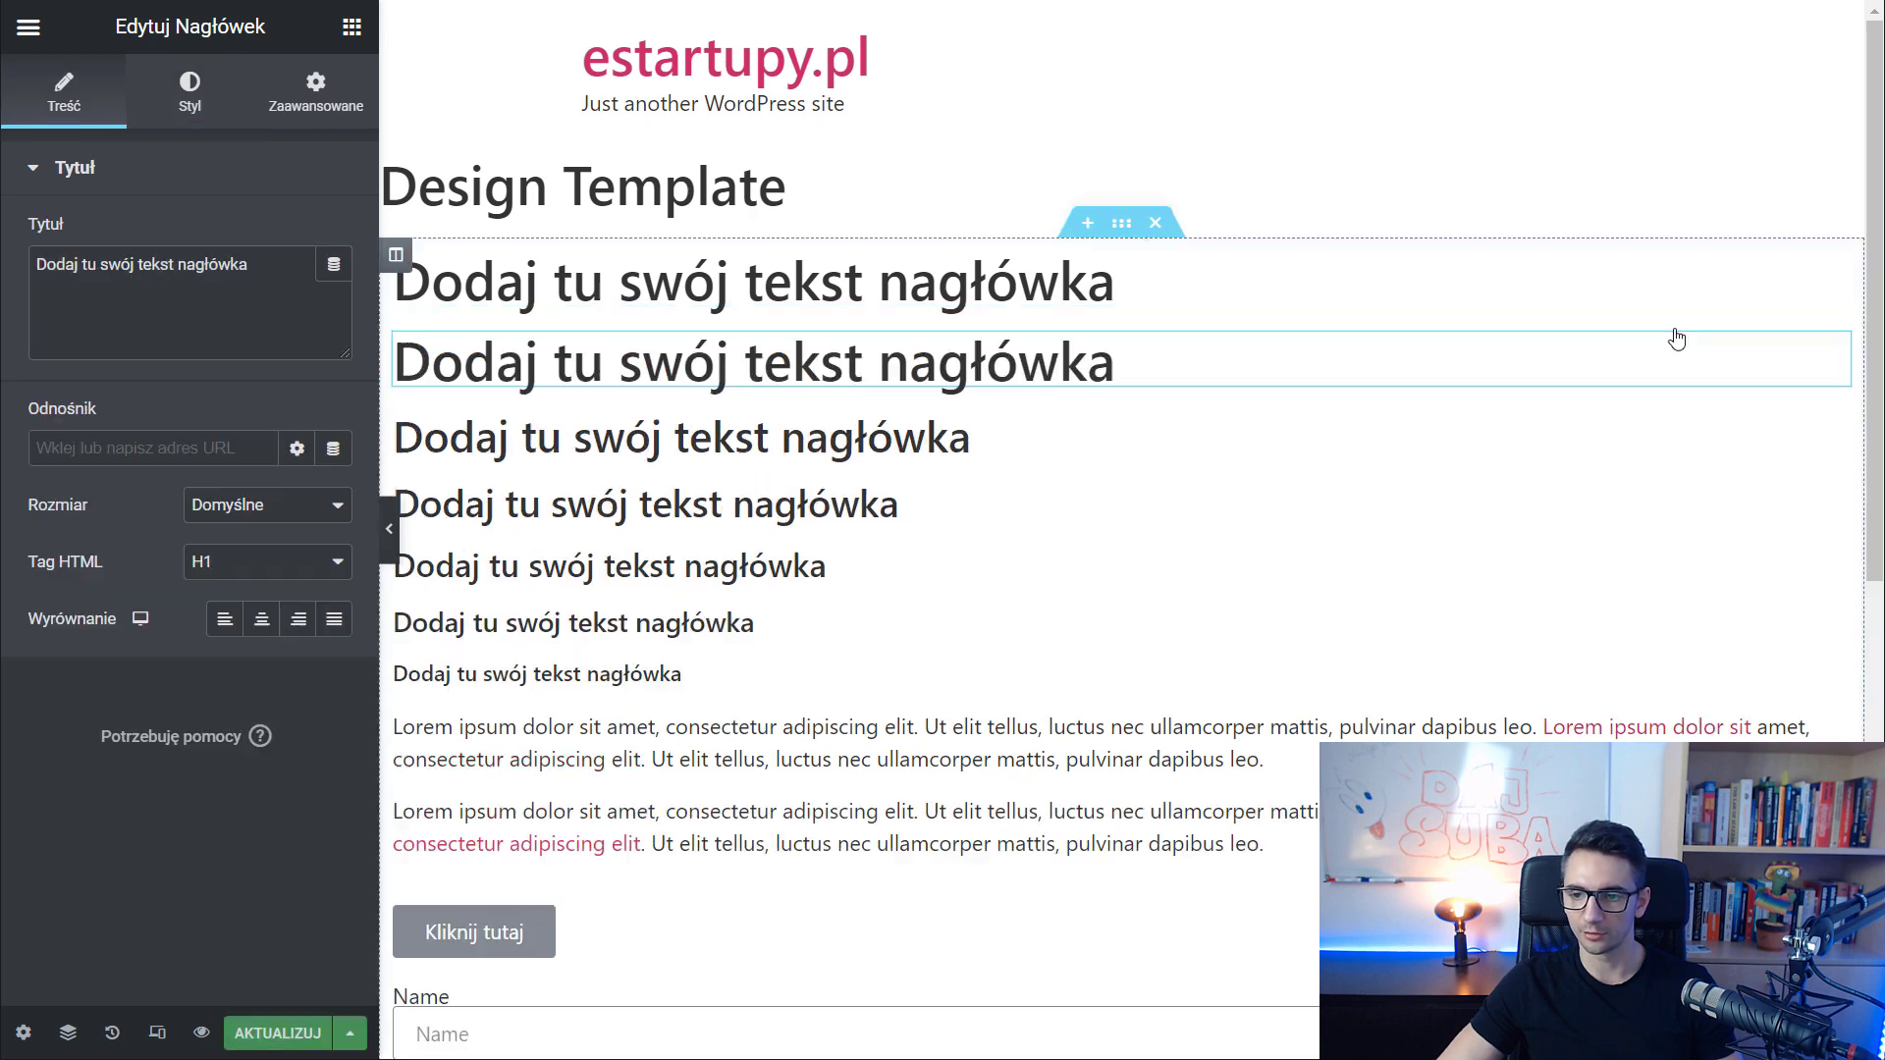
# Set the text color of the first H1 heading to red
pyautogui.click(726, 295)
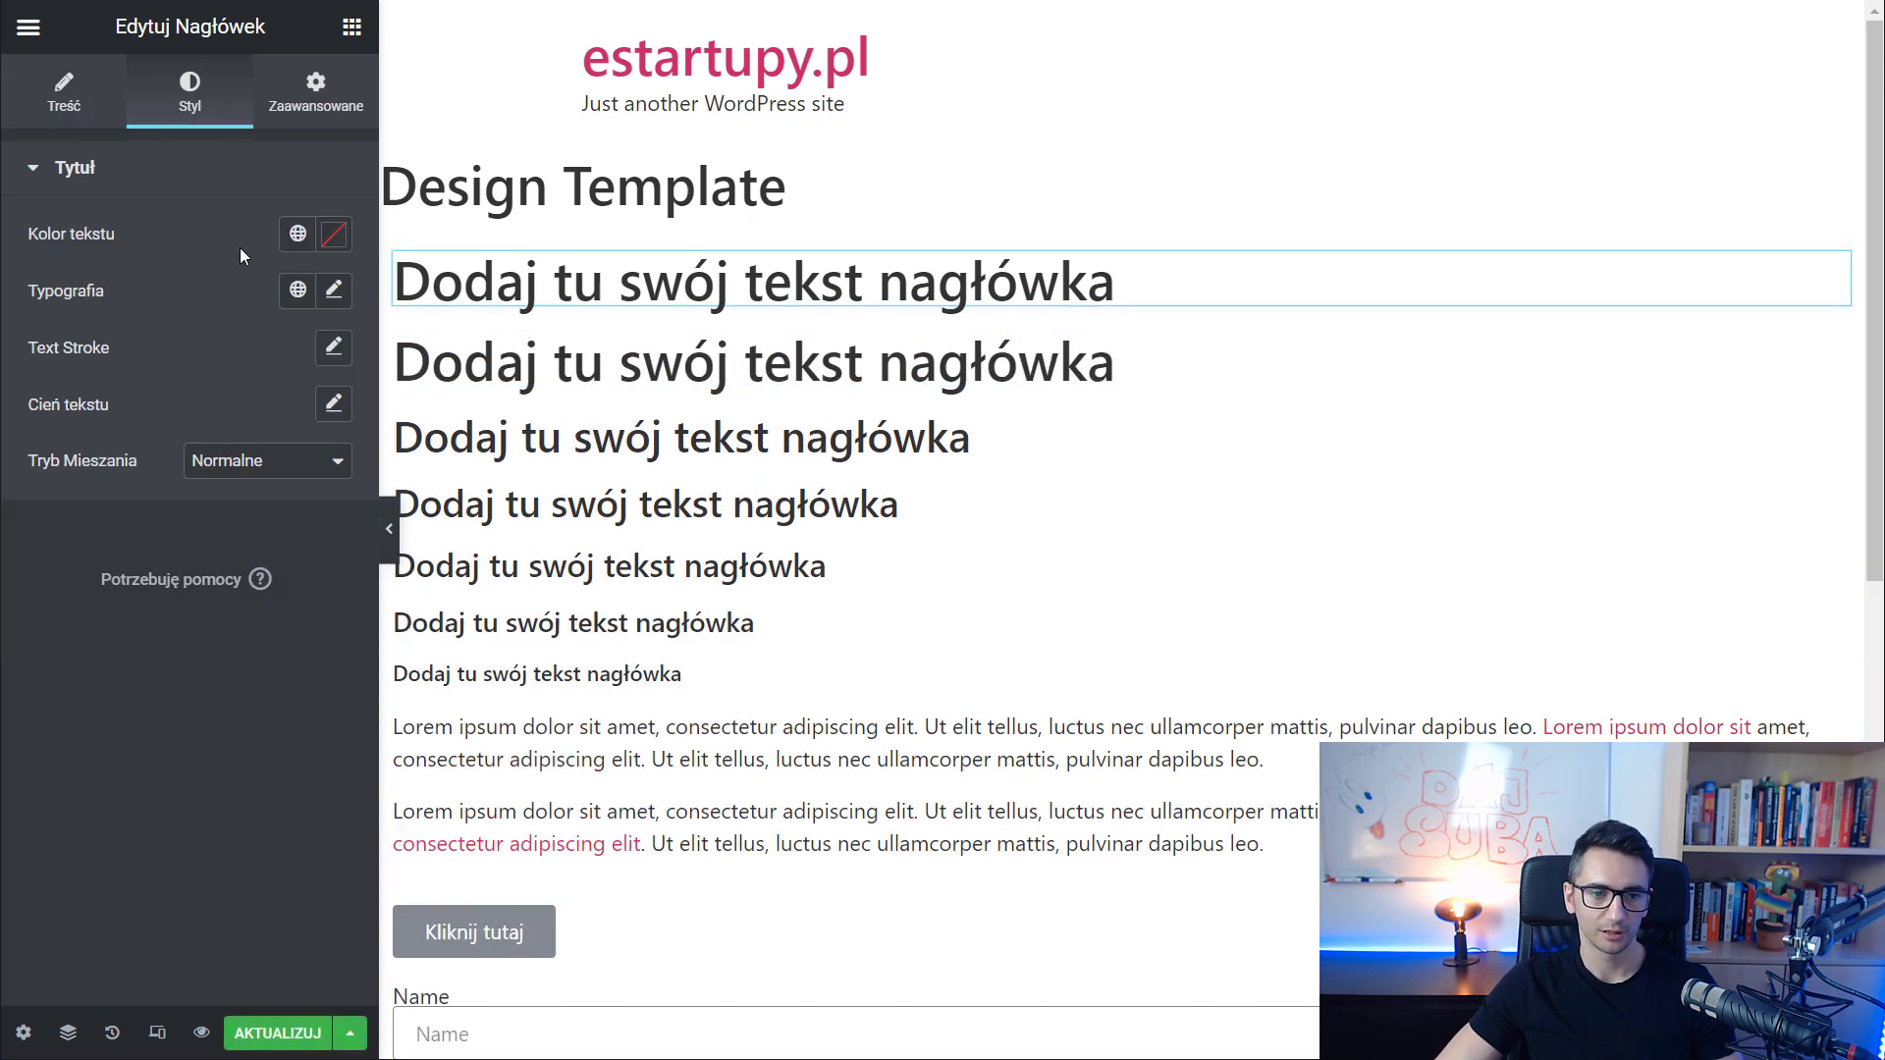
pyautogui.click(334, 233)
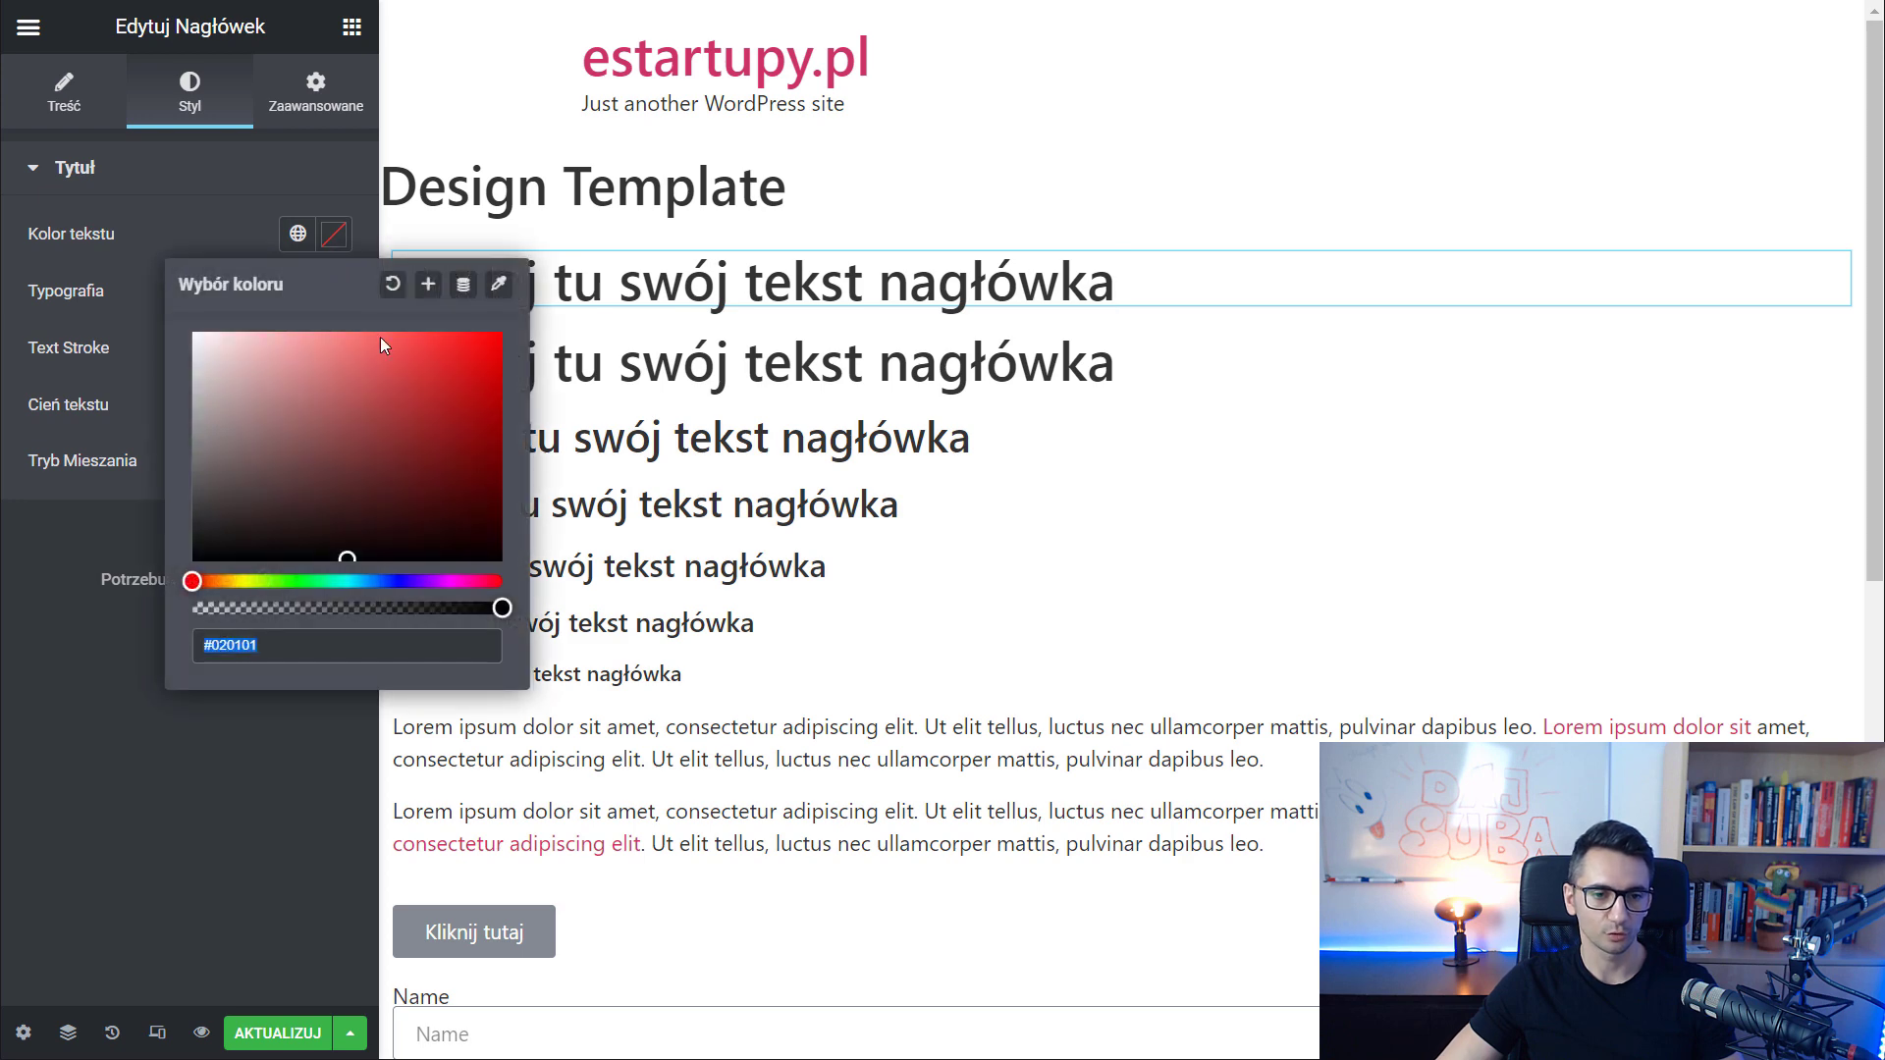
pyautogui.click(471, 366)
pyautogui.click(186, 248)
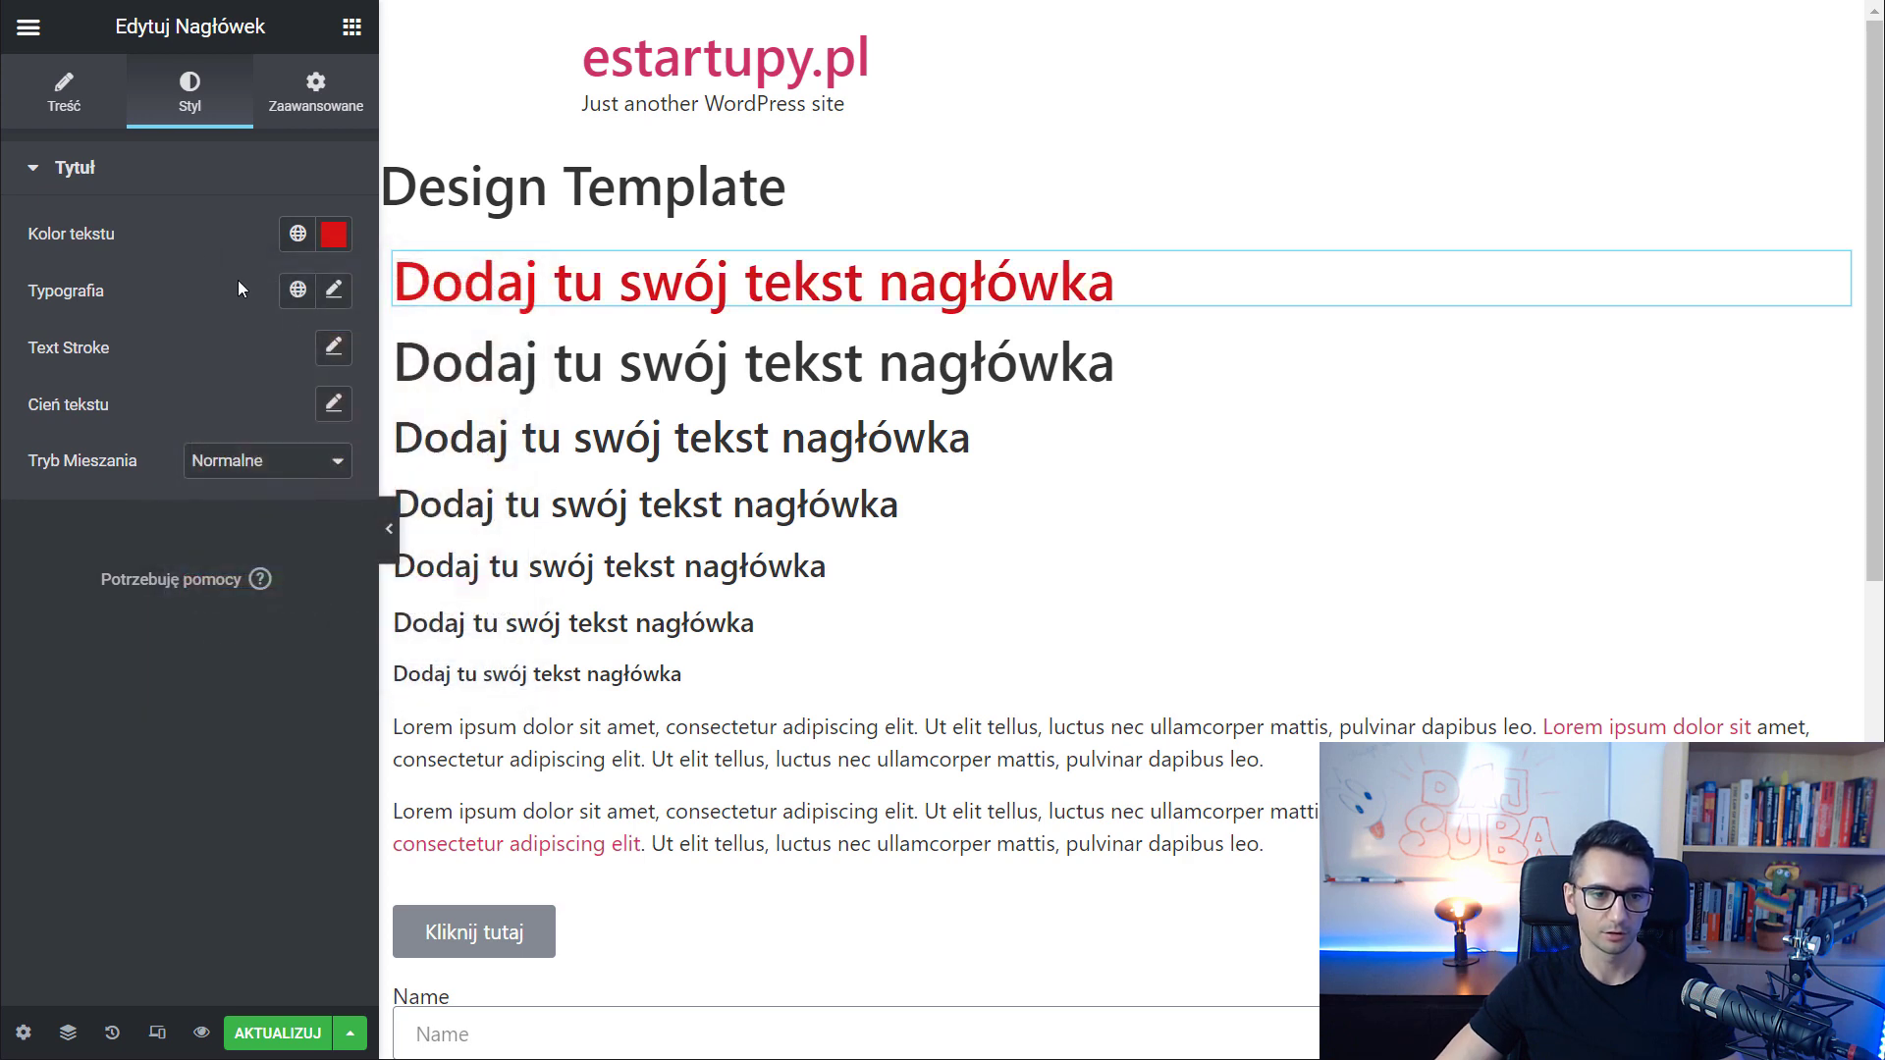
# Change the first H1 heading's typography to the Verdana family and enlarge its font size
pyautogui.click(334, 291)
pyautogui.click(263, 422)
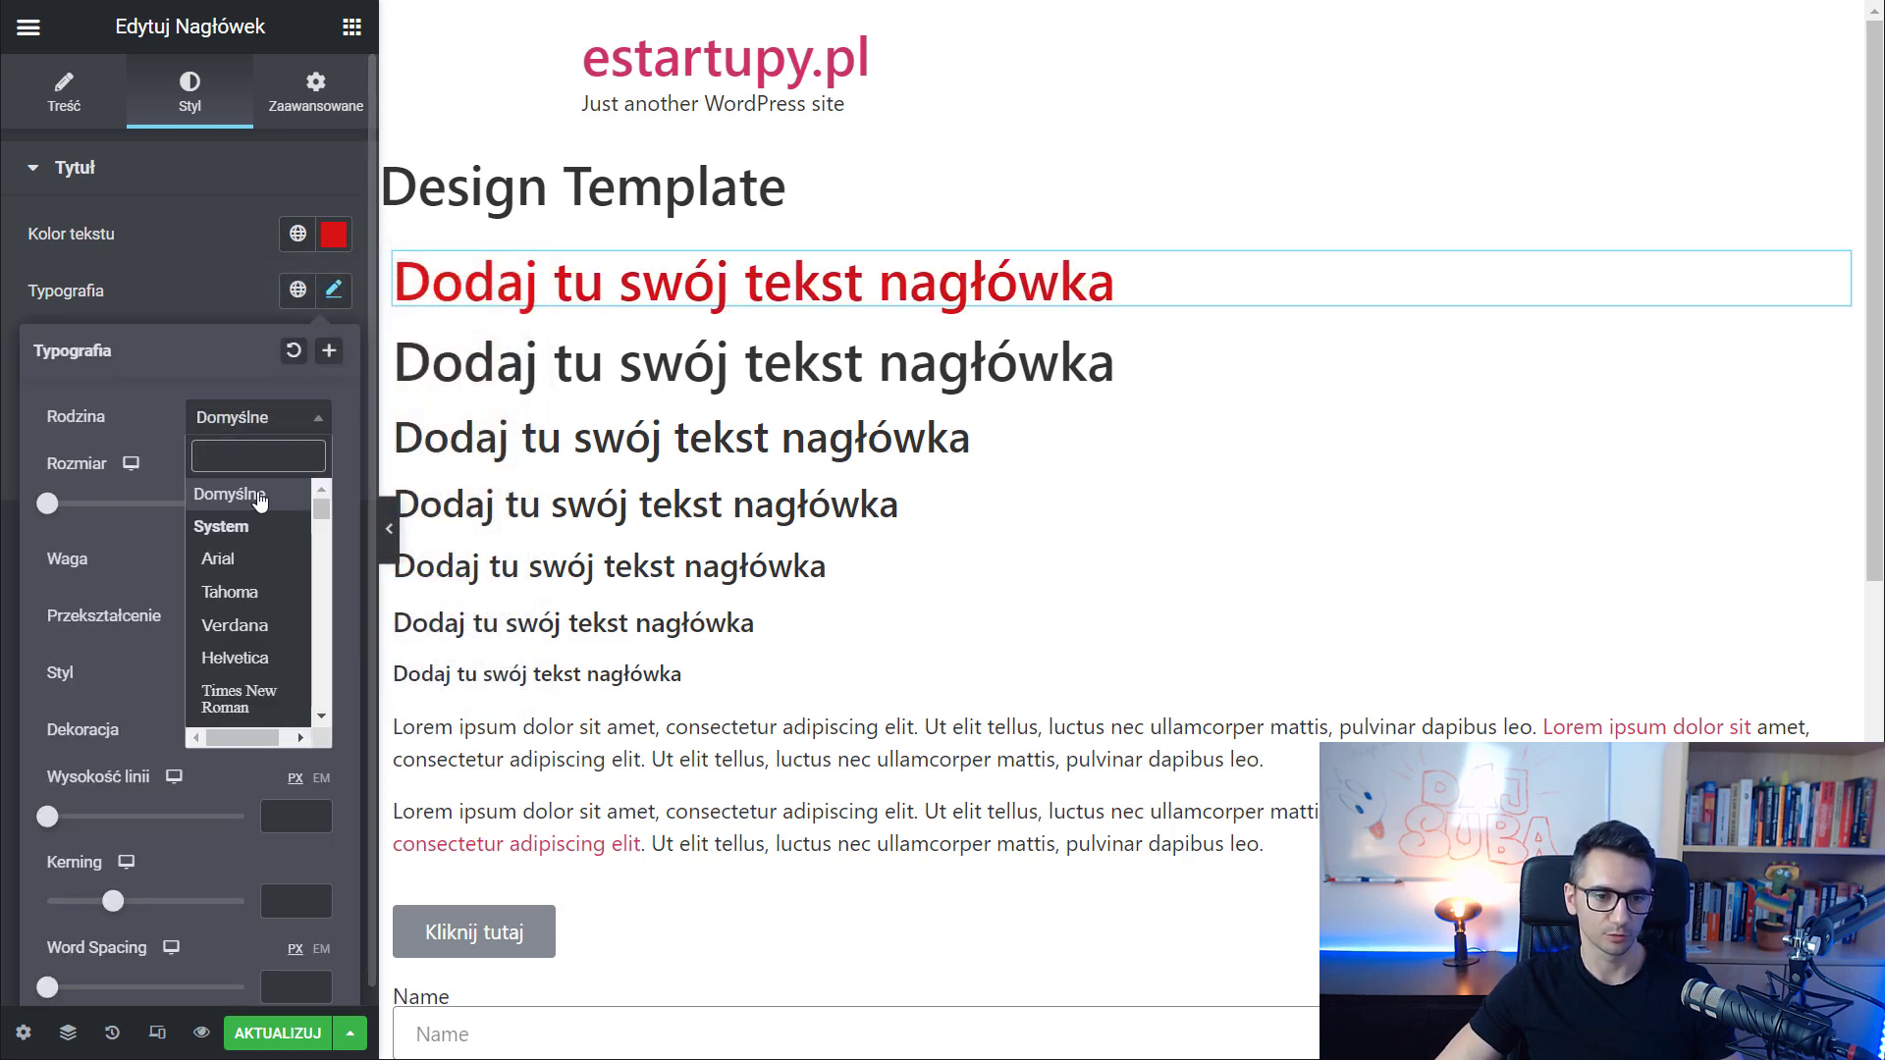
pyautogui.click(237, 628)
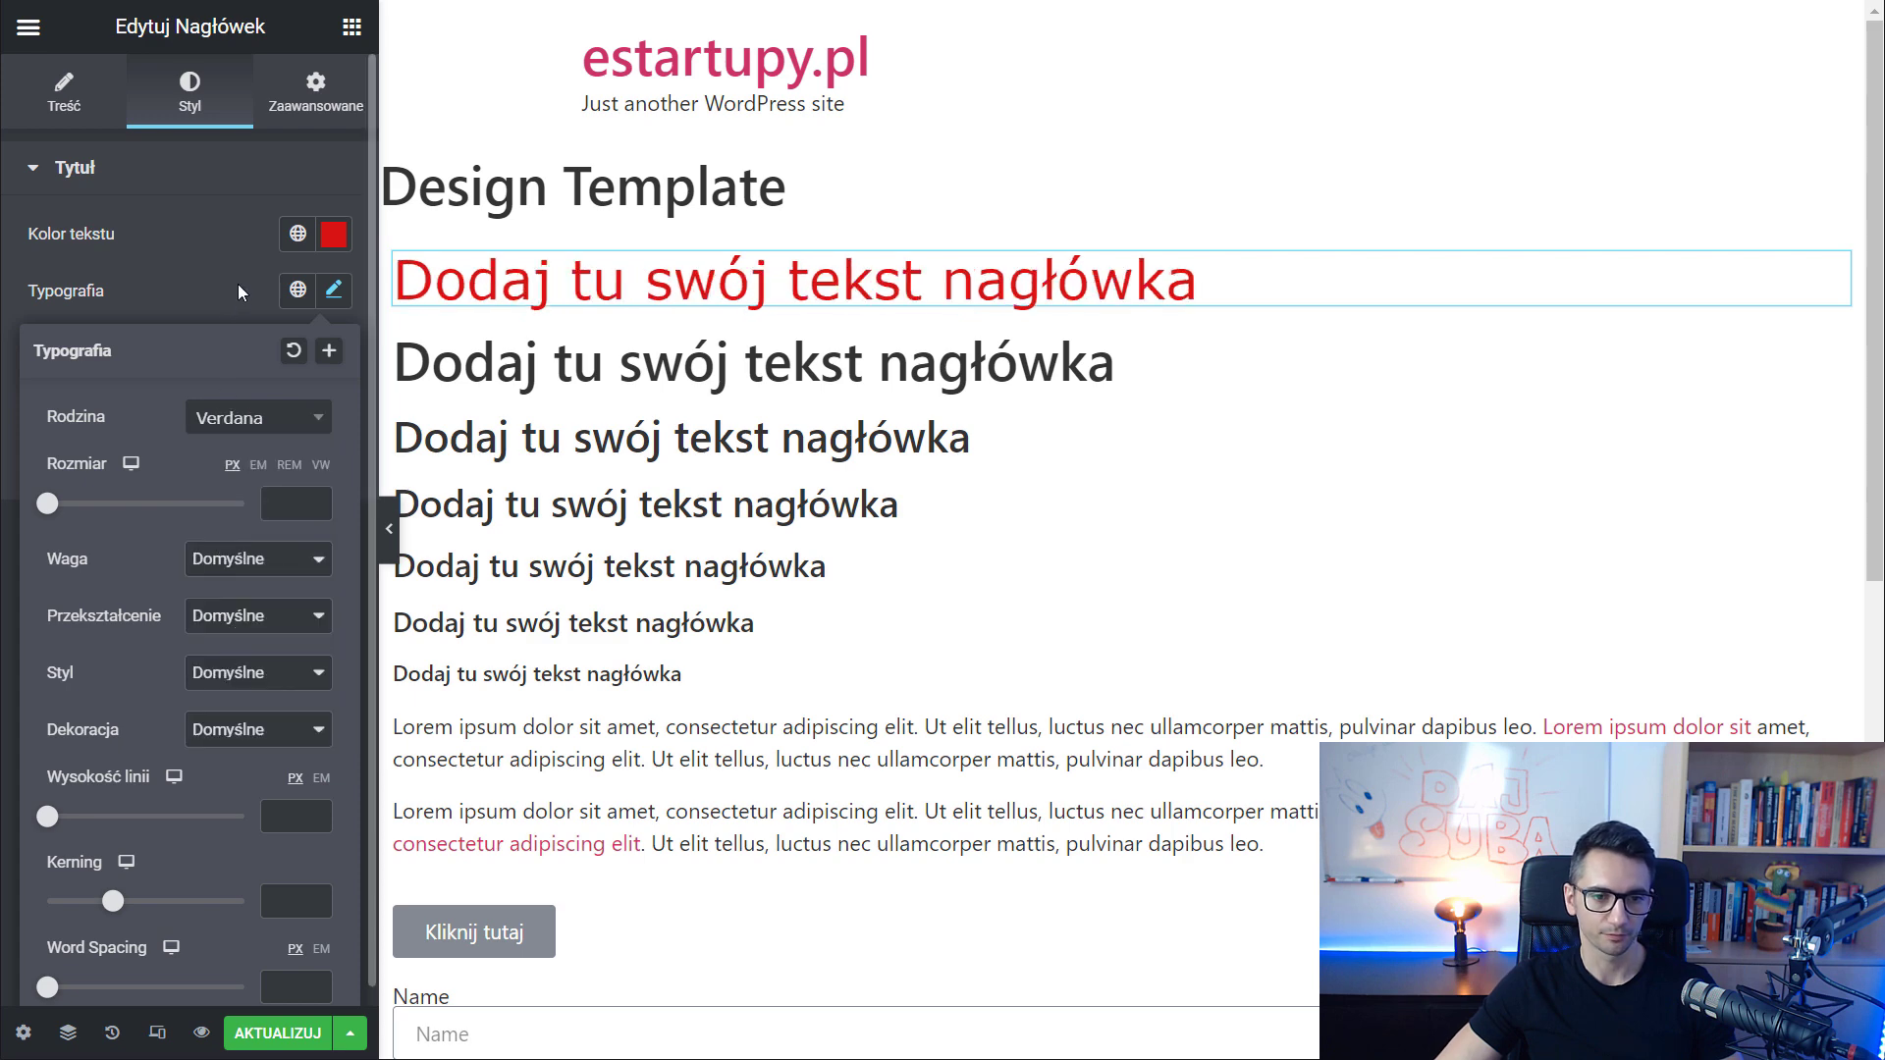
pyautogui.moveTo(49, 506); pyautogui.dragTo(94, 506)
pyautogui.click(175, 275)
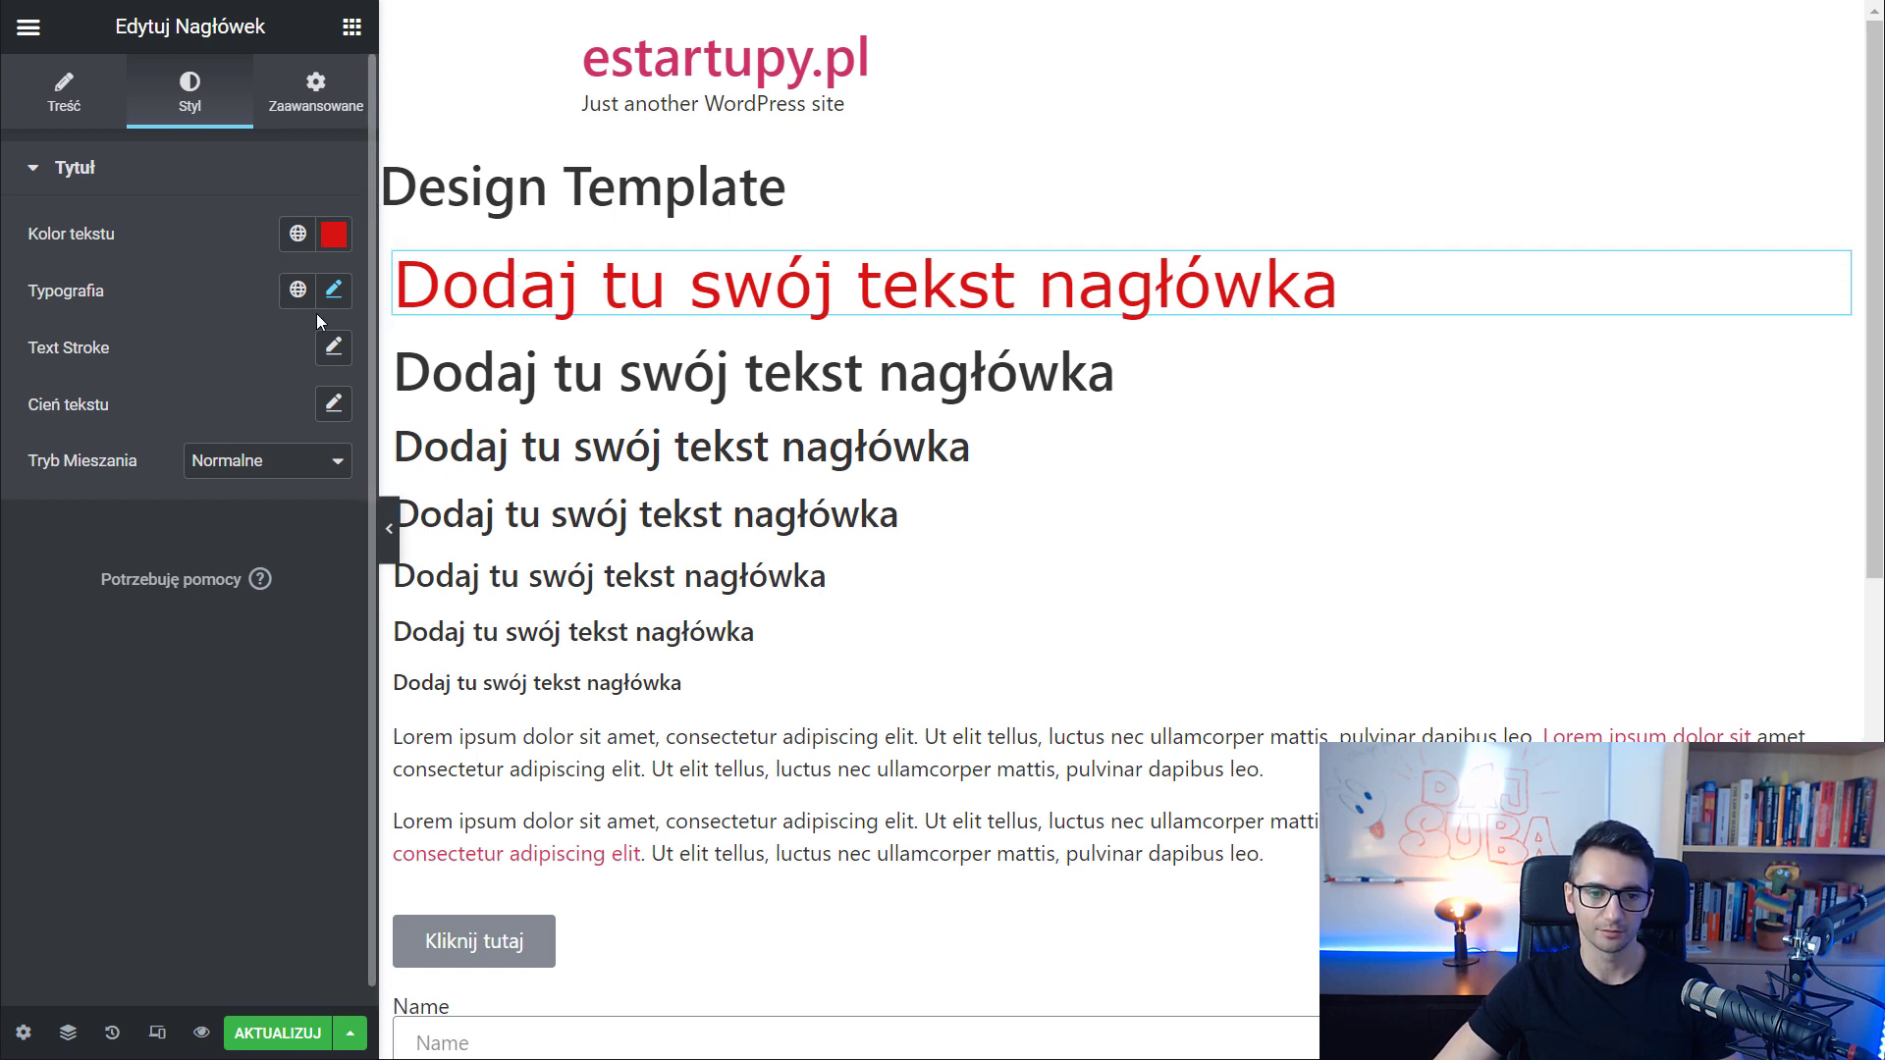
# Compare the style settings of the duplicated H1 heading with those of the red H1 heading
pyautogui.click(511, 372)
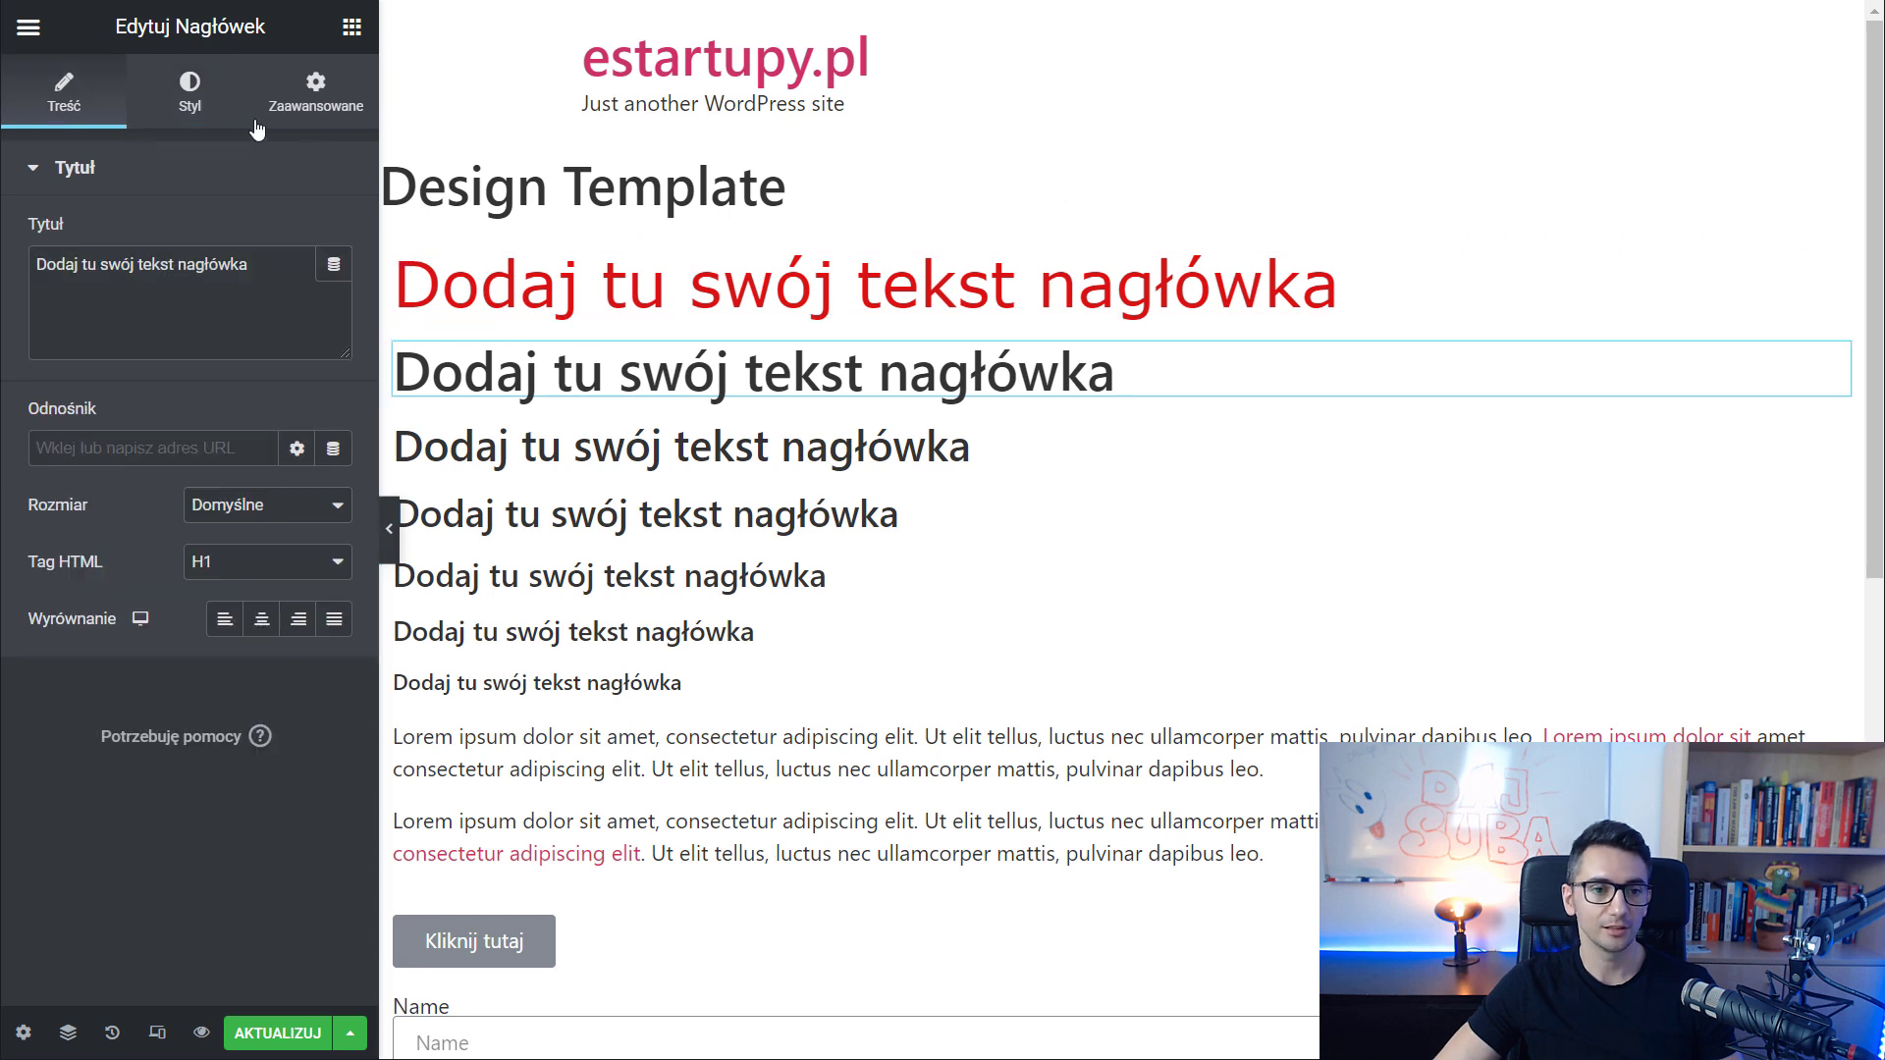
pyautogui.click(191, 96)
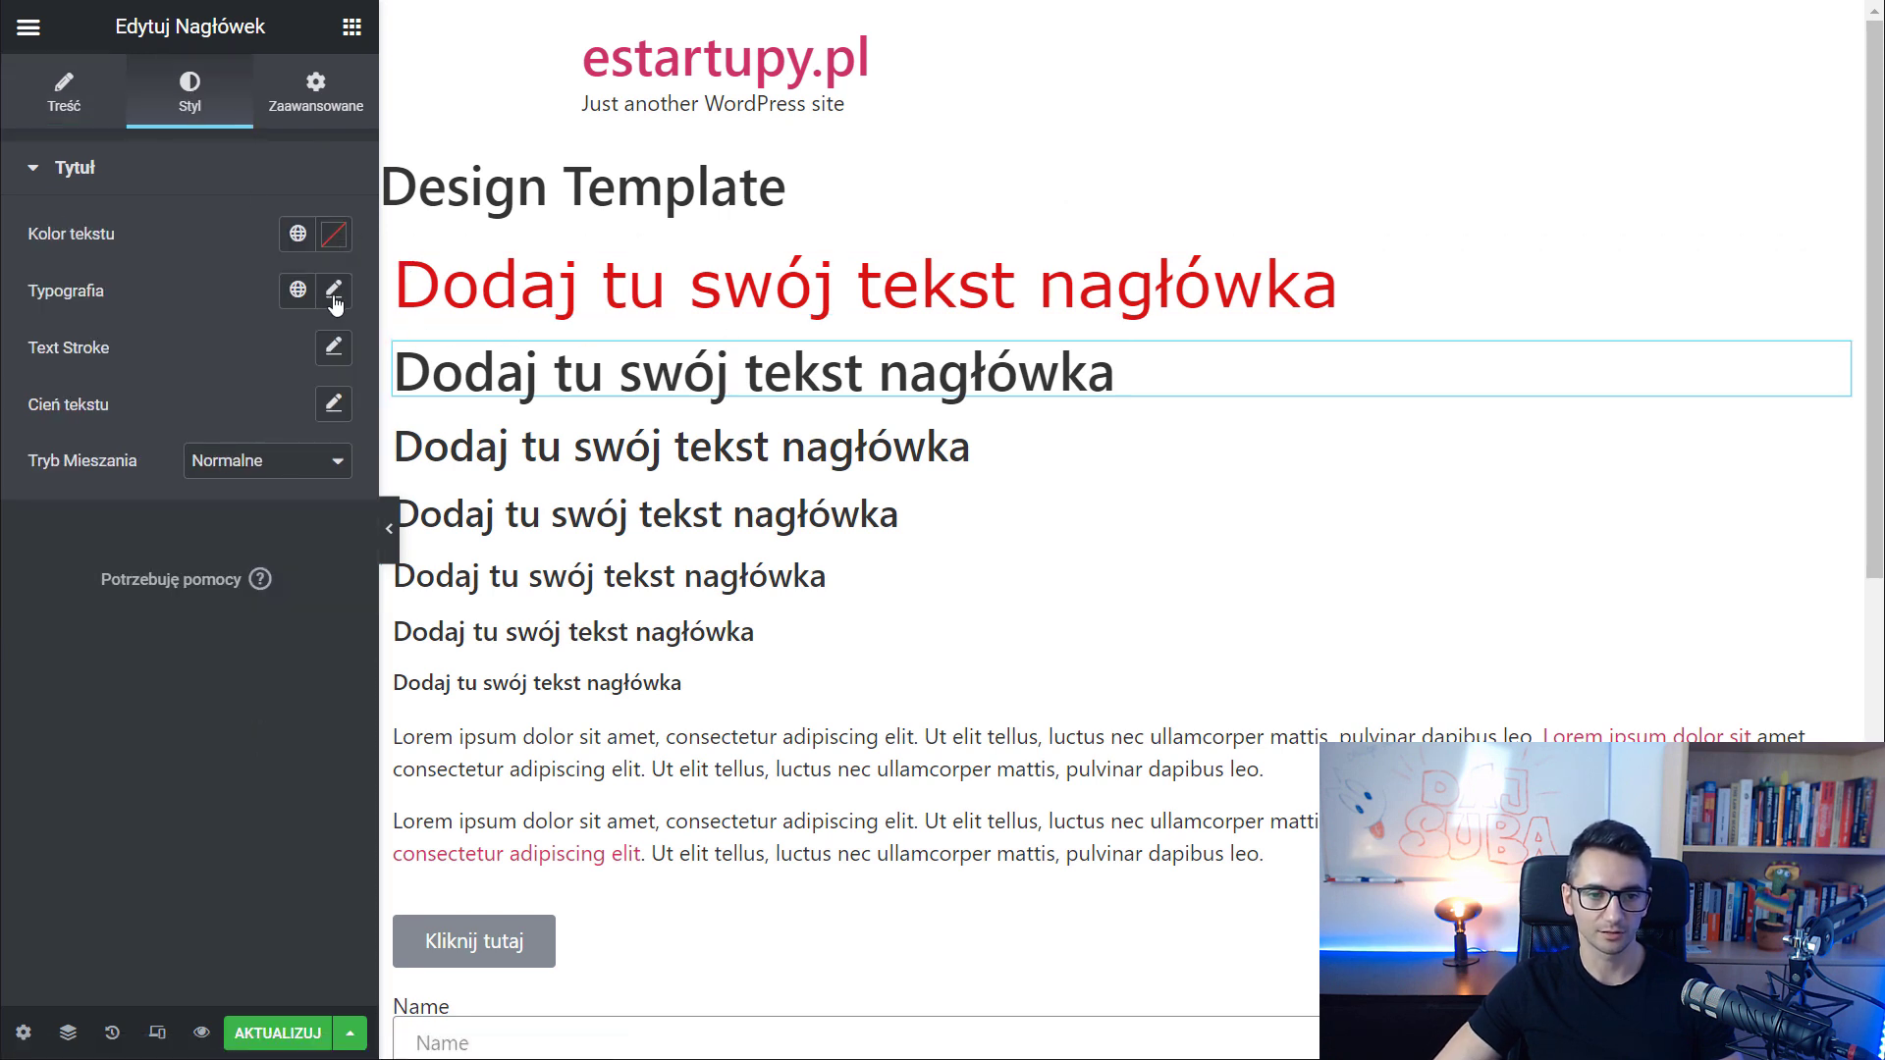
pyautogui.click(1345, 287)
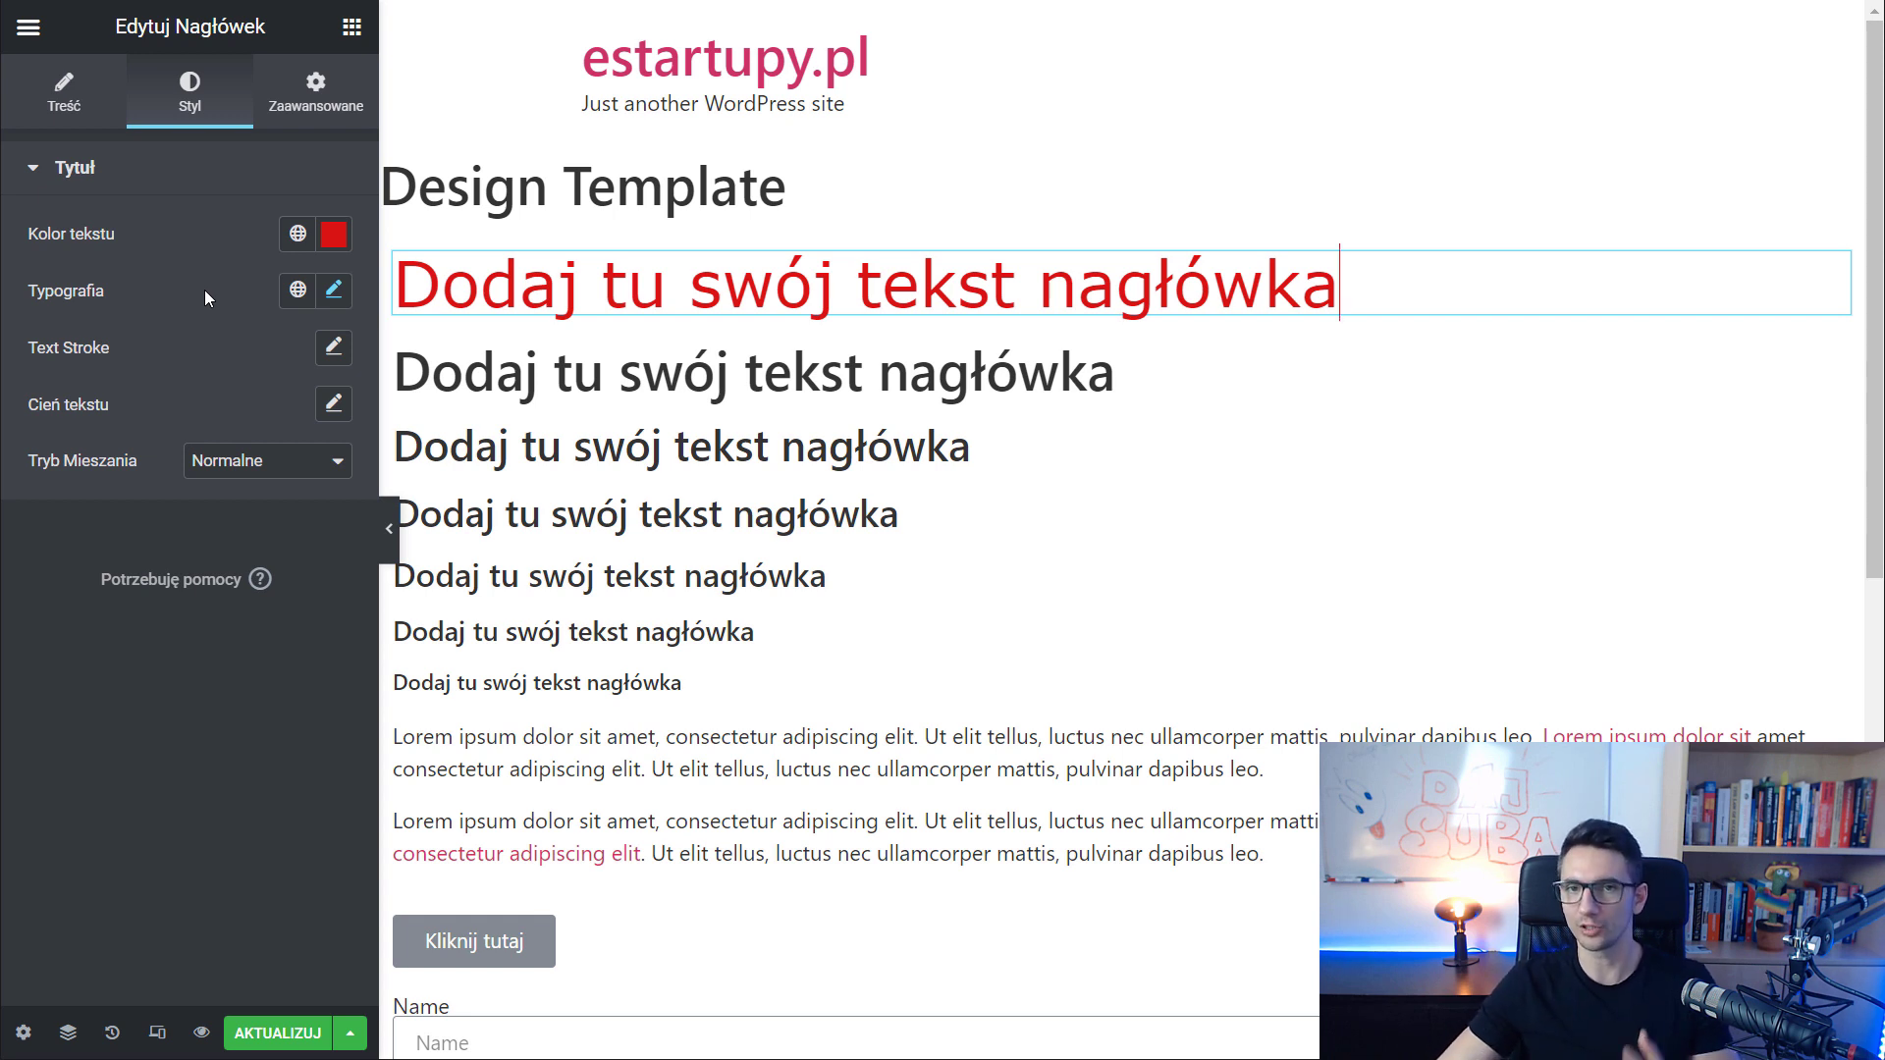
# Insert a new heading widget directly below the red H1 heading and view its style settings
pyautogui.click(352, 30)
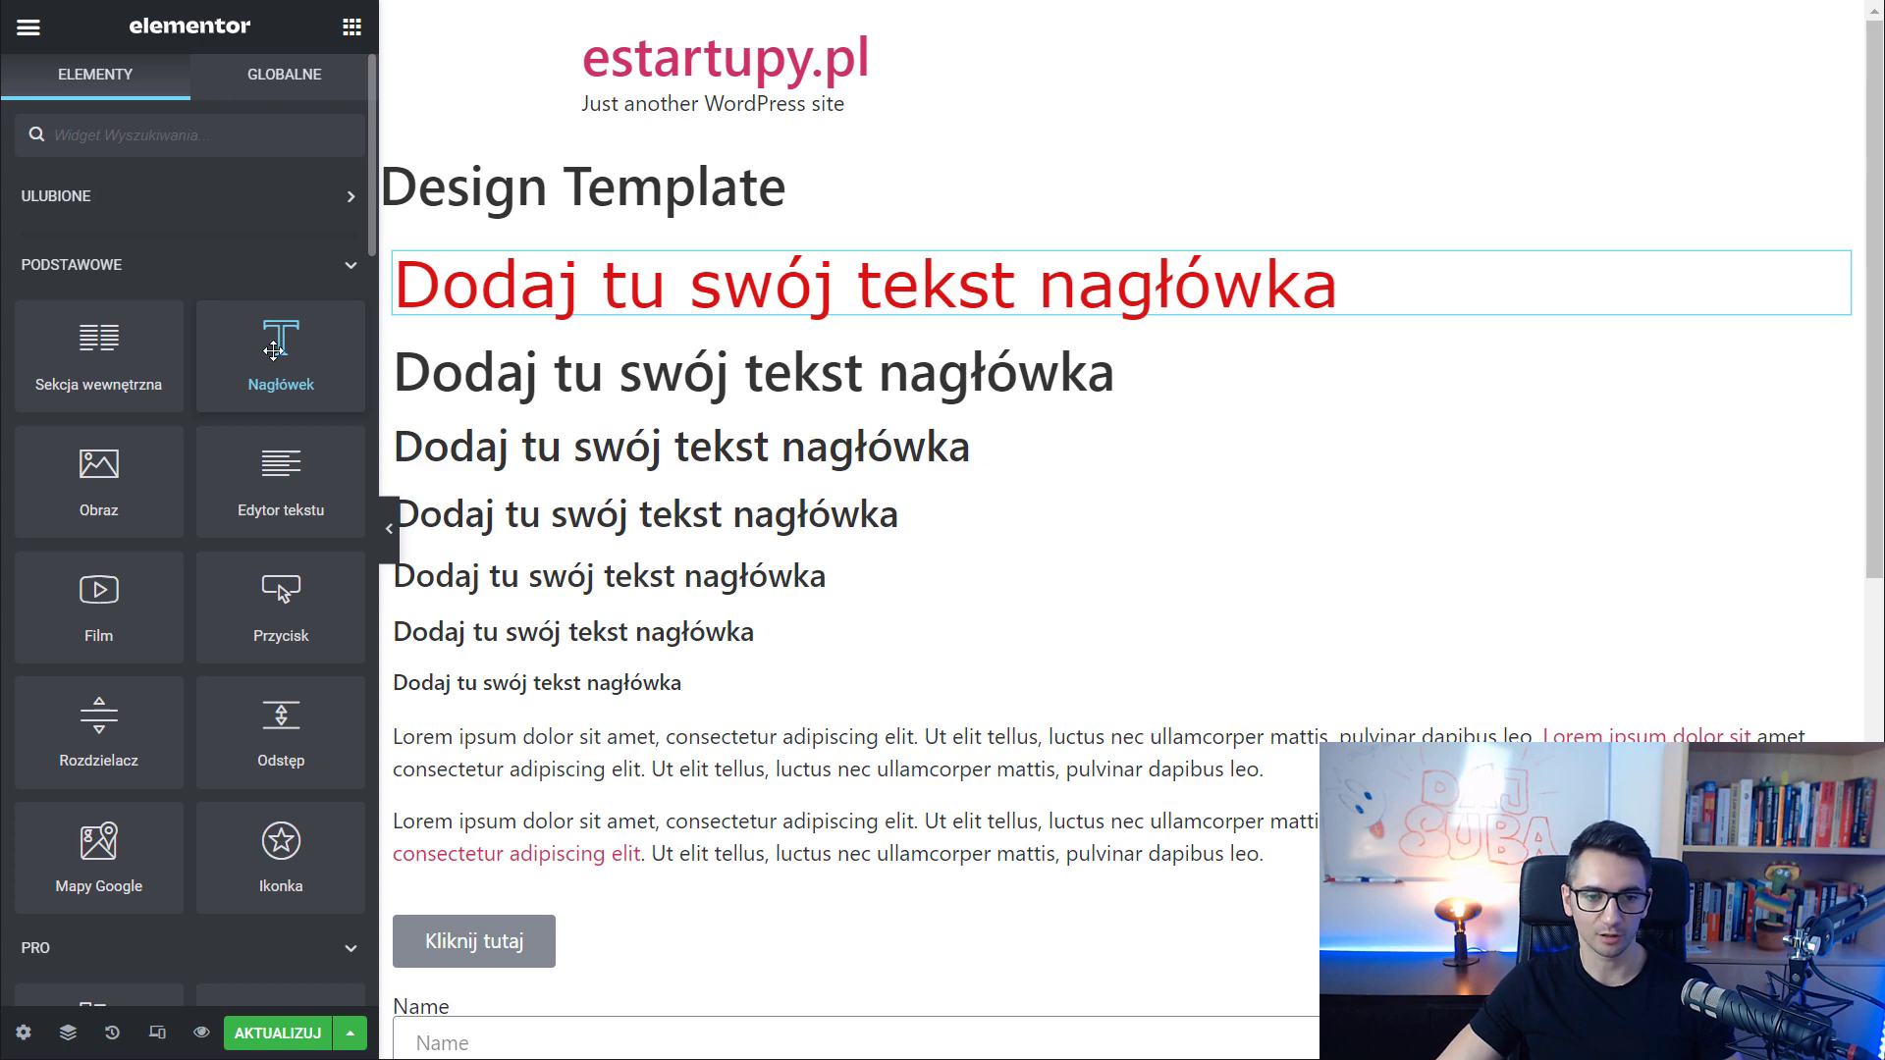
pyautogui.moveTo(273, 351); pyautogui.dragTo(709, 355)
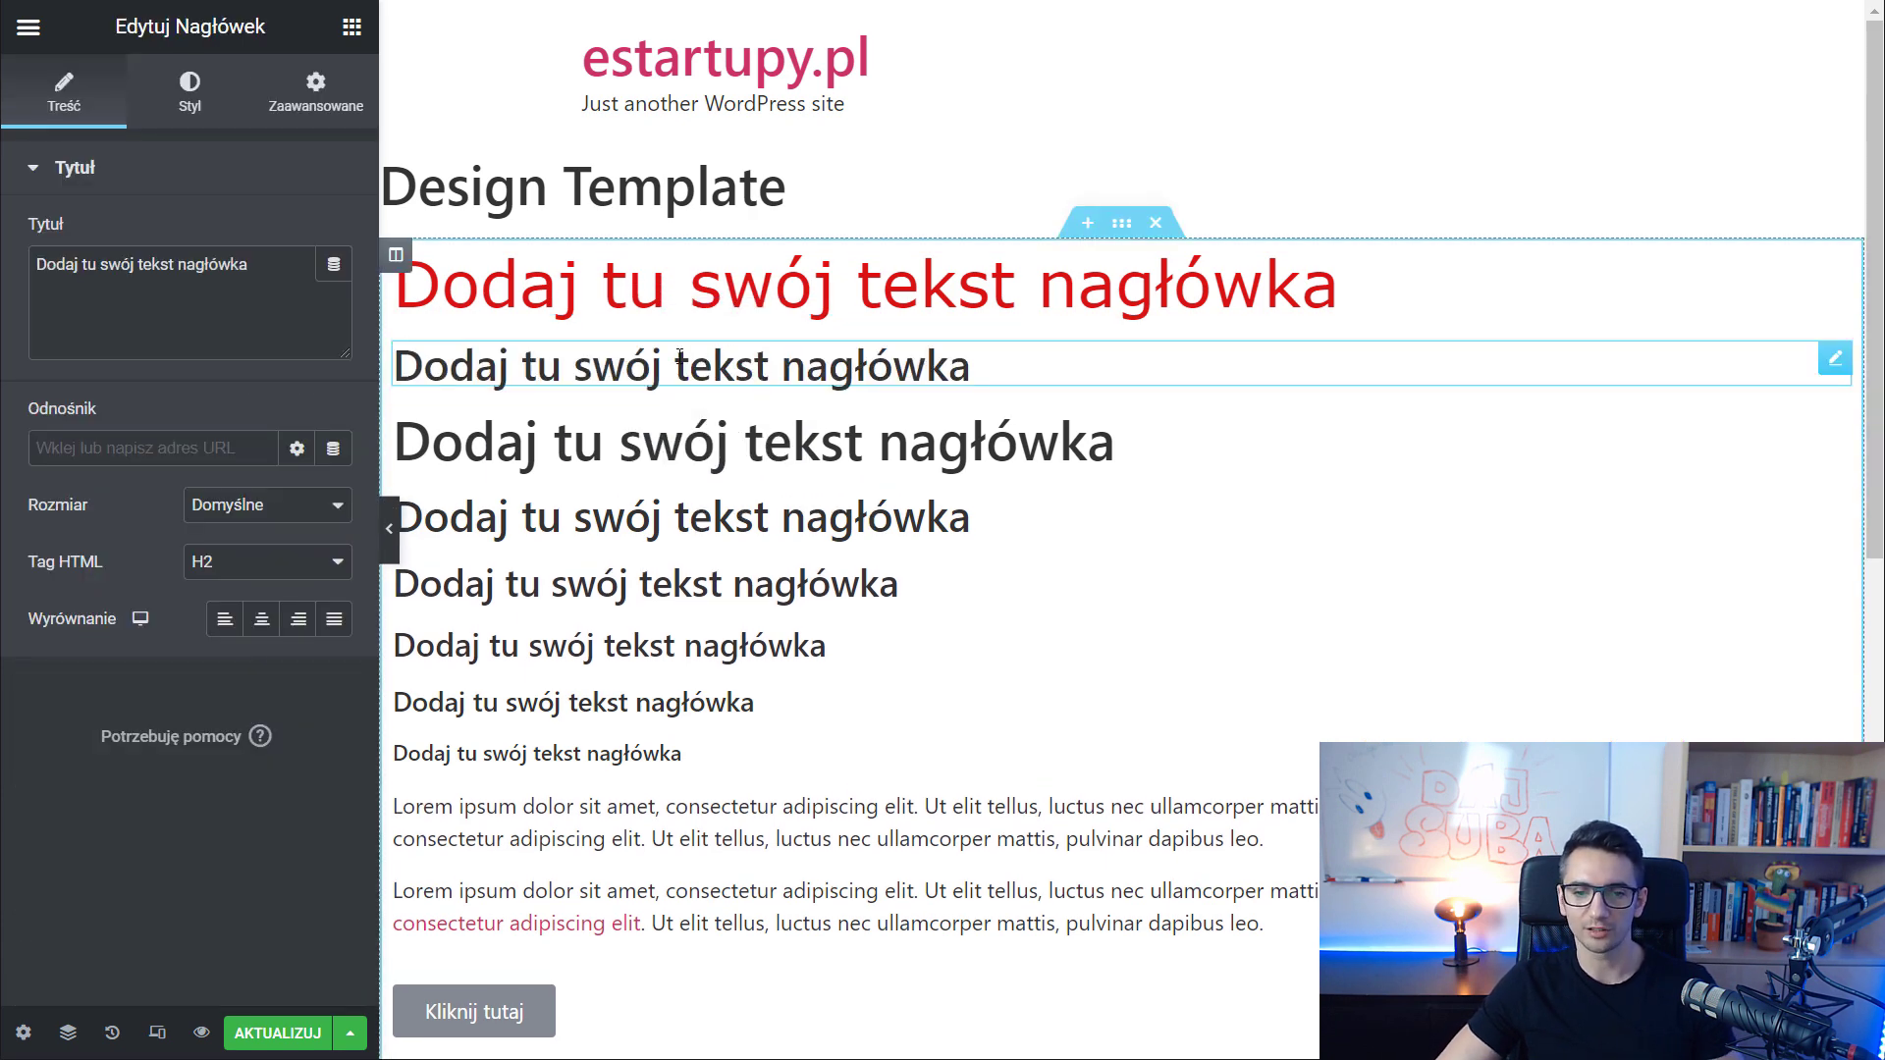
pyautogui.click(189, 93)
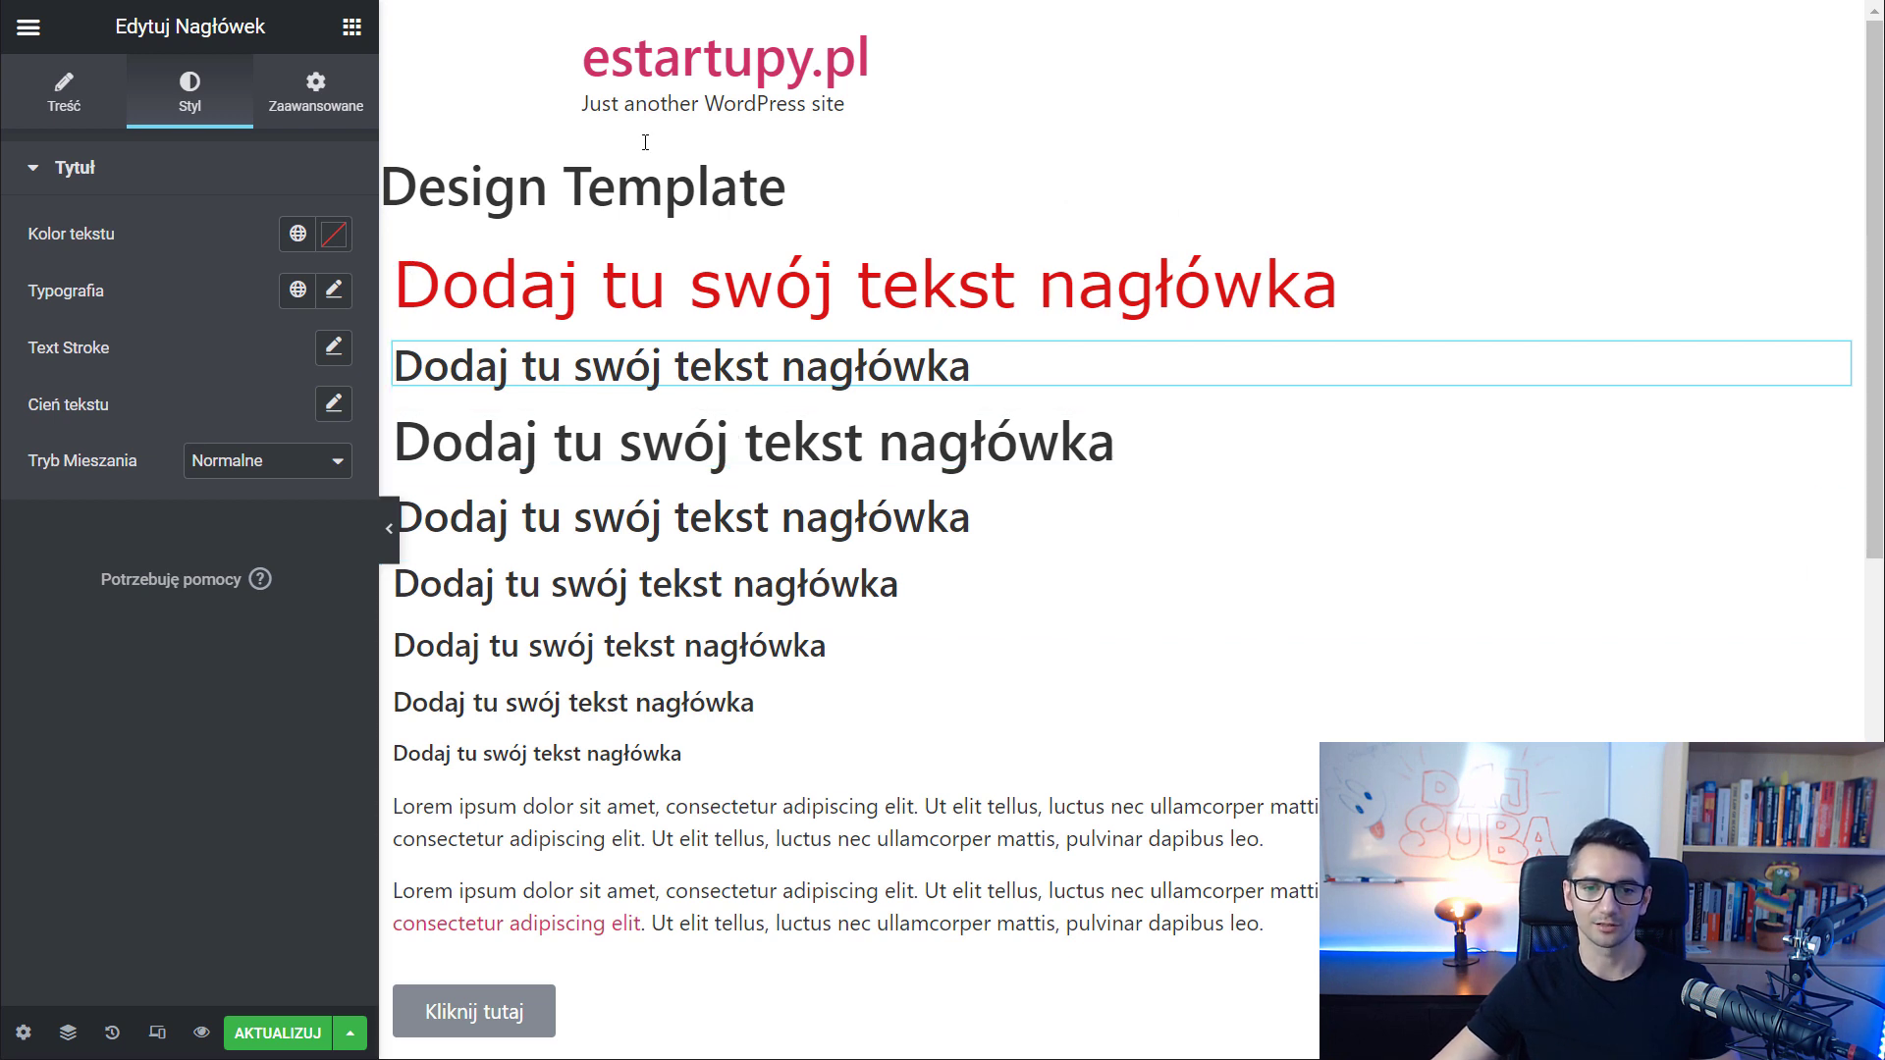
# Set the global H1 heading color to blue #0D18E5 in the site settings' theme typography
pyautogui.click(642, 444)
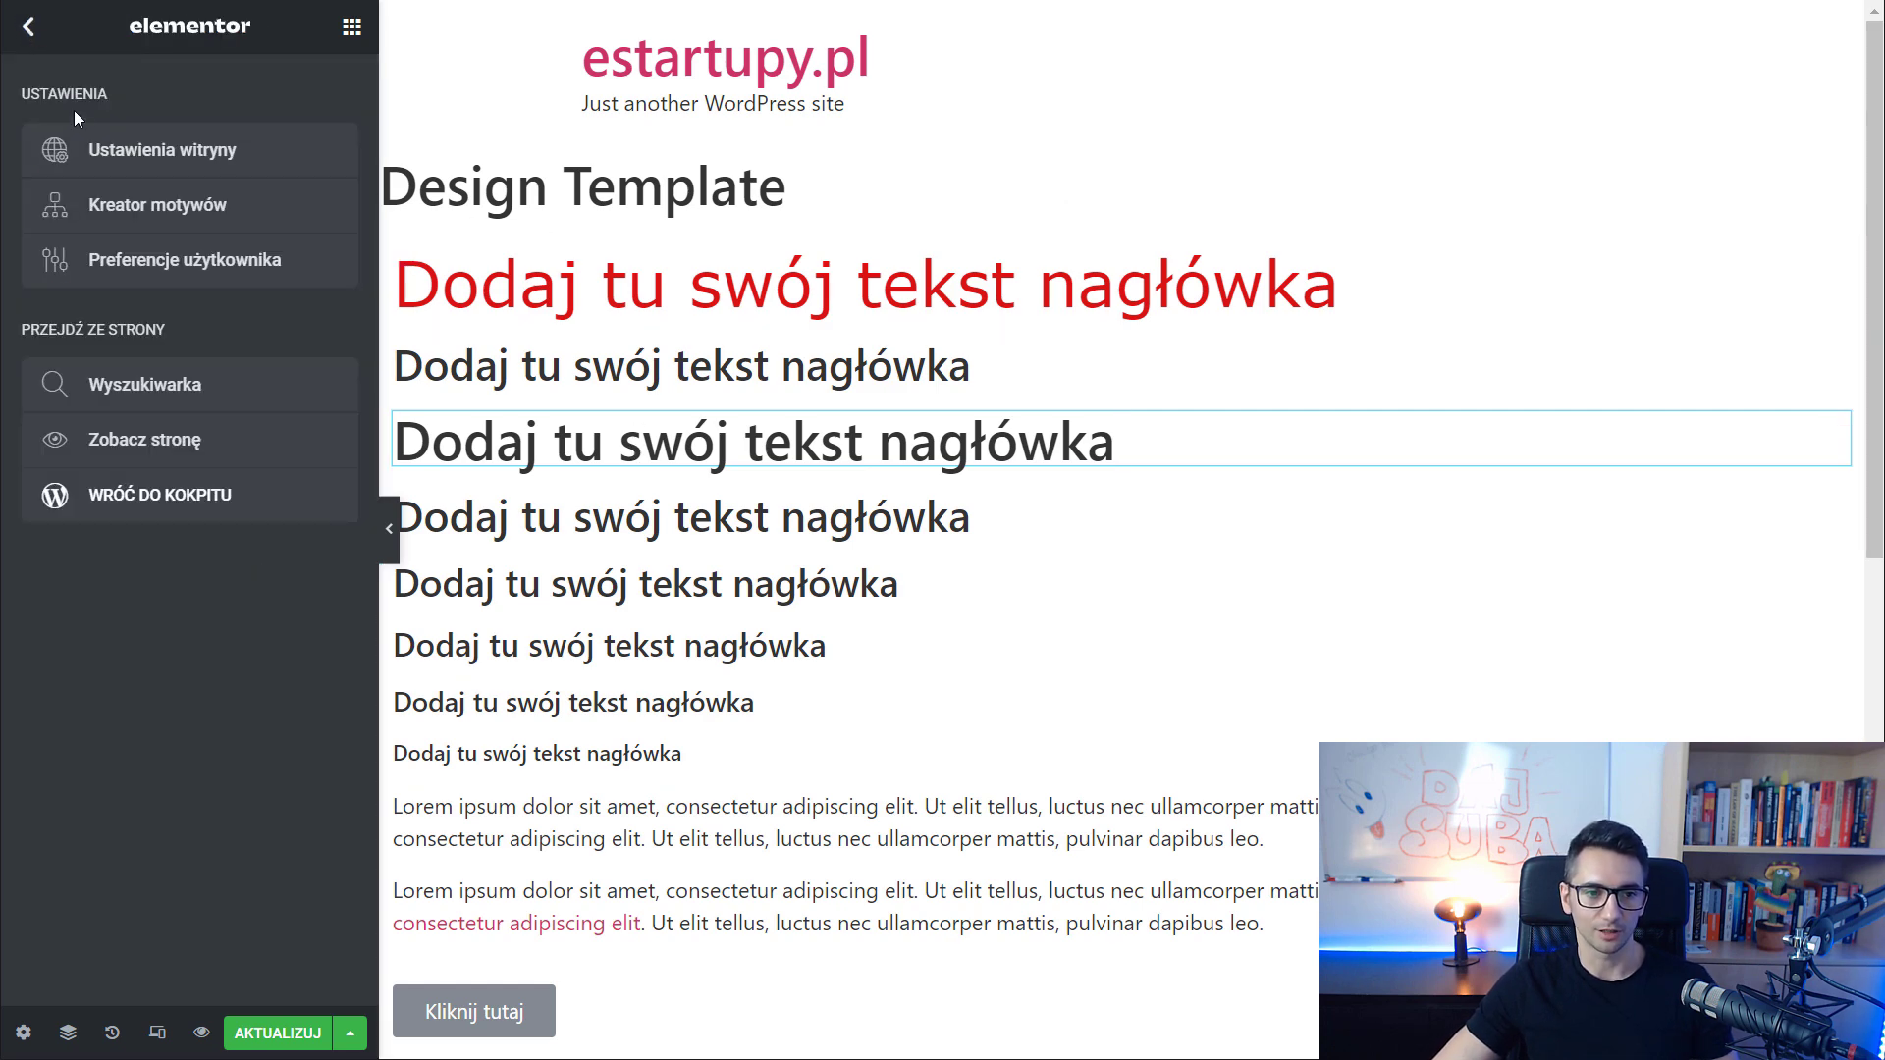
pyautogui.click(141, 157)
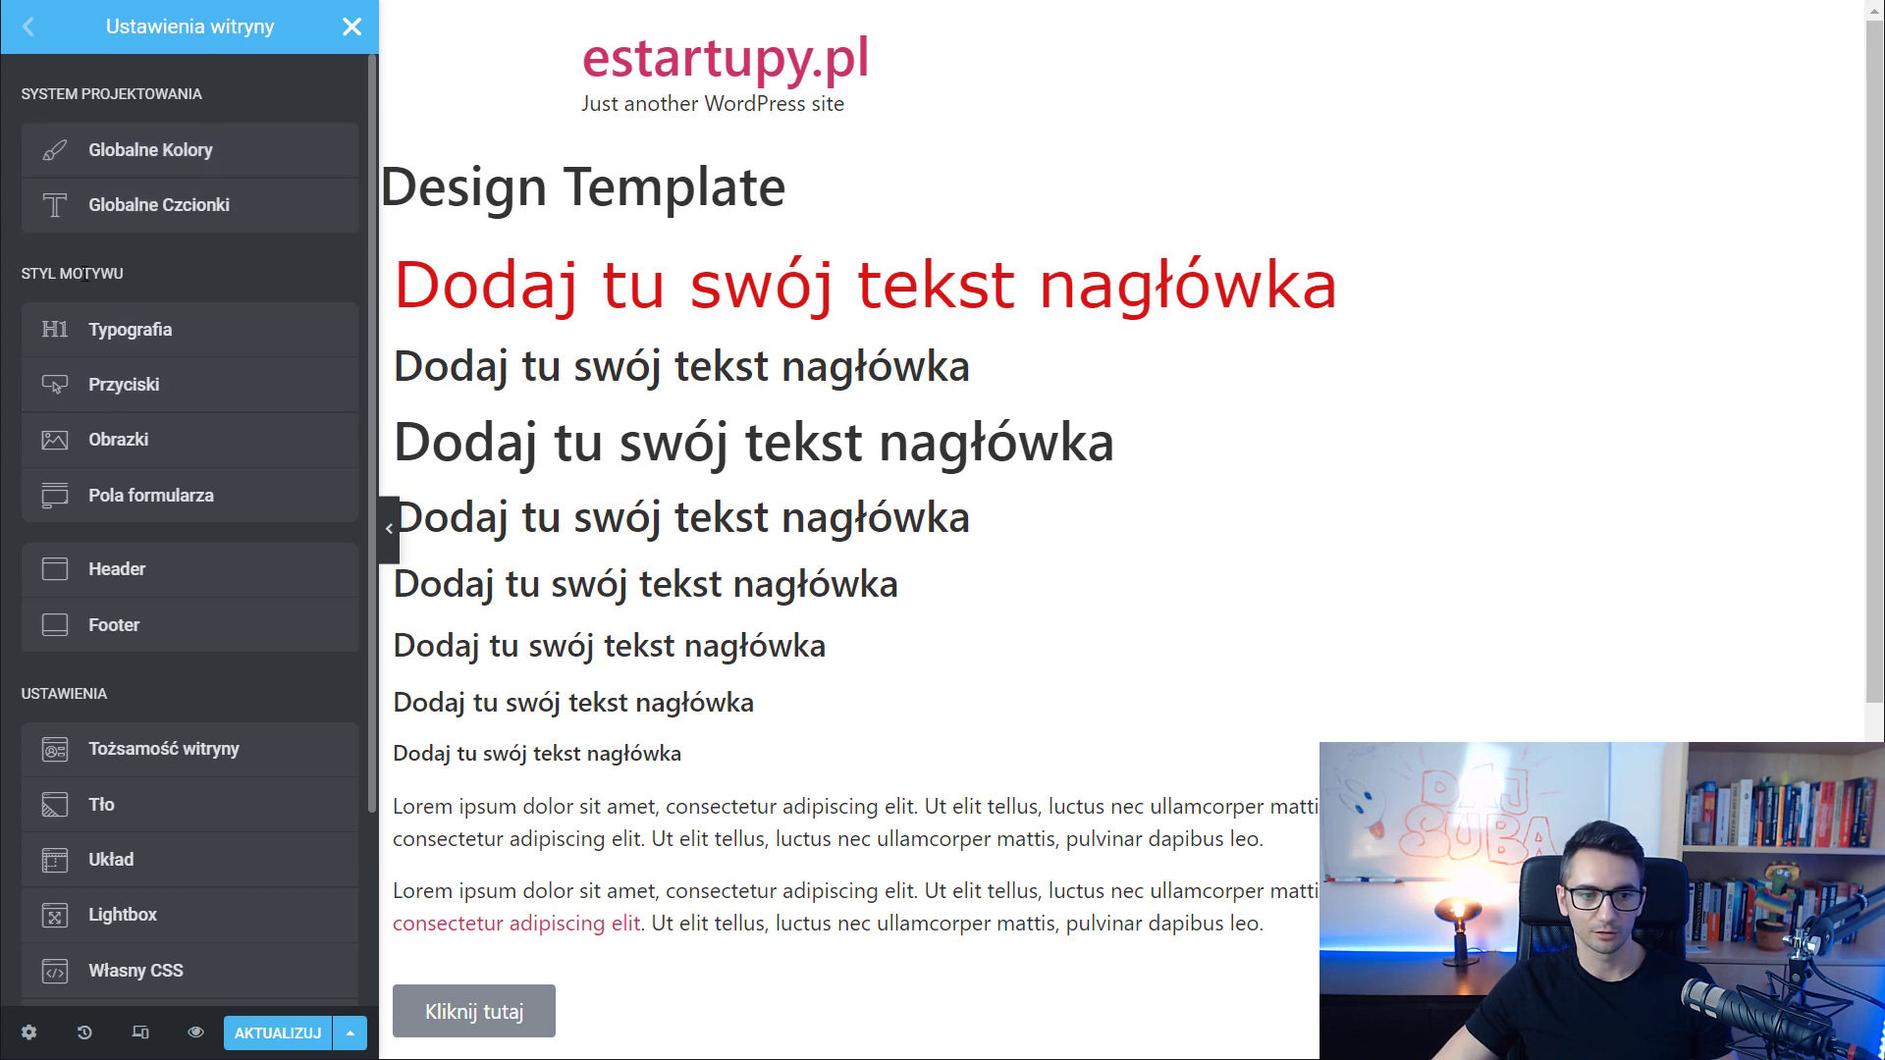
pyautogui.click(130, 334)
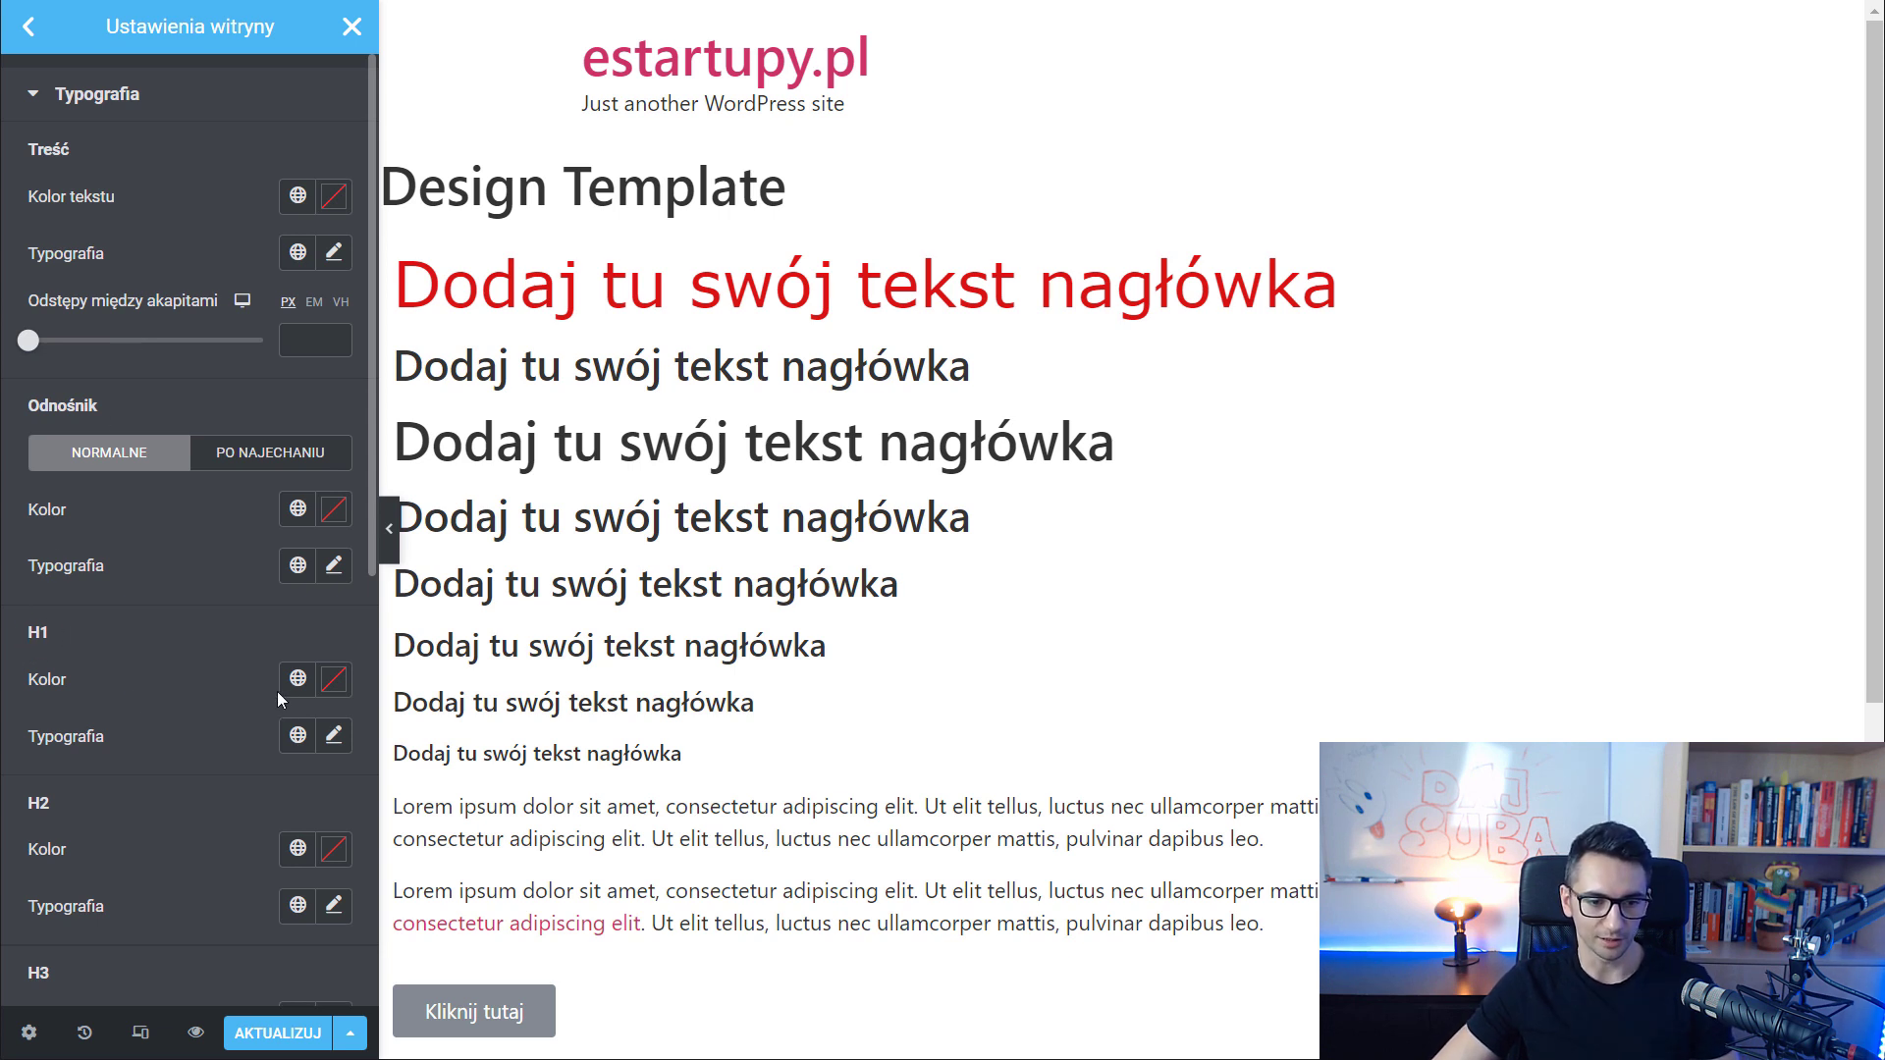
pyautogui.click(334, 680)
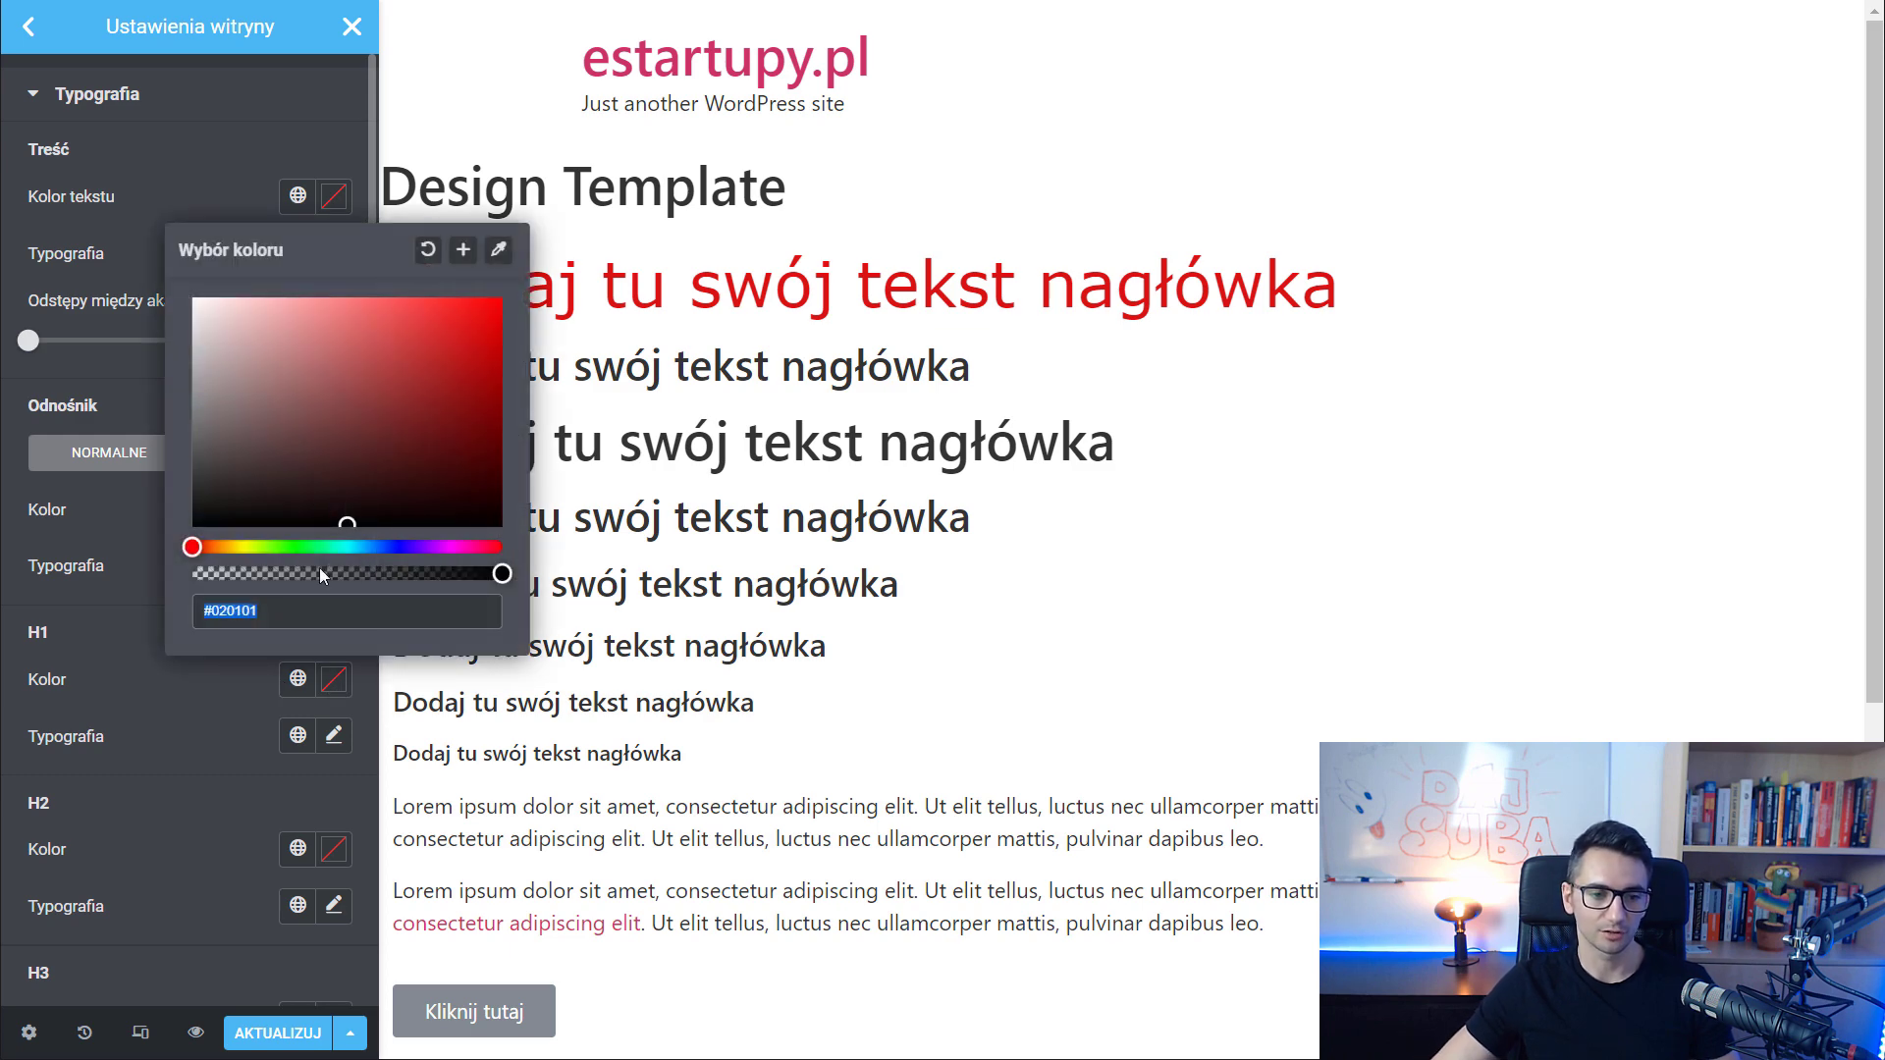
pyautogui.click(241, 685)
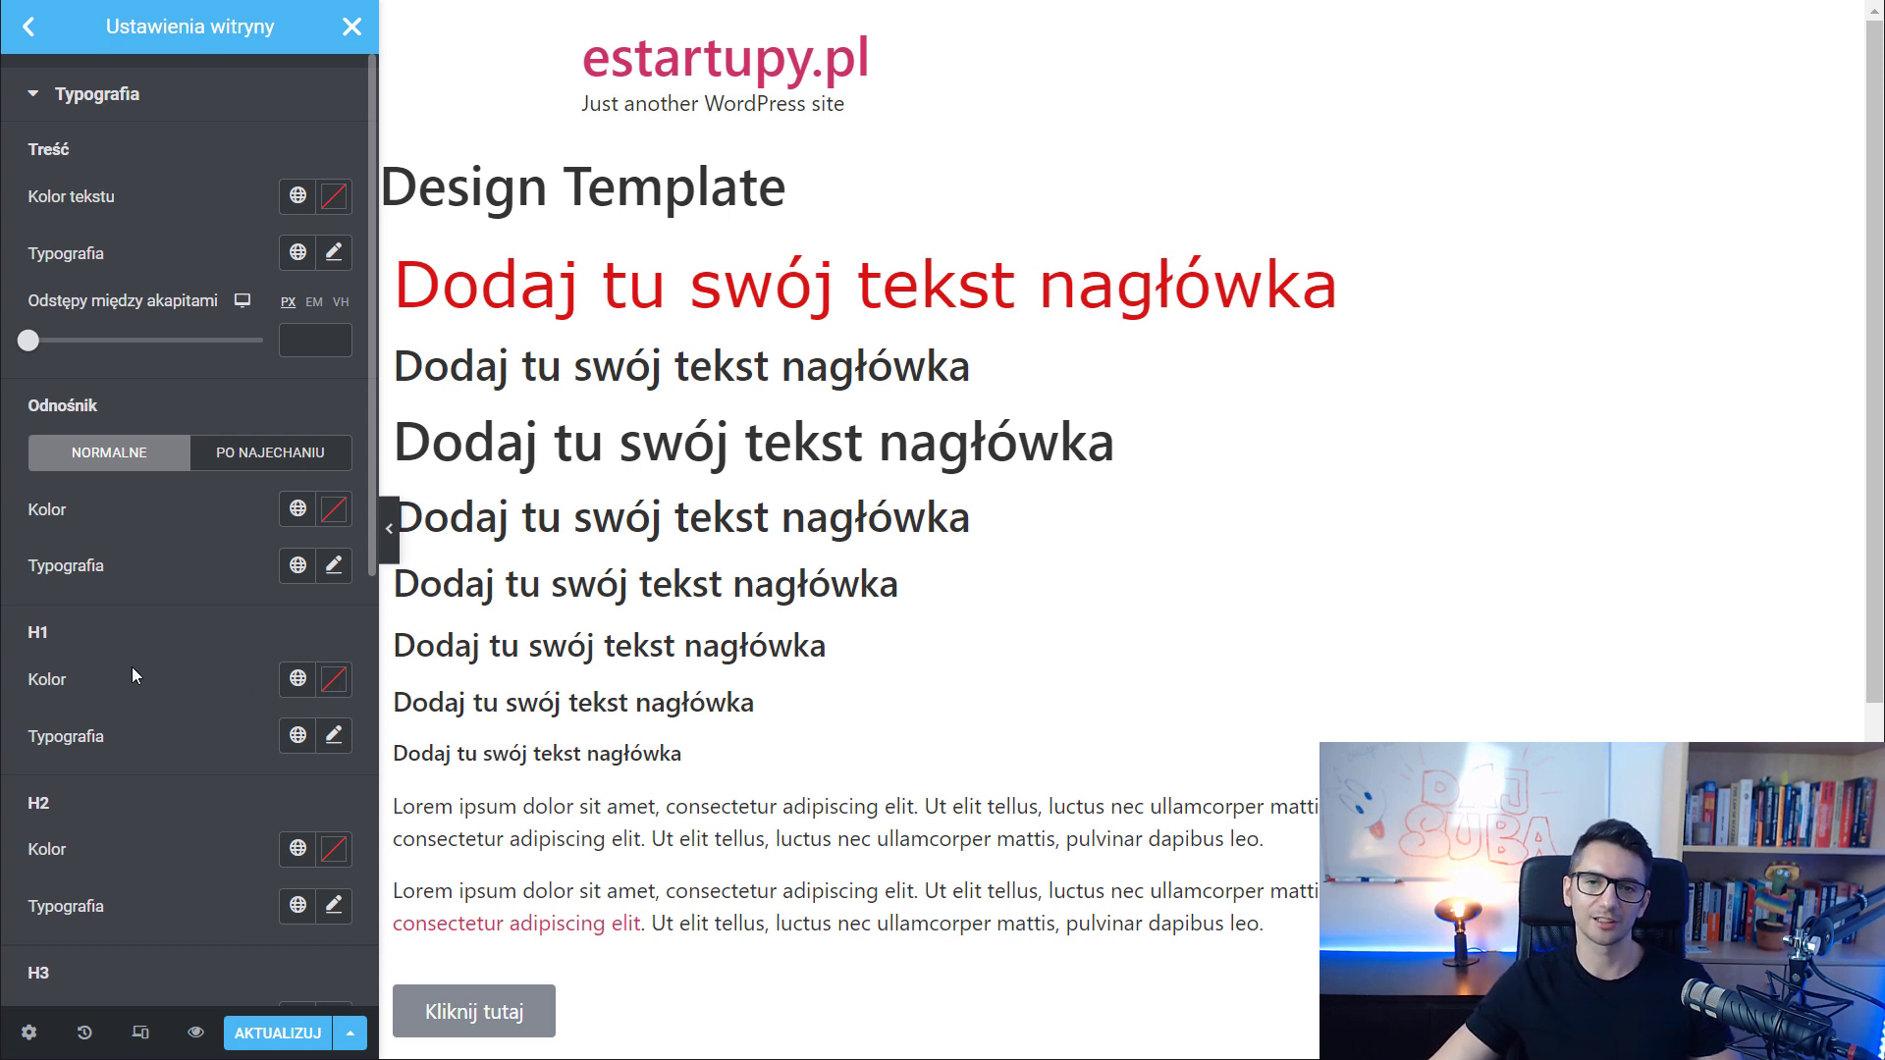
pyautogui.click(333, 684)
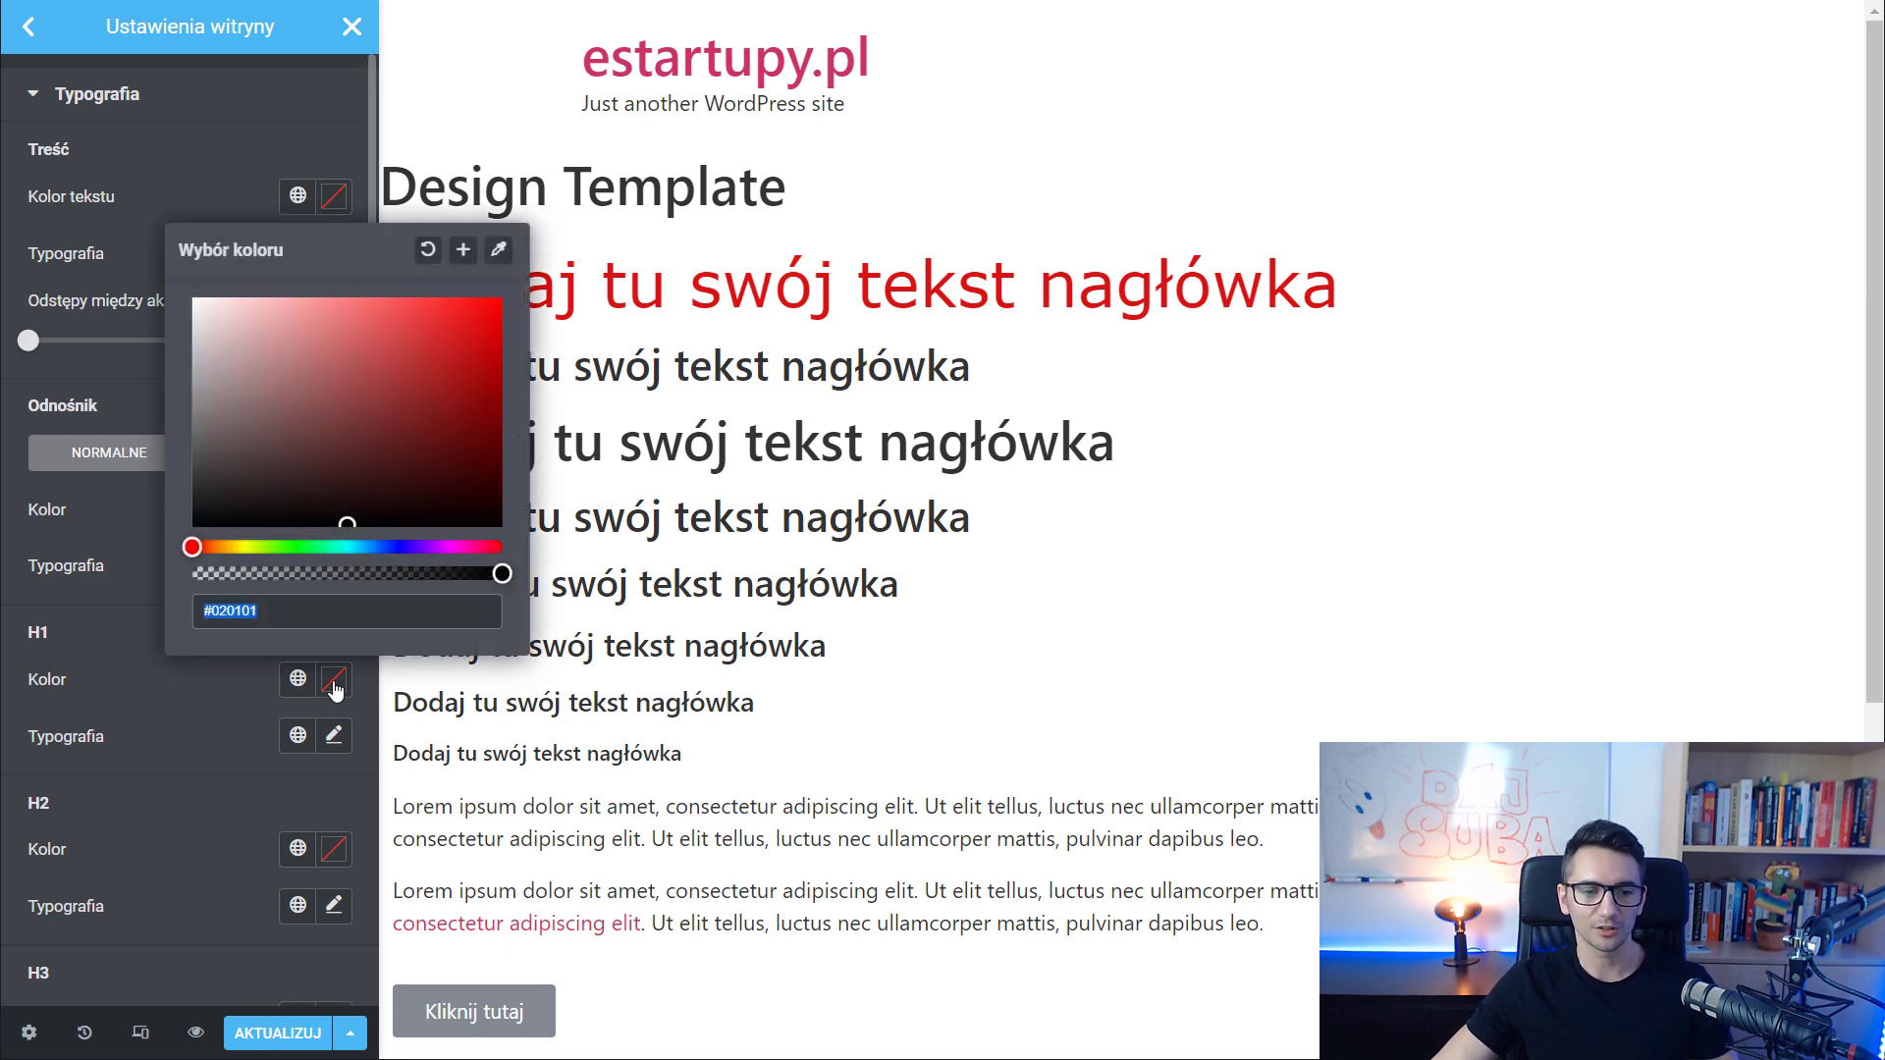
pyautogui.click(396, 547)
pyautogui.click(484, 324)
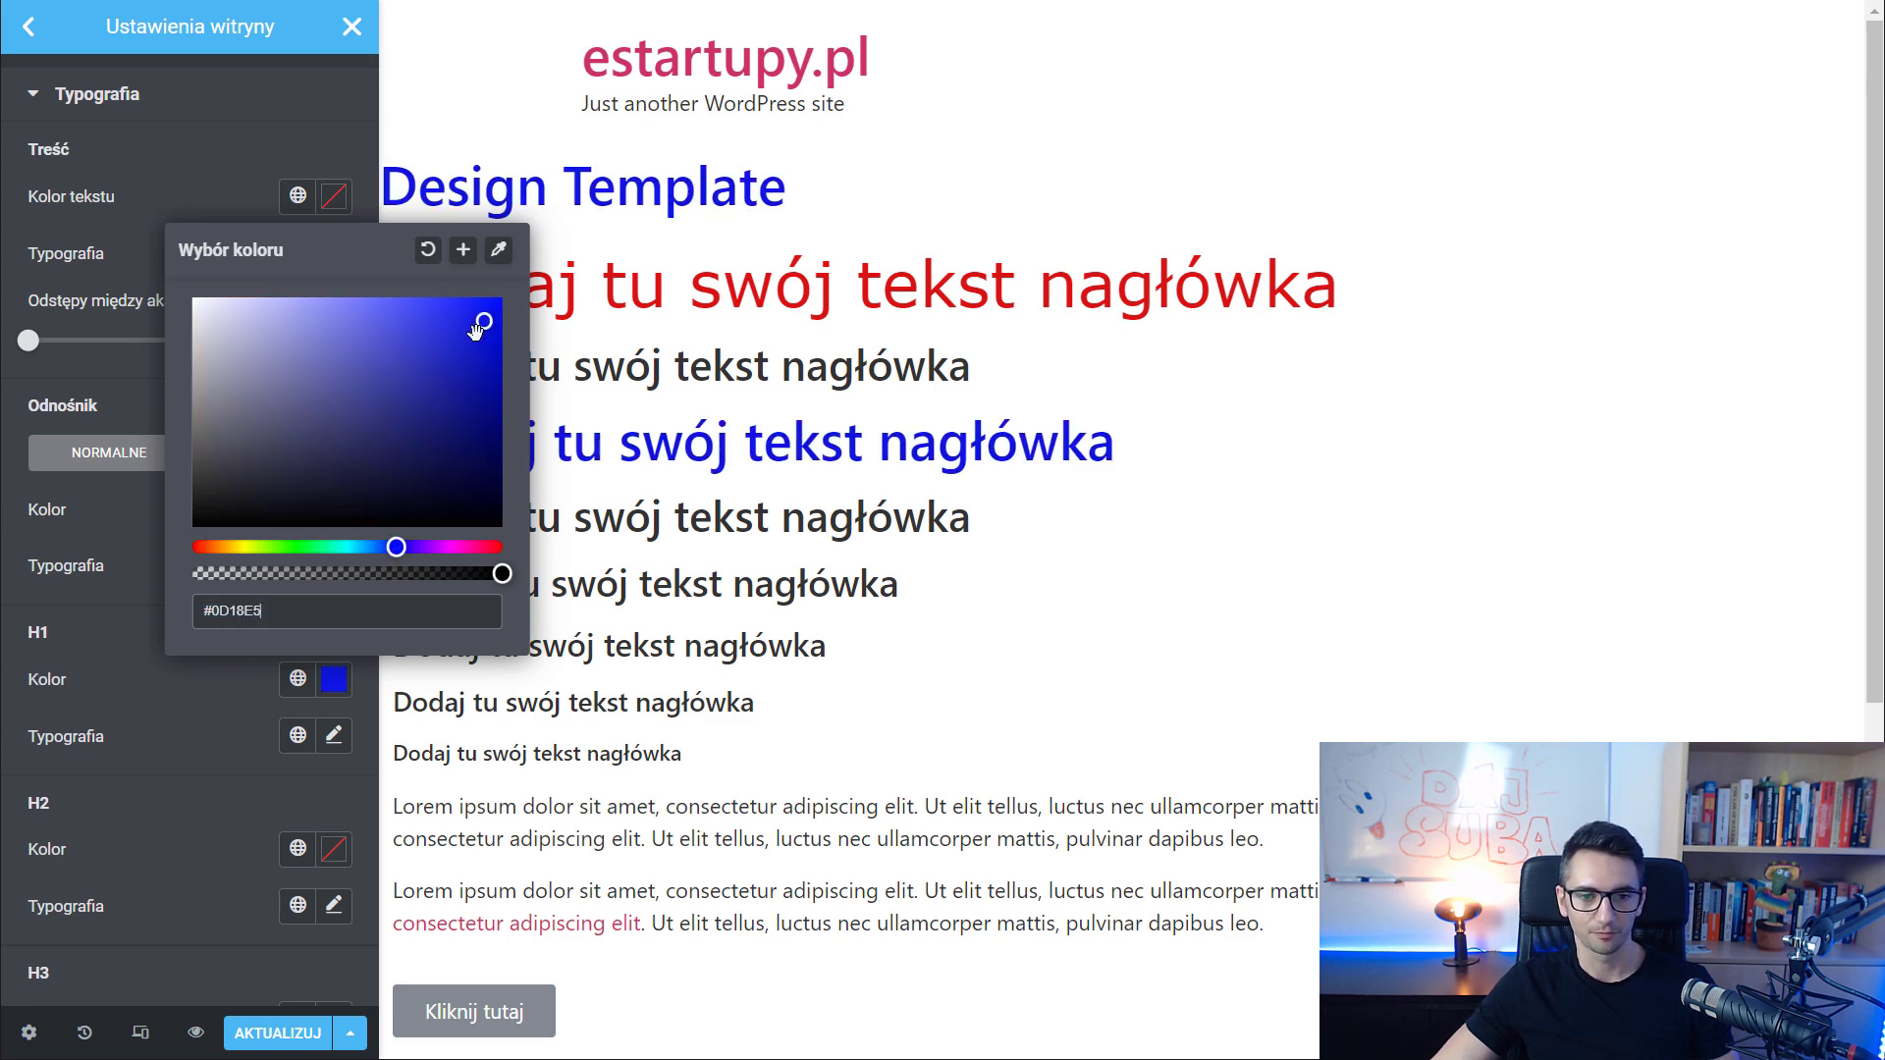
pyautogui.click(251, 673)
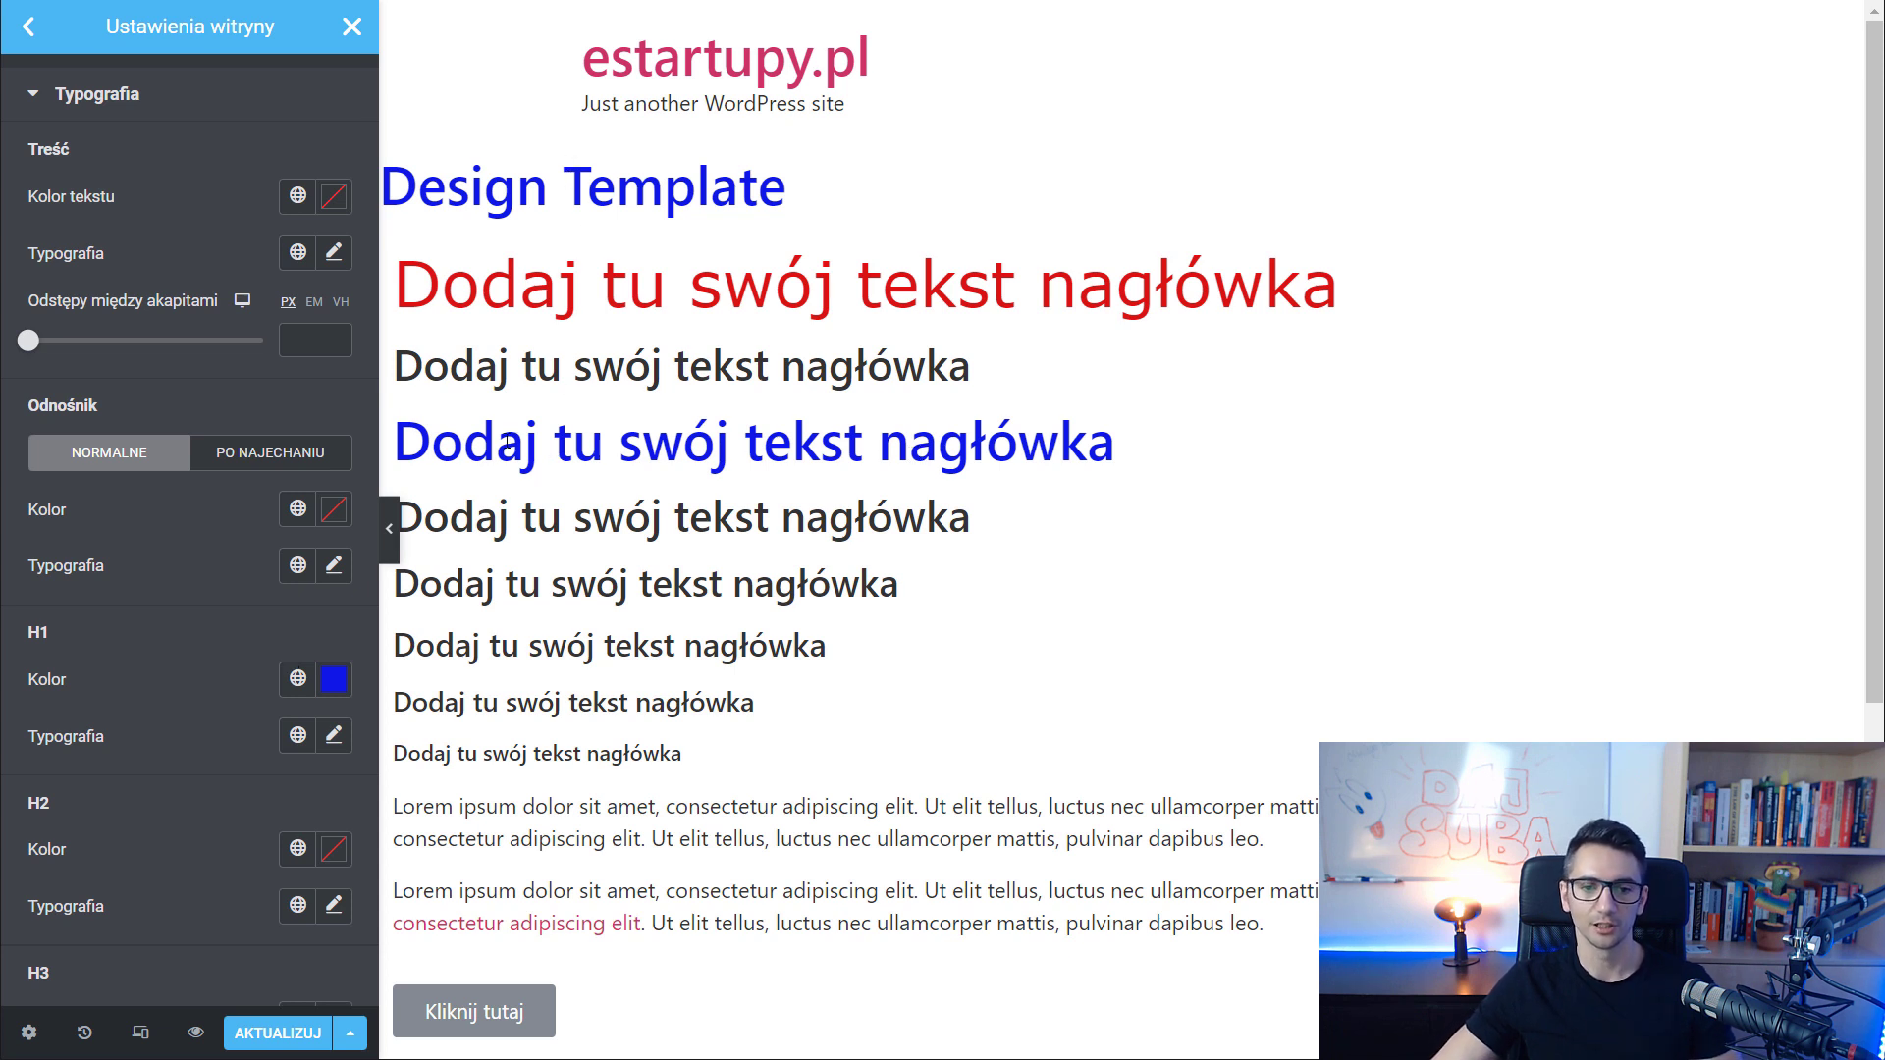
# Compare the page title and the unstyled H1 heading with the individually styled H1 heading above them
pyautogui.moveTo(499, 442); pyautogui.dragTo(1195, 469)
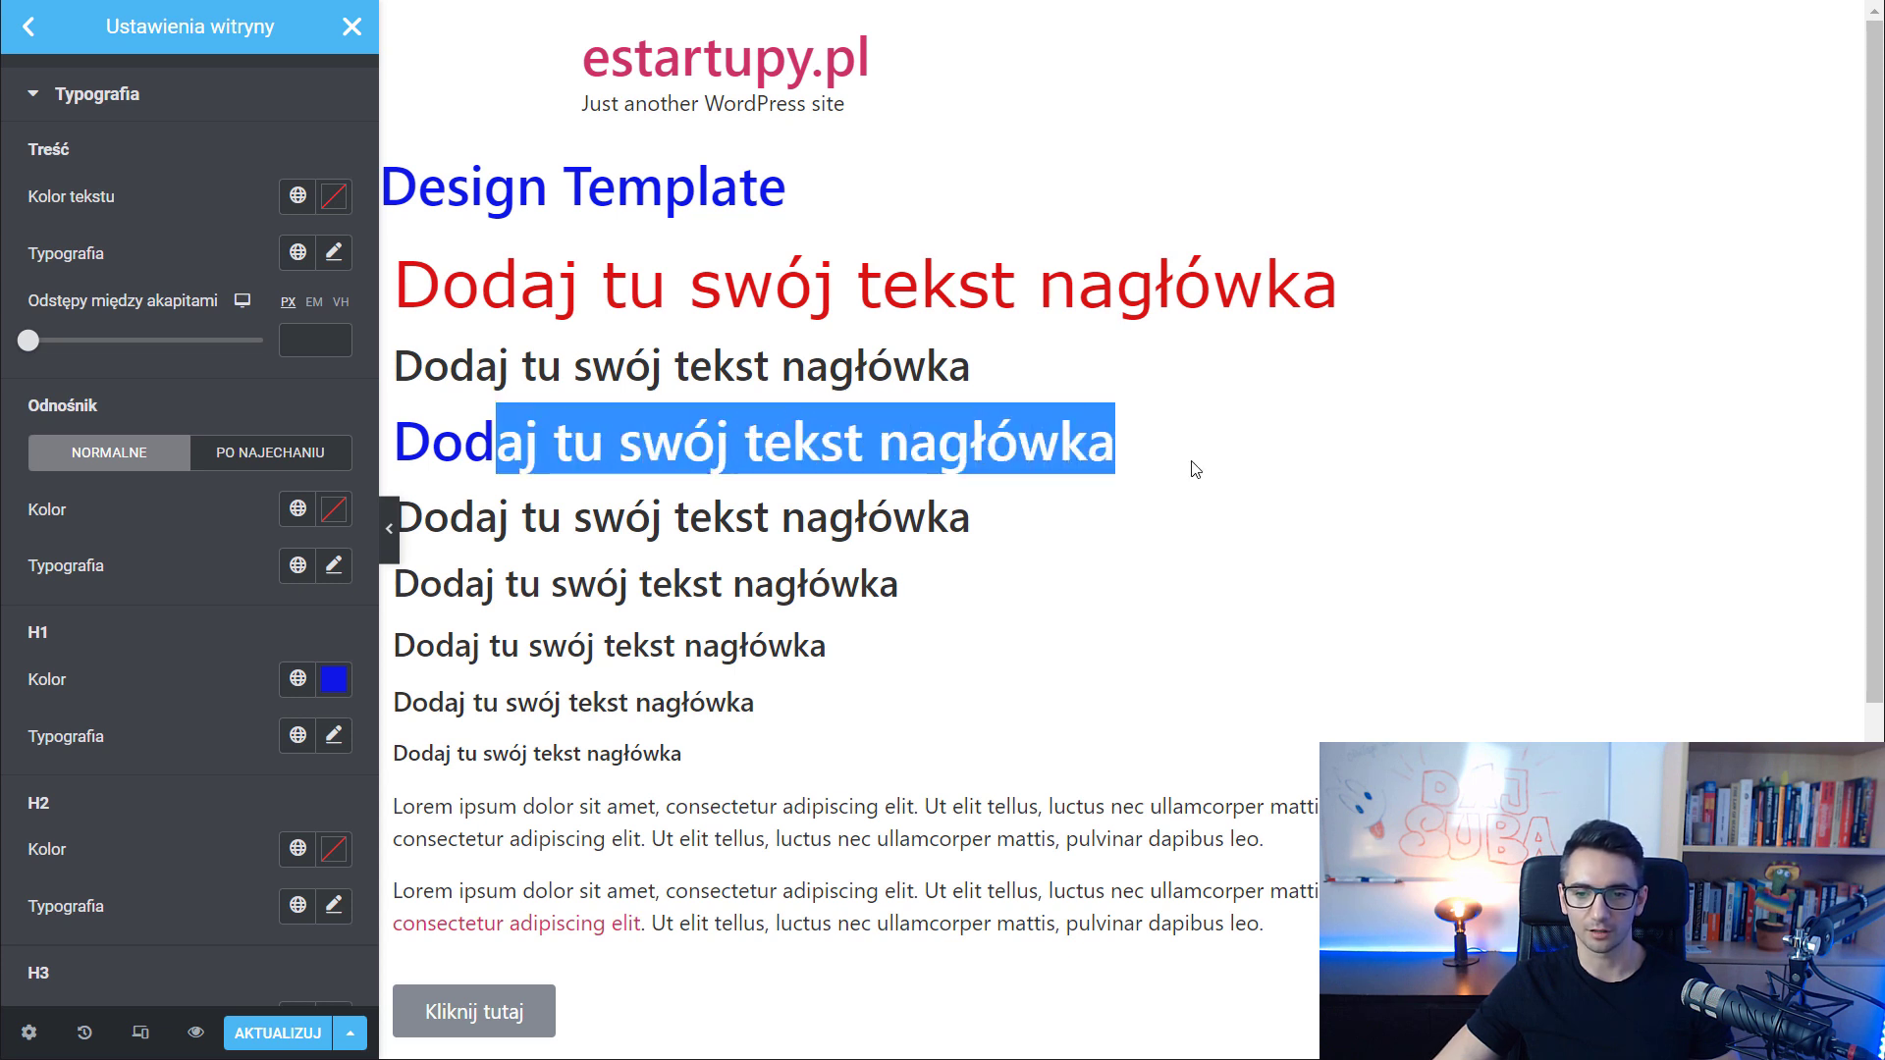
pyautogui.click(1093, 449)
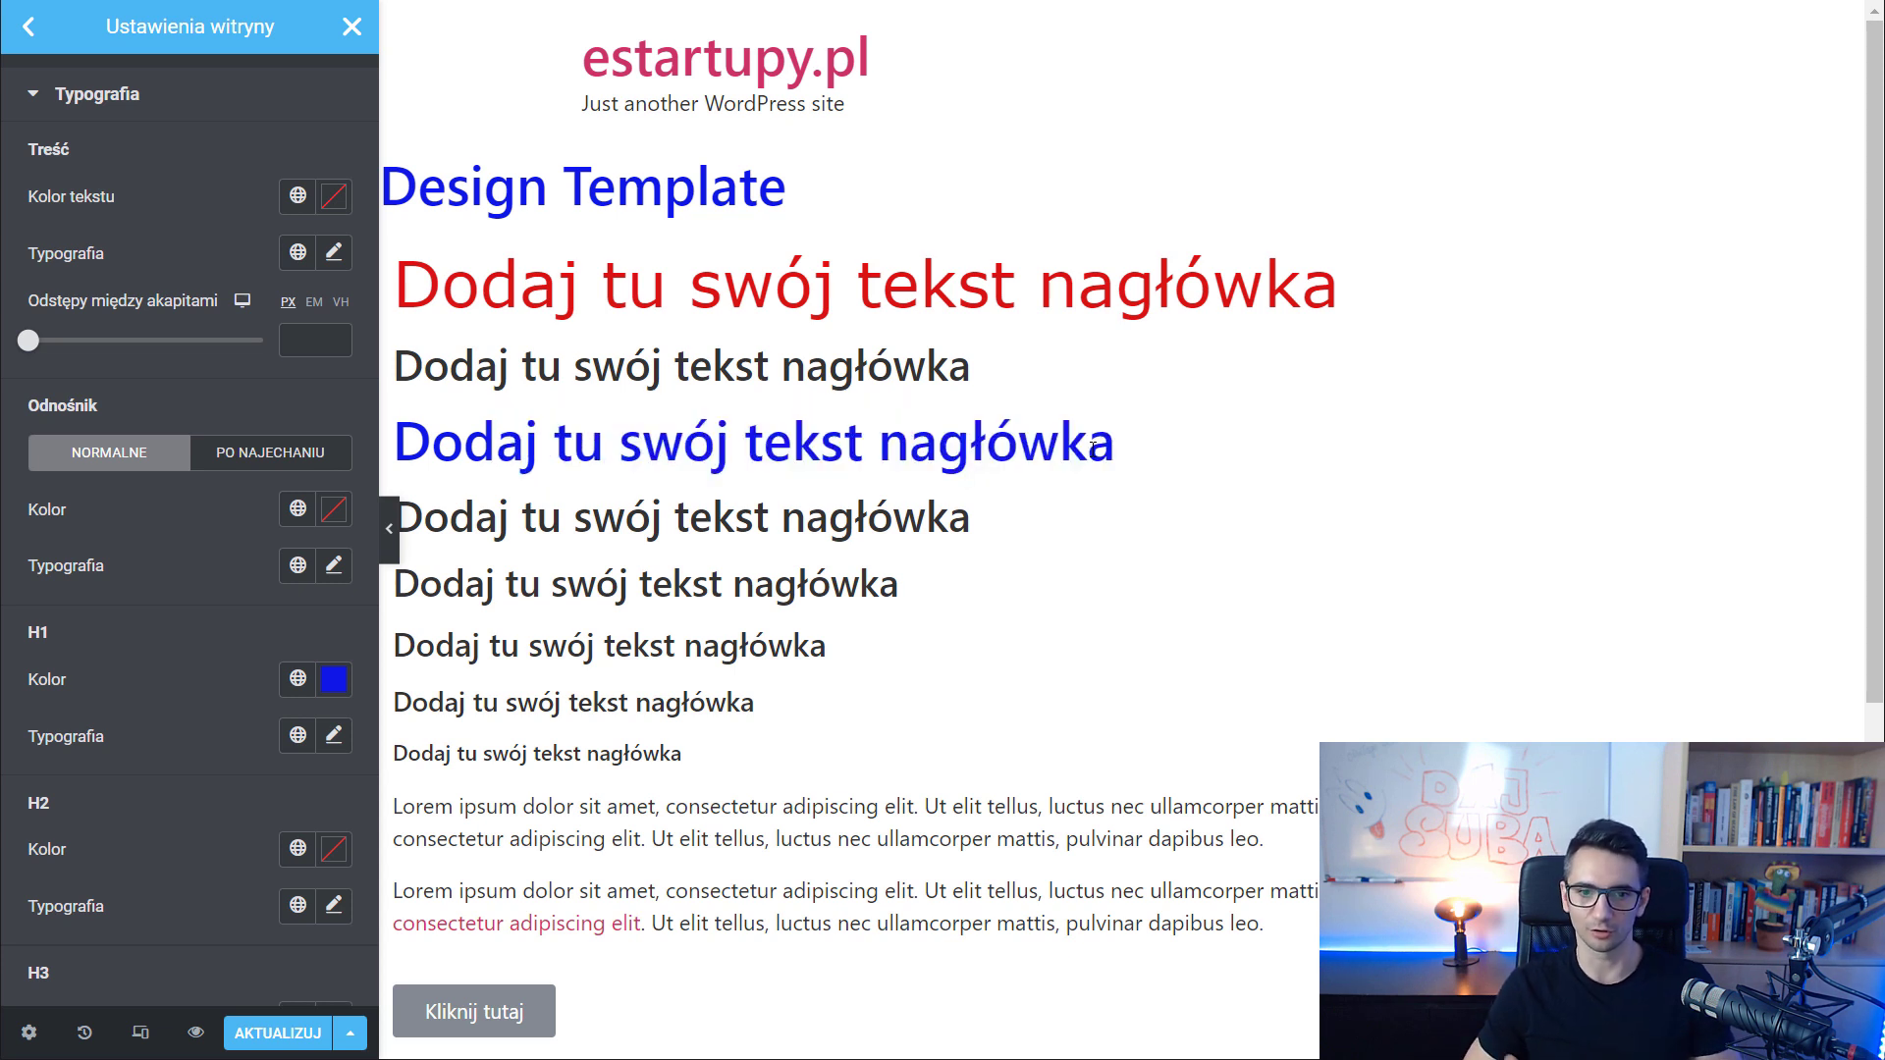
pyautogui.moveTo(396, 177); pyautogui.dragTo(776, 192)
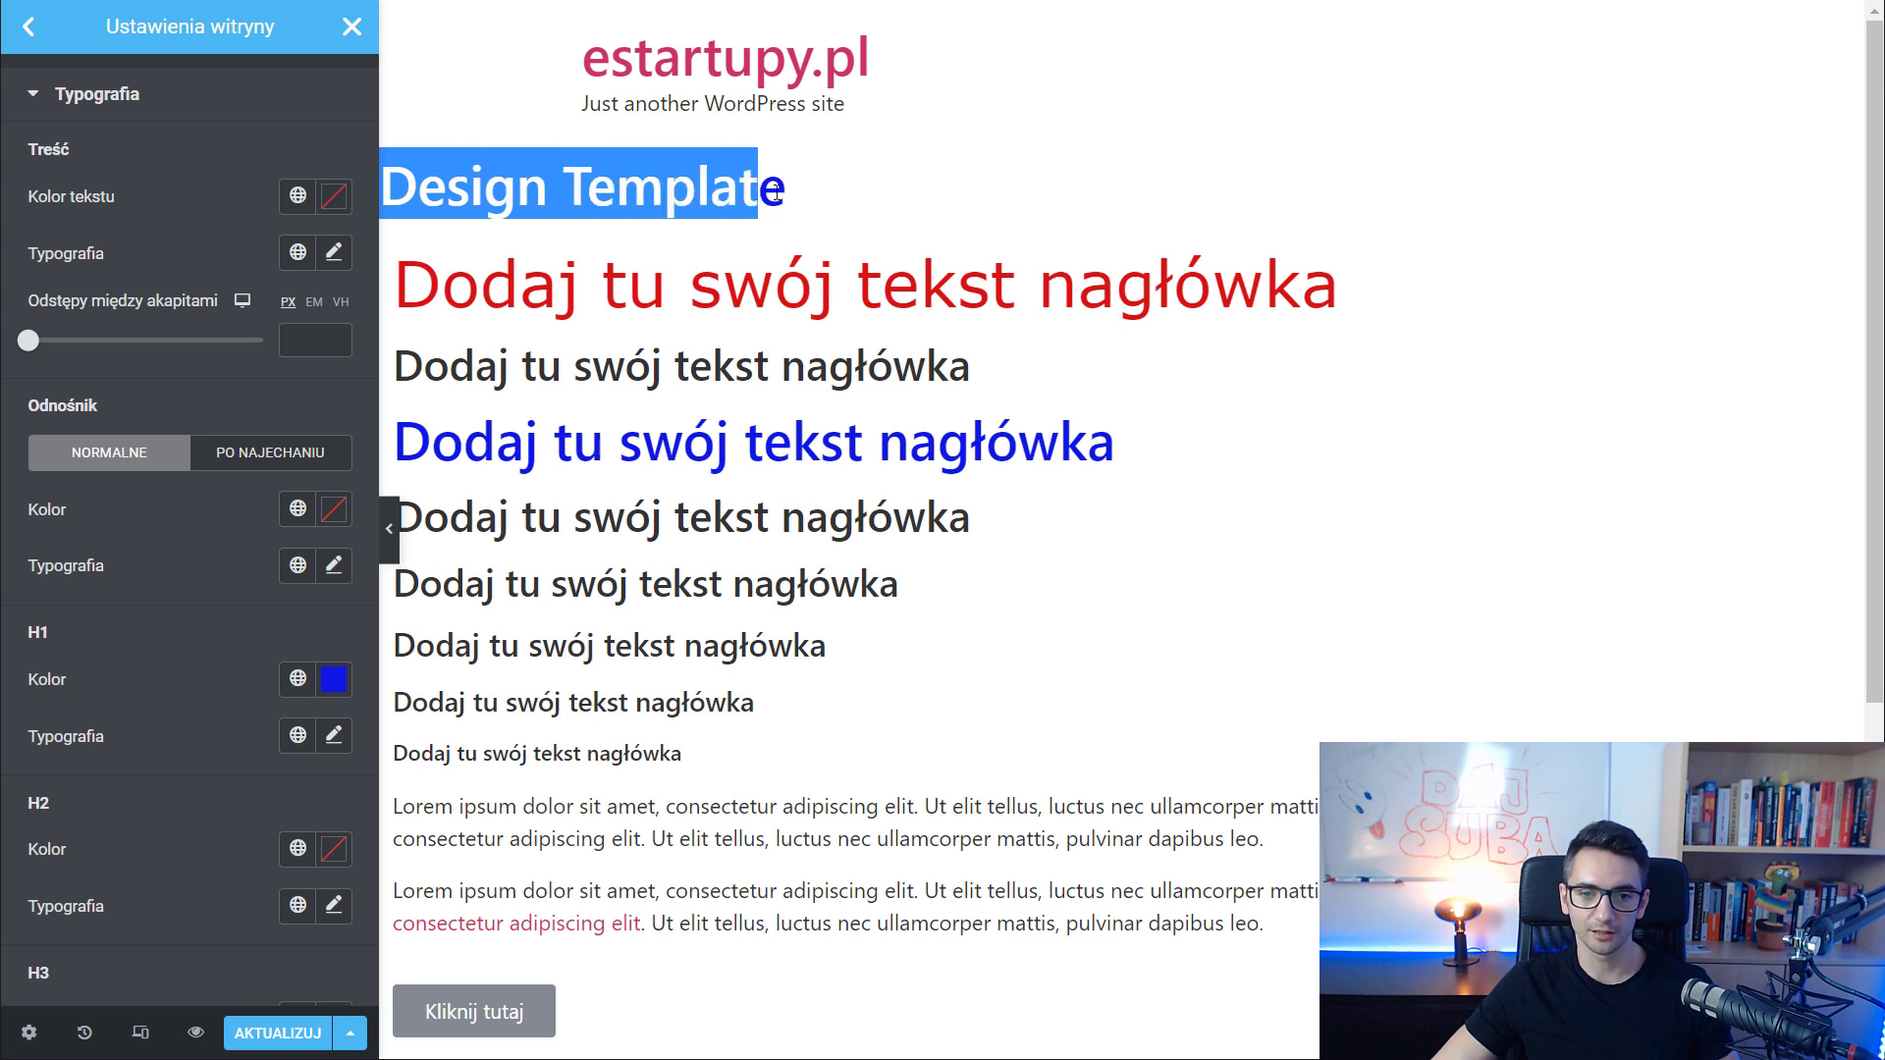
pyautogui.click(795, 203)
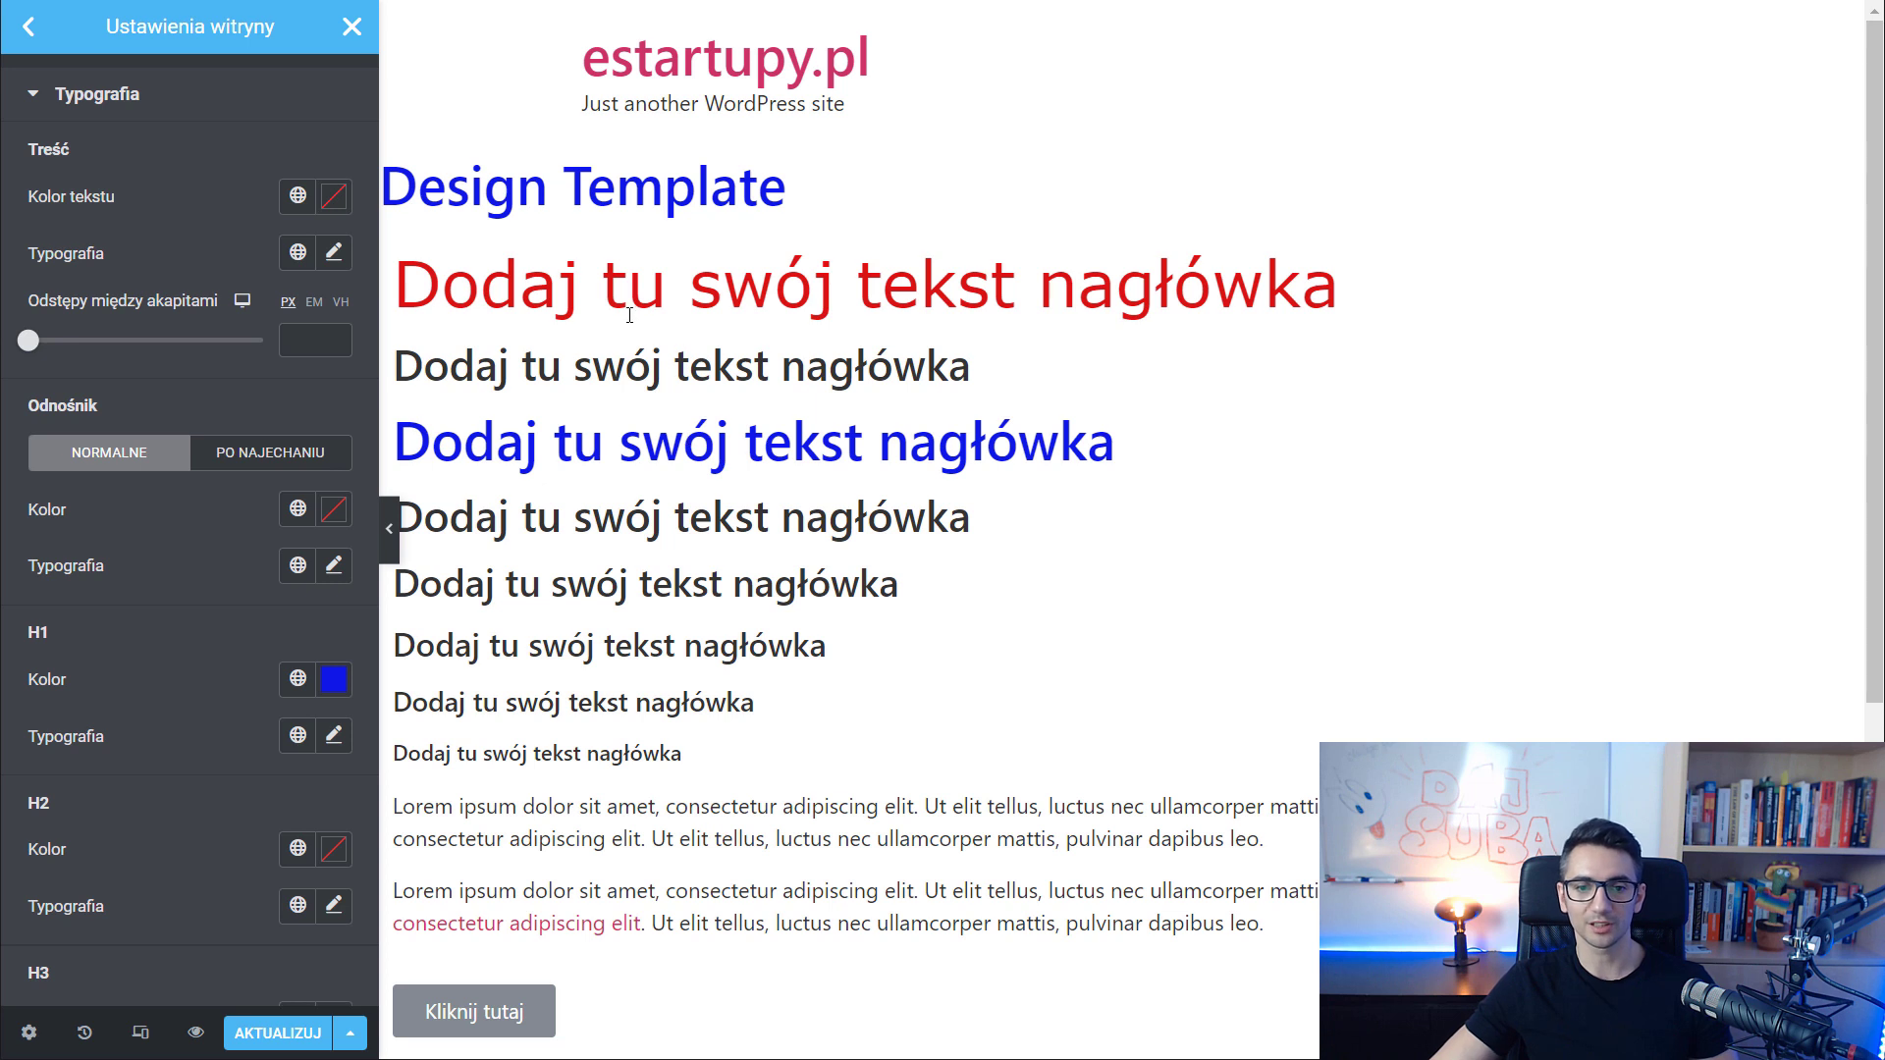
pyautogui.moveTo(629, 315); pyautogui.dragTo(1190, 291)
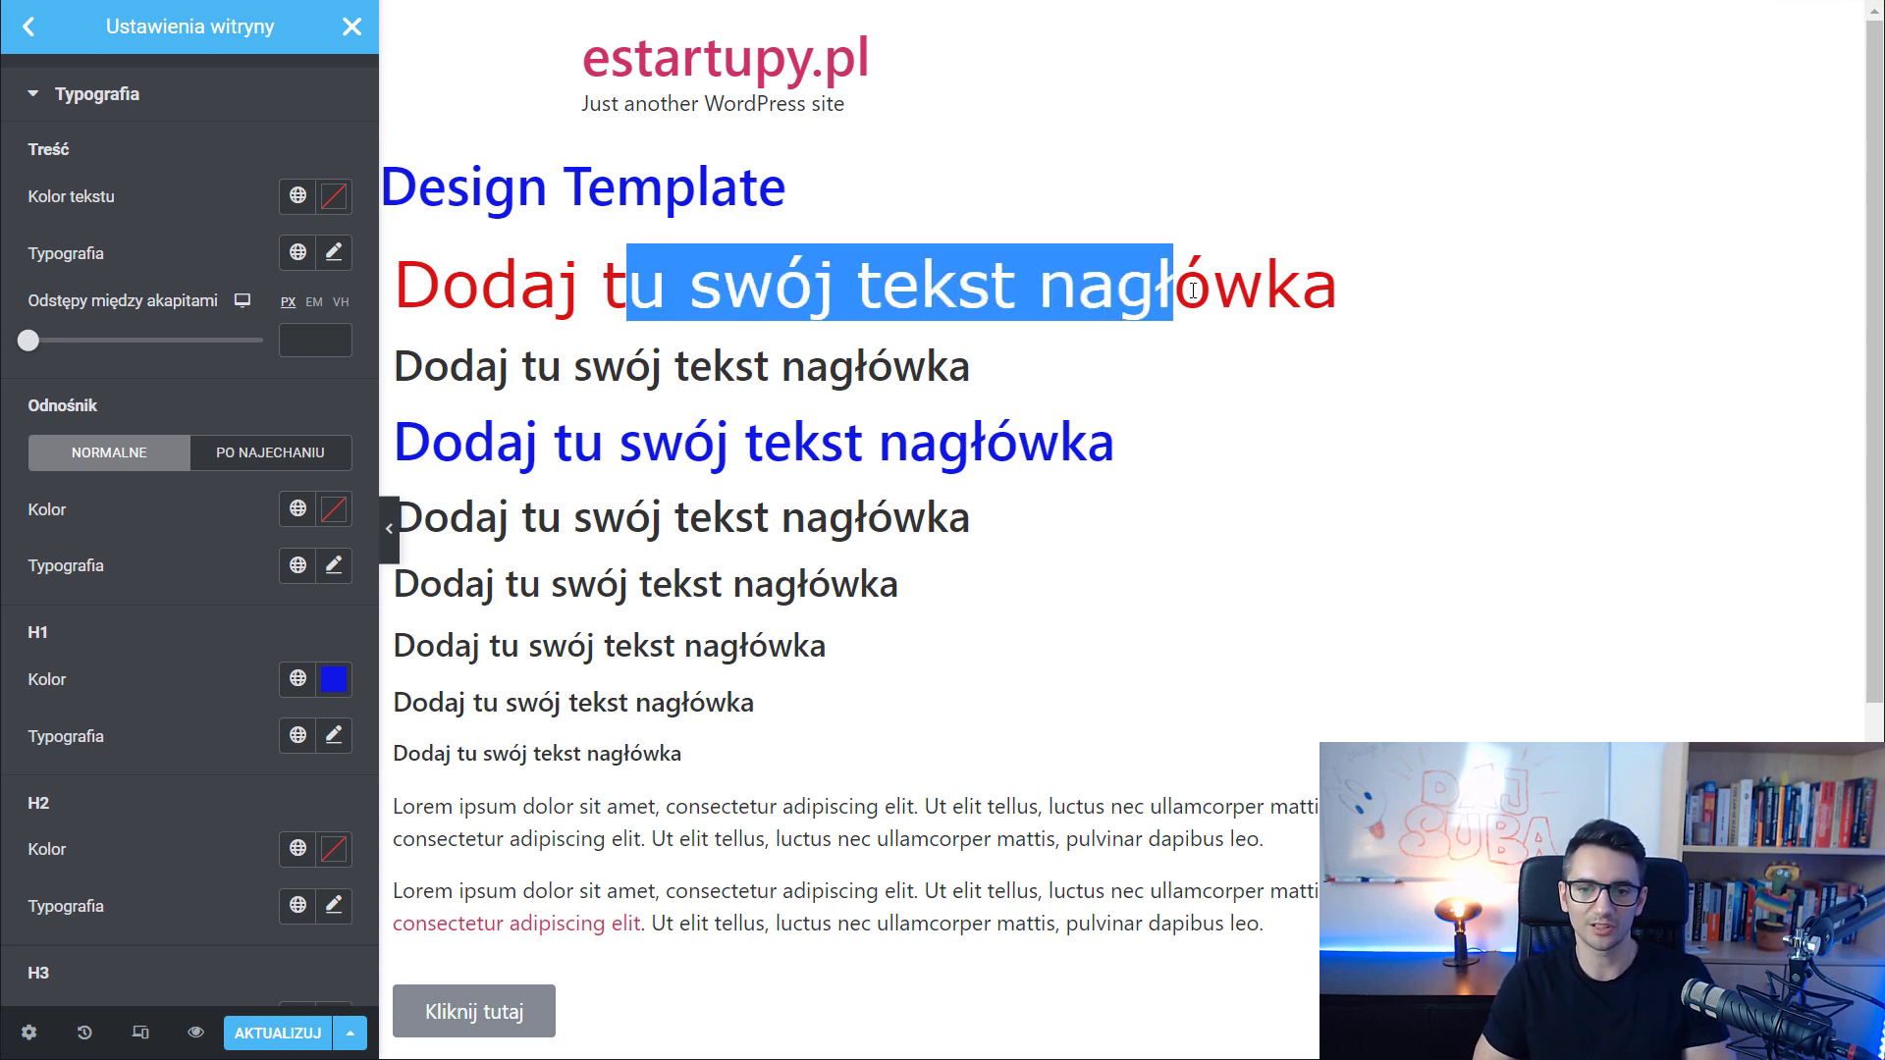
pyautogui.moveTo(690, 295); pyautogui.dragTo(1113, 289)
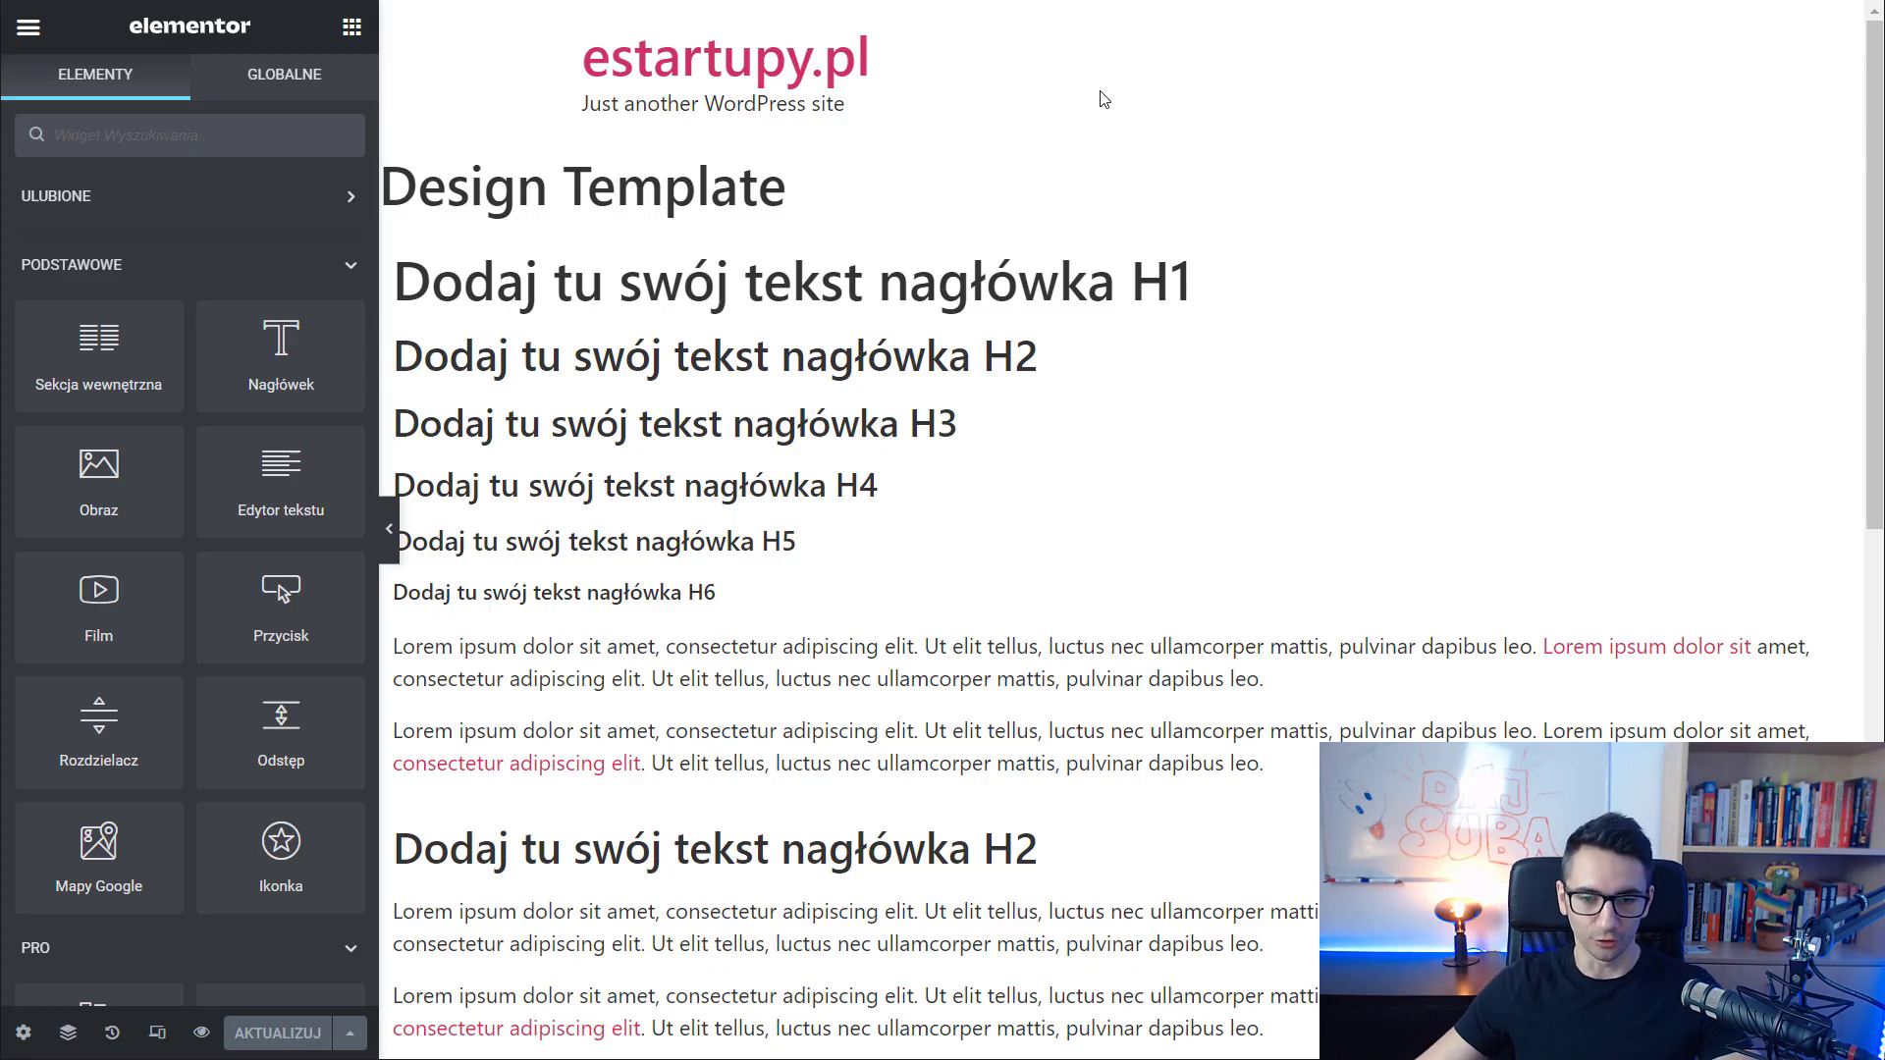
# Set the text color of the upper H2 heading to red #EA0F0F in its own widget style
pyautogui.scroll(-4, 1190, 545)
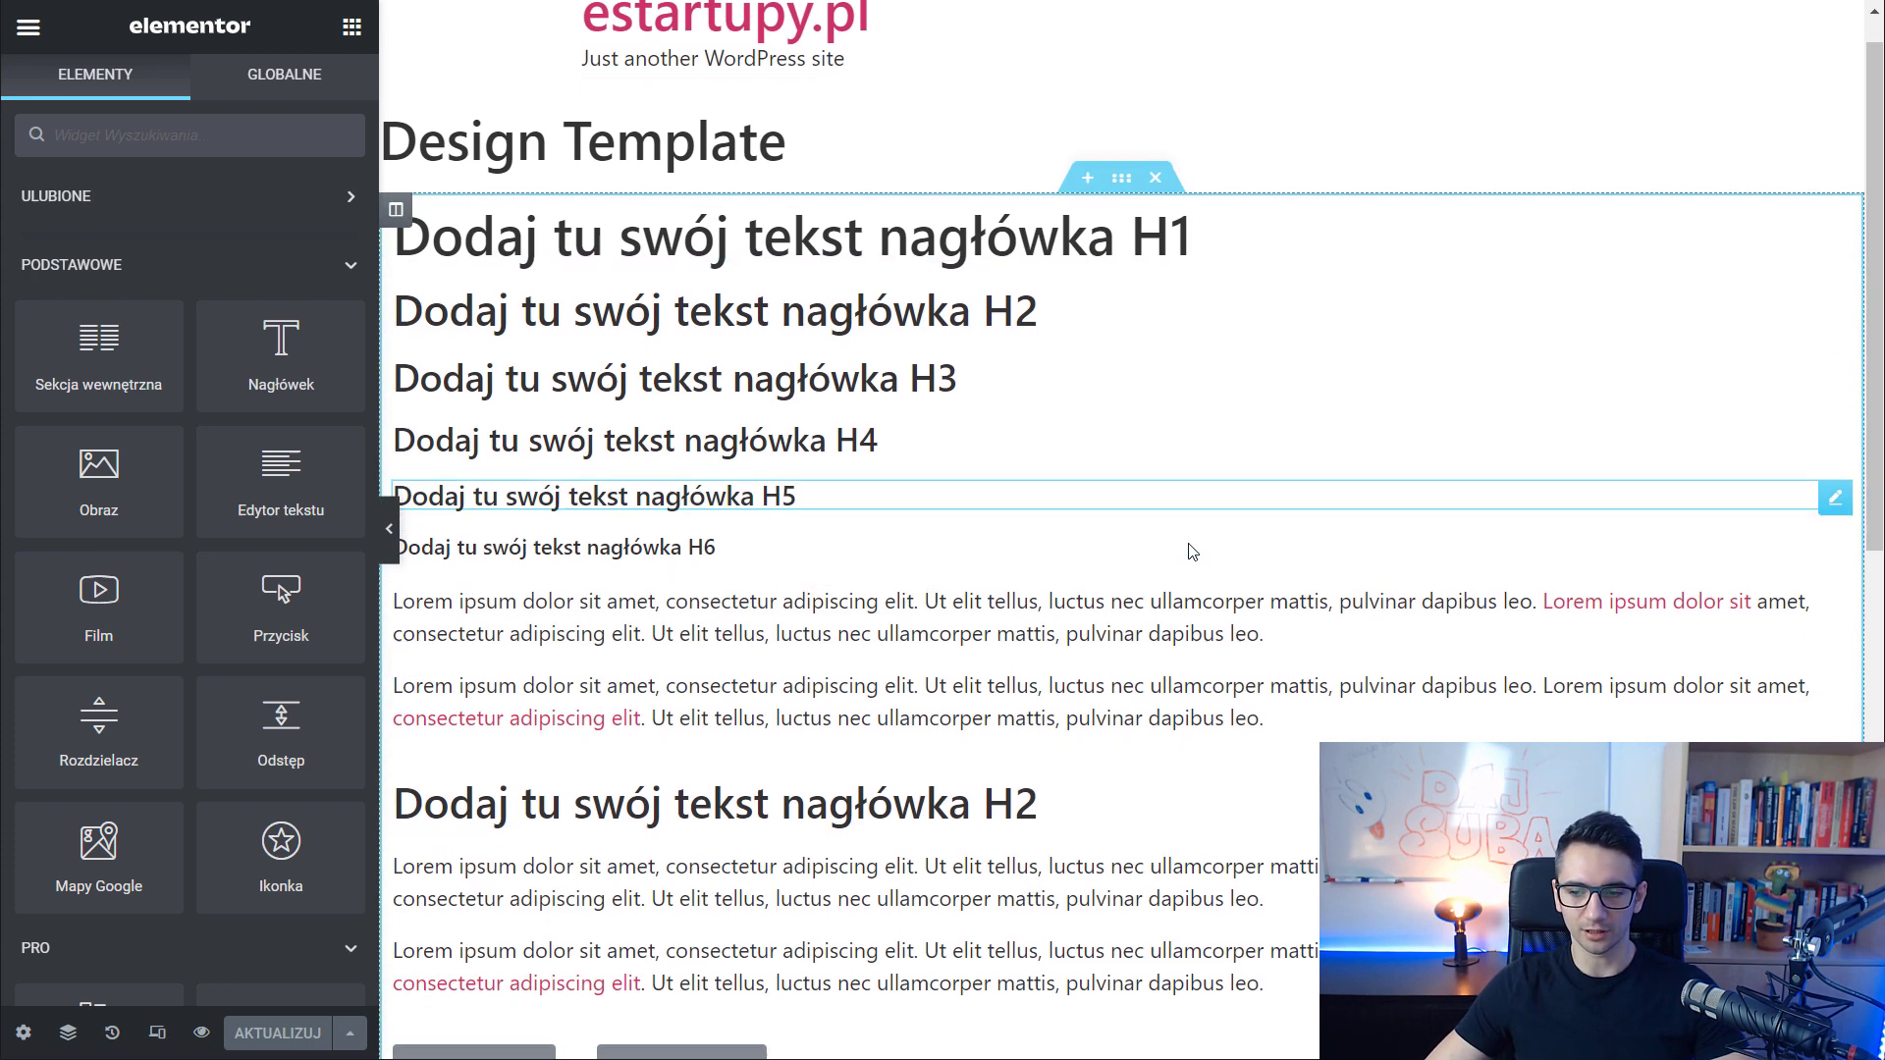
pyautogui.scroll(4, 1190, 545)
pyautogui.scroll(-5, 799, 433)
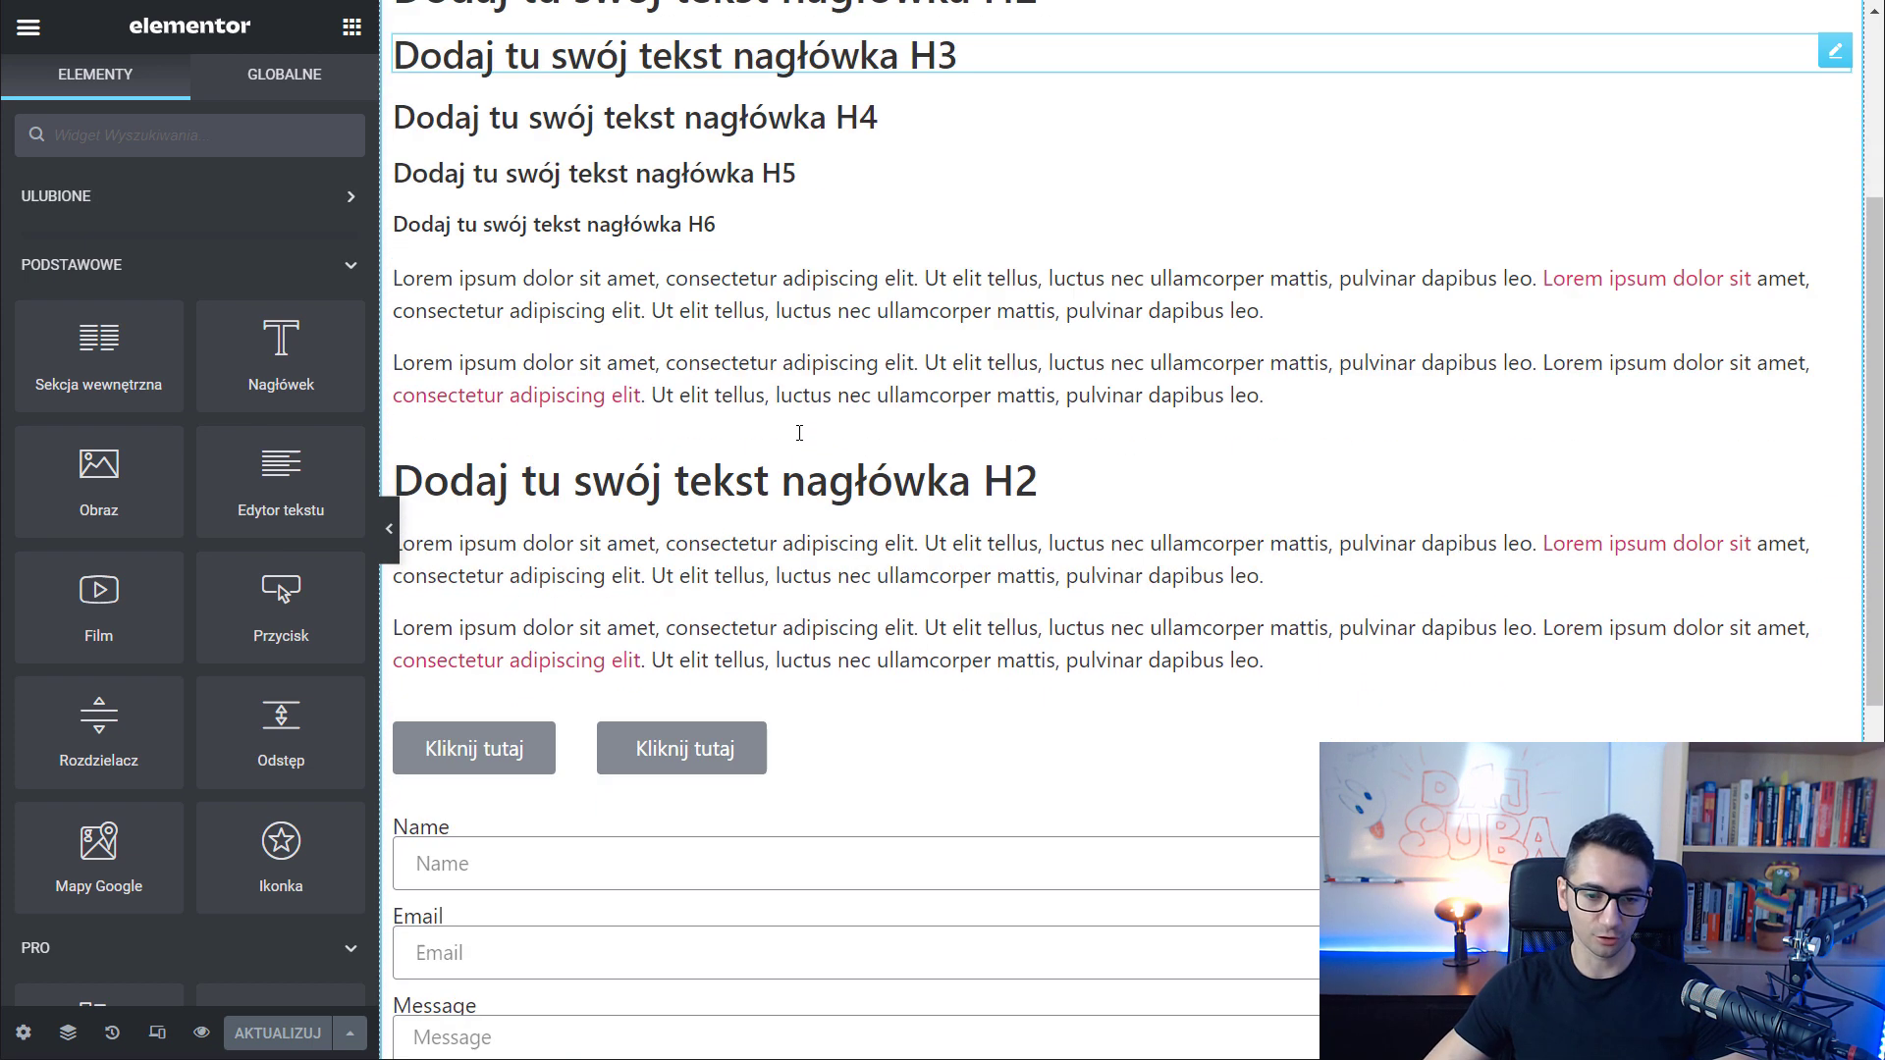
pyautogui.scroll(5, 799, 442)
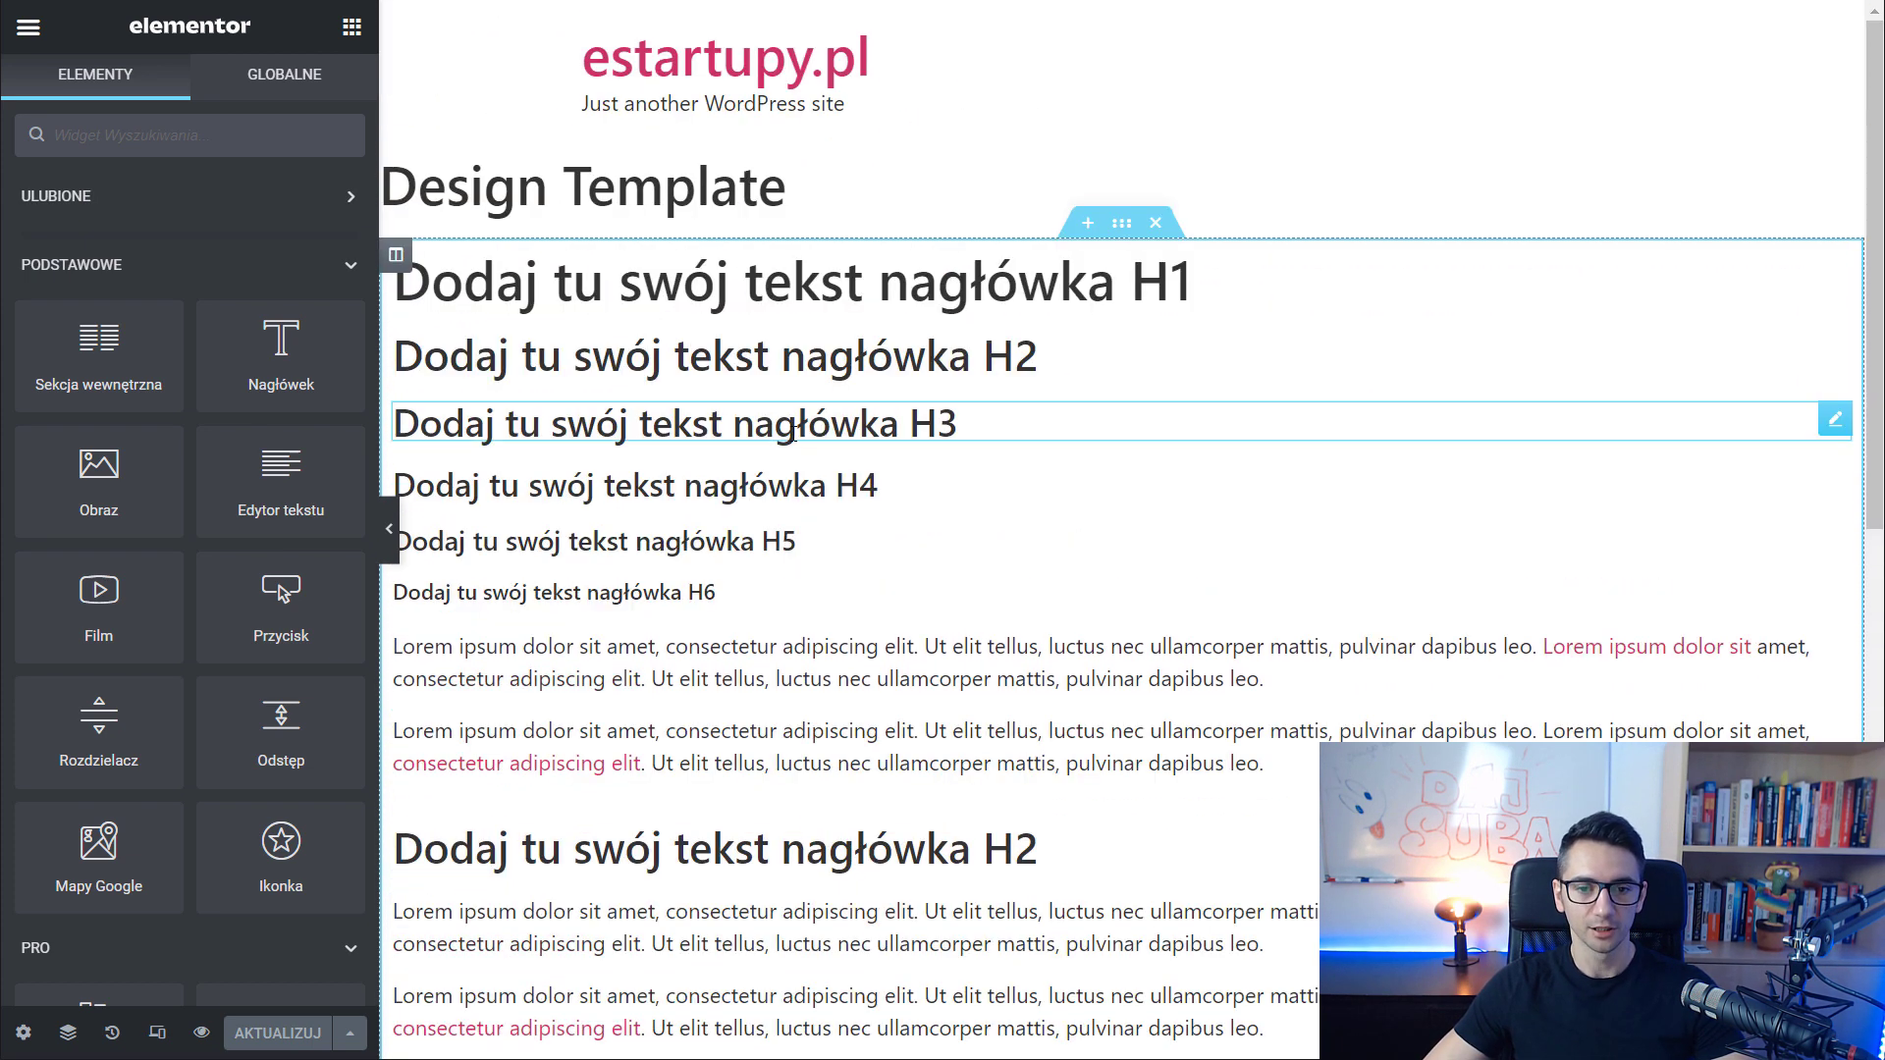
pyautogui.click(804, 355)
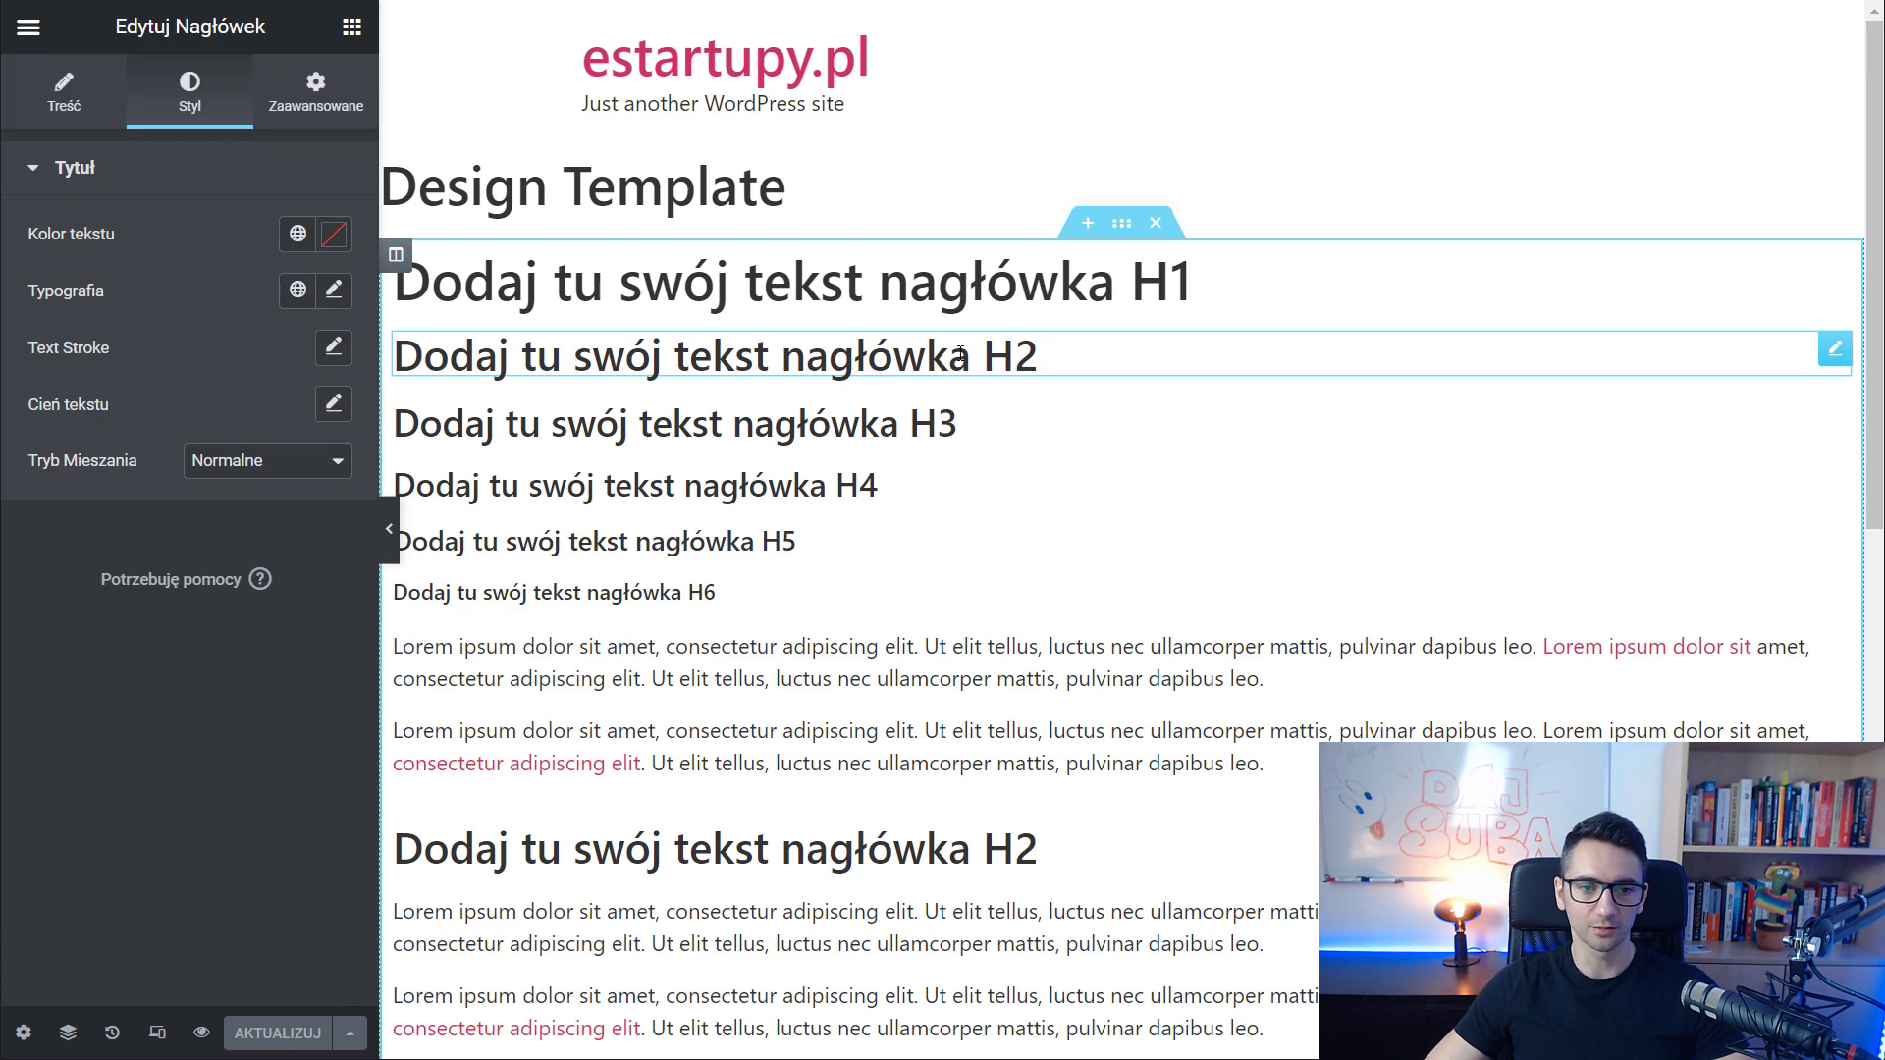
pyautogui.click(334, 236)
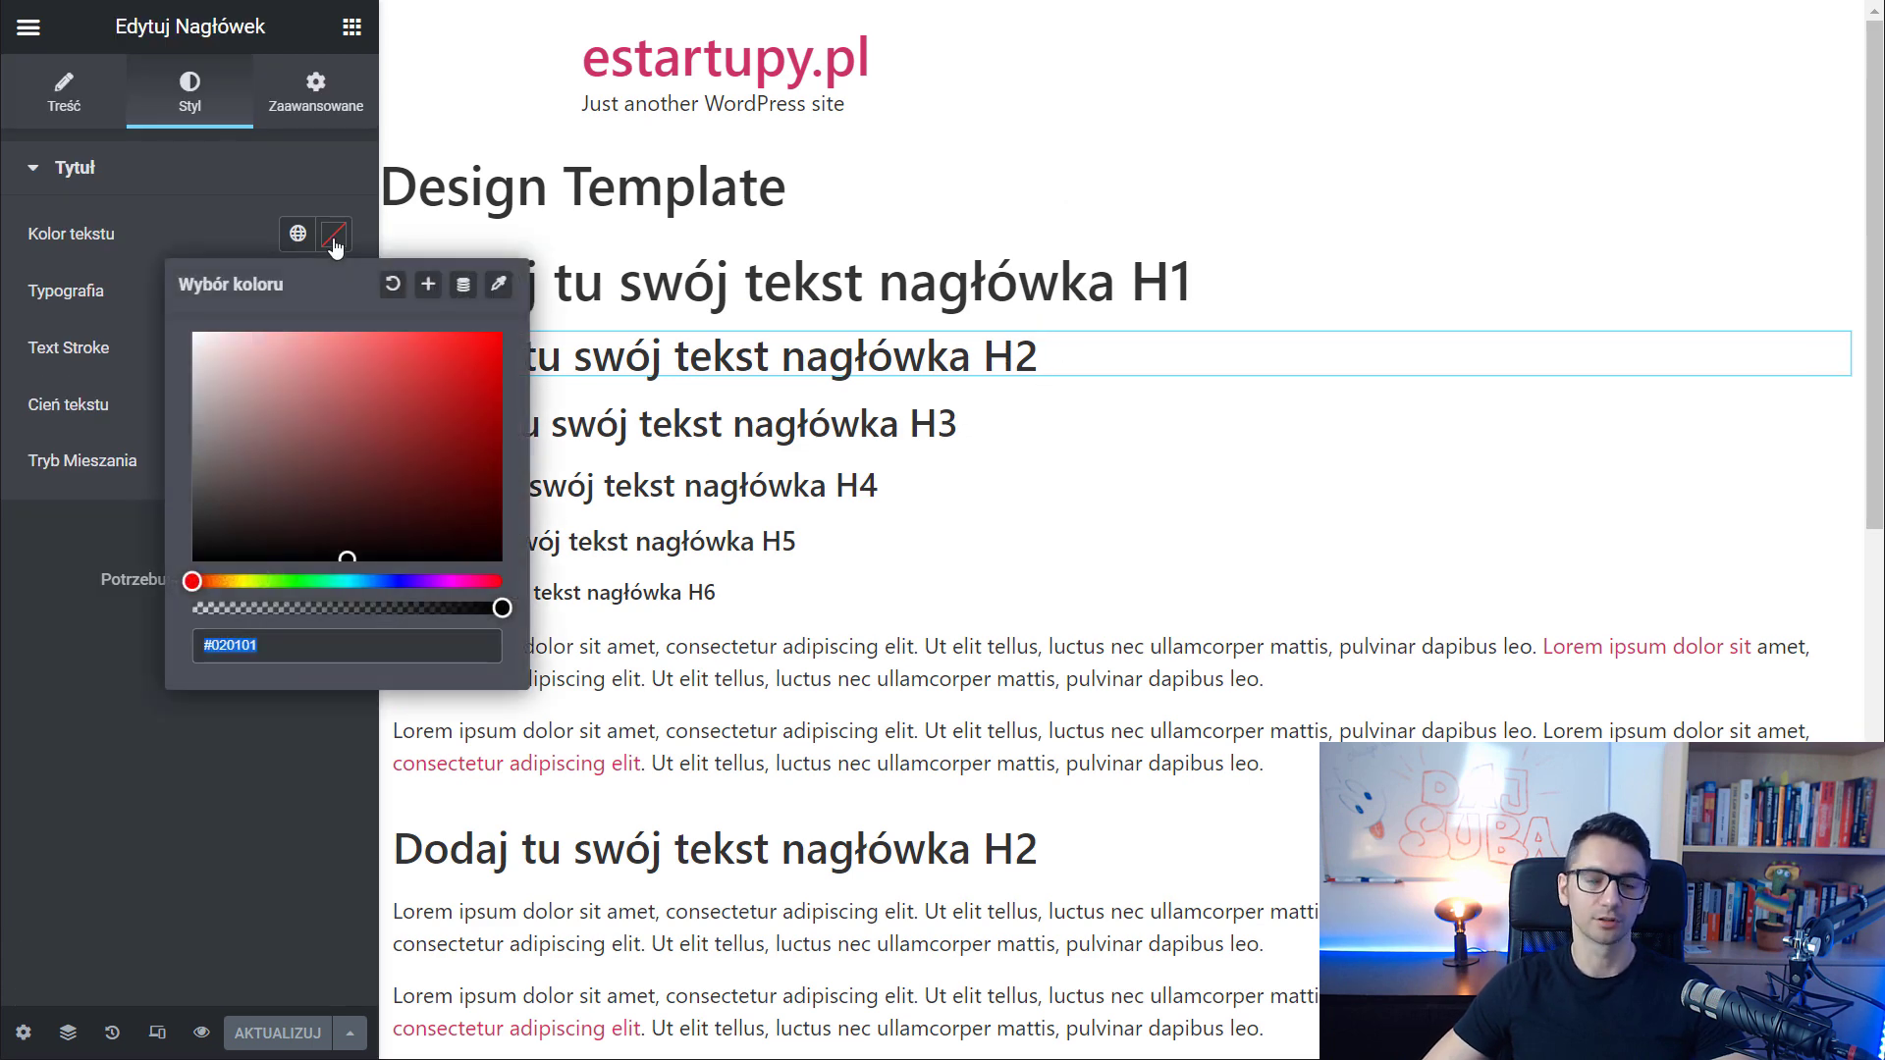
pyautogui.click(481, 352)
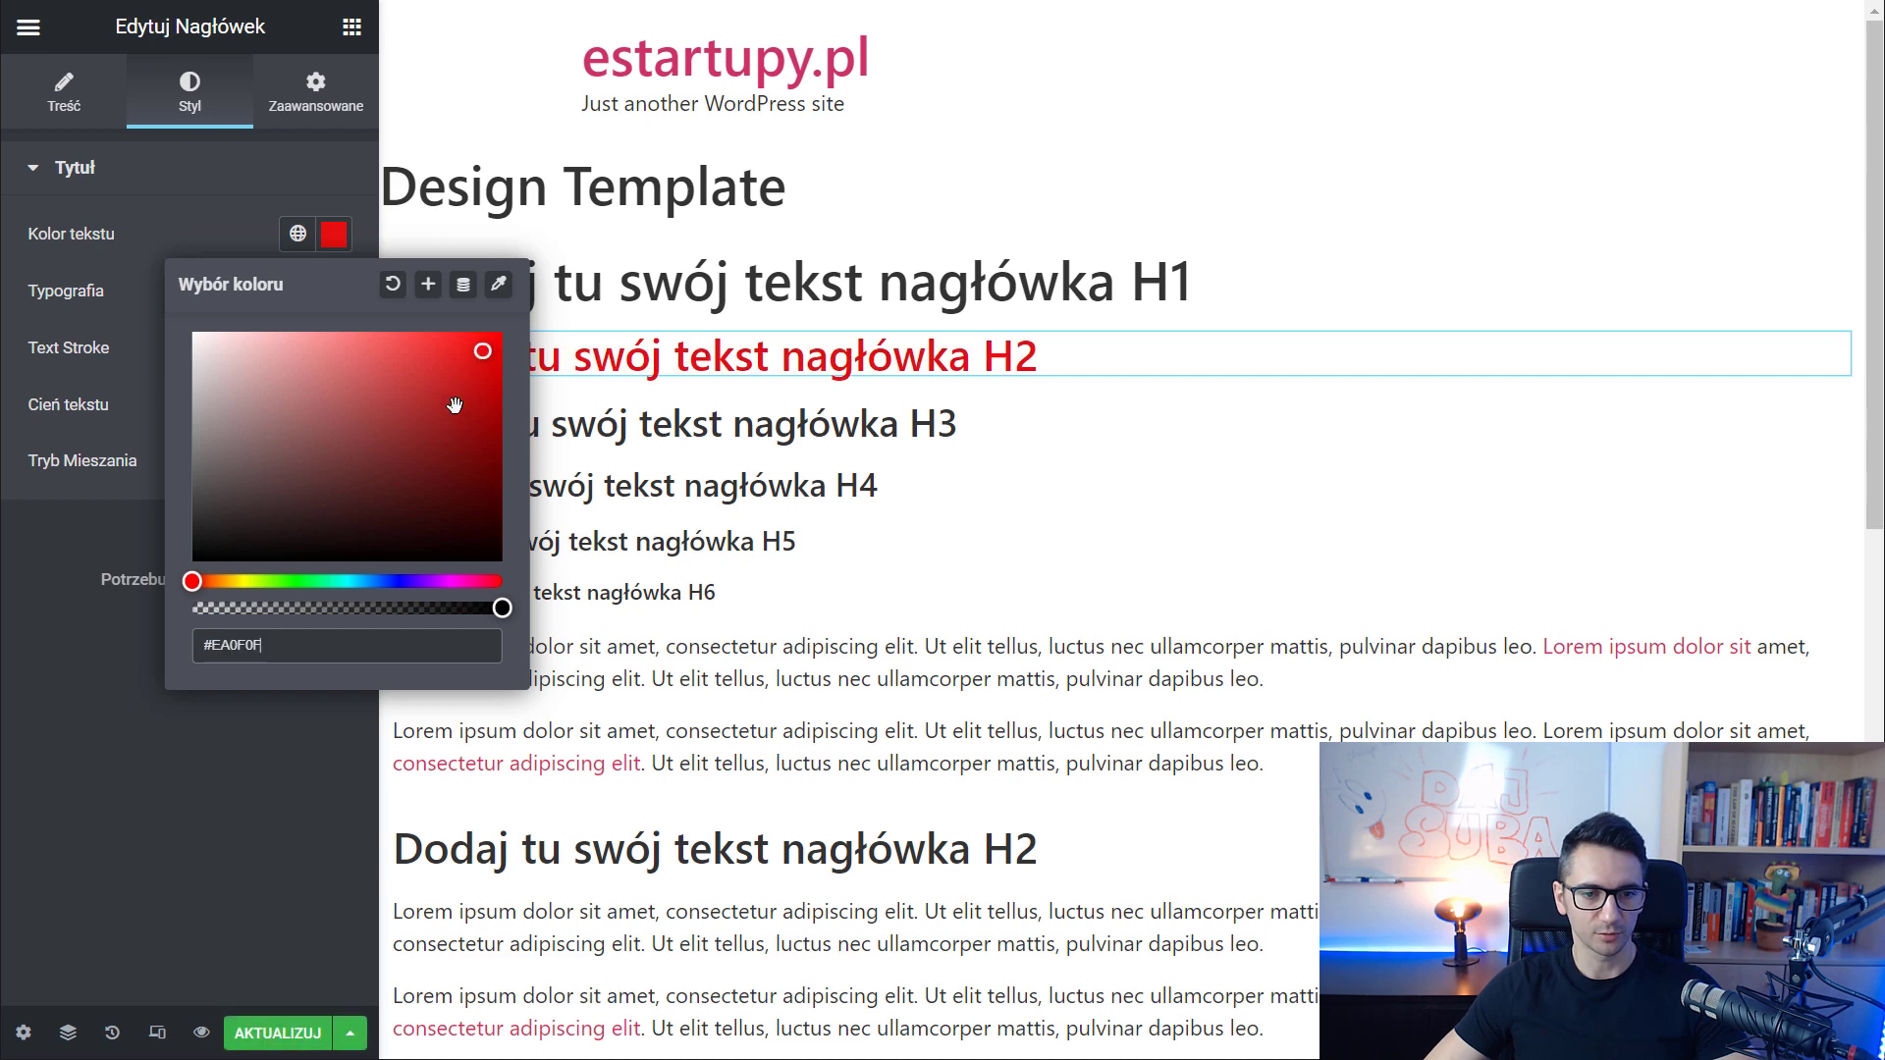
pyautogui.click(202, 240)
# Copy the color code #EA0F0F from the upper H2 heading's text color
pyautogui.scroll(-3, 1137, 439)
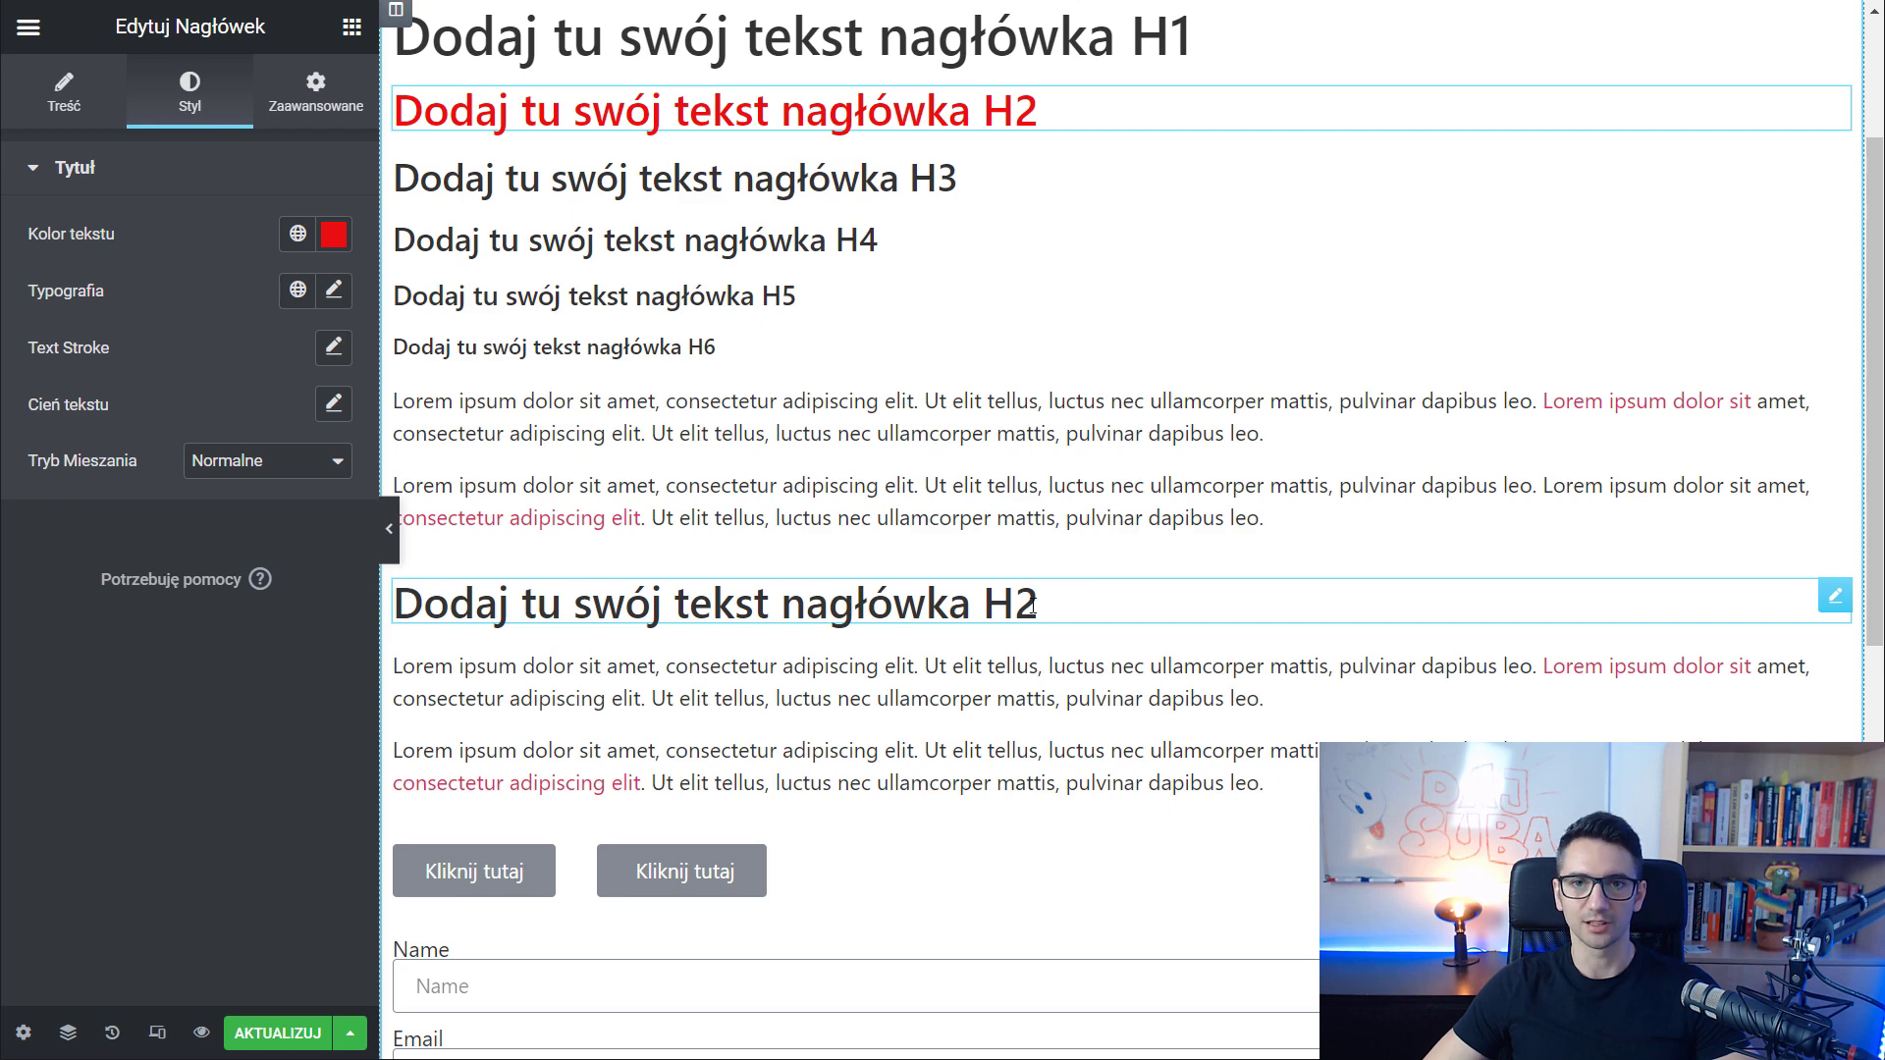
pyautogui.scroll(3, 1104, 382)
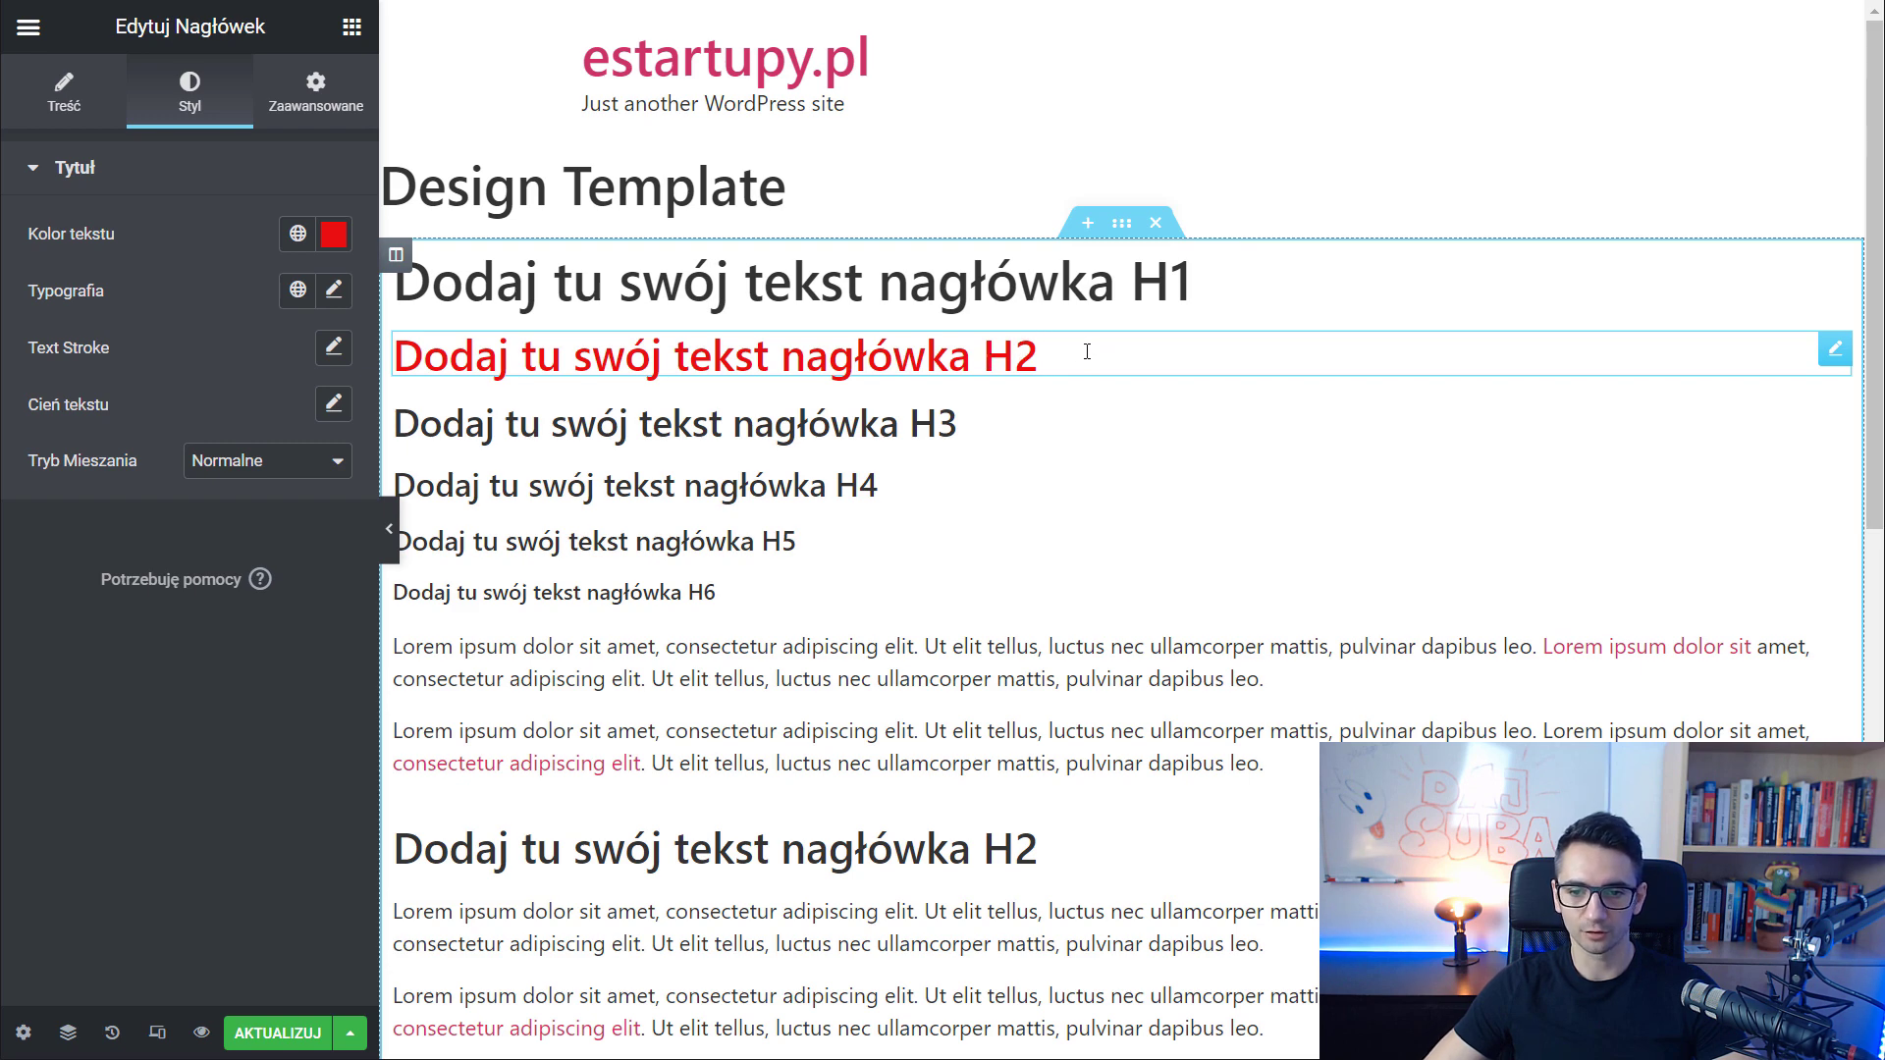
pyautogui.click(333, 238)
pyautogui.hotkey('ctrl', 'c')
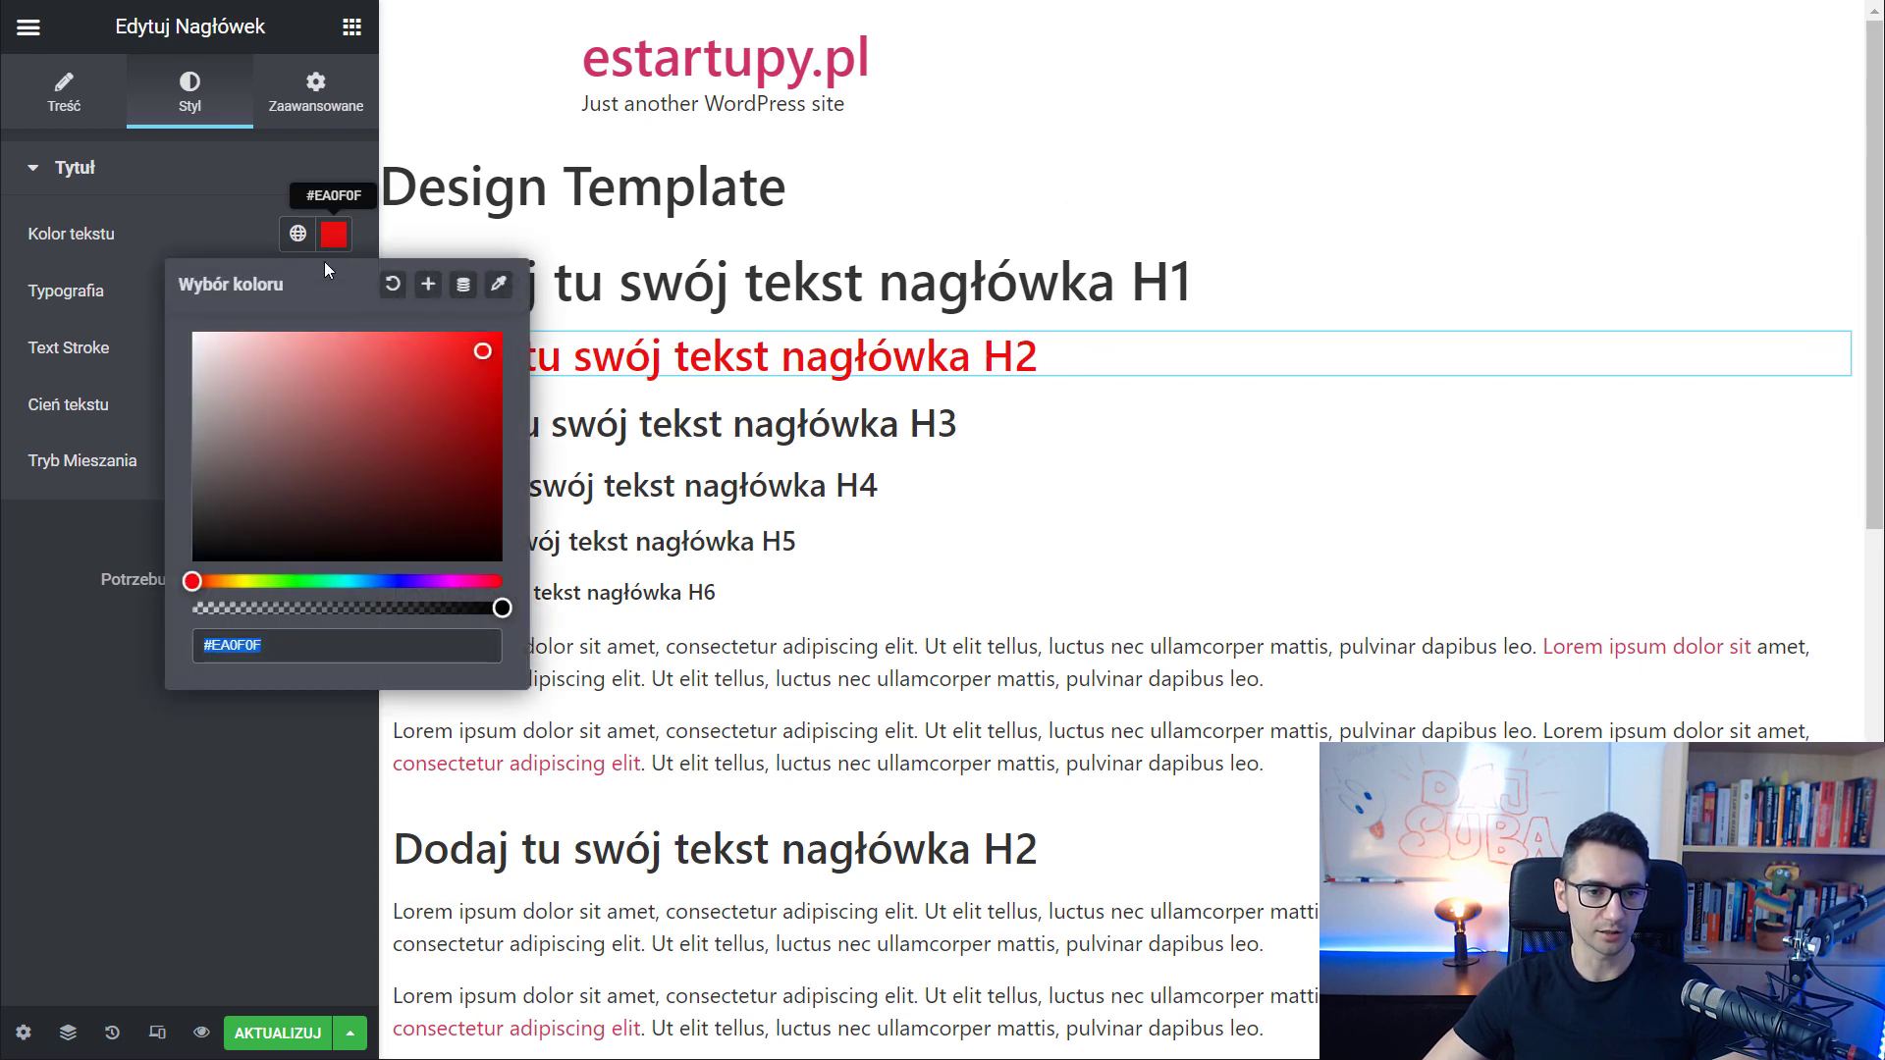
pyautogui.rightClick(233, 646)
pyautogui.click(279, 740)
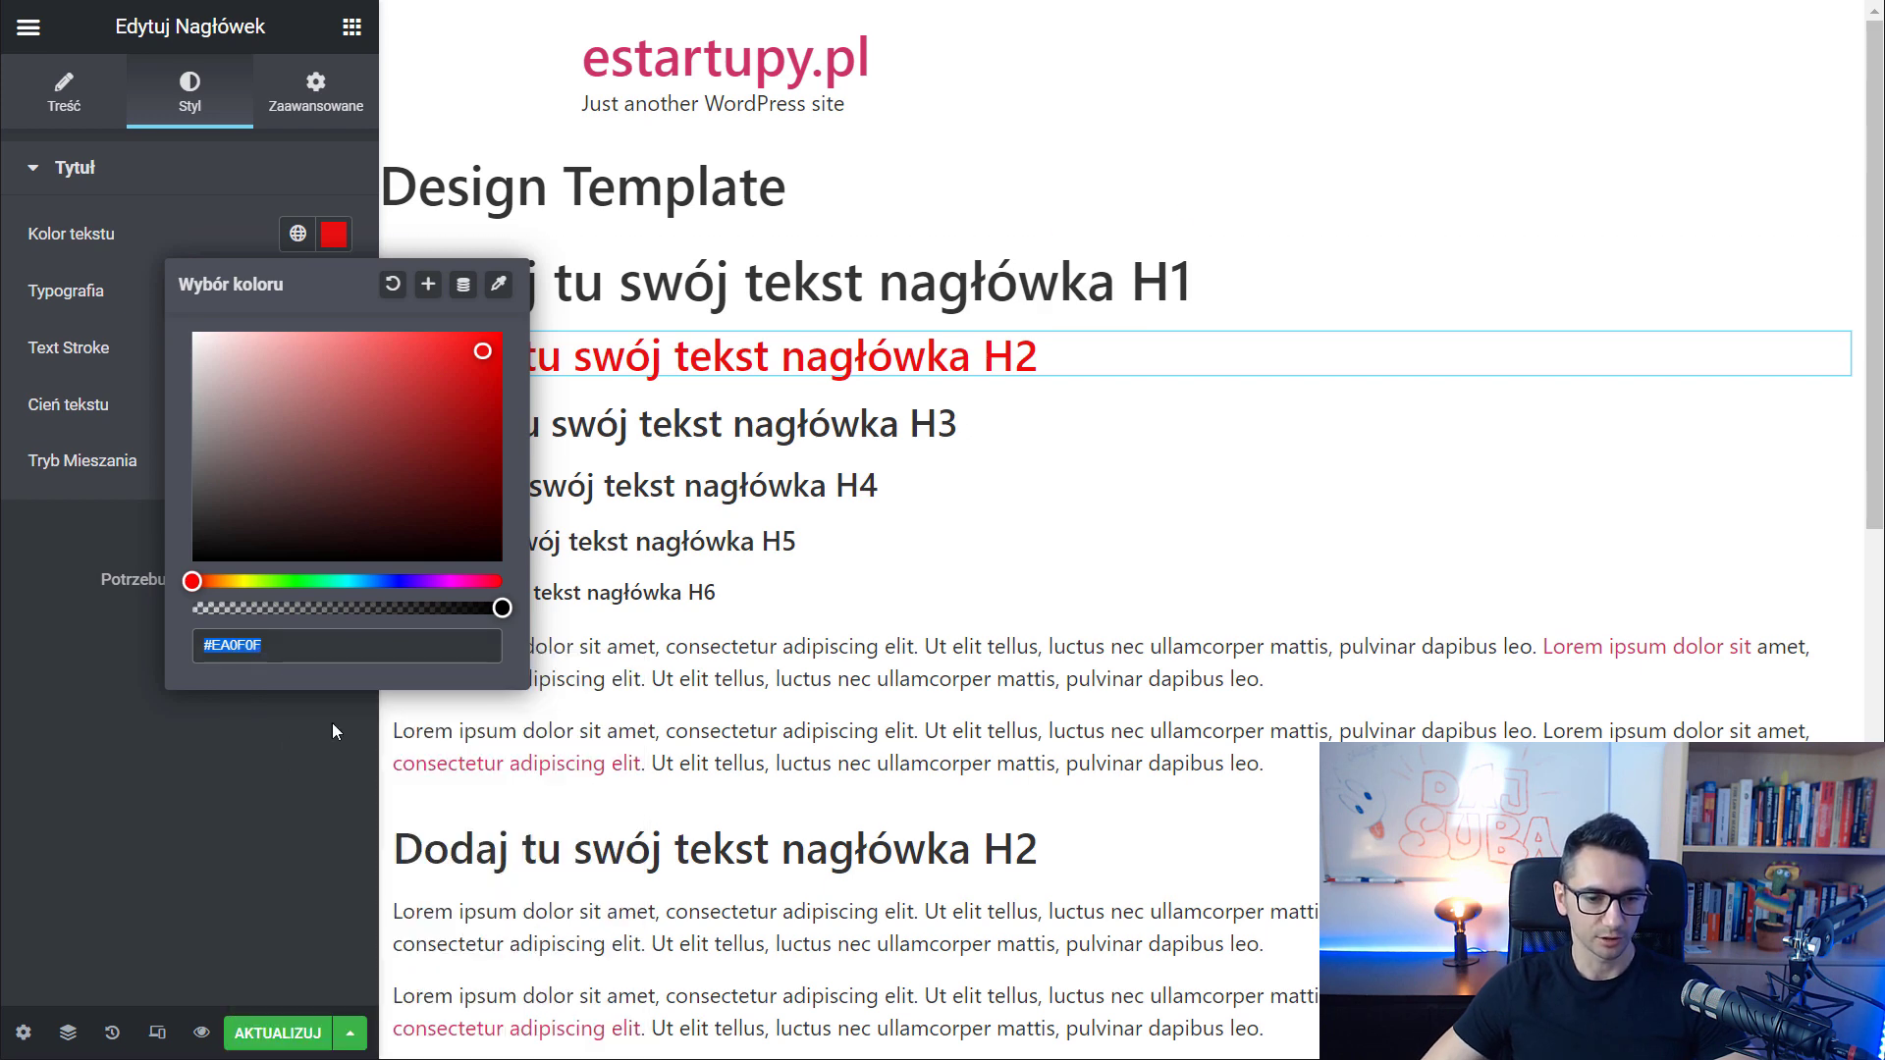
# Apply the copied color #EA0F0F to the text of the lower H2 heading between the two text blocks
pyautogui.click(1061, 866)
pyautogui.scroll(-4, 1059, 859)
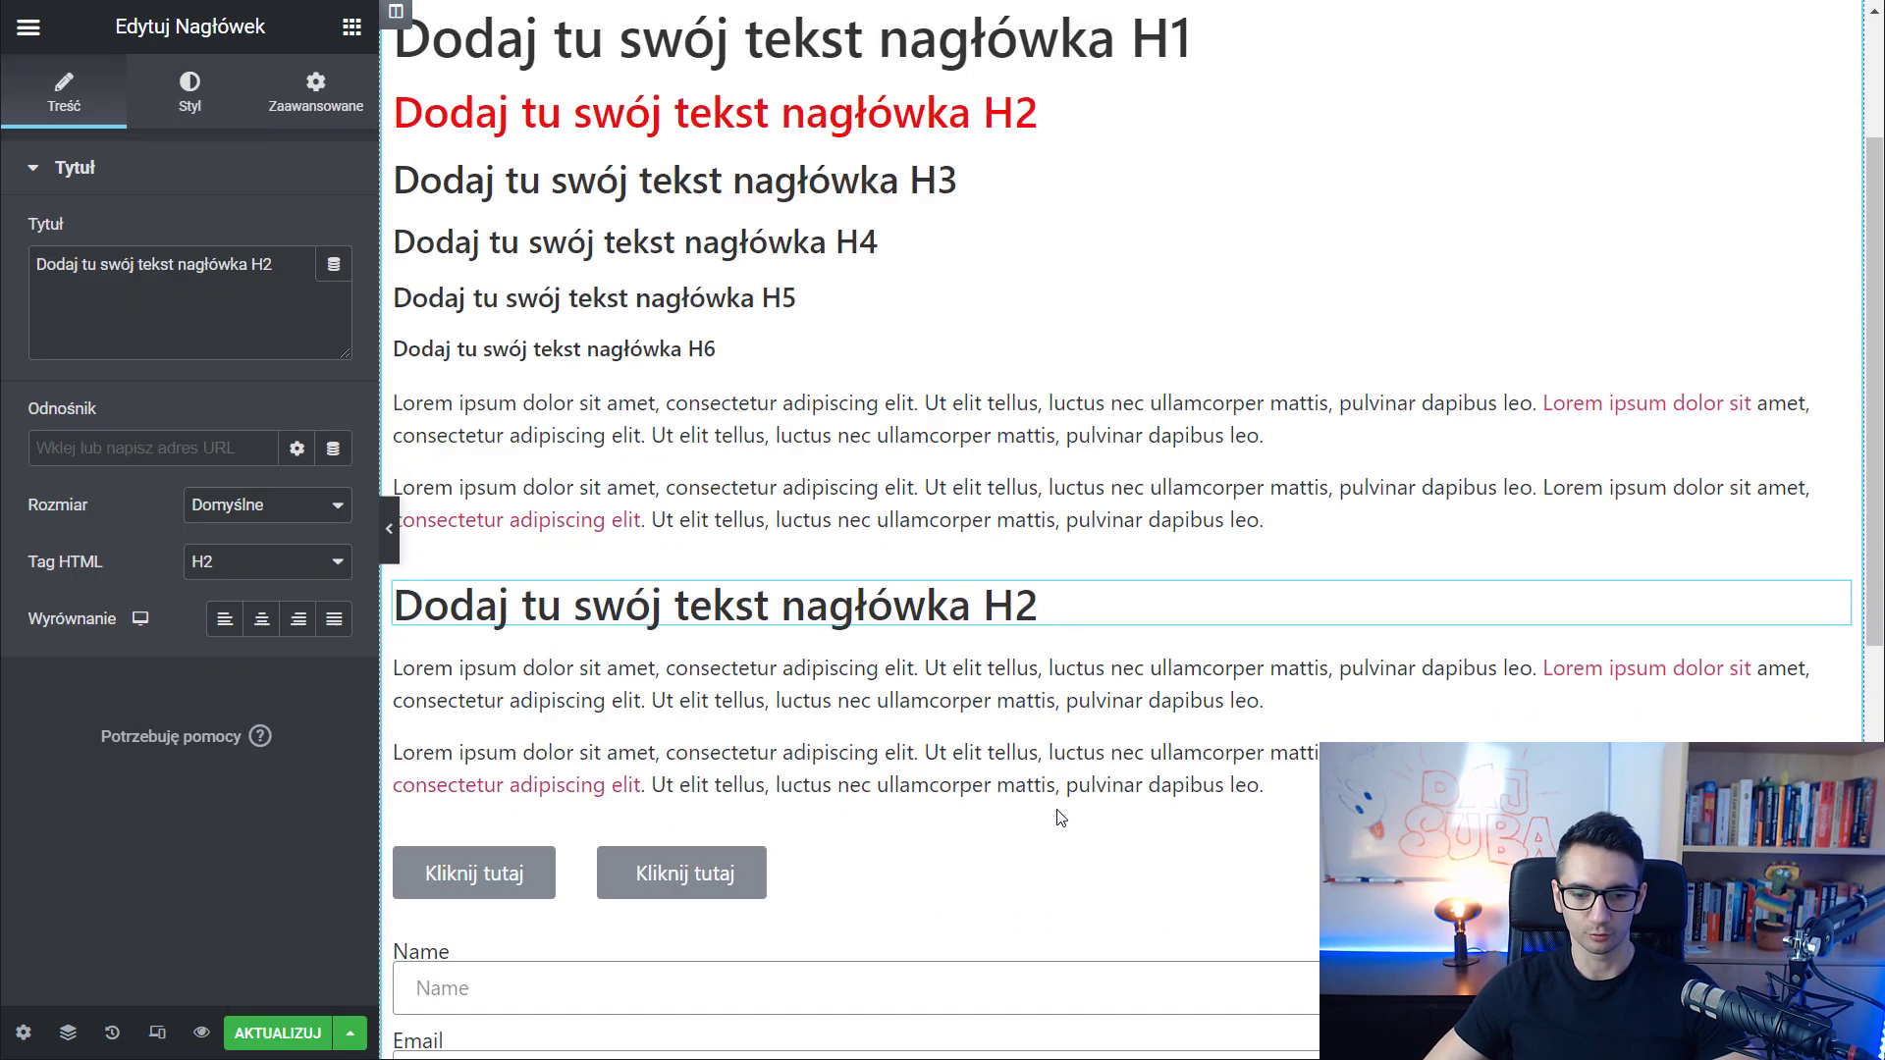
pyautogui.click(191, 98)
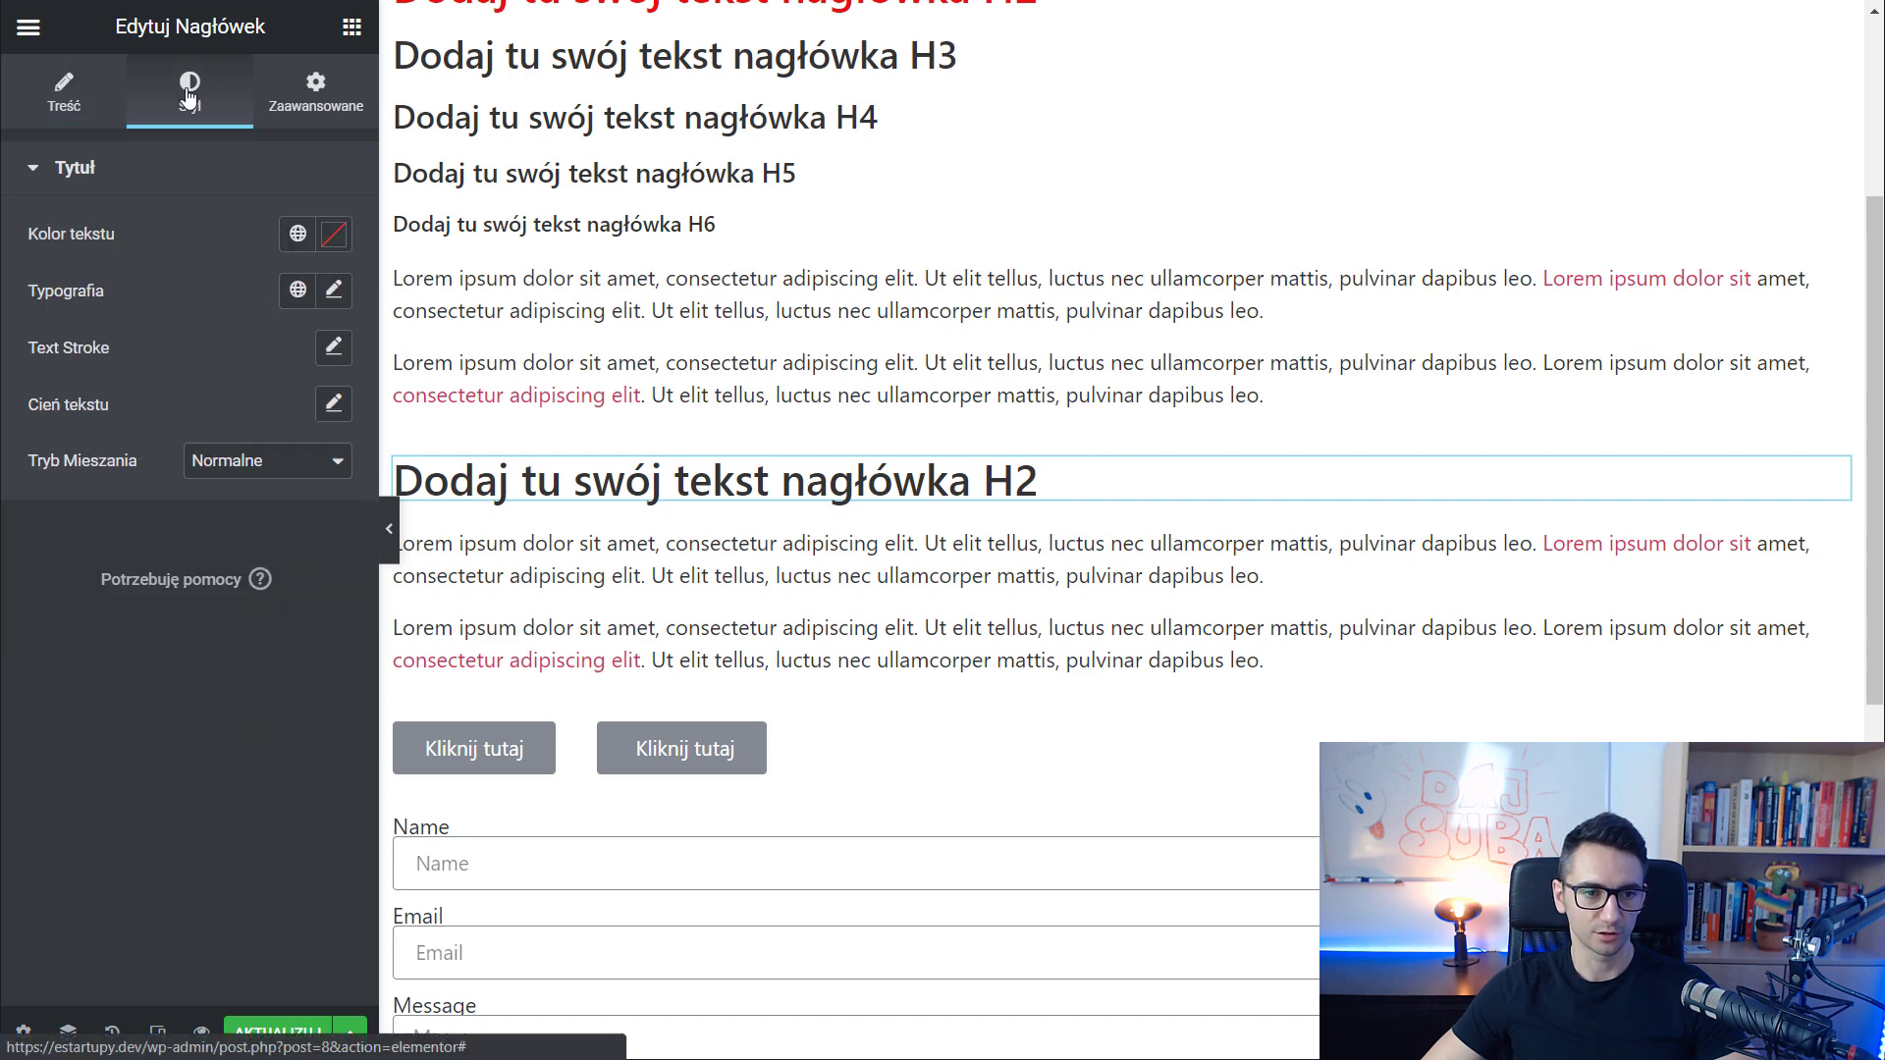
pyautogui.click(334, 234)
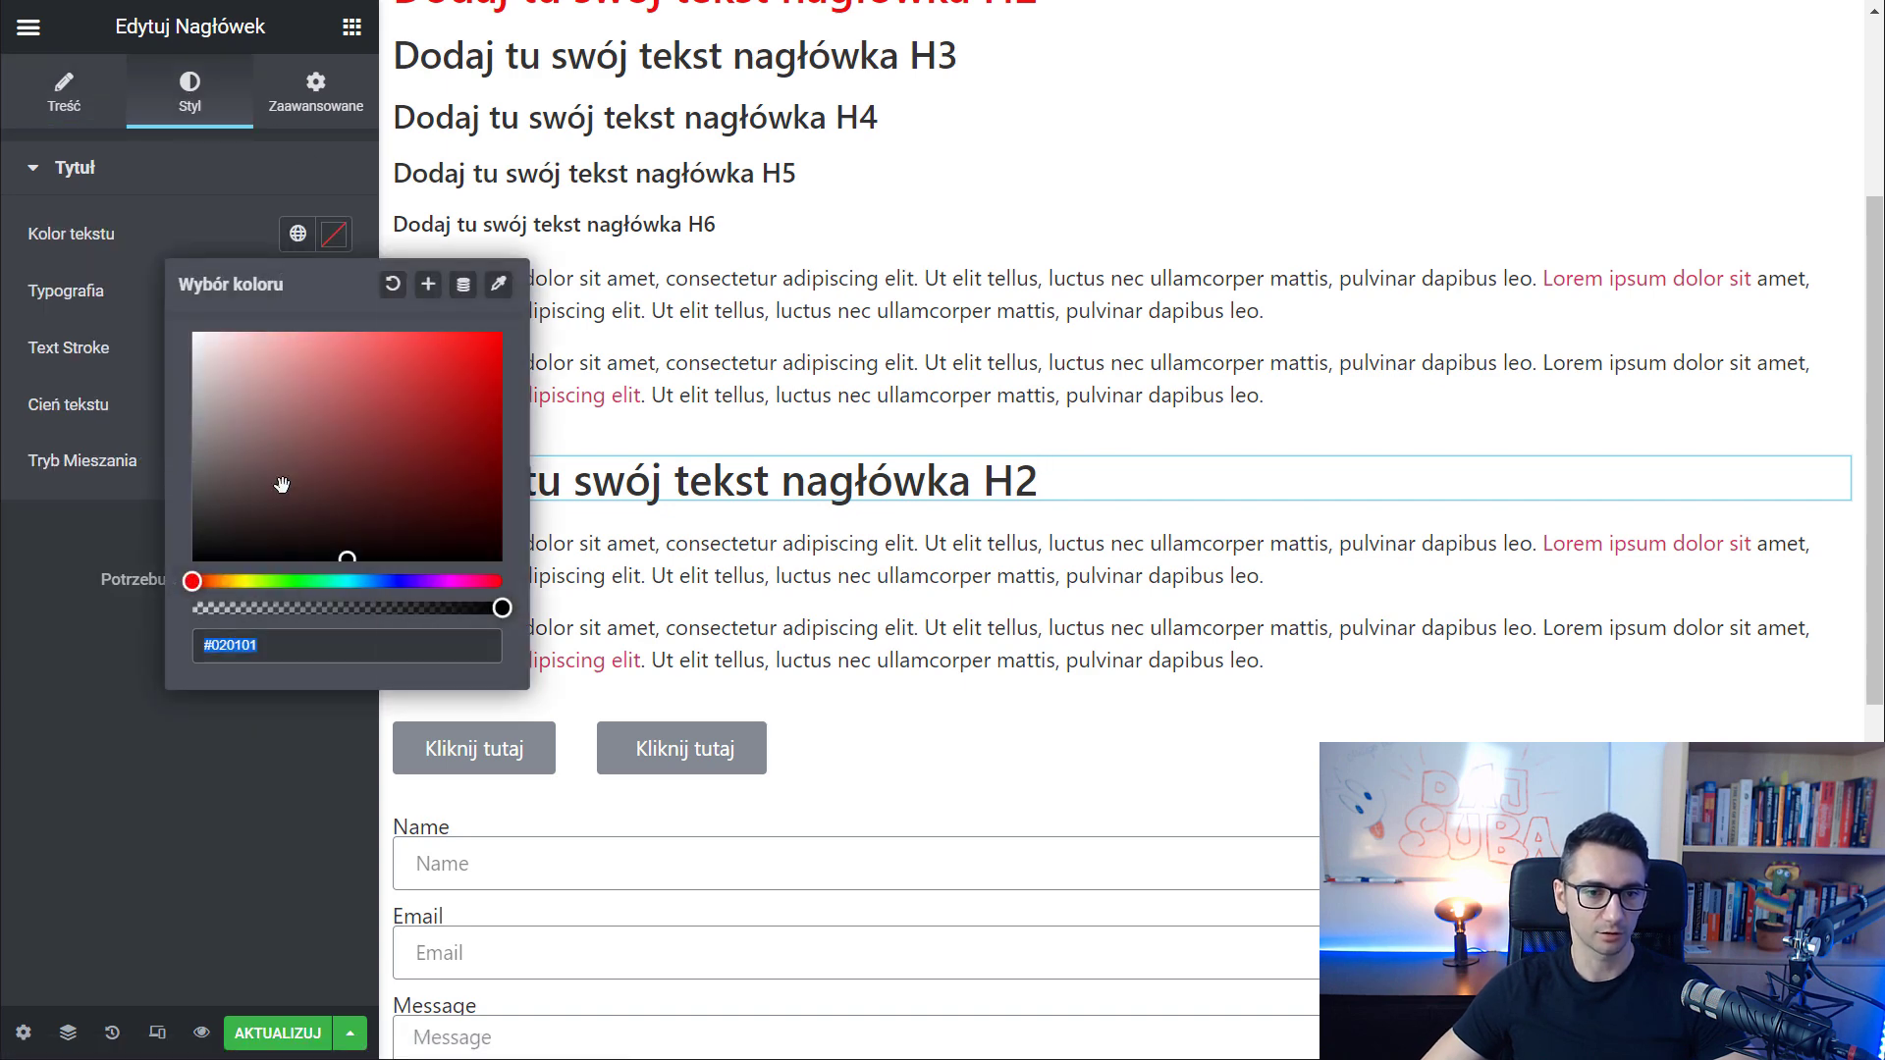
pyautogui.rightClick(279, 651)
pyautogui.click(340, 758)
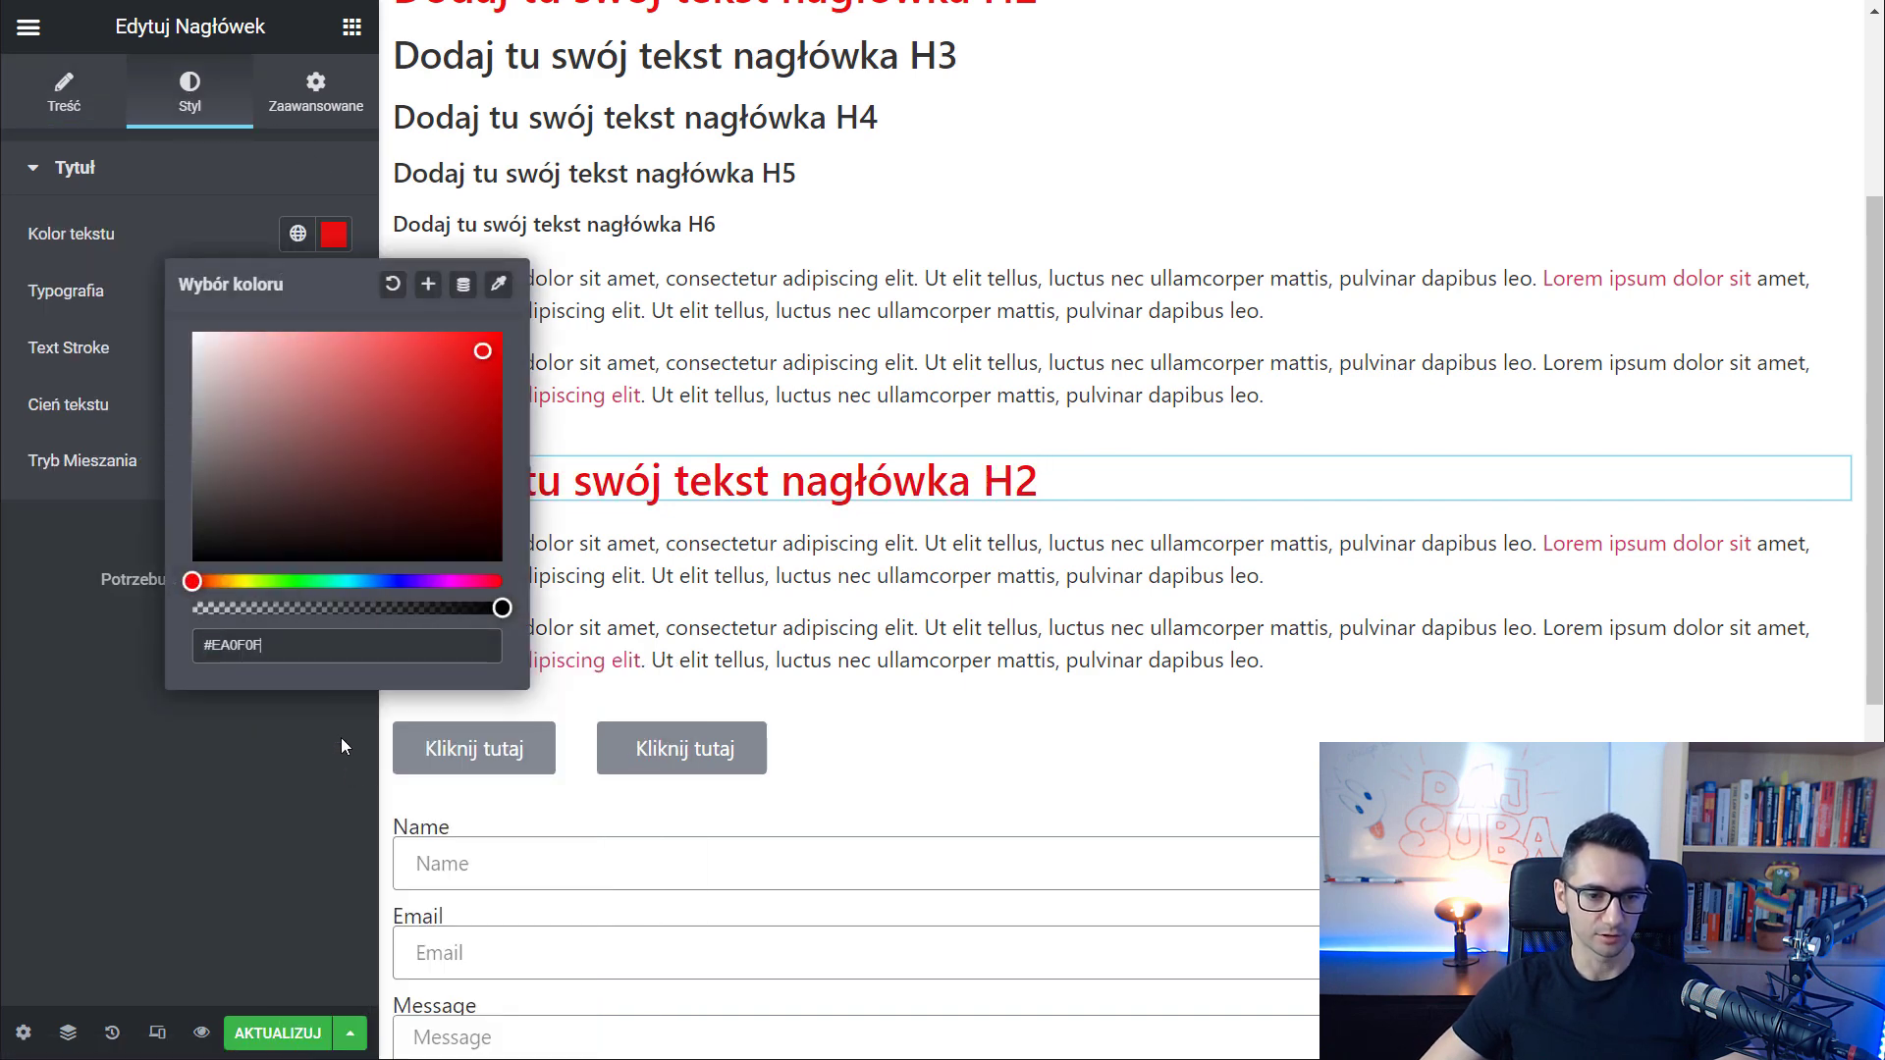
pyautogui.click(1081, 423)
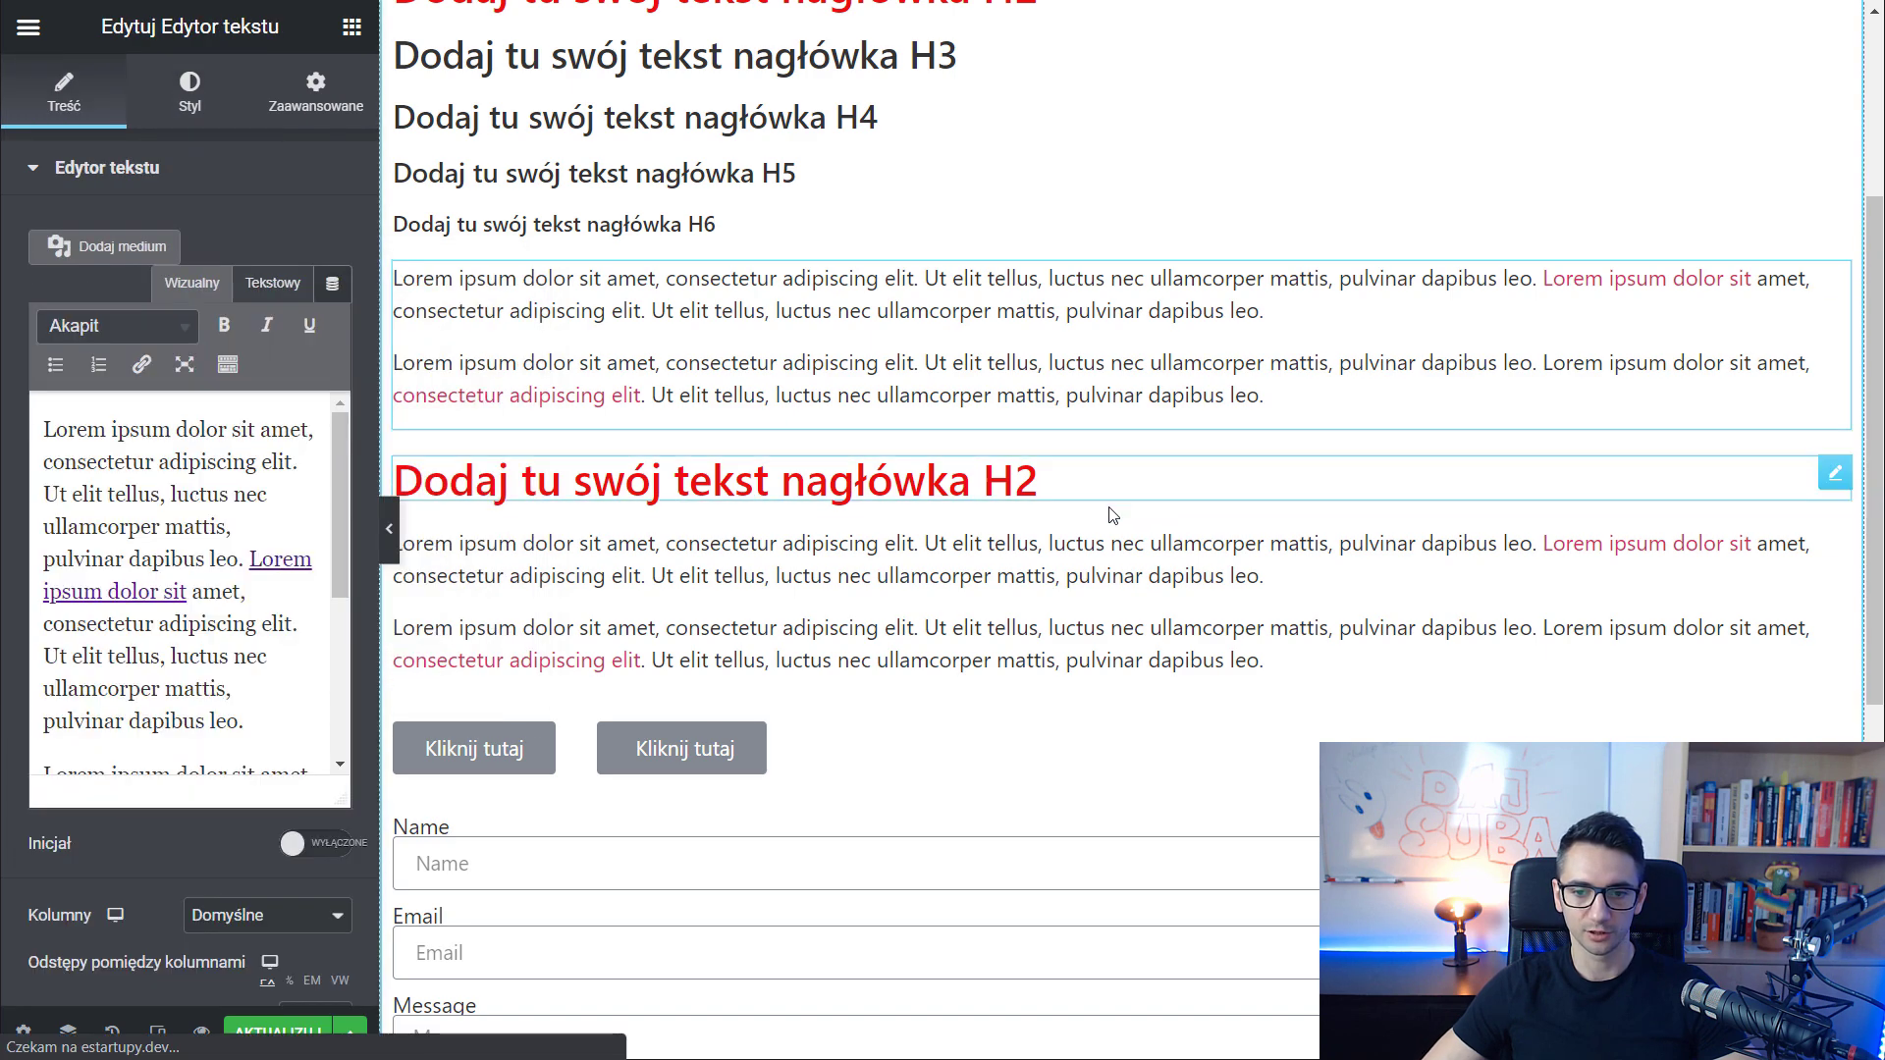
# Set the background color of the second "Kliknij tutaj" button to #EA0F0F in its own widget style, using the copied code
pyautogui.scroll(3, 1113, 516)
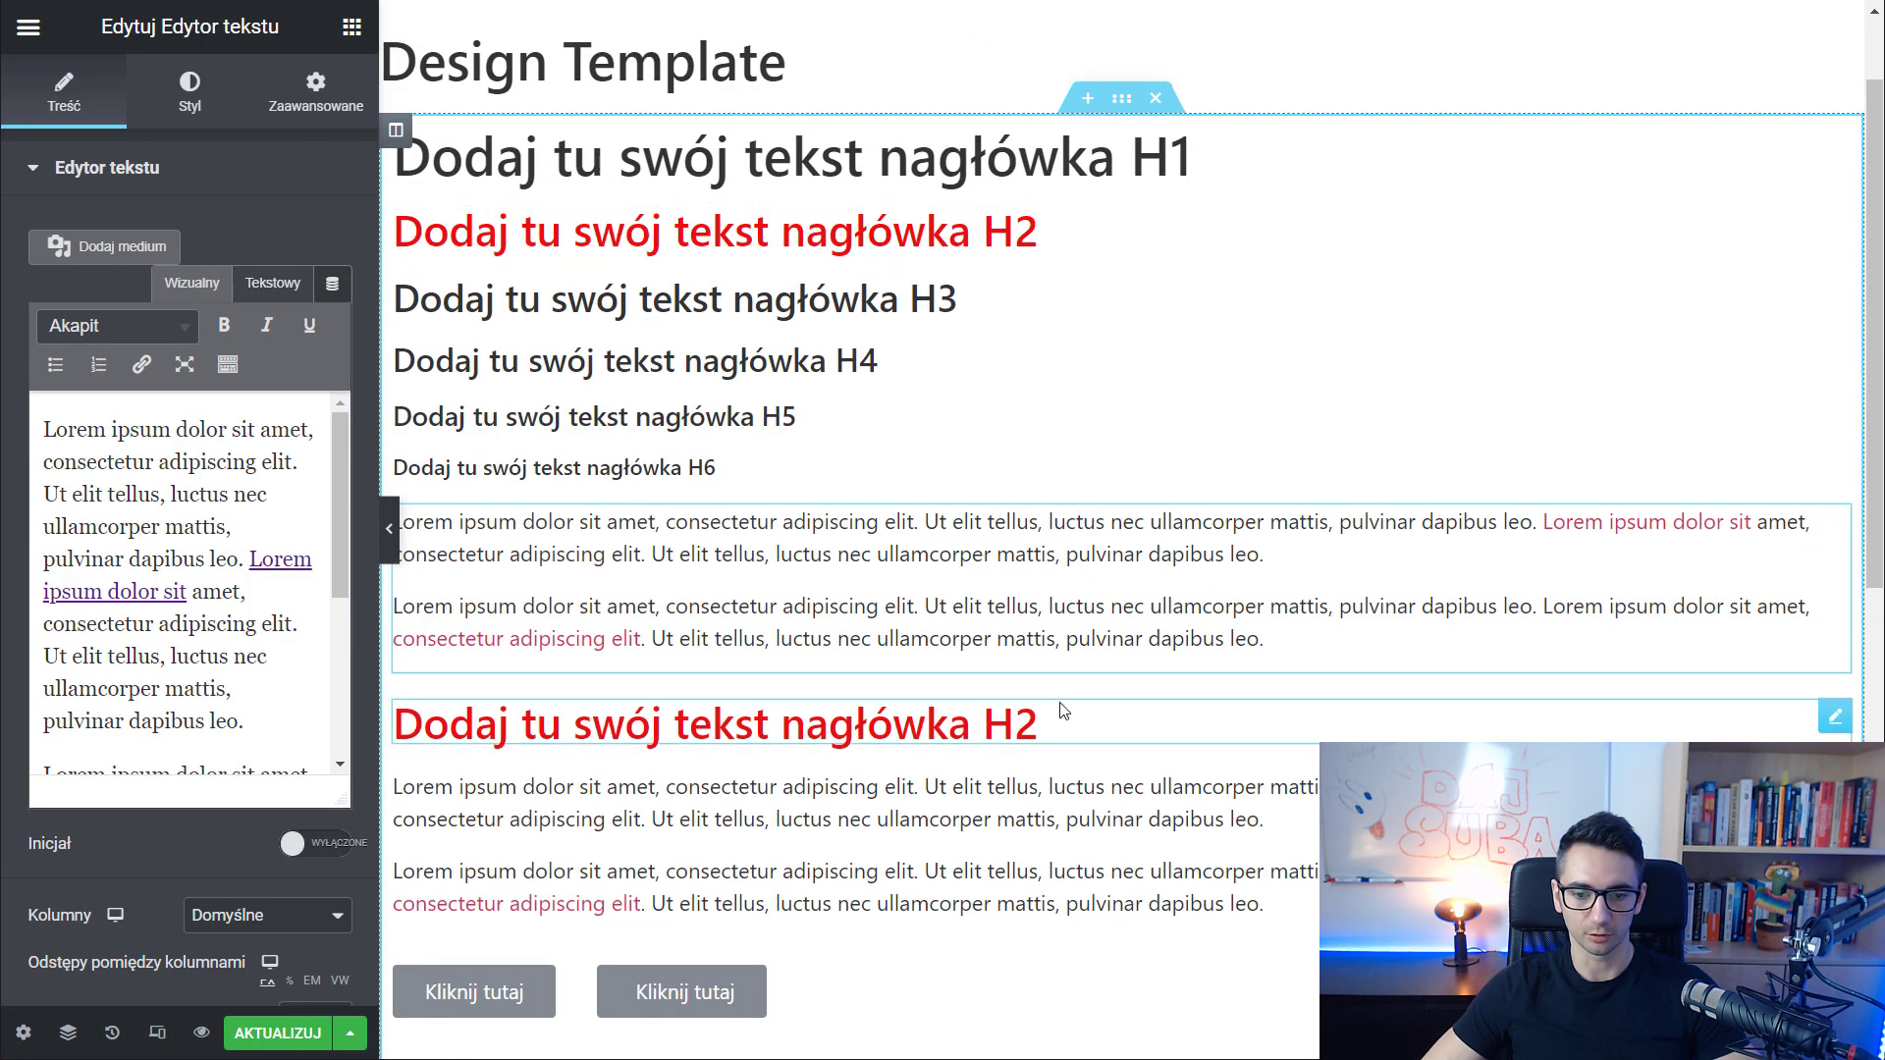
pyautogui.scroll(-7, 1063, 711)
pyautogui.scroll(3, 953, 339)
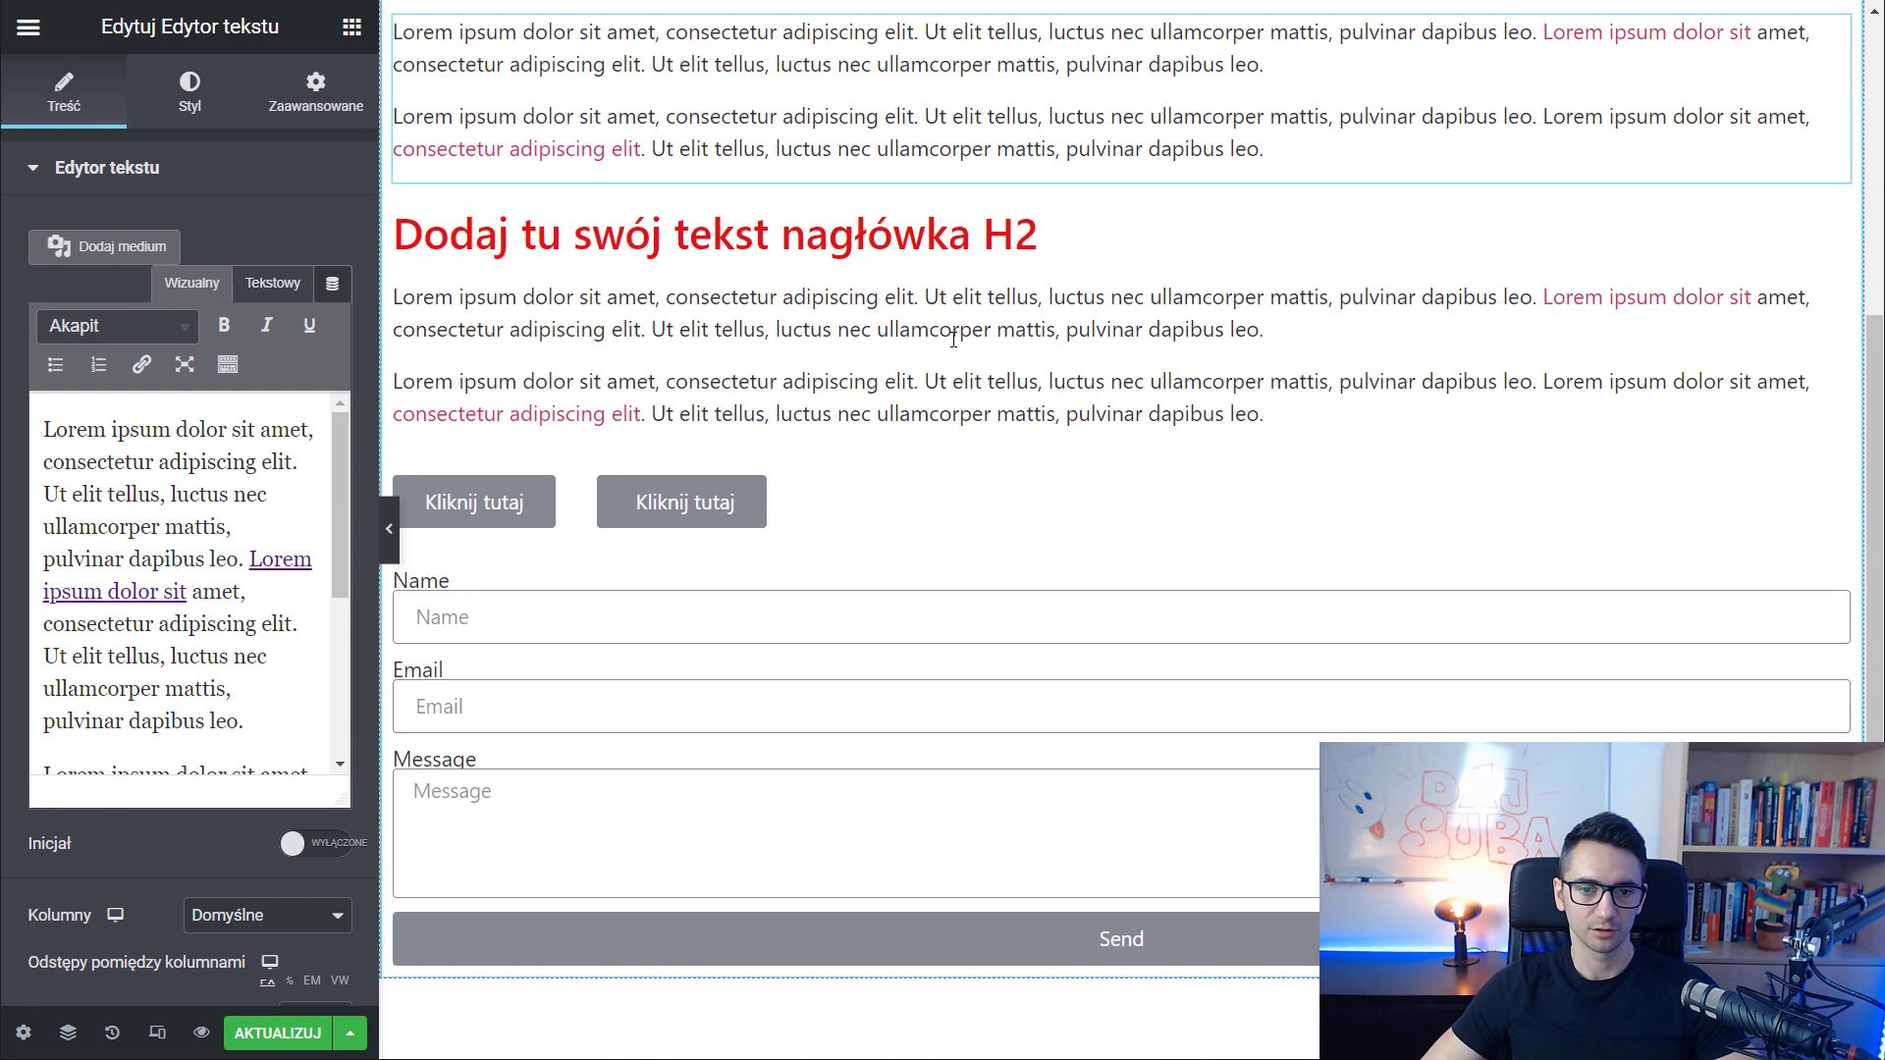
pyautogui.click(735, 503)
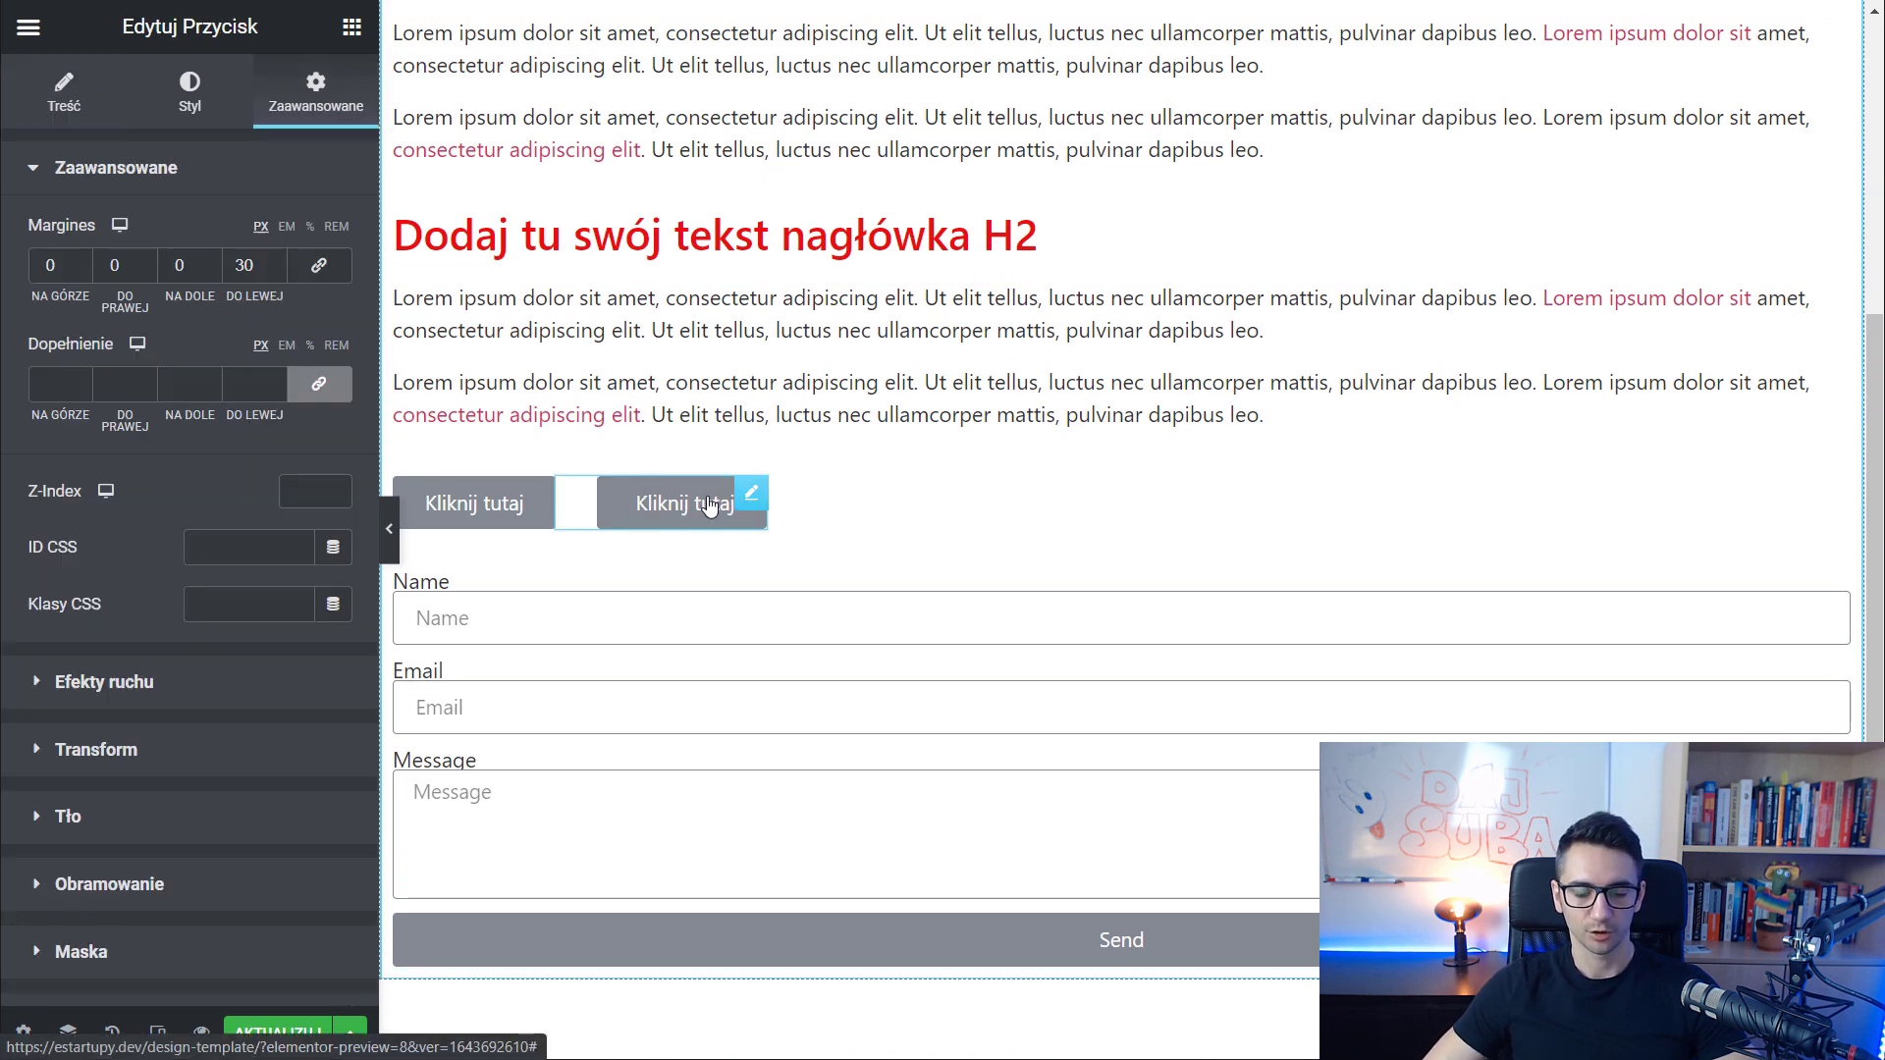
pyautogui.click(190, 97)
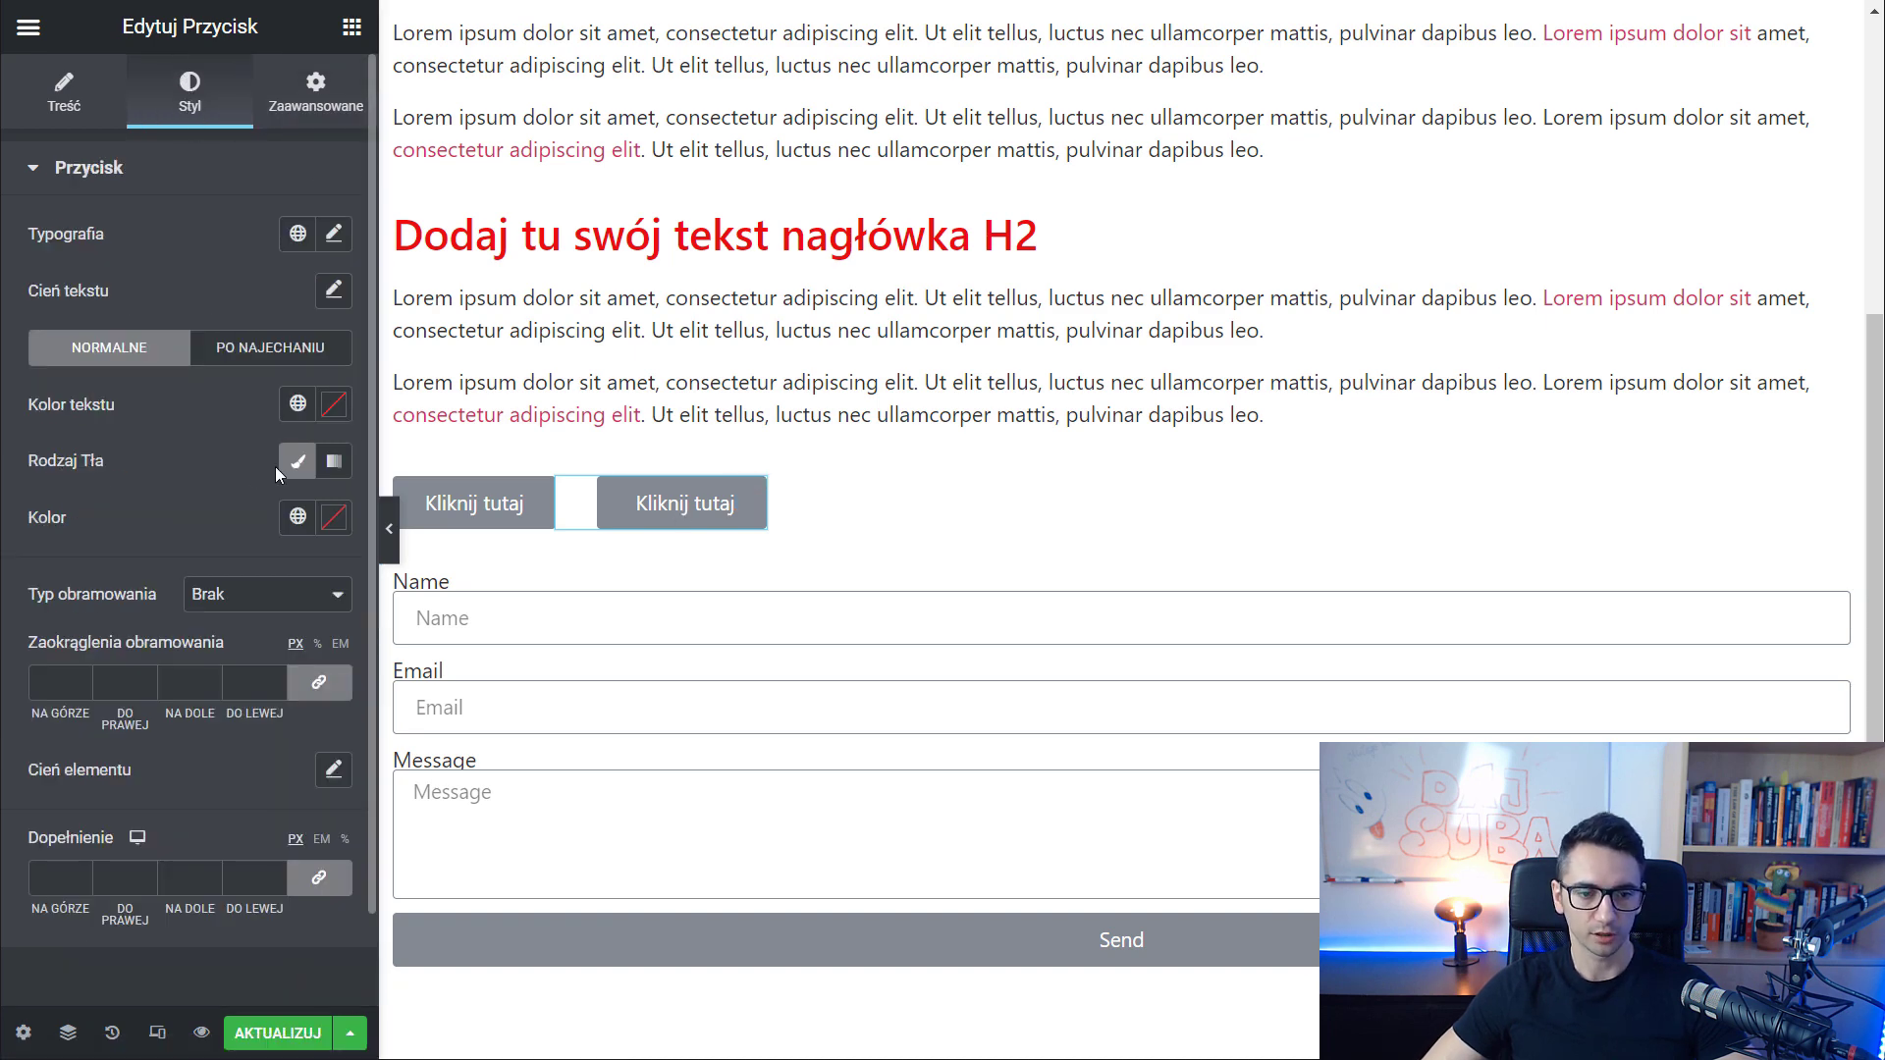
pyautogui.click(331, 519)
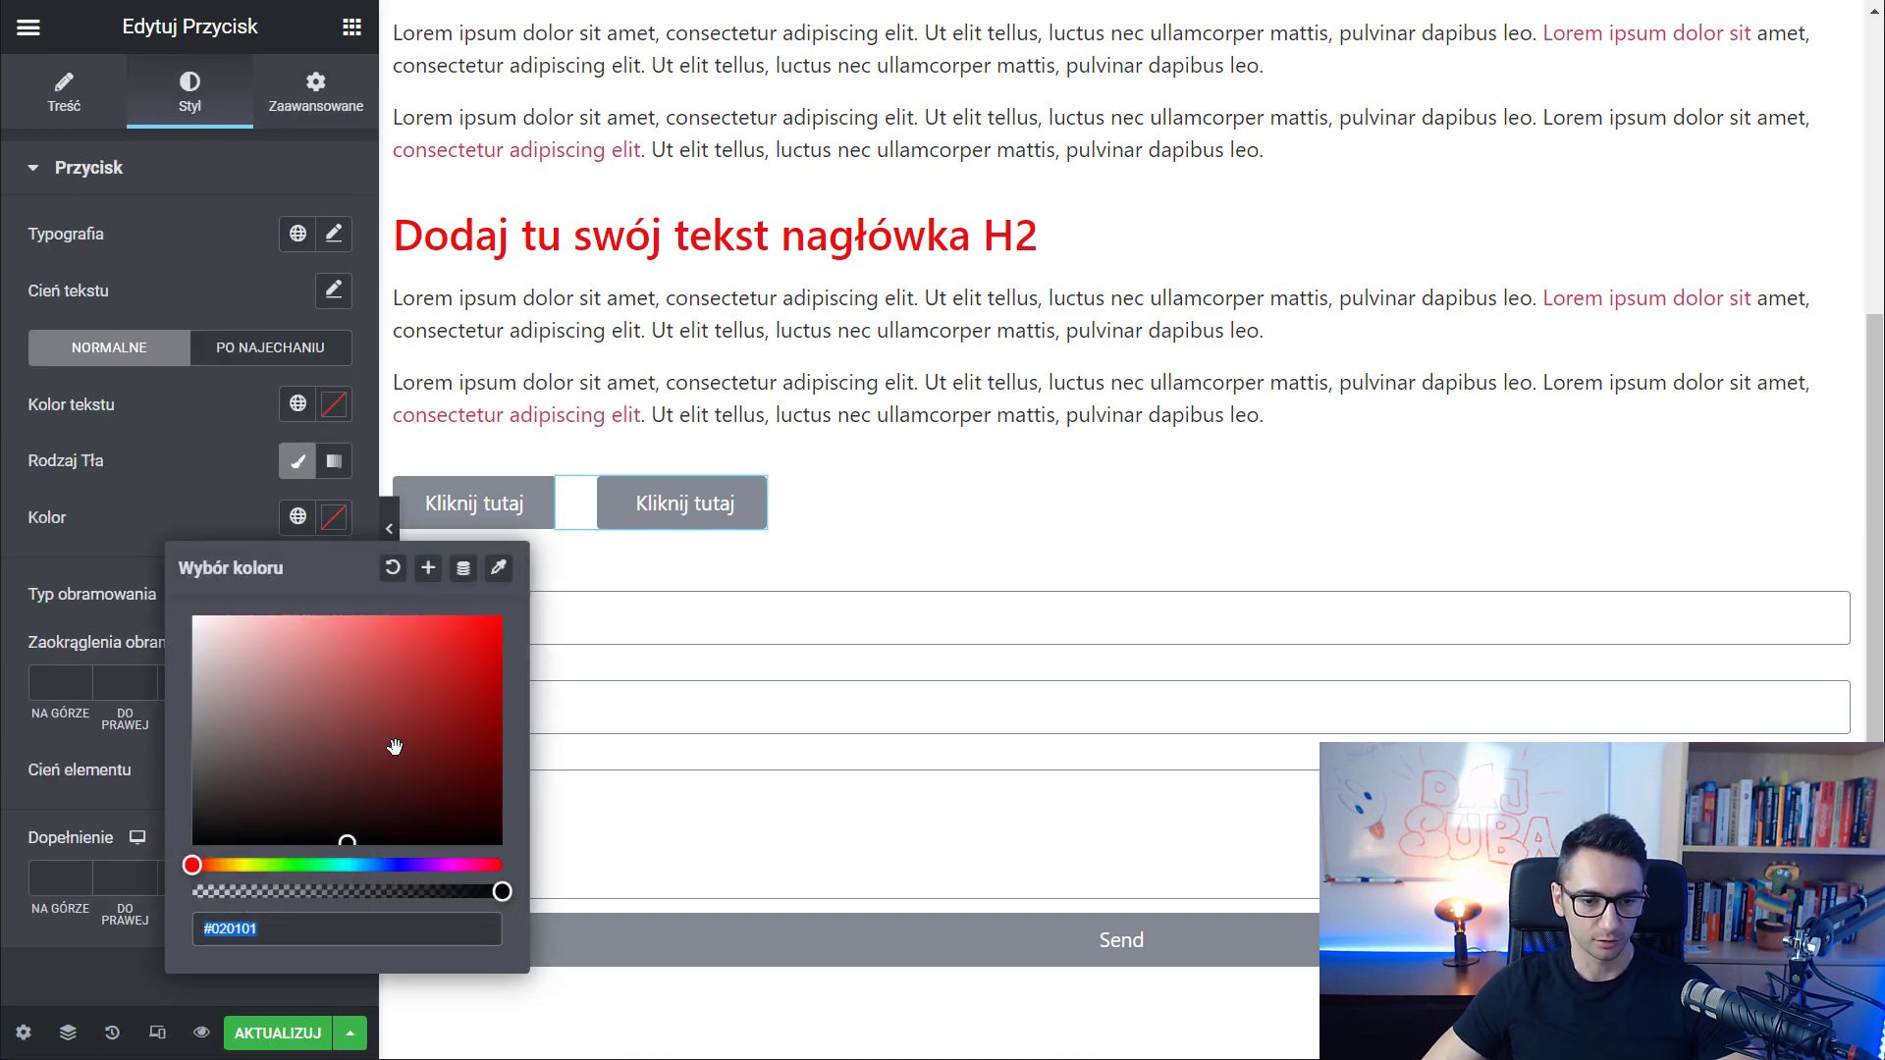
pyautogui.rightClick(229, 933)
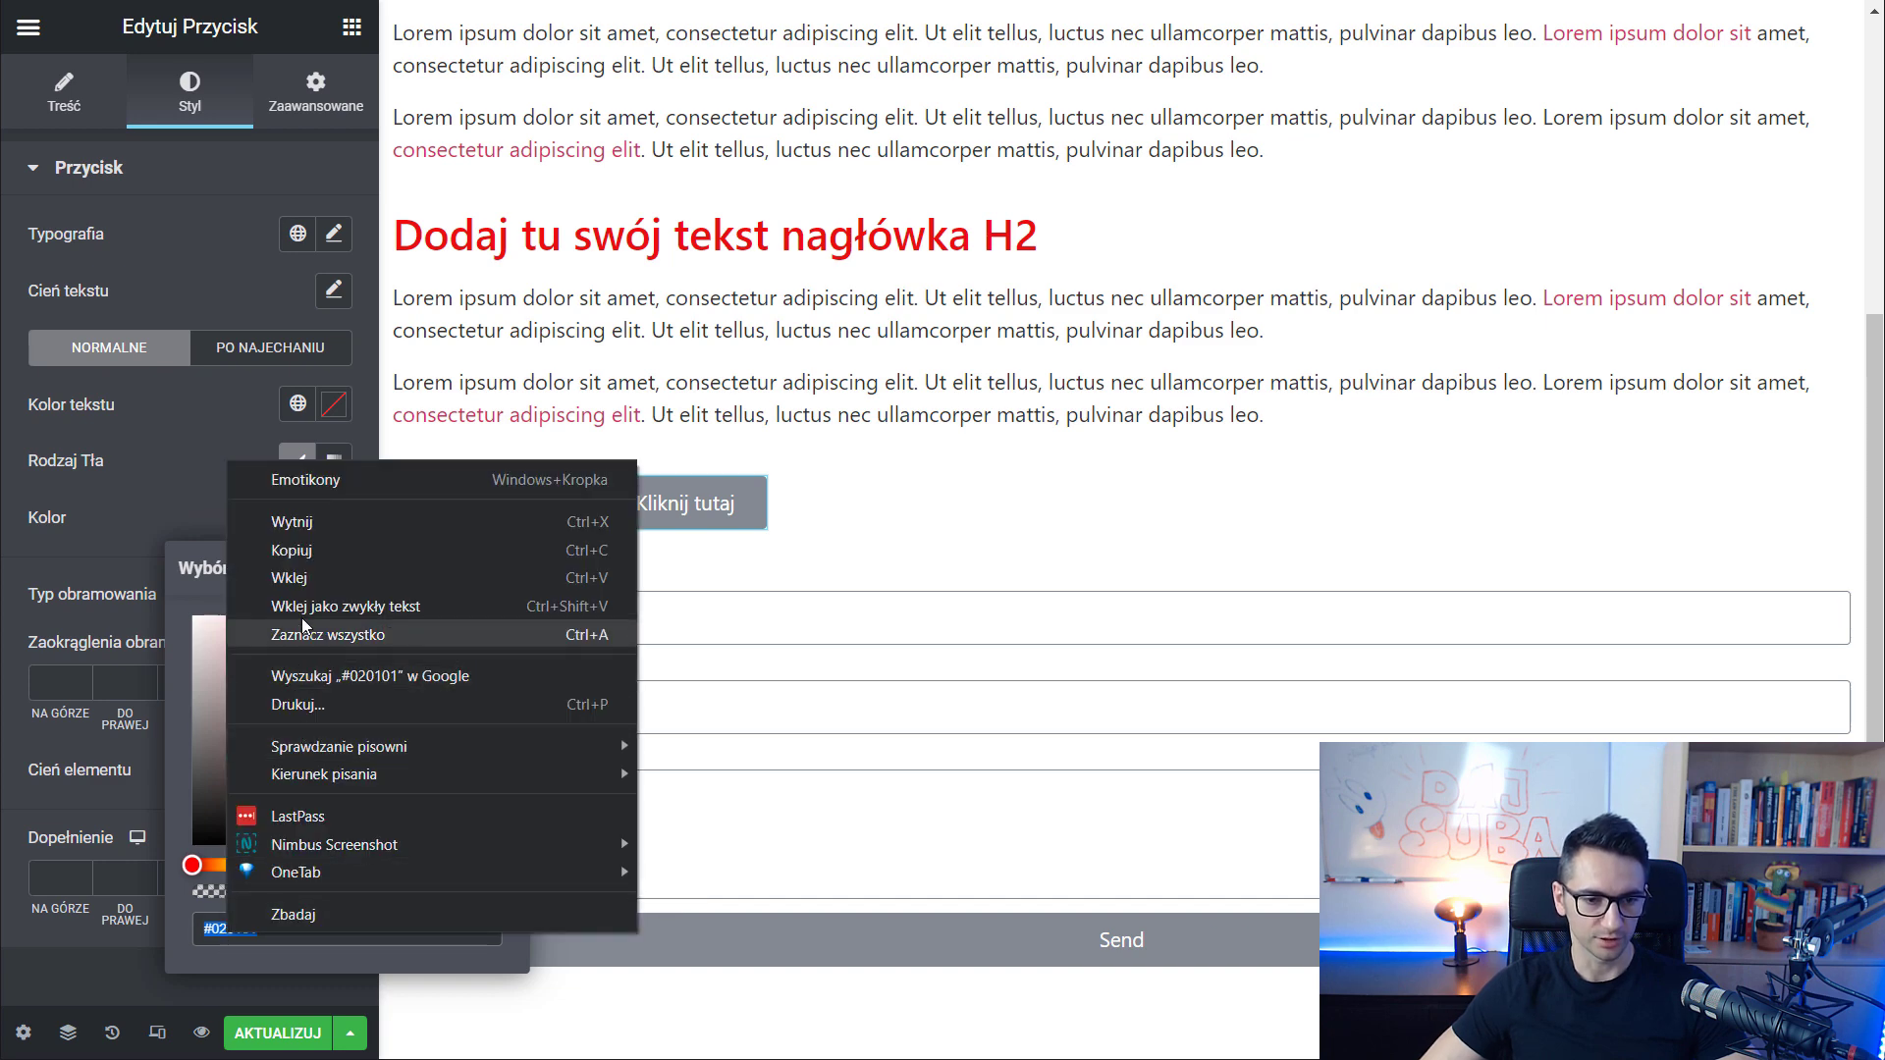
pyautogui.click(290, 579)
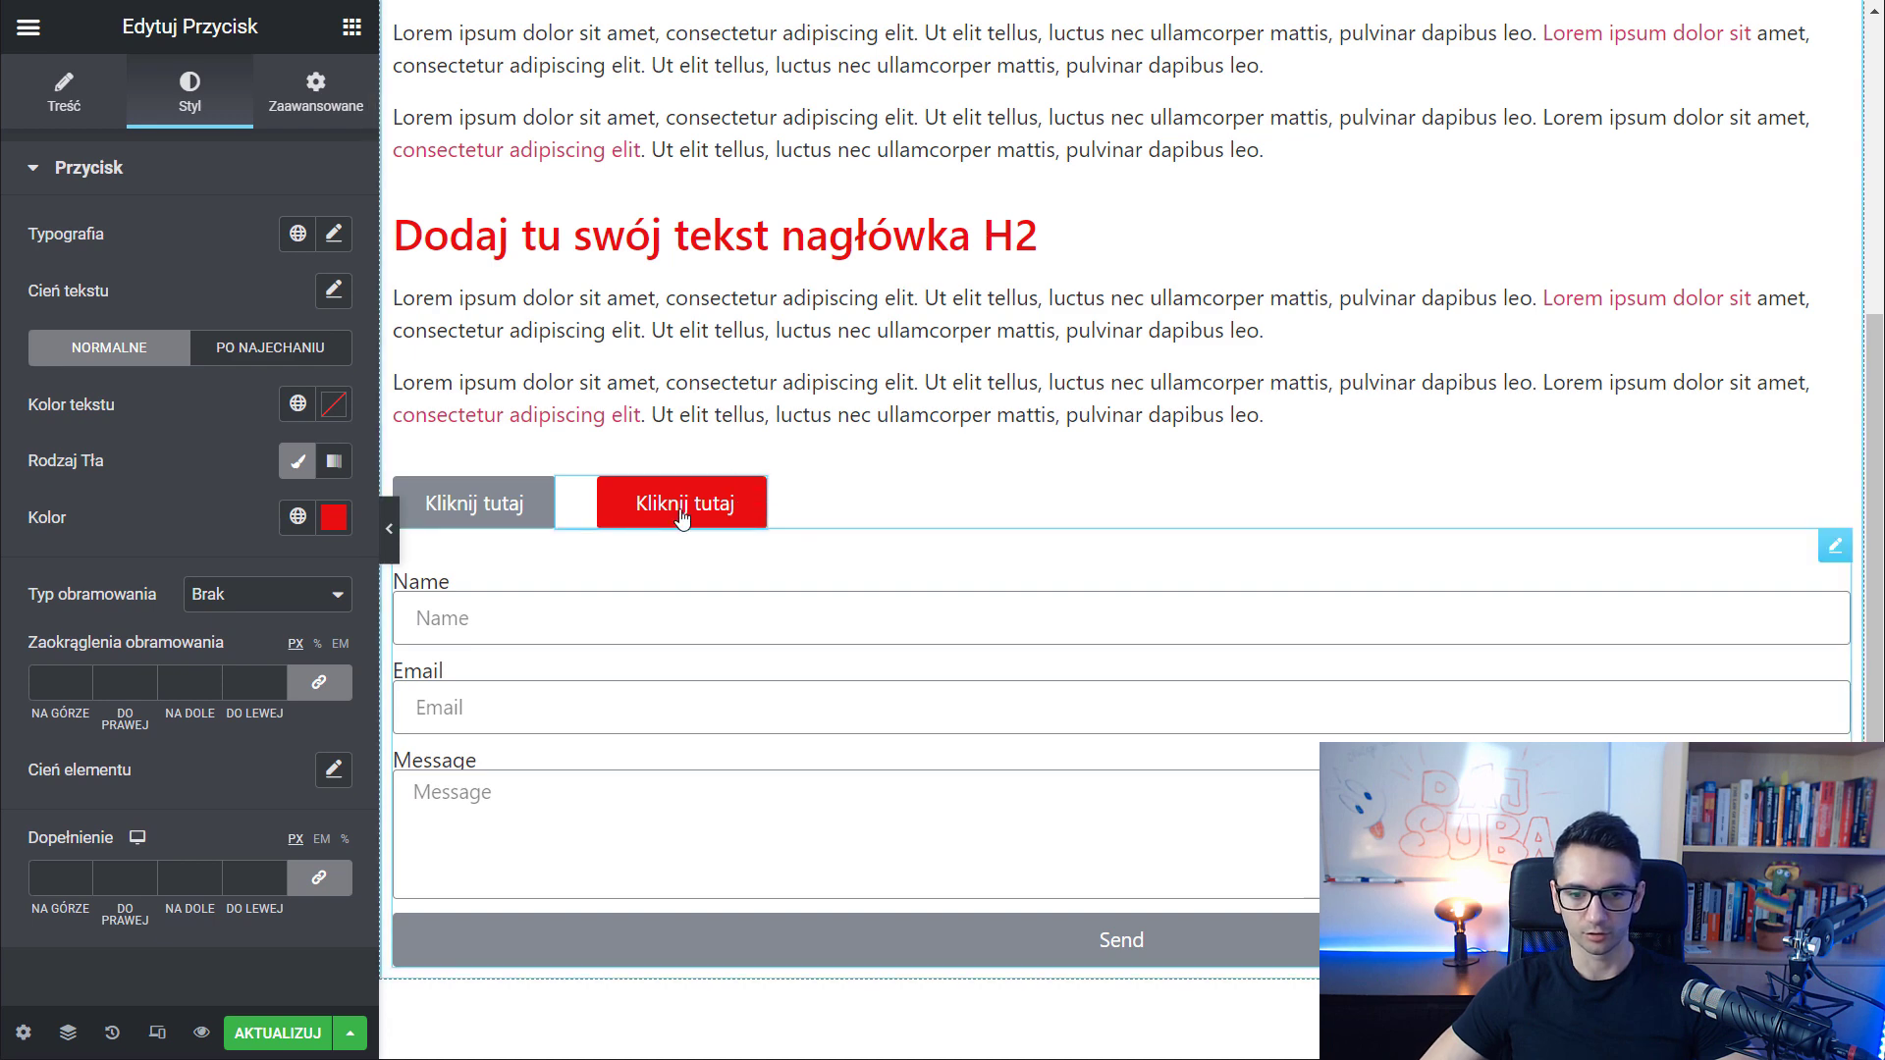
# Review the individually colored headings and button across the page, and inspect the upper H2 heading's custom text color
pyautogui.scroll(-2, 854, 535)
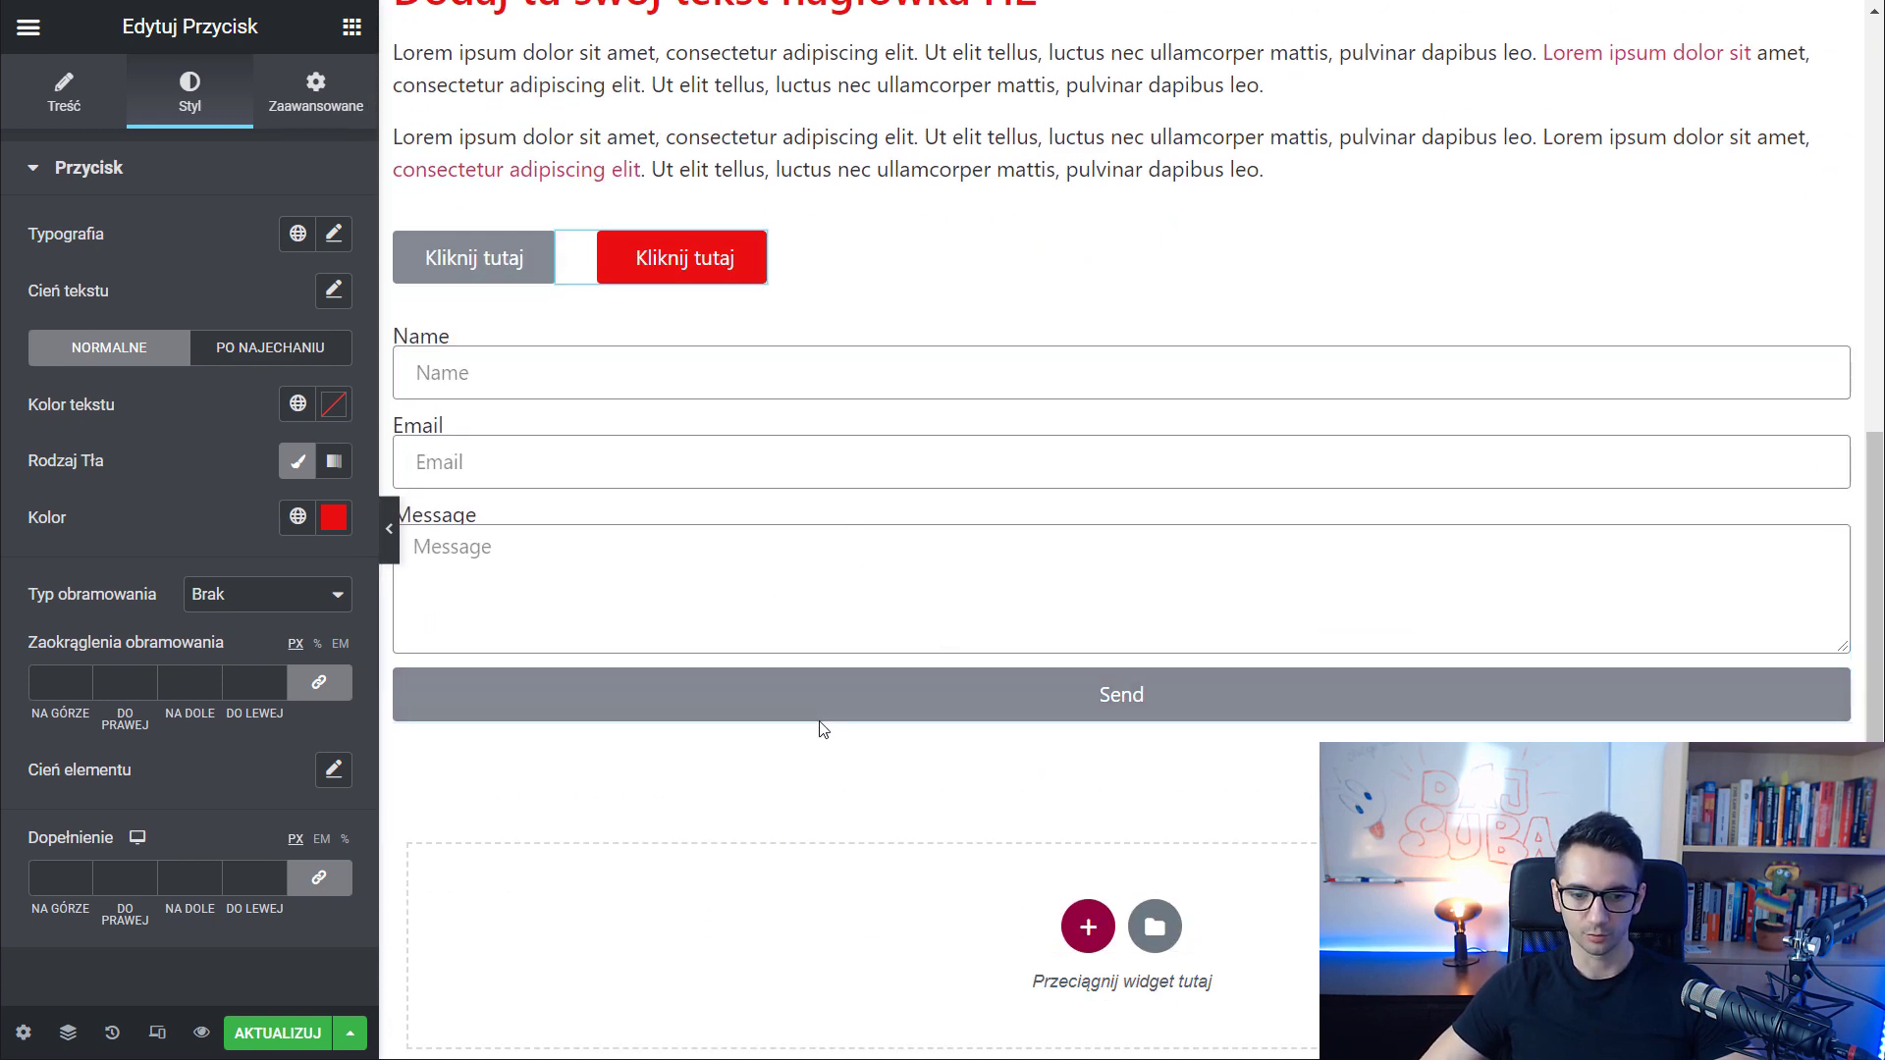
pyautogui.scroll(3, 749, 918)
pyautogui.scroll(5, 773, 809)
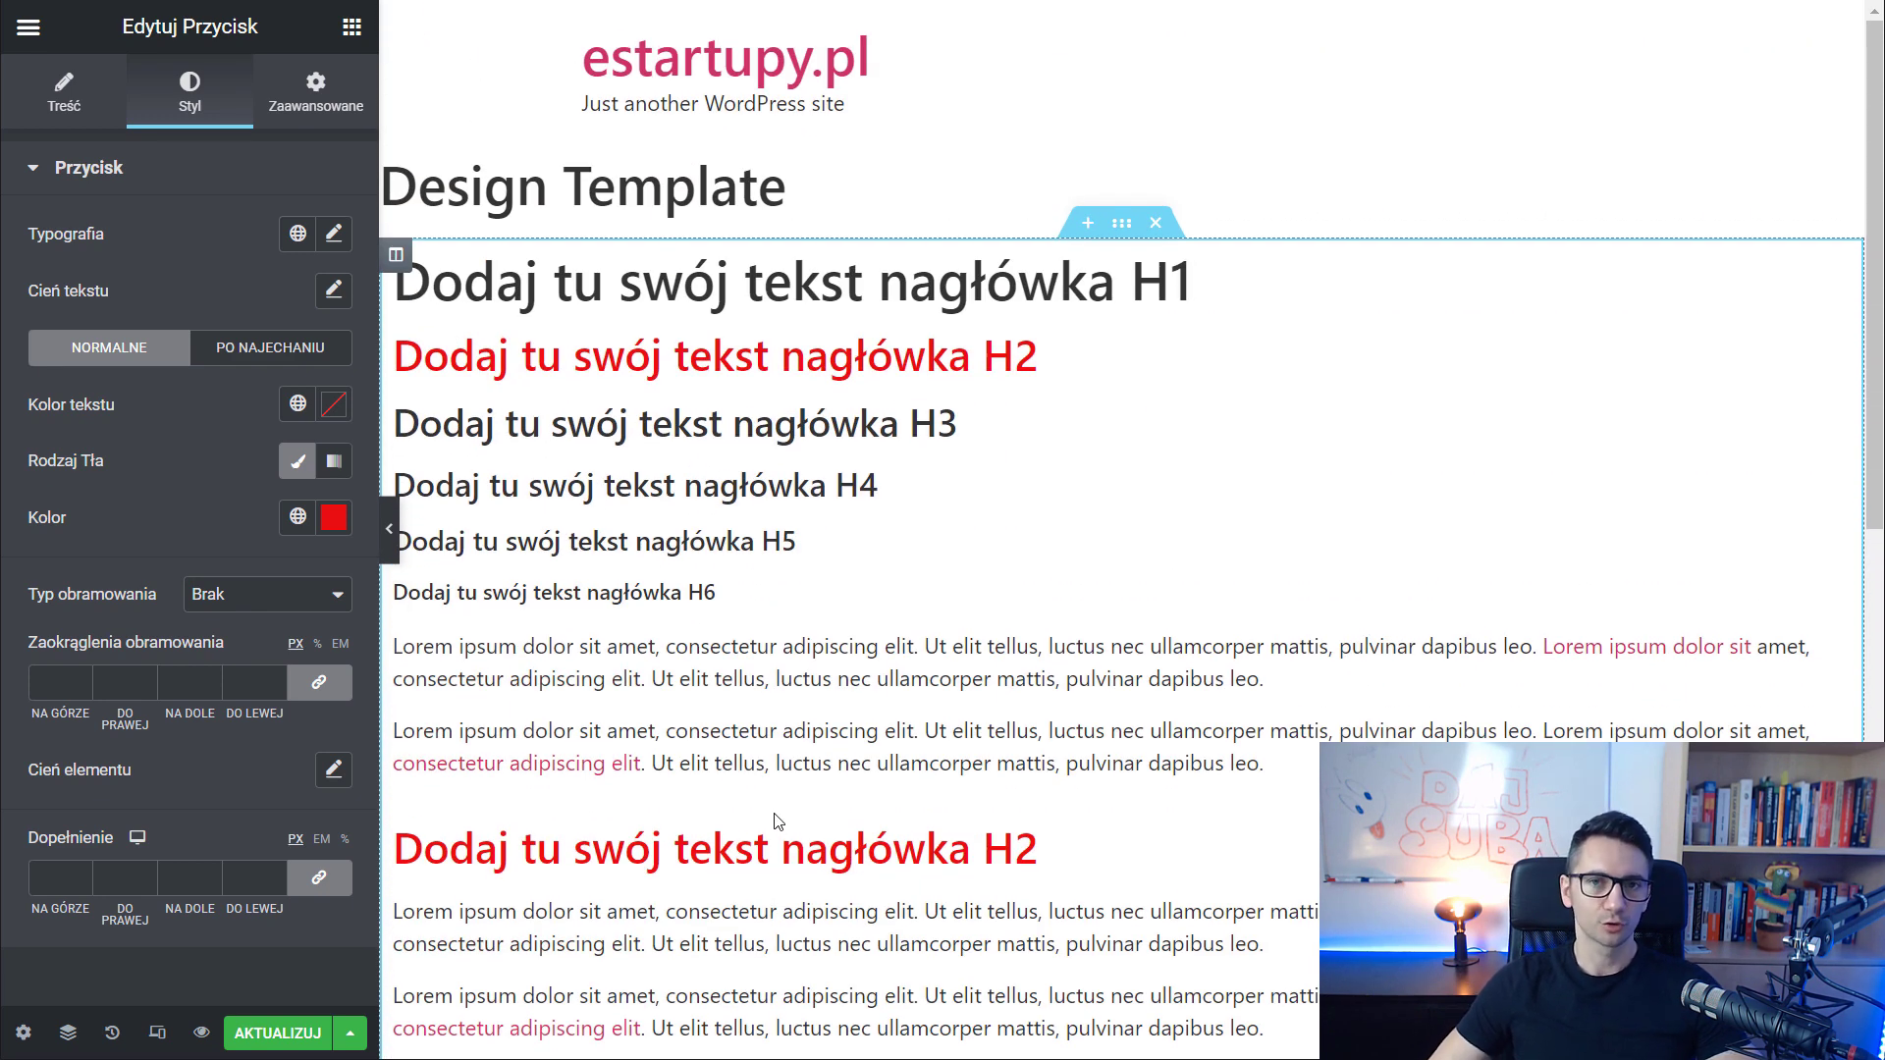
pyautogui.scroll(-2, 779, 820)
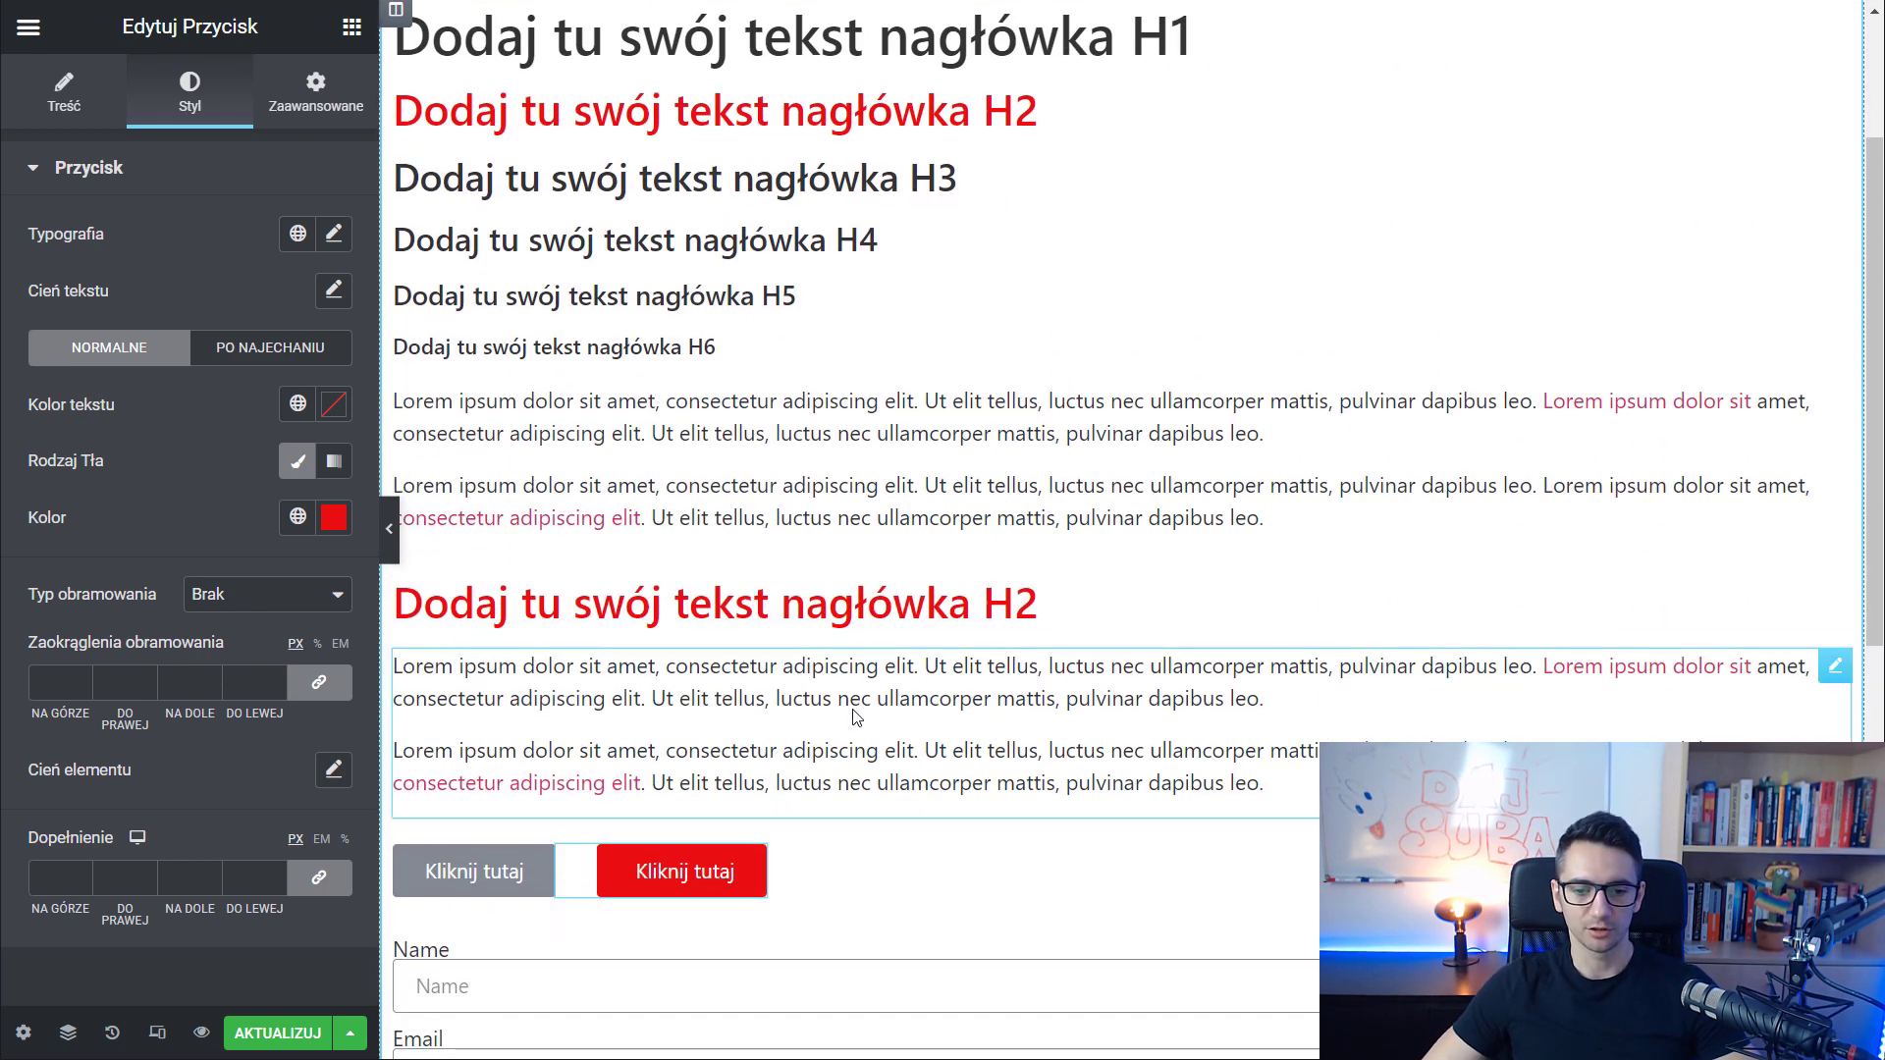
pyautogui.click(853, 718)
pyautogui.scroll(2, 1038, 357)
pyautogui.click(1038, 357)
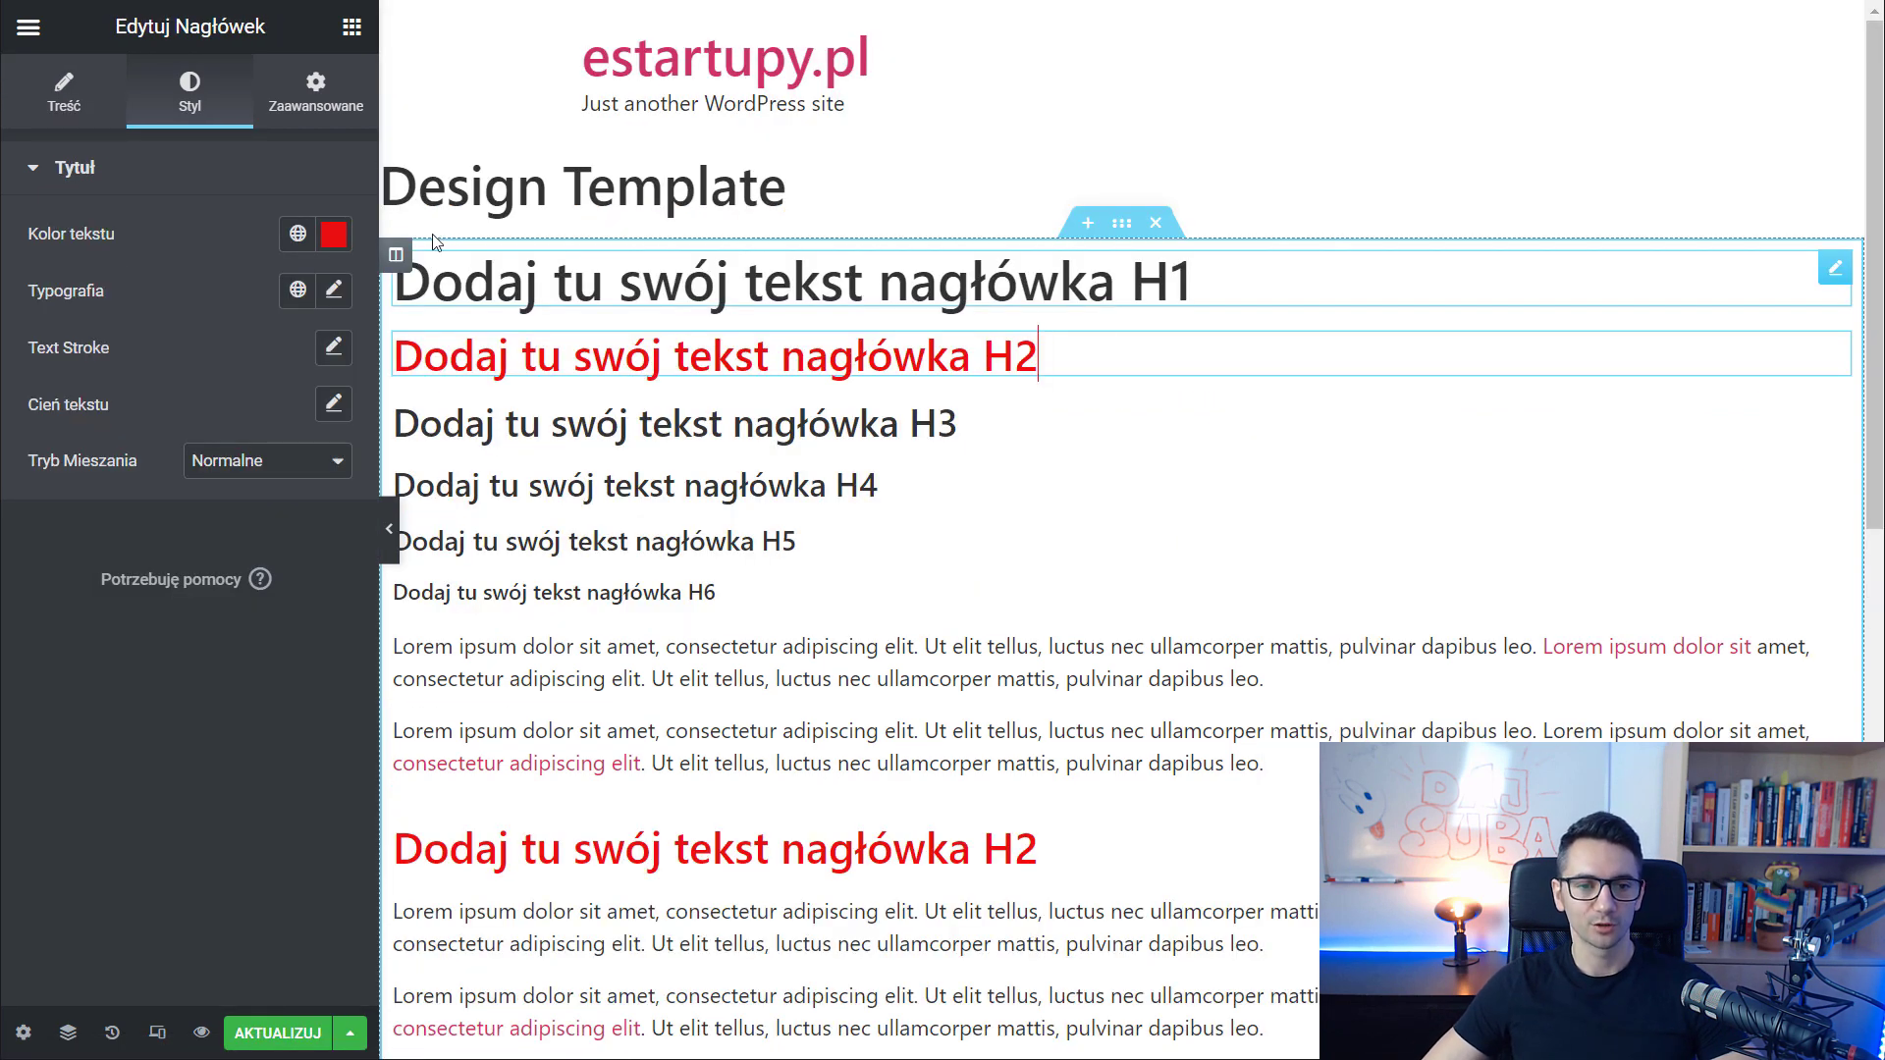
pyautogui.click(333, 233)
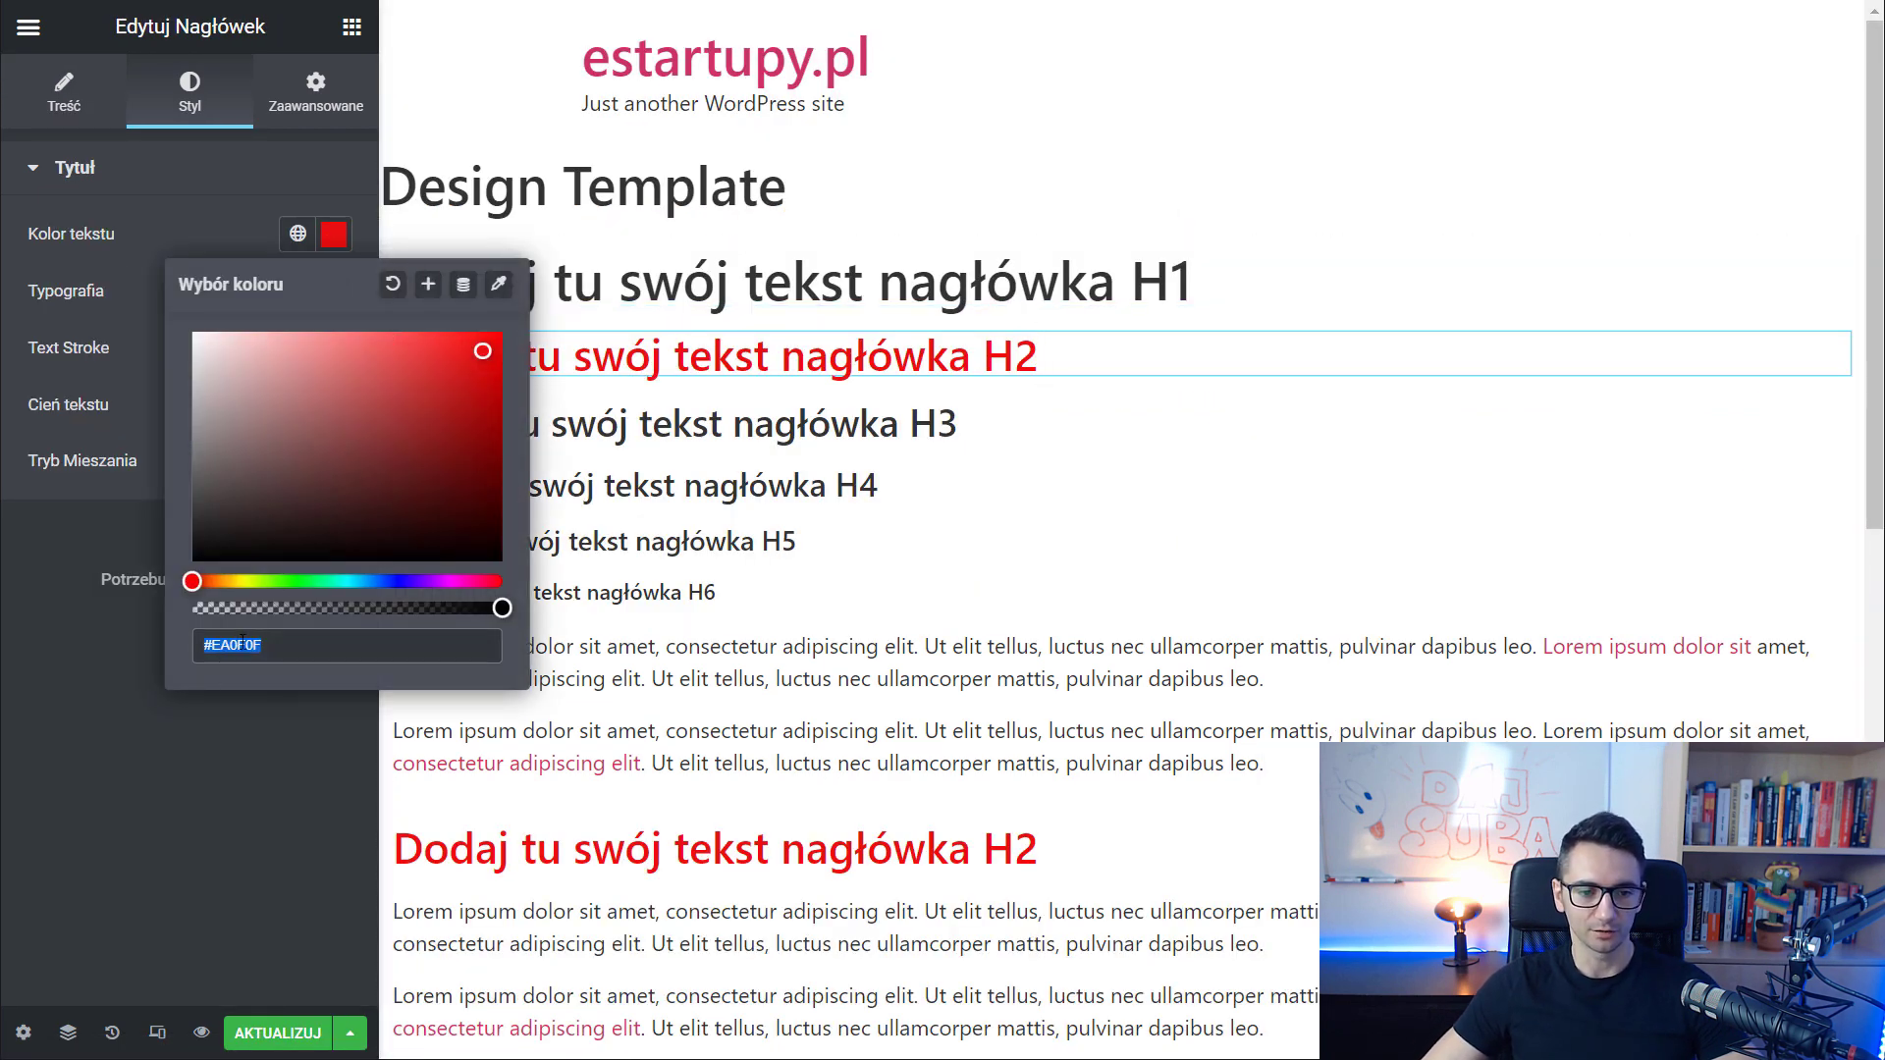
pyautogui.click(233, 230)
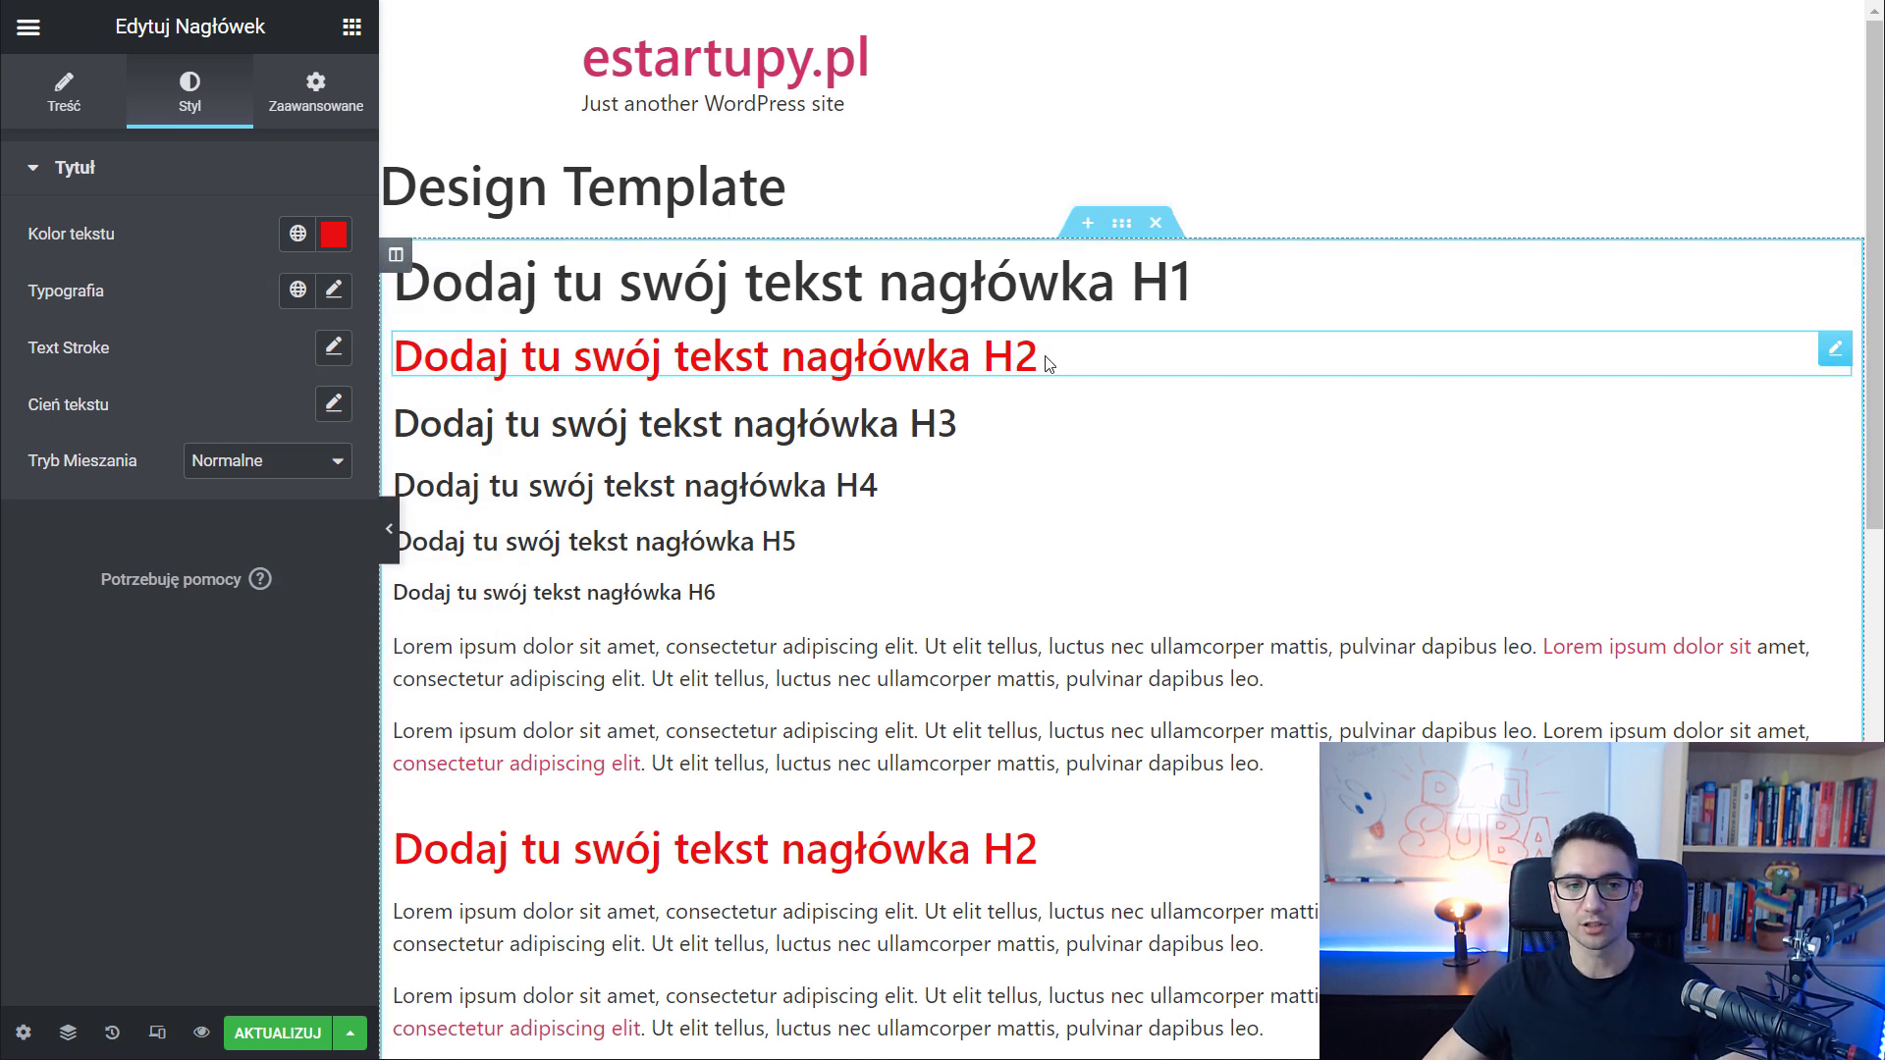
# Copy the hex code #EA0F0F from the text color of the H2 heading below the H1
pyautogui.click(334, 233)
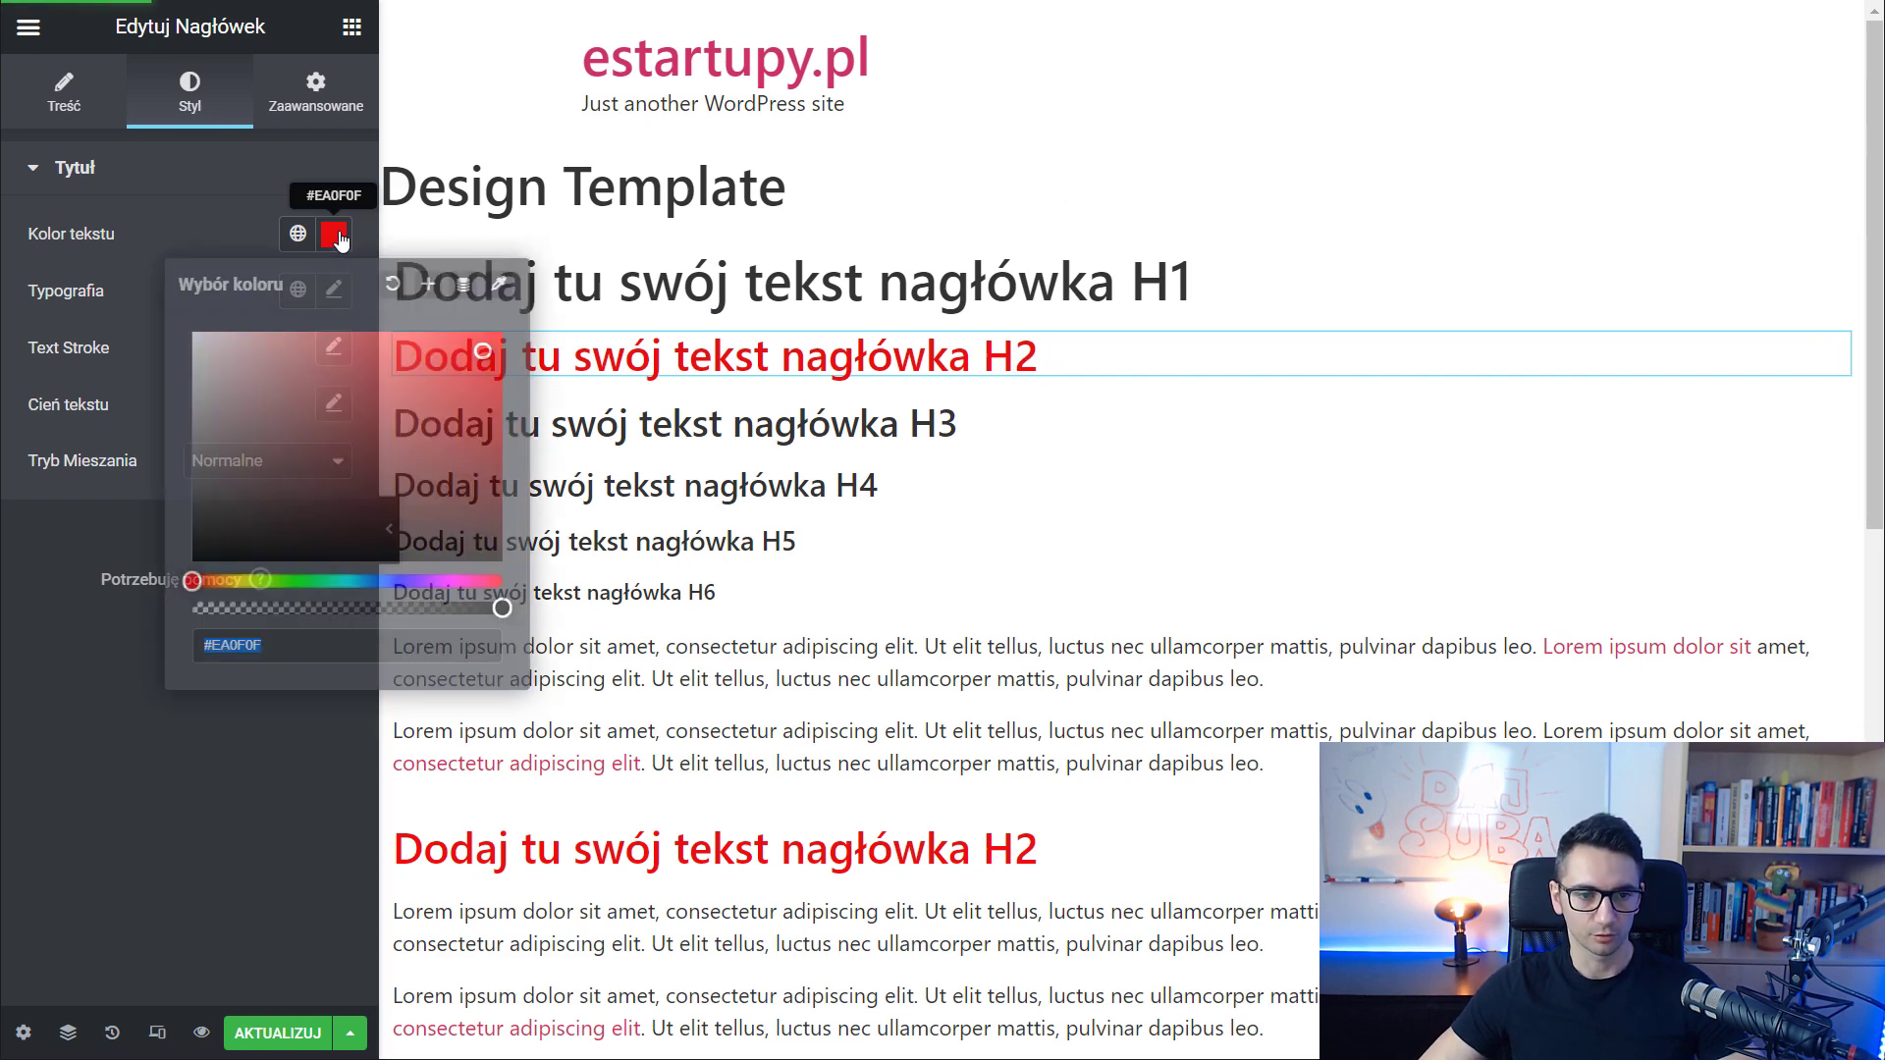
pyautogui.rightClick(241, 648)
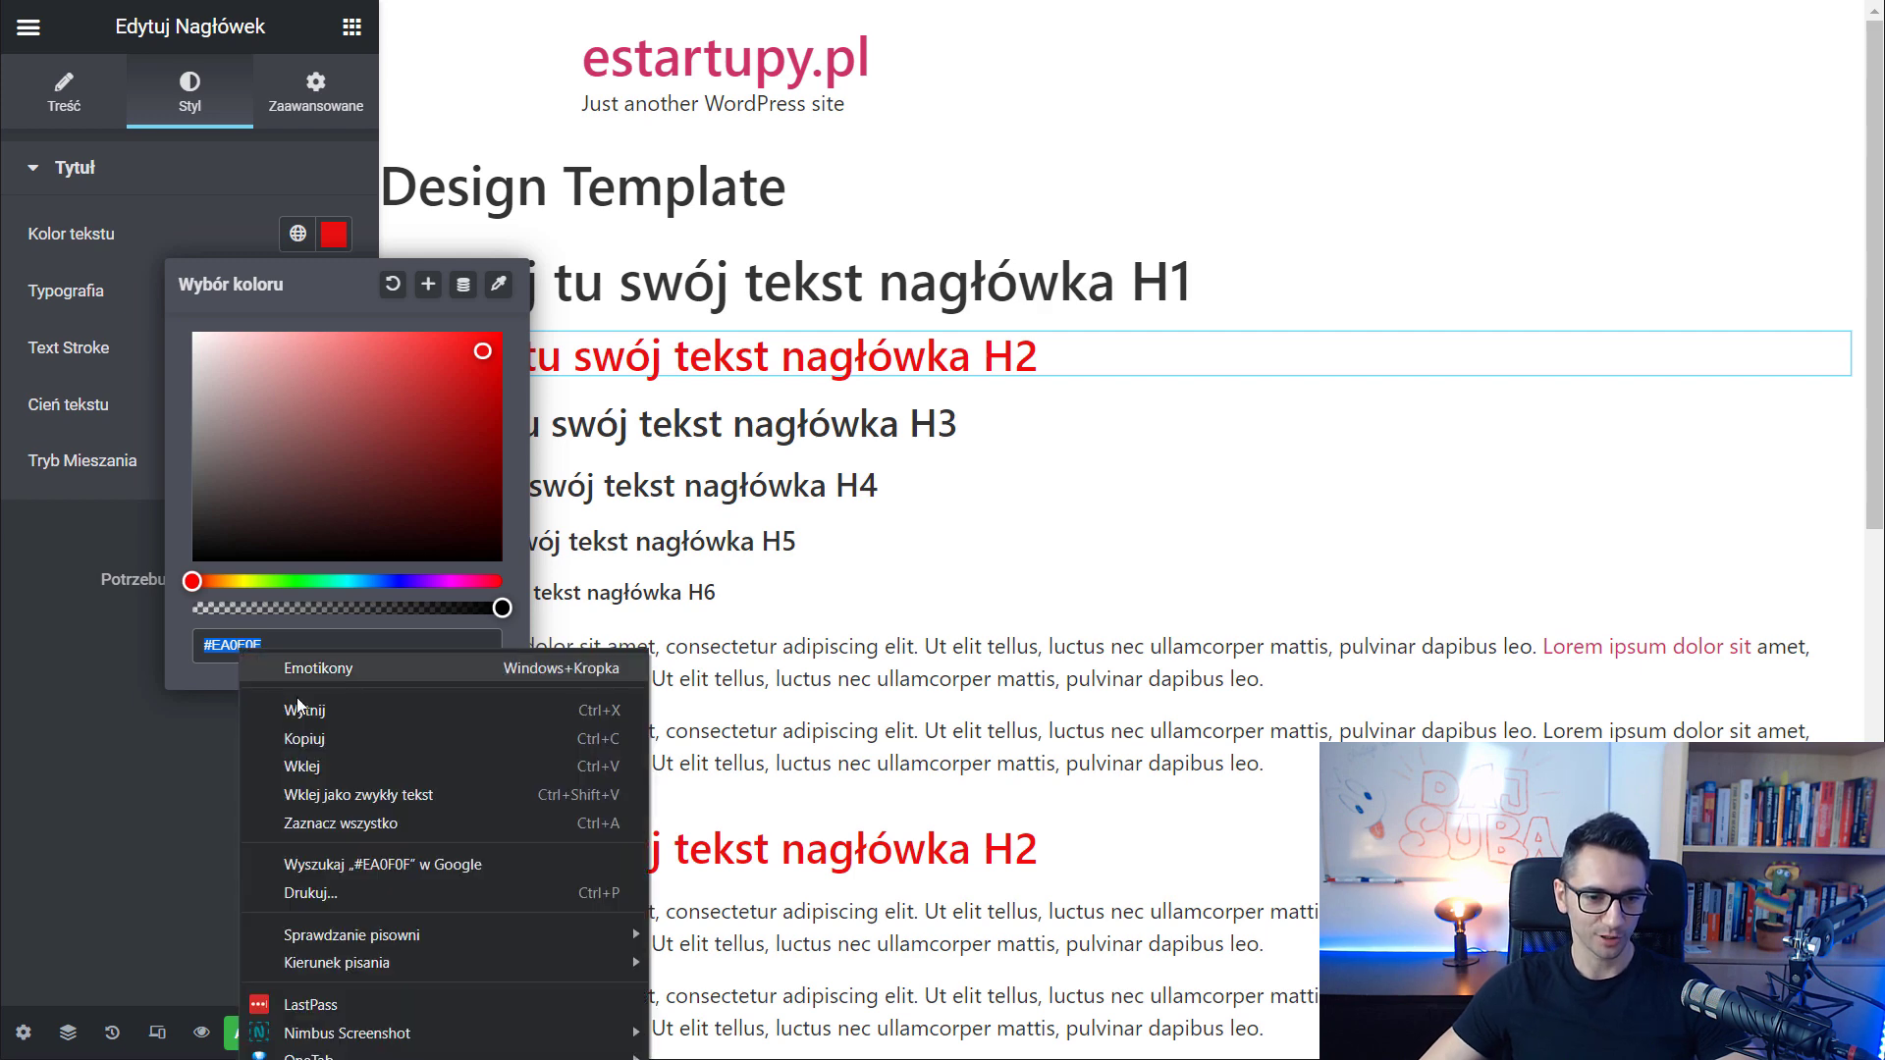
pyautogui.click(314, 749)
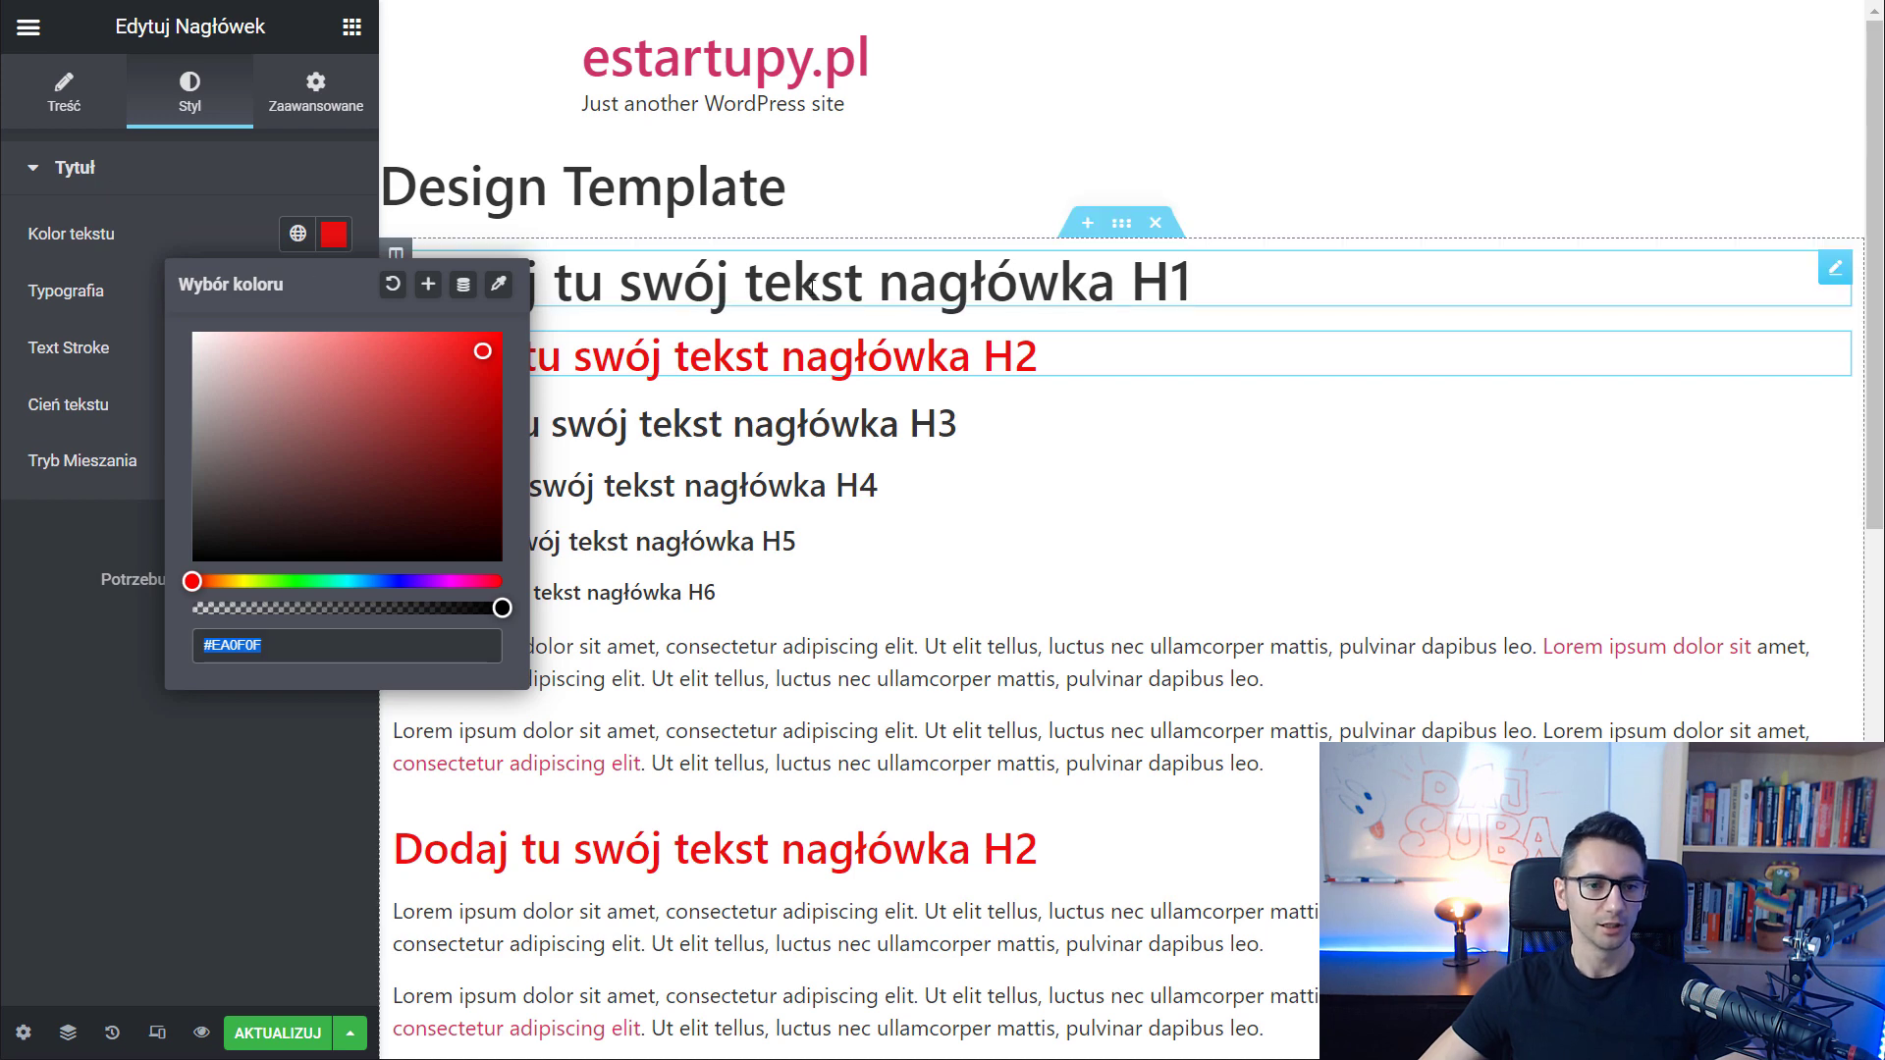
pyautogui.click(1075, 373)
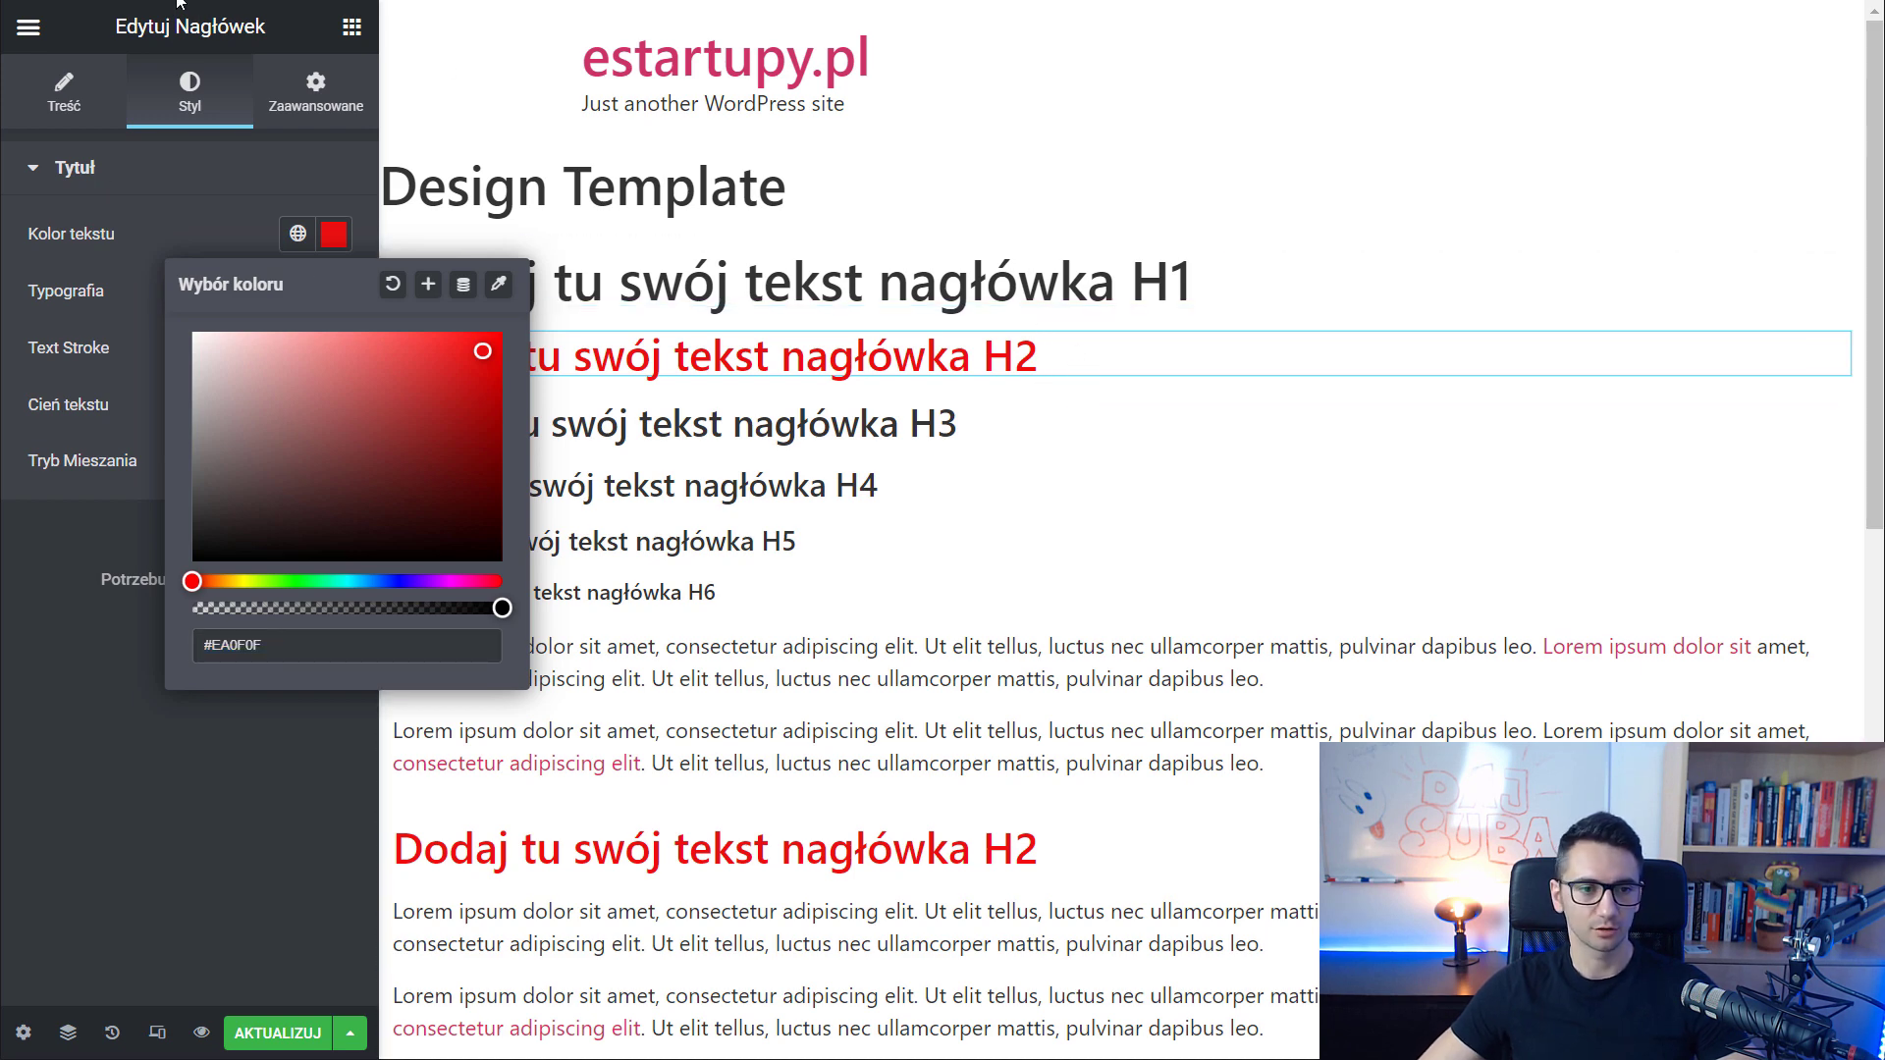
# Add a new global color in the site settings and set it to the copied code #EA0F0F
pyautogui.click(29, 26)
pyautogui.click(129, 152)
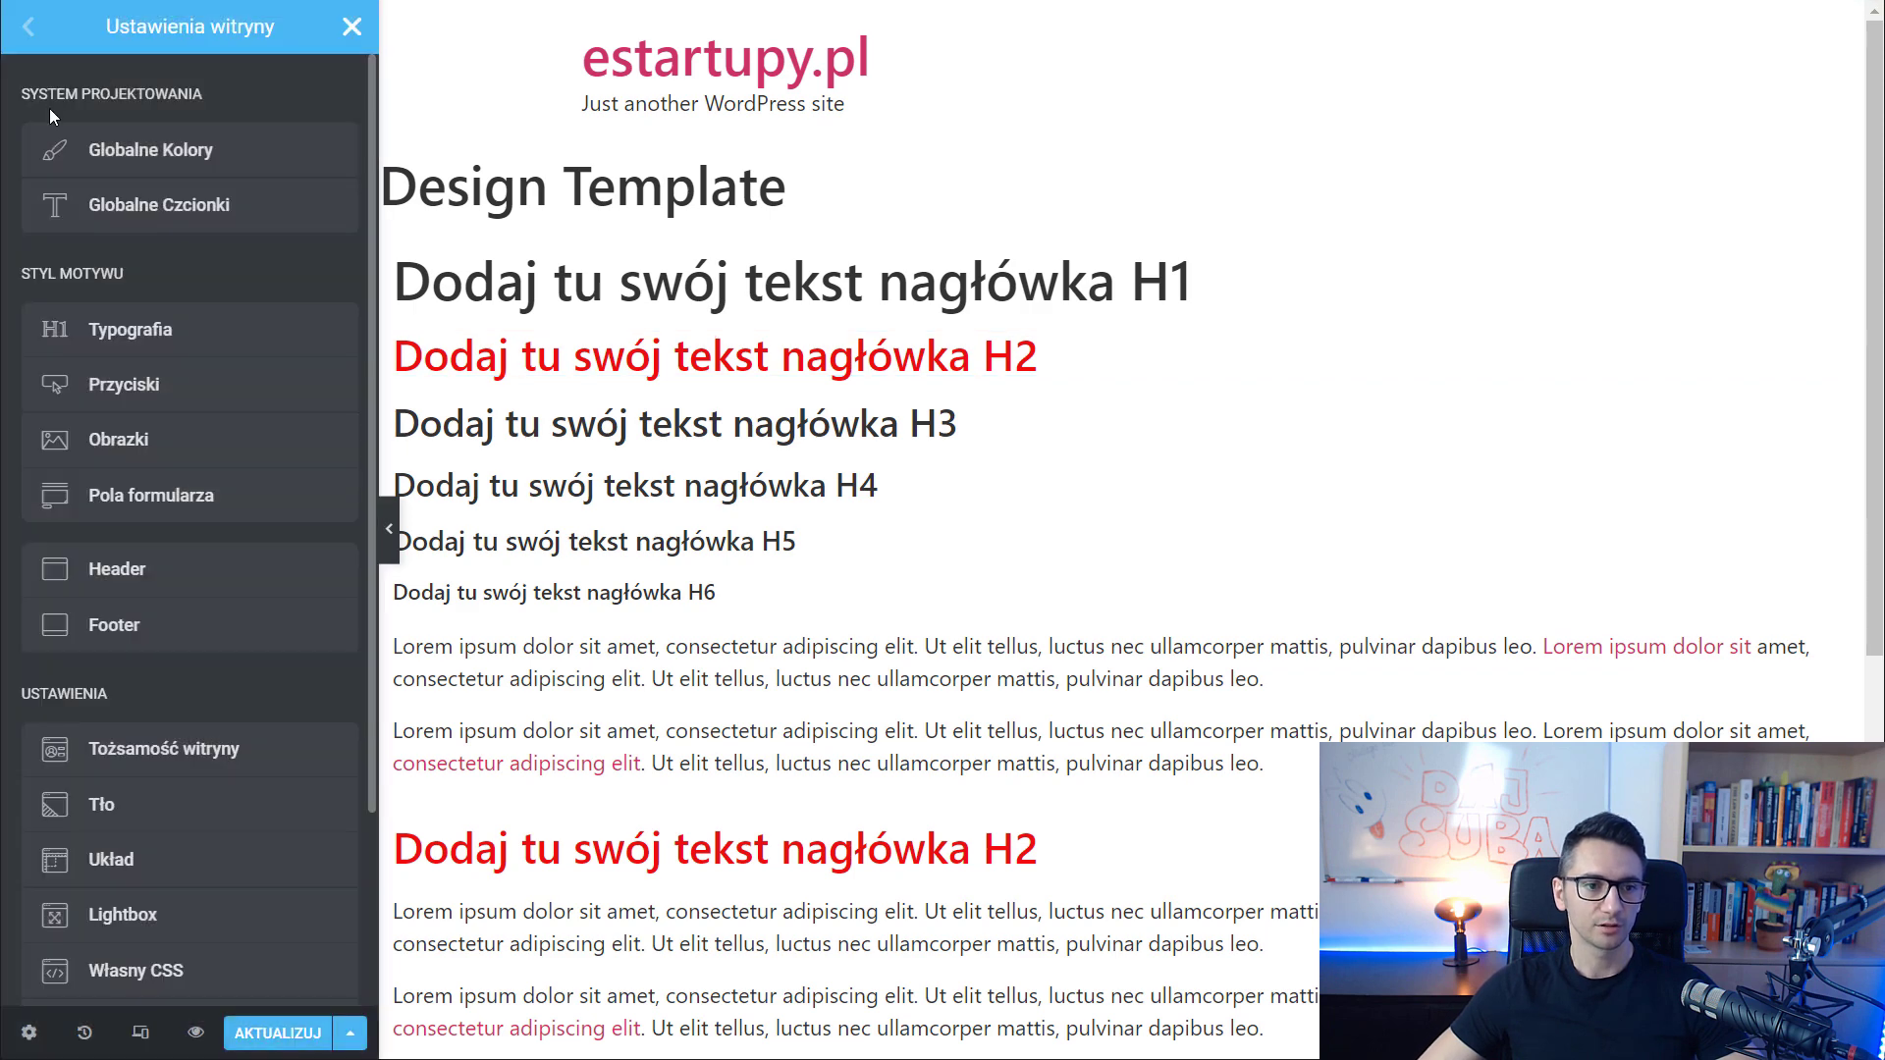
pyautogui.click(180, 159)
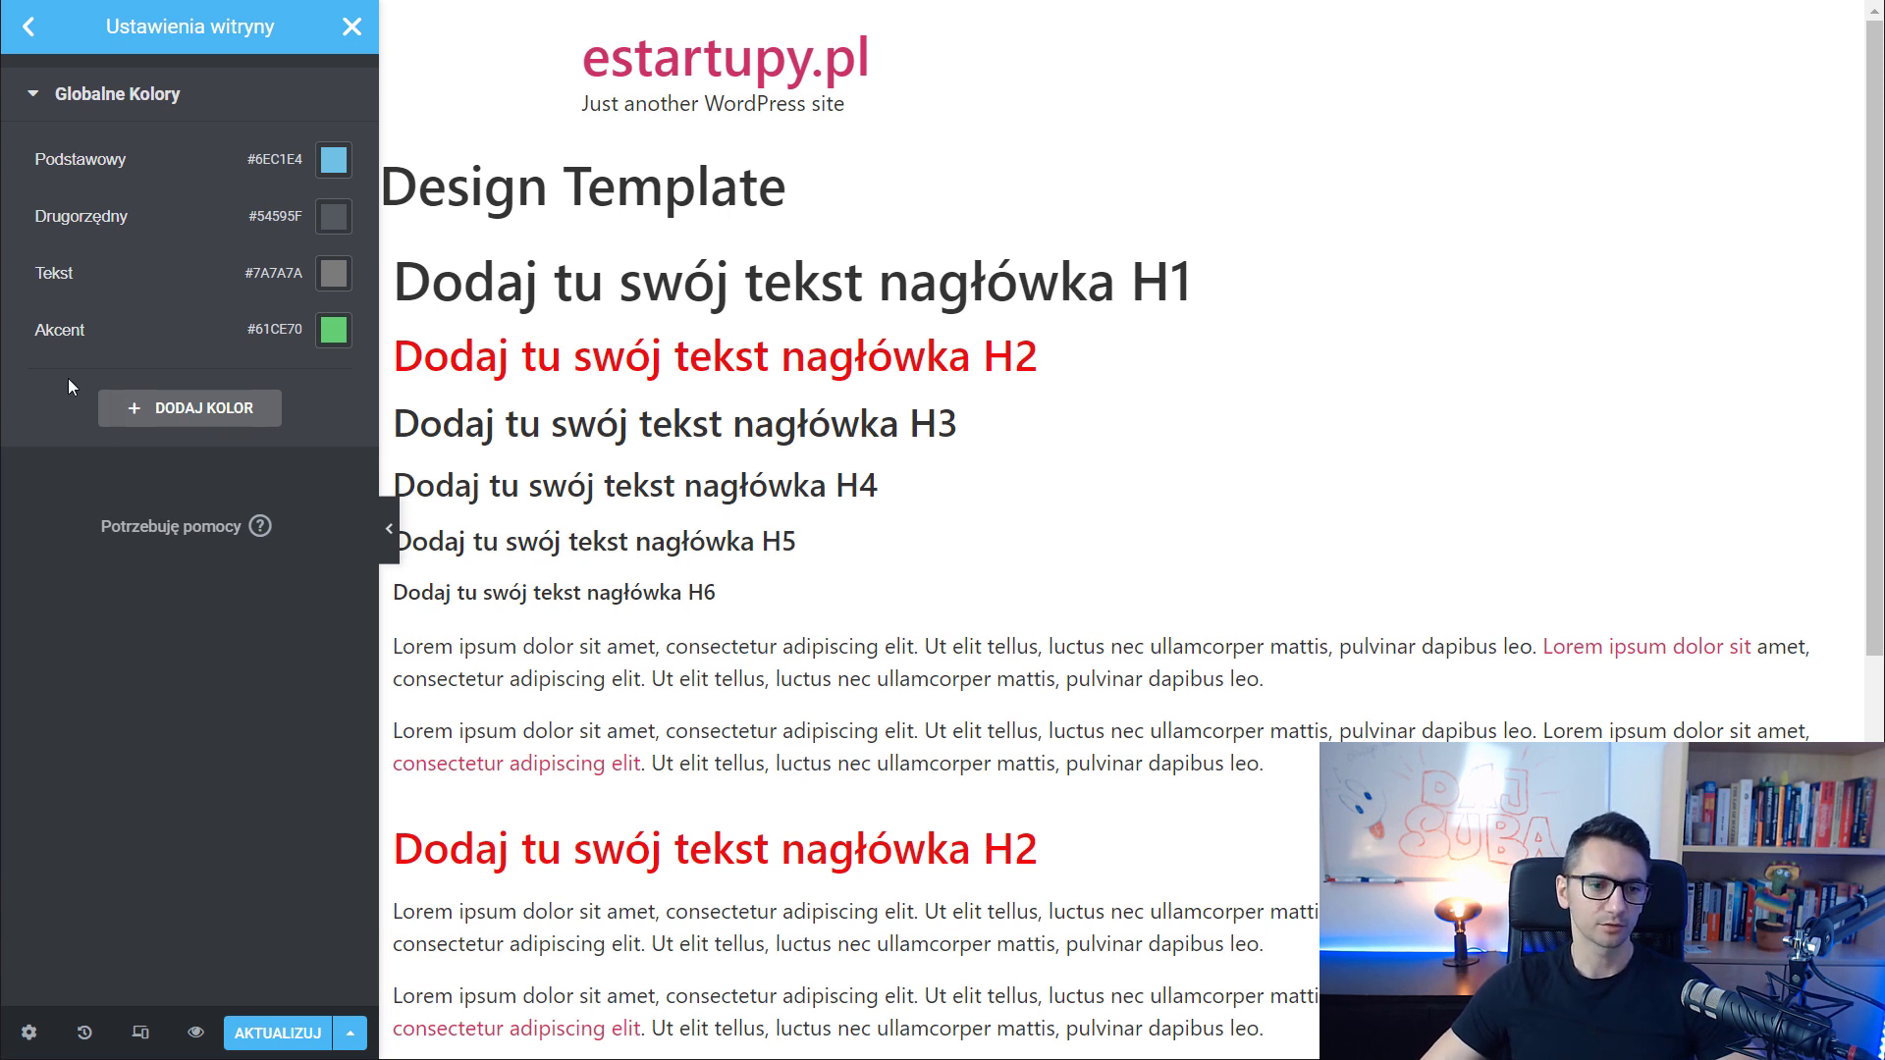
pyautogui.click(195, 420)
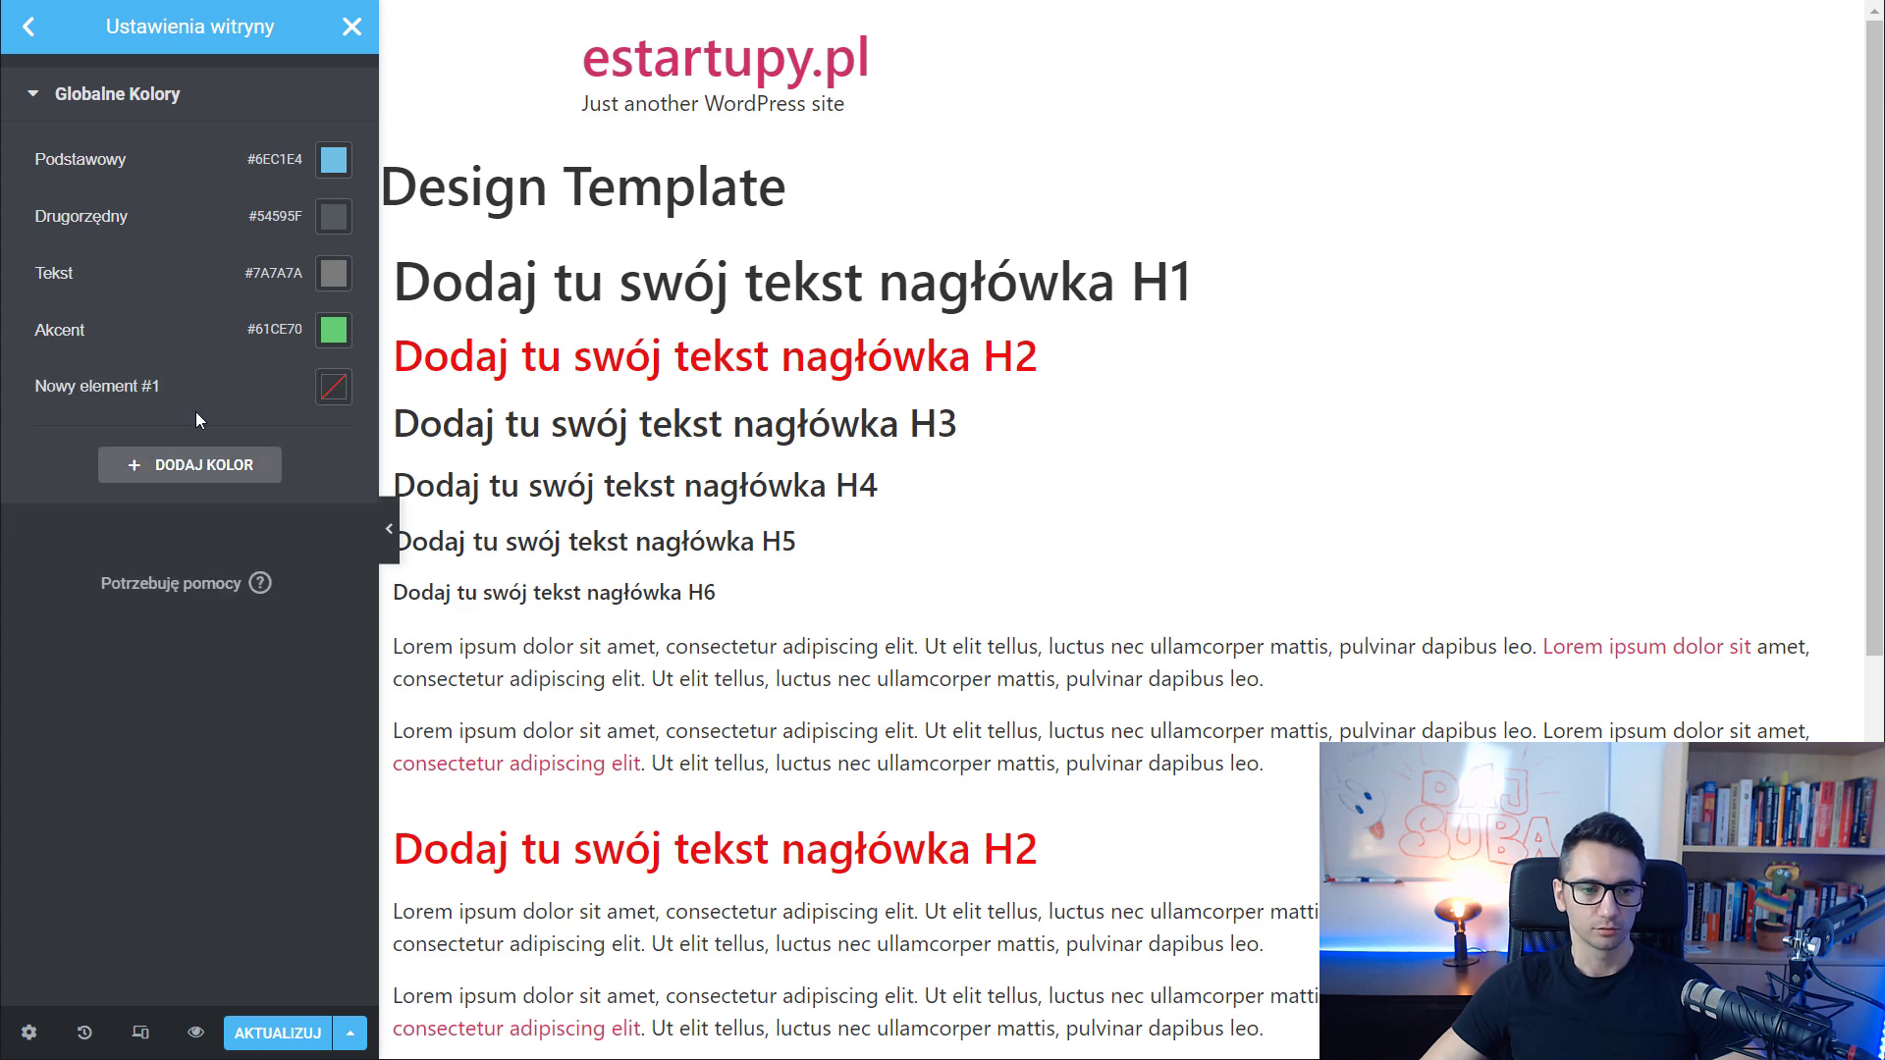
pyautogui.click(334, 392)
pyautogui.rightClick(239, 802)
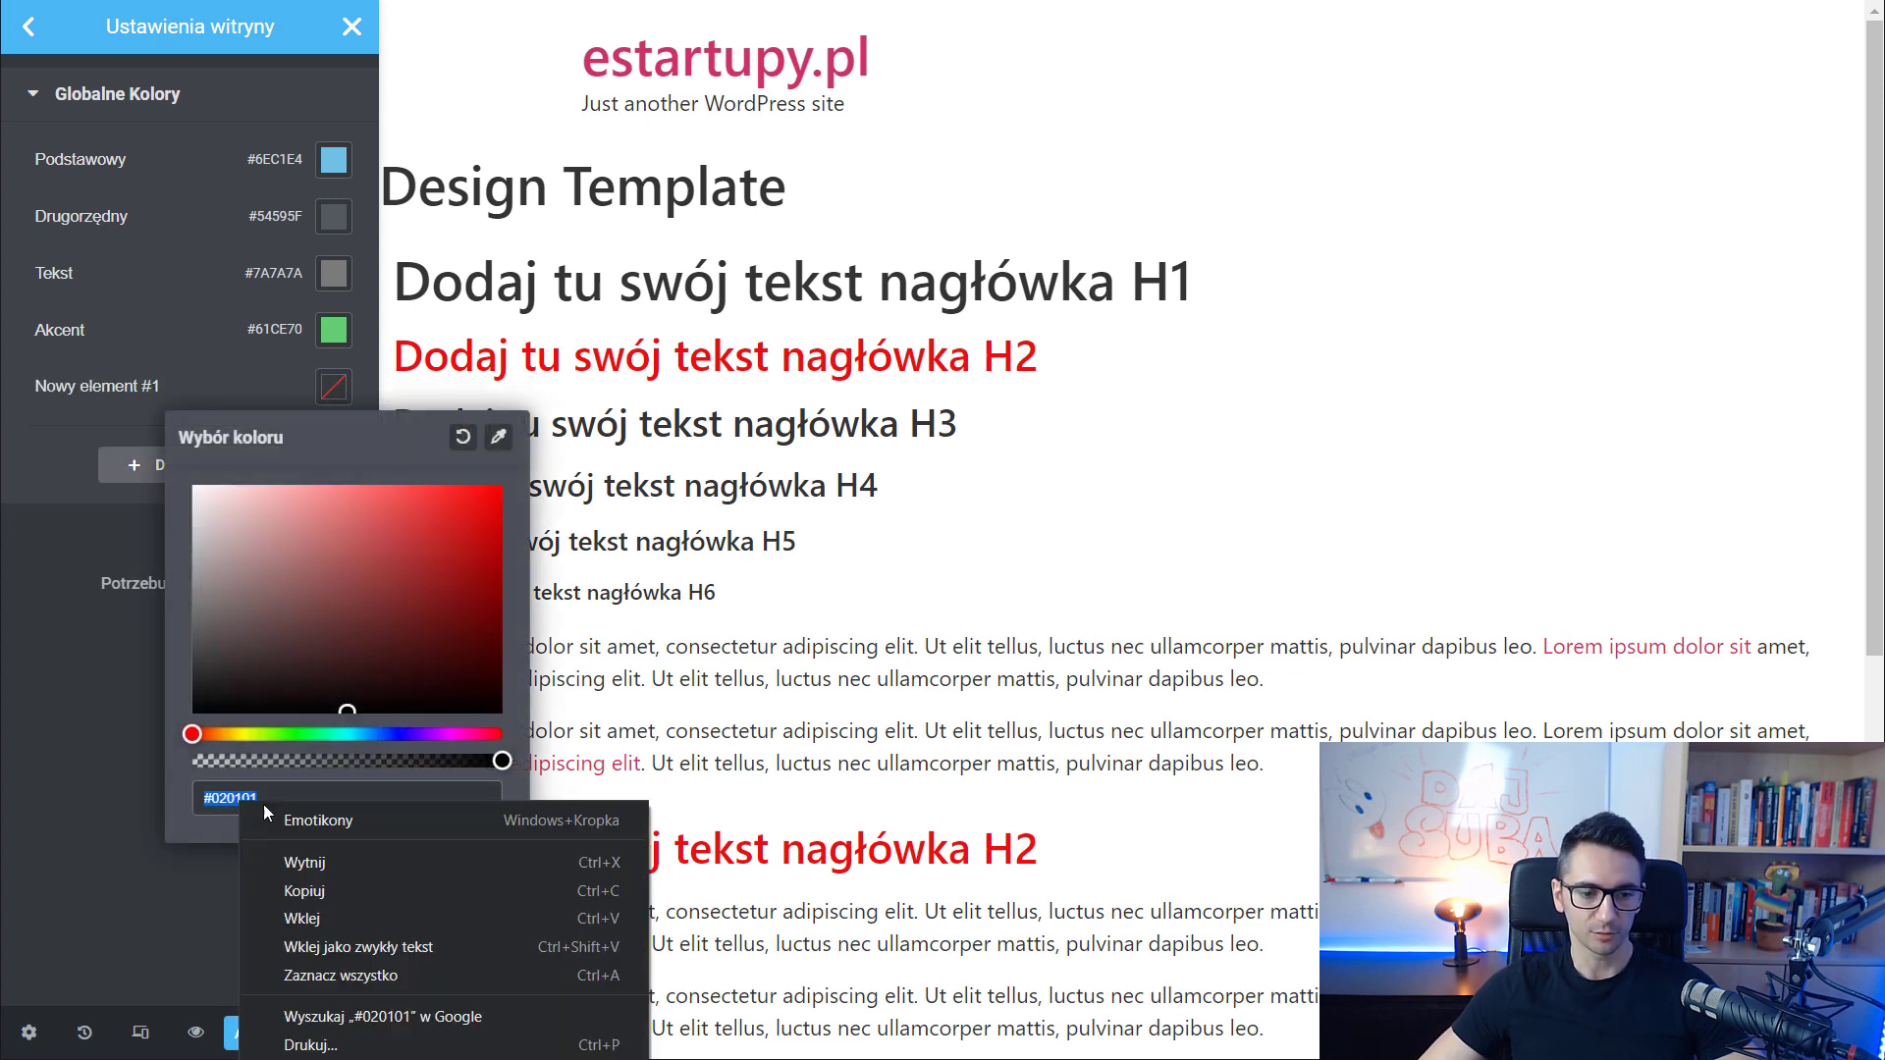
pyautogui.click(316, 917)
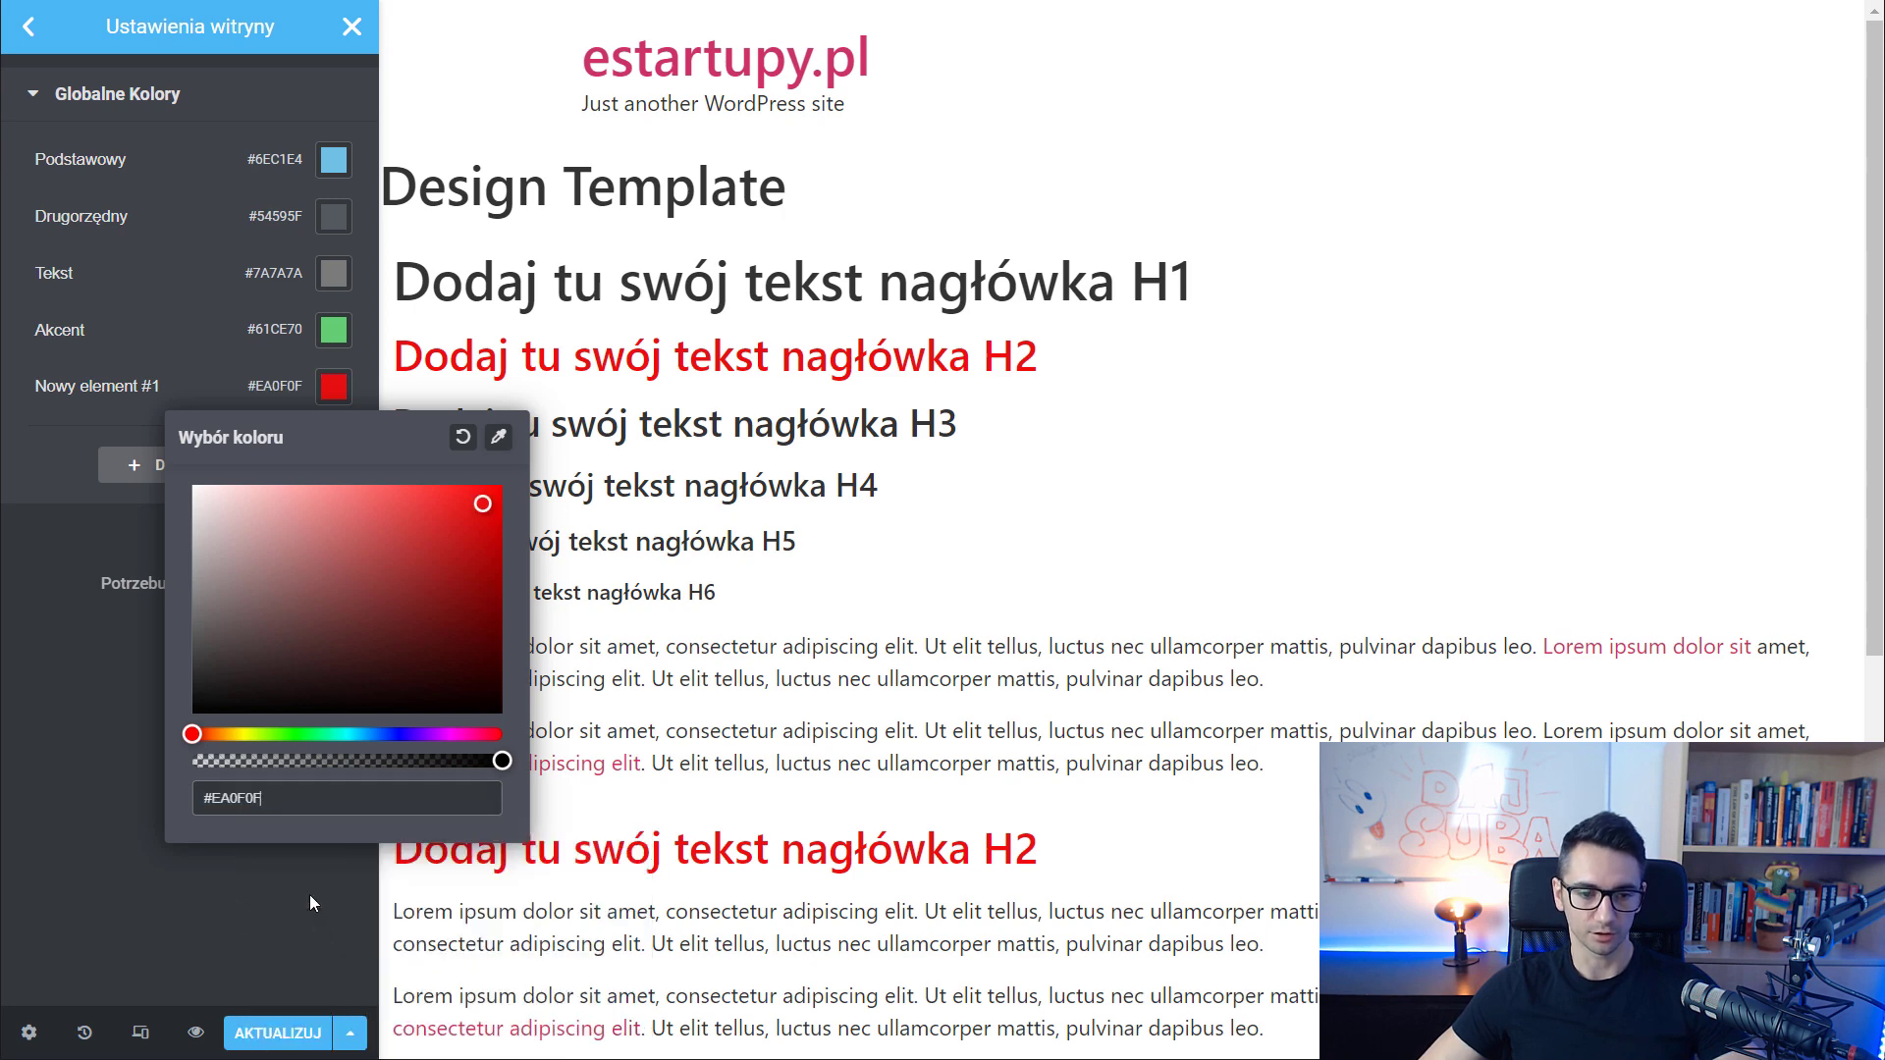
# Rename the new red global color to "LP Czerwony" and save the site settings
pyautogui.click(103, 393)
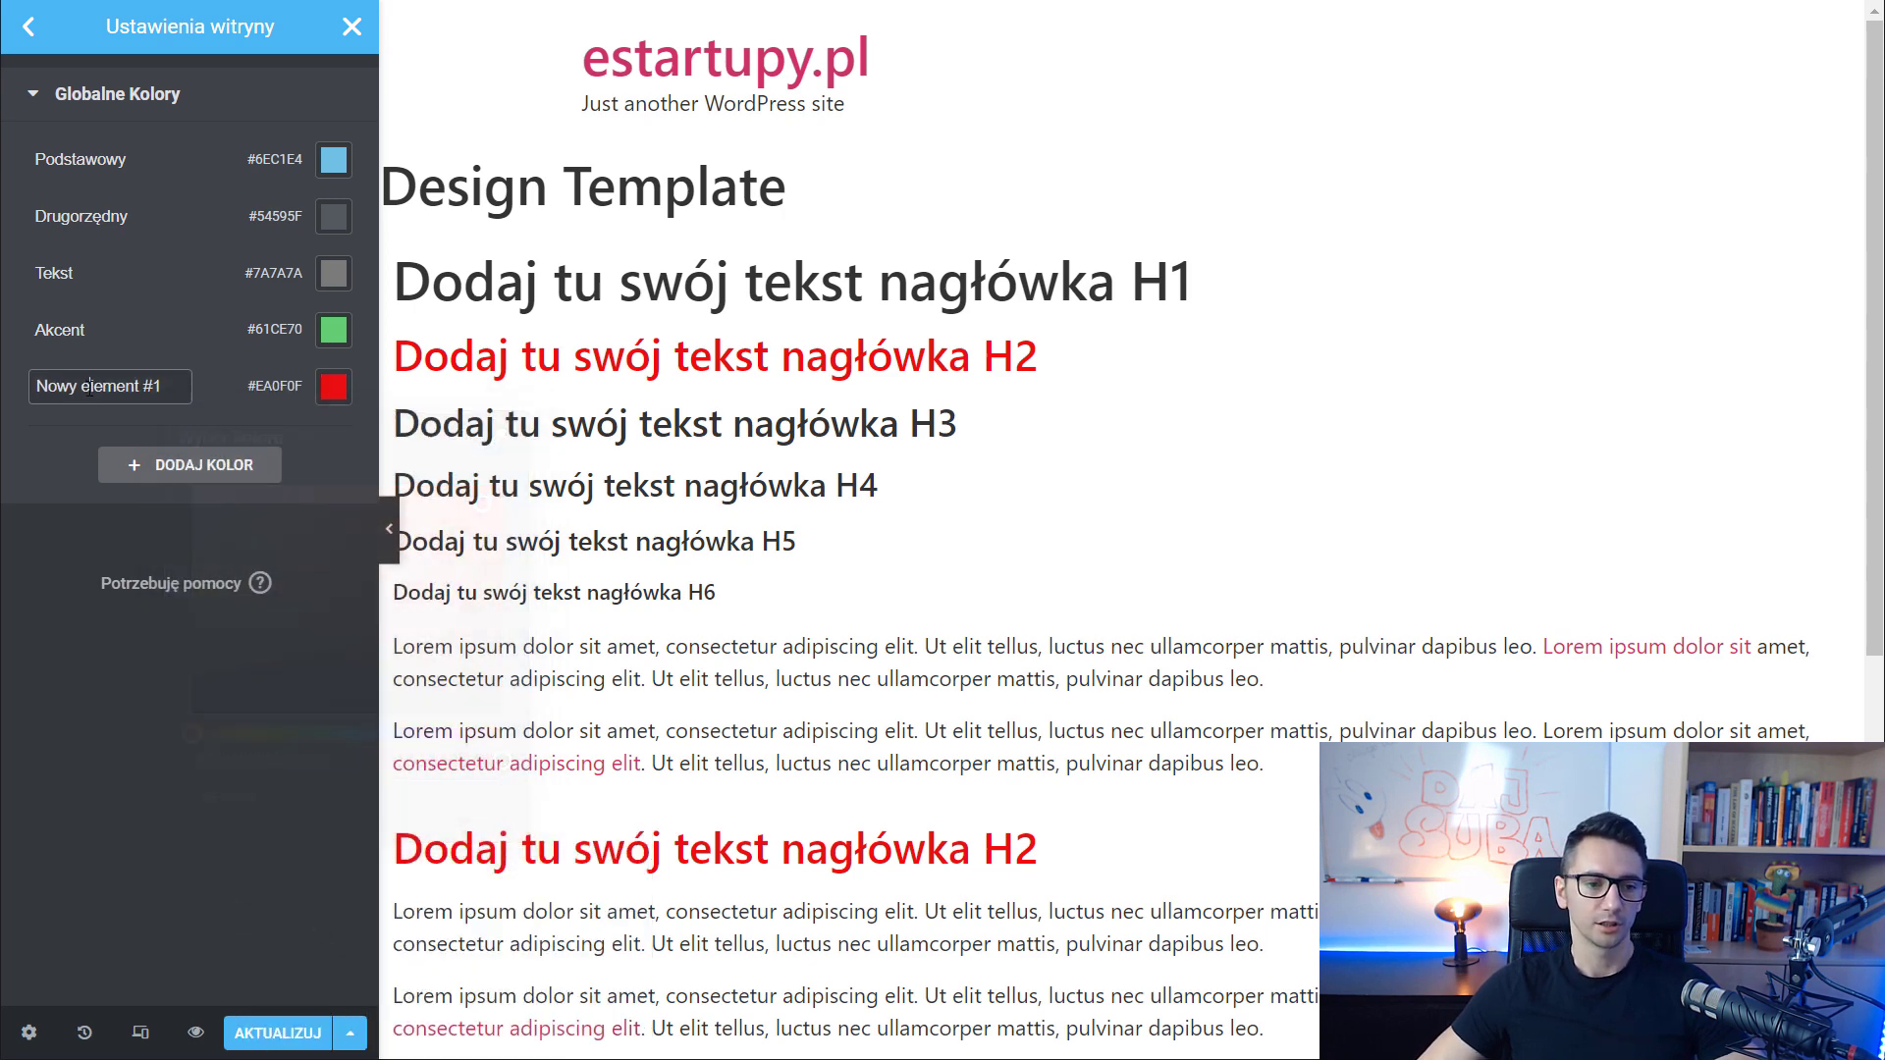
pyautogui.moveTo(167, 387); pyautogui.dragTo(27, 390)
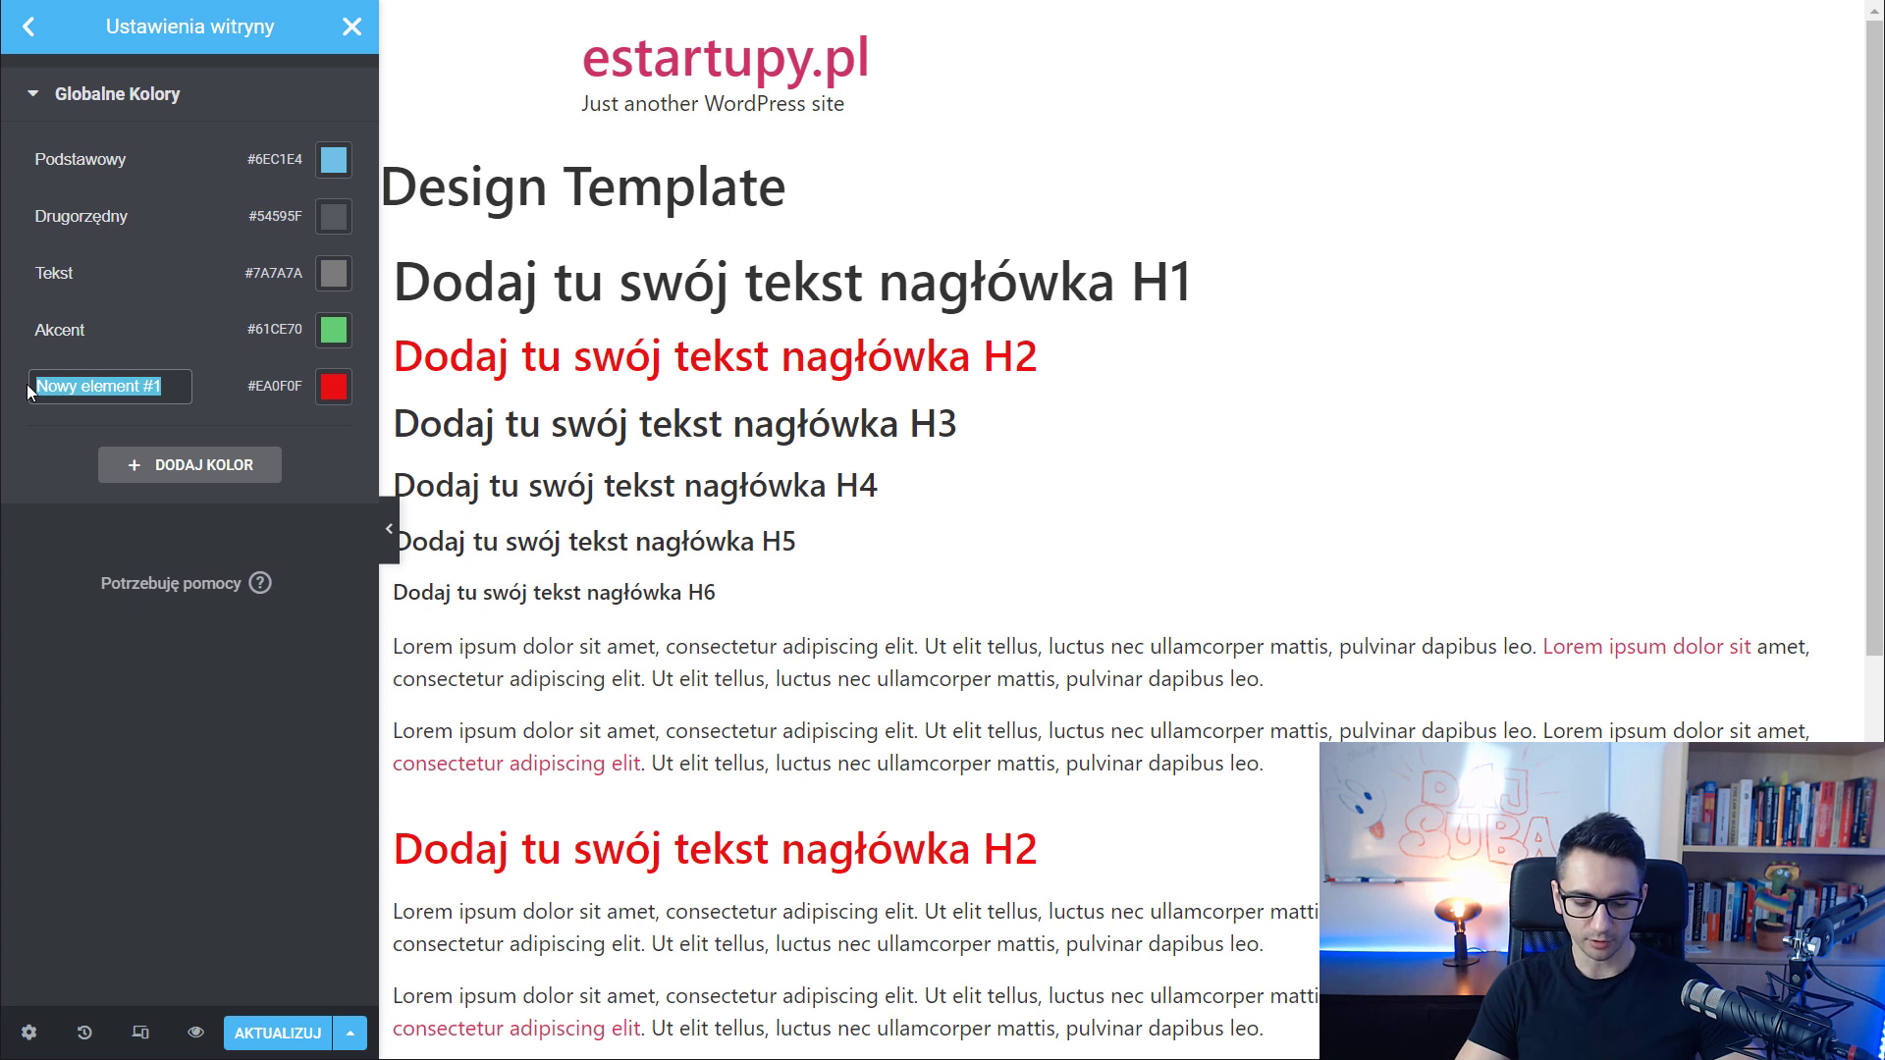
pyautogui.write('LP Czerwony')
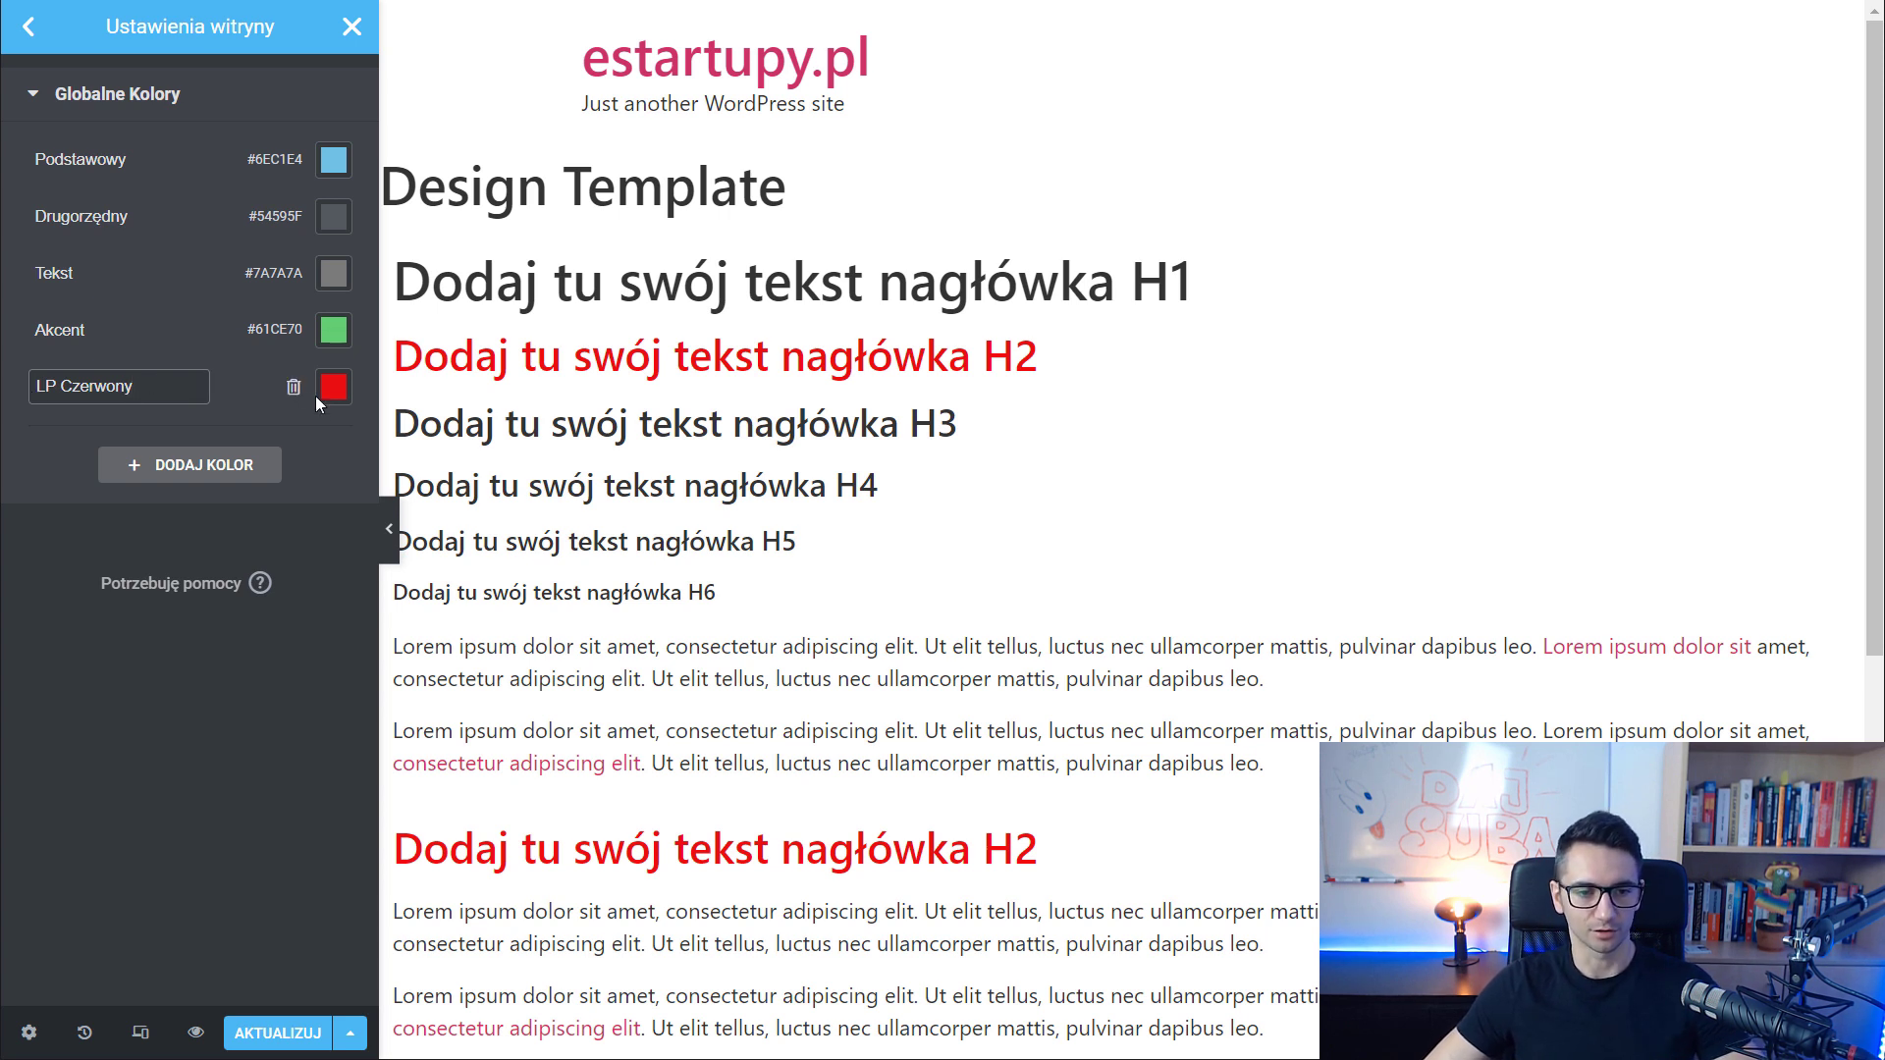
pyautogui.click(147, 406)
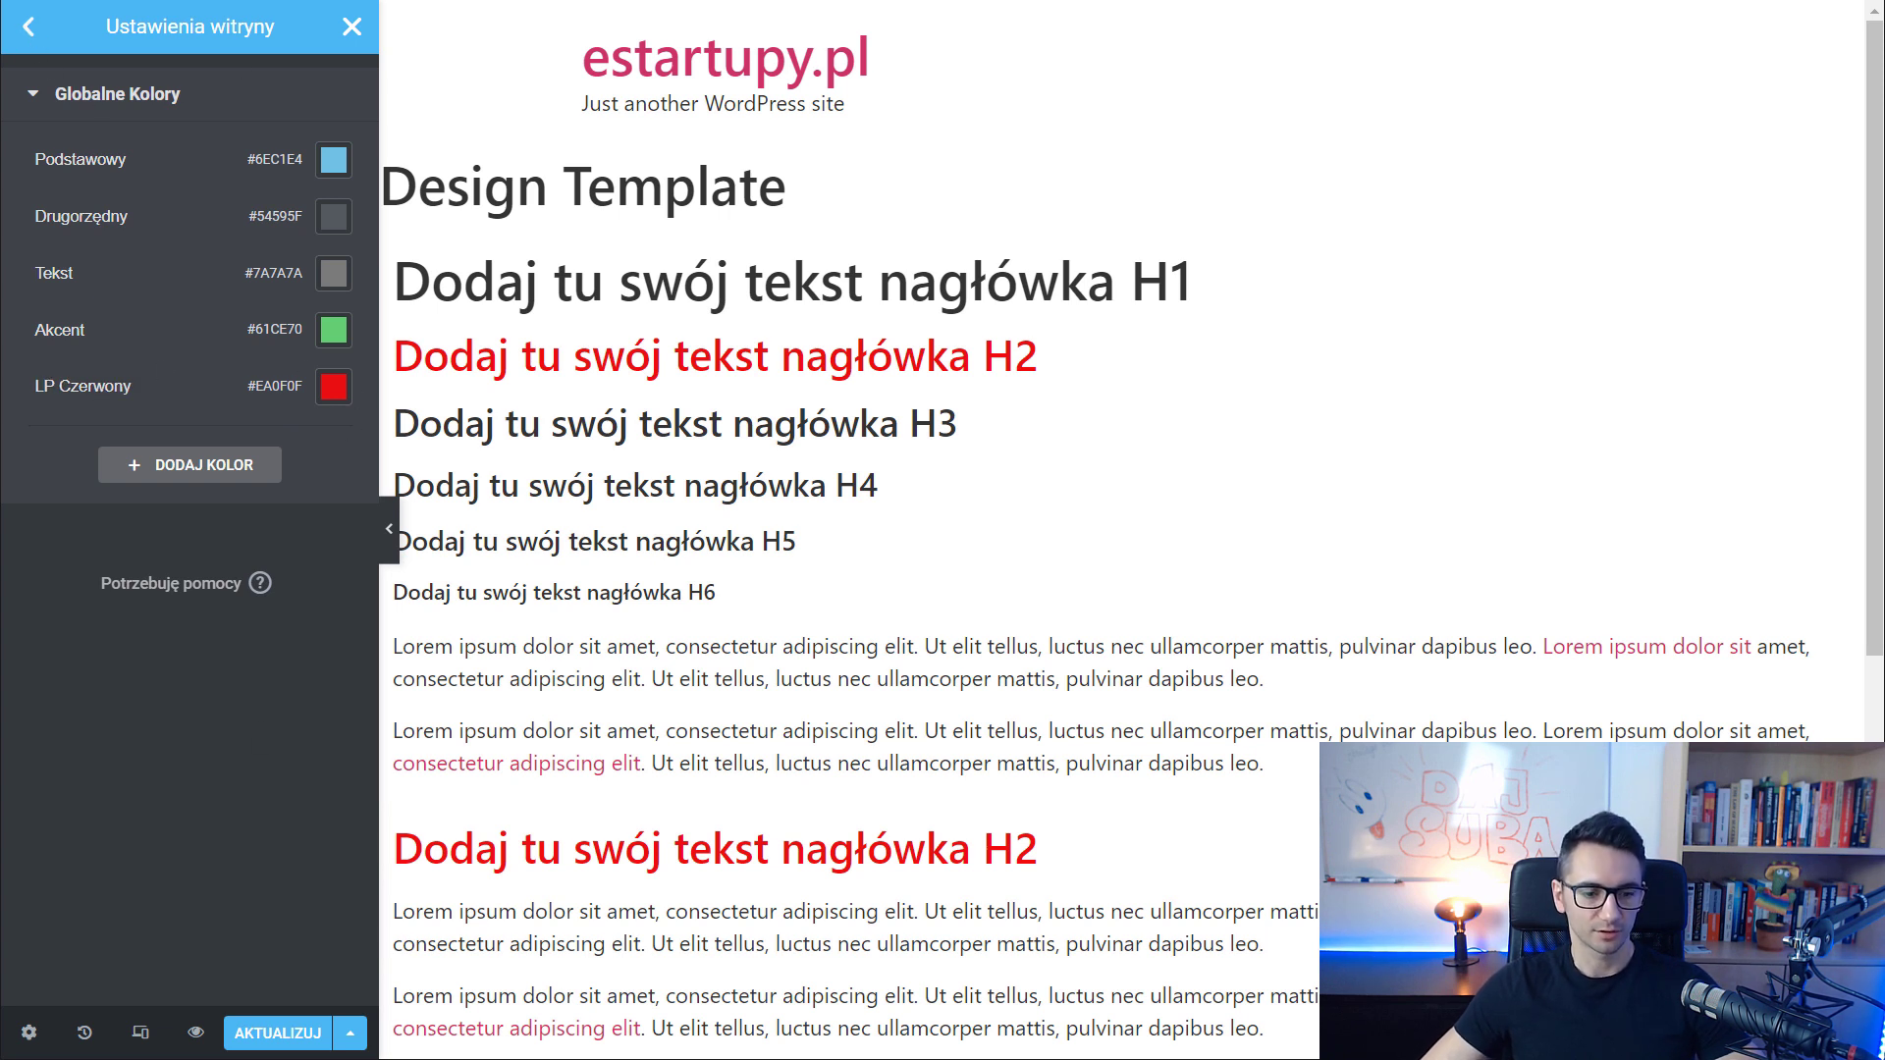
pyautogui.click(235, 1043)
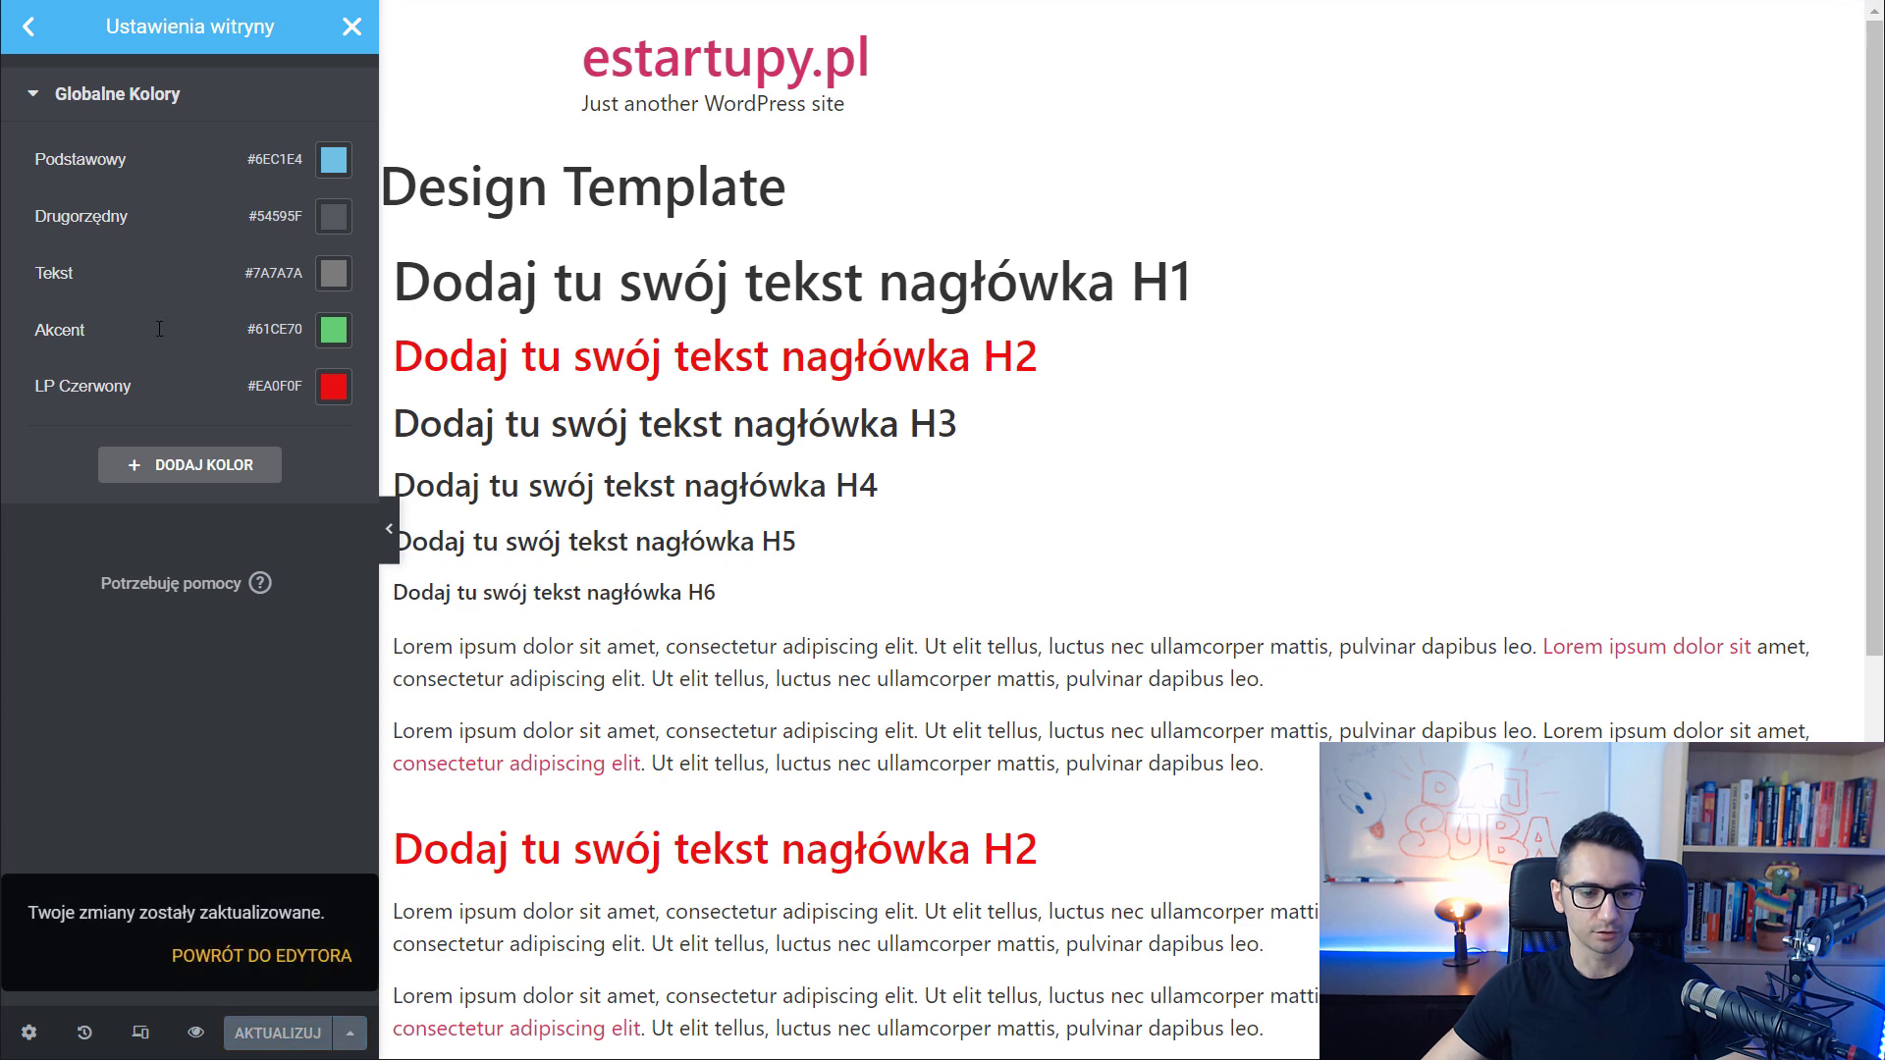
# Return to the editor, assign the global color LP Czerwony to the upper H2 heading's text, and view its global font options
pyautogui.click(290, 949)
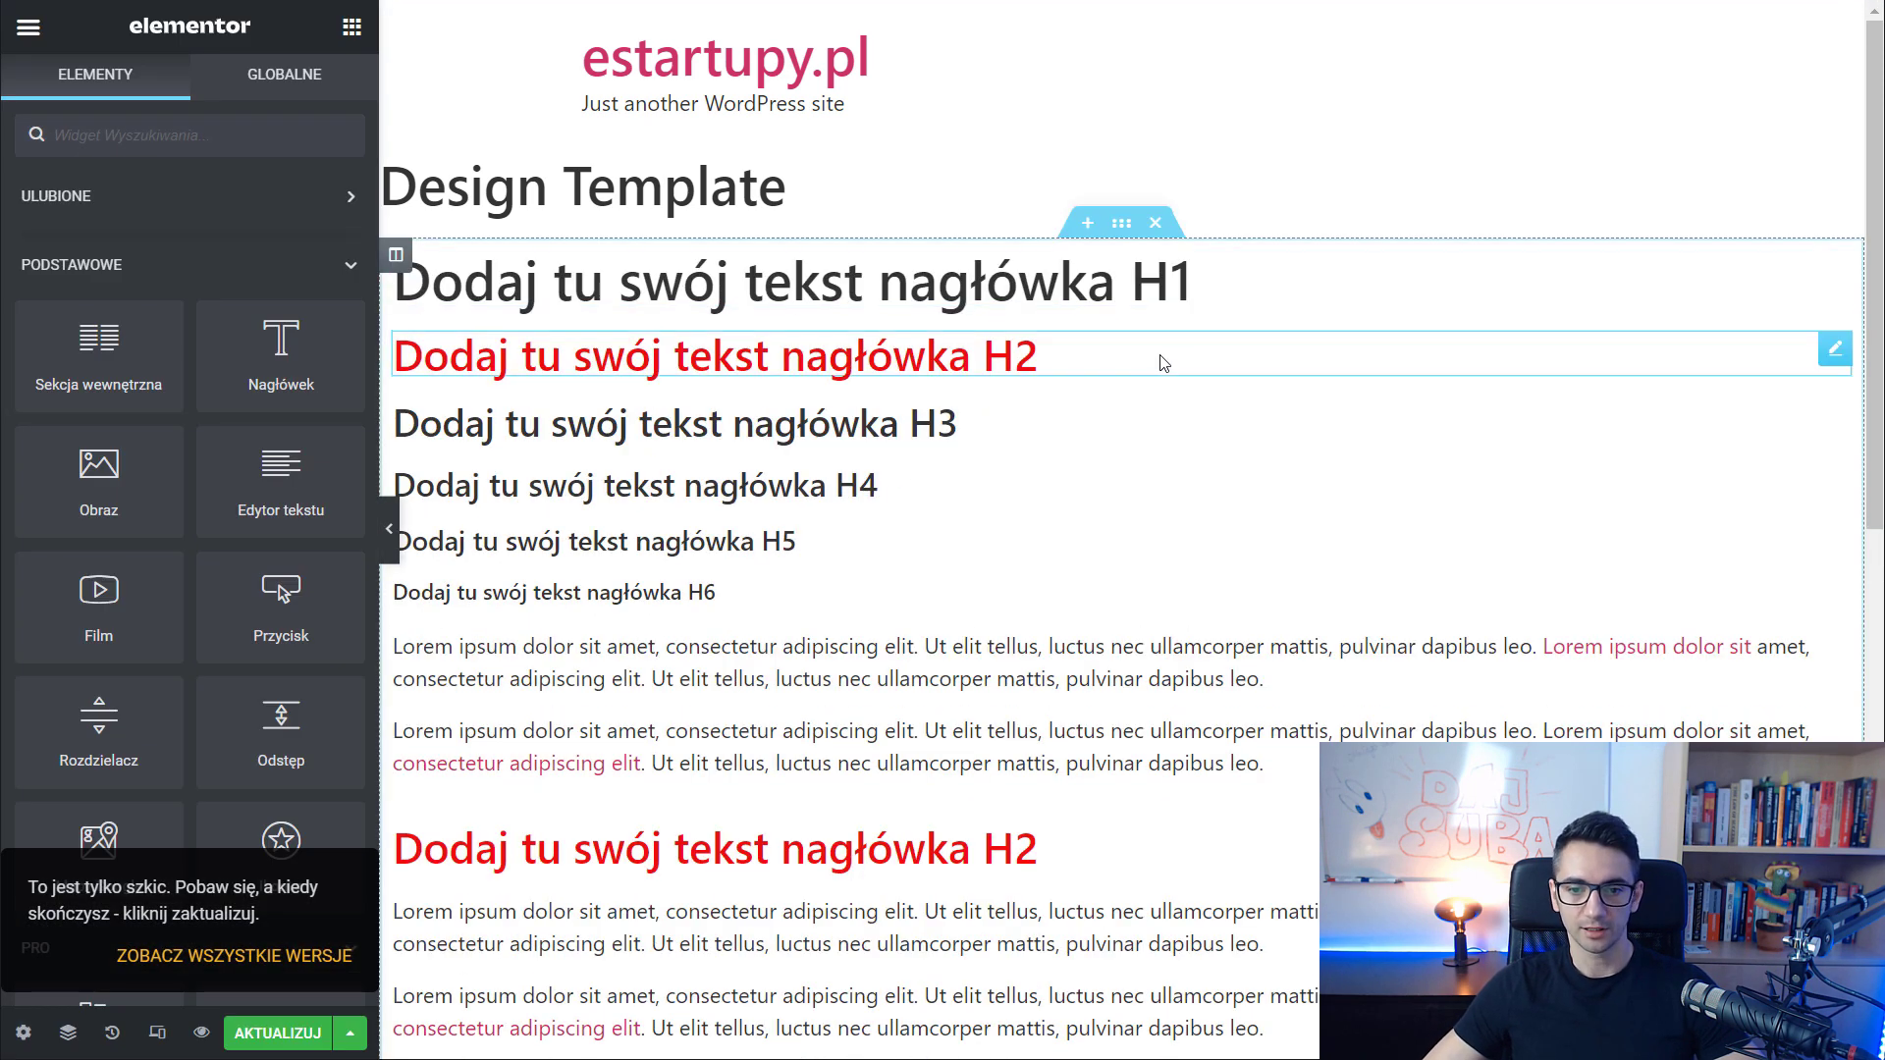
pyautogui.click(1073, 361)
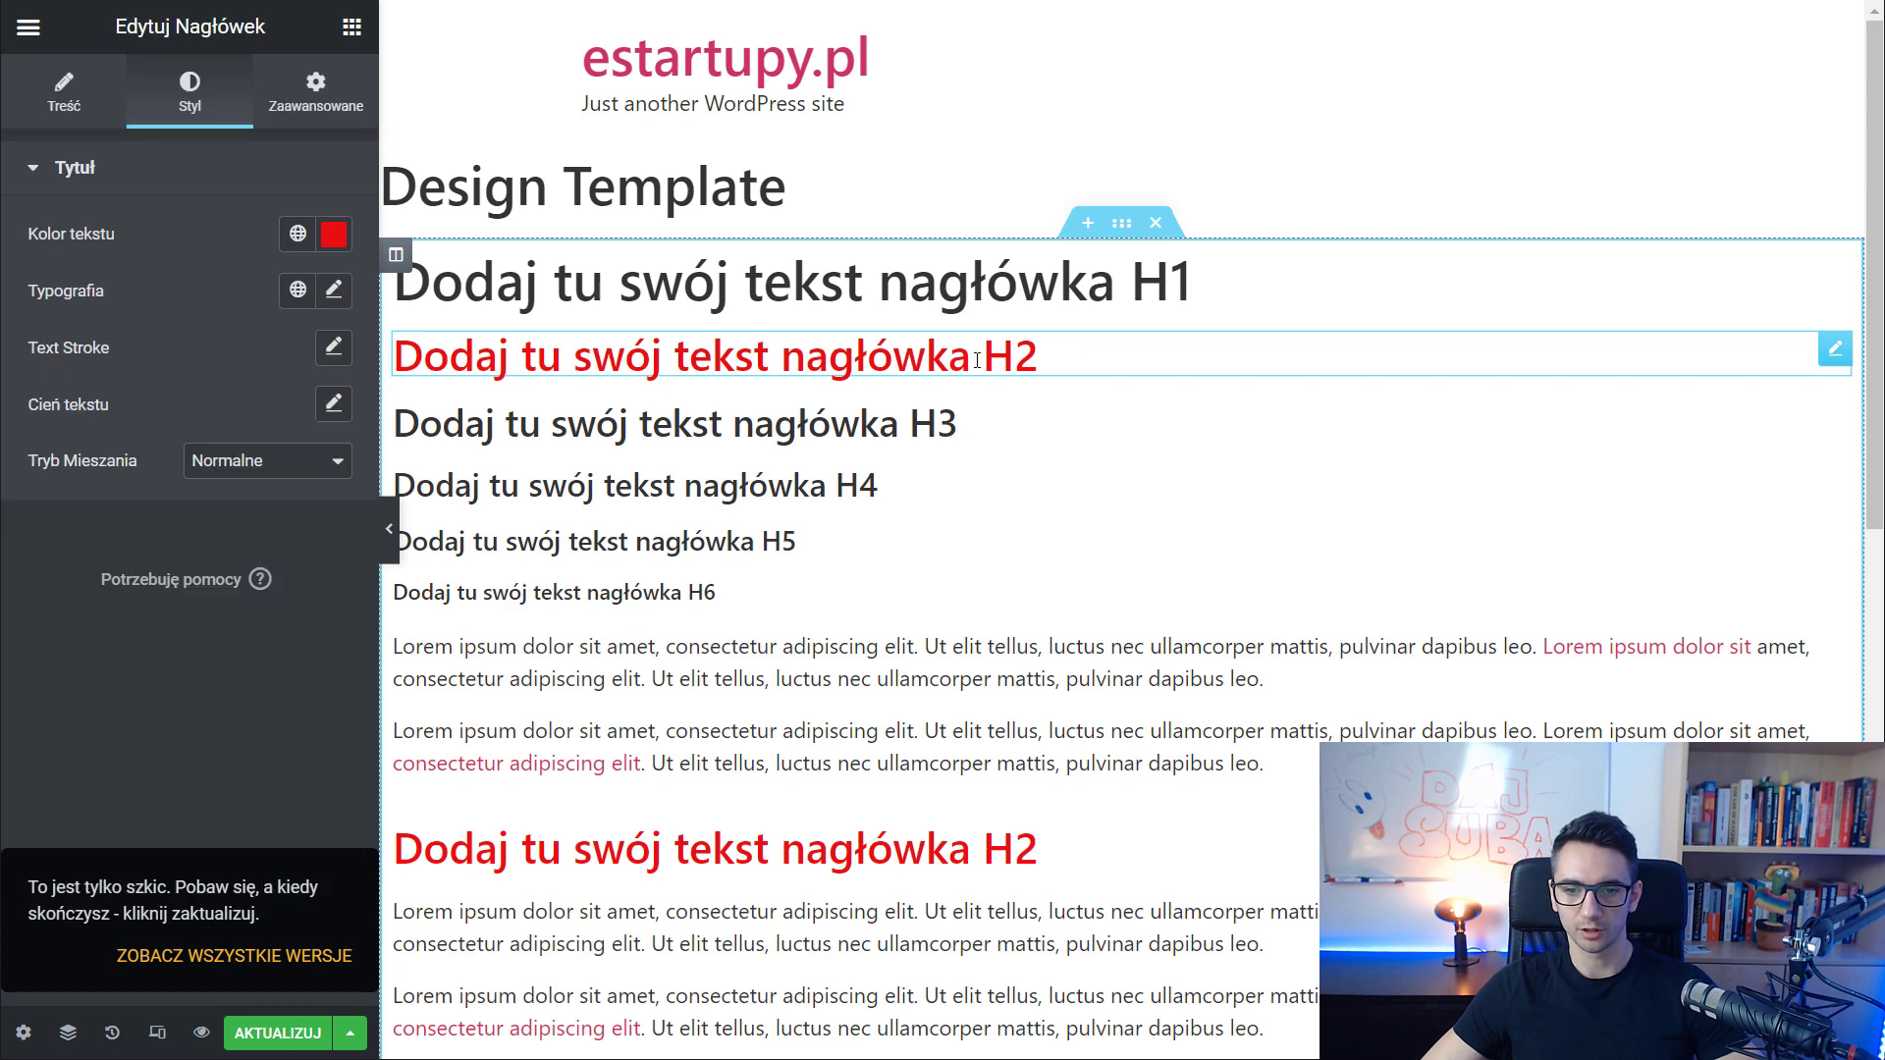
pyautogui.click(334, 237)
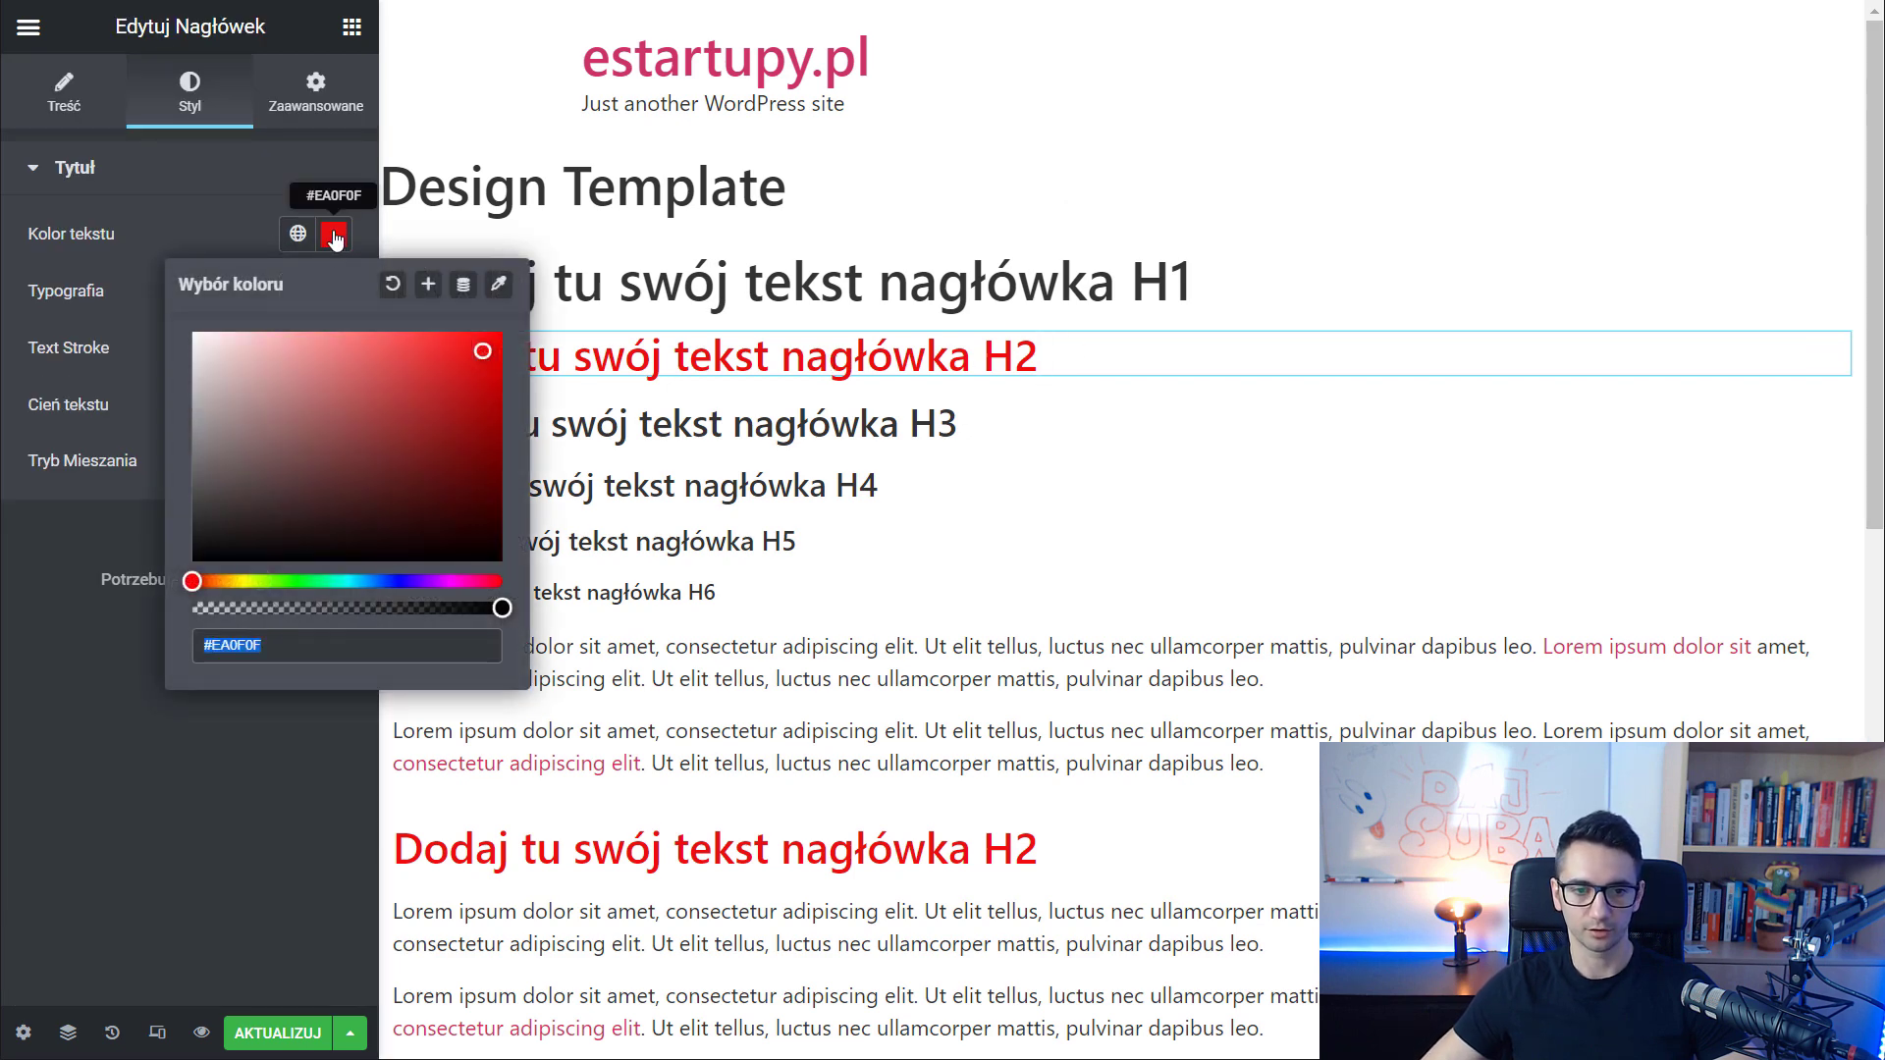
pyautogui.click(214, 232)
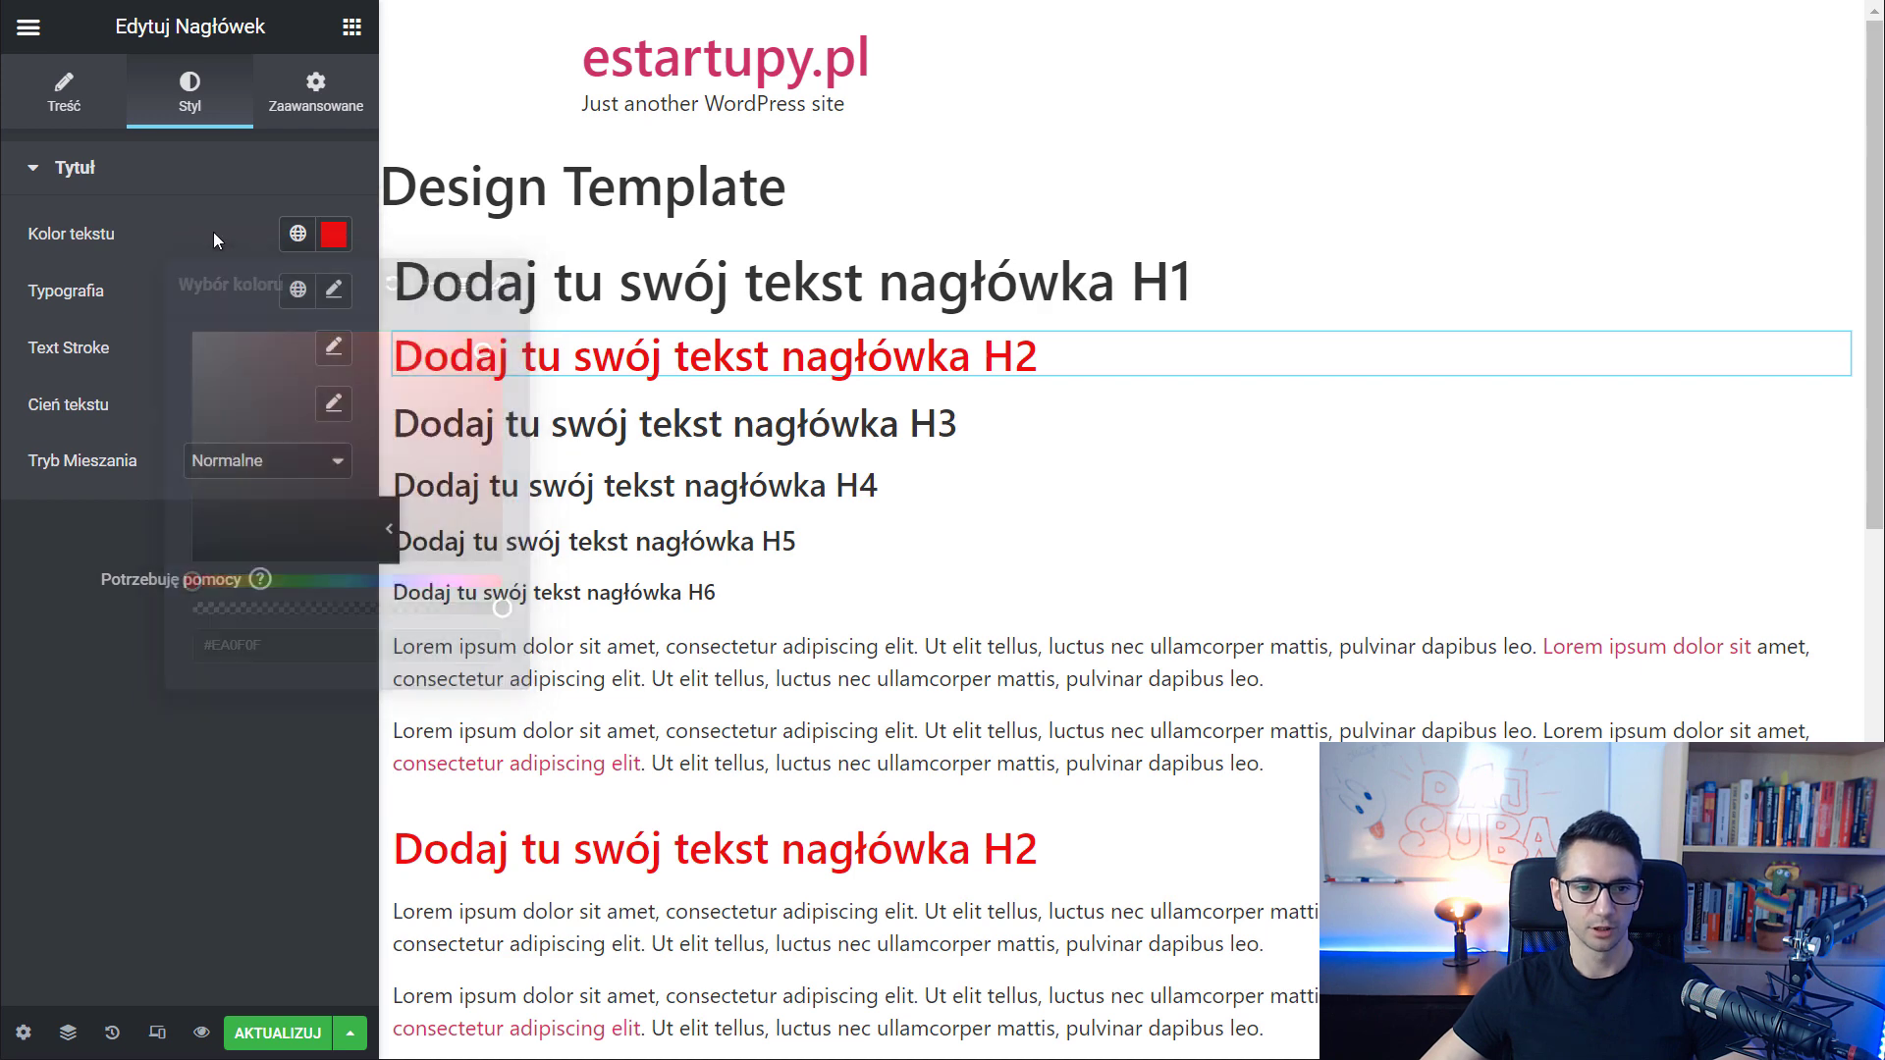
pyautogui.click(298, 237)
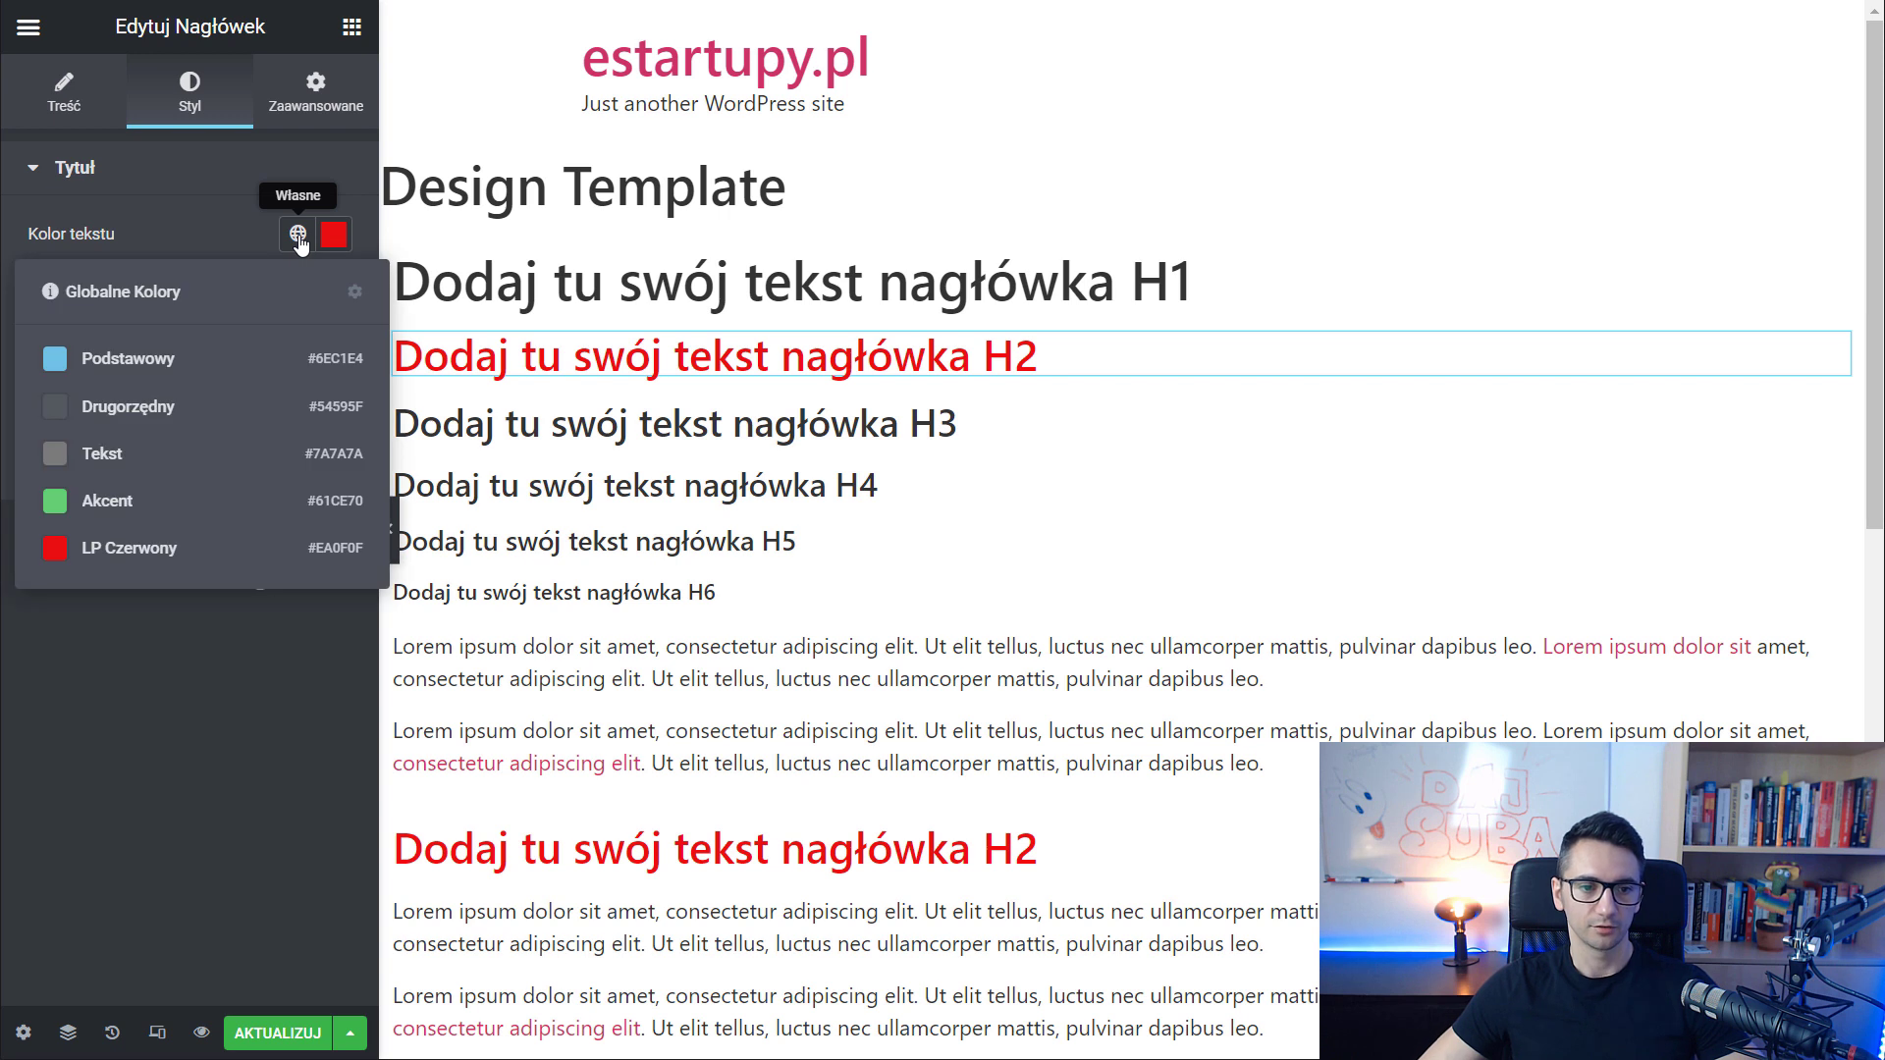
pyautogui.click(110, 551)
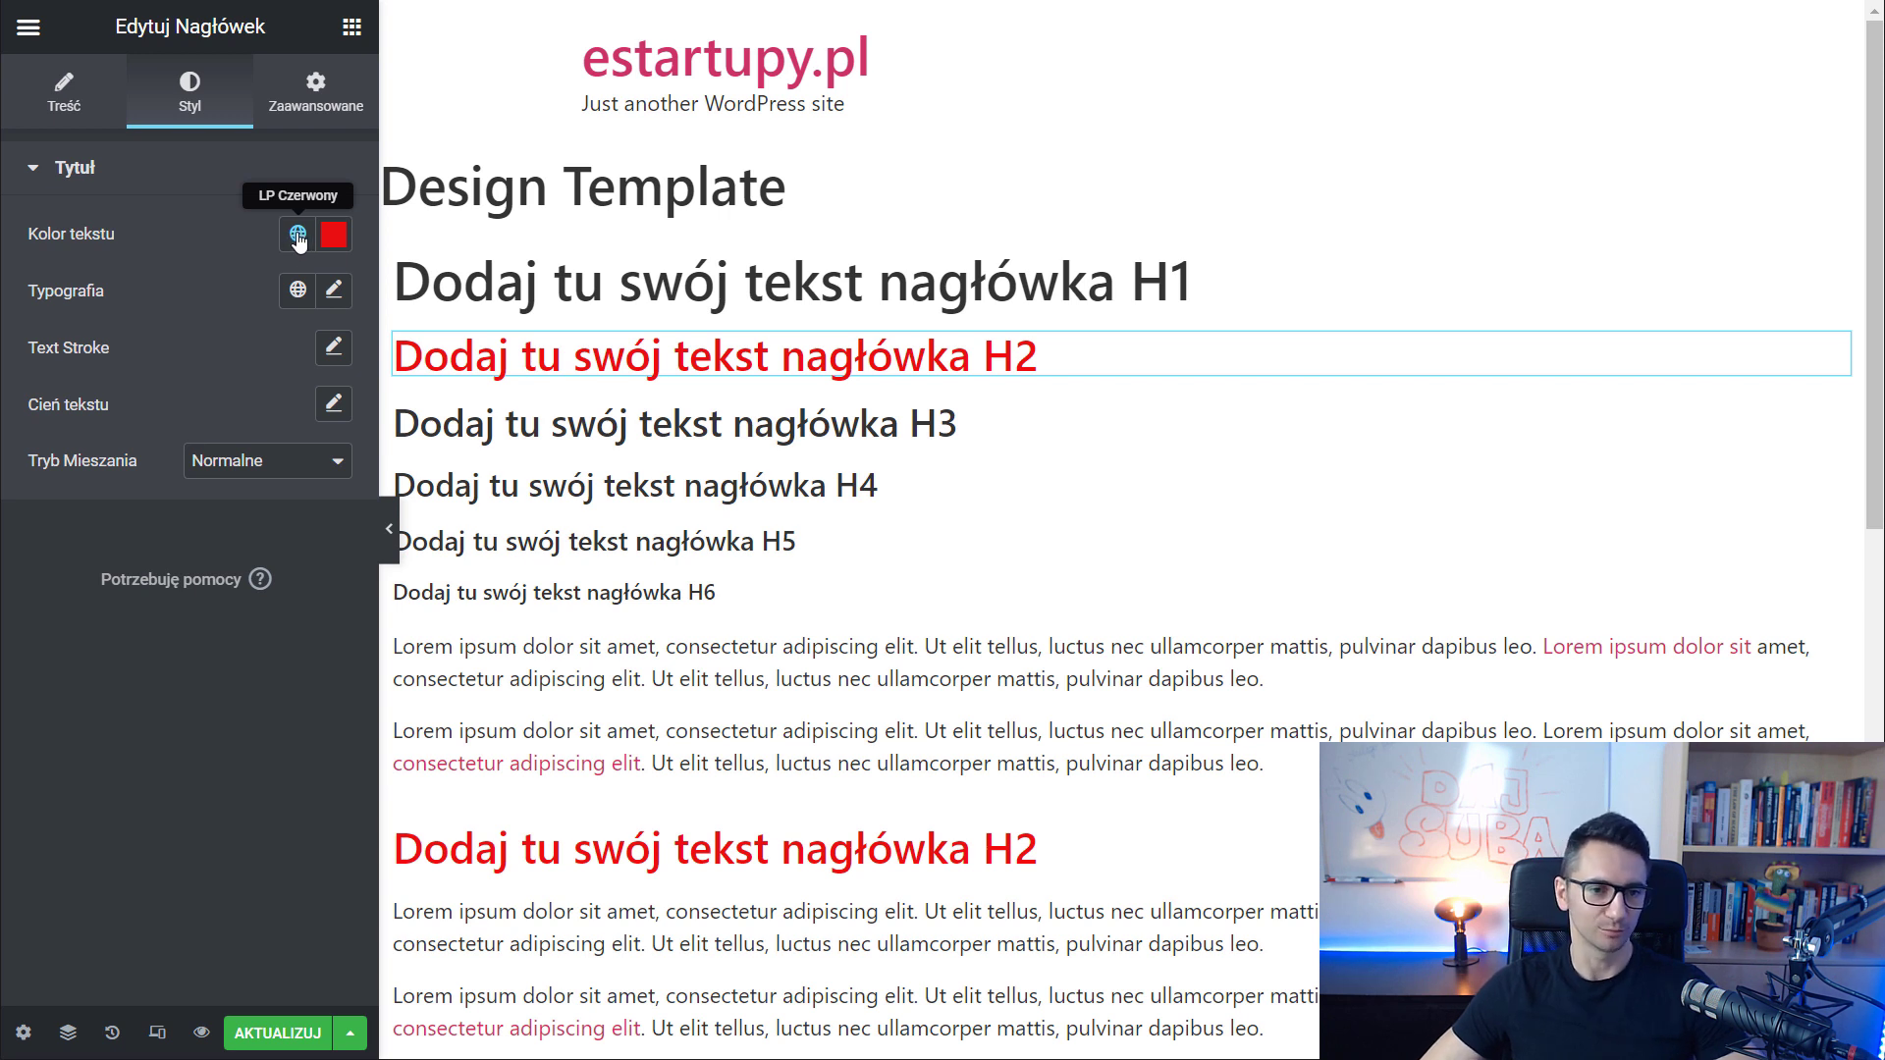
pyautogui.click(298, 293)
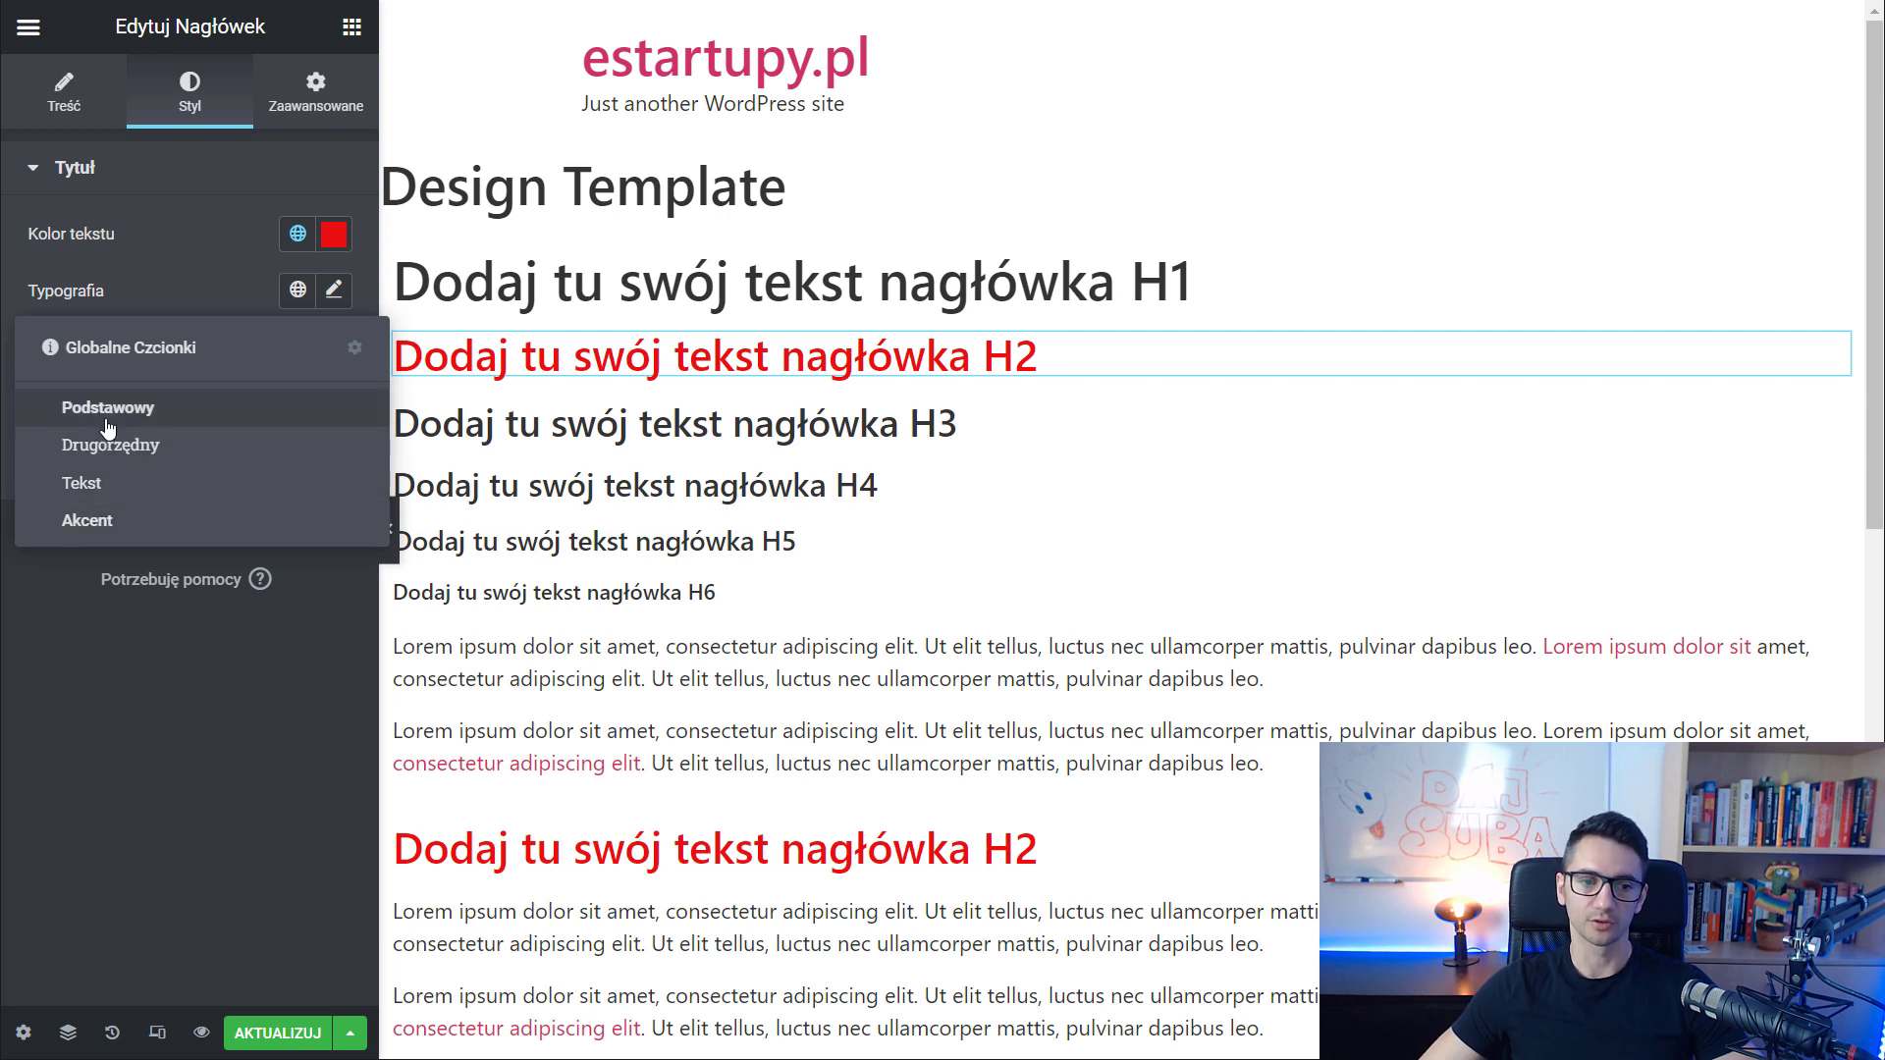
pyautogui.click(230, 299)
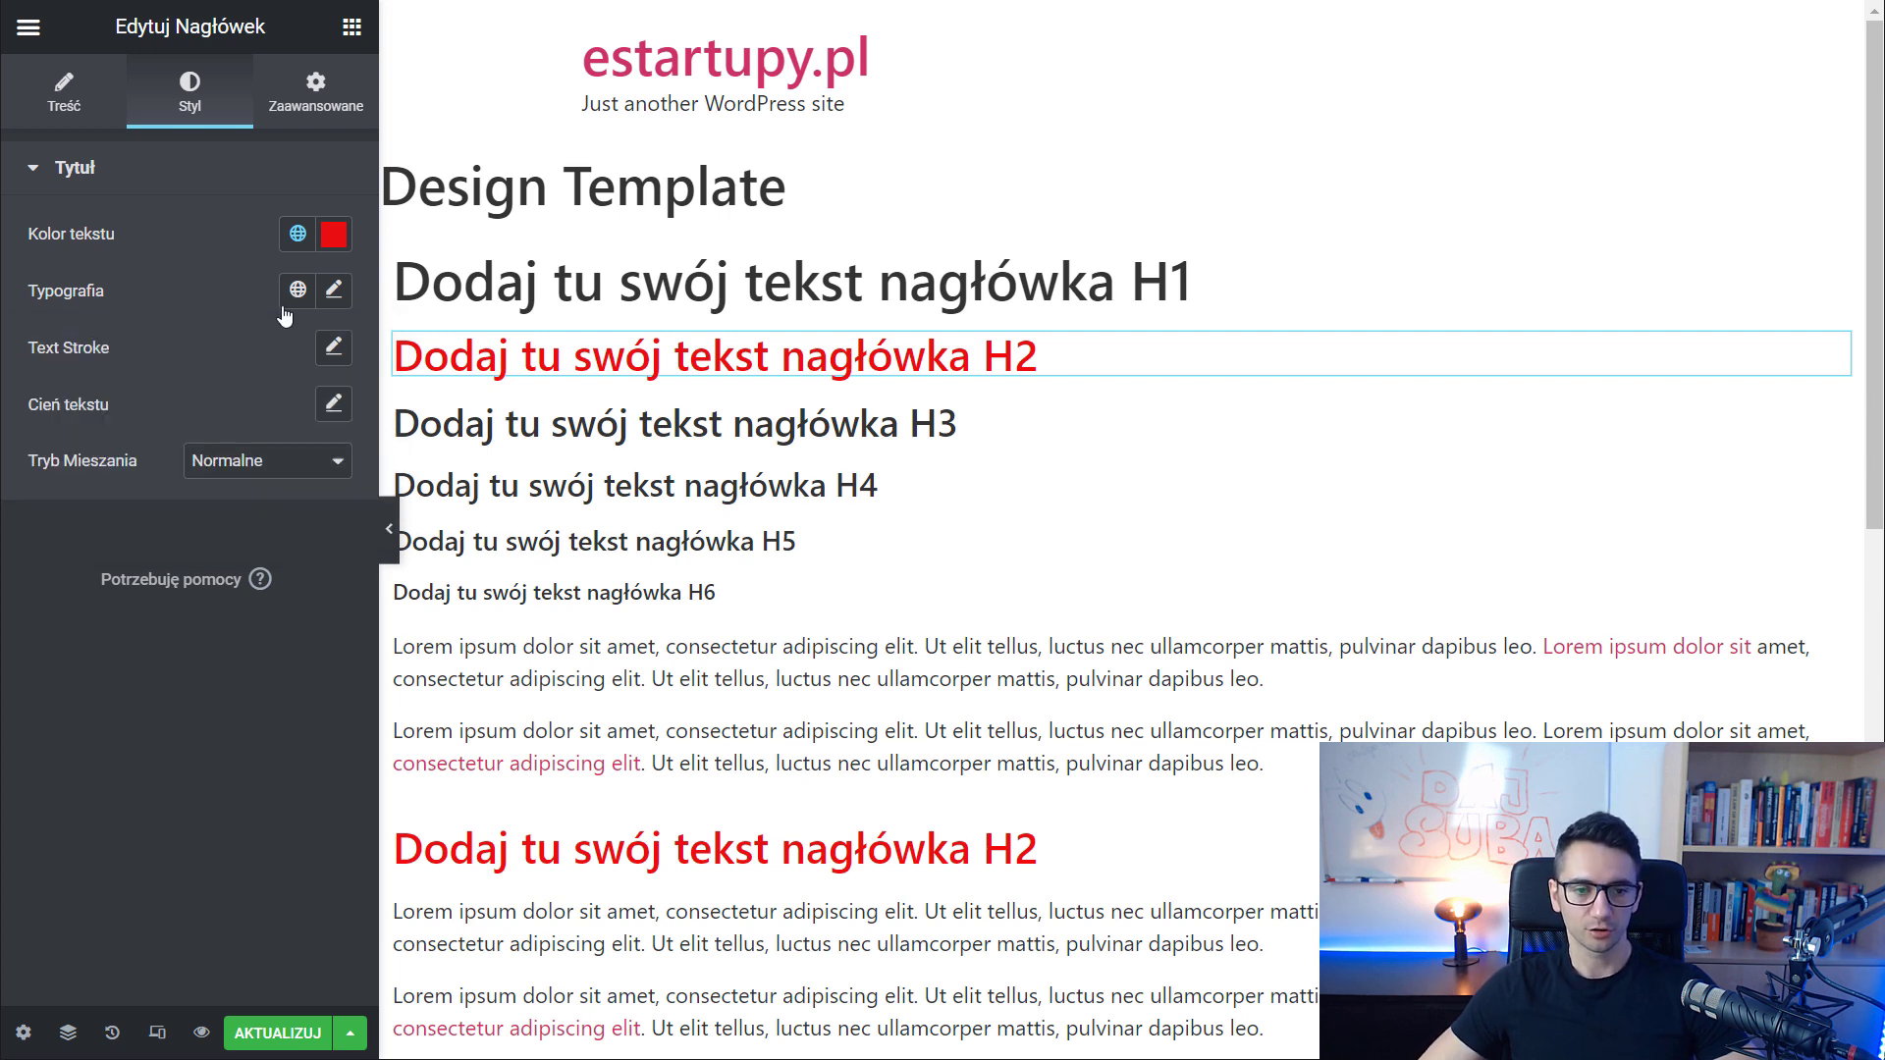
# Examine the global fonts in the site settings, including the typography options and editable name of the Podstawowy style
pyautogui.click(30, 29)
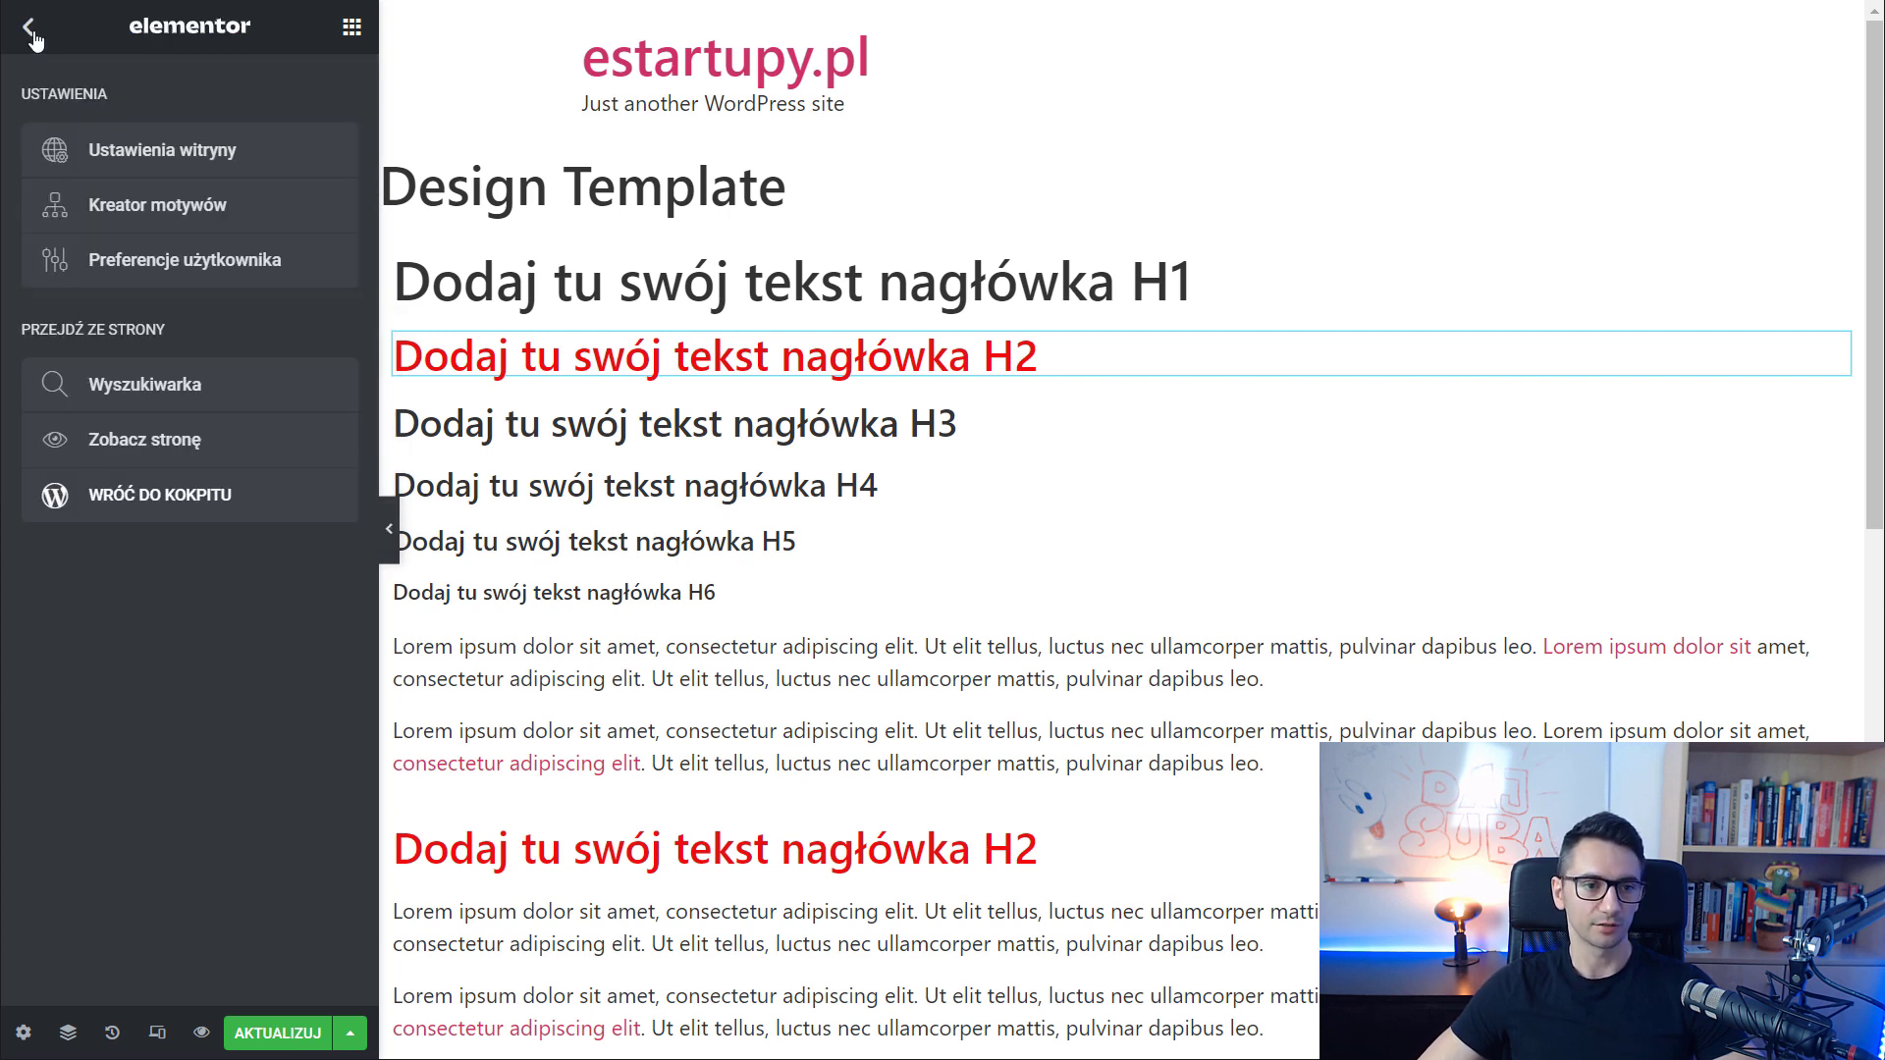
pyautogui.click(162, 167)
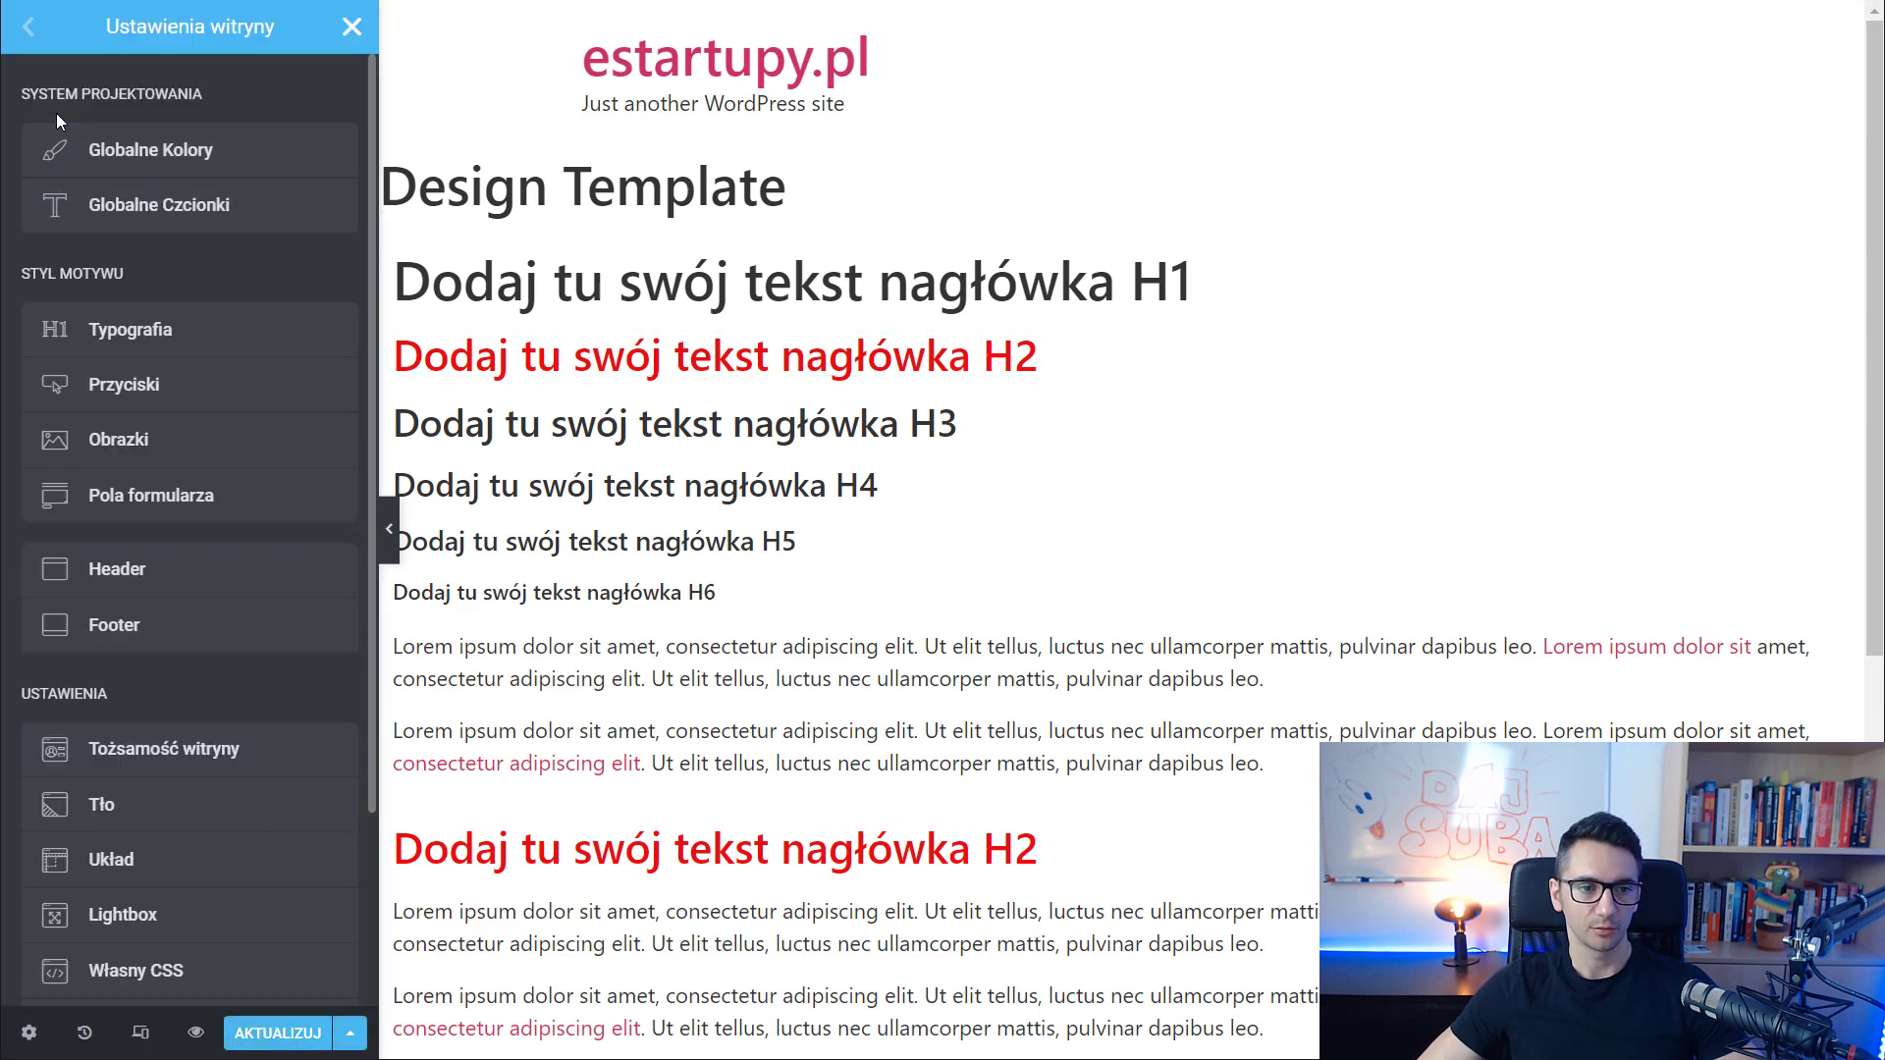
pyautogui.click(148, 217)
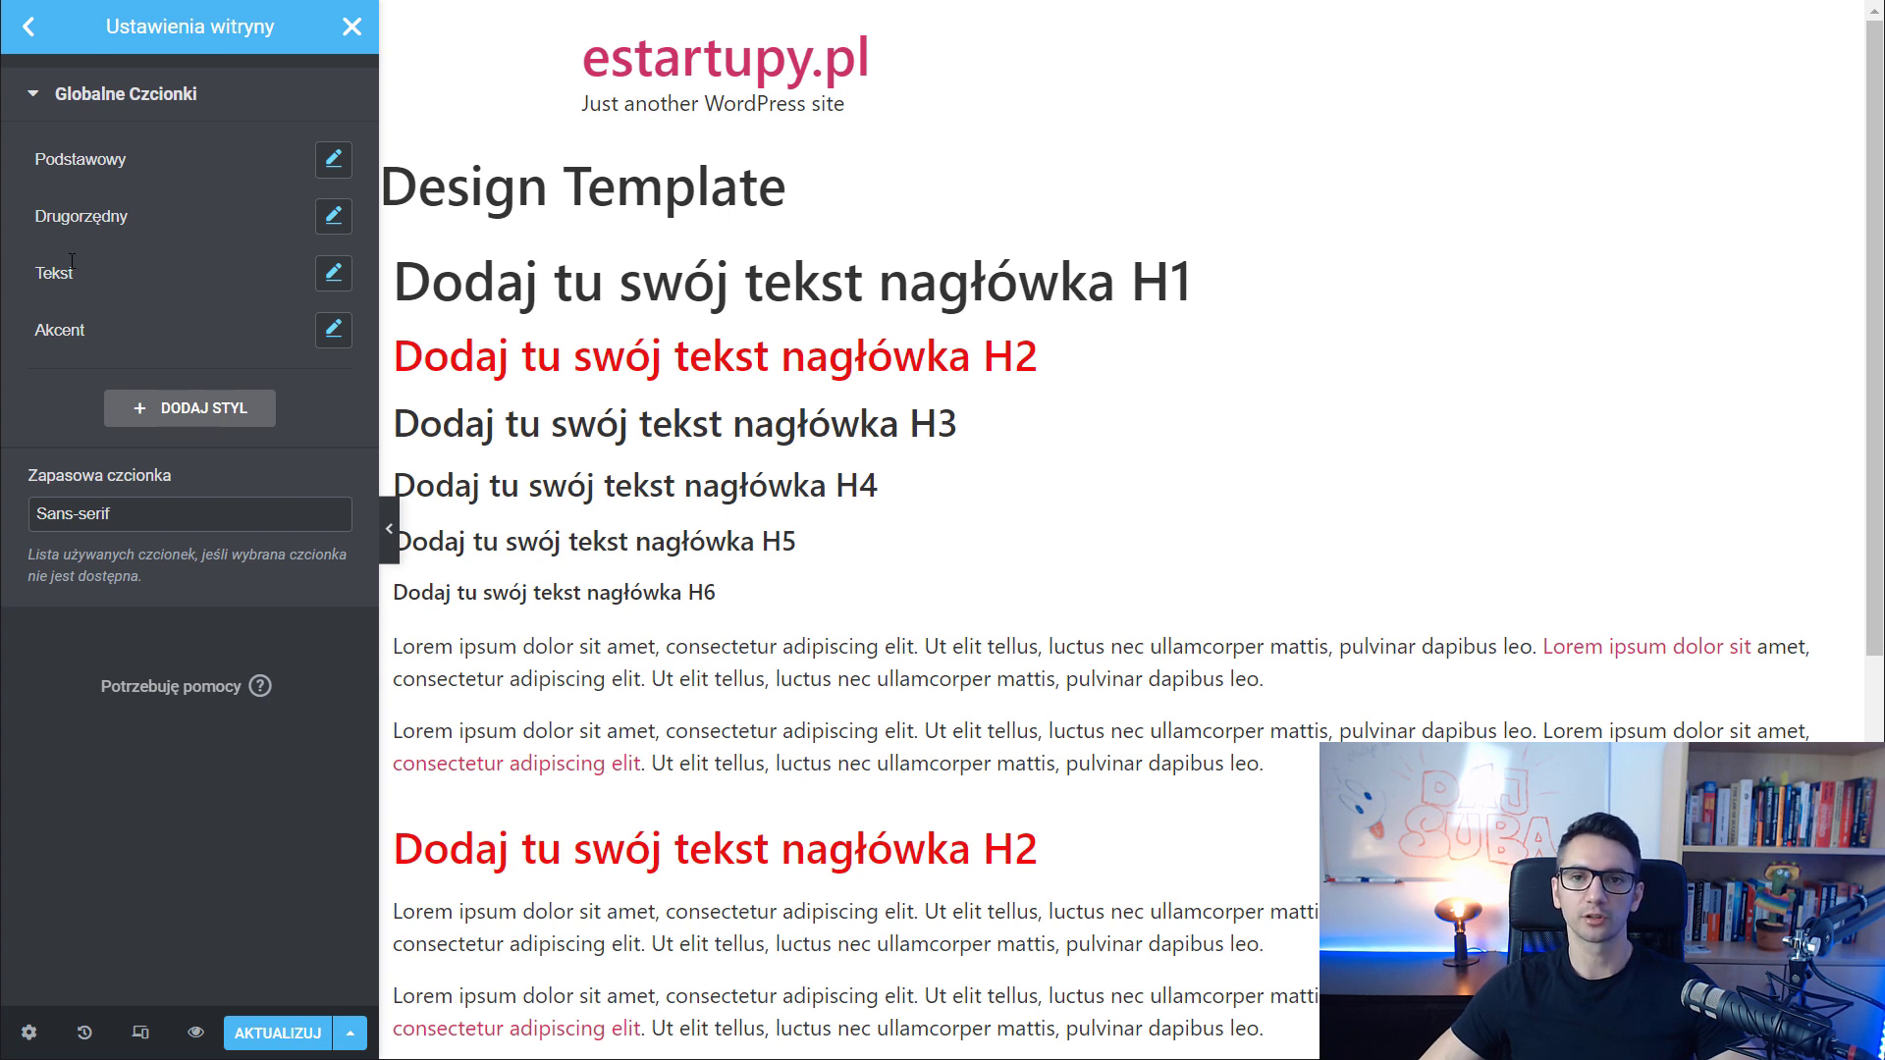
pyautogui.click(335, 165)
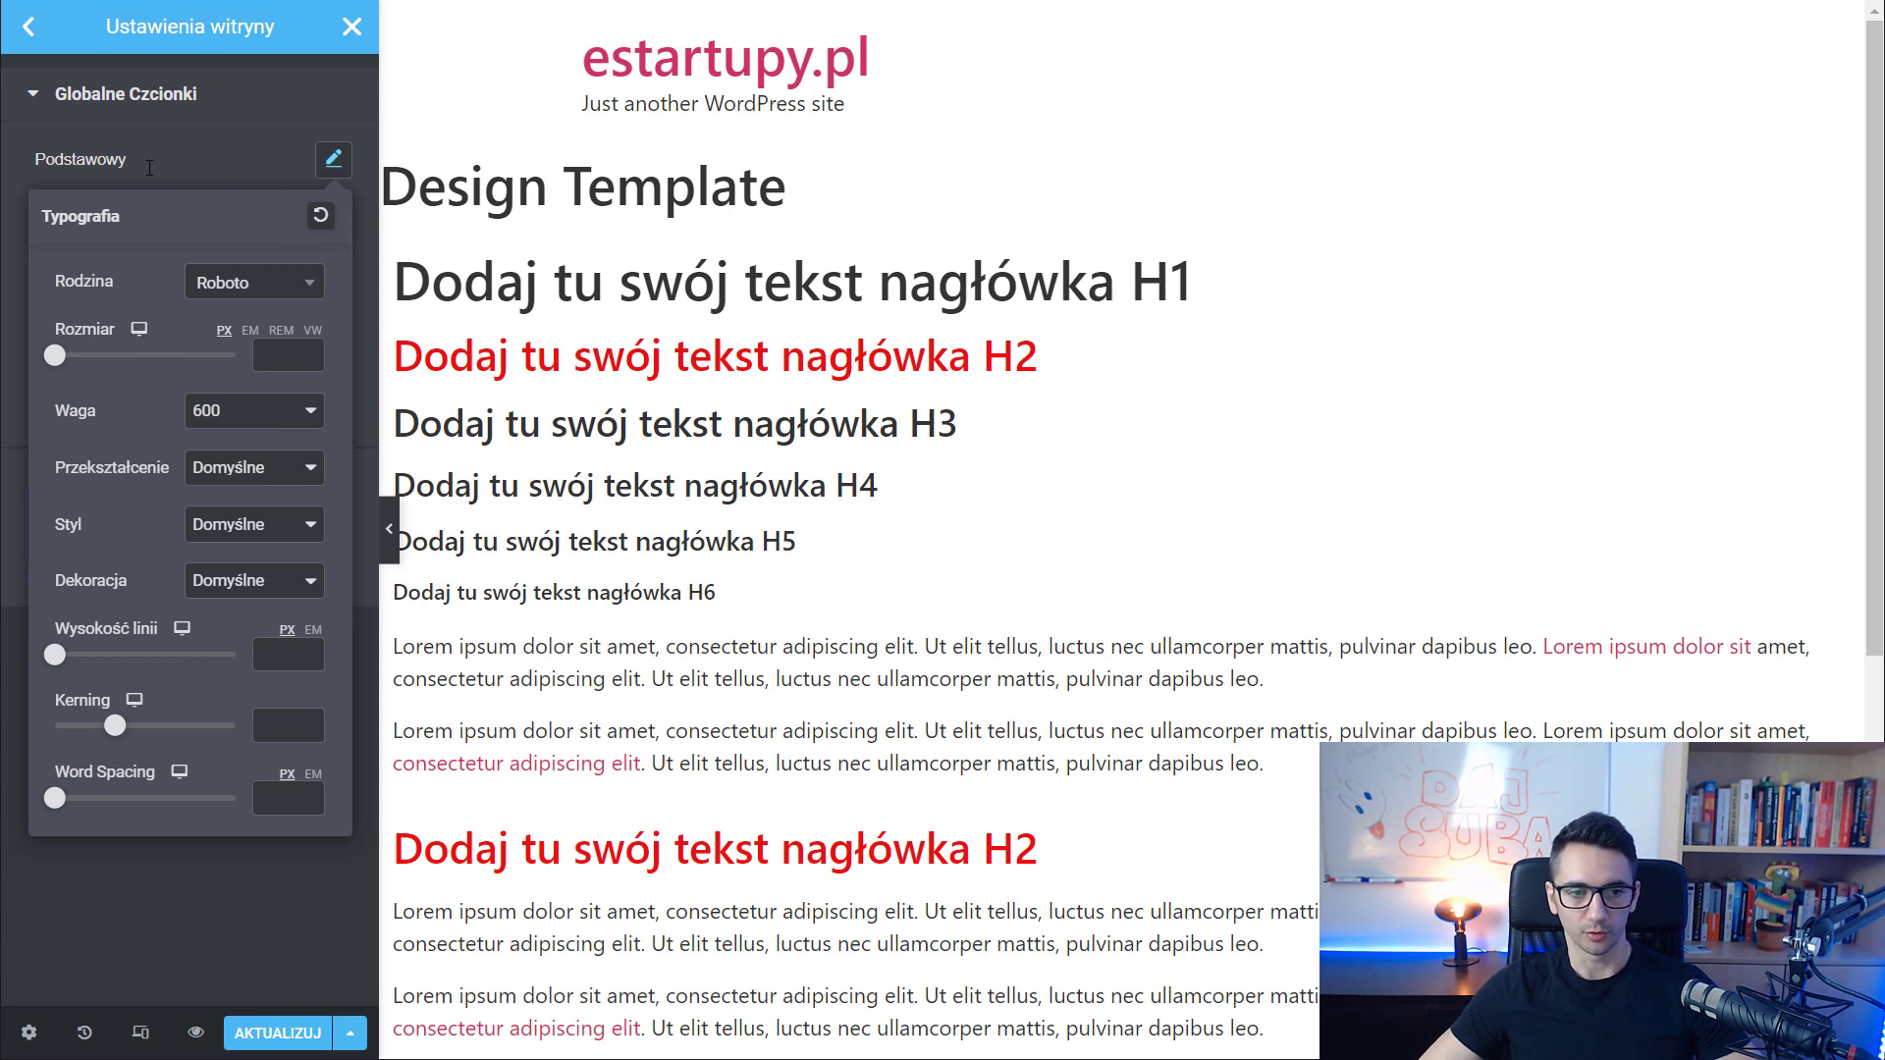
pyautogui.click(108, 165)
pyautogui.moveTo(119, 160); pyautogui.dragTo(46, 160)
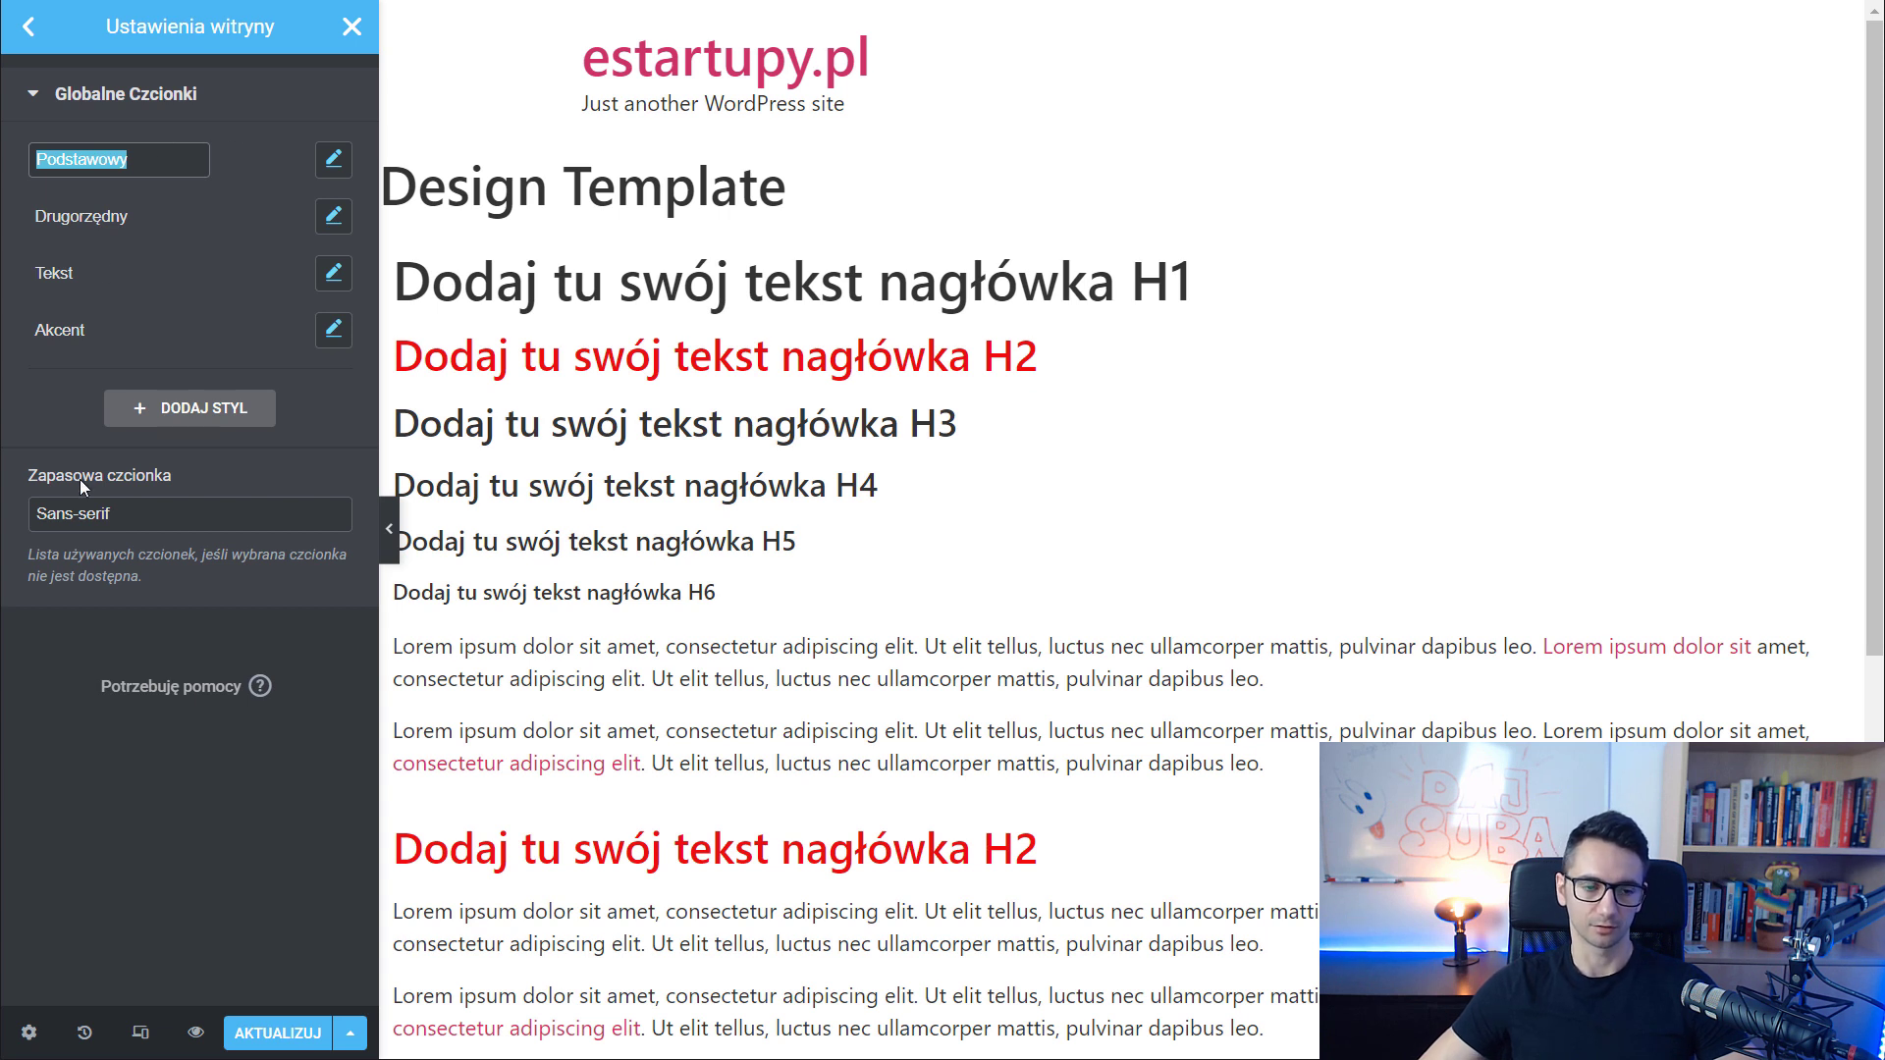
pyautogui.click(48, 390)
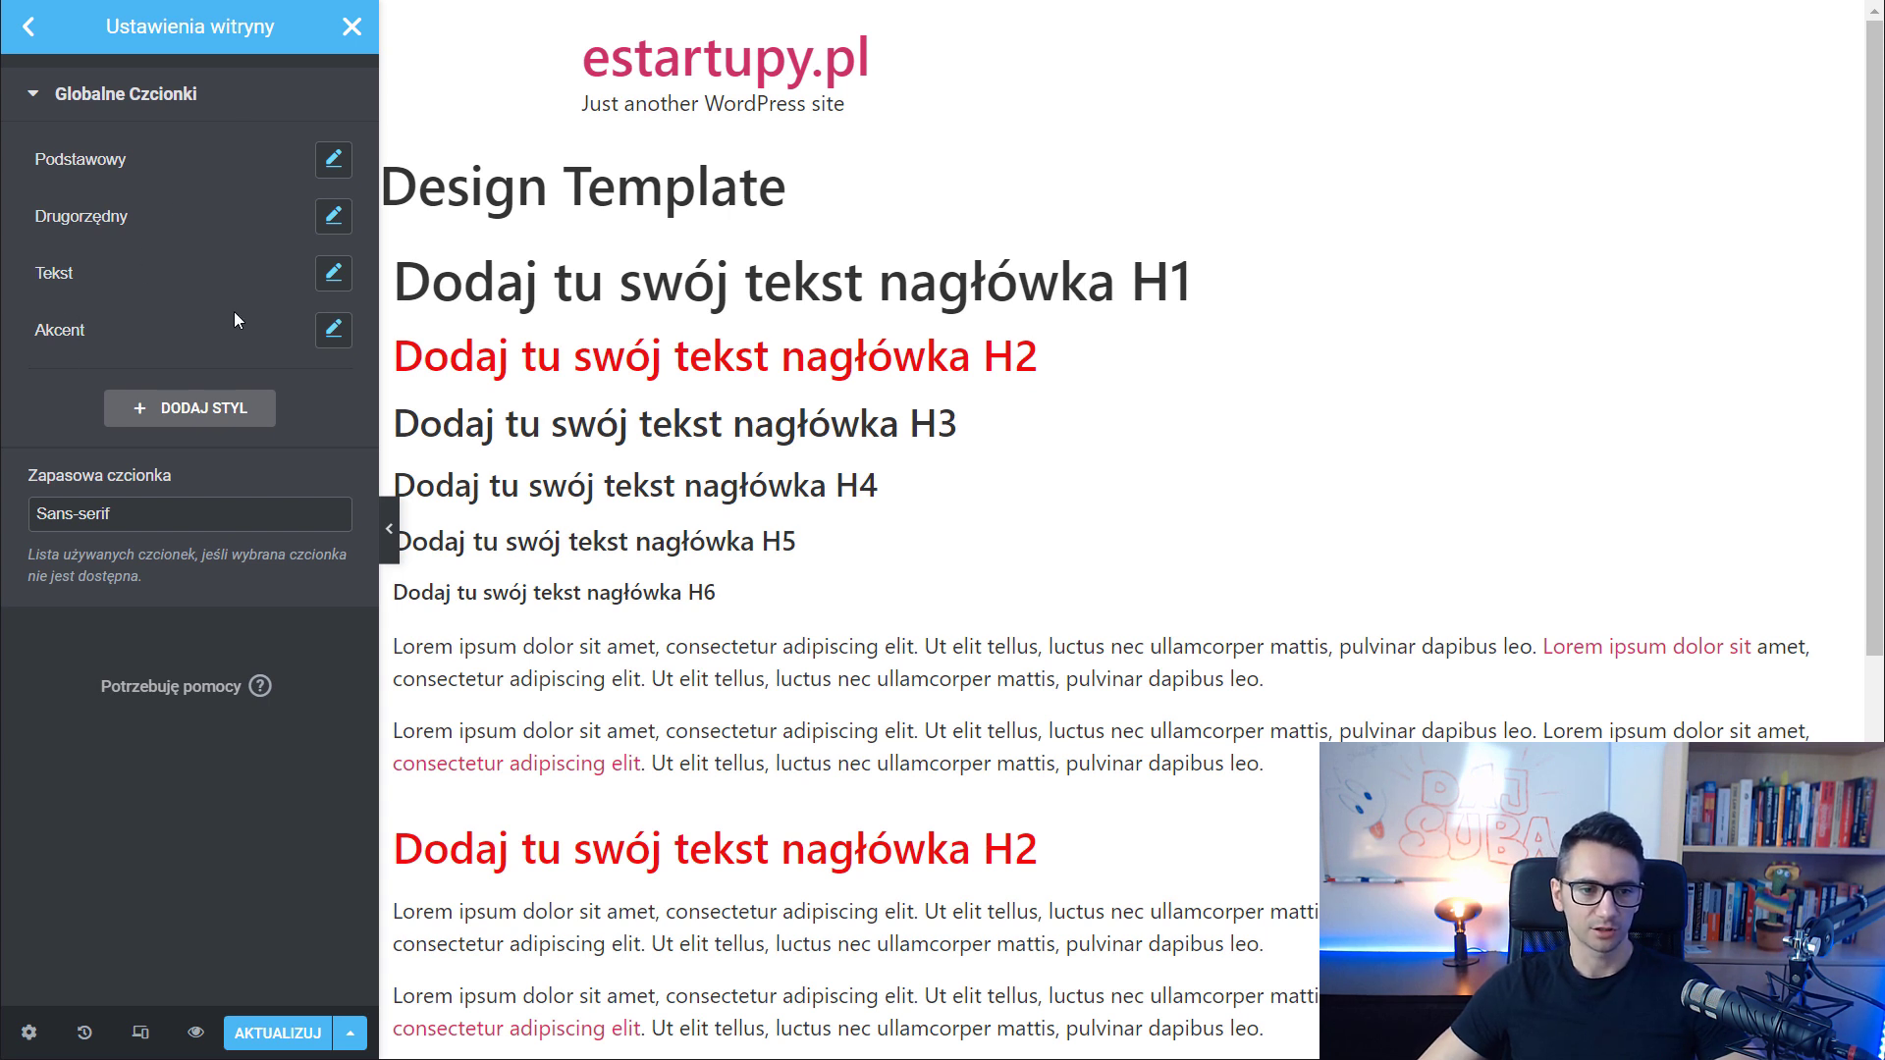
pyautogui.click(29, 30)
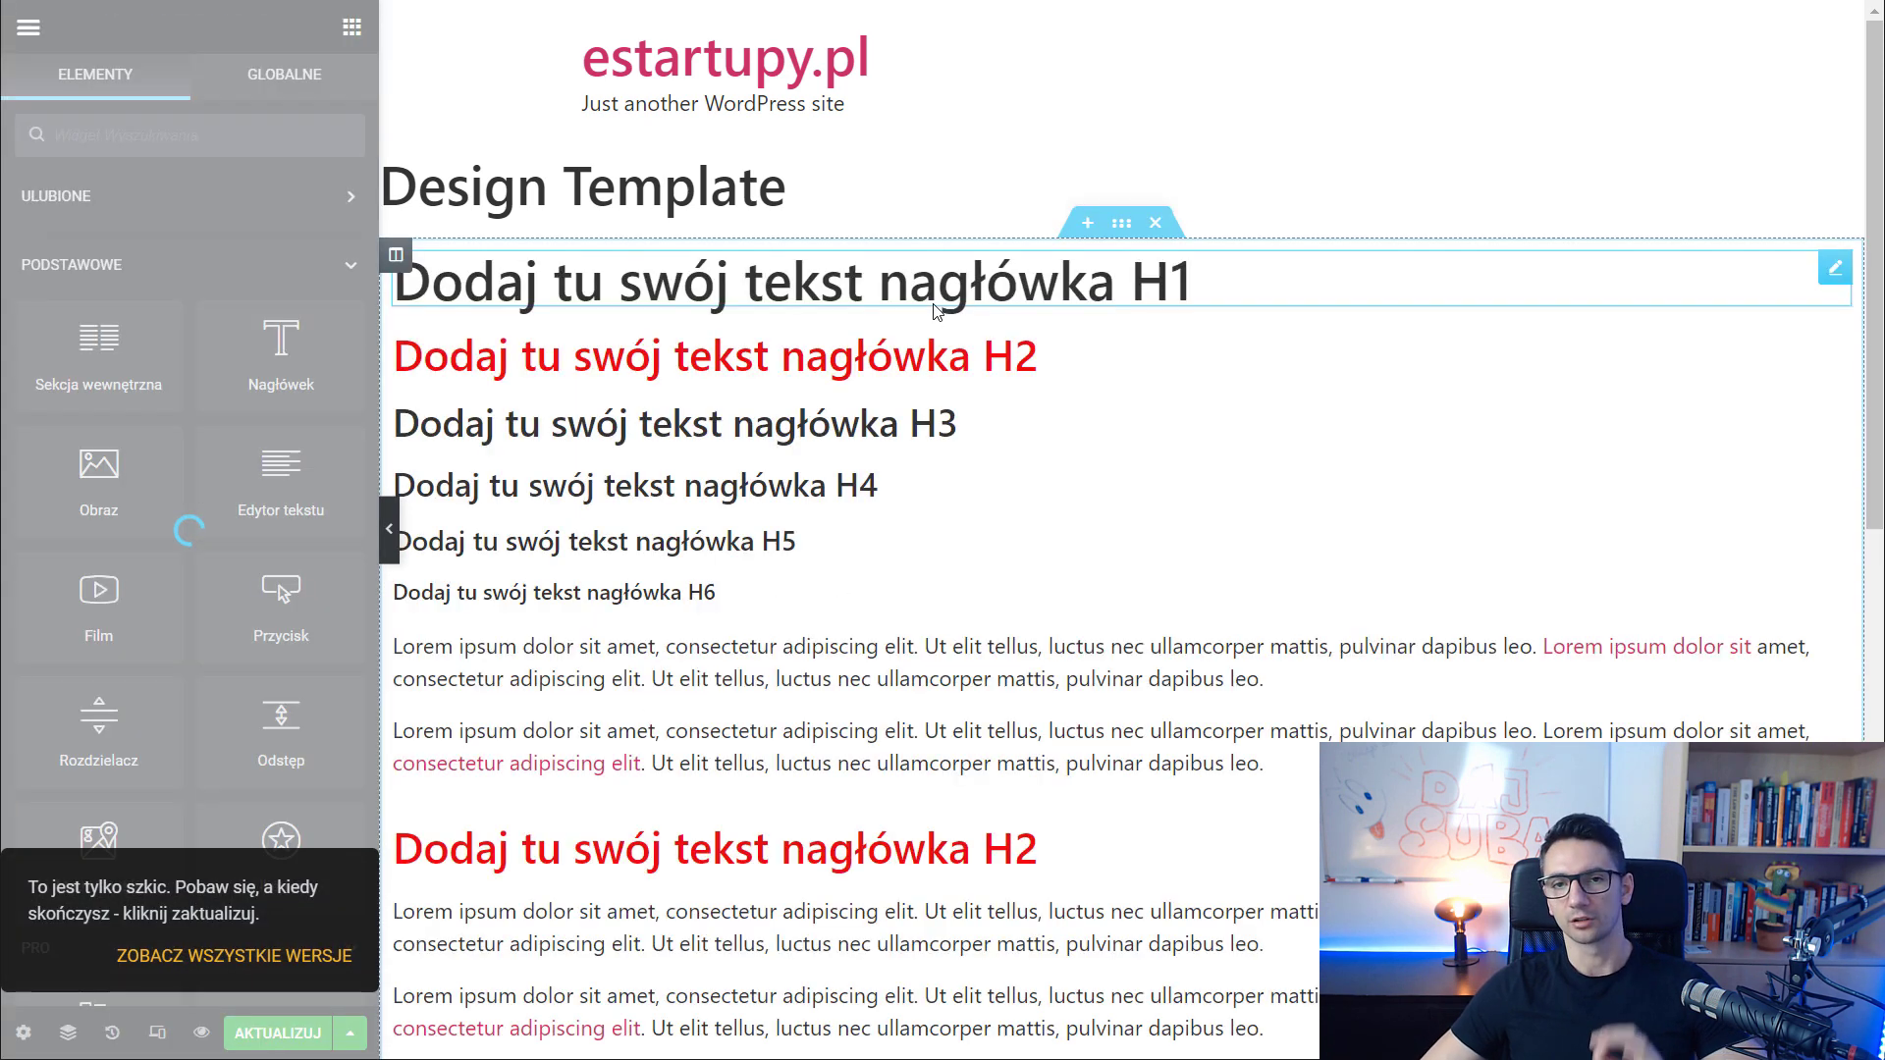
# Assign the global color LP Czerwony to the text of the lower H2 heading
pyautogui.click(928, 365)
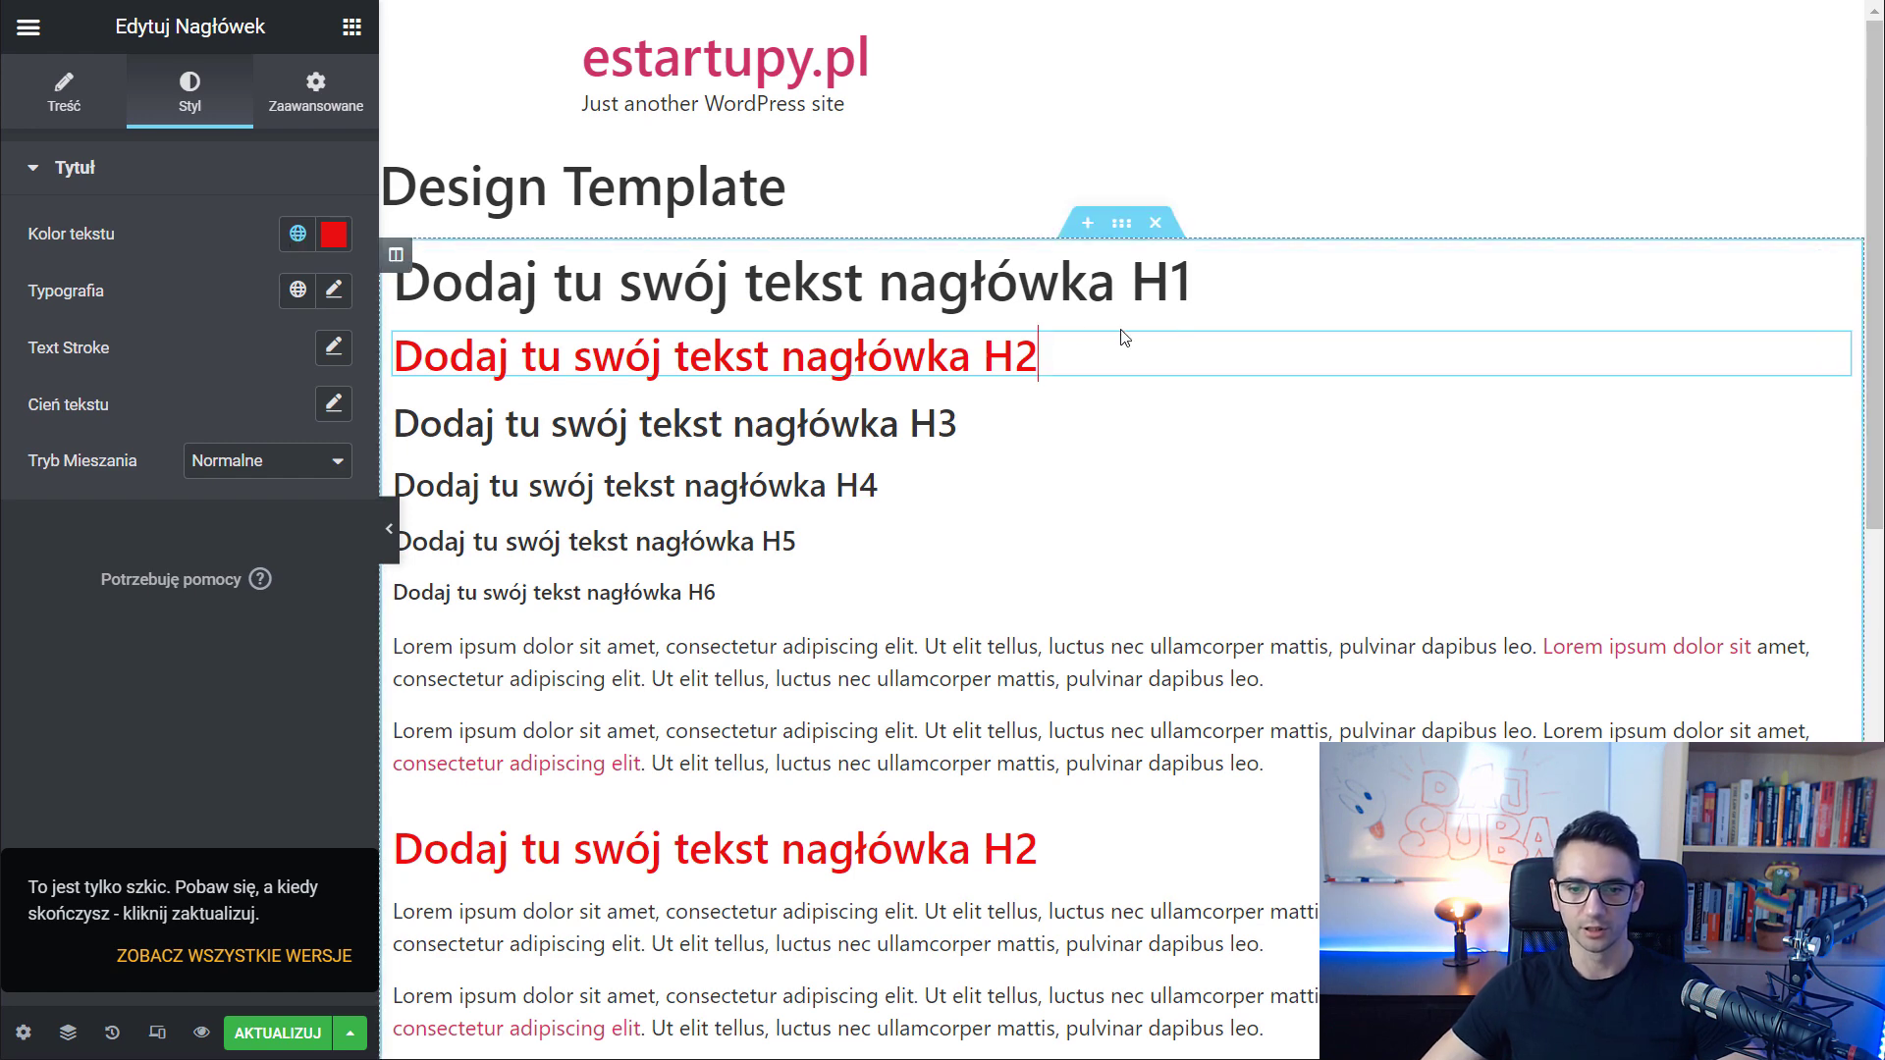
pyautogui.scroll(-2, 1077, 328)
pyautogui.click(1045, 601)
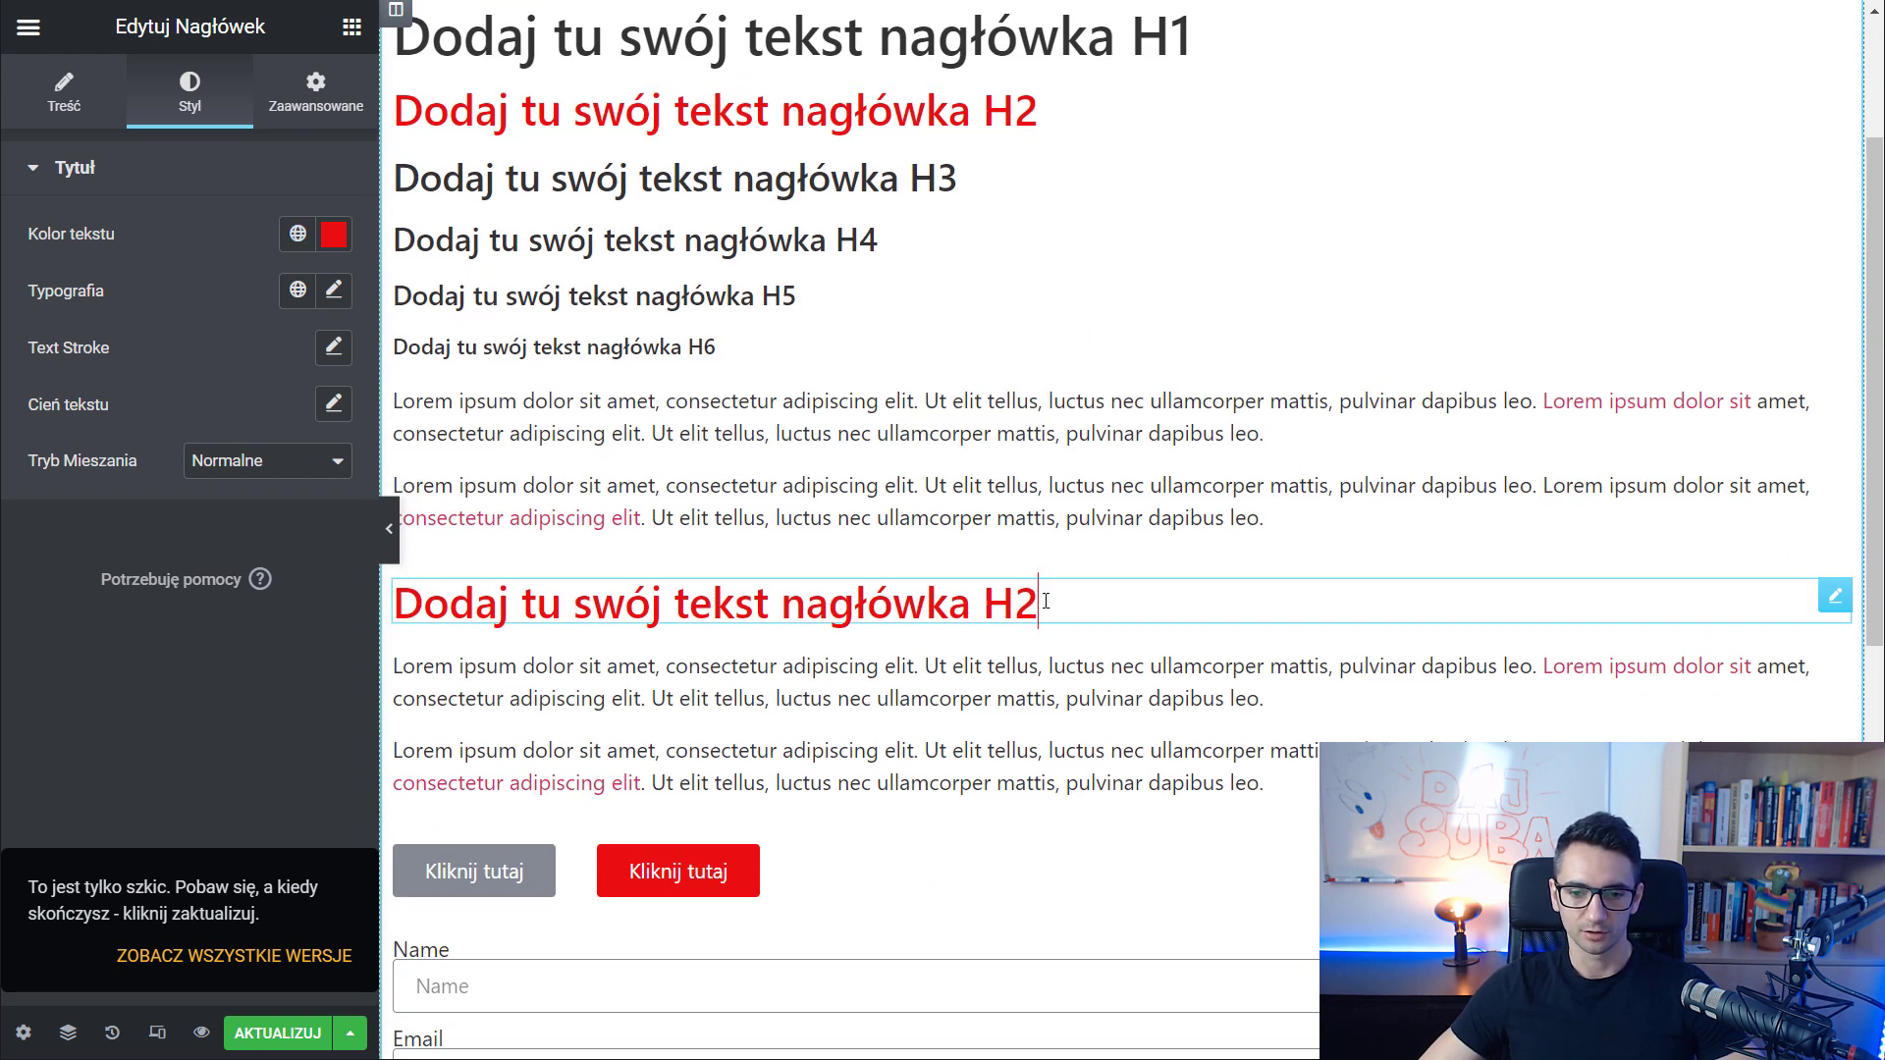
pyautogui.click(297, 233)
pyautogui.click(51, 559)
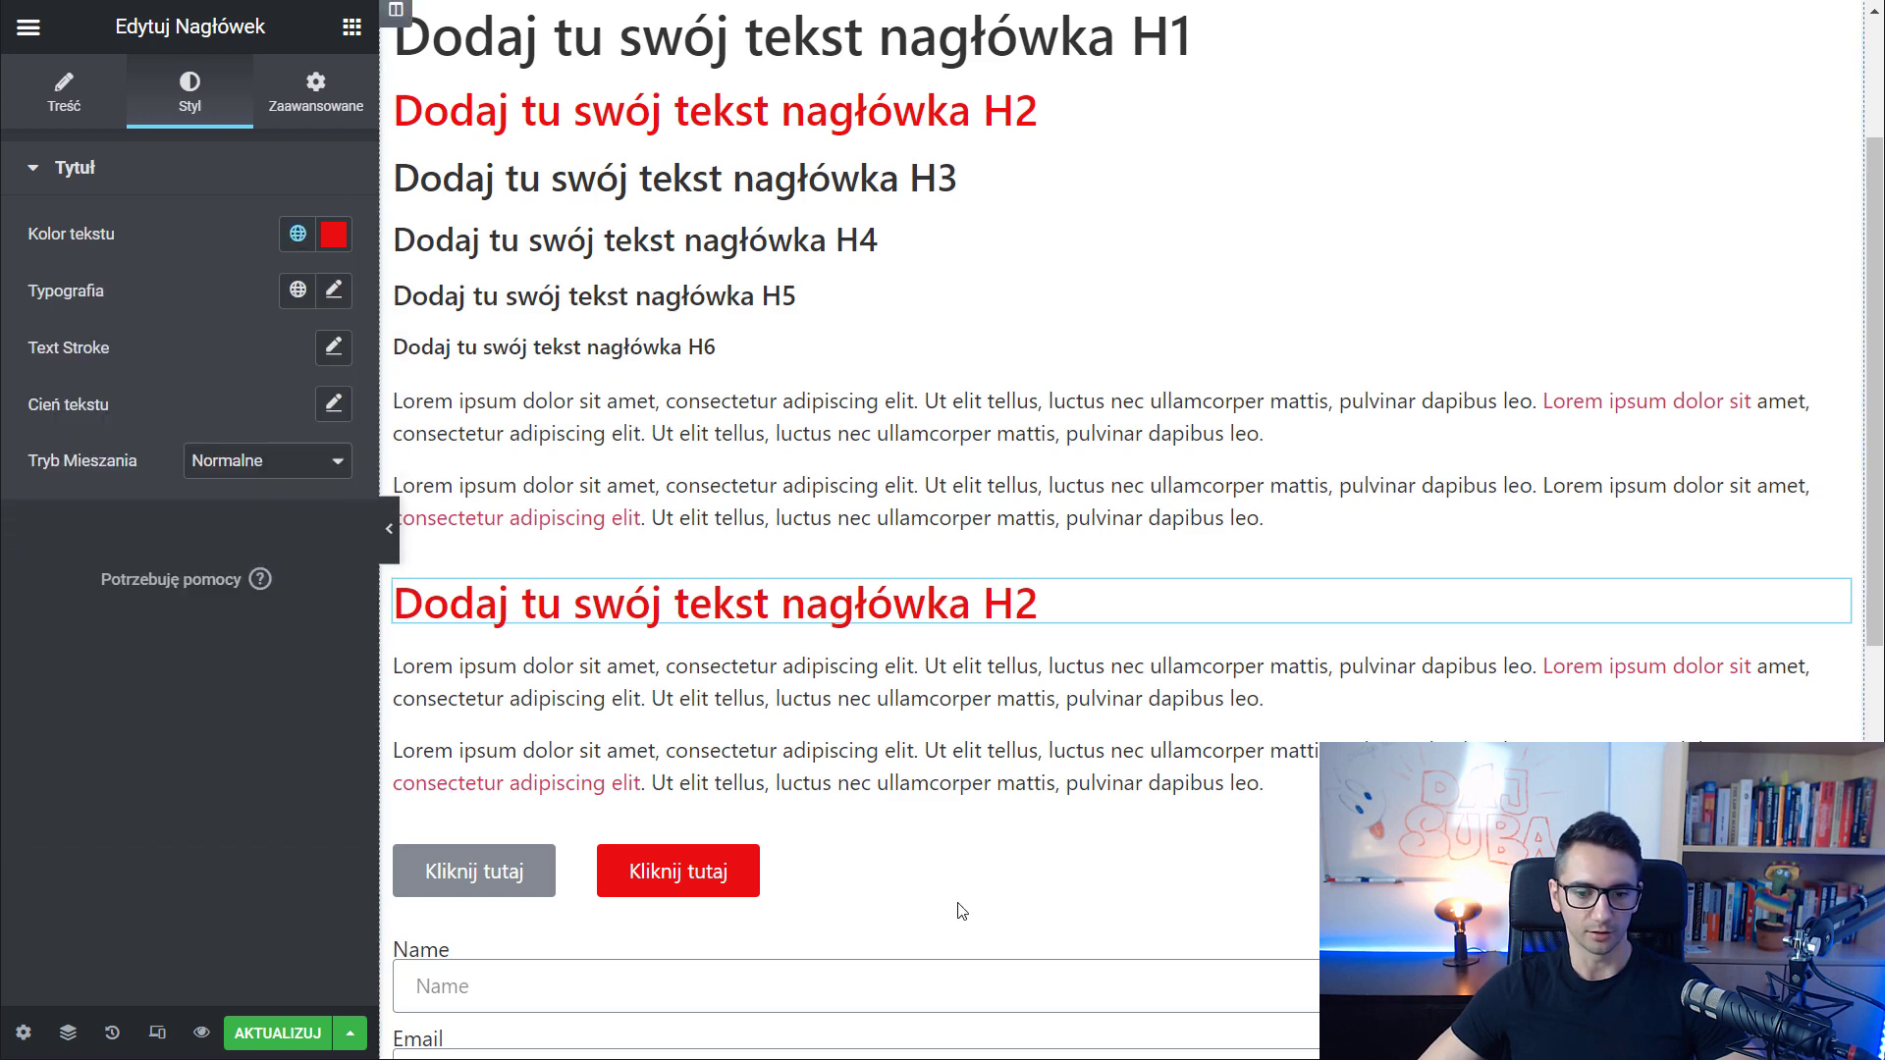
# Assign the global color LP Czerwony to the background of the red Kliknij tutaj button
pyautogui.click(743, 868)
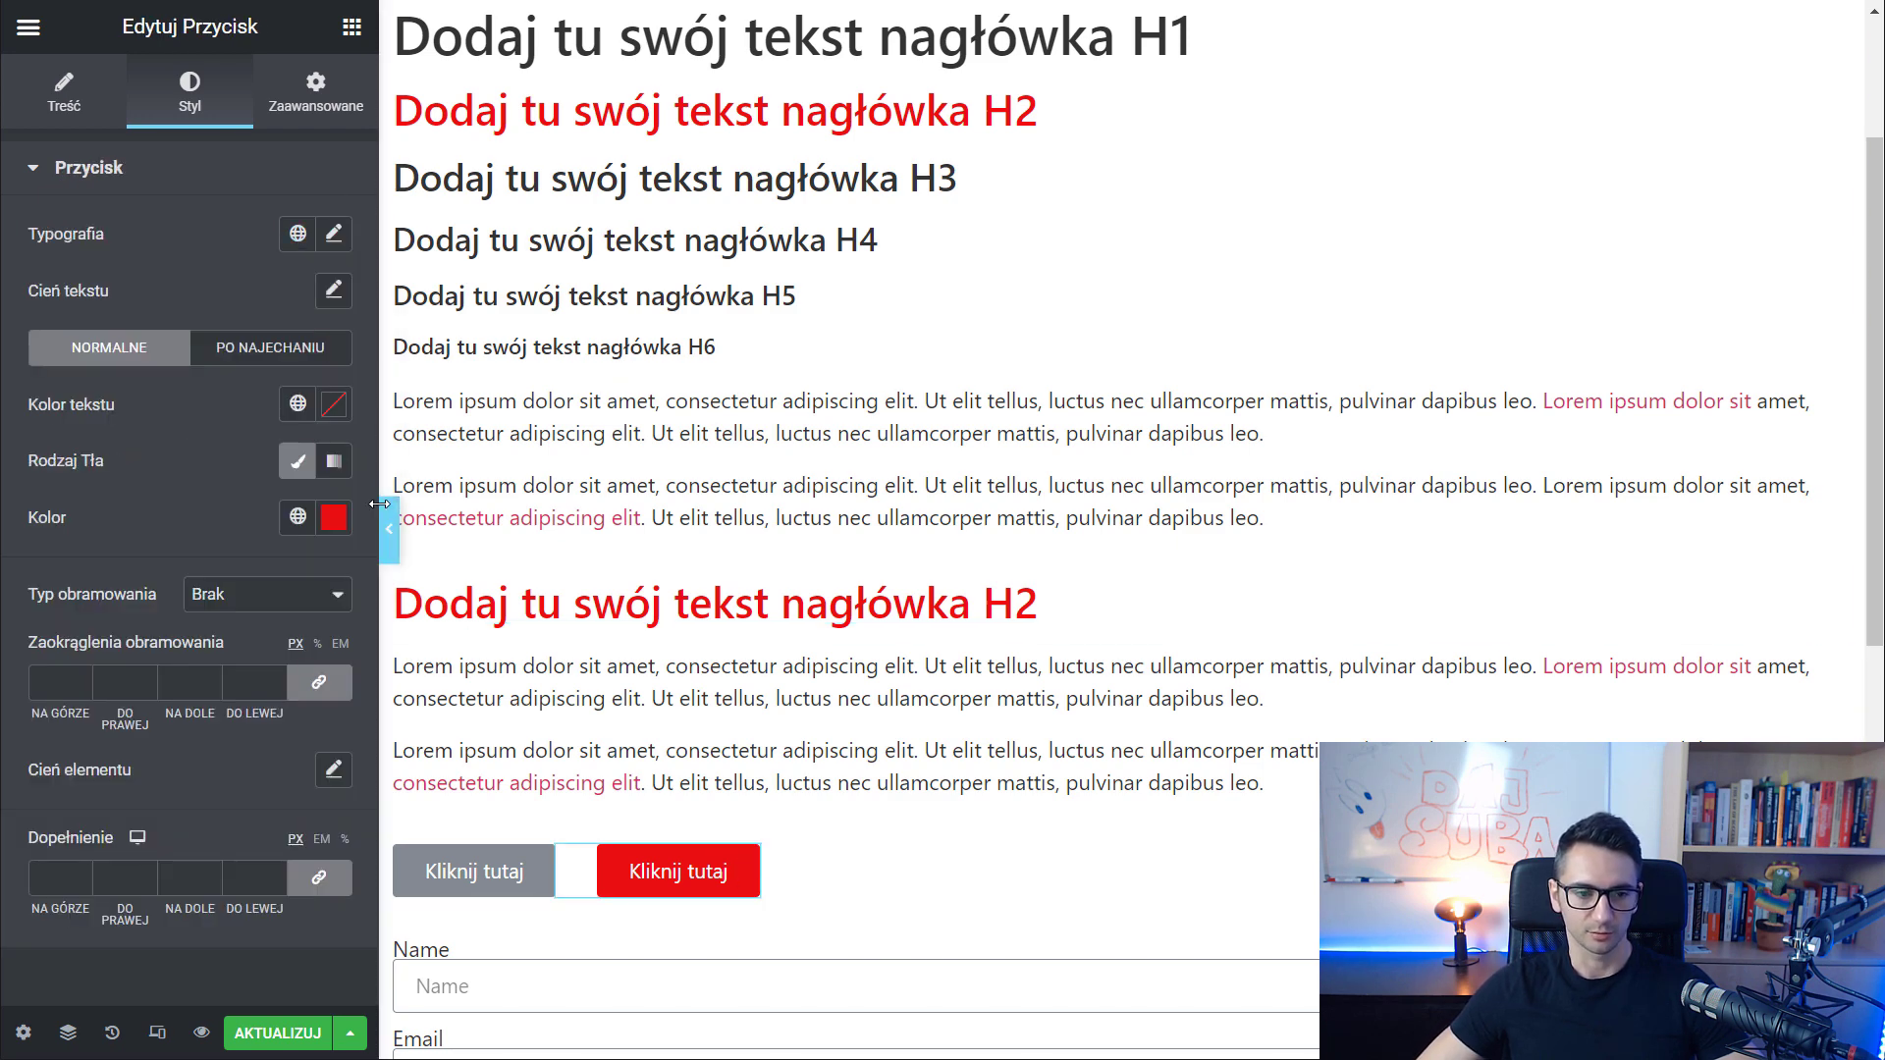
pyautogui.click(298, 516)
pyautogui.click(94, 831)
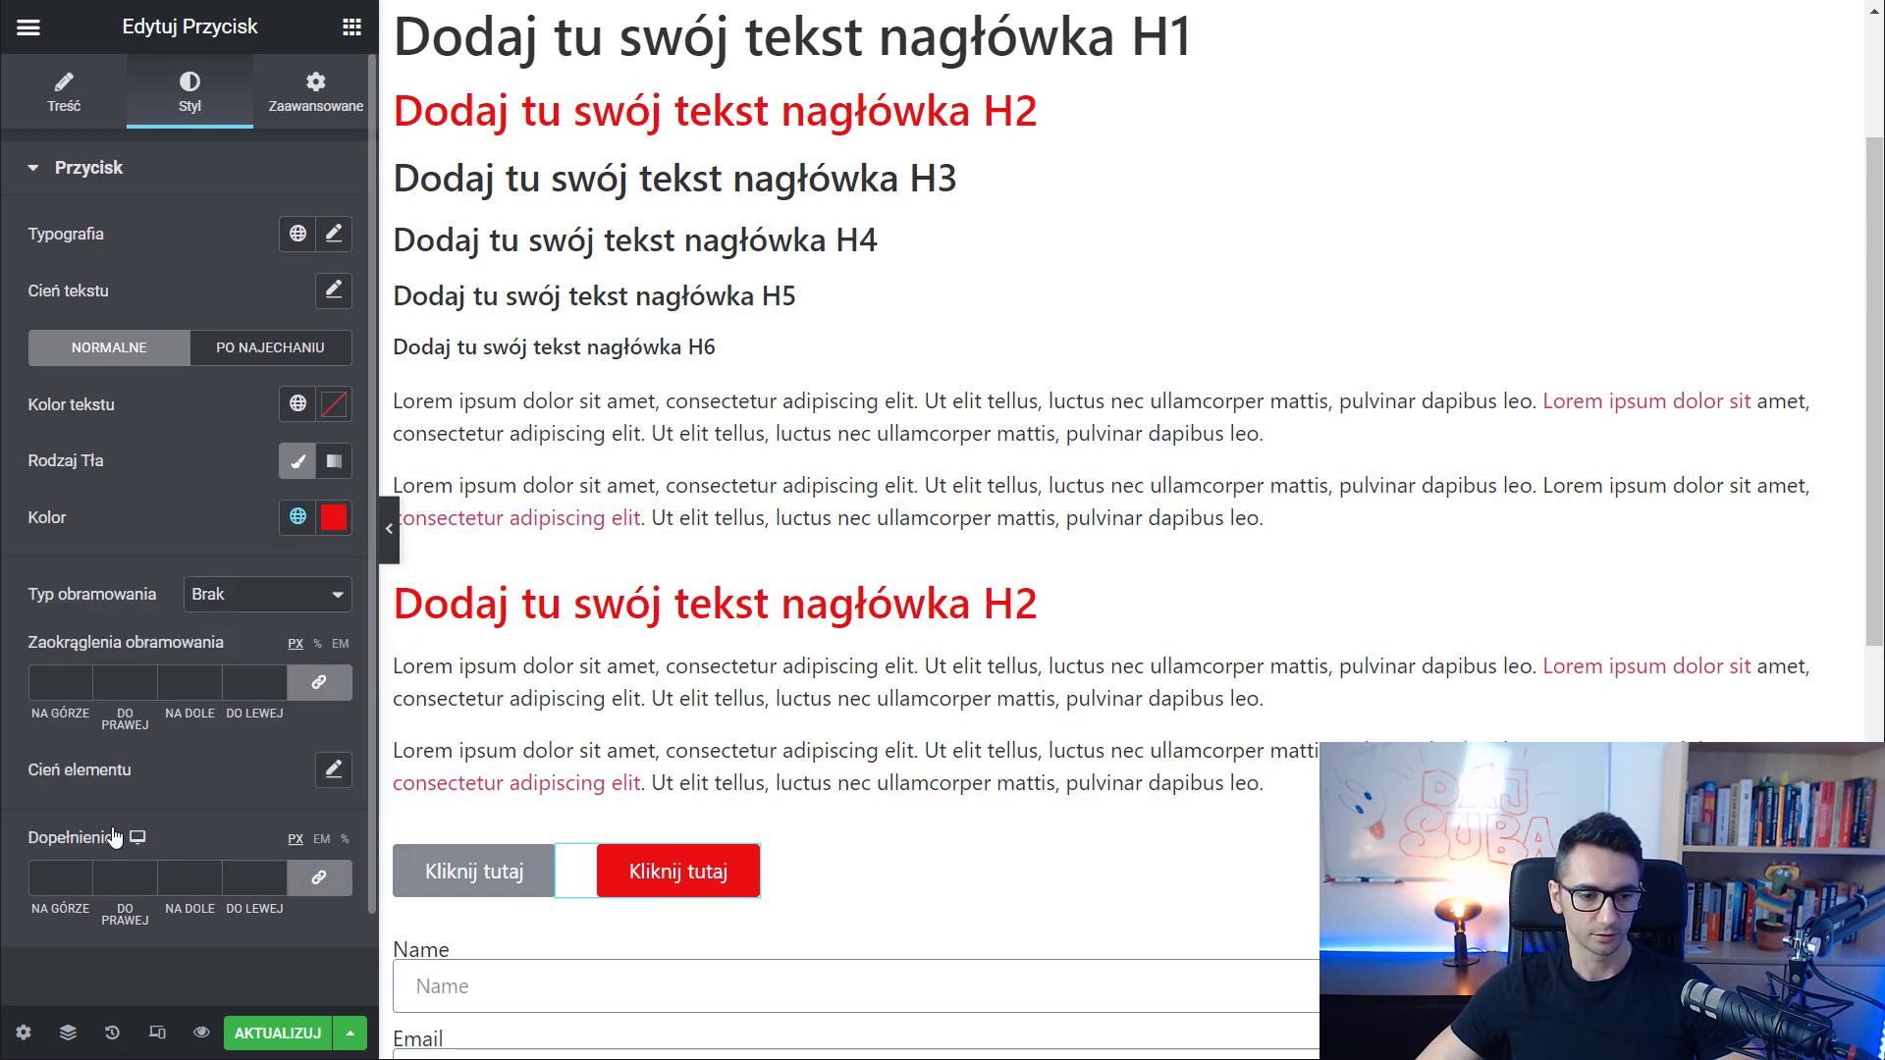
# Assign the global color LP Czerwony to the background of the contact form's Next & Submit button
pyautogui.scroll(-5, 987, 475)
pyautogui.scroll(-3, 943, 530)
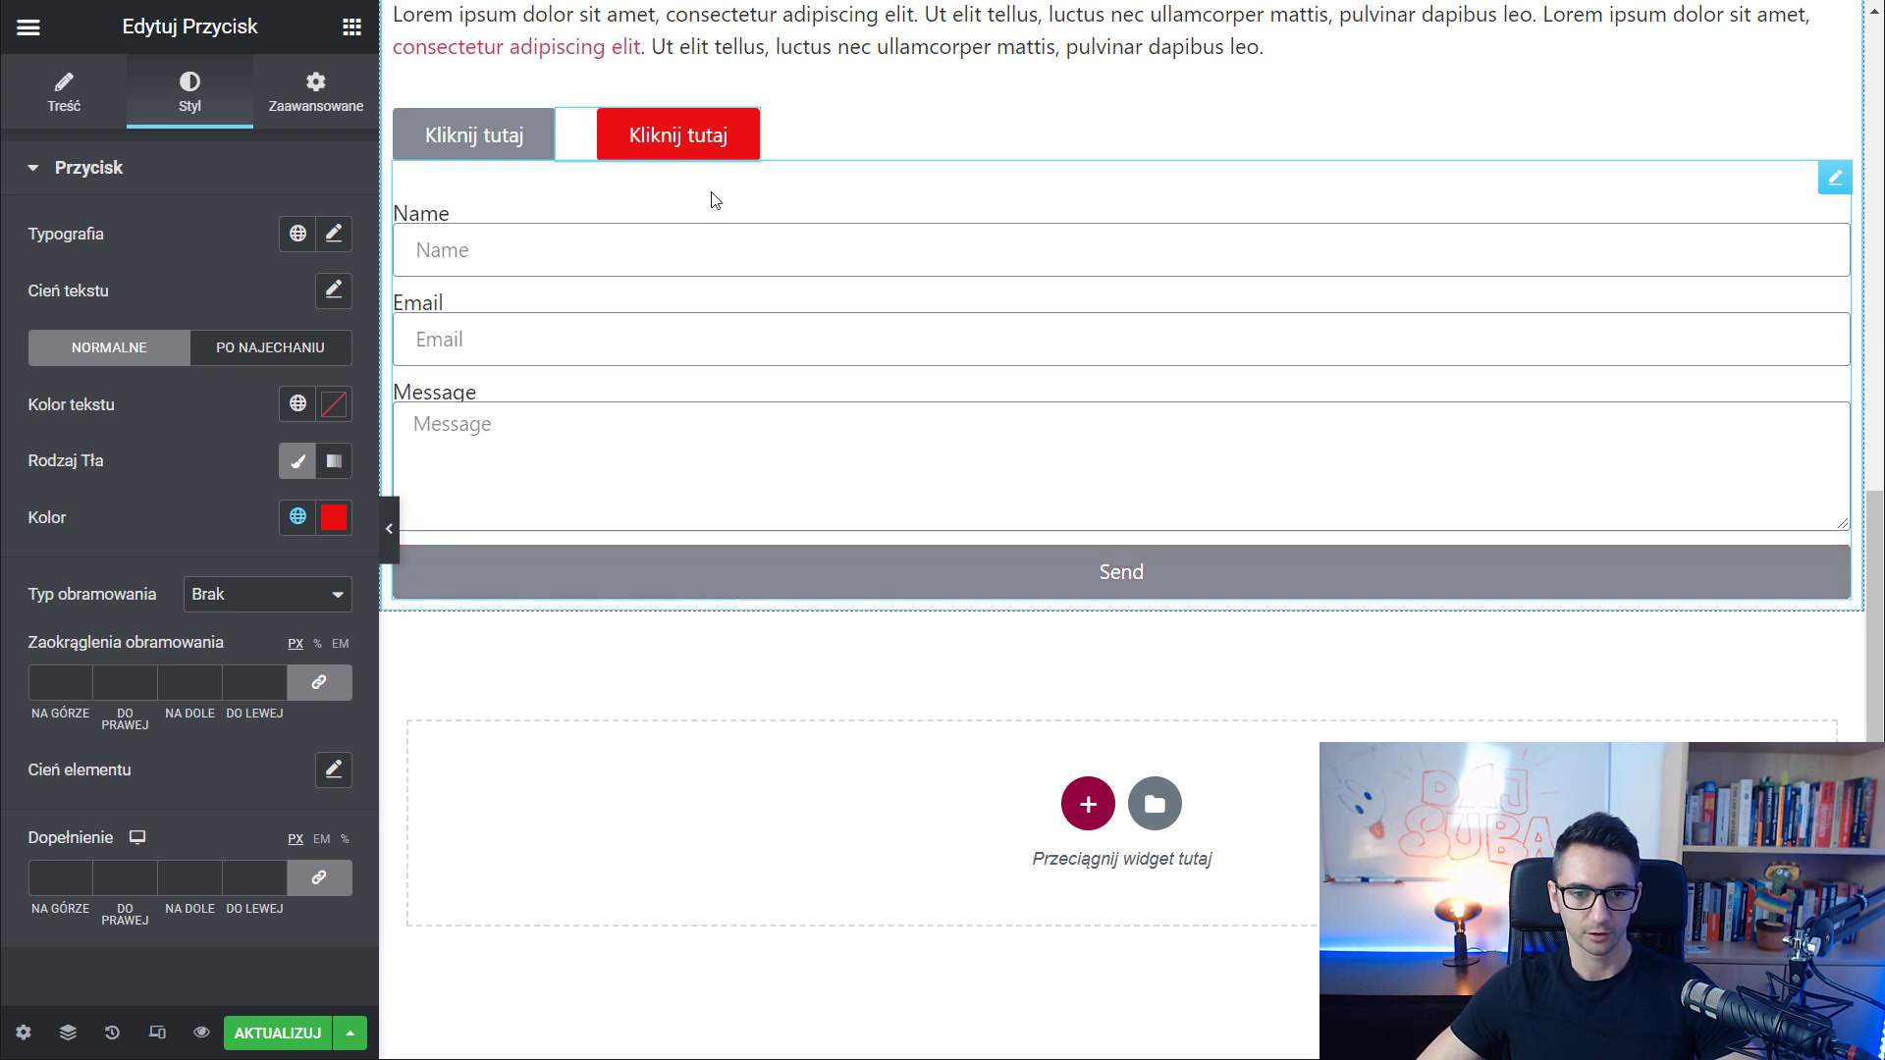
pyautogui.click(1835, 178)
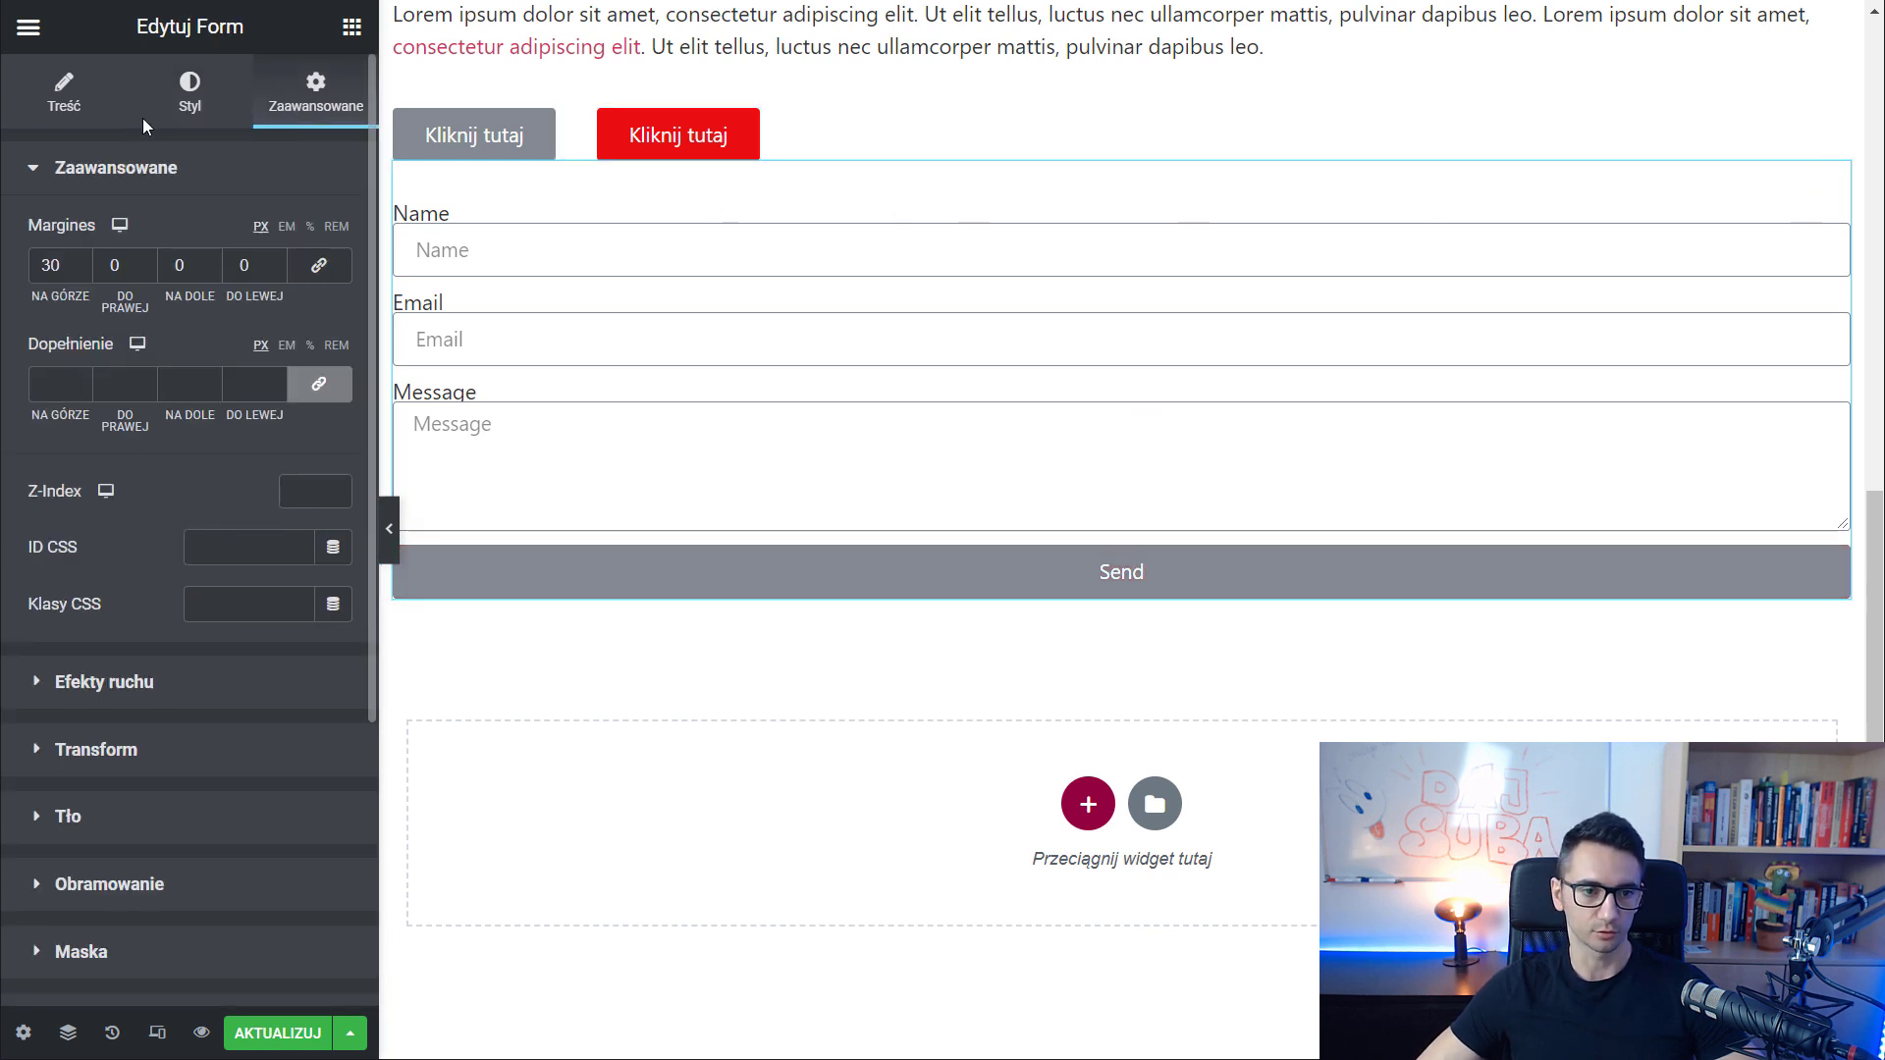
pyautogui.click(214, 91)
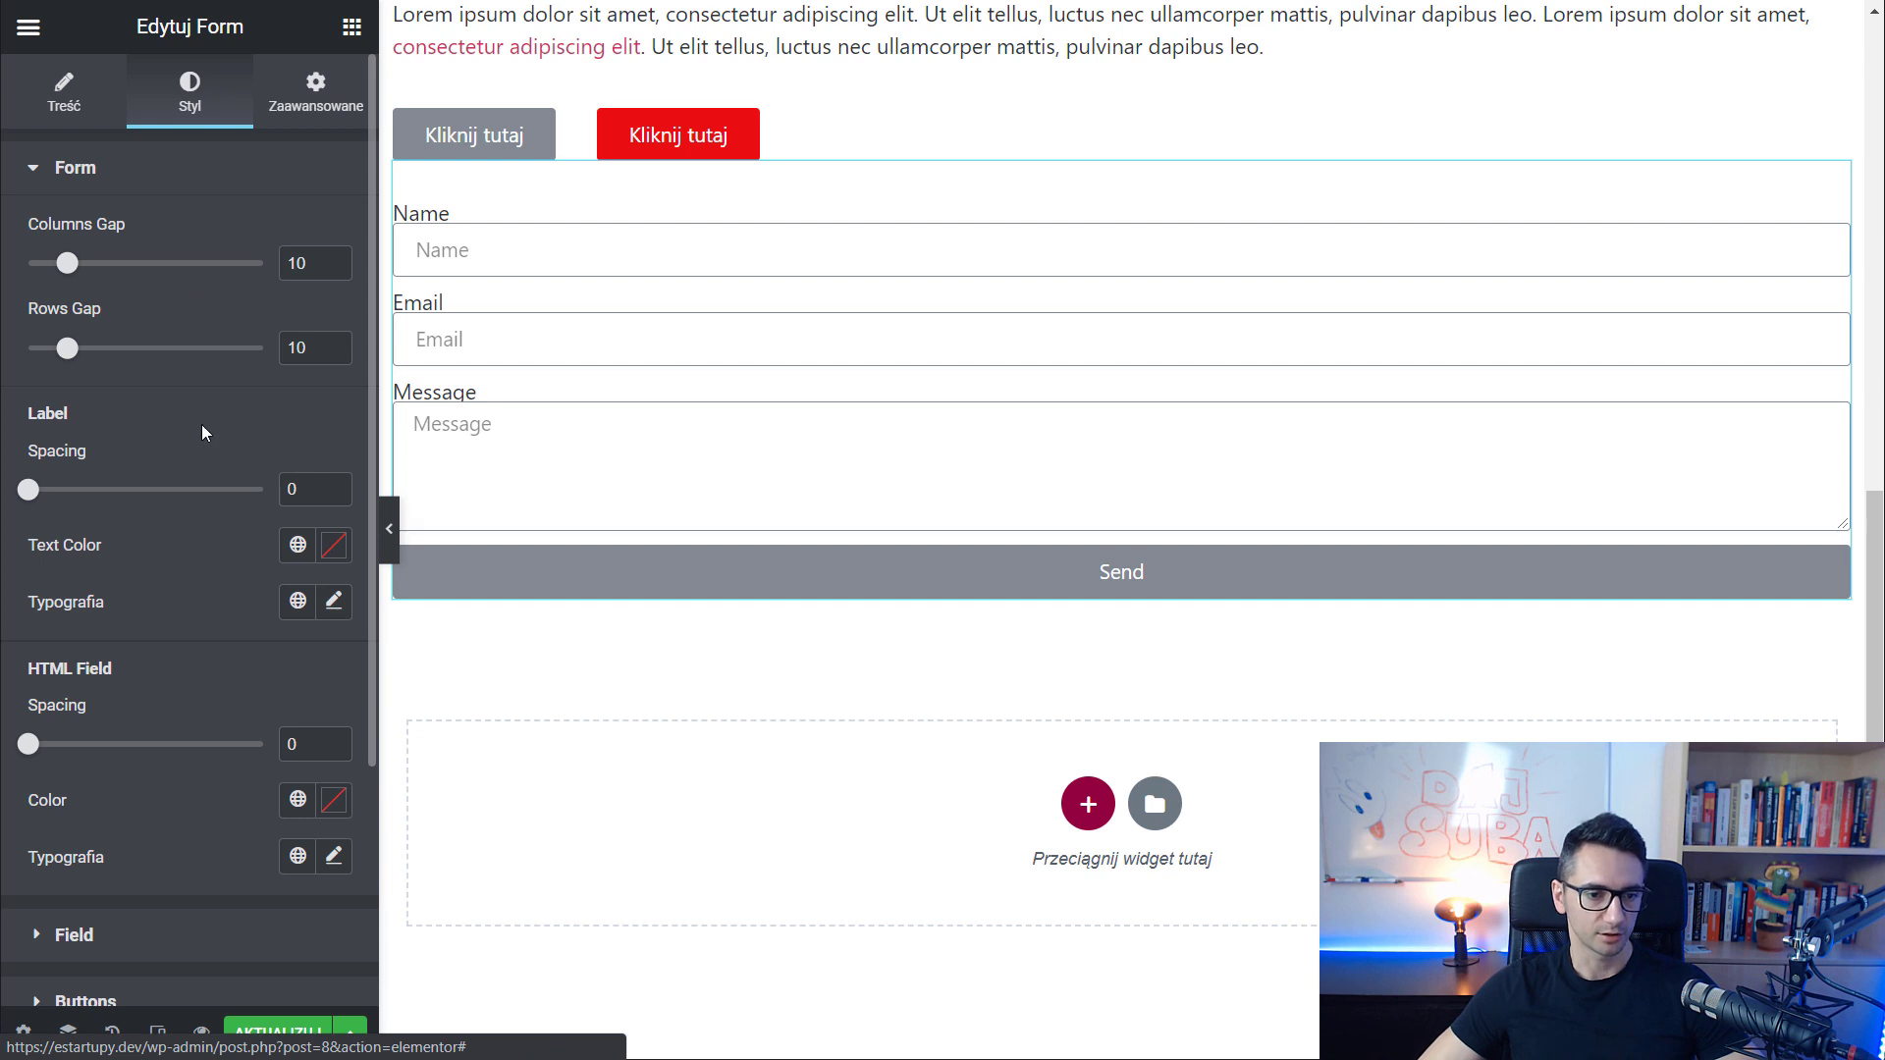
pyautogui.scroll(-3, 206, 437)
pyautogui.click(84, 688)
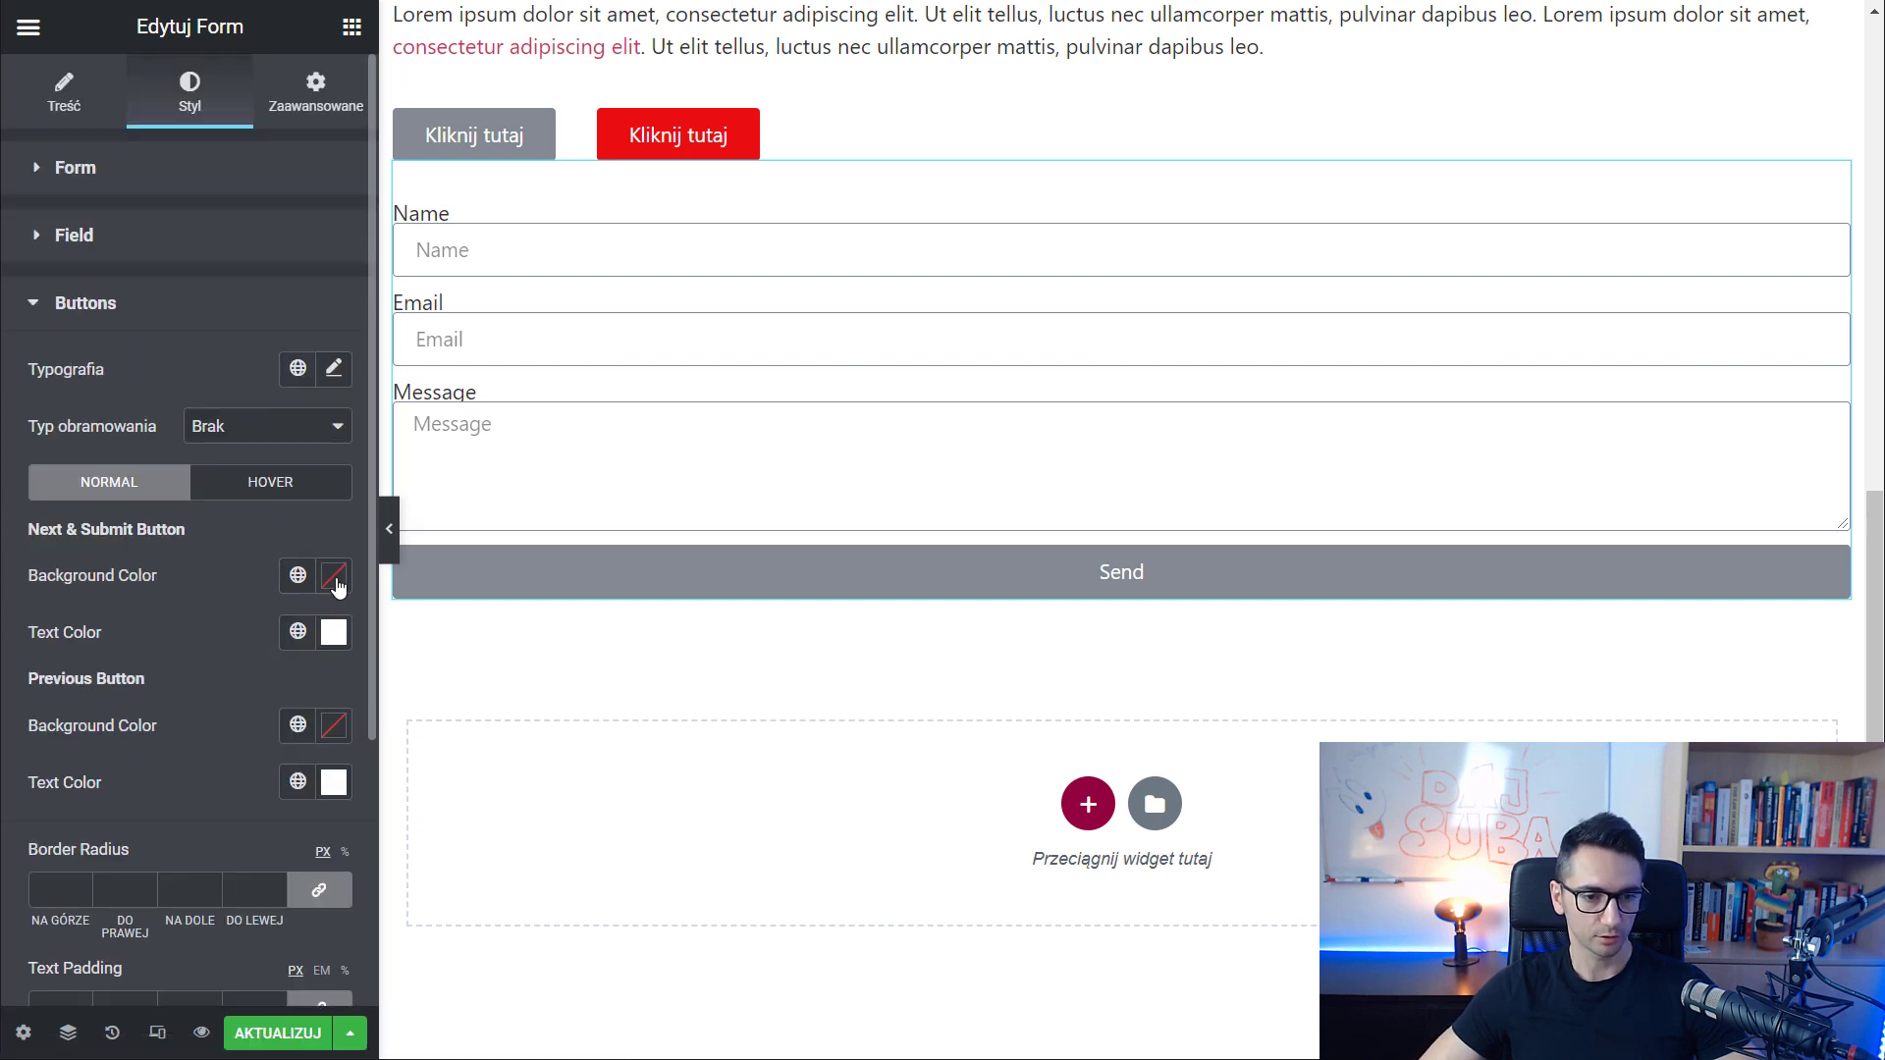
pyautogui.click(298, 575)
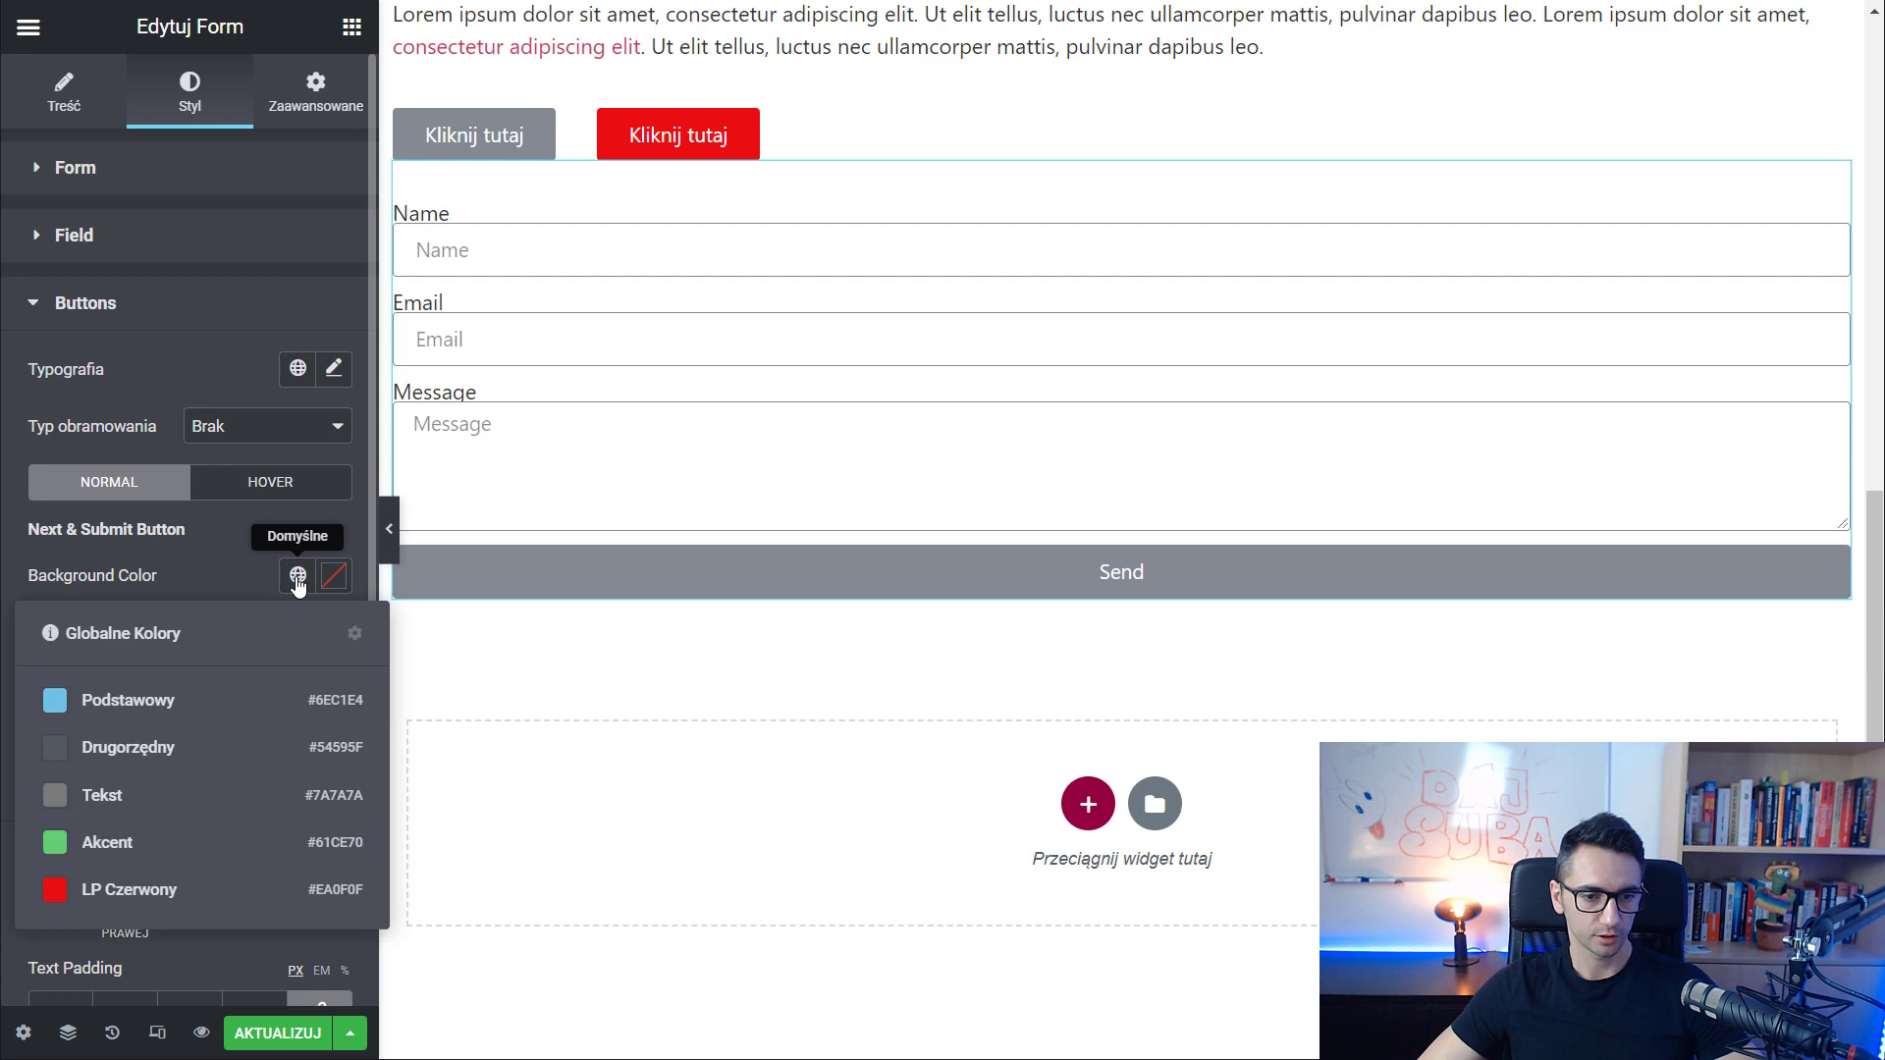
pyautogui.click(108, 889)
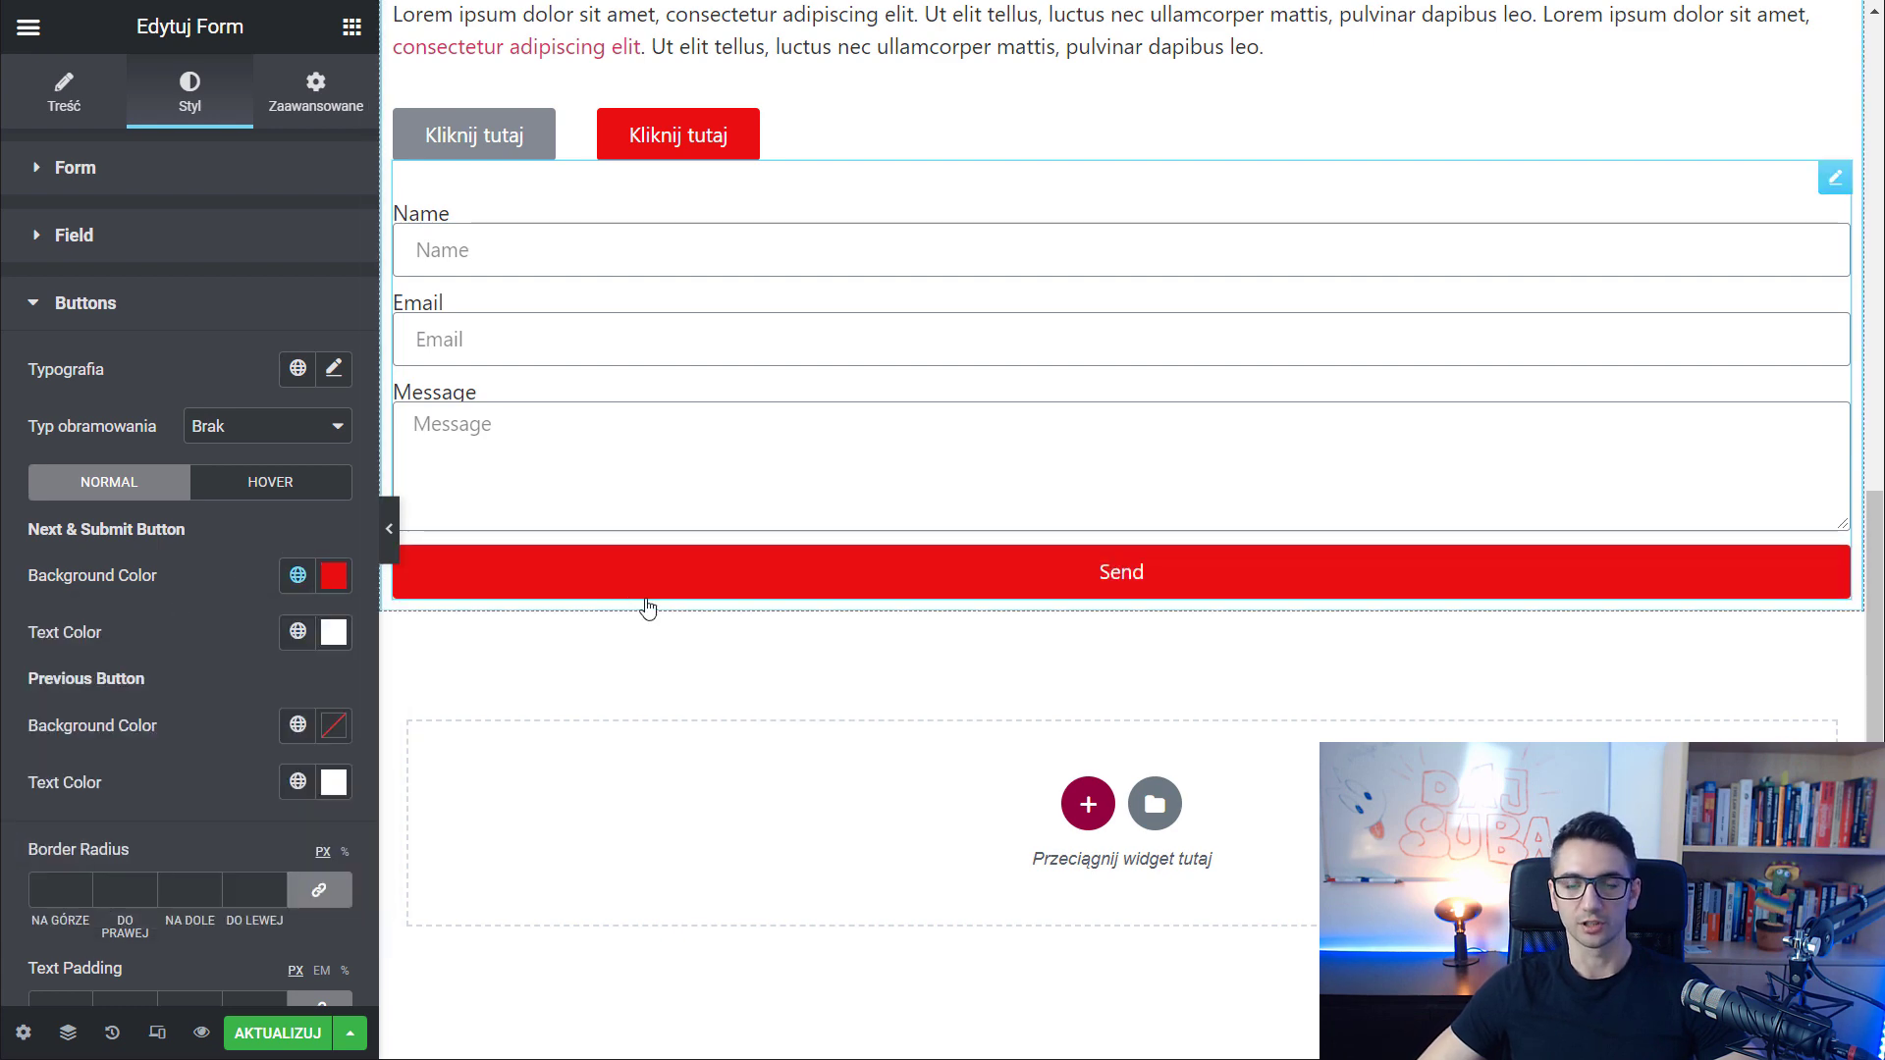
# Review the color of the H2 headings, the buttons and the form's Send button across the page
pyautogui.scroll(15, 1016, 756)
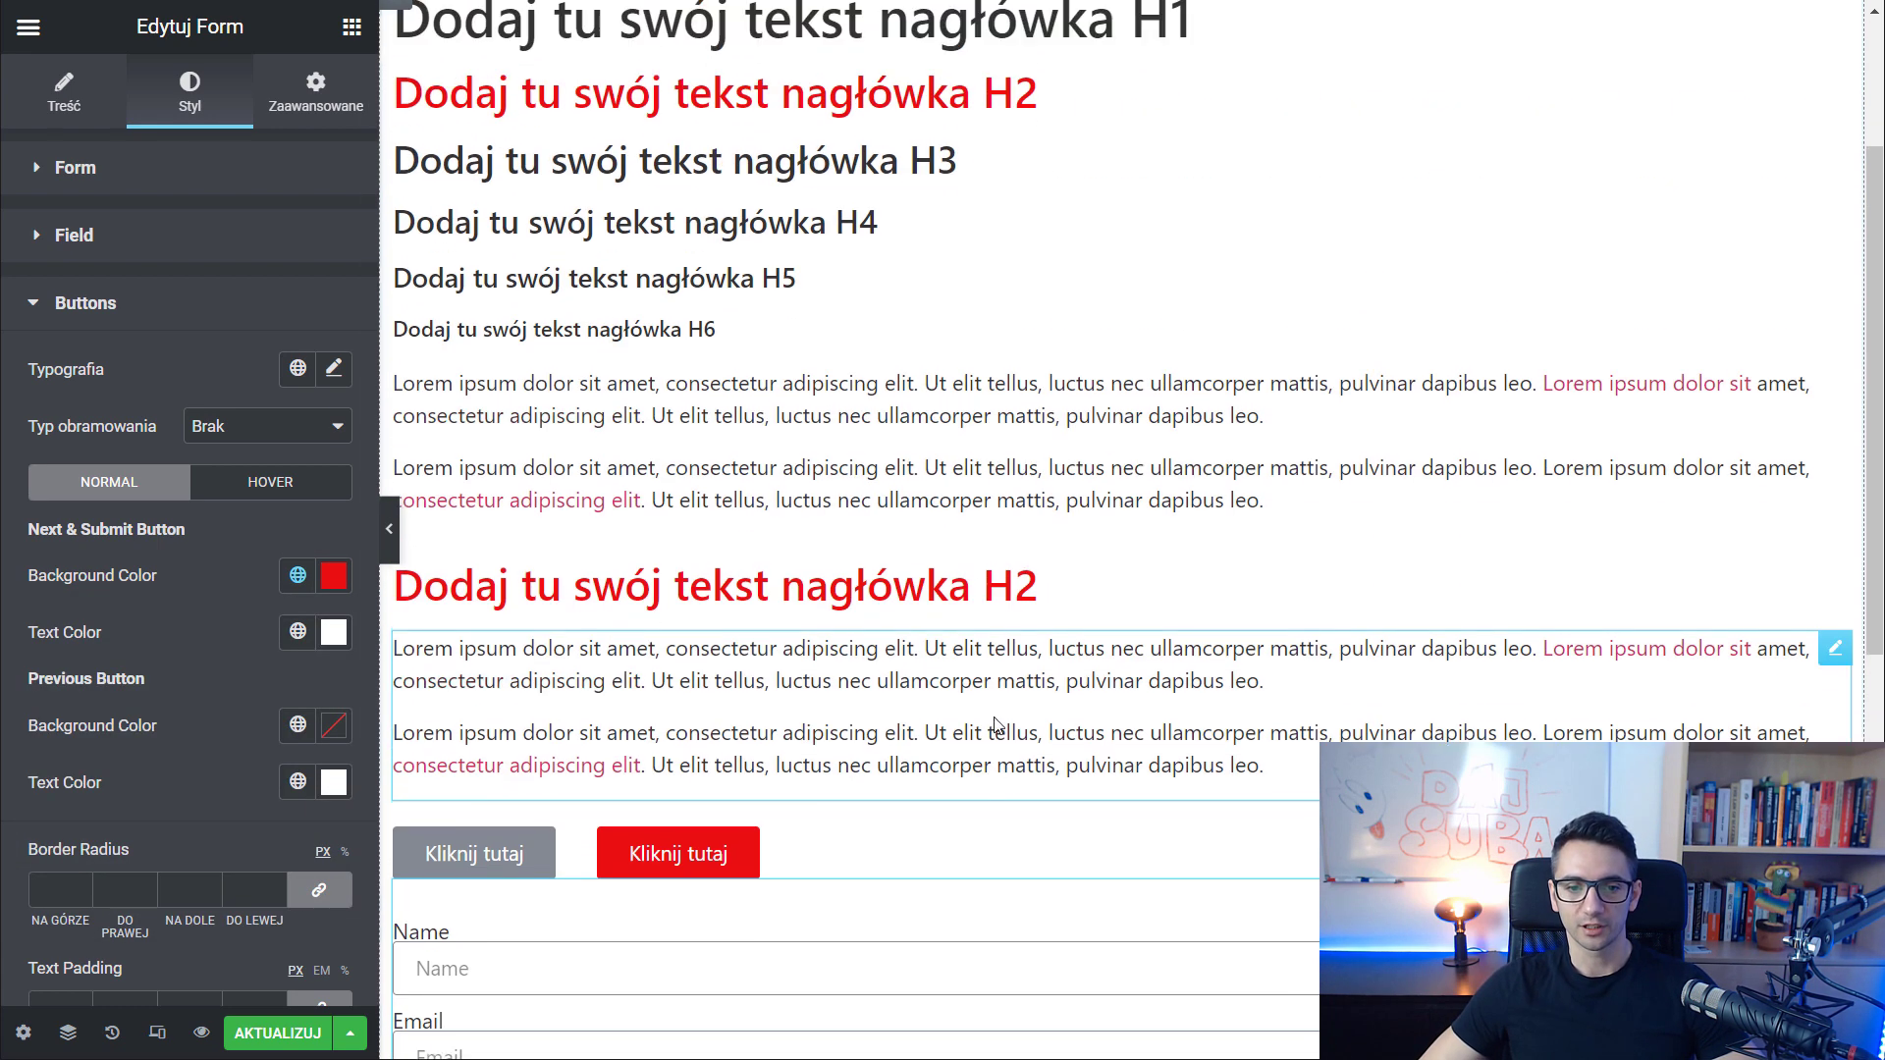
pyautogui.scroll(-4, 1033, 789)
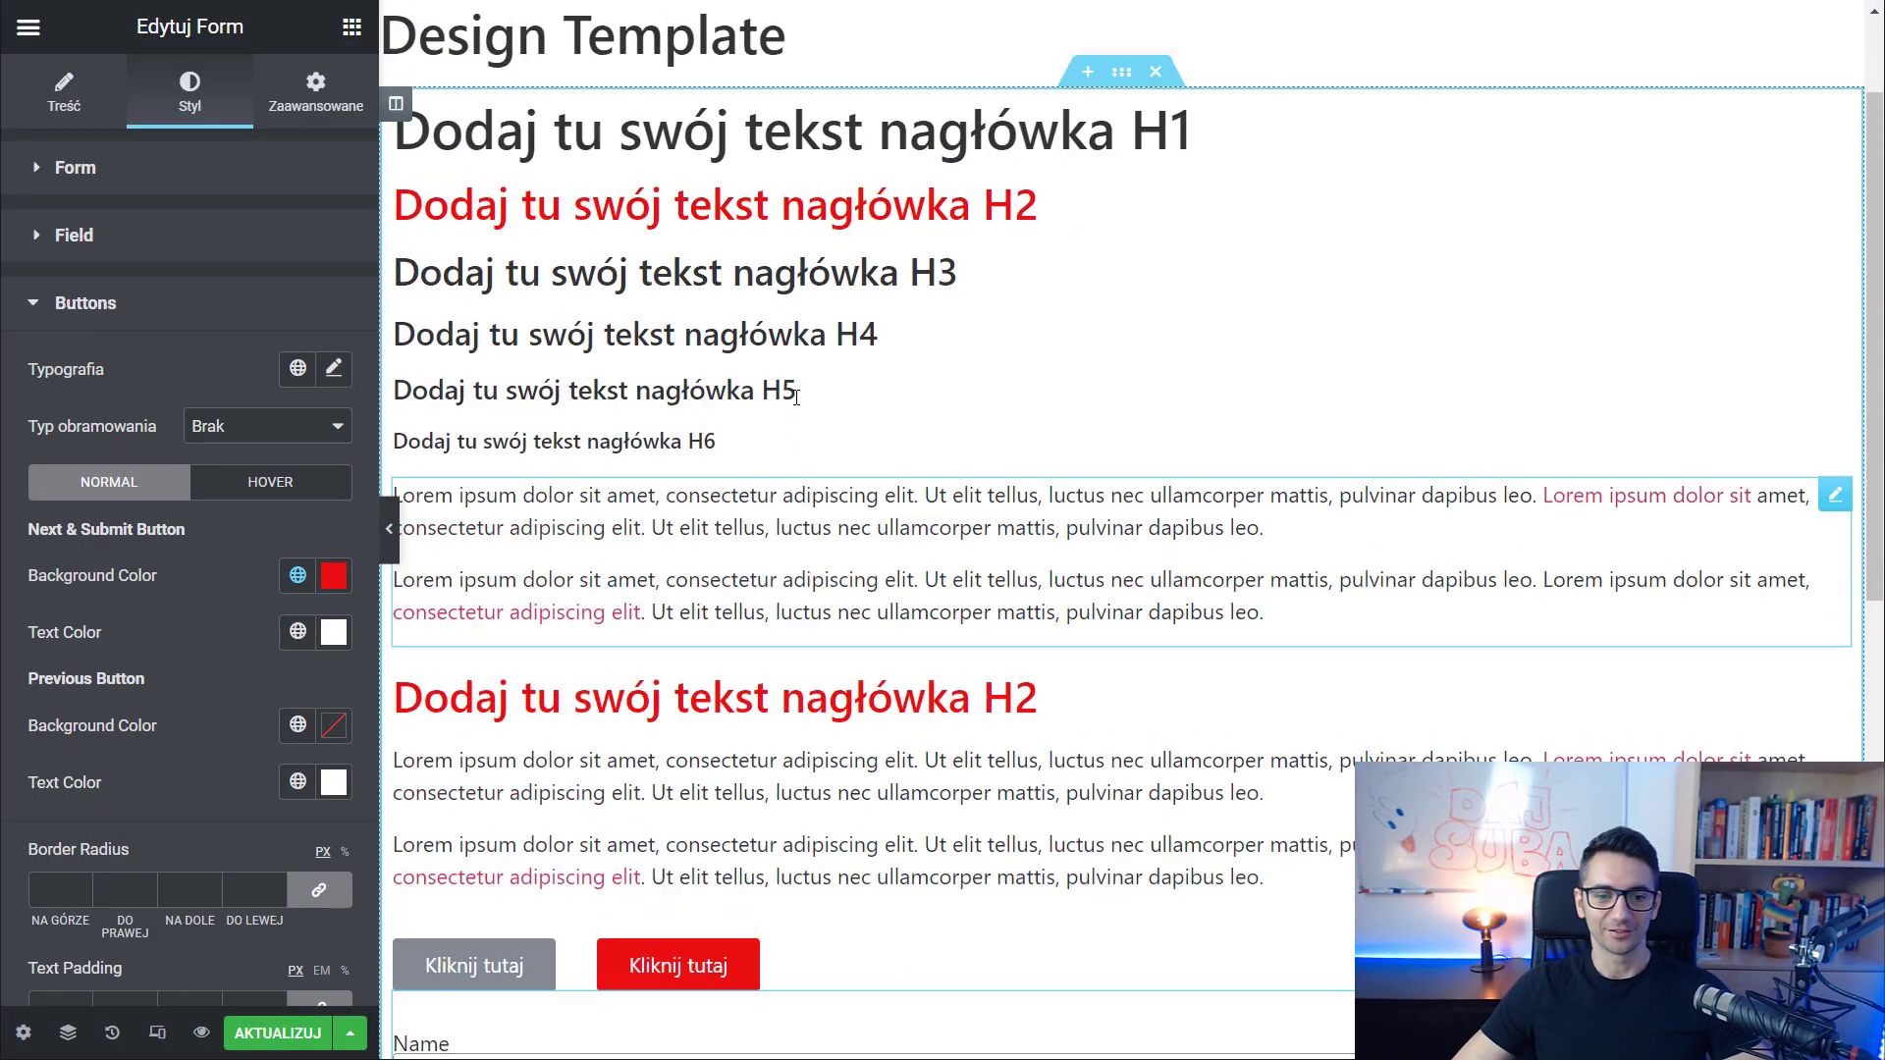
pyautogui.scroll(2, 796, 396)
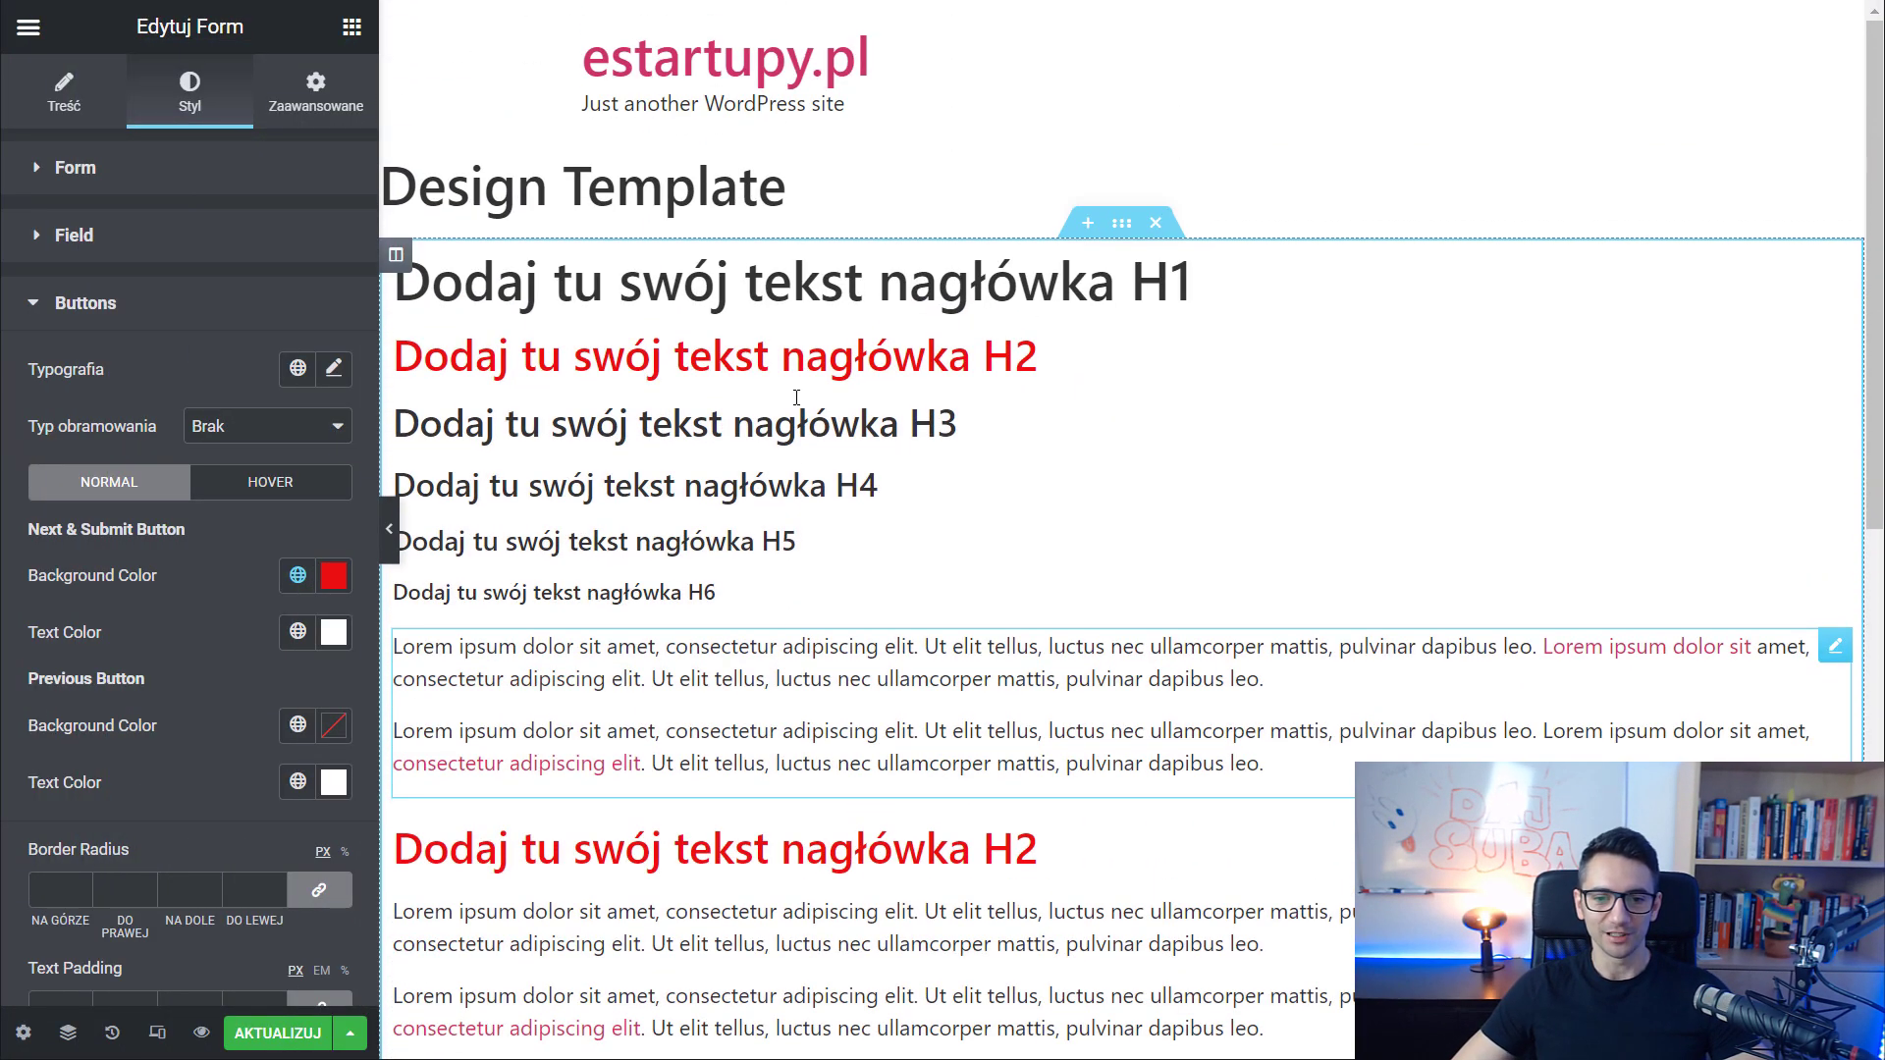
pyautogui.click(948, 361)
pyautogui.scroll(-4, 1059, 398)
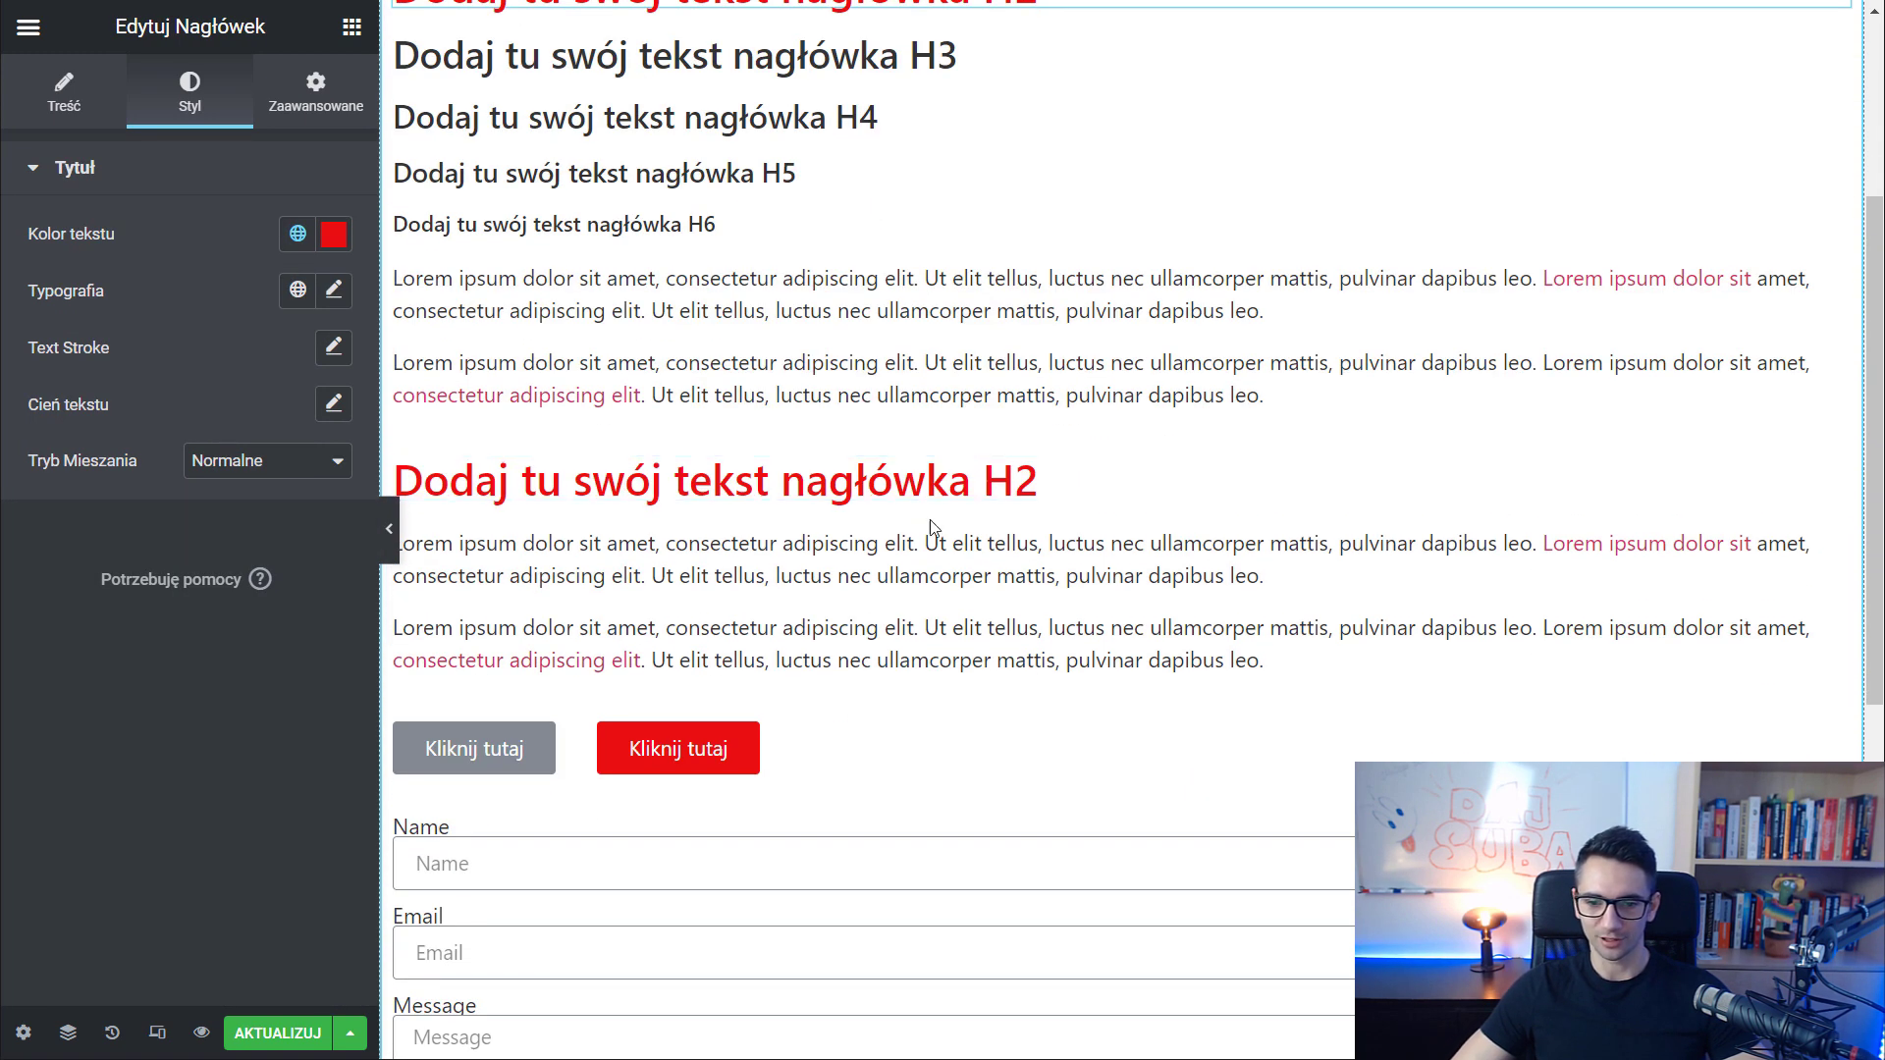
pyautogui.scroll(-5, 933, 528)
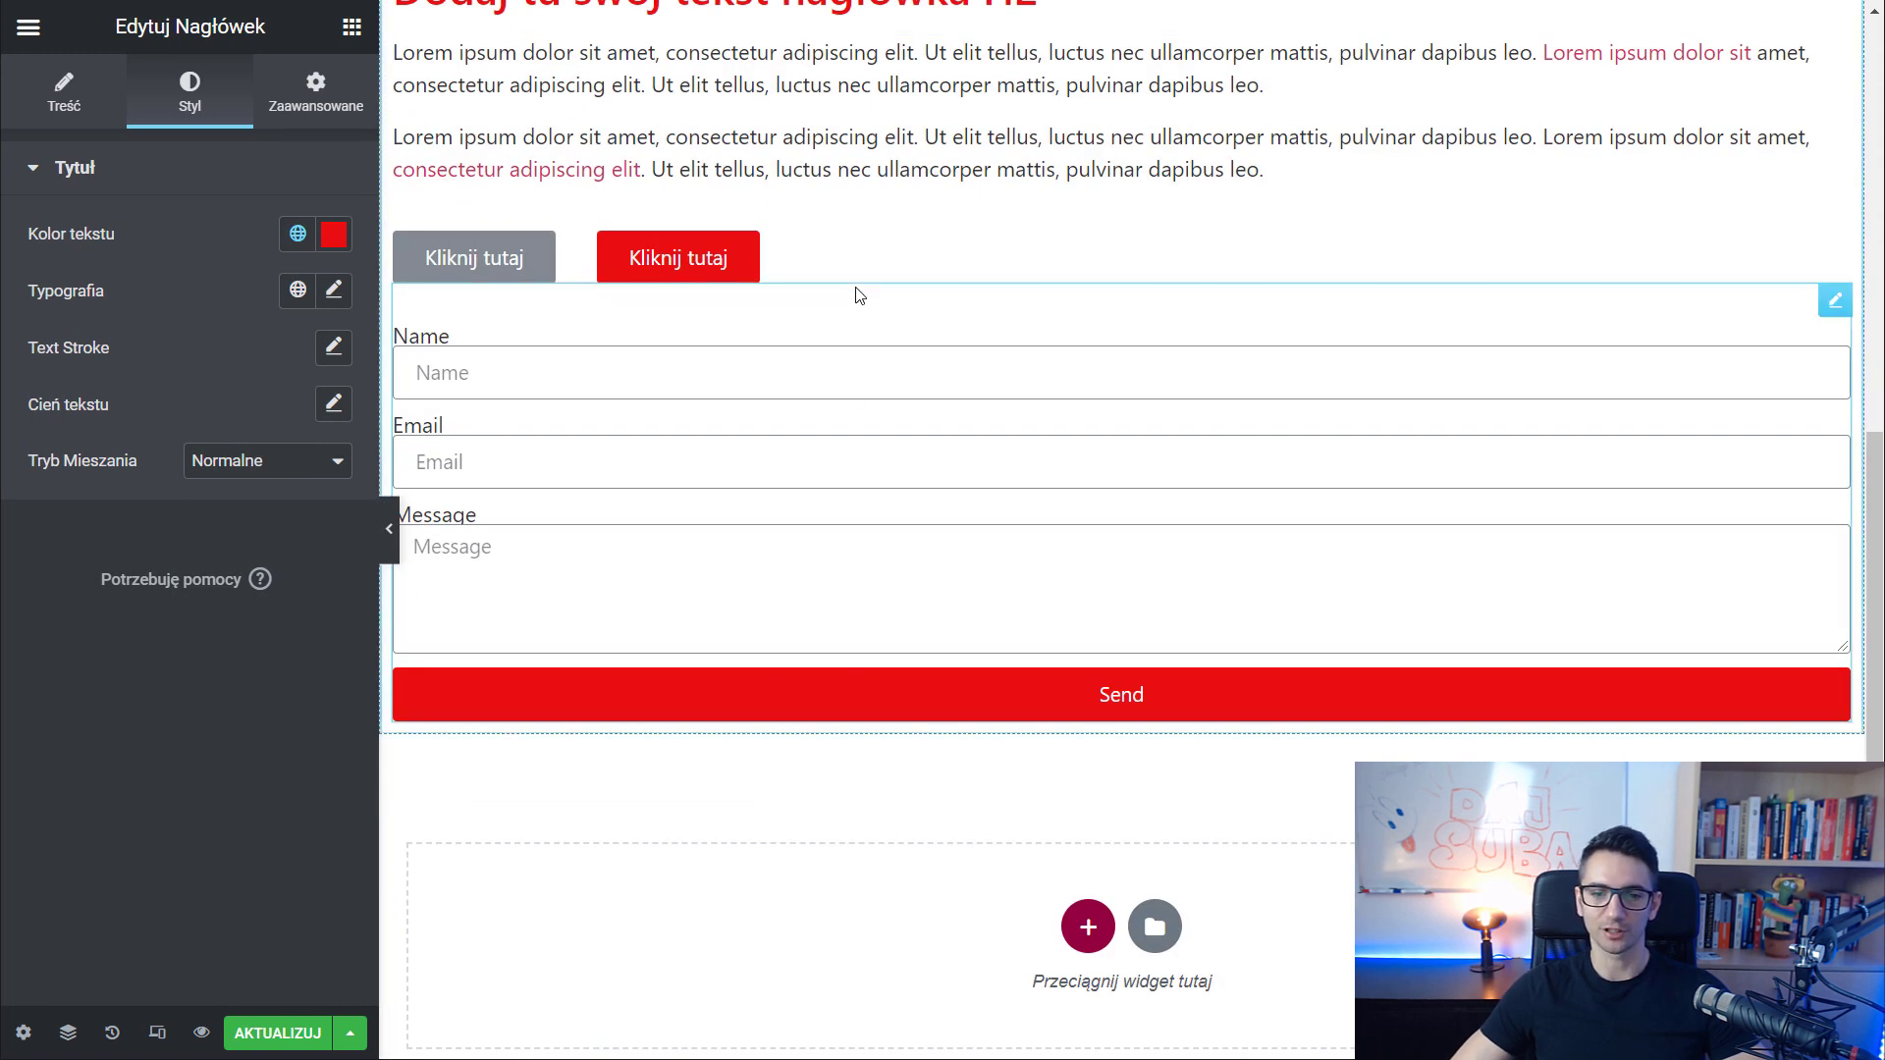
pyautogui.scroll(8, 861, 427)
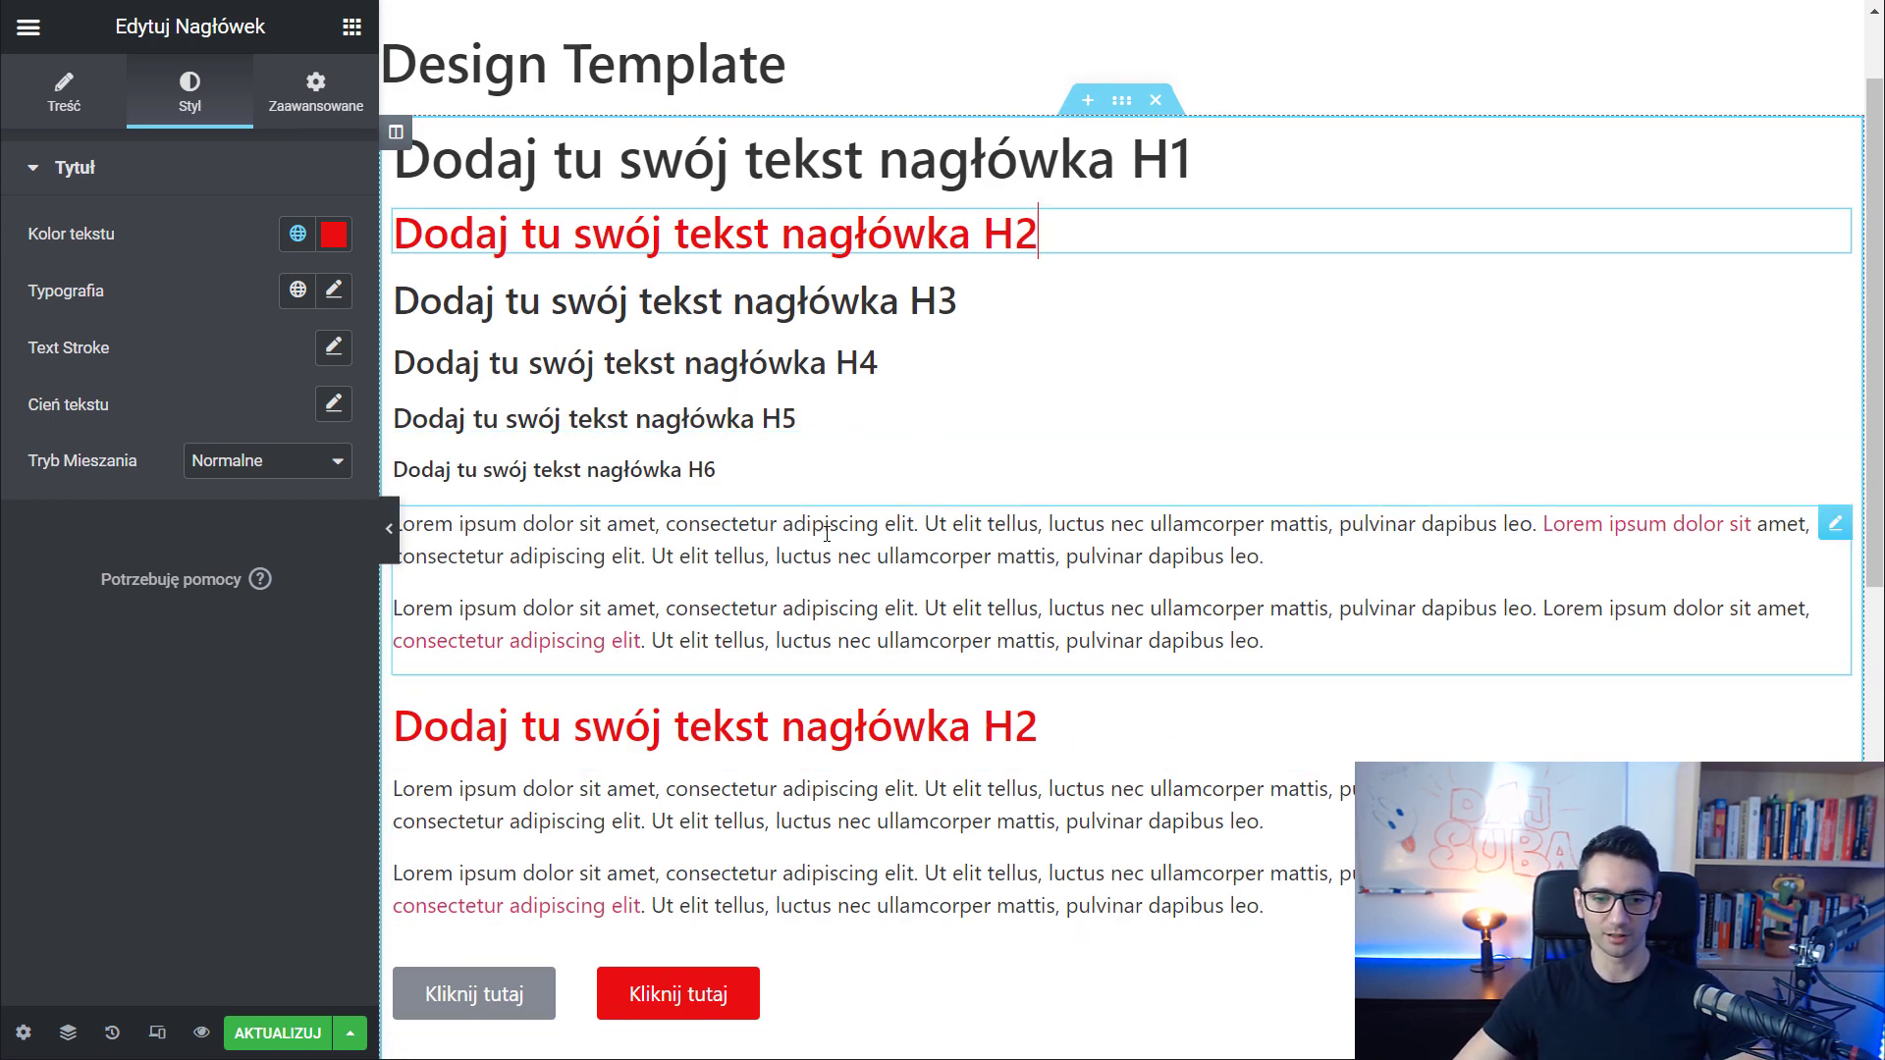
pyautogui.scroll(1, 811, 558)
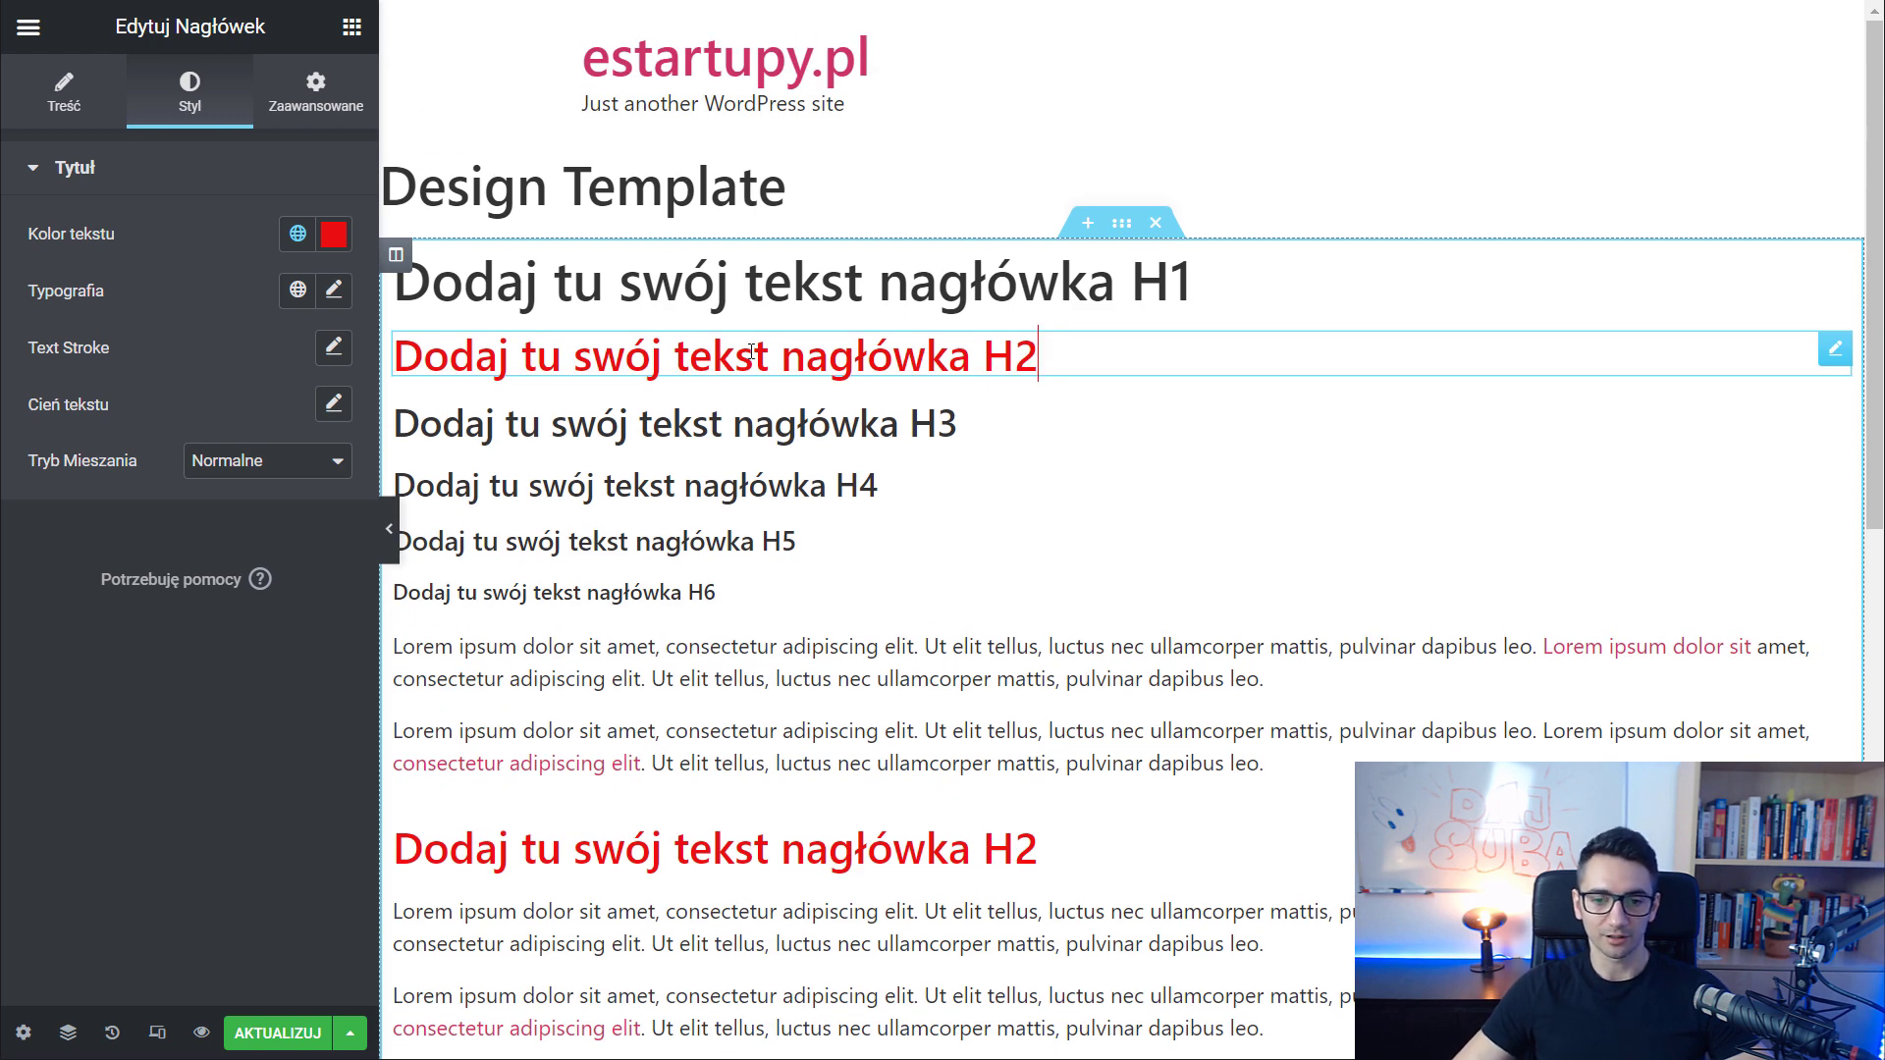
# Change the global color LP Czerwony to blue #2D0FEA in the site settings and check the headings and buttons across the page
pyautogui.click(28, 32)
pyautogui.click(149, 167)
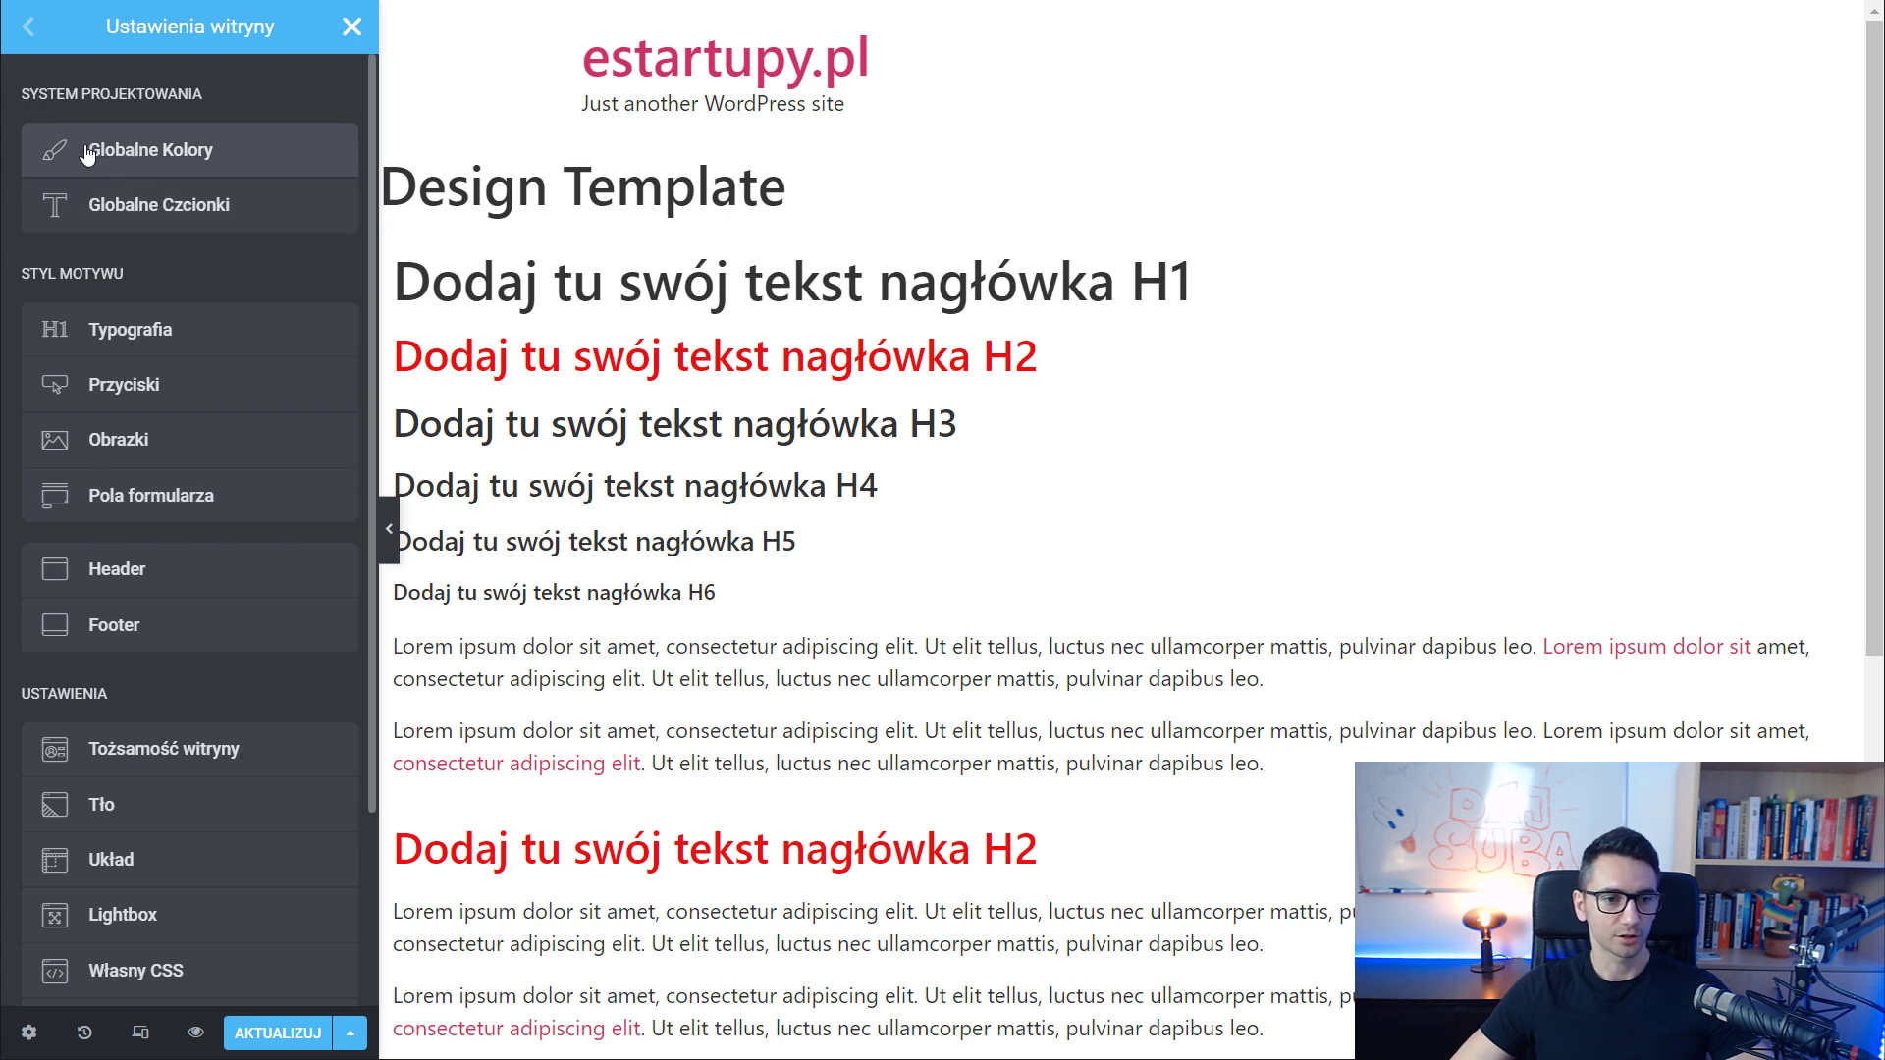
pyautogui.click(168, 155)
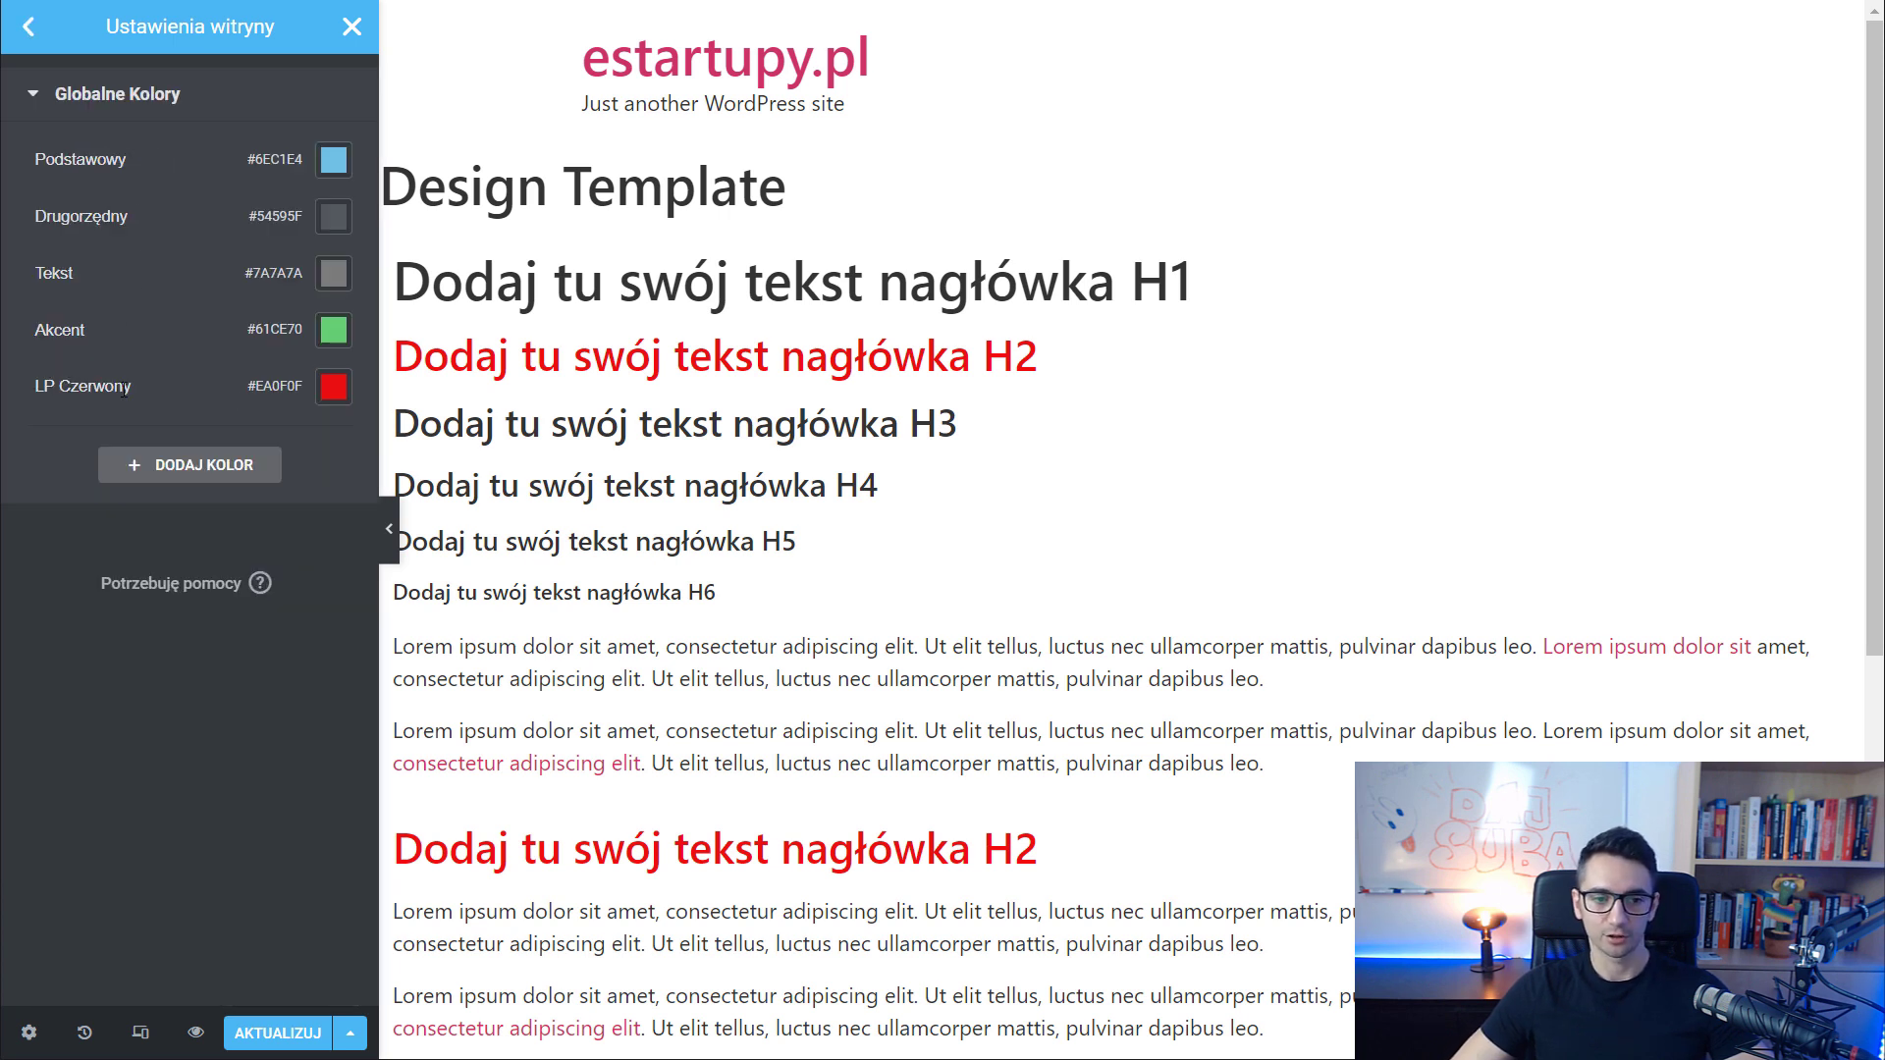
pyautogui.click(320, 390)
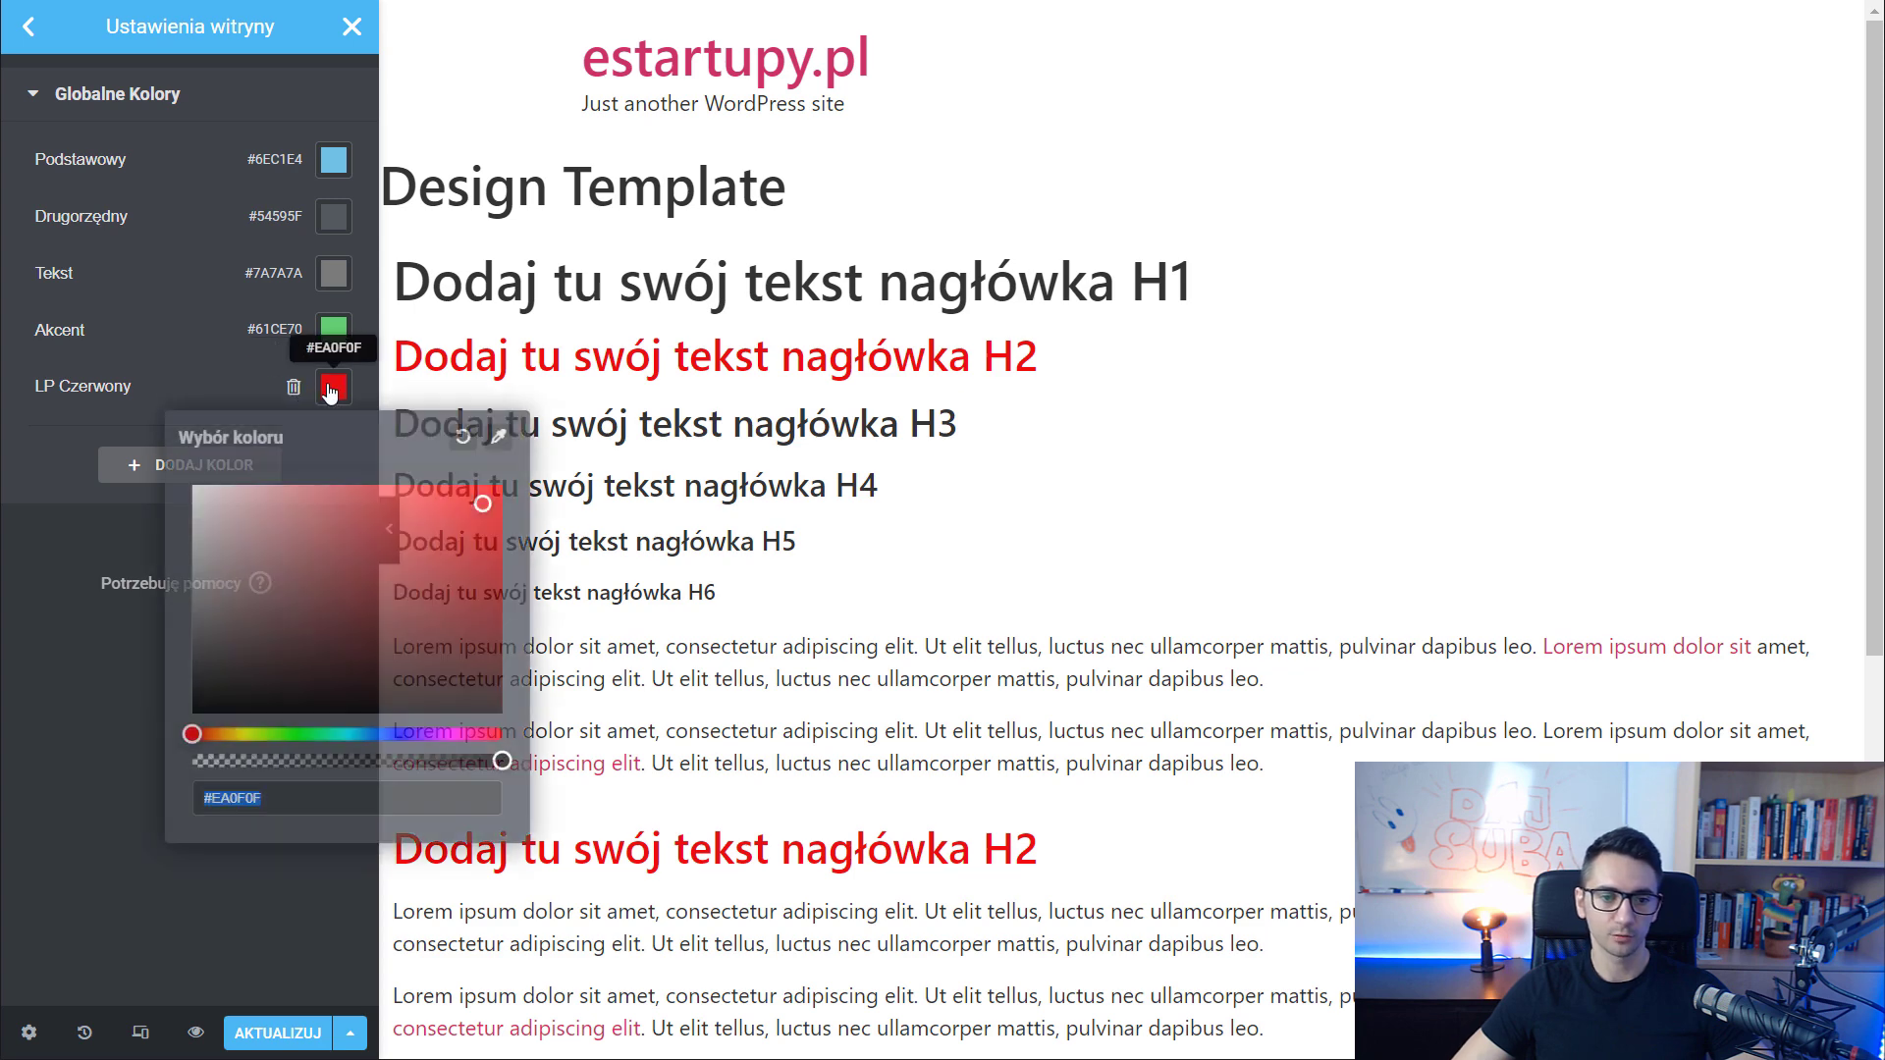
pyautogui.click(407, 733)
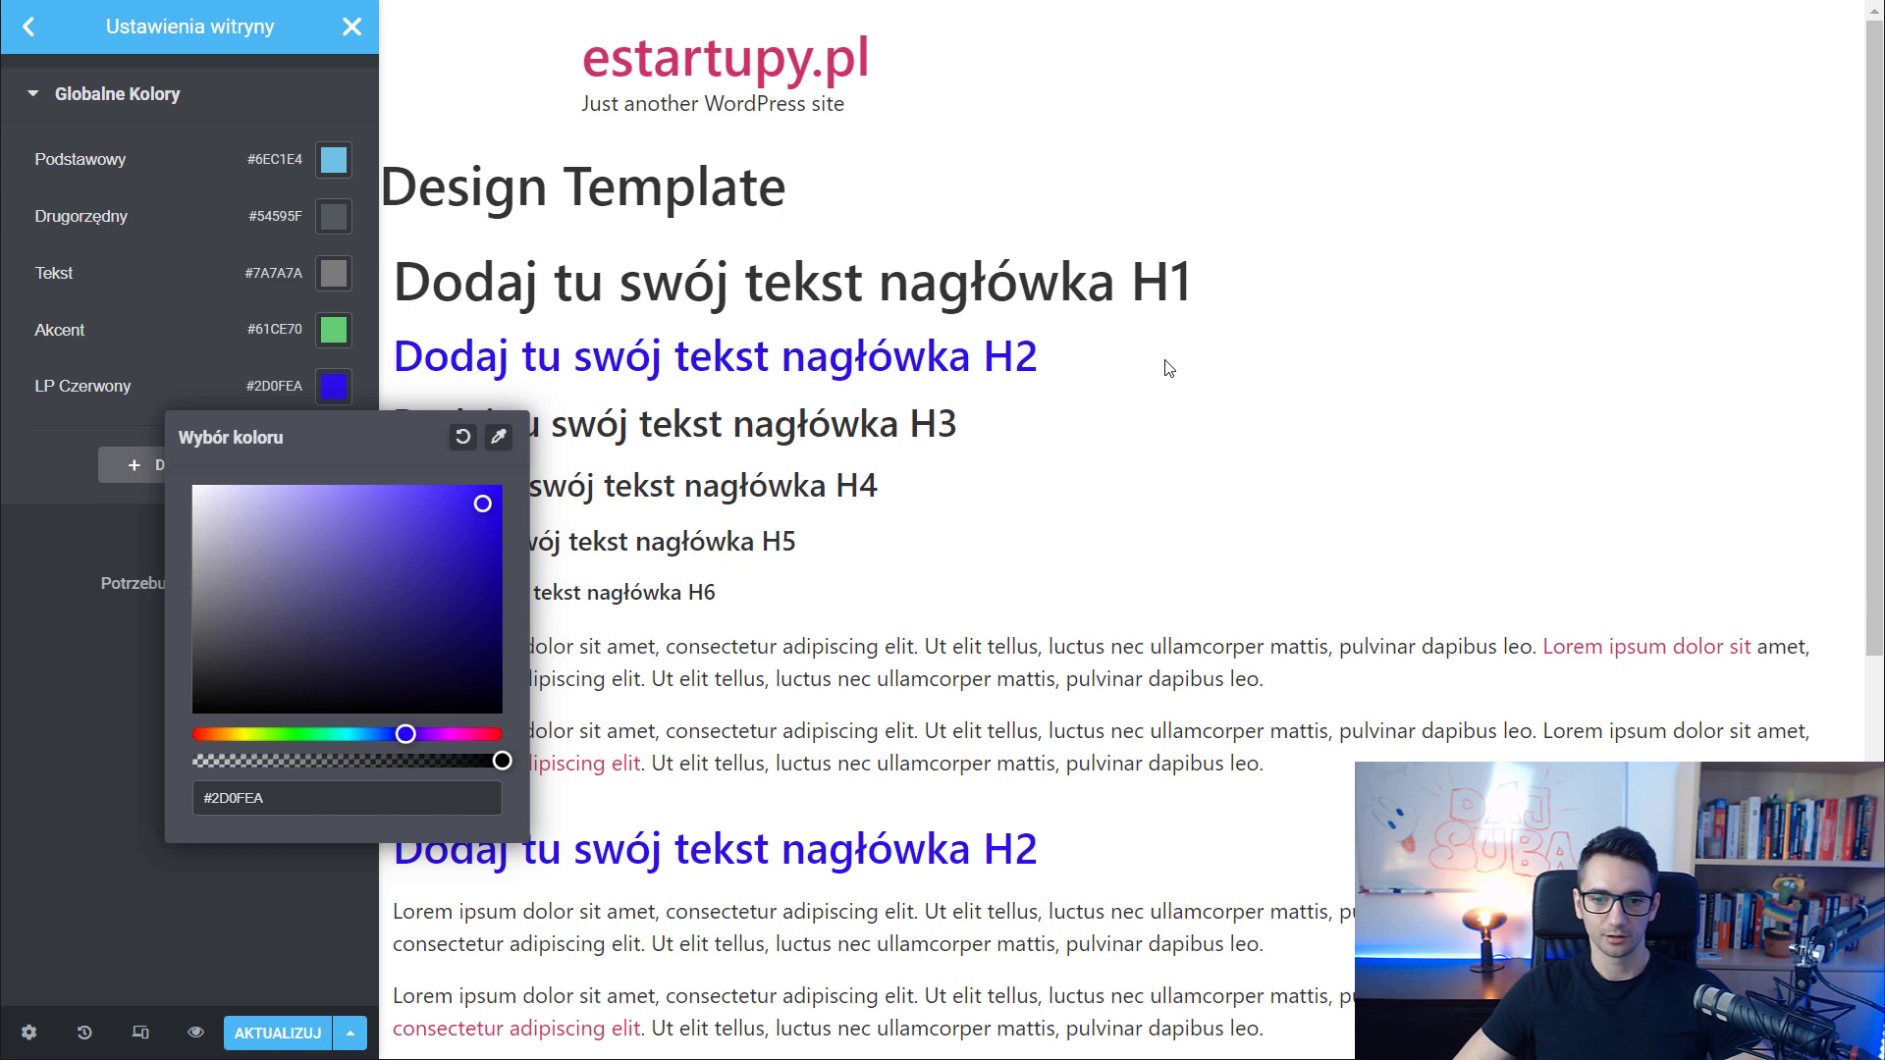
pyautogui.click(53, 682)
pyautogui.scroll(-6, 1215, 342)
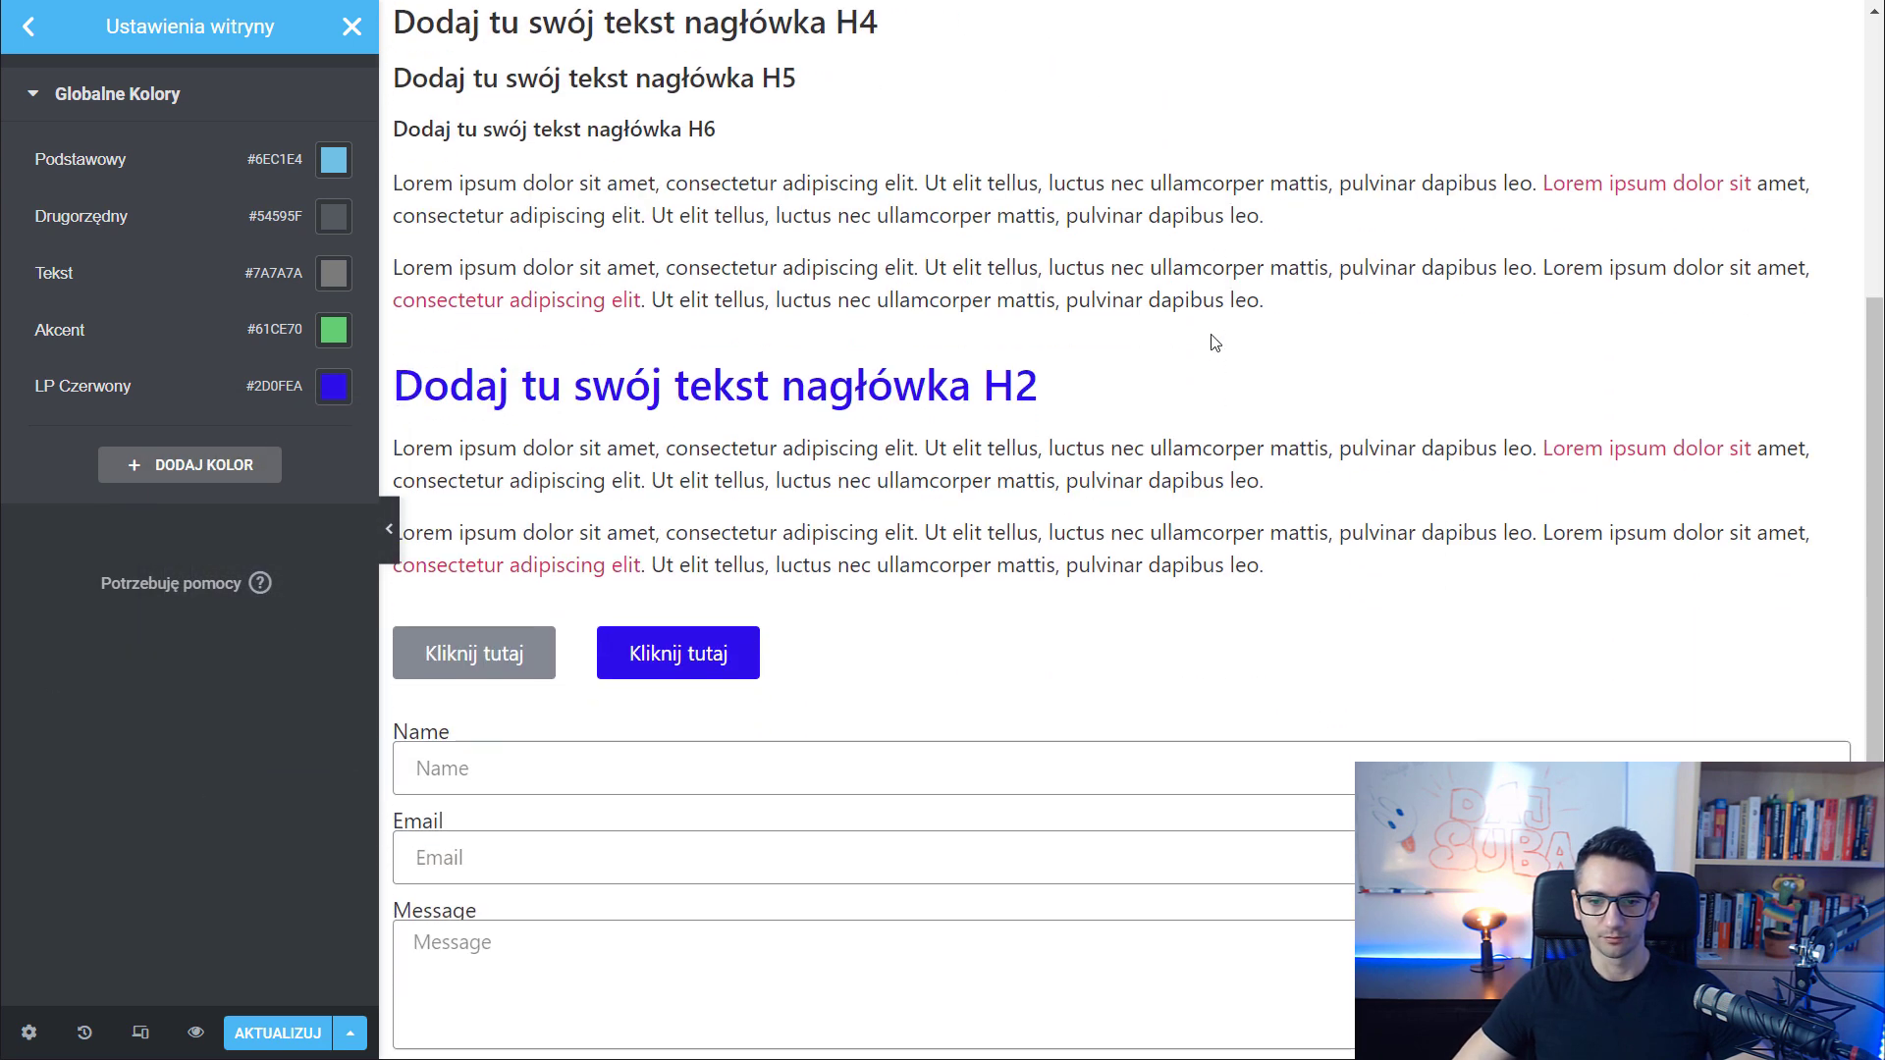
pyautogui.scroll(2, 1214, 341)
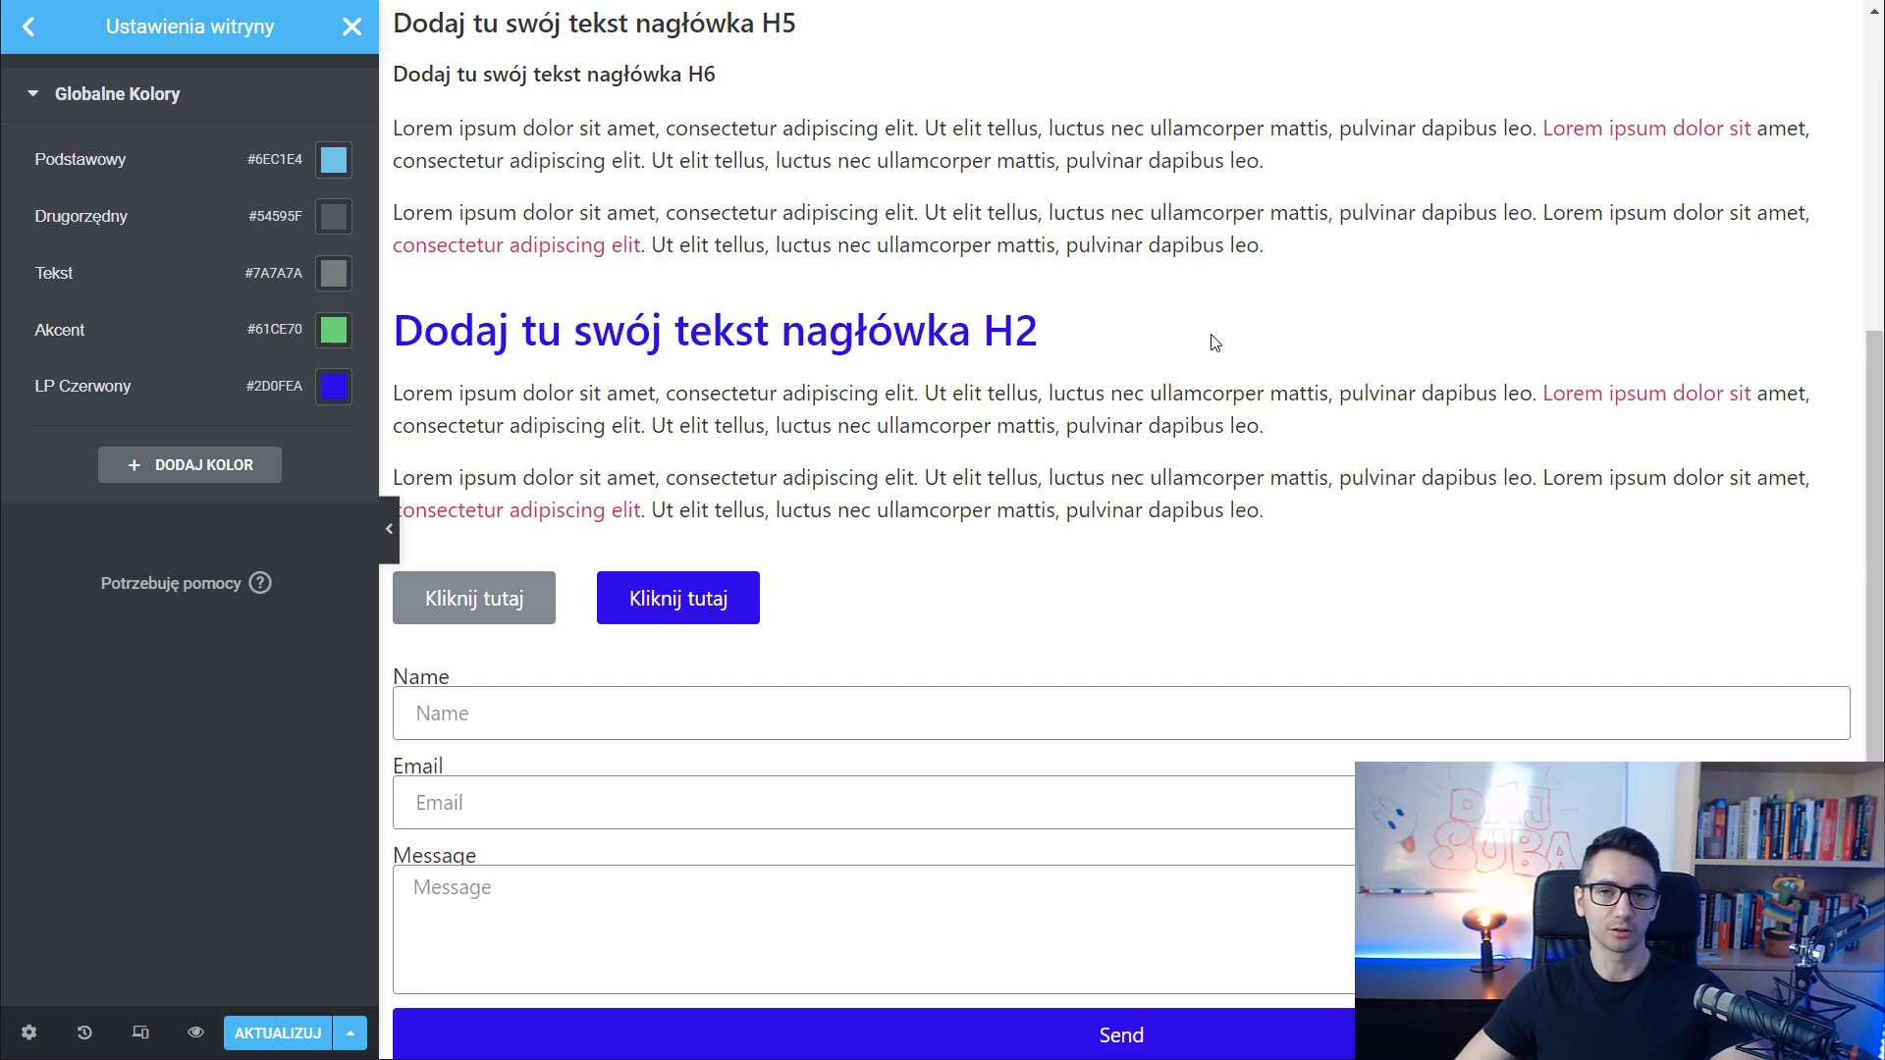
pyautogui.scroll(5, 1214, 342)
pyautogui.scroll(-6, 913, 338)
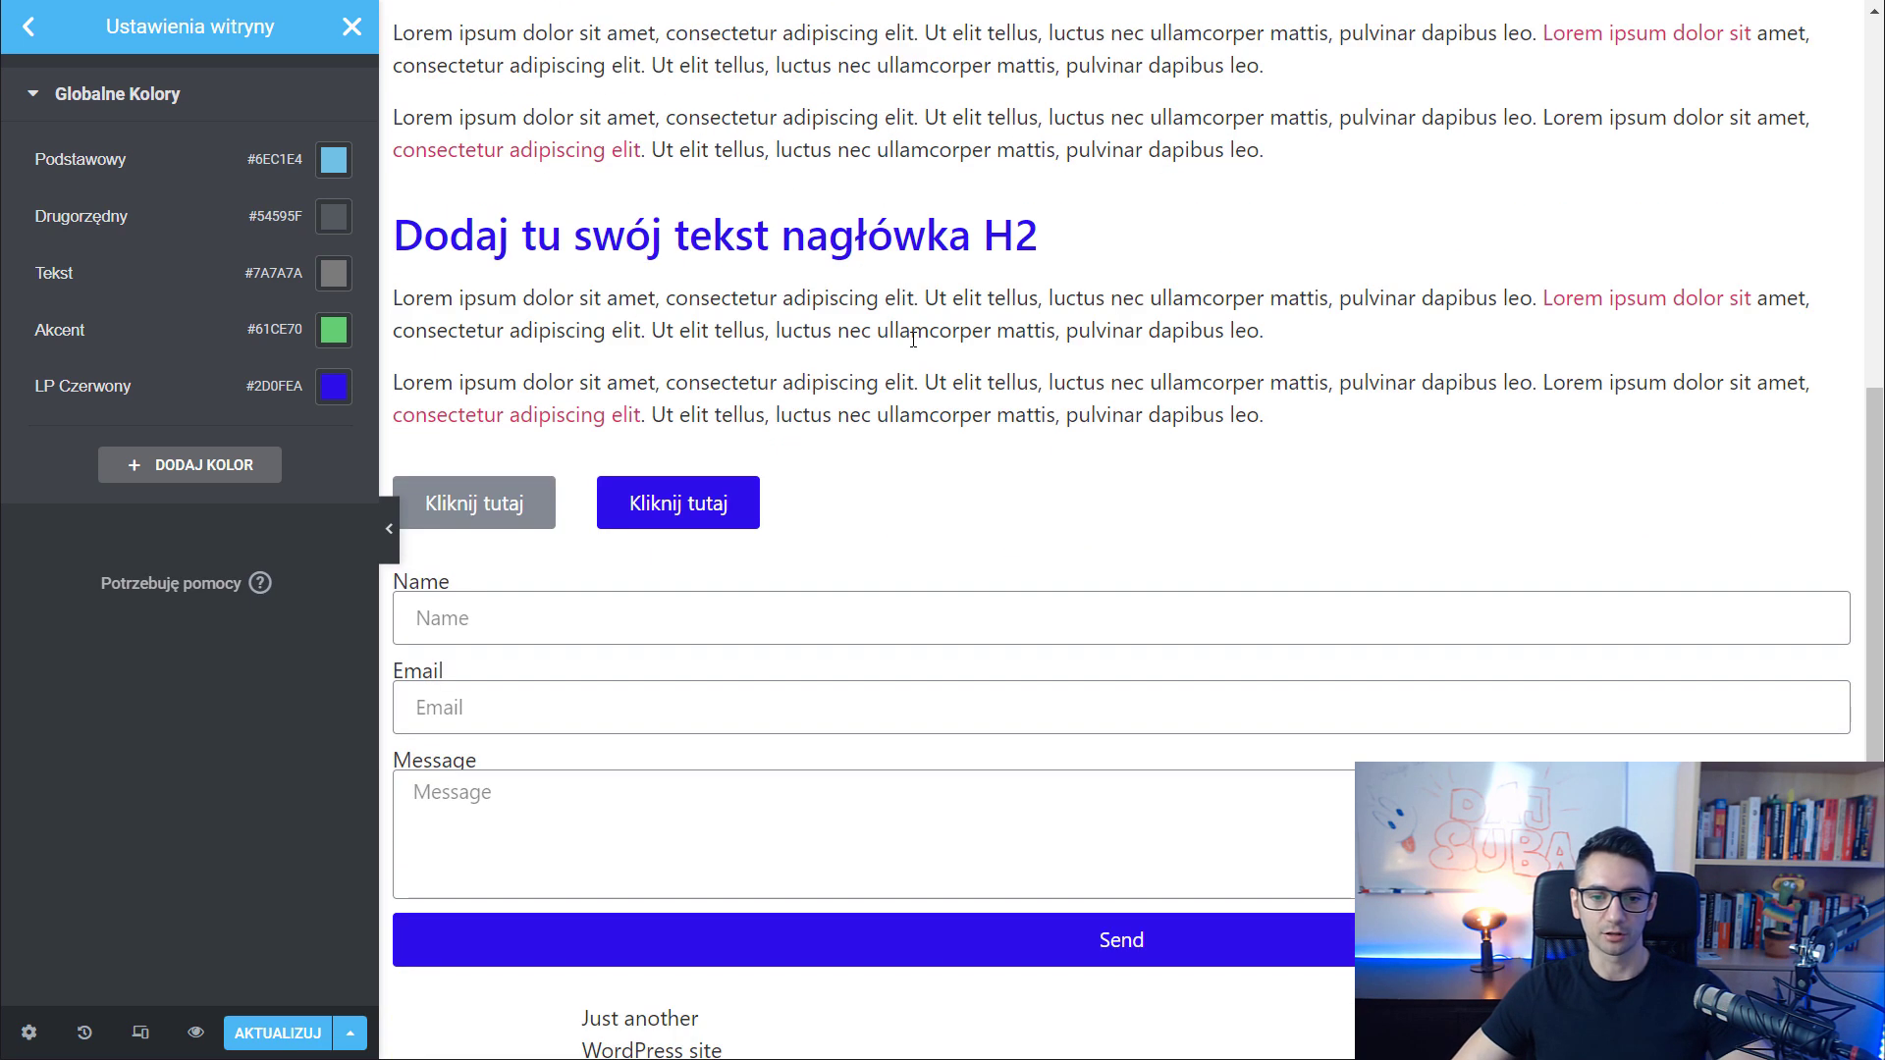
# Change the global color LP Czerwony to orange #EF750F in the site settings
pyautogui.click(332, 388)
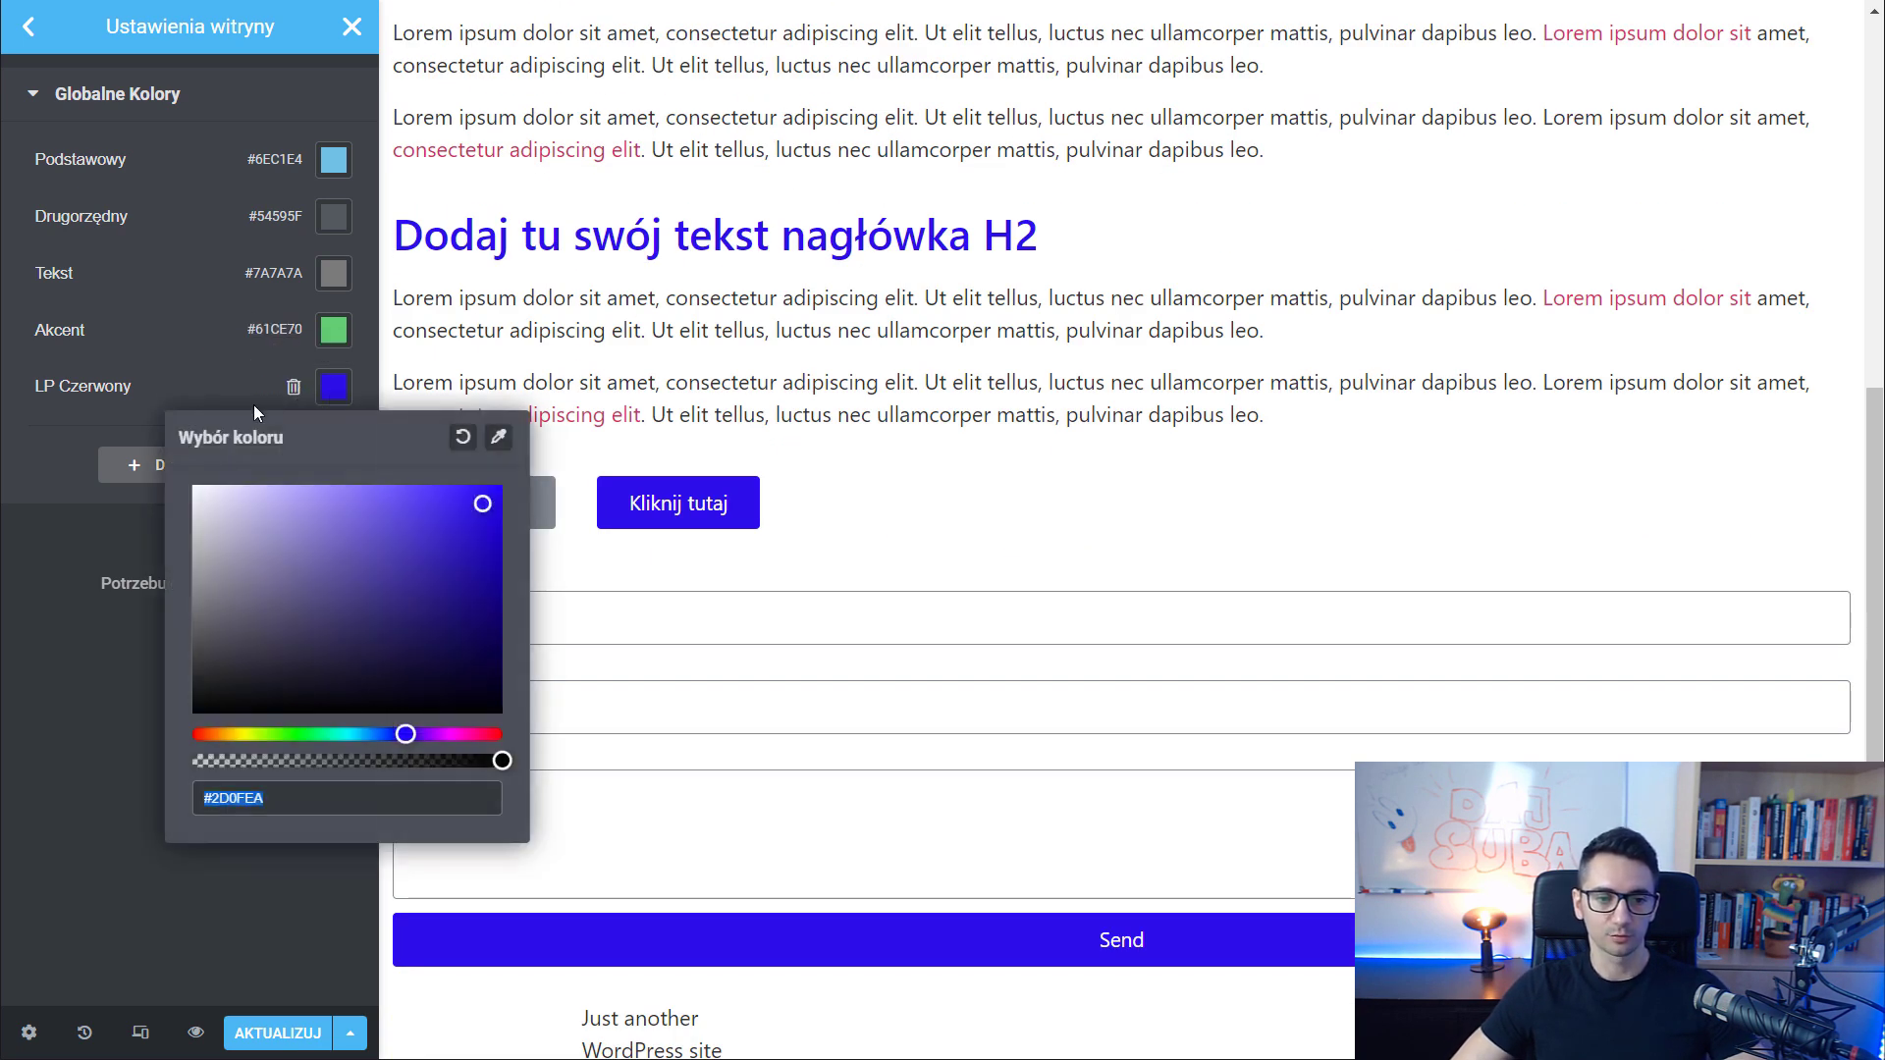
pyautogui.moveTo(398, 583)
pyautogui.mouseDown()
pyautogui.moveTo(274, 618)
pyautogui.moveTo(227, 539)
pyautogui.moveTo(374, 585)
pyautogui.moveTo(451, 546)
pyautogui.moveTo(483, 501)
pyautogui.mouseUp()
pyautogui.click(215, 735)
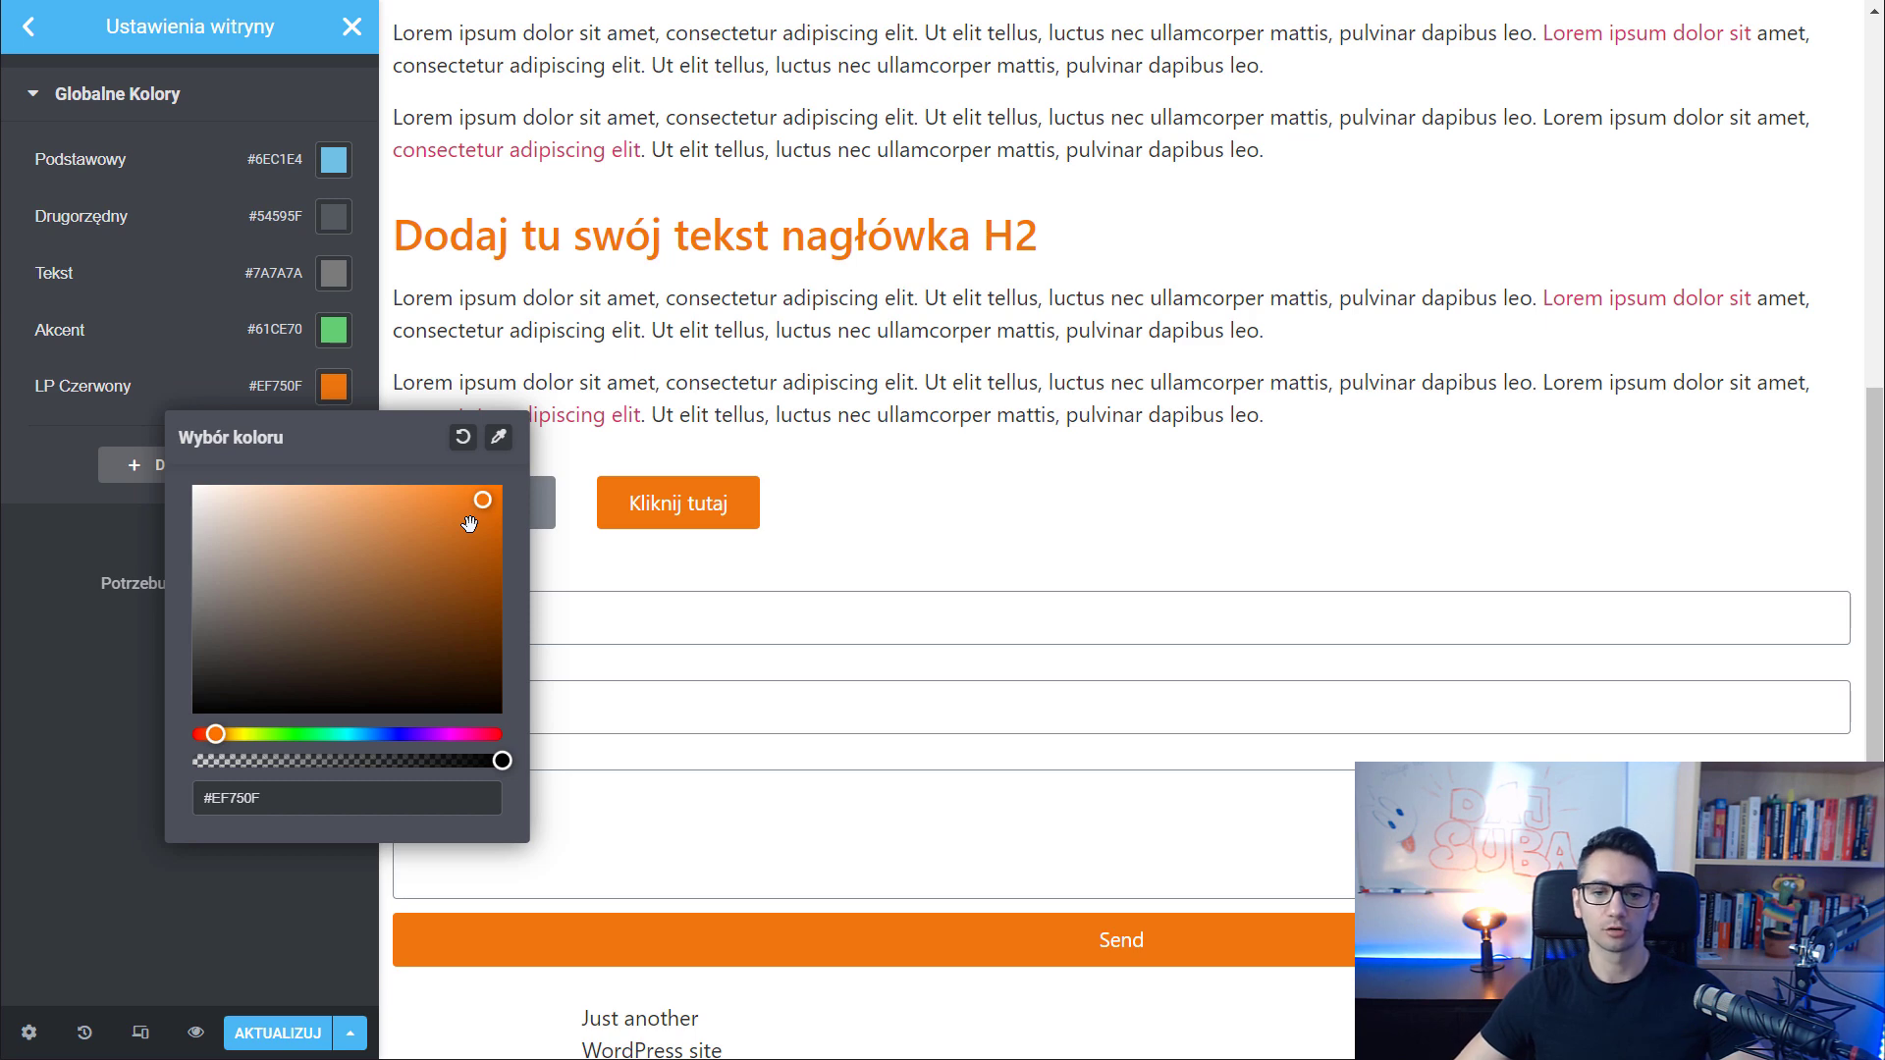
pyautogui.click(44, 391)
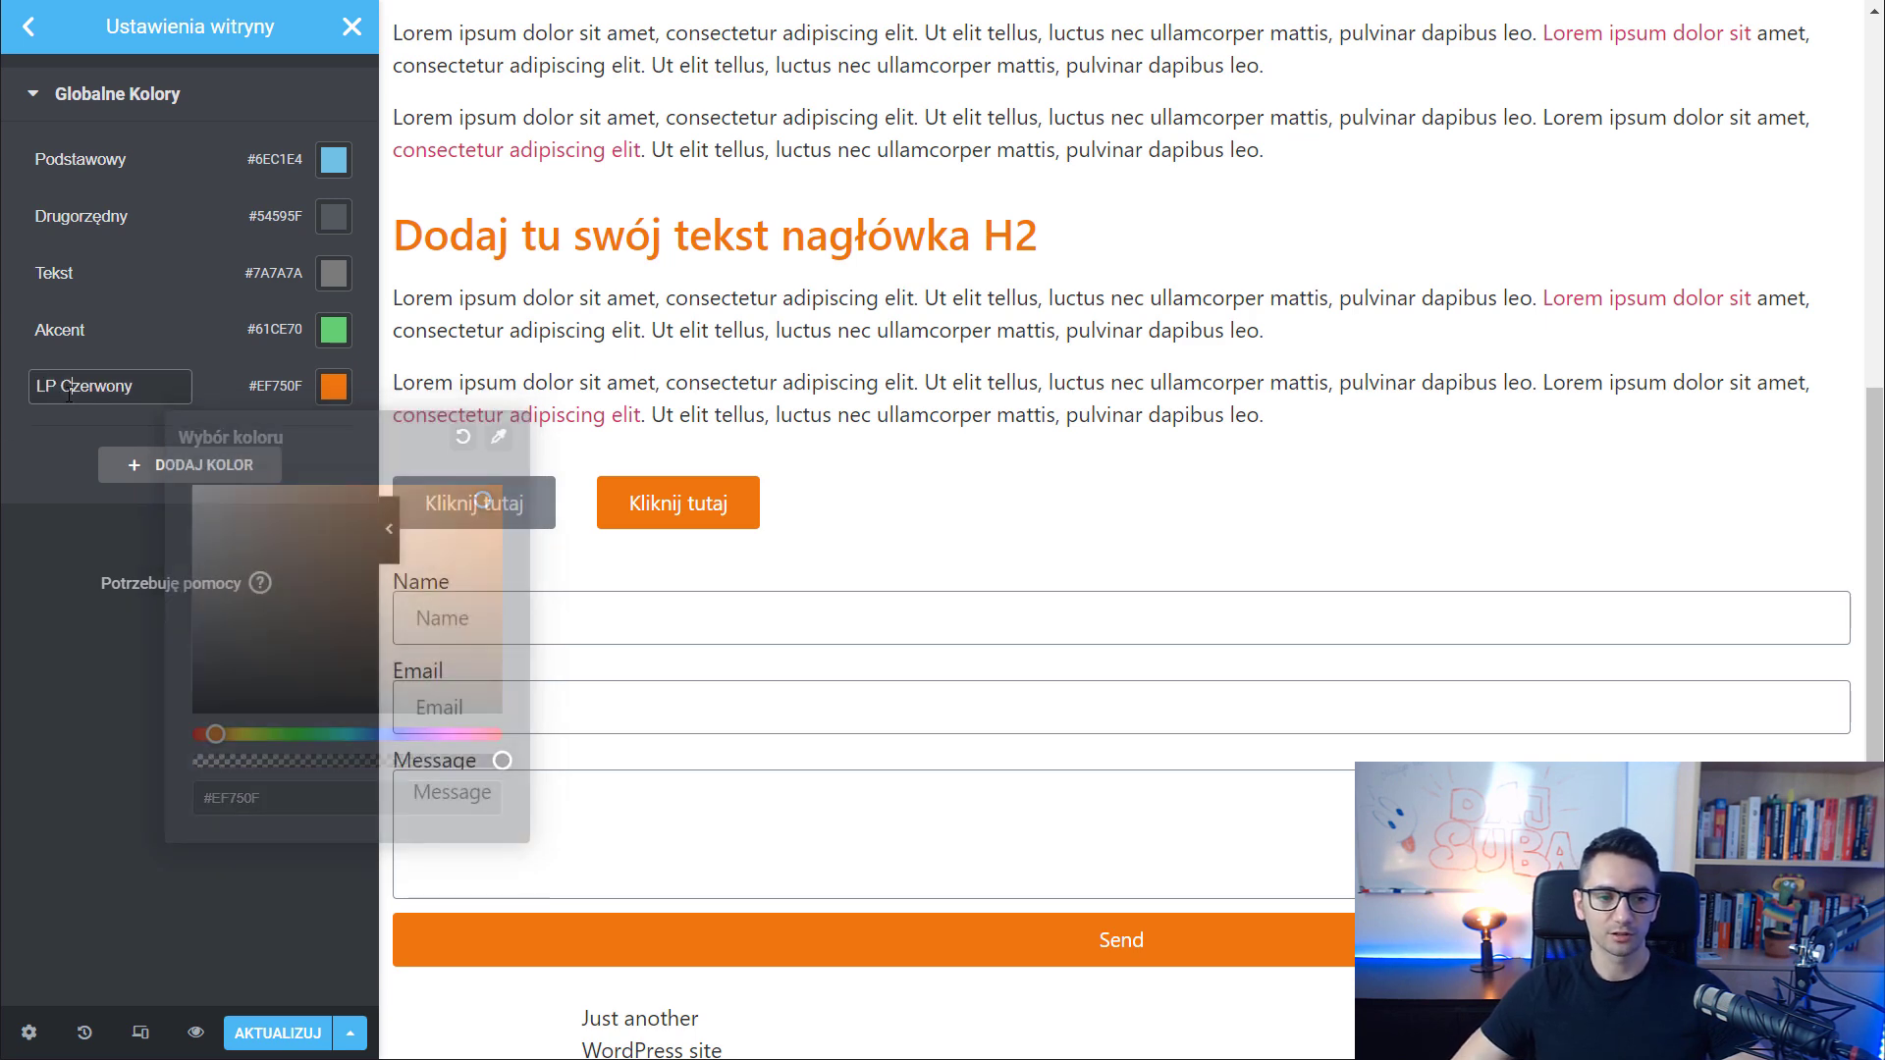
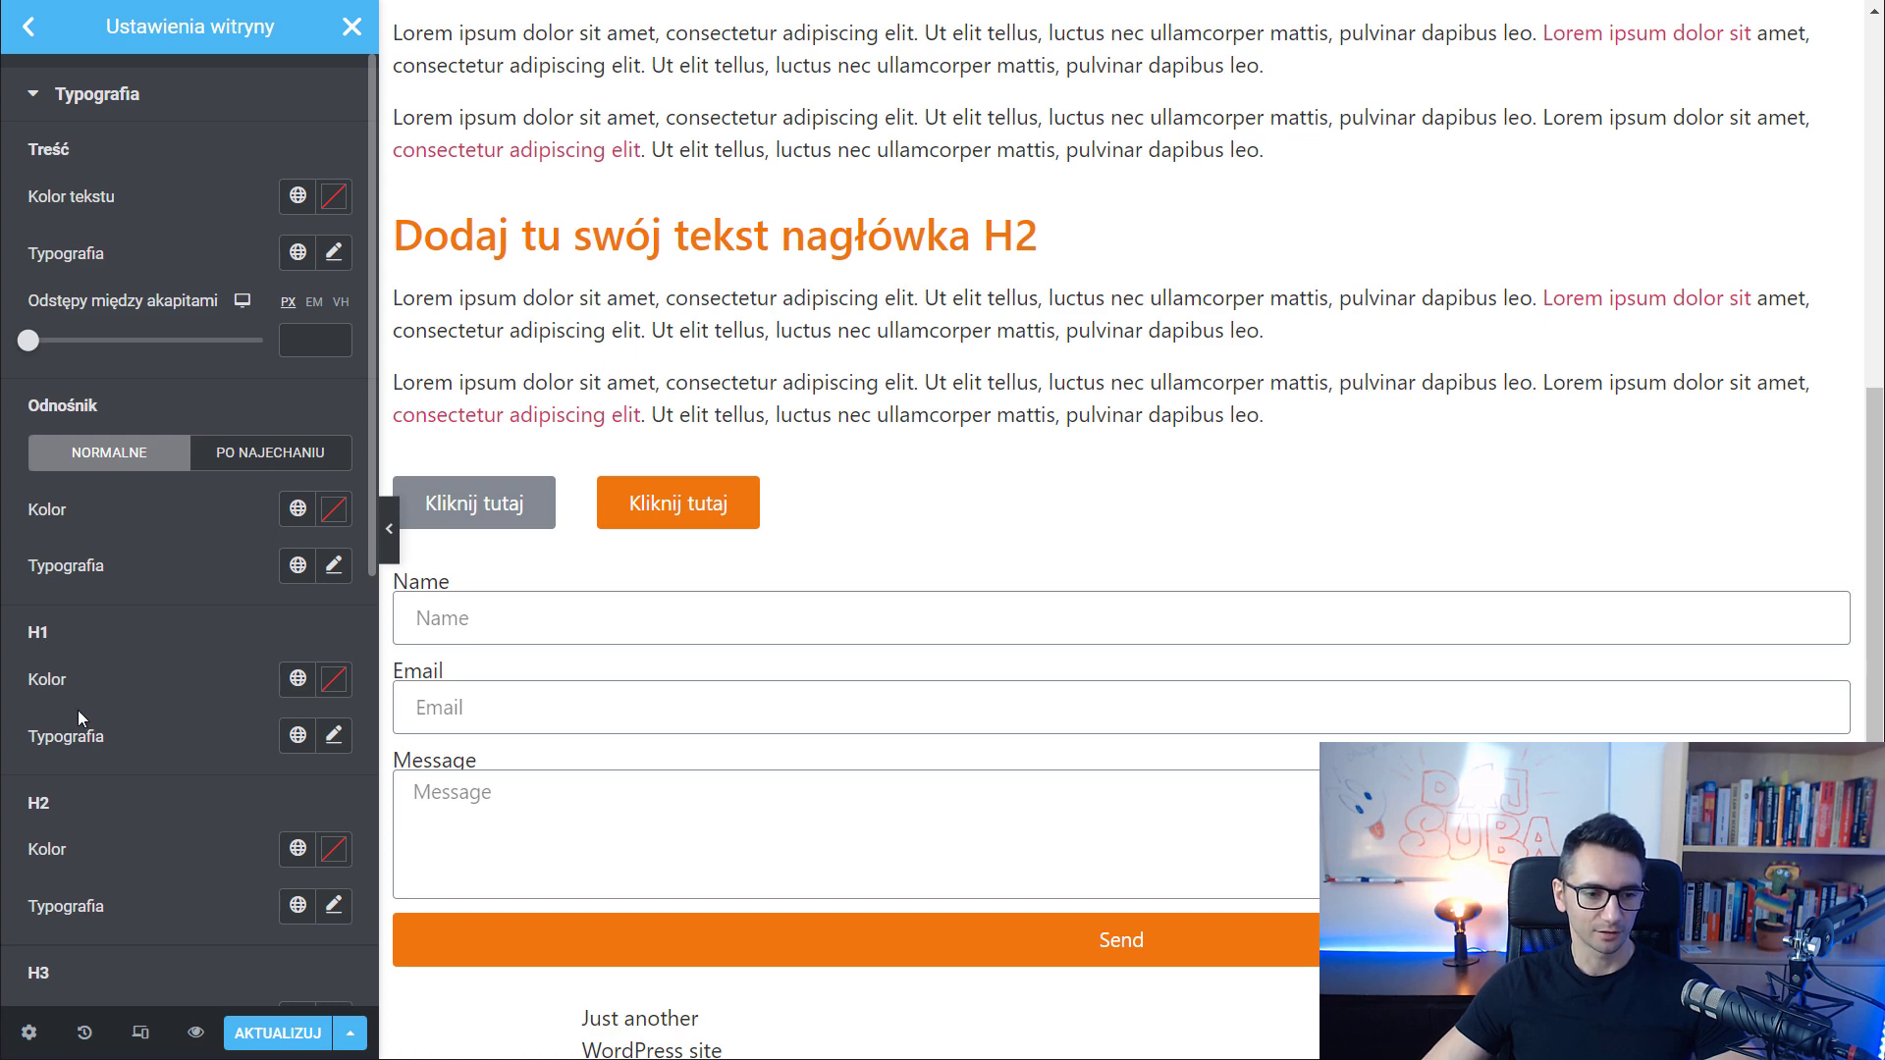
# Assign the global color LP Czerwony to the H1 heading color in the site's theme typography
pyautogui.scroll(6, 641, 282)
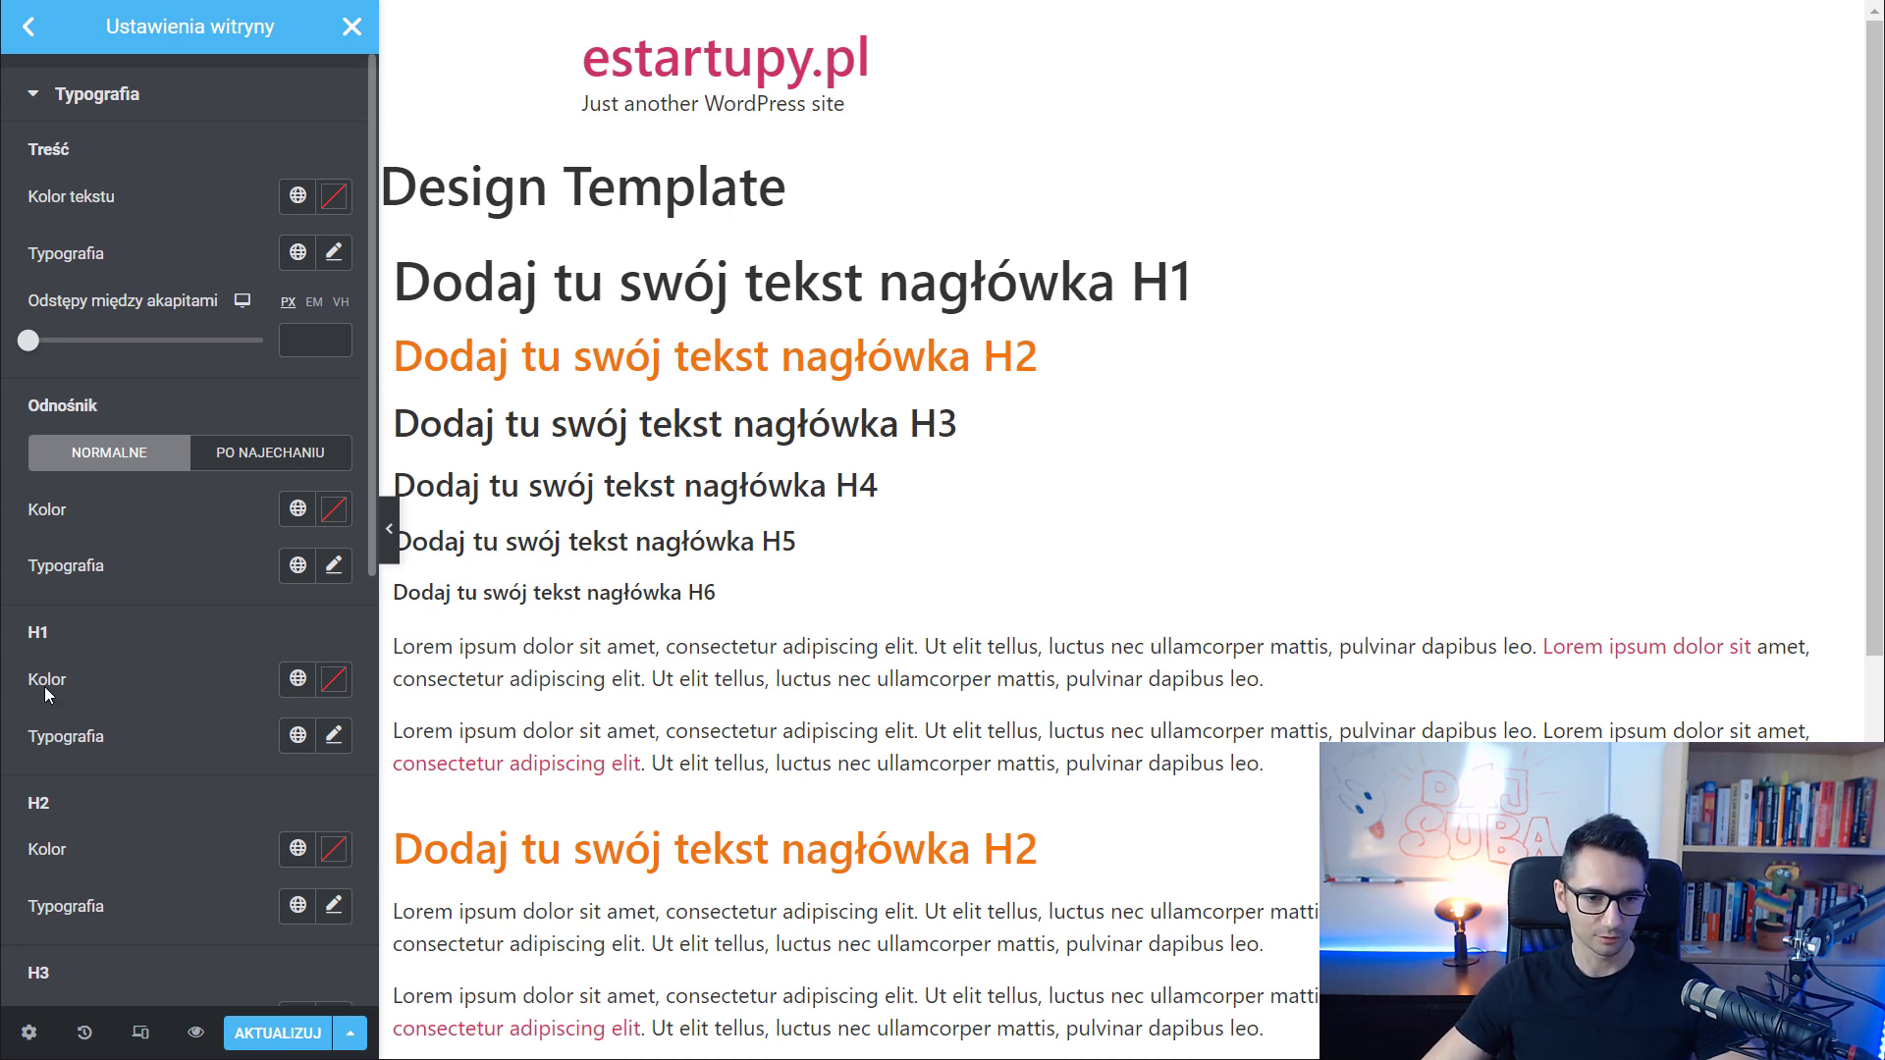
pyautogui.click(298, 679)
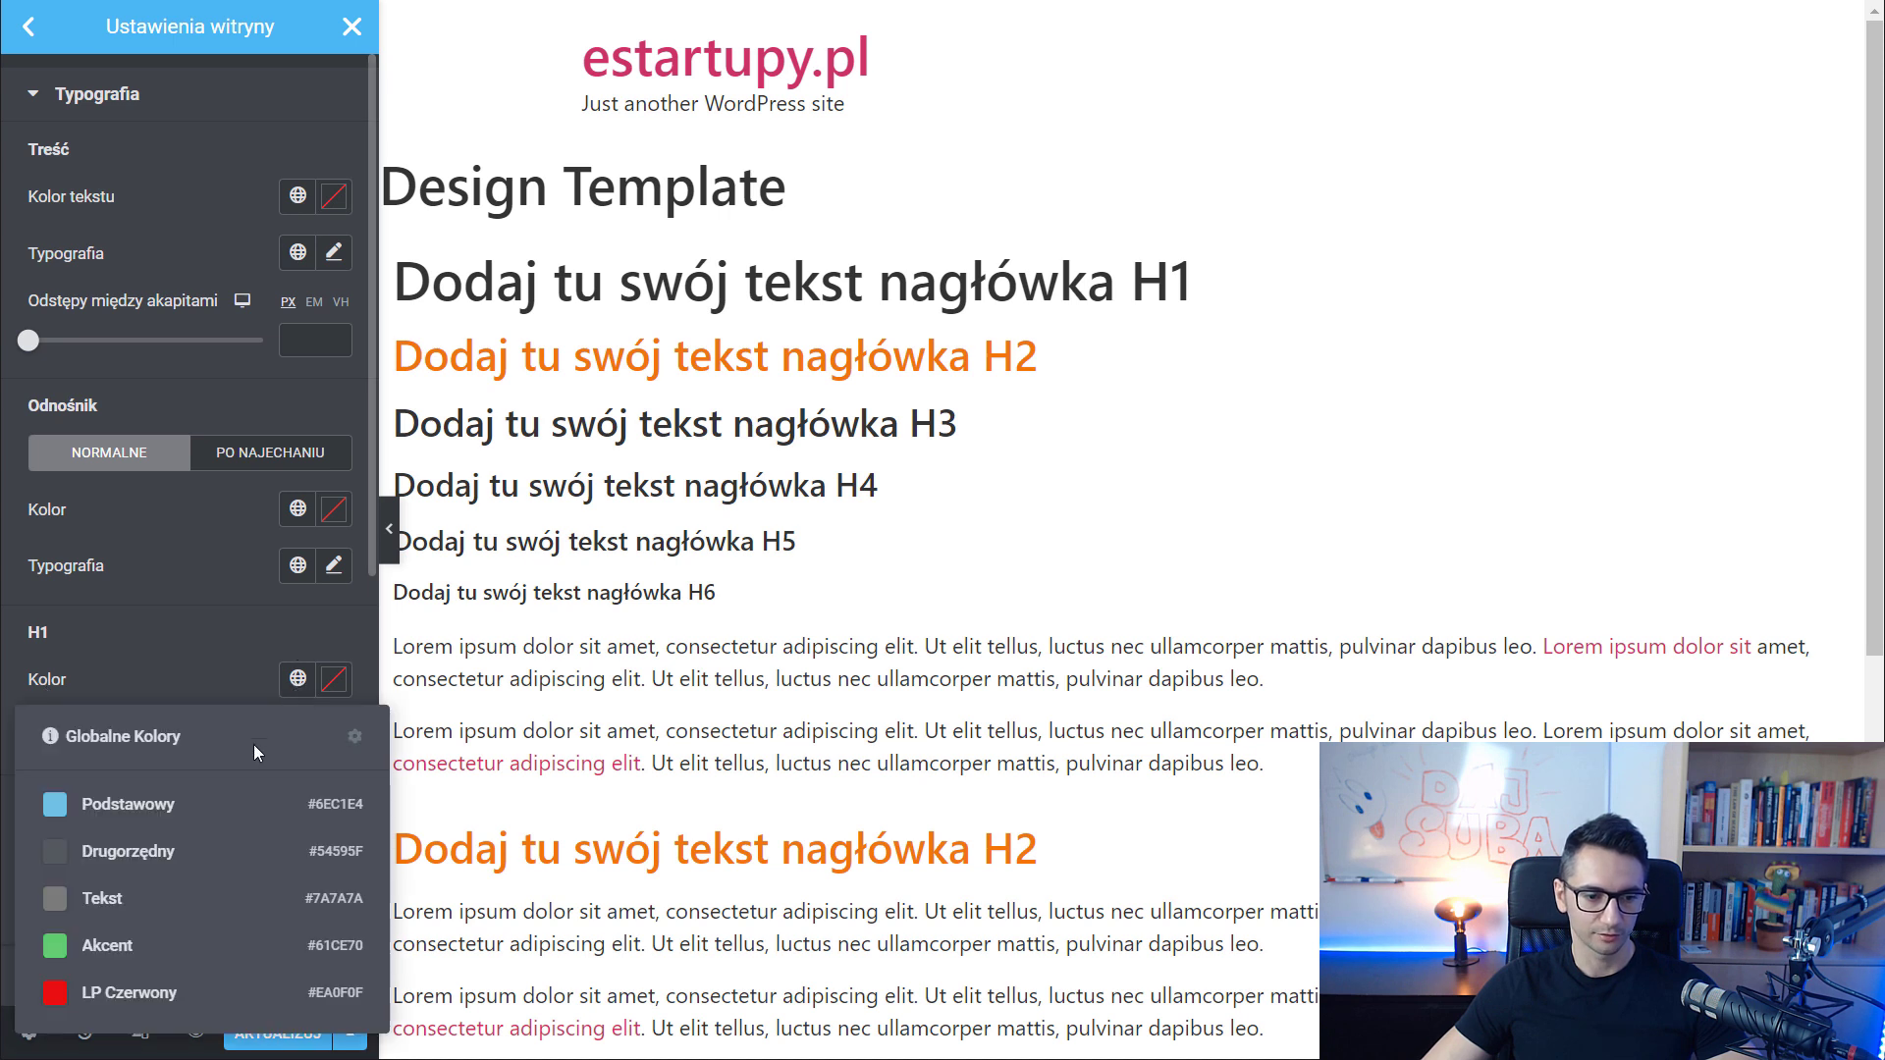
pyautogui.click(115, 994)
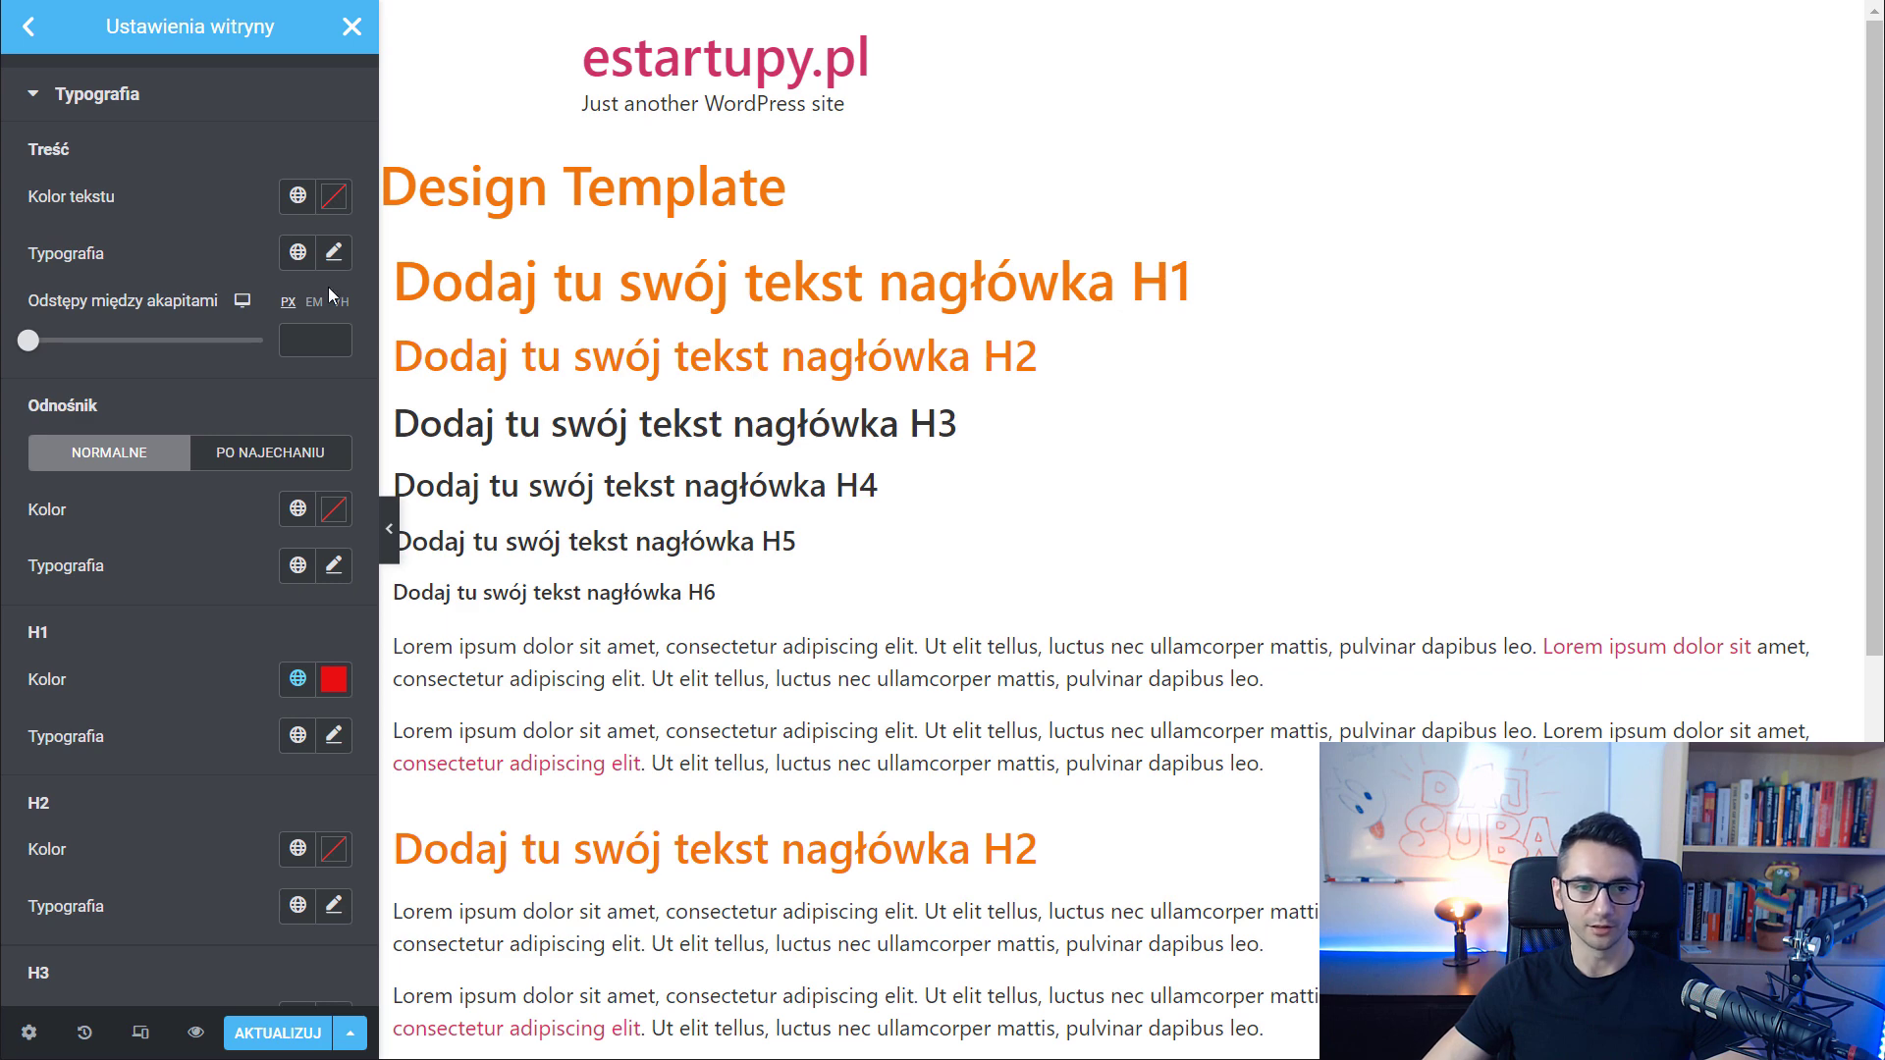
# Change the global color LP Czerwony to blue #1C0FEF in the site settings and check the elements linked to it across the page
pyautogui.click(28, 27)
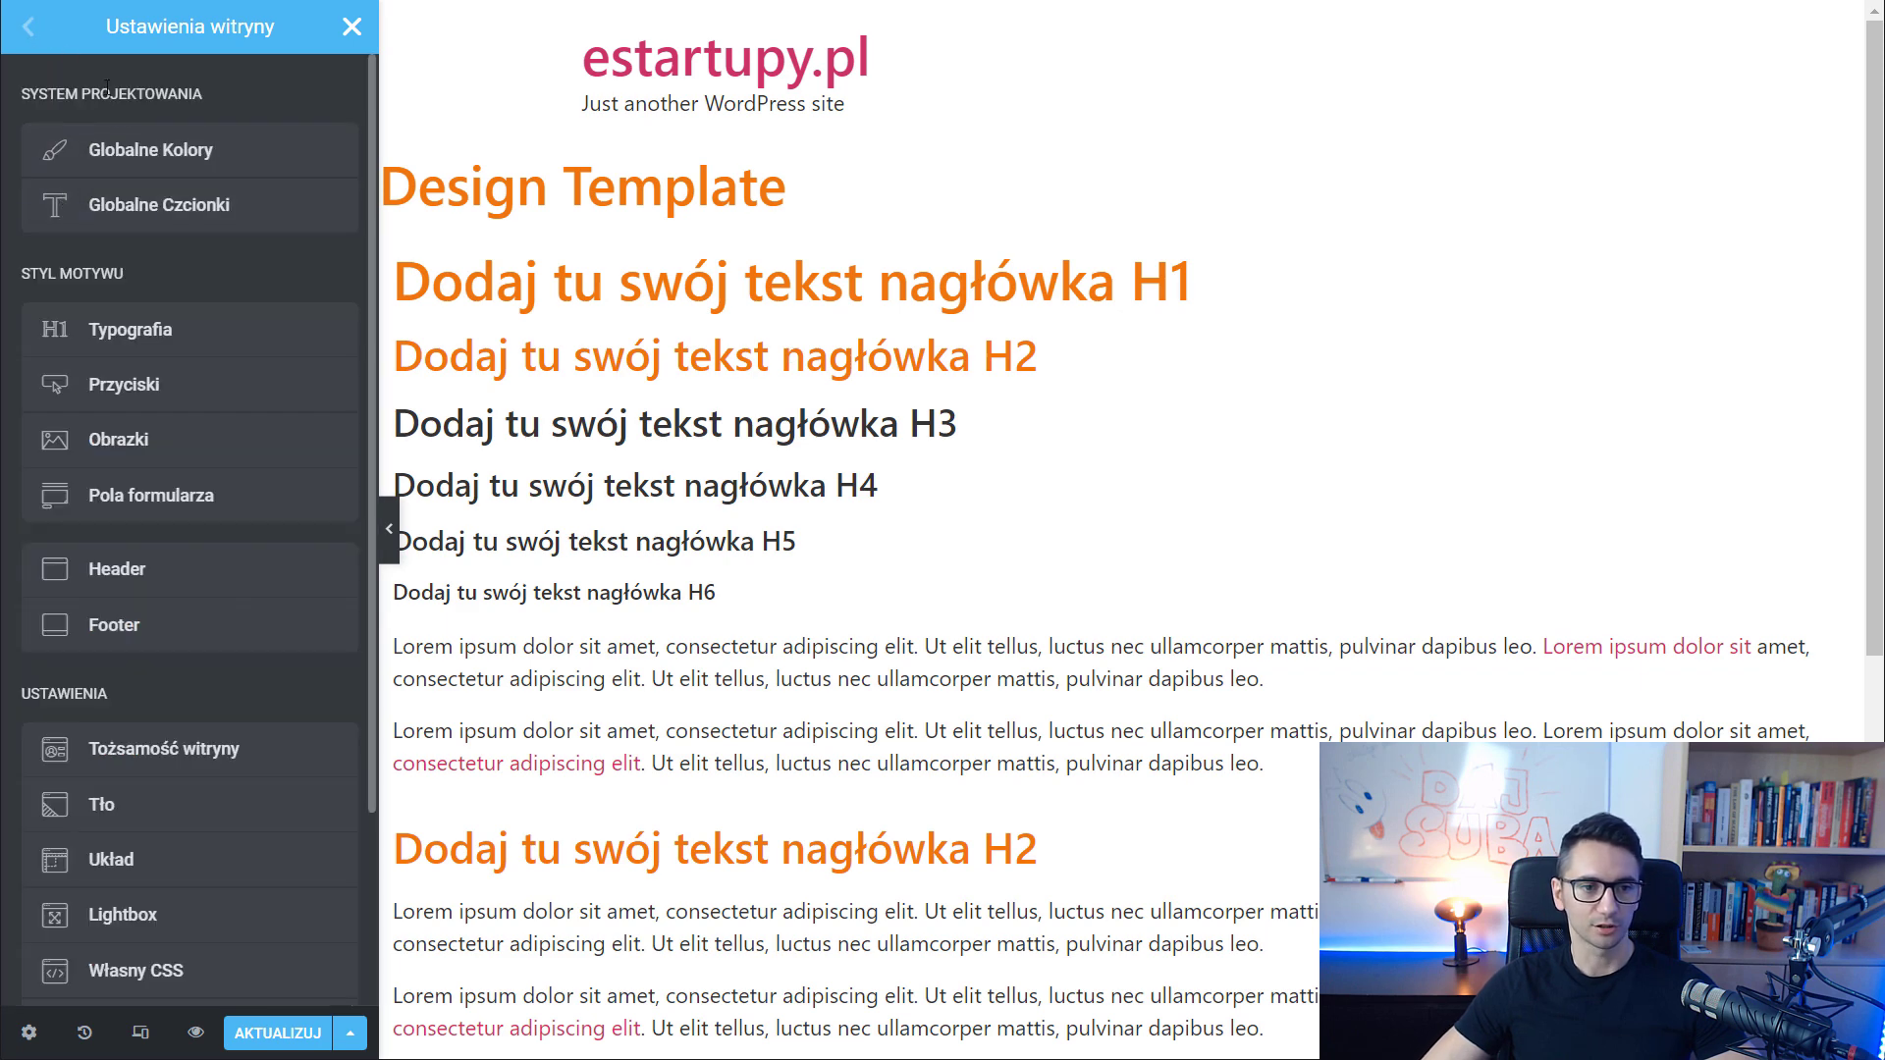
pyautogui.click(165, 149)
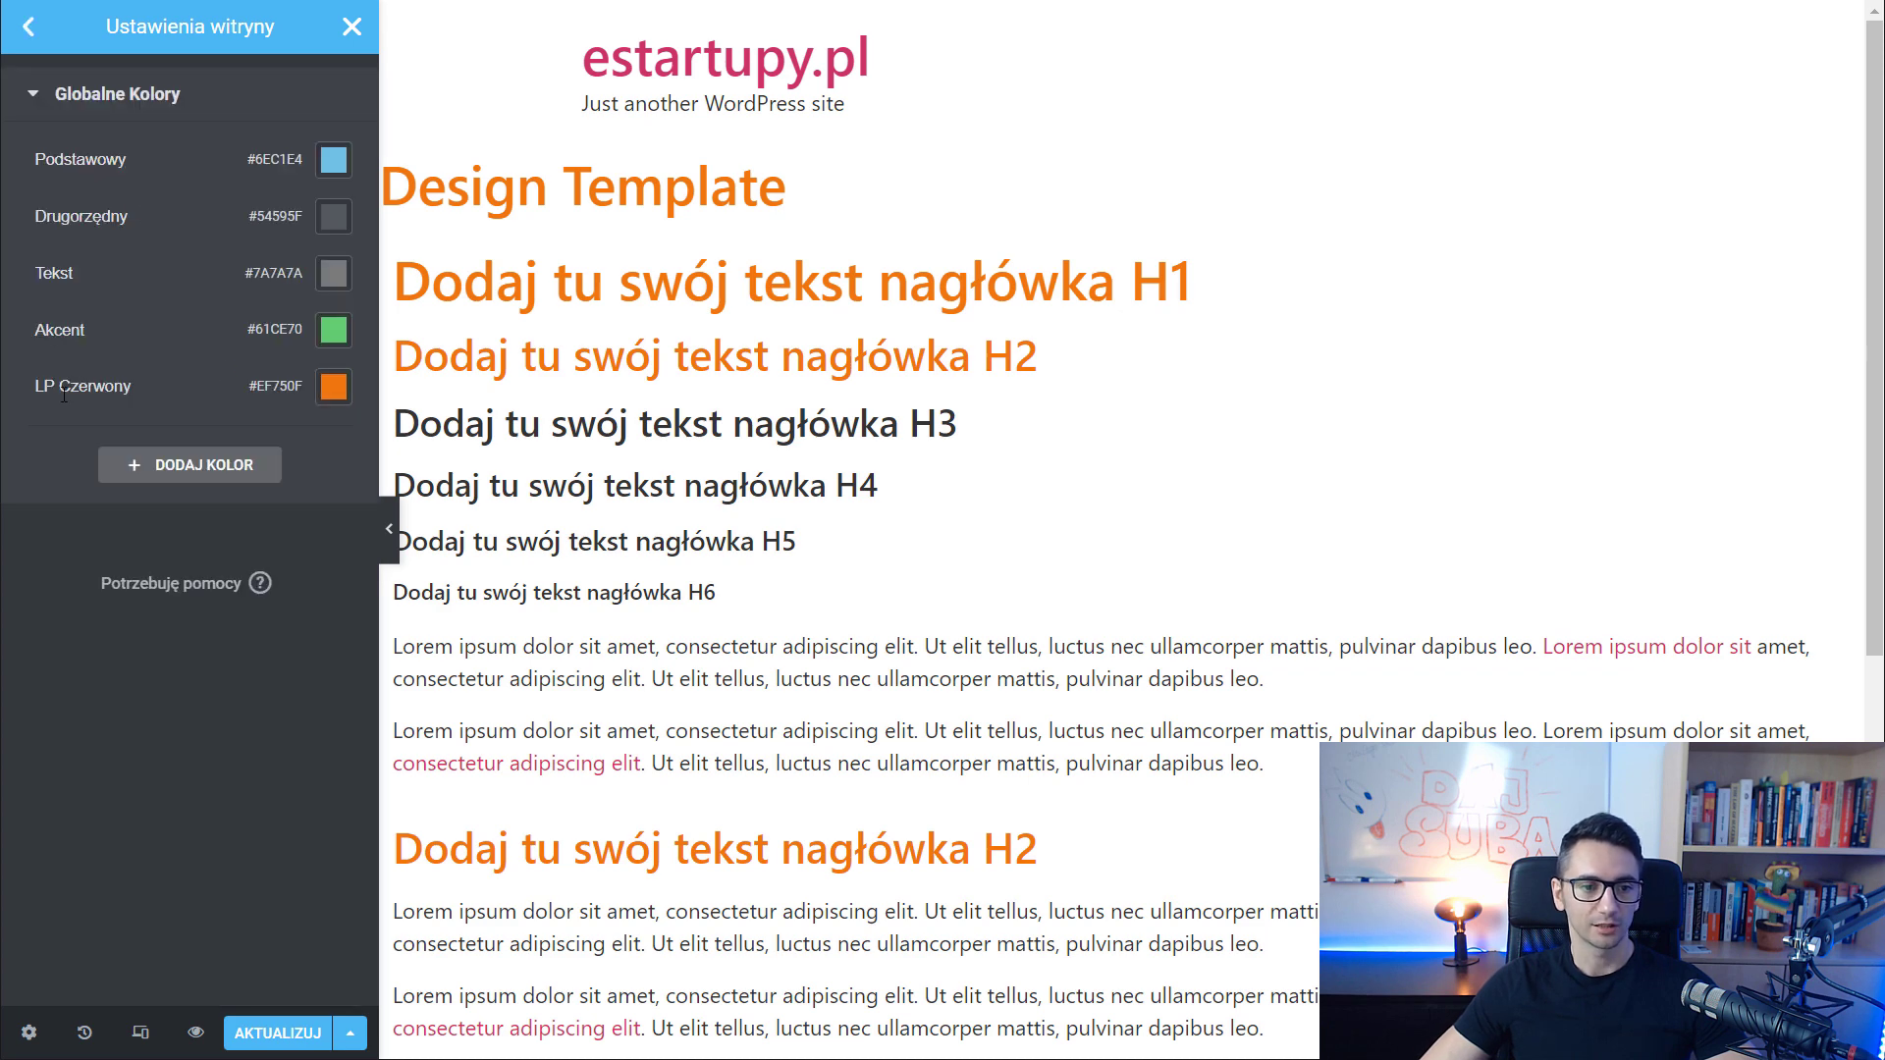
pyautogui.click(334, 386)
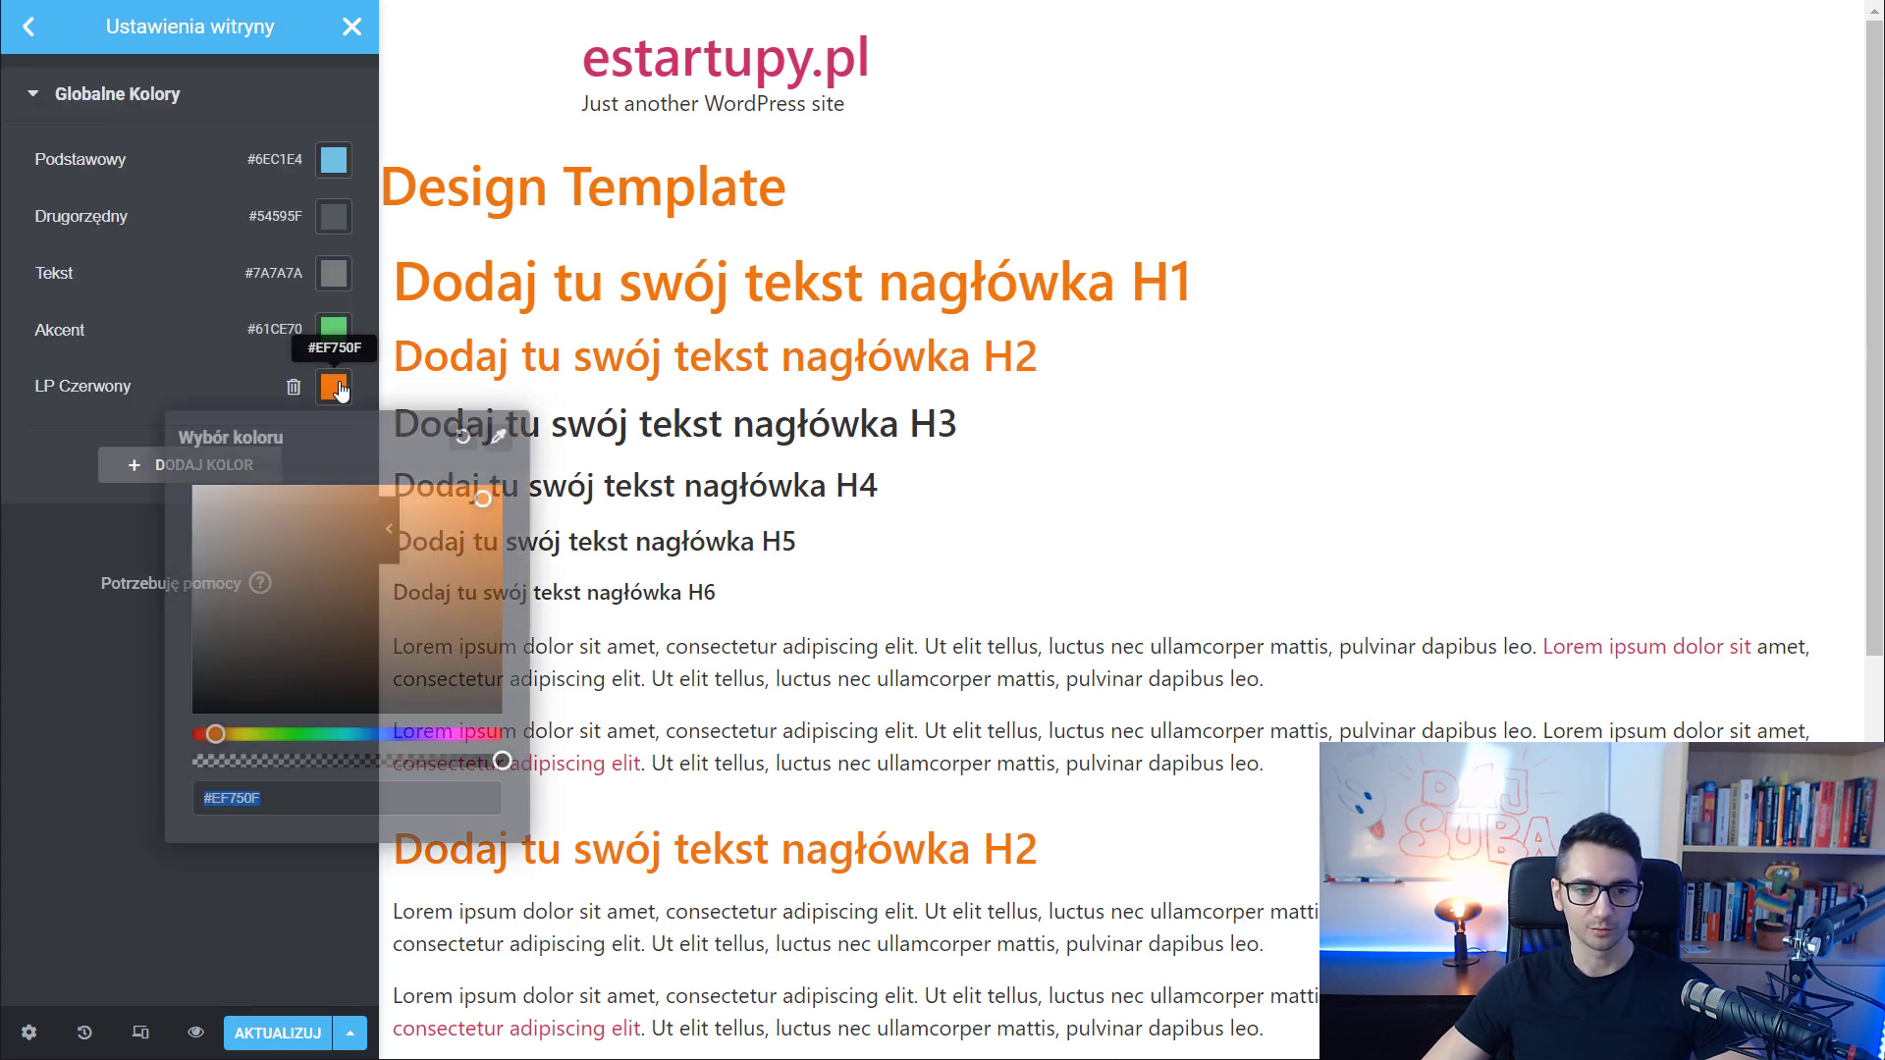
pyautogui.click(401, 733)
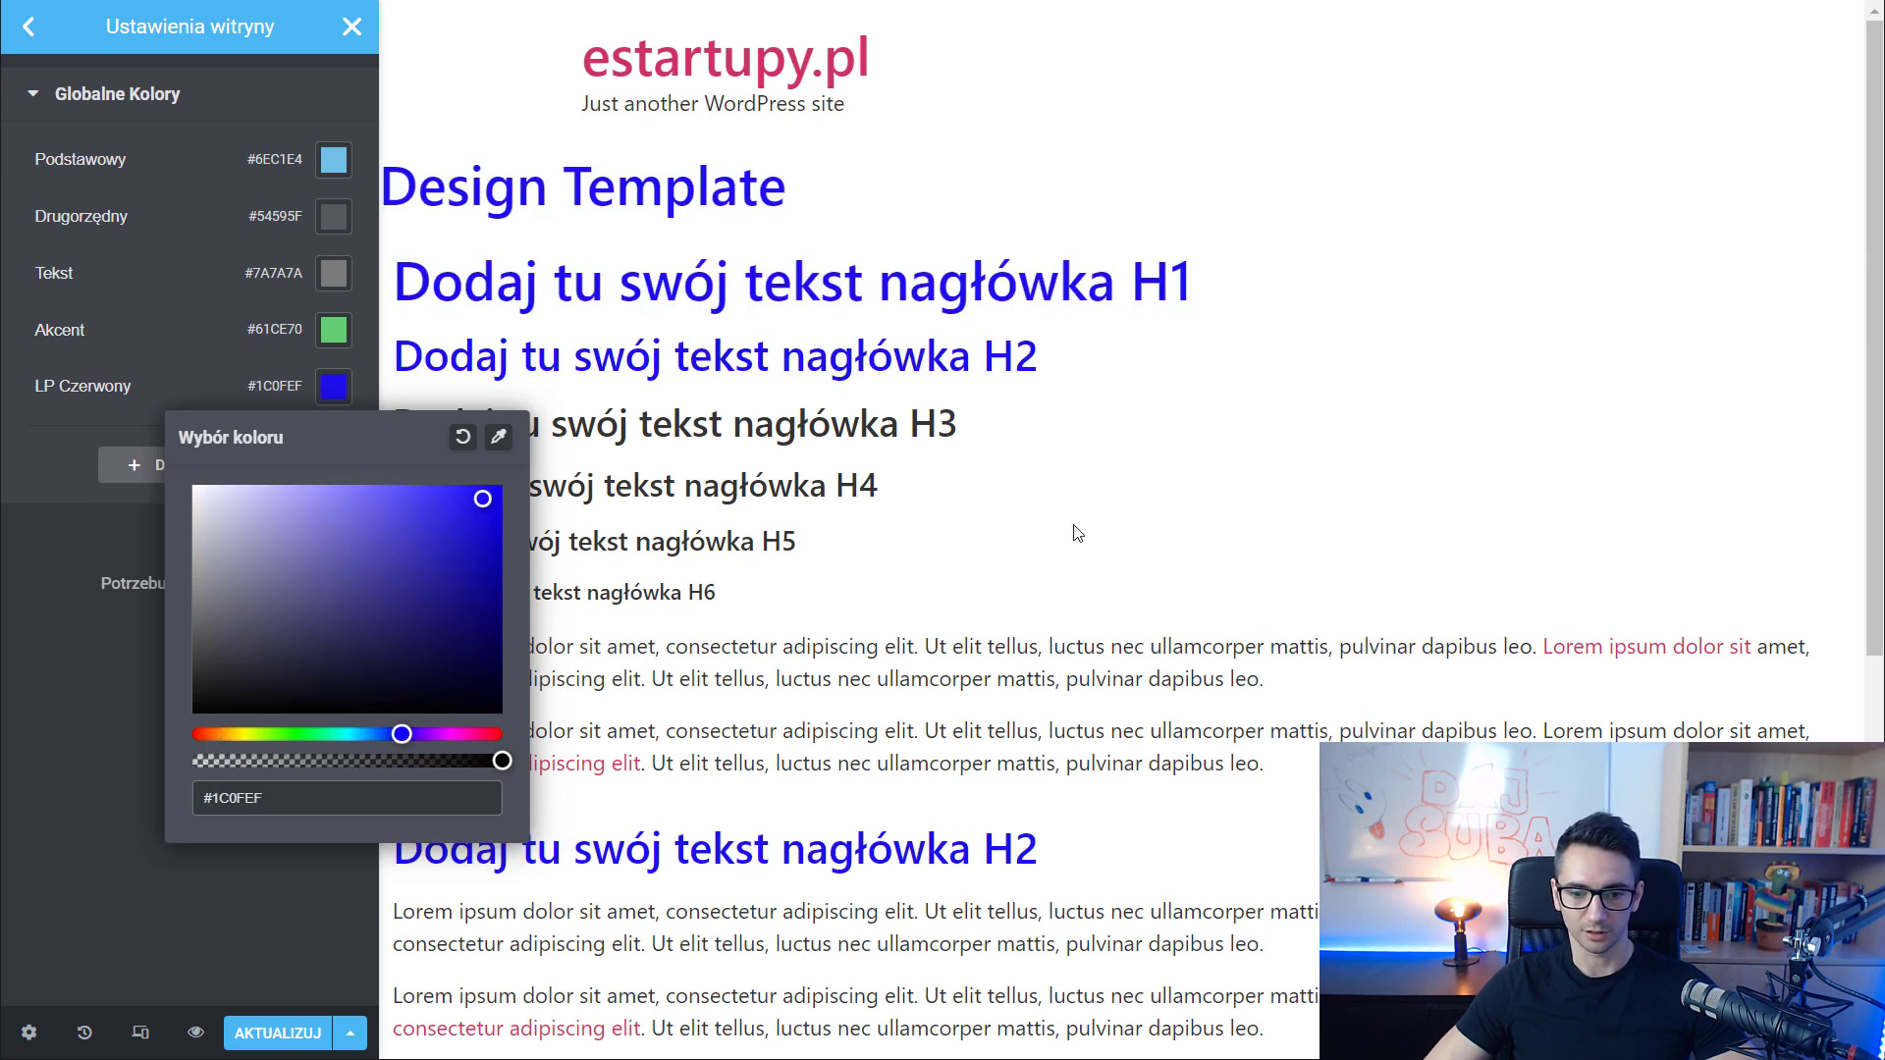
pyautogui.scroll(-6, 1158, 476)
pyautogui.scroll(6, 1156, 478)
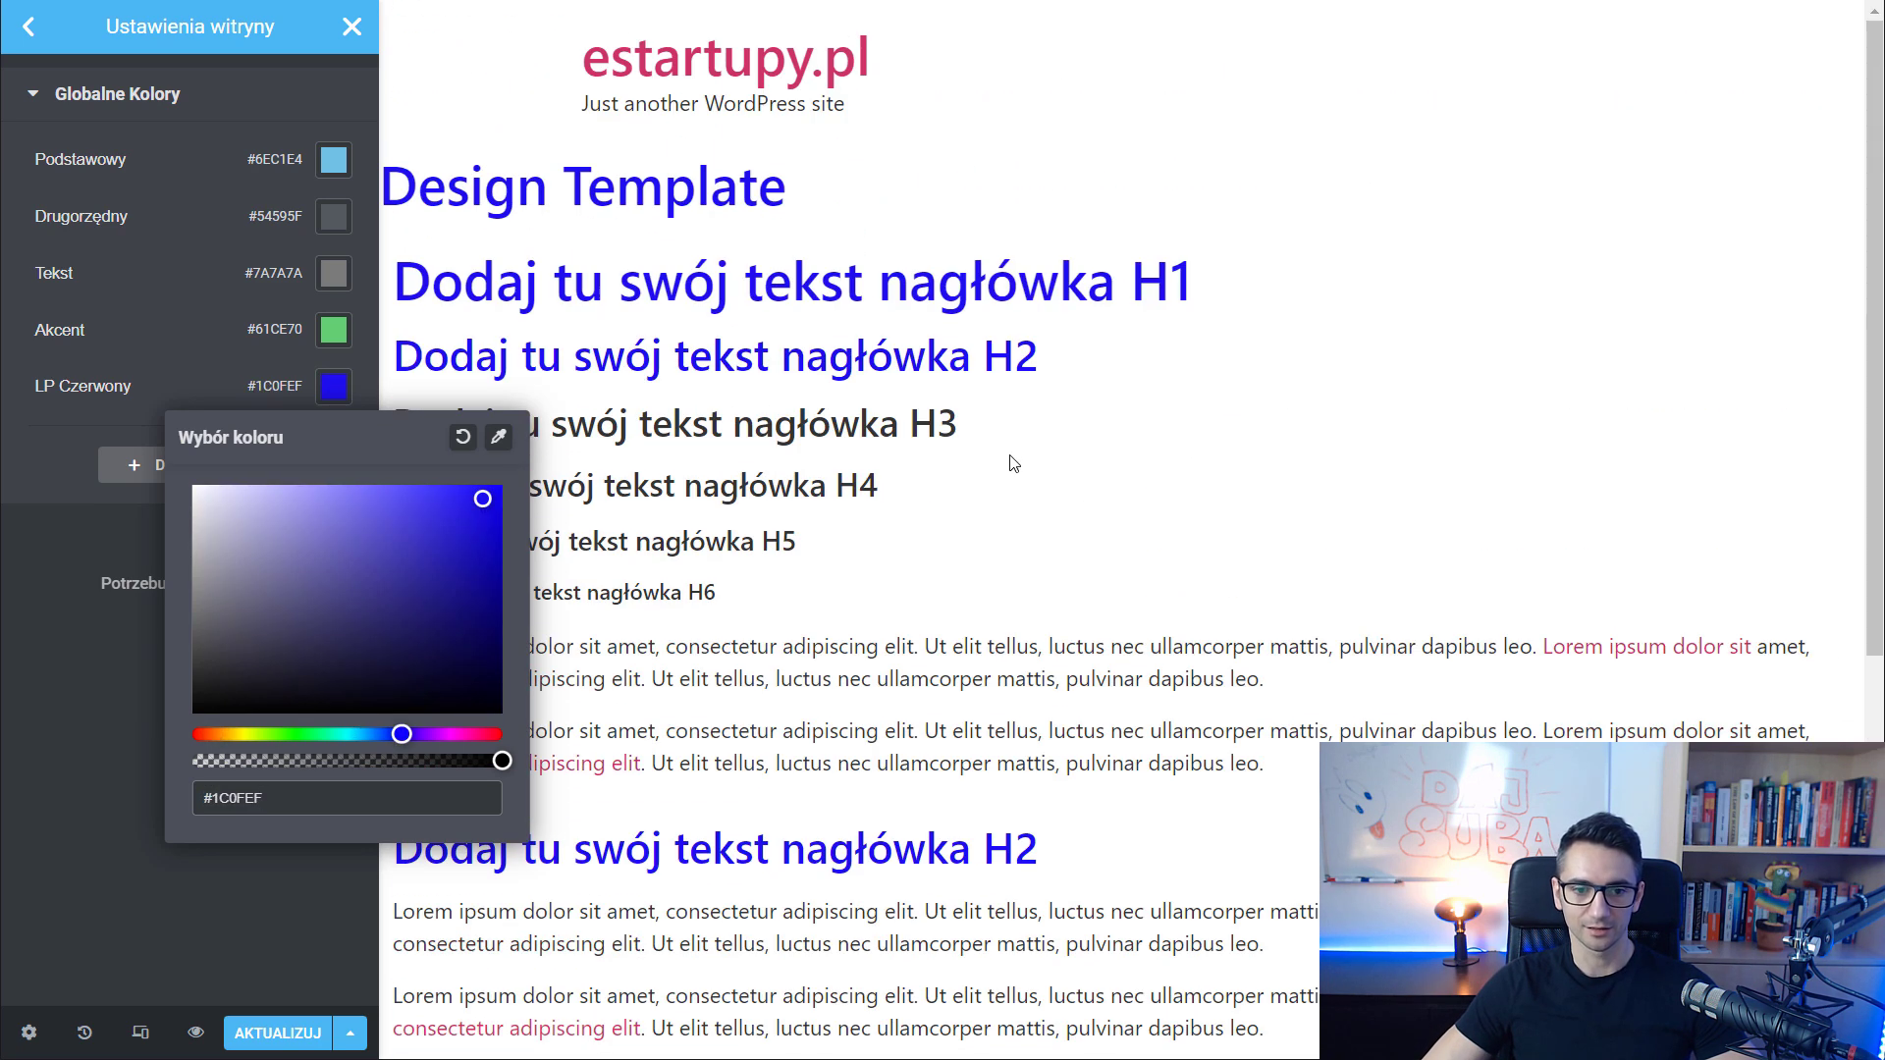
pyautogui.click(108, 391)
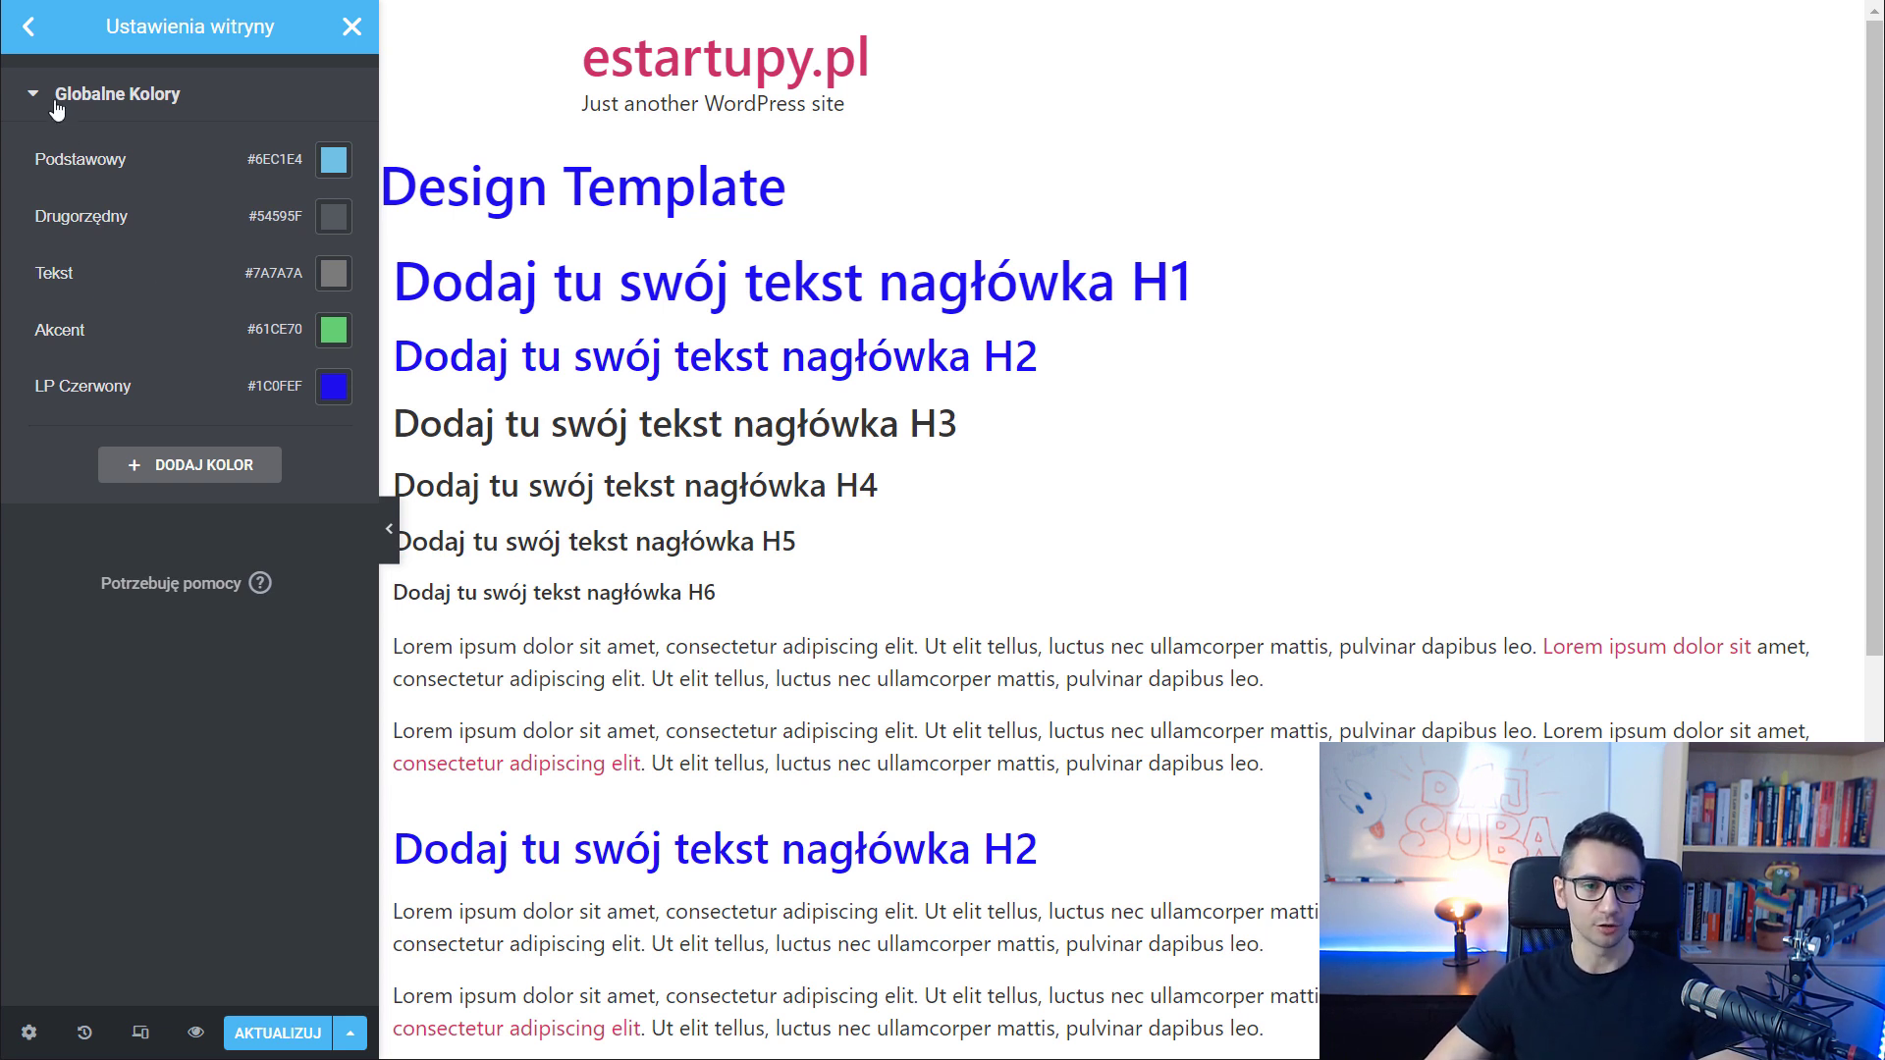
# Set the global font Podstawowy to the Poppins family with weight 800
pyautogui.click(30, 29)
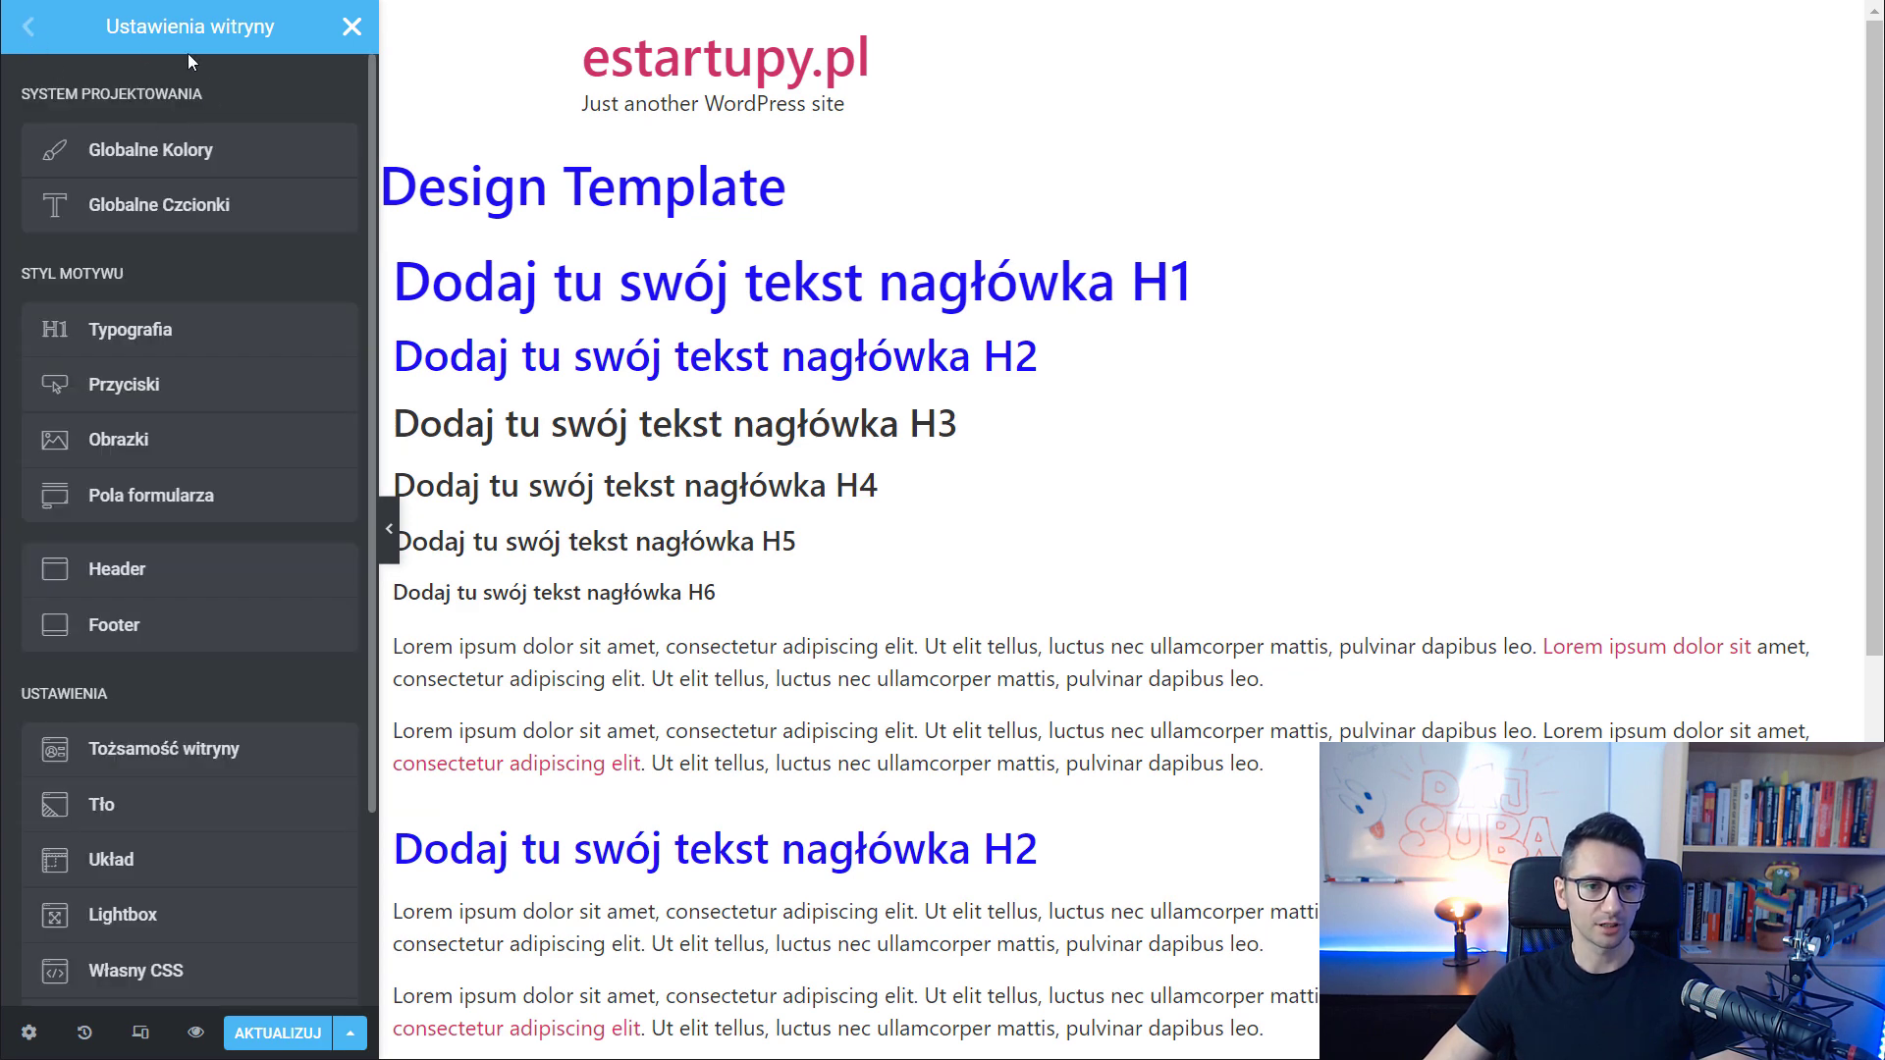
pyautogui.click(137, 217)
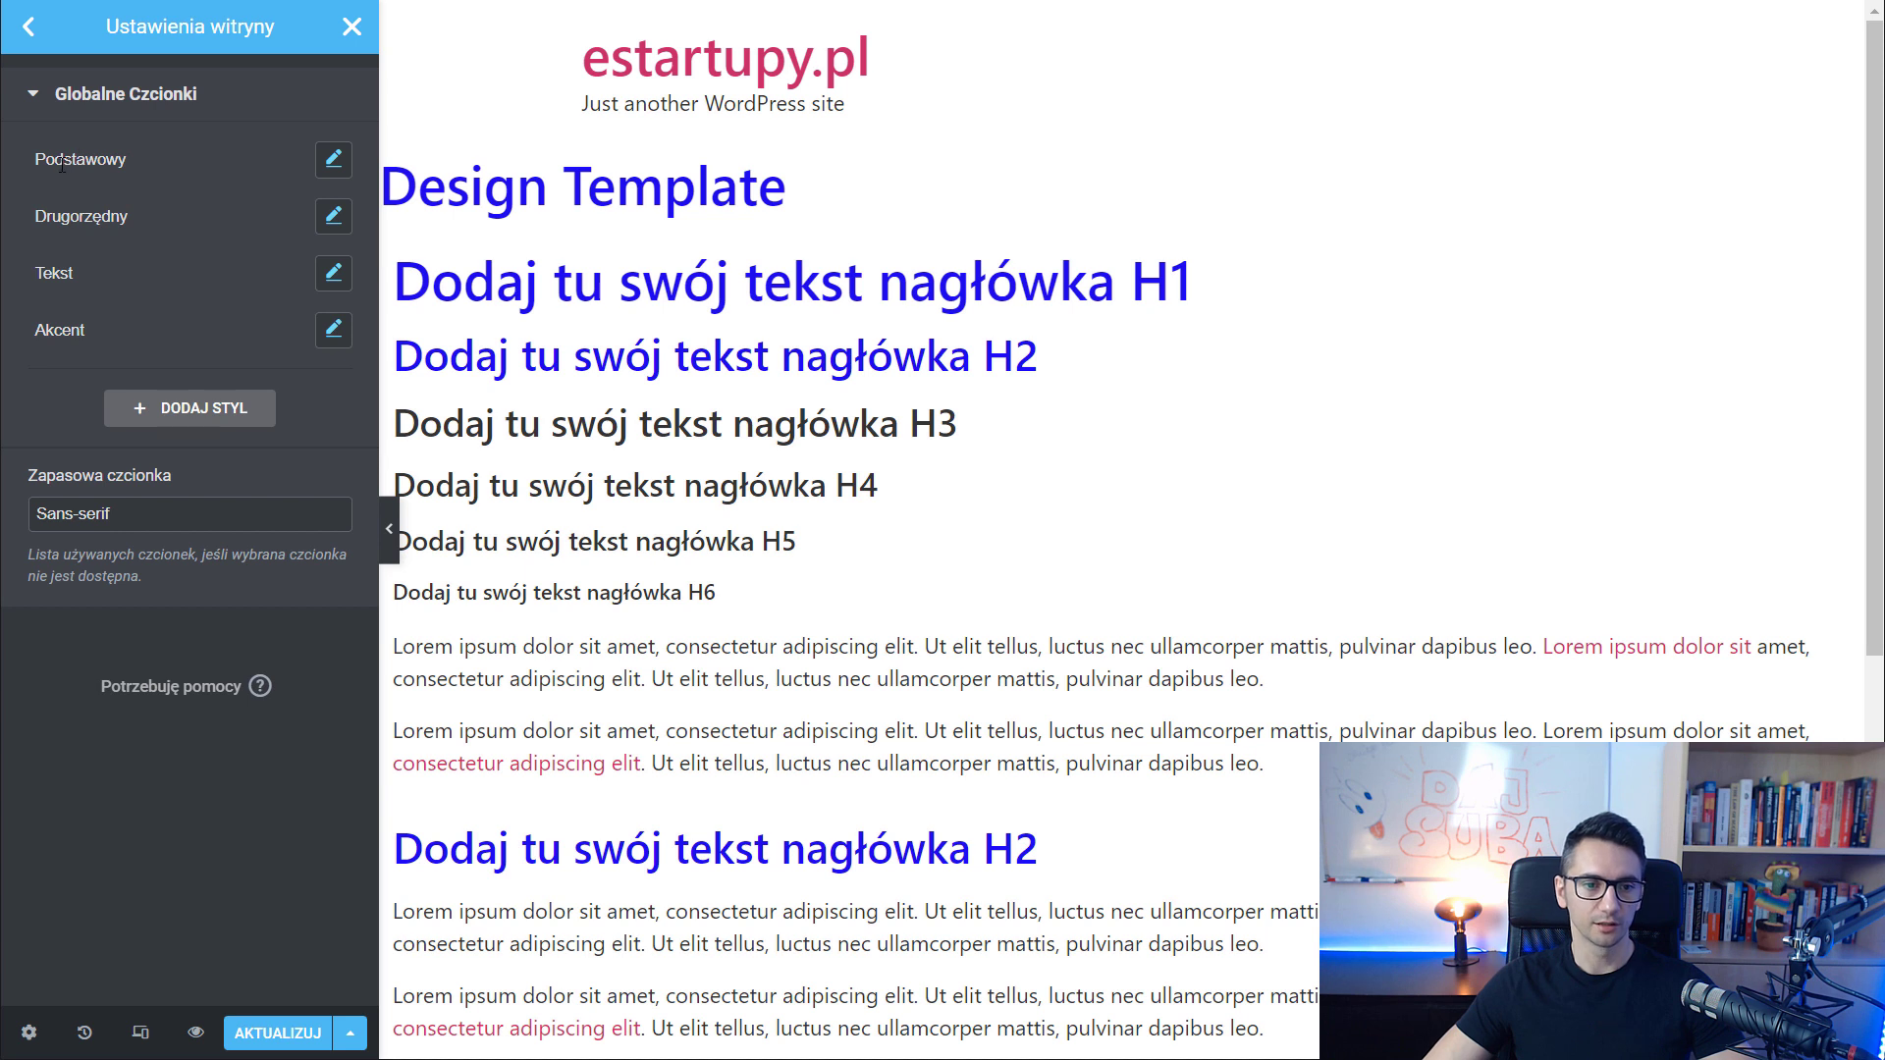
pyautogui.click(334, 158)
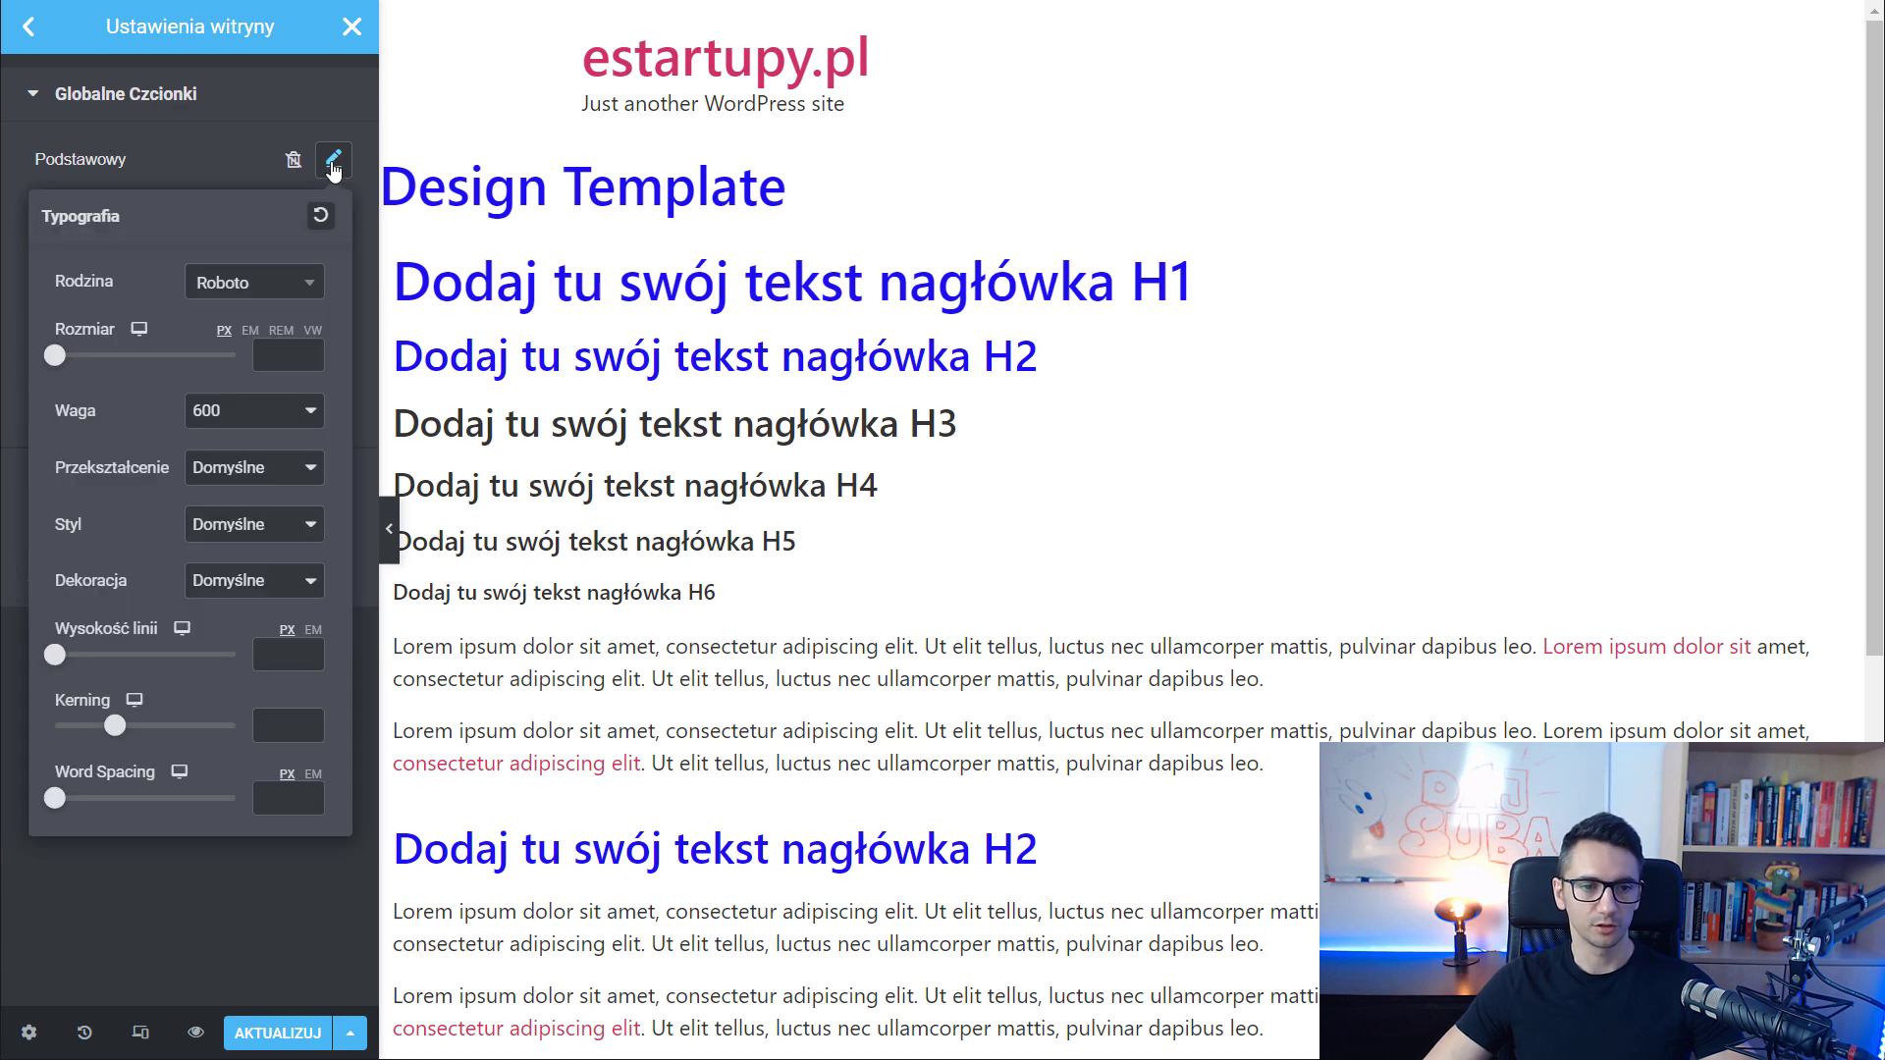
pyautogui.click(233, 292)
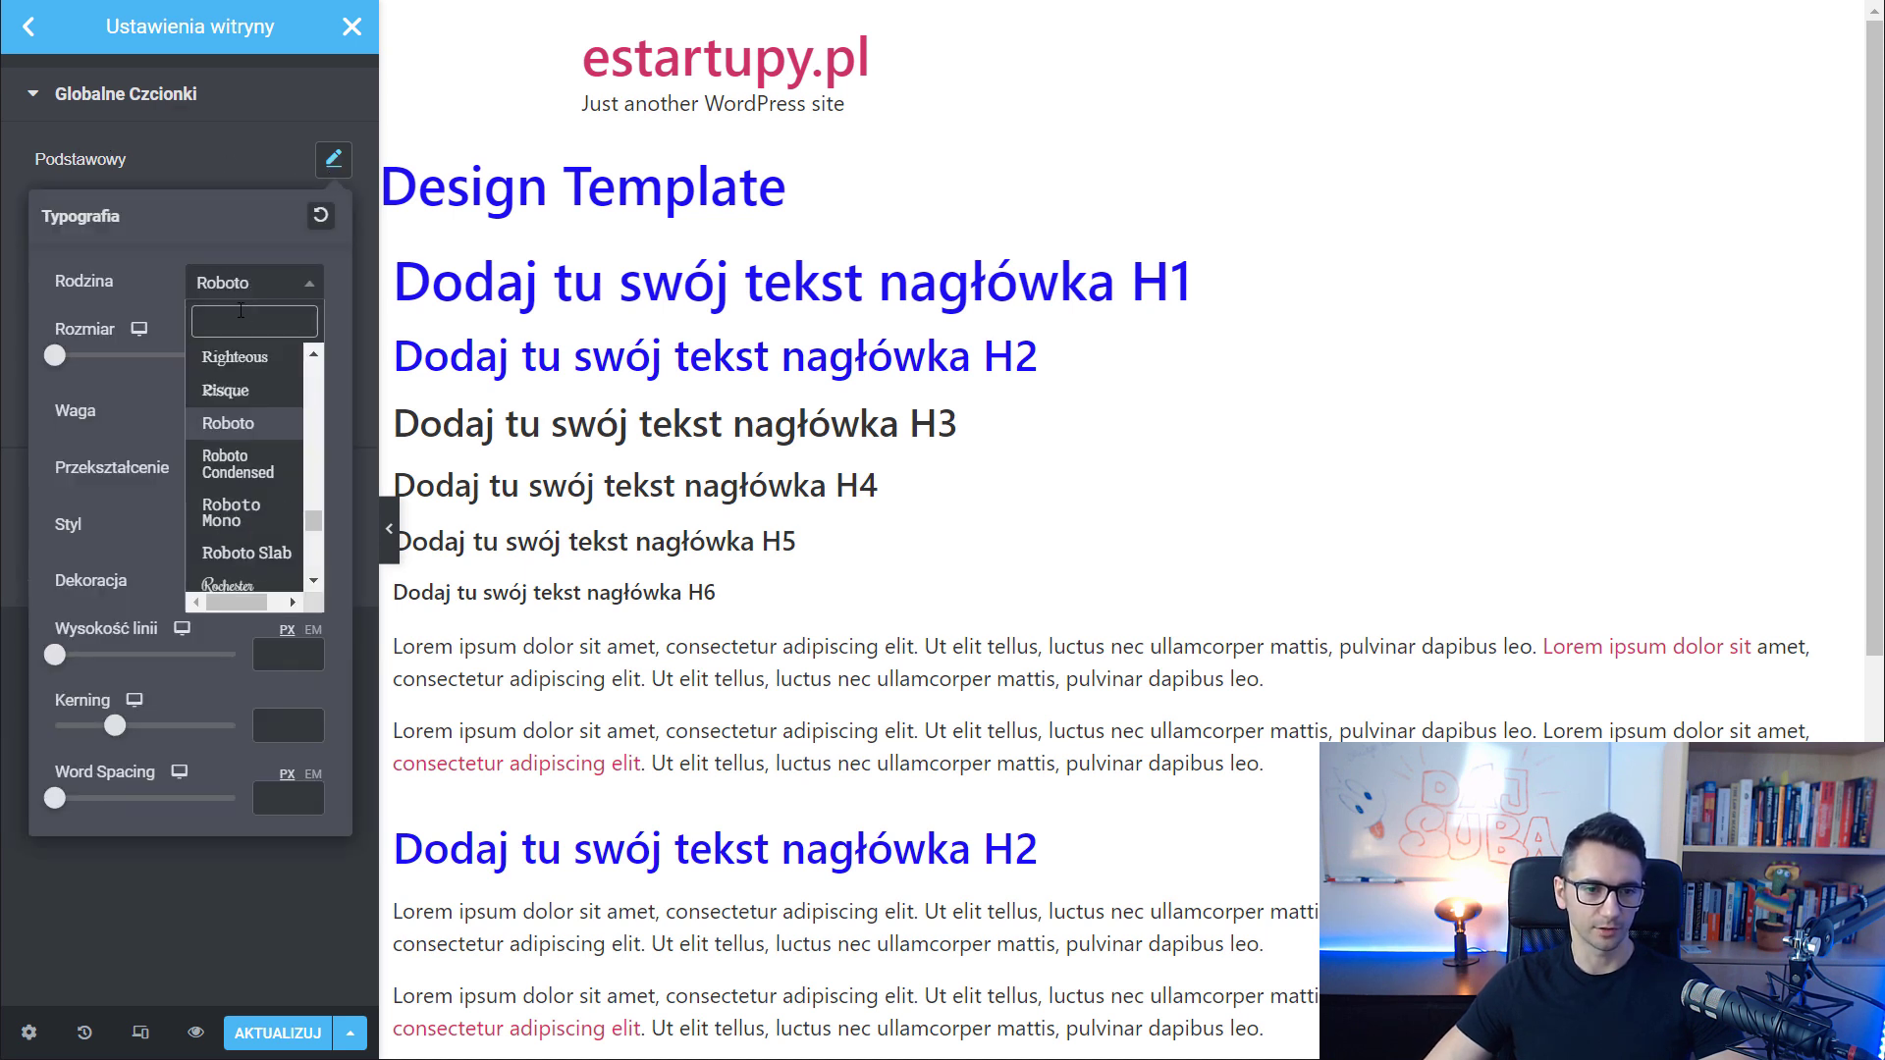
pyautogui.write('pop')
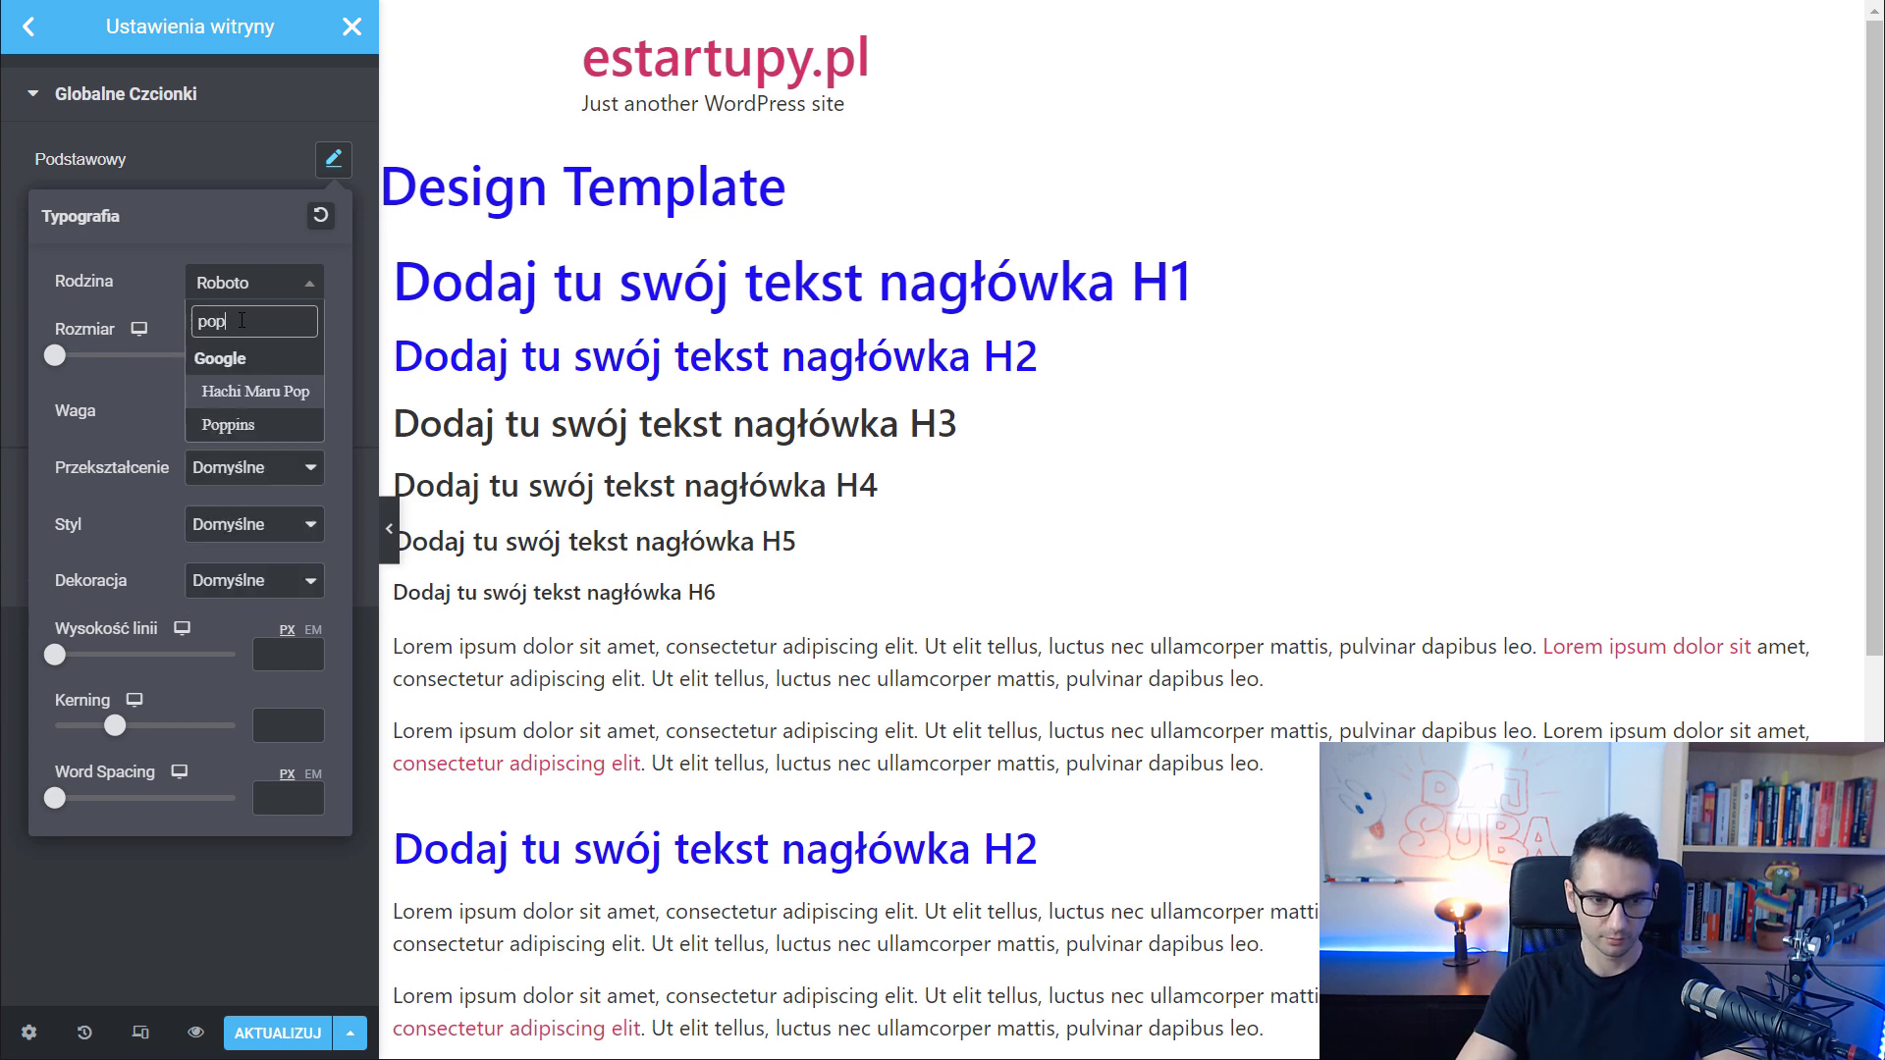
pyautogui.click(248, 442)
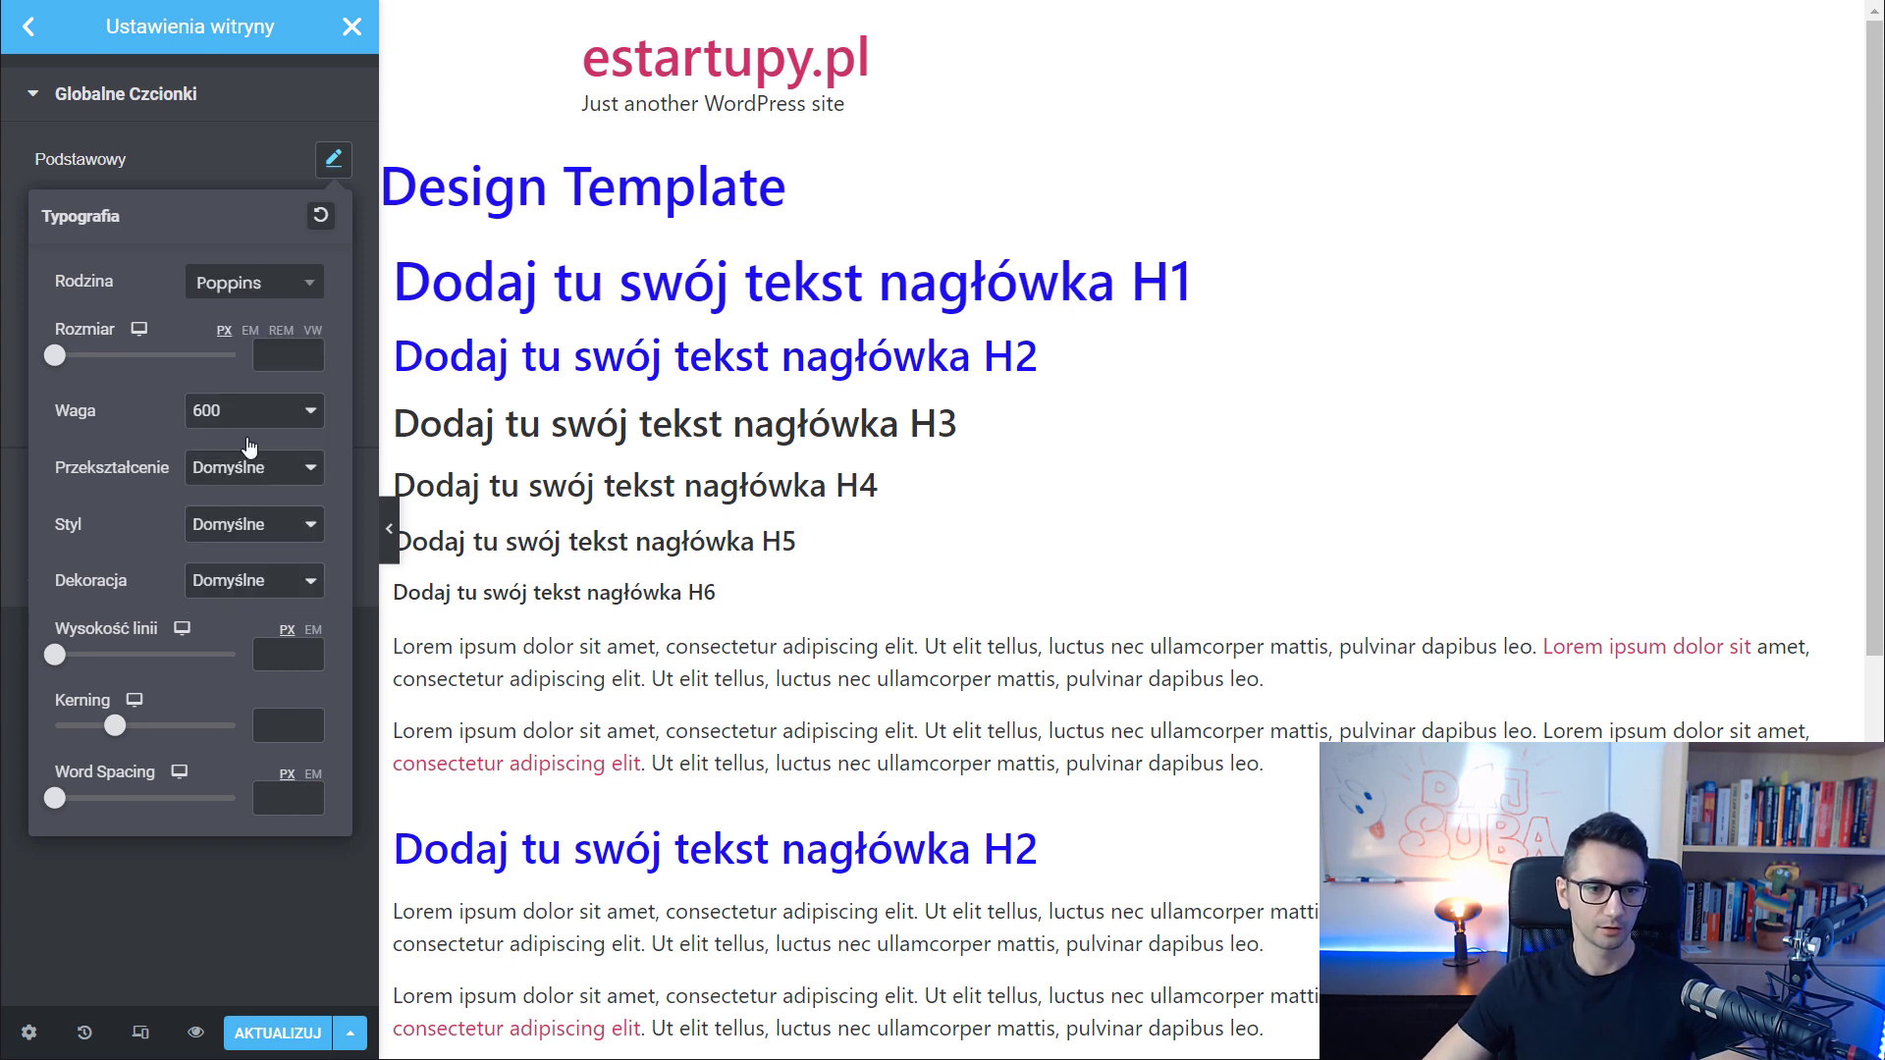
pyautogui.click(247, 427)
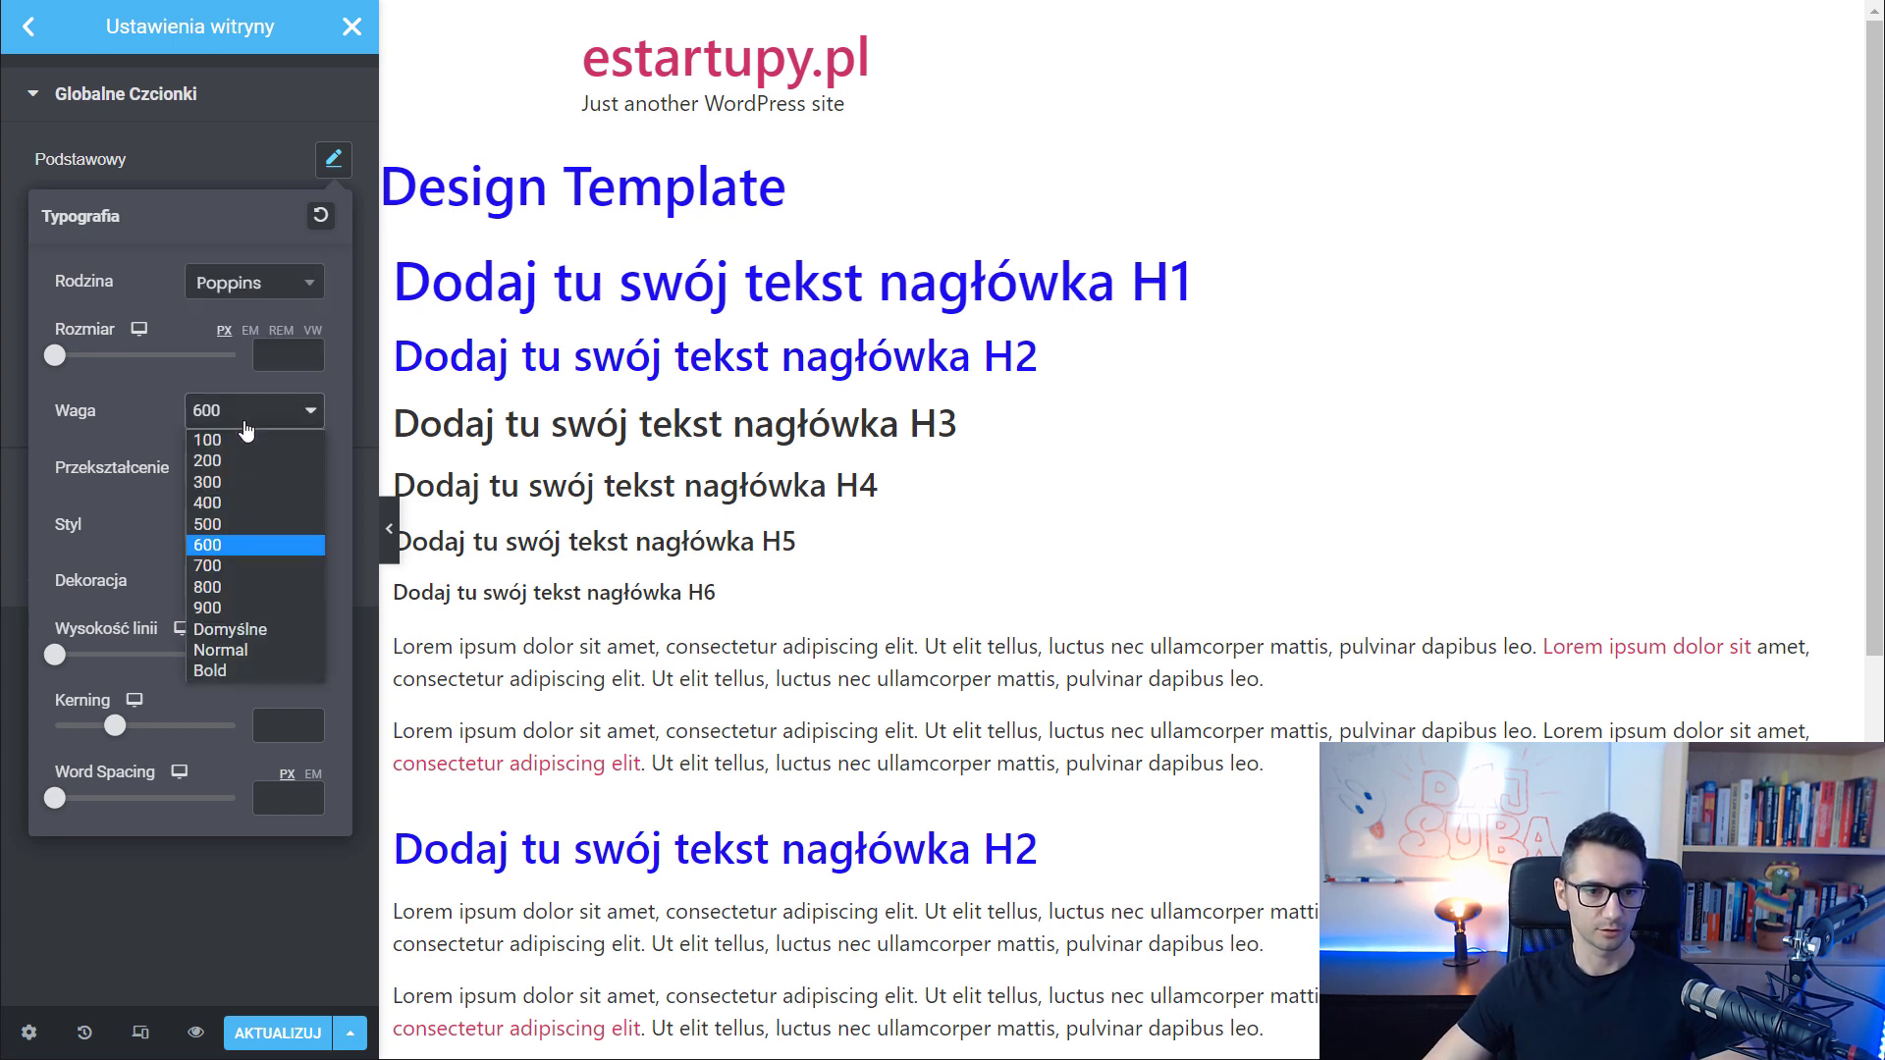
pyautogui.click(218, 581)
pyautogui.click(159, 159)
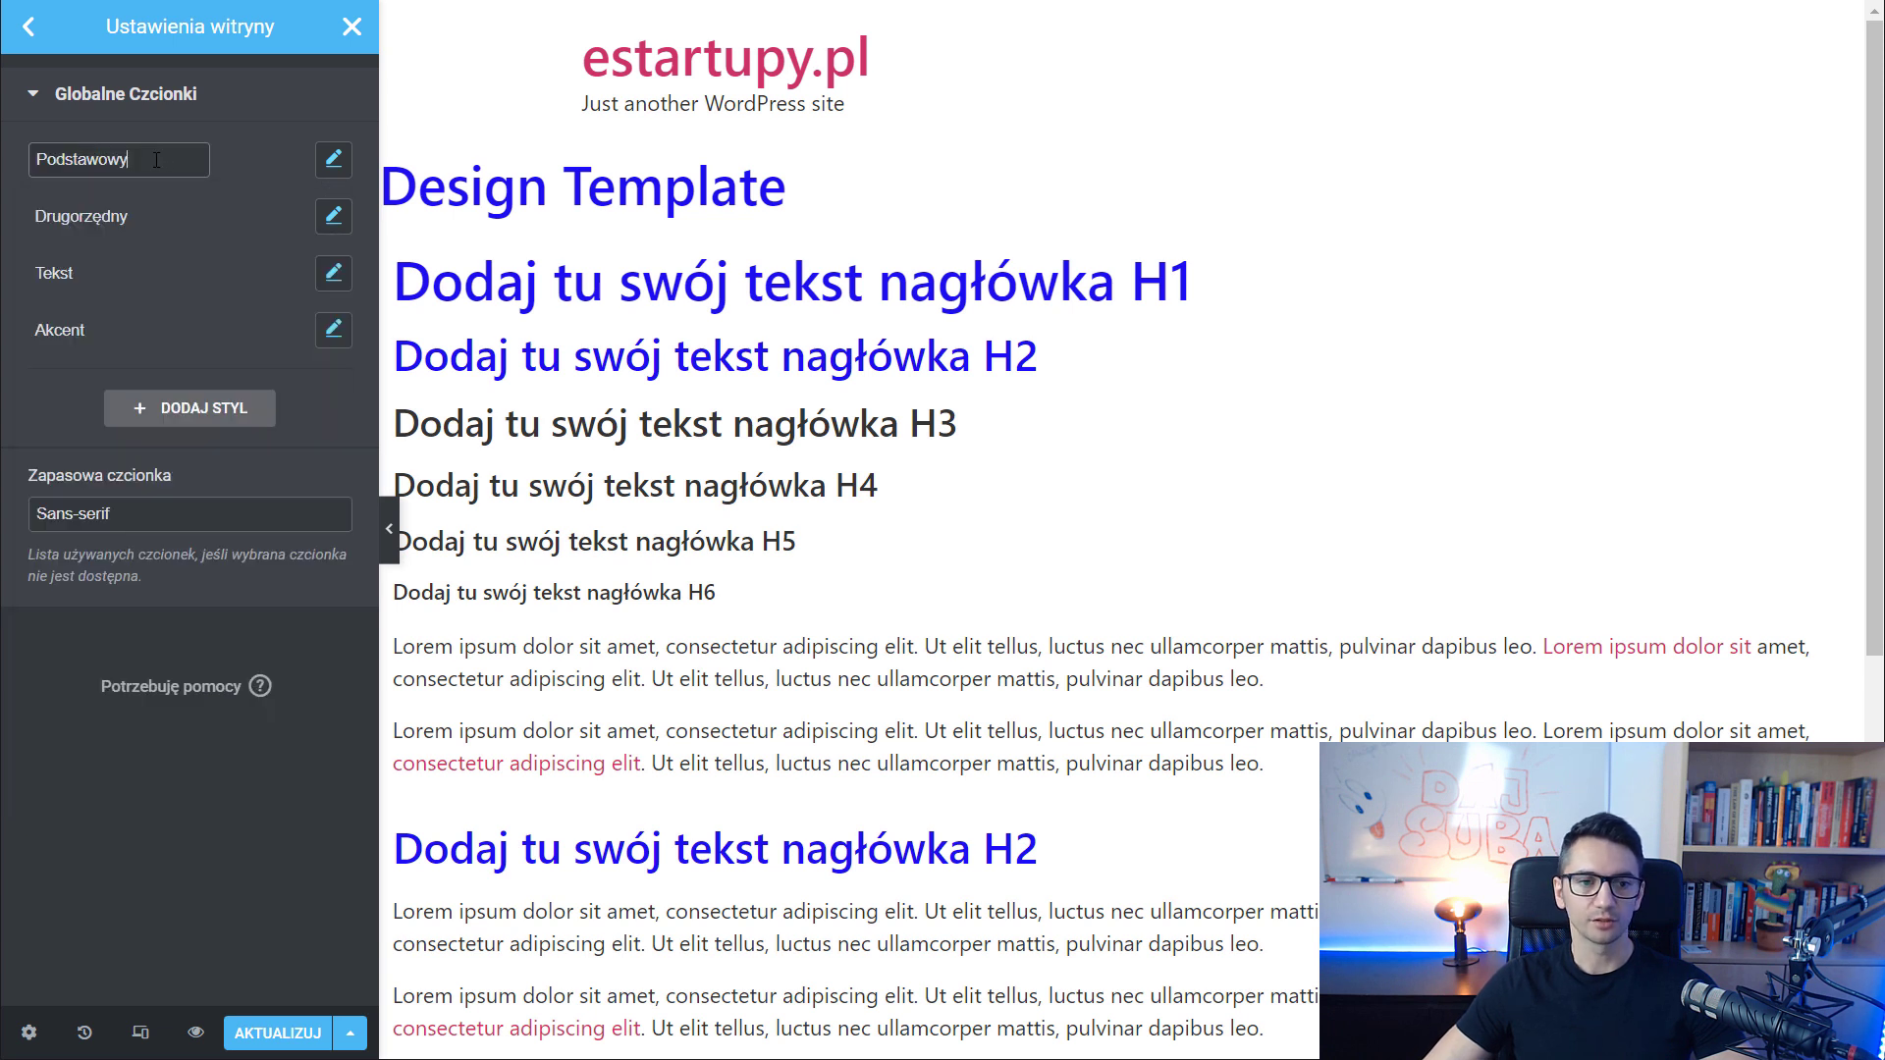
pyautogui.moveTo(136, 160); pyautogui.dragTo(36, 160)
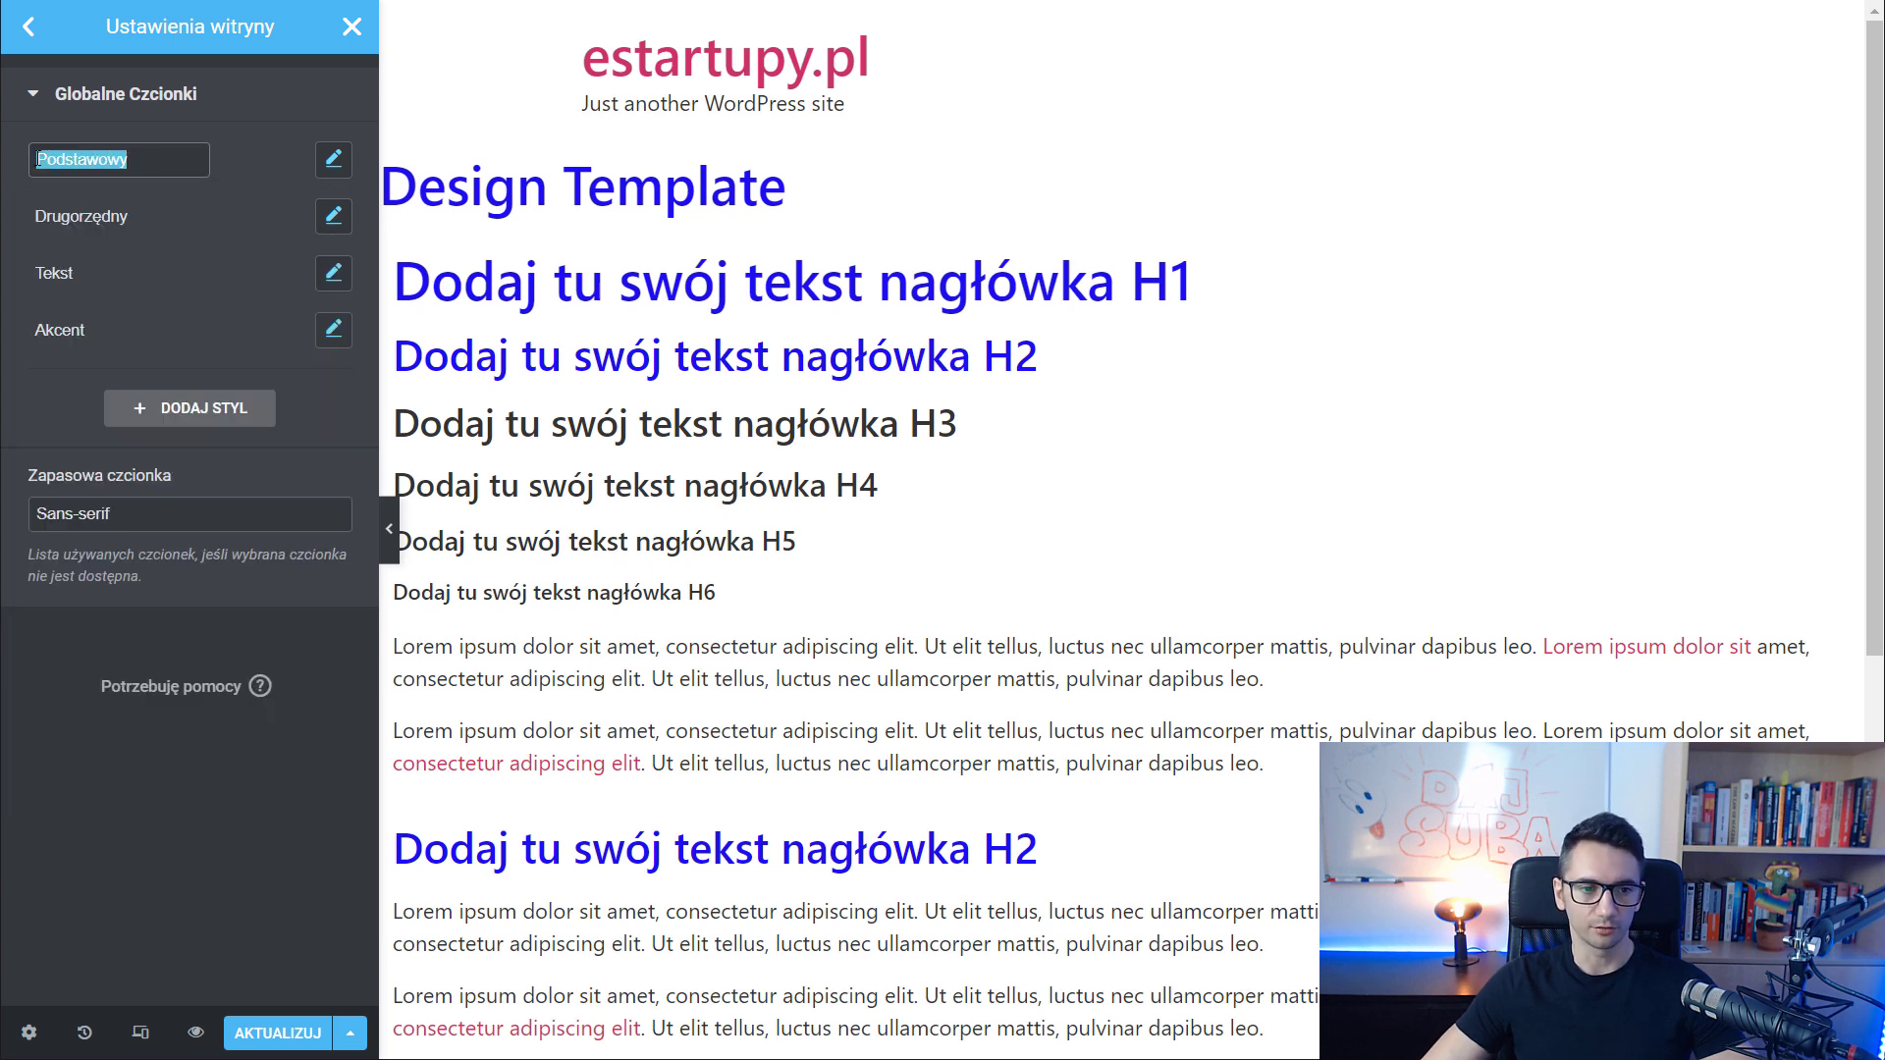
pyautogui.click(333, 160)
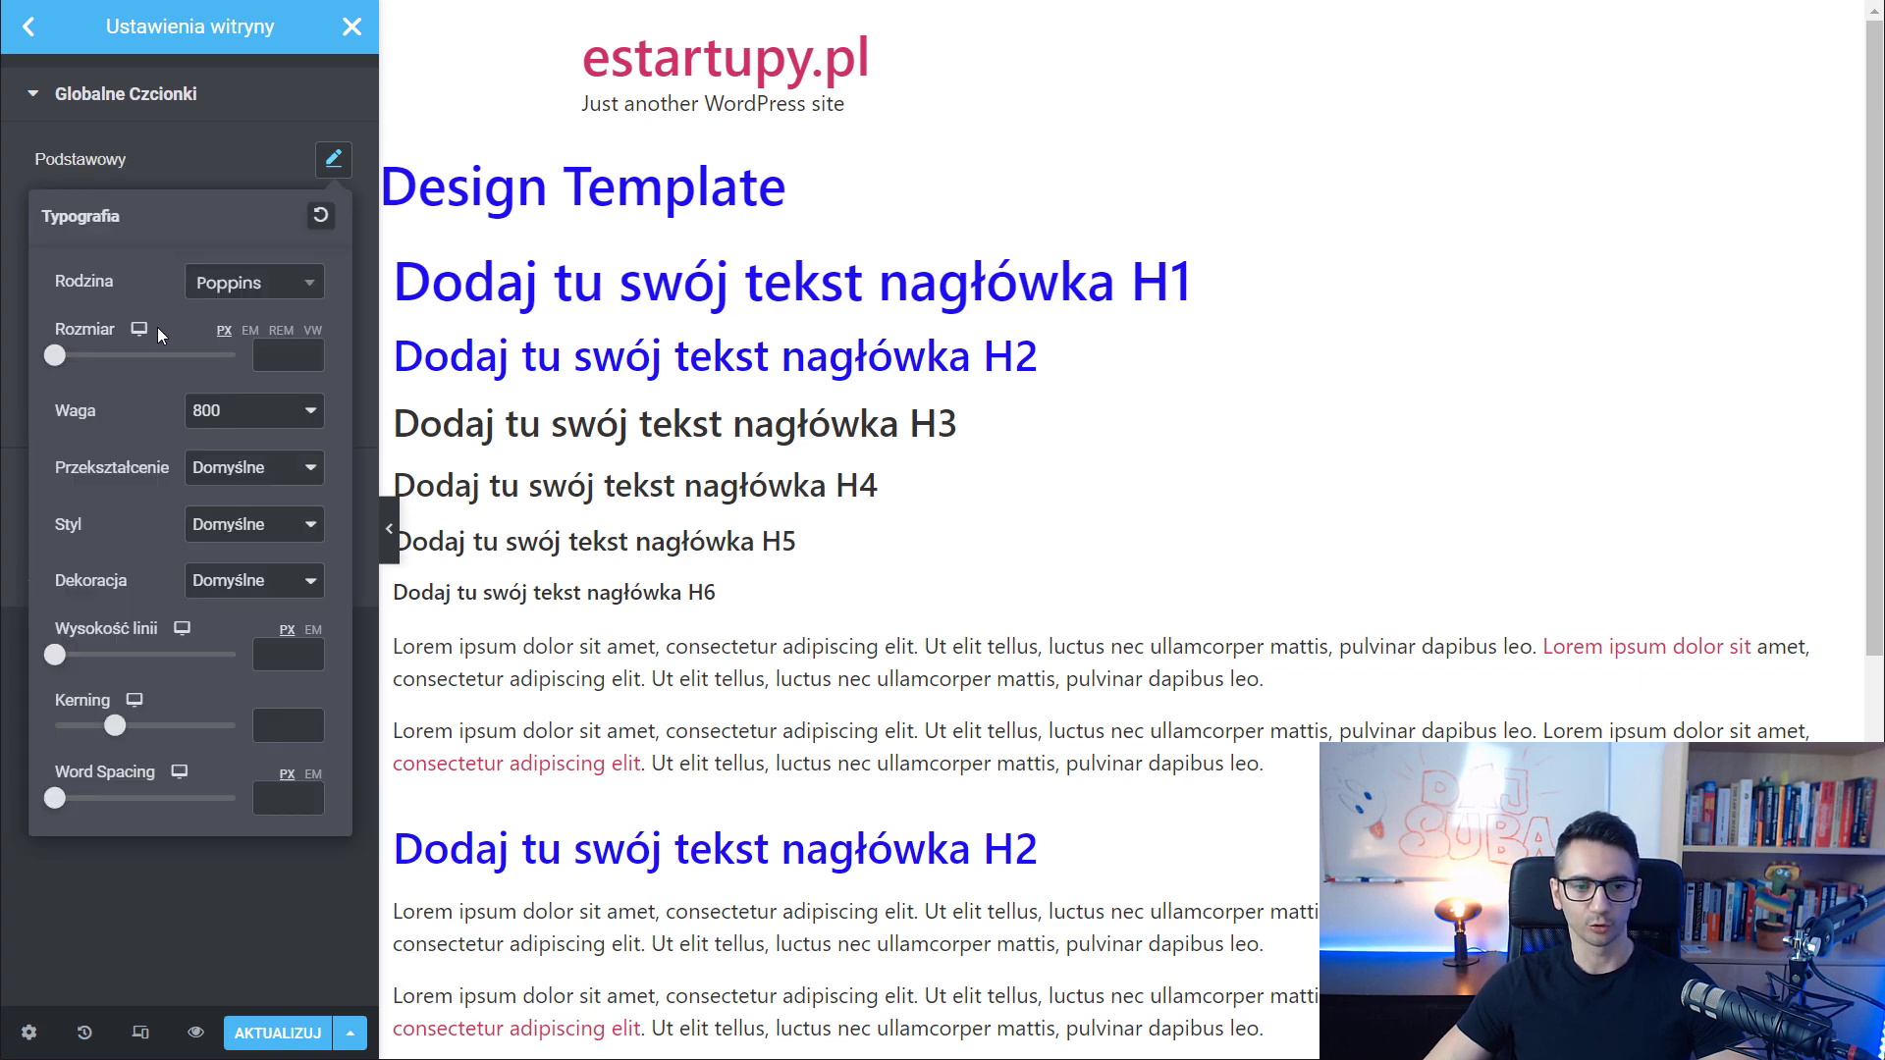
# Assign the global font Podstawowy to the H1 headings in the site's theme typography
pyautogui.click(31, 33)
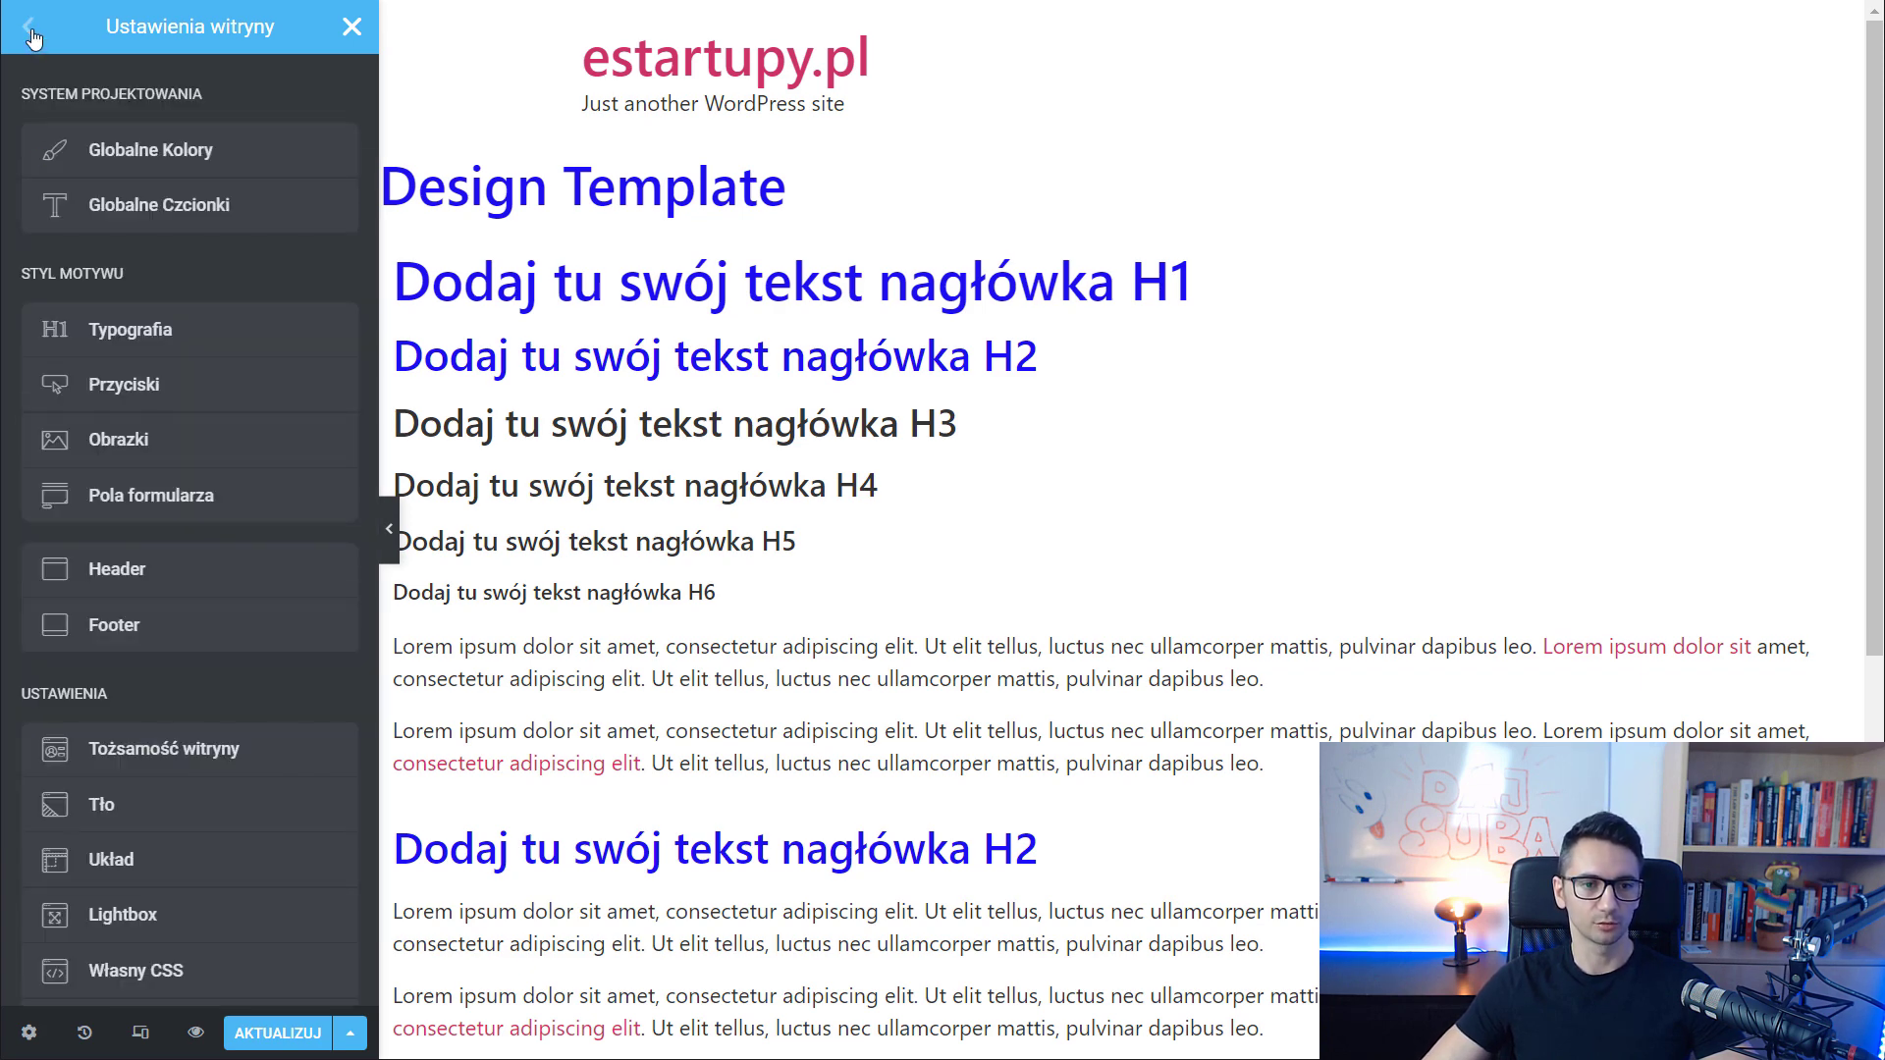
pyautogui.click(119, 338)
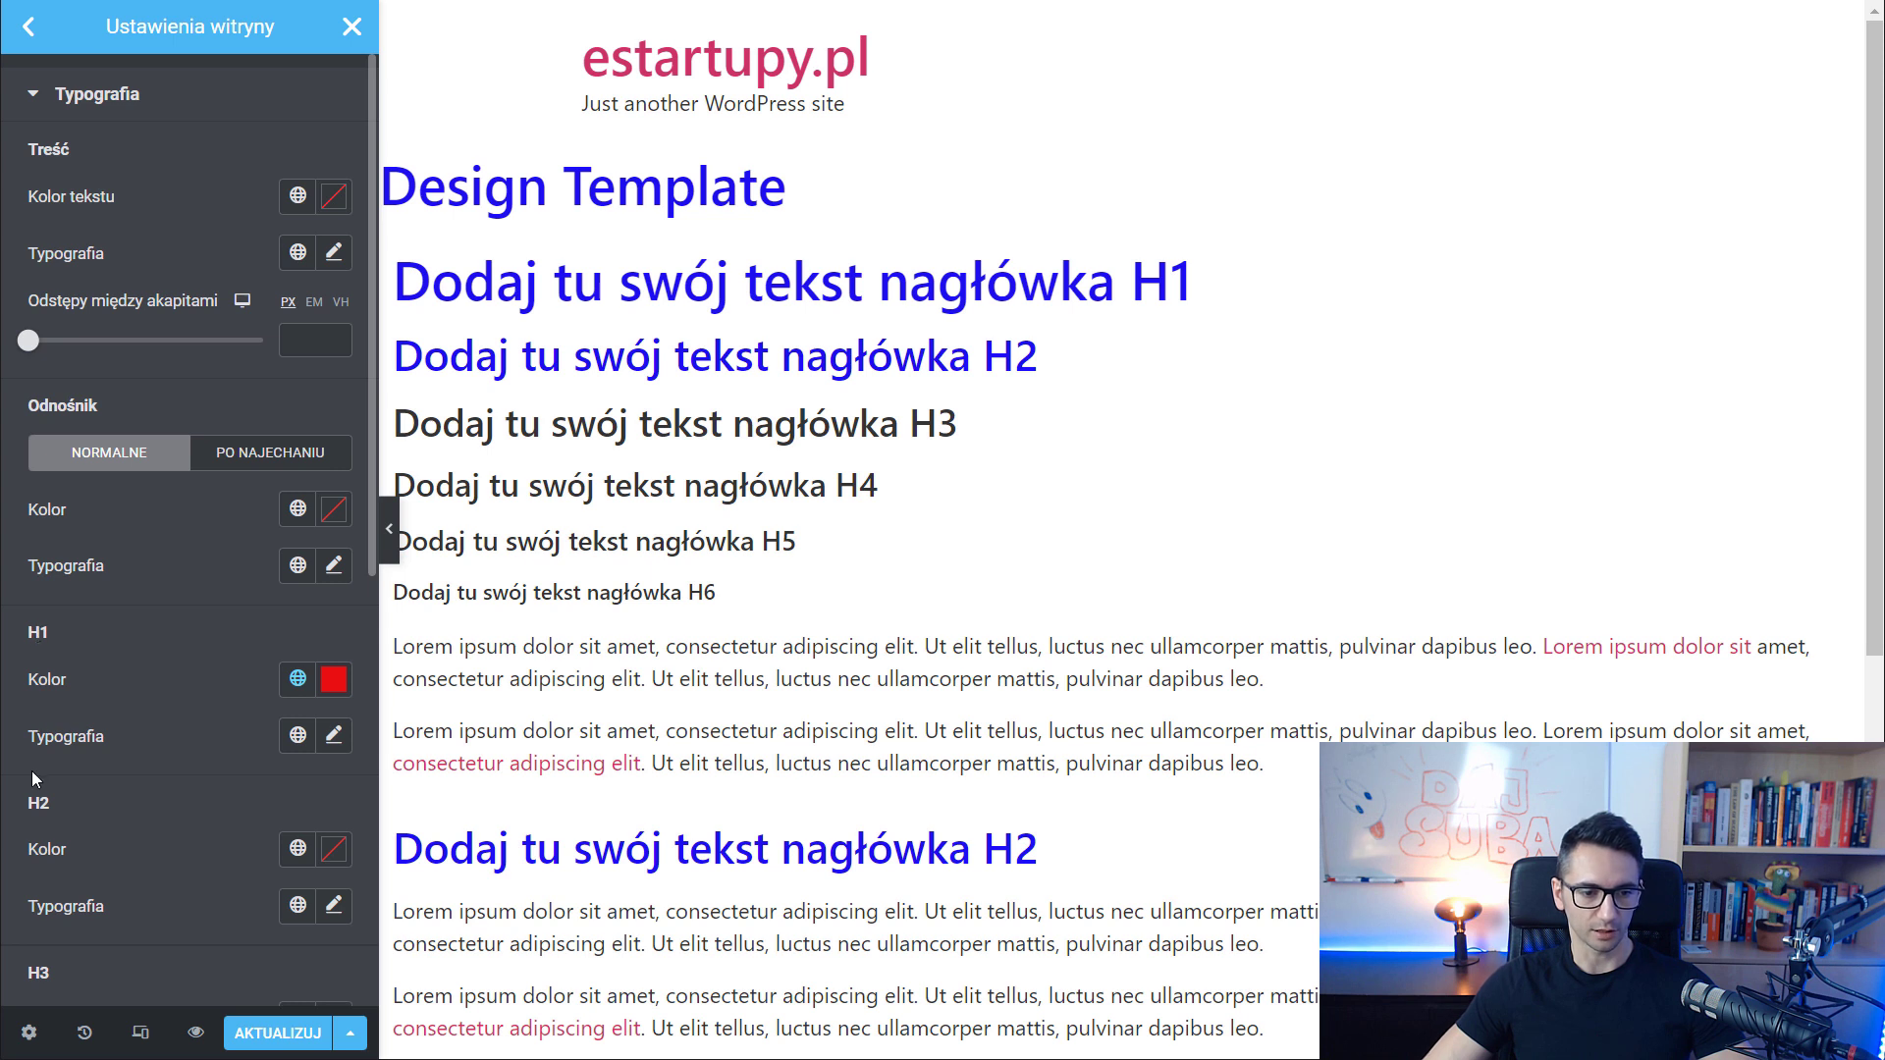
pyautogui.click(297, 738)
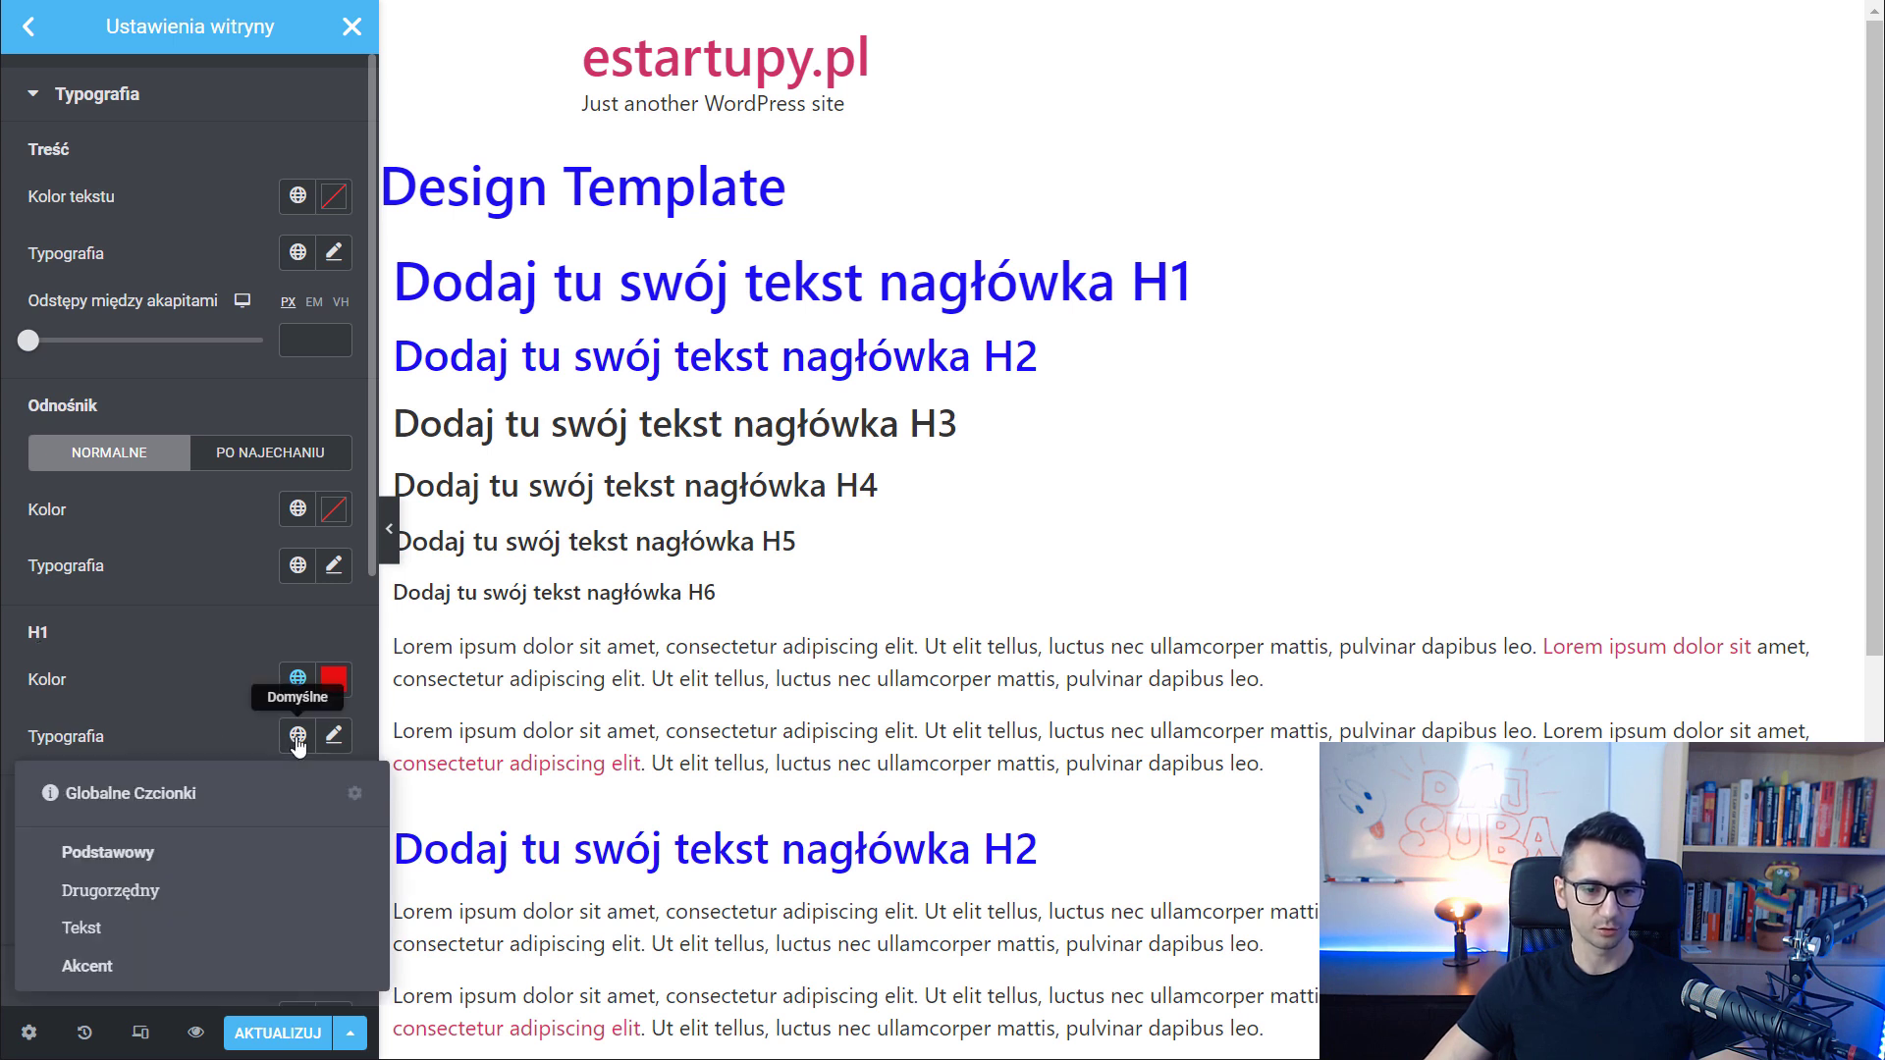
pyautogui.click(99, 857)
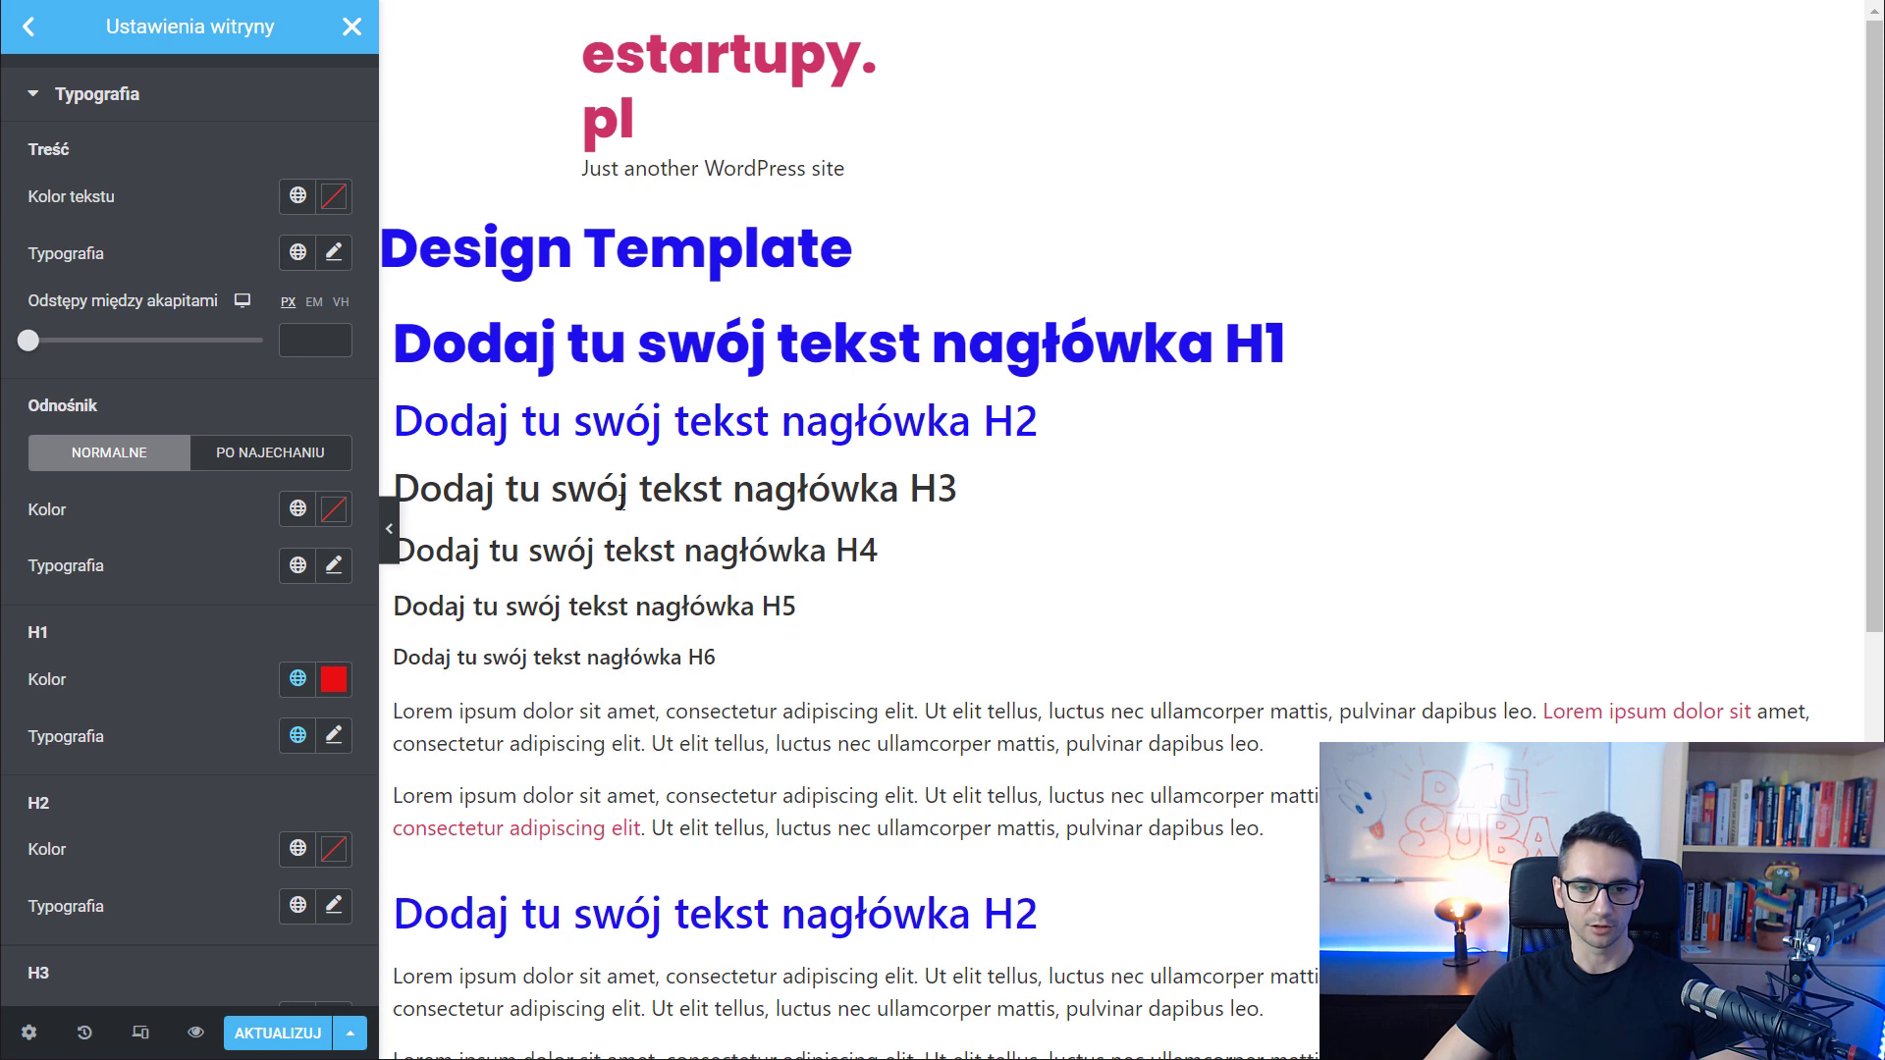
# Assign the global font Podstawowy to the H2 headings in the theme typography and check the H2 heading above the buttons
pyautogui.scroll(-1, 550, 324)
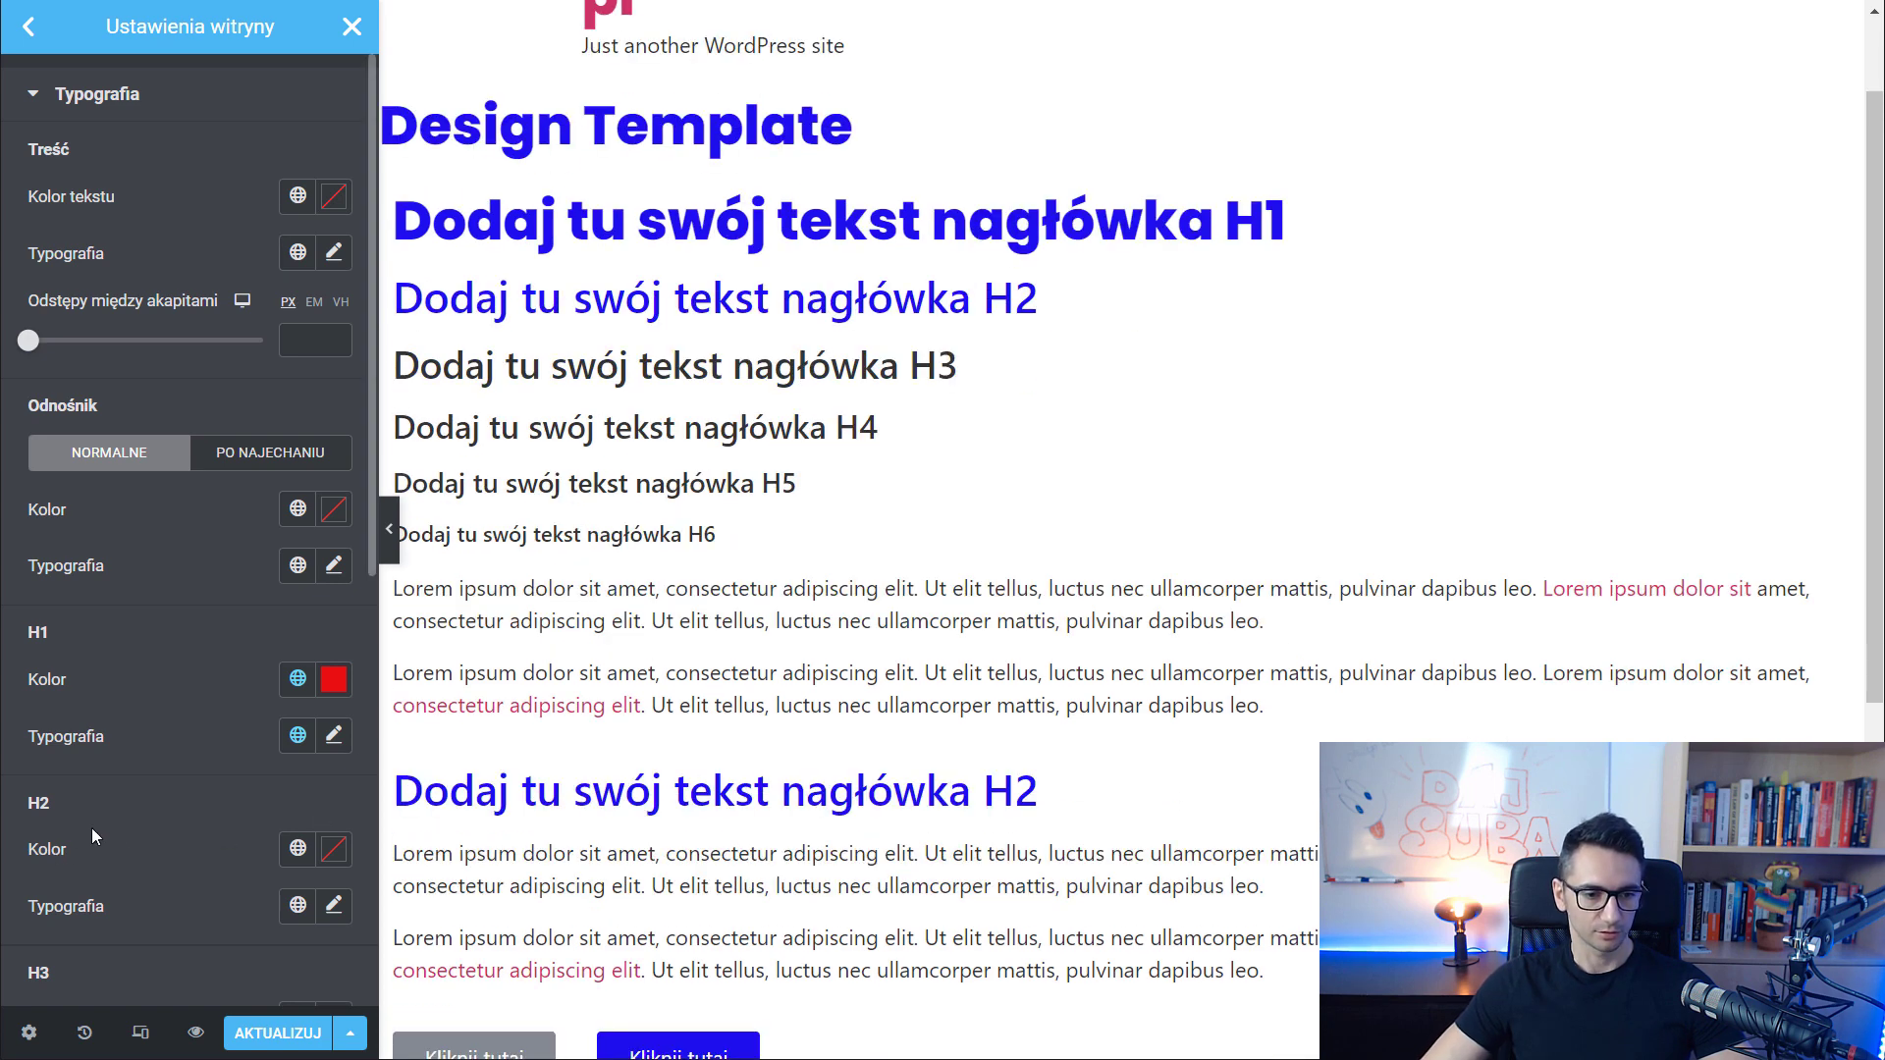
pyautogui.click(298, 905)
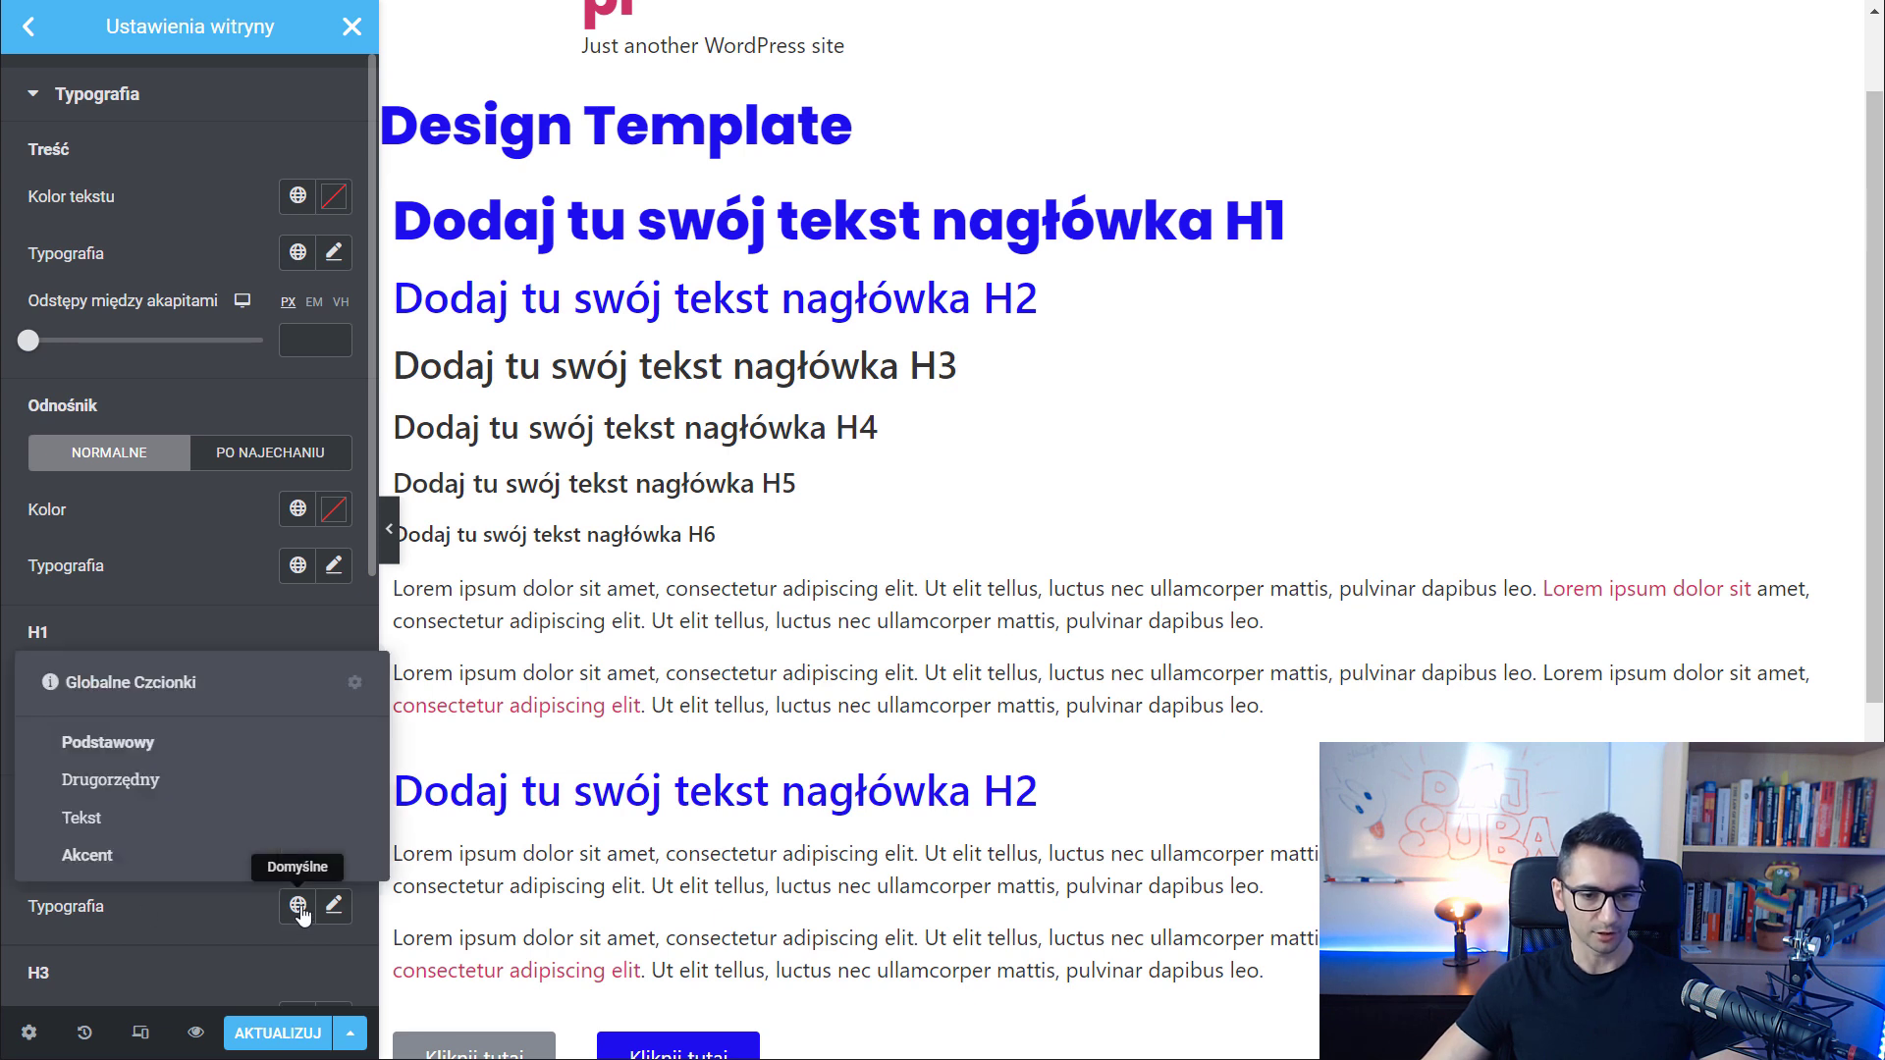
pyautogui.click(115, 748)
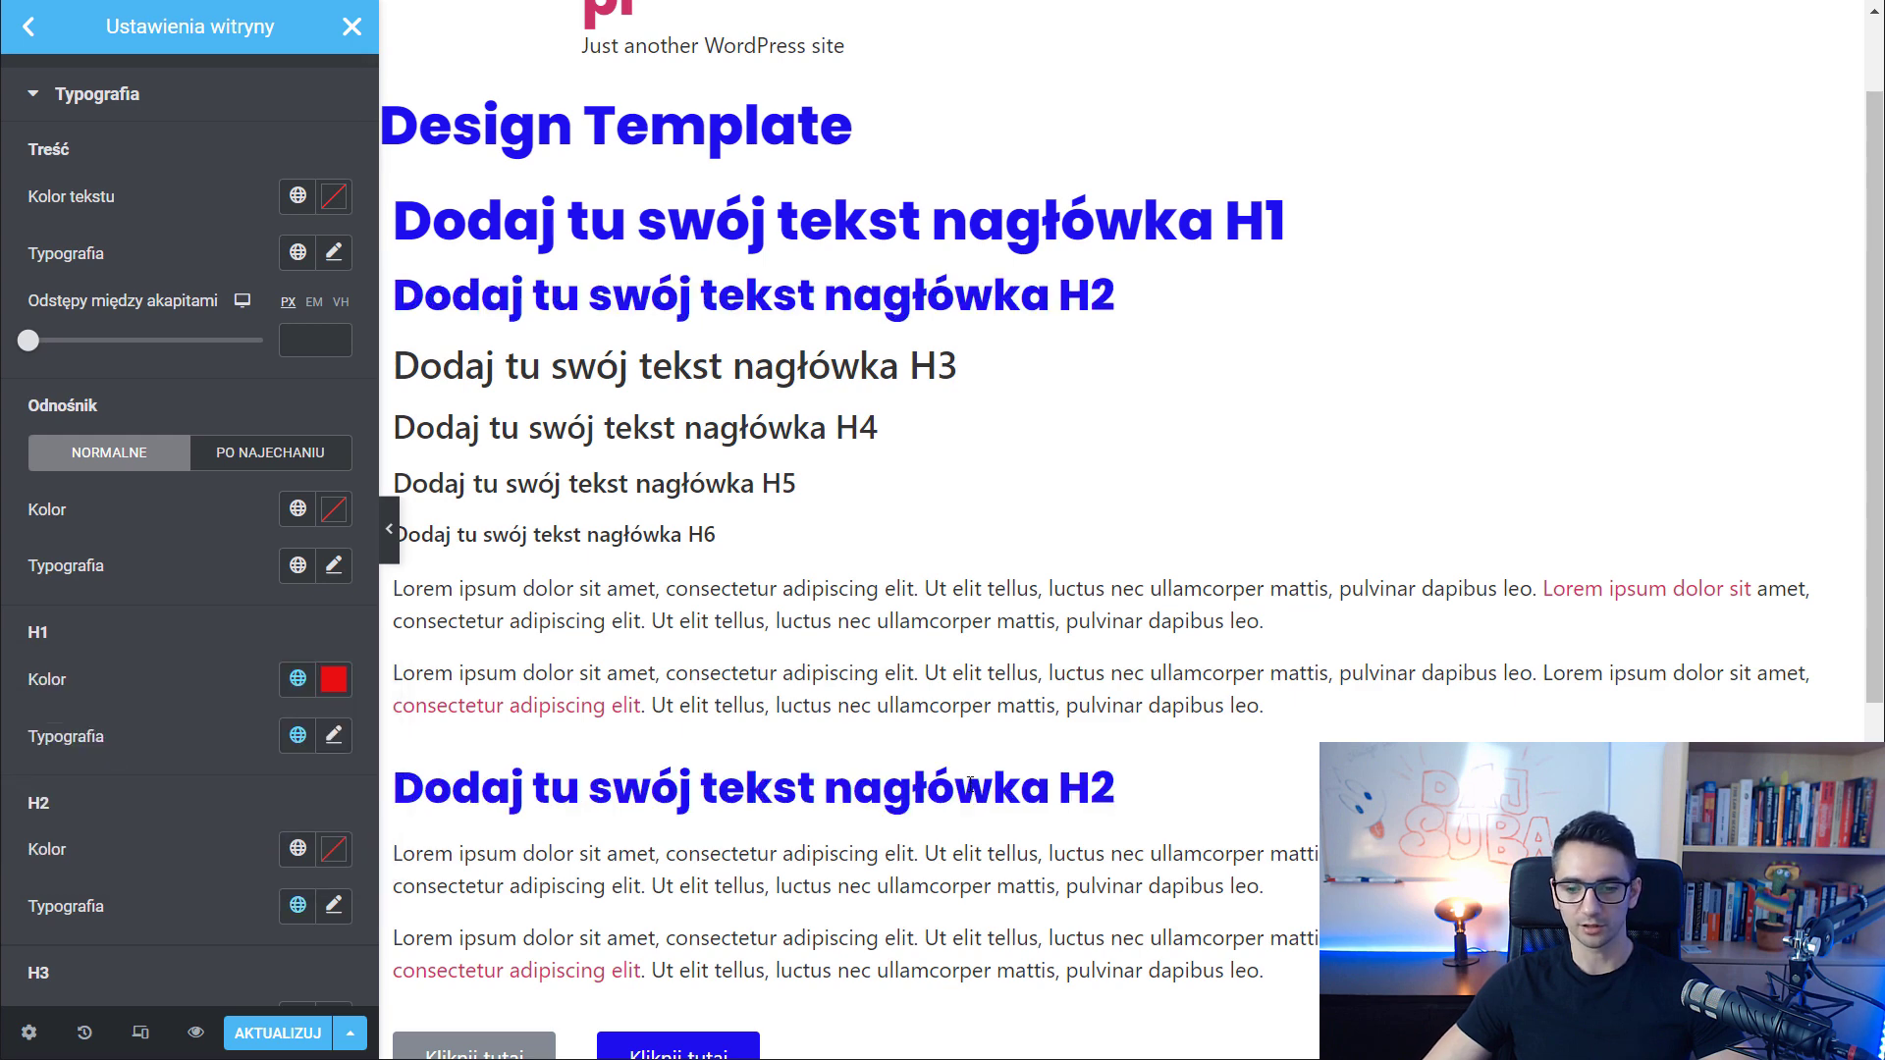
pyautogui.moveTo(614, 795); pyautogui.dragTo(1109, 796)
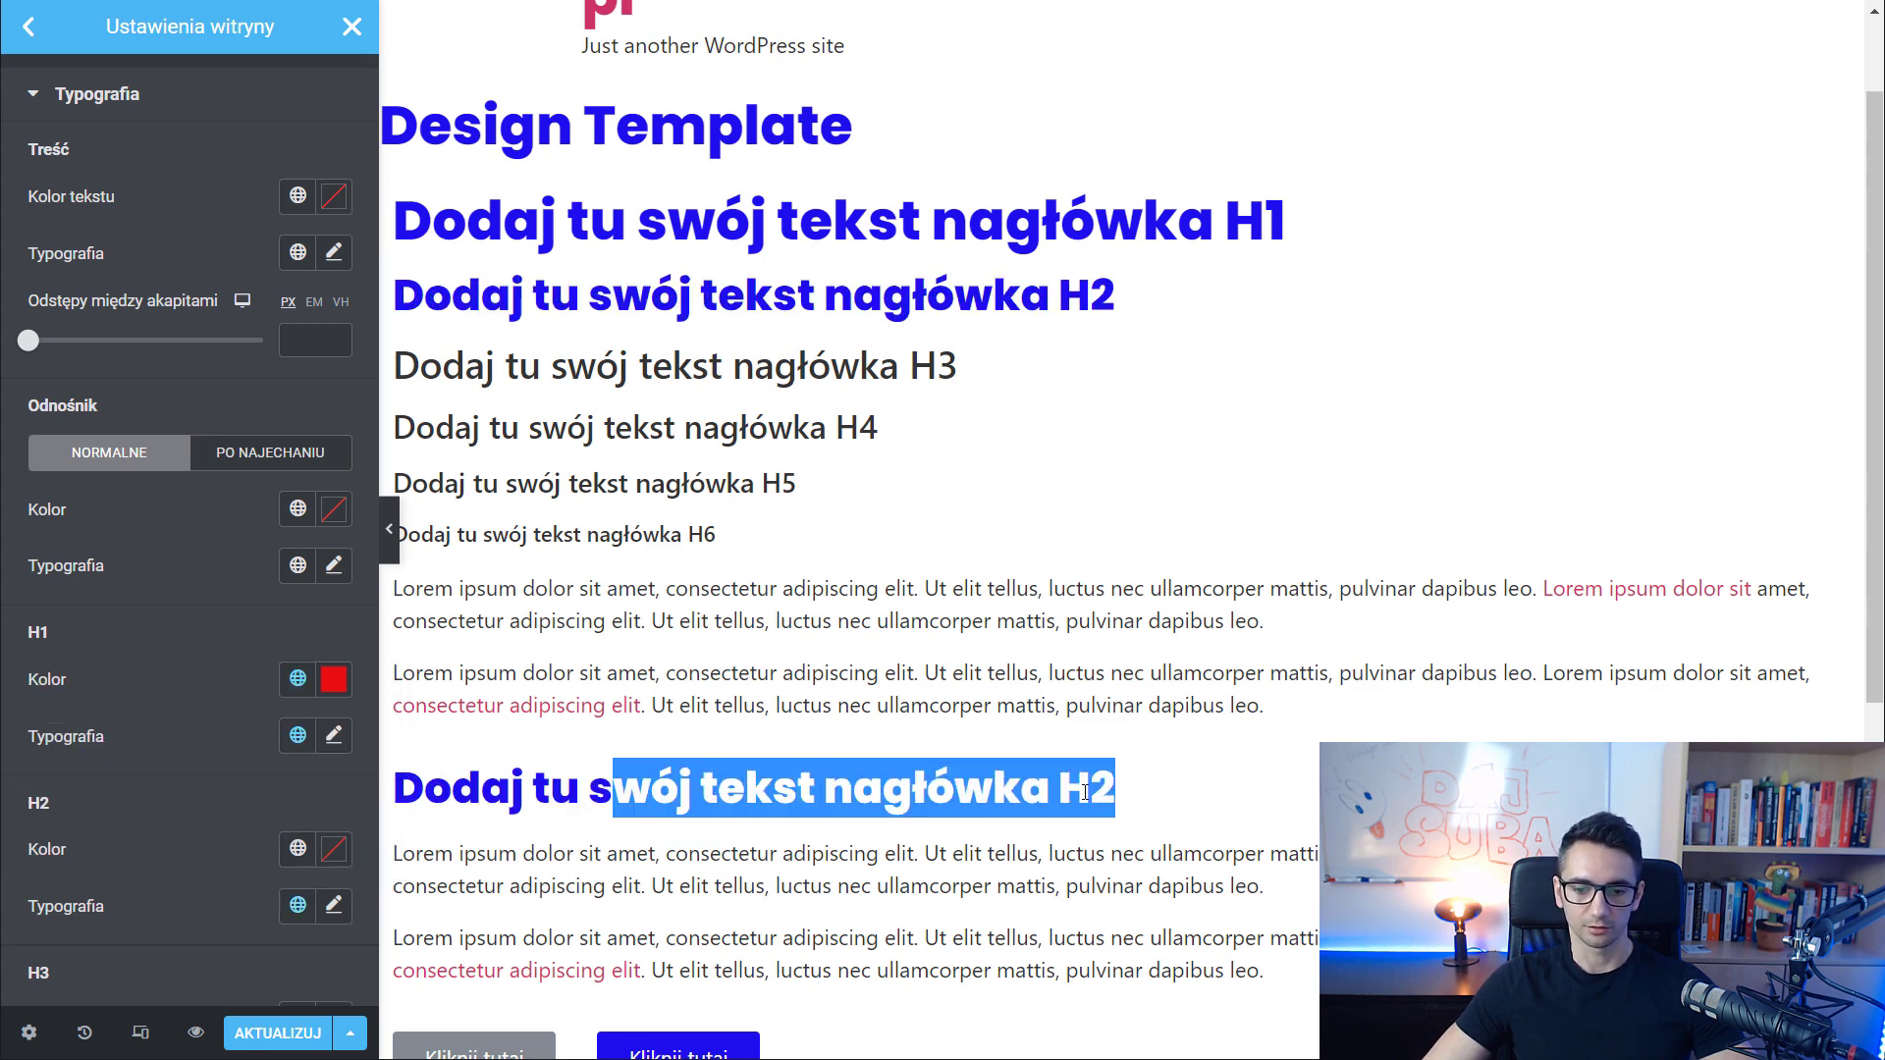
pyautogui.click(664, 790)
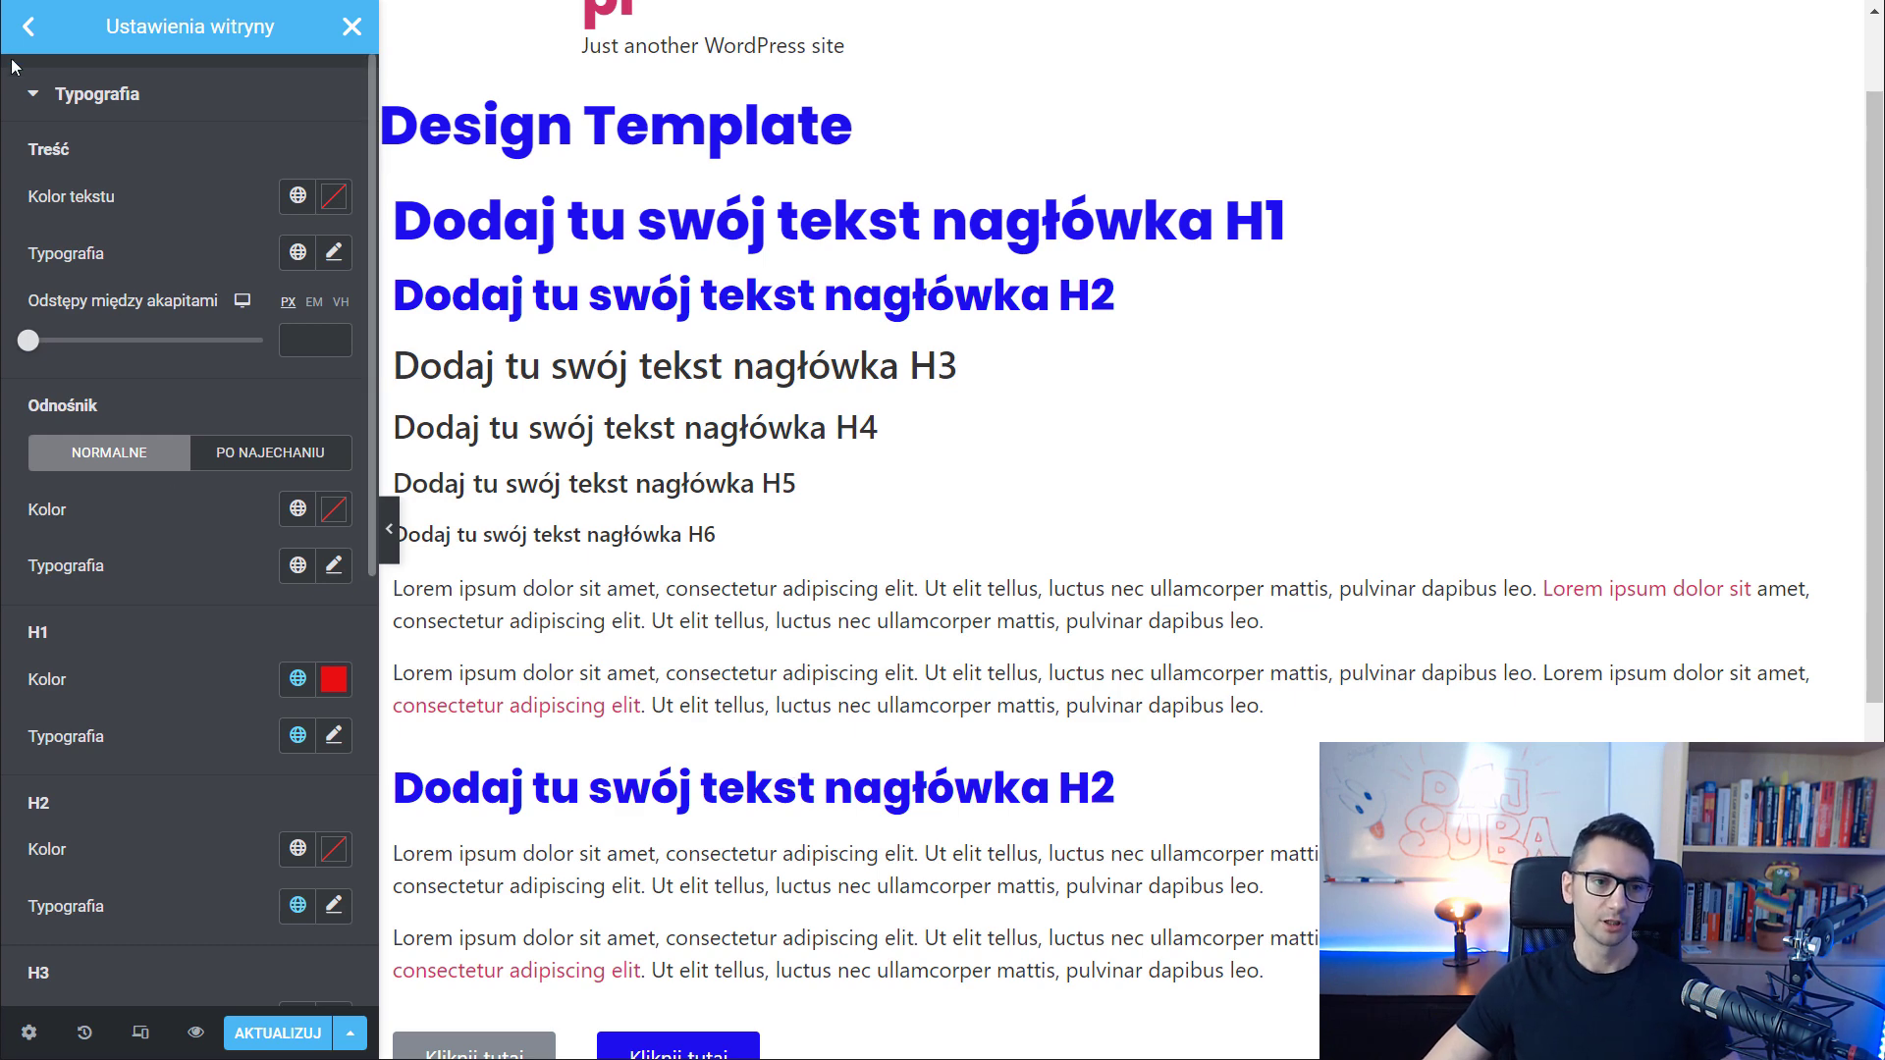
# Return to the global fonts in the site settings and point out the Podstawowy style
pyautogui.click(31, 36)
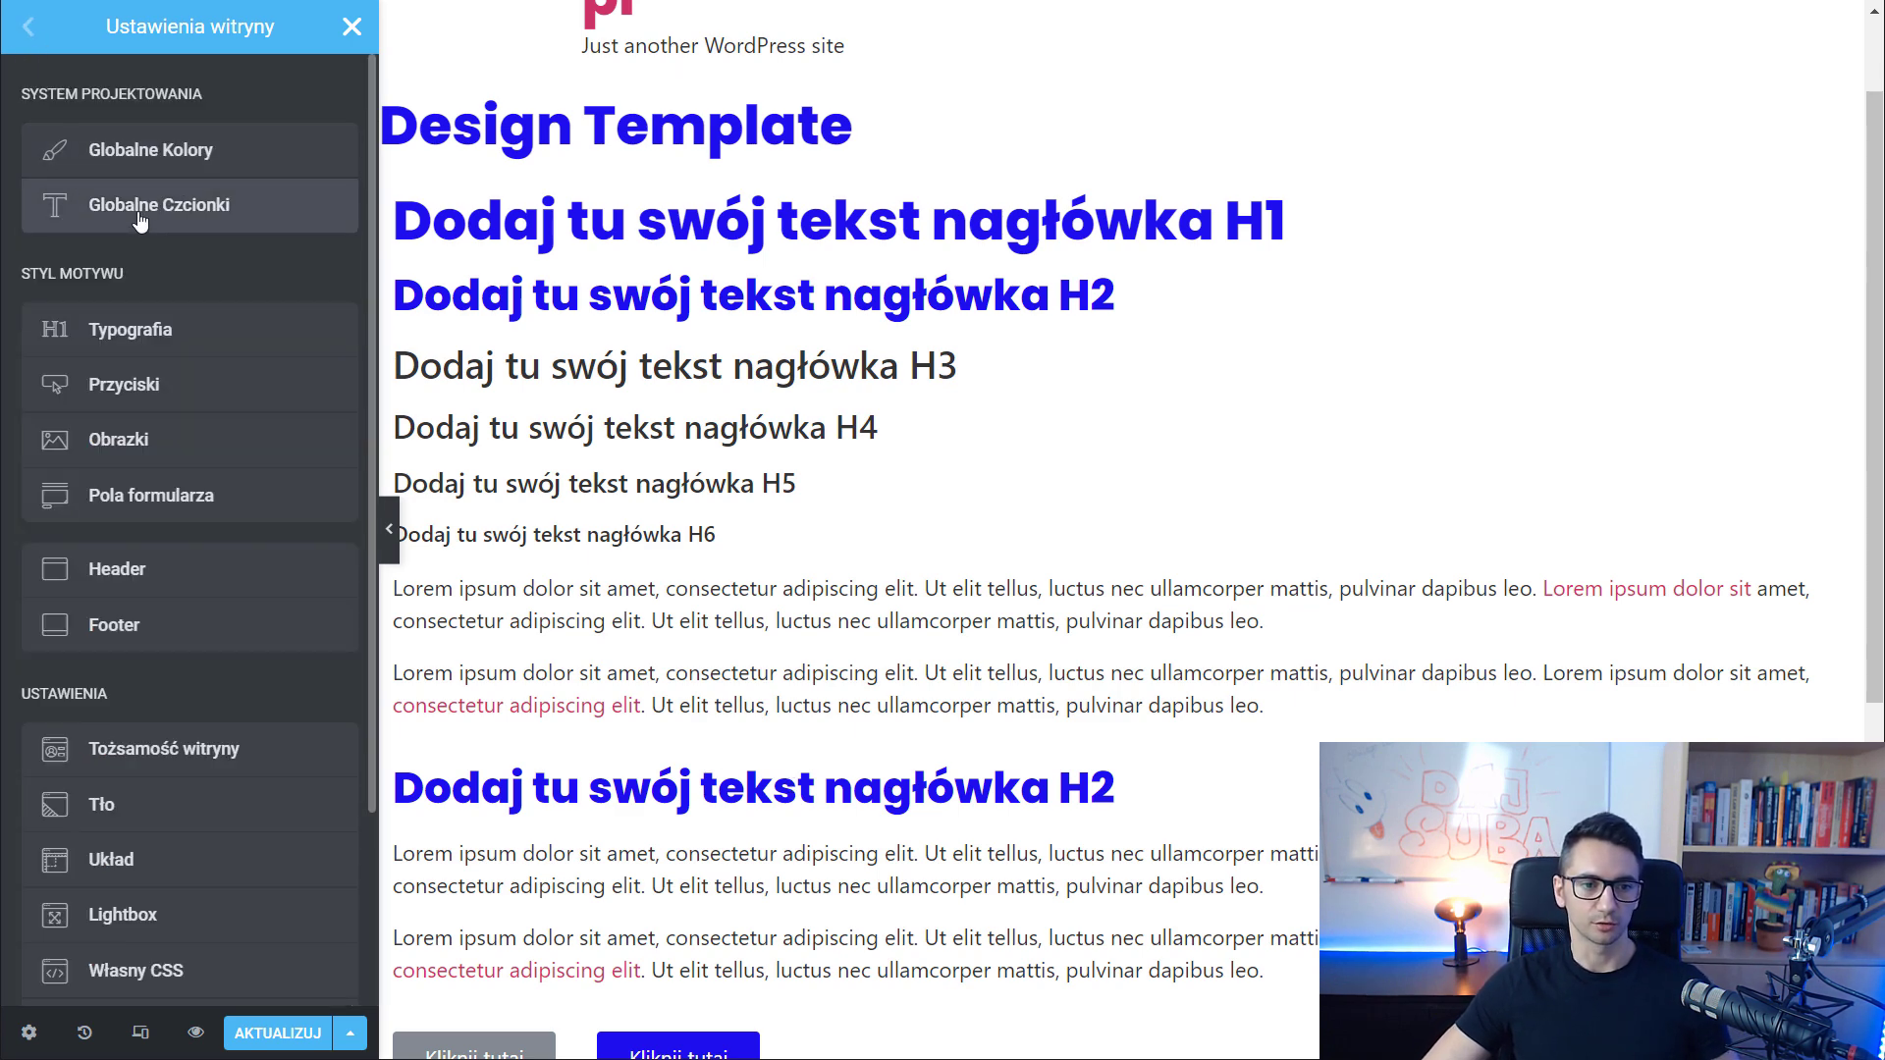
pyautogui.click(99, 189)
pyautogui.click(153, 164)
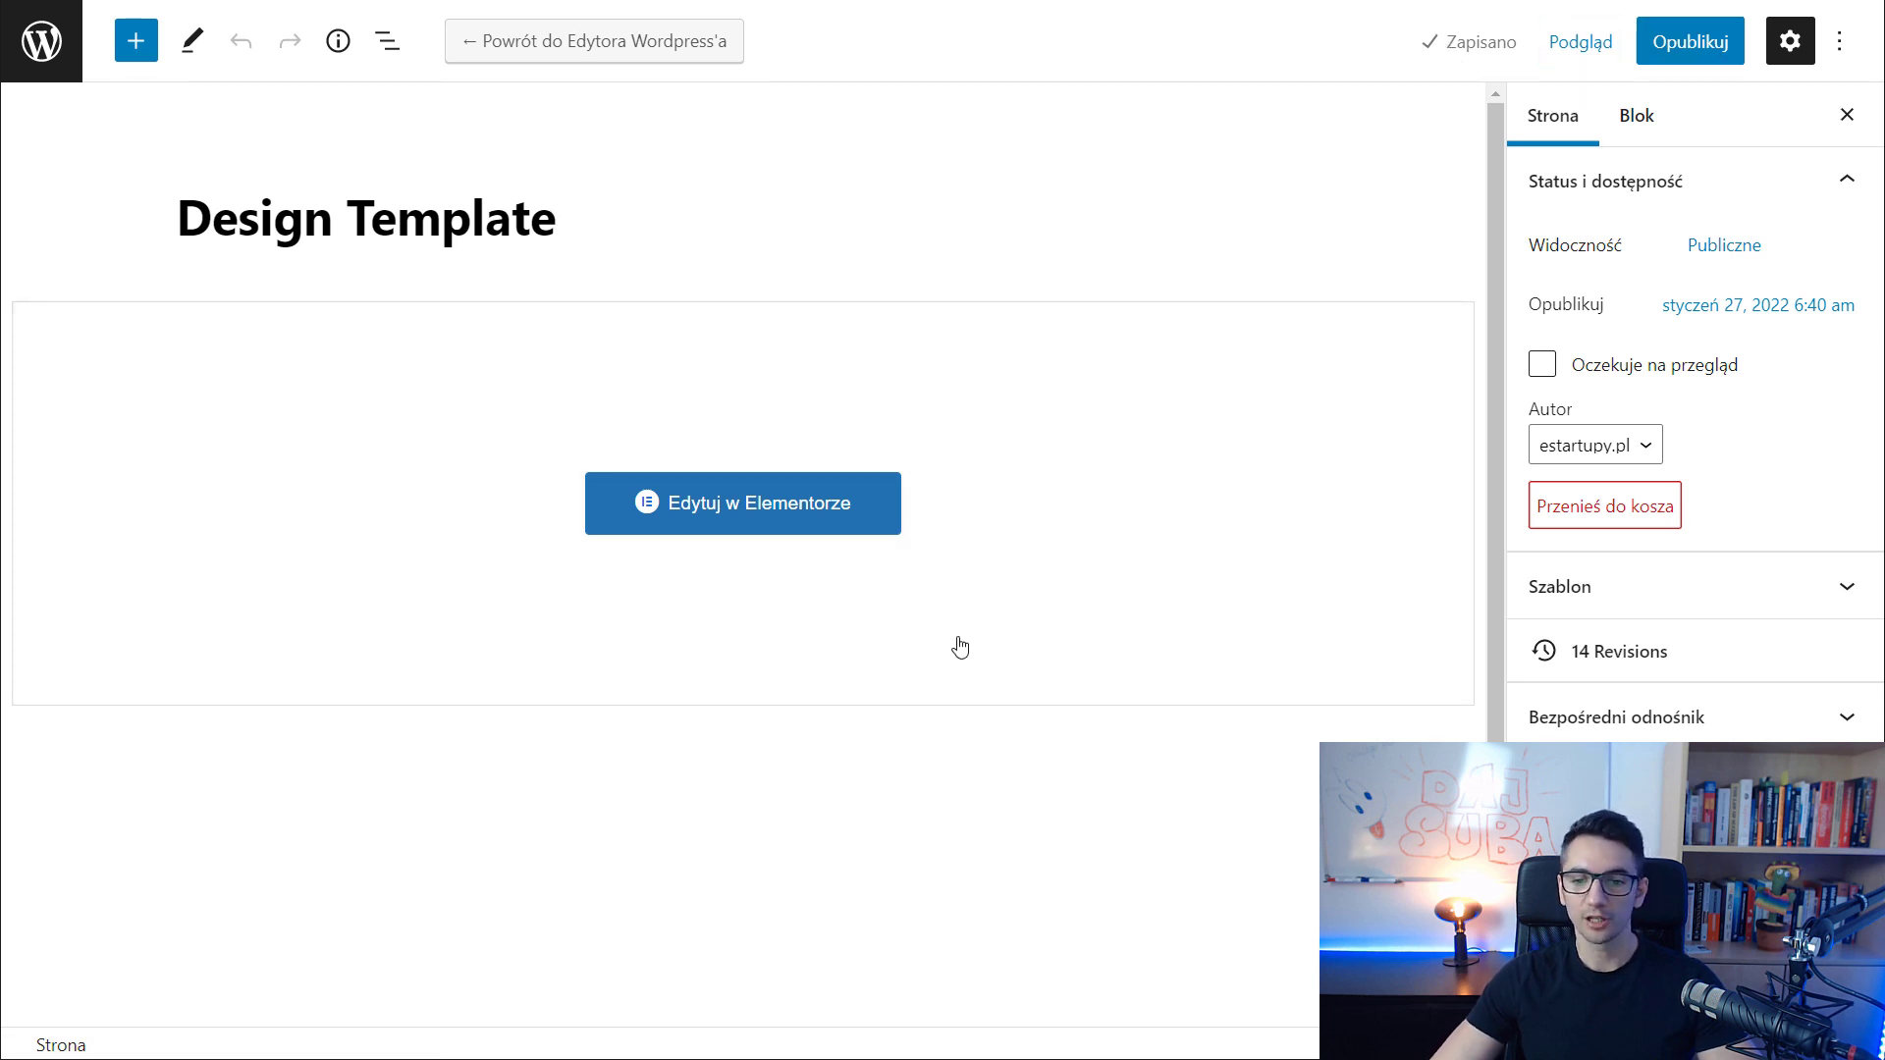
# Open the Design Template page in Elementor from the WordPress page editor
pyautogui.click(669, 420)
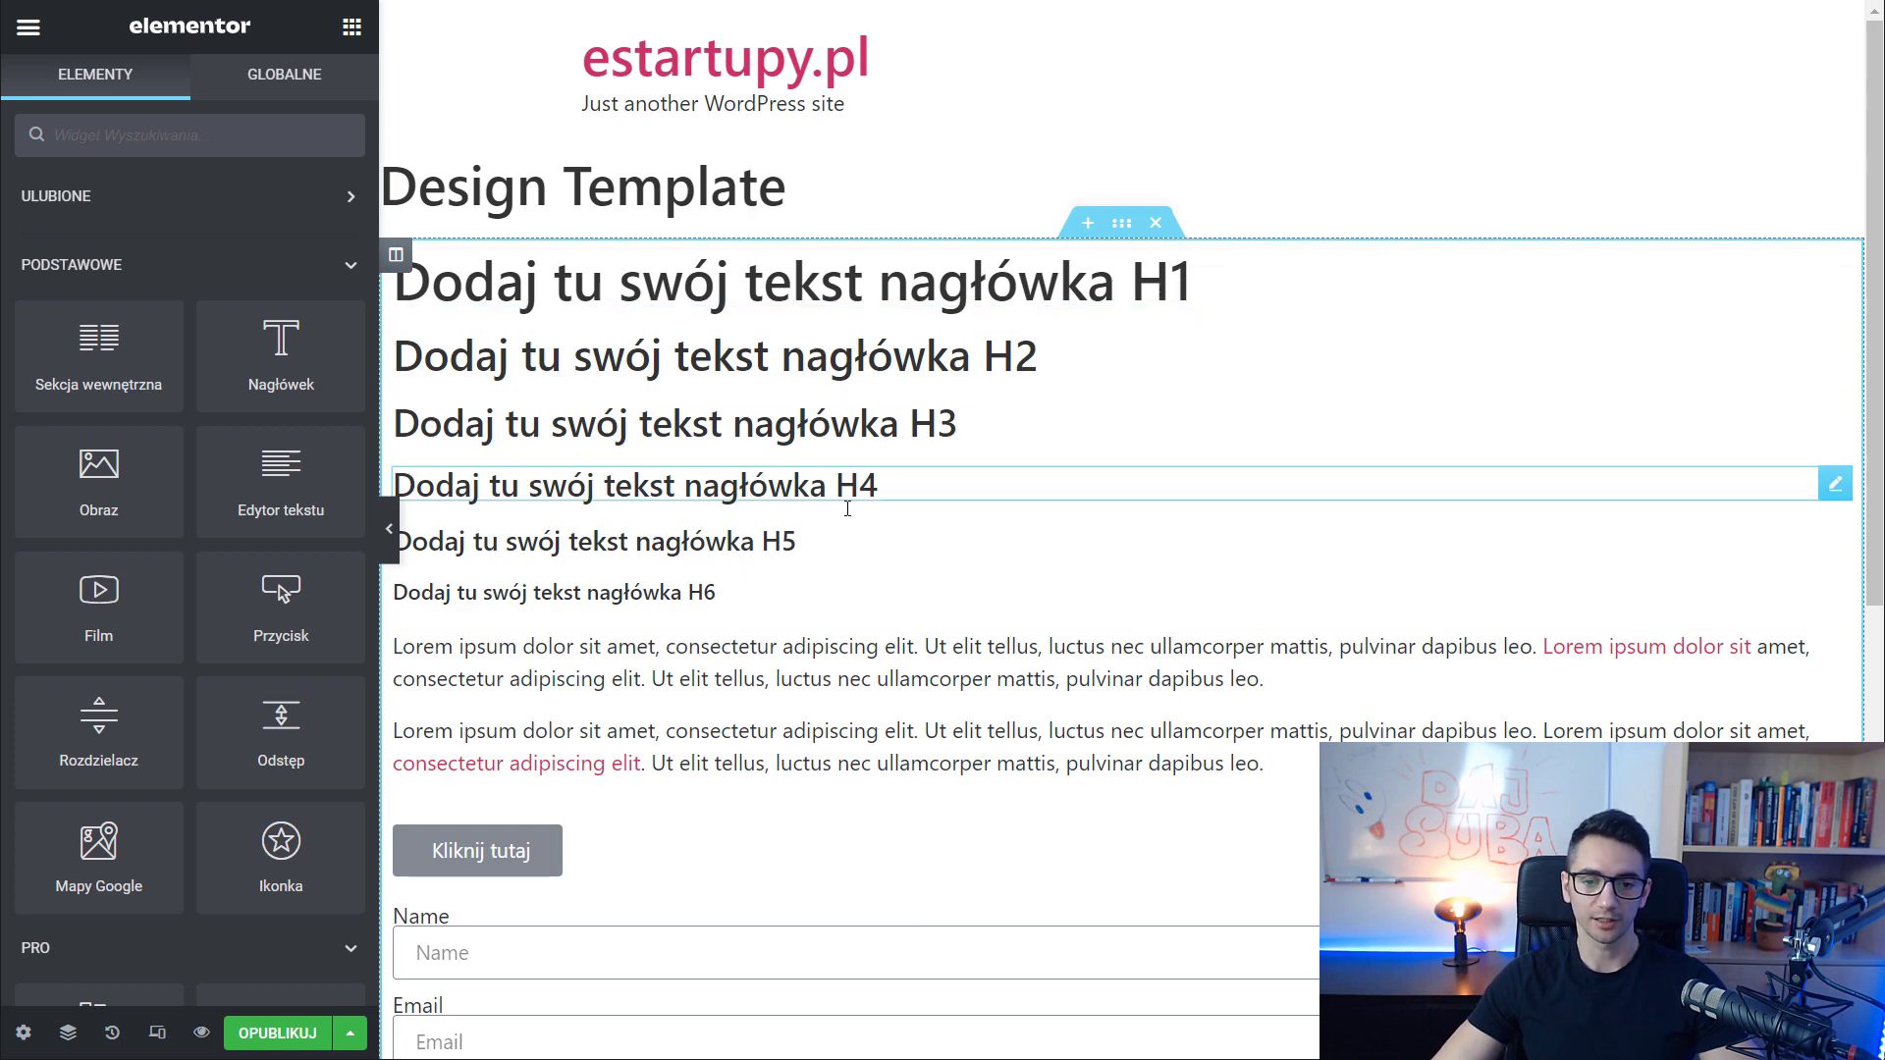
# Open the global colors in the site settings and set the Podstawowy color to #000000
pyautogui.scroll(-1, 736, 858)
pyautogui.scroll(1, 762, 863)
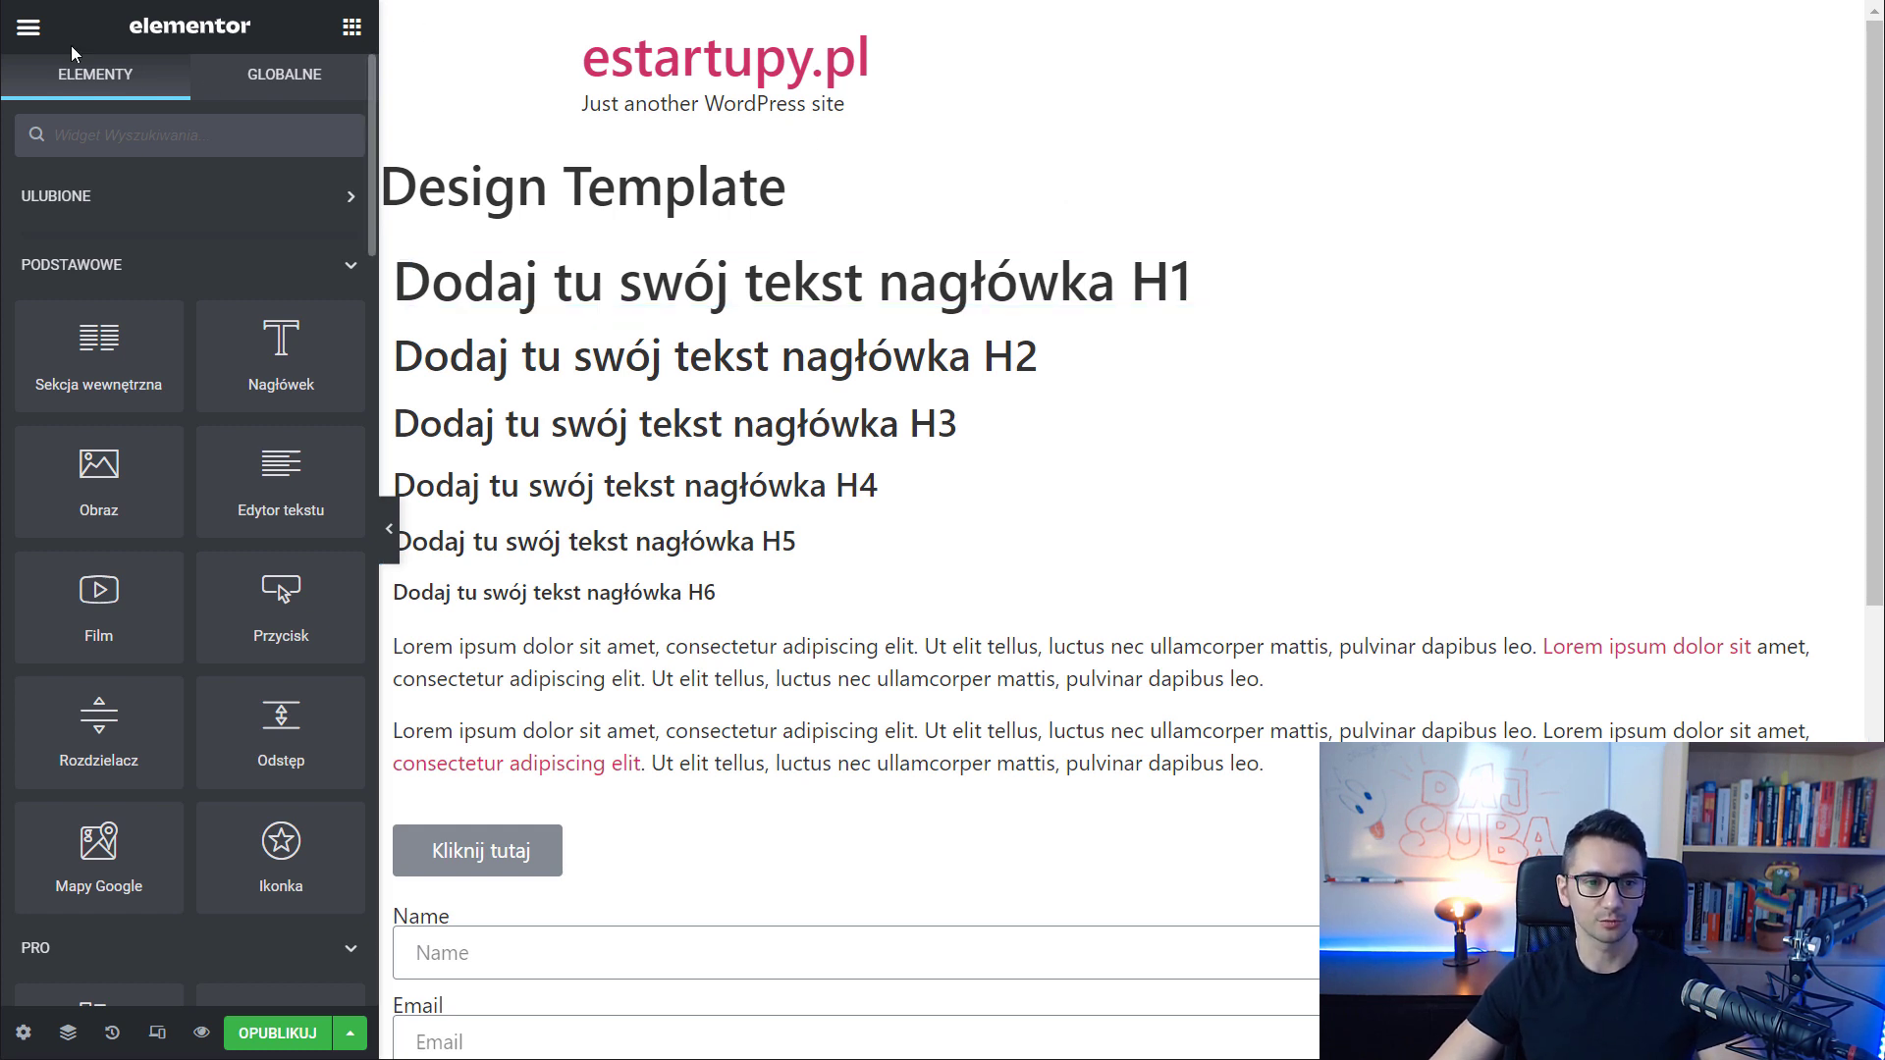
pyautogui.click(28, 26)
pyautogui.click(155, 159)
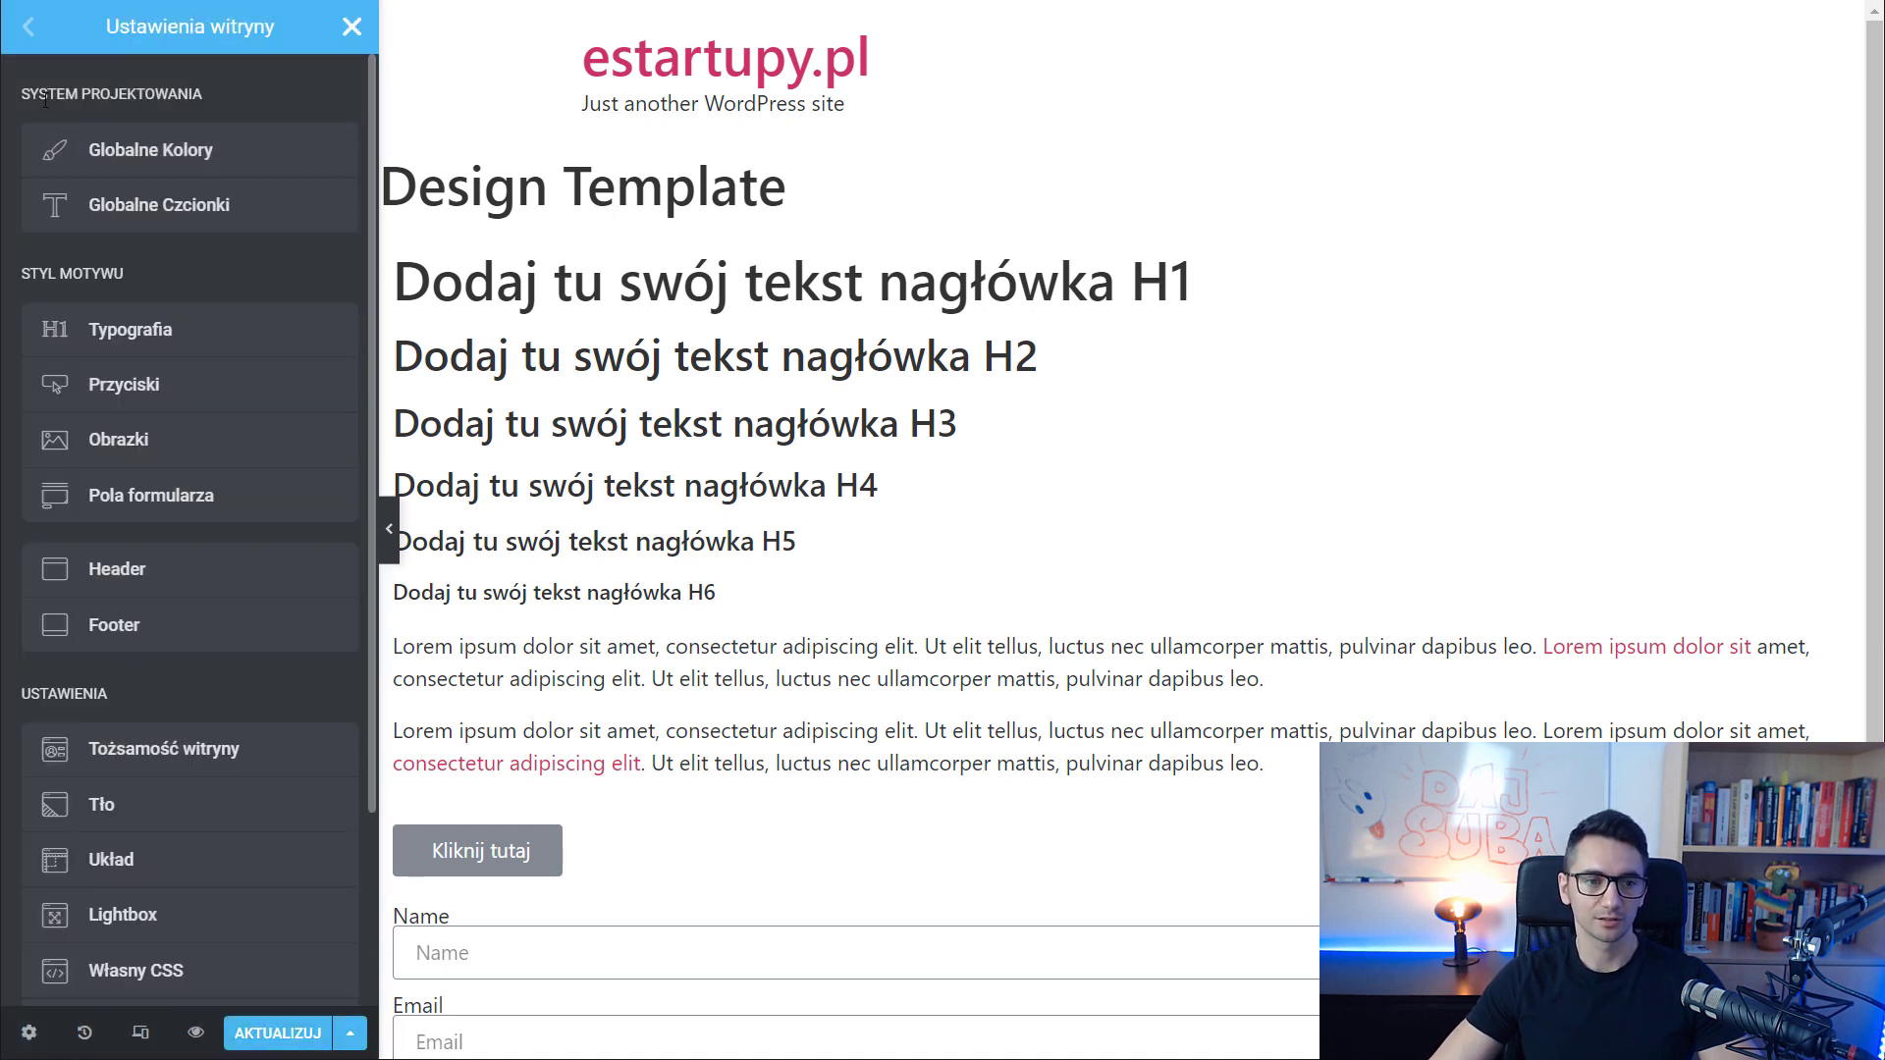
pyautogui.click(160, 155)
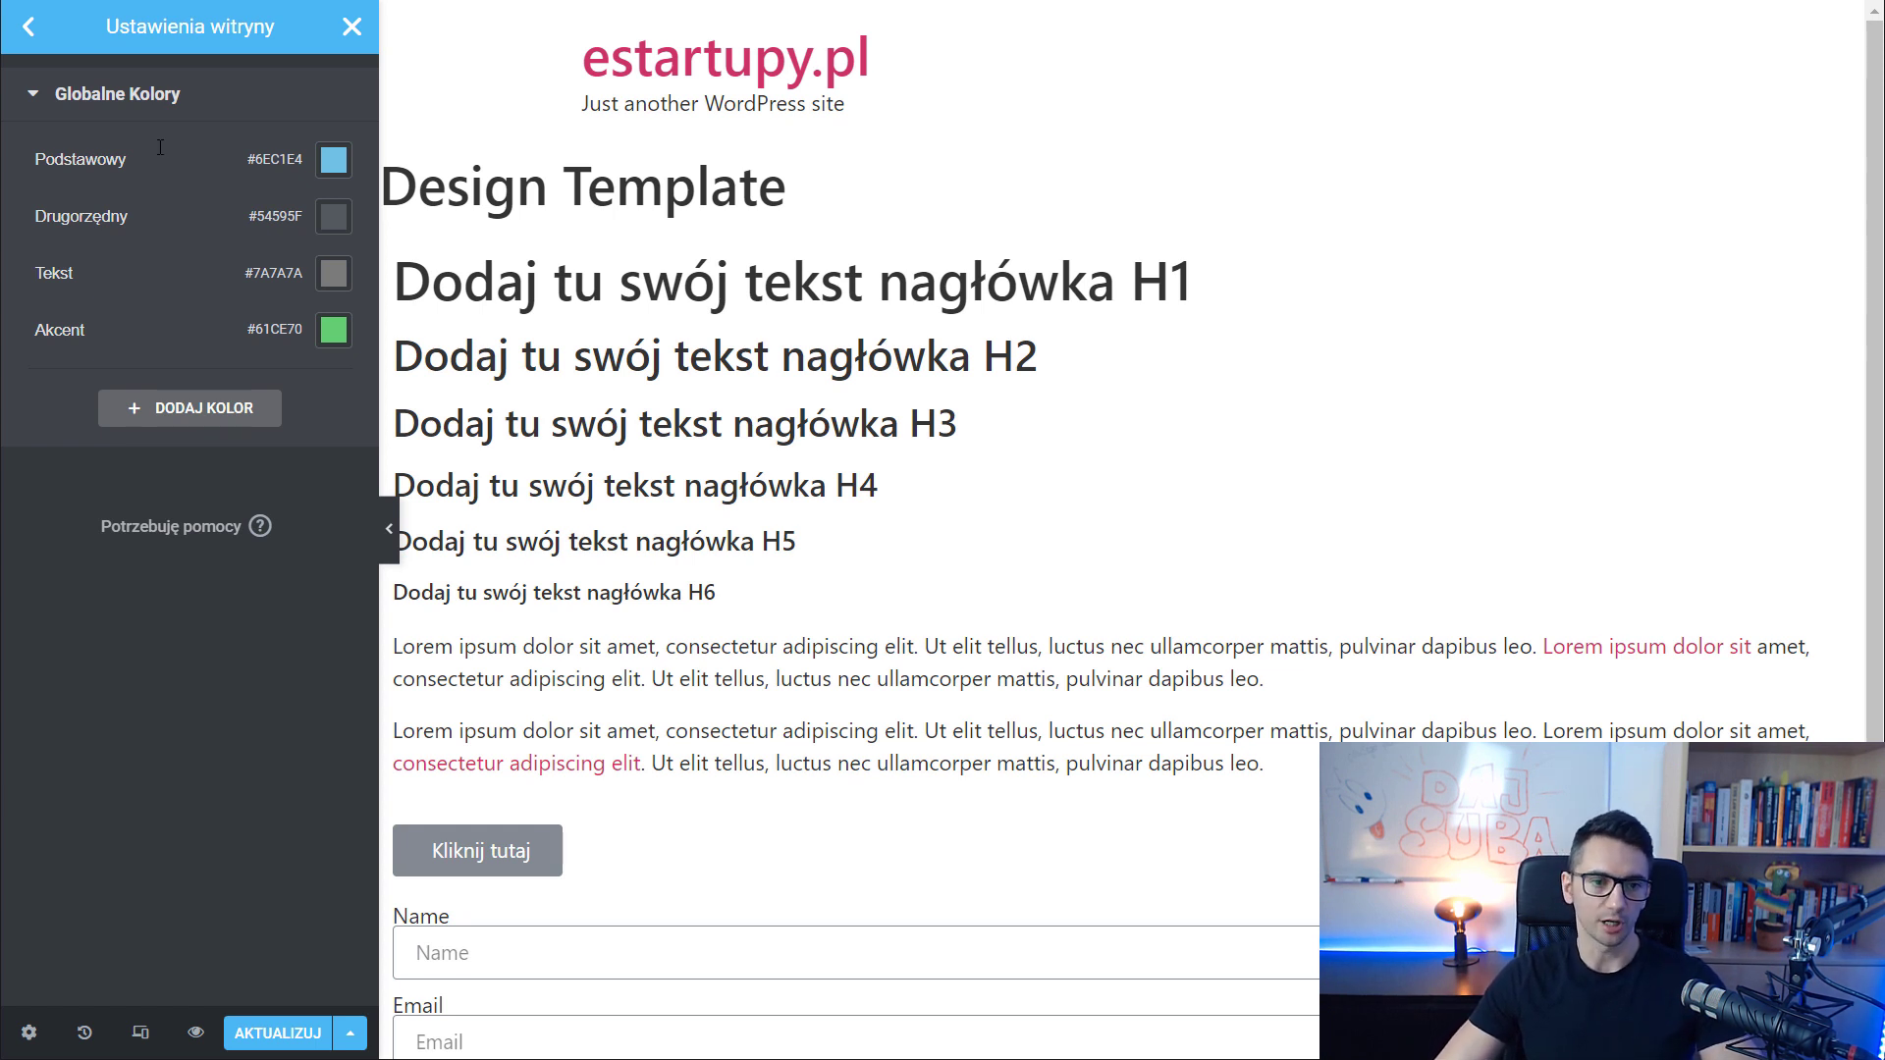
pyautogui.click(342, 172)
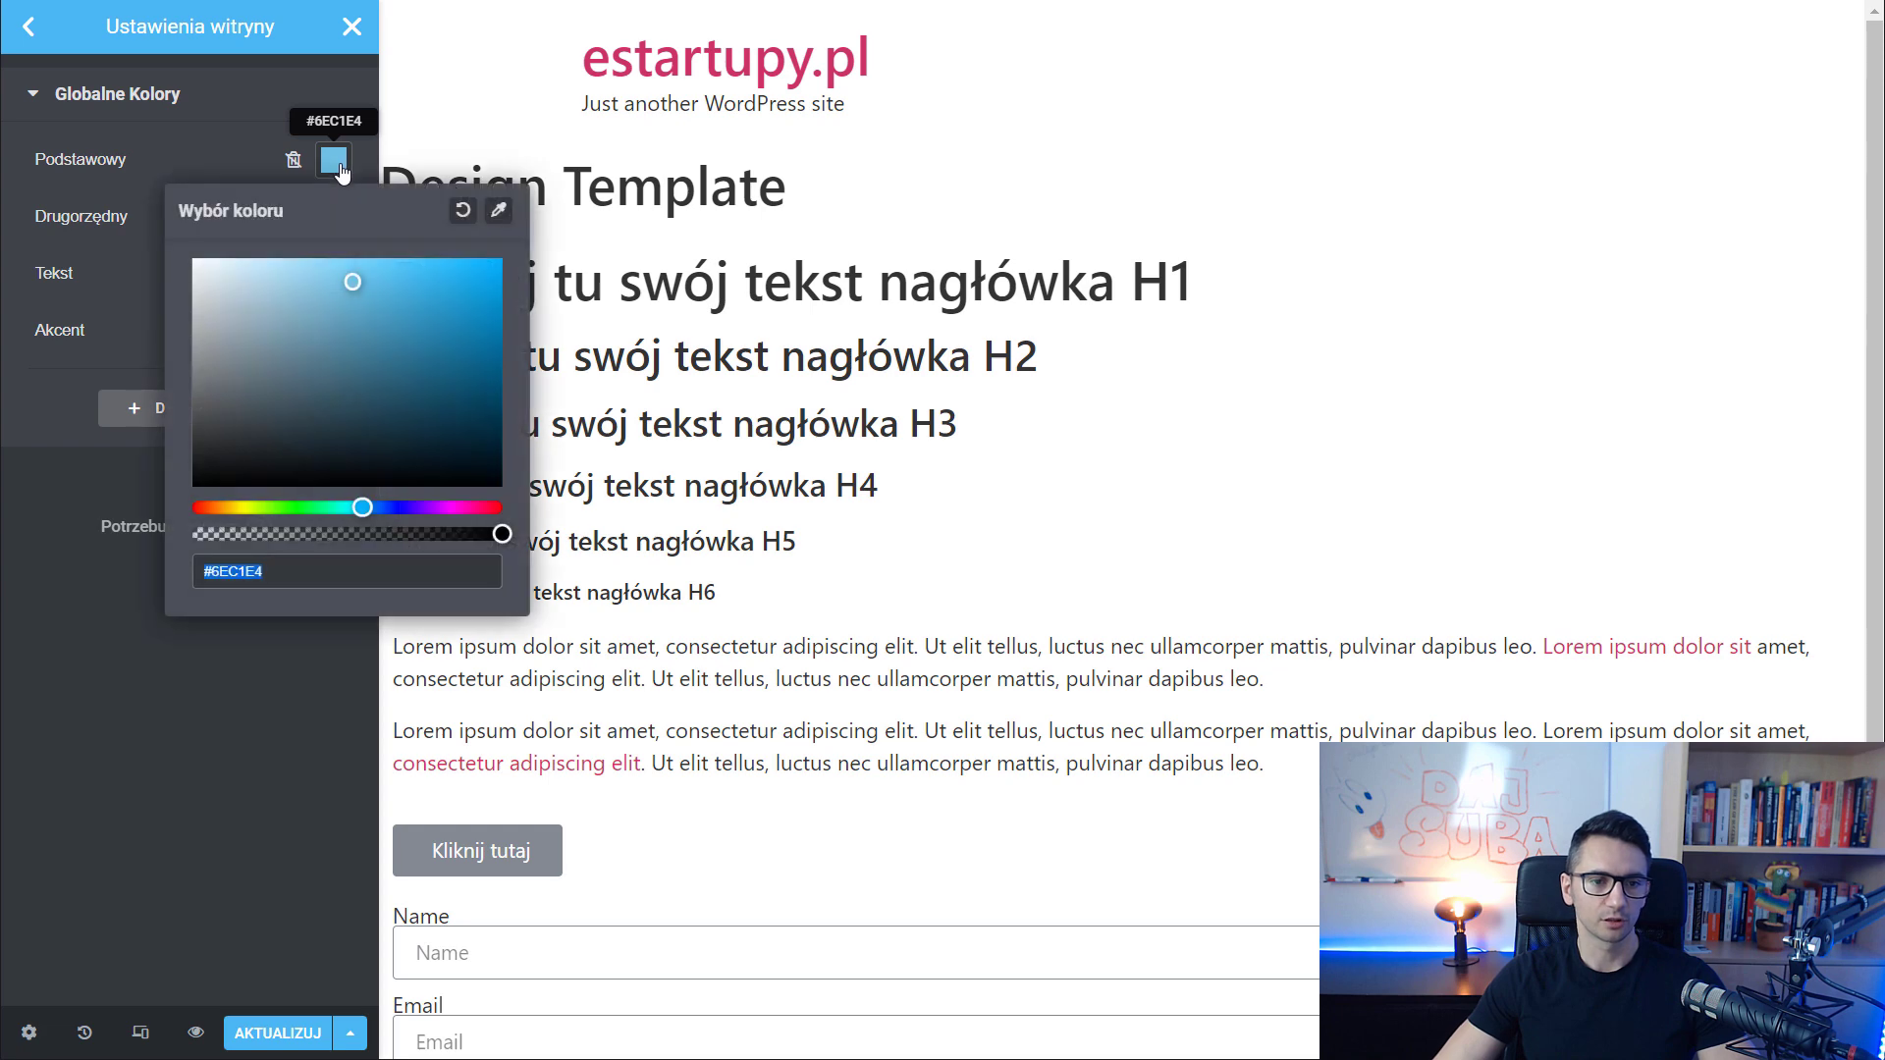
pyautogui.moveTo(227, 451); pyautogui.dragTo(186, 503)
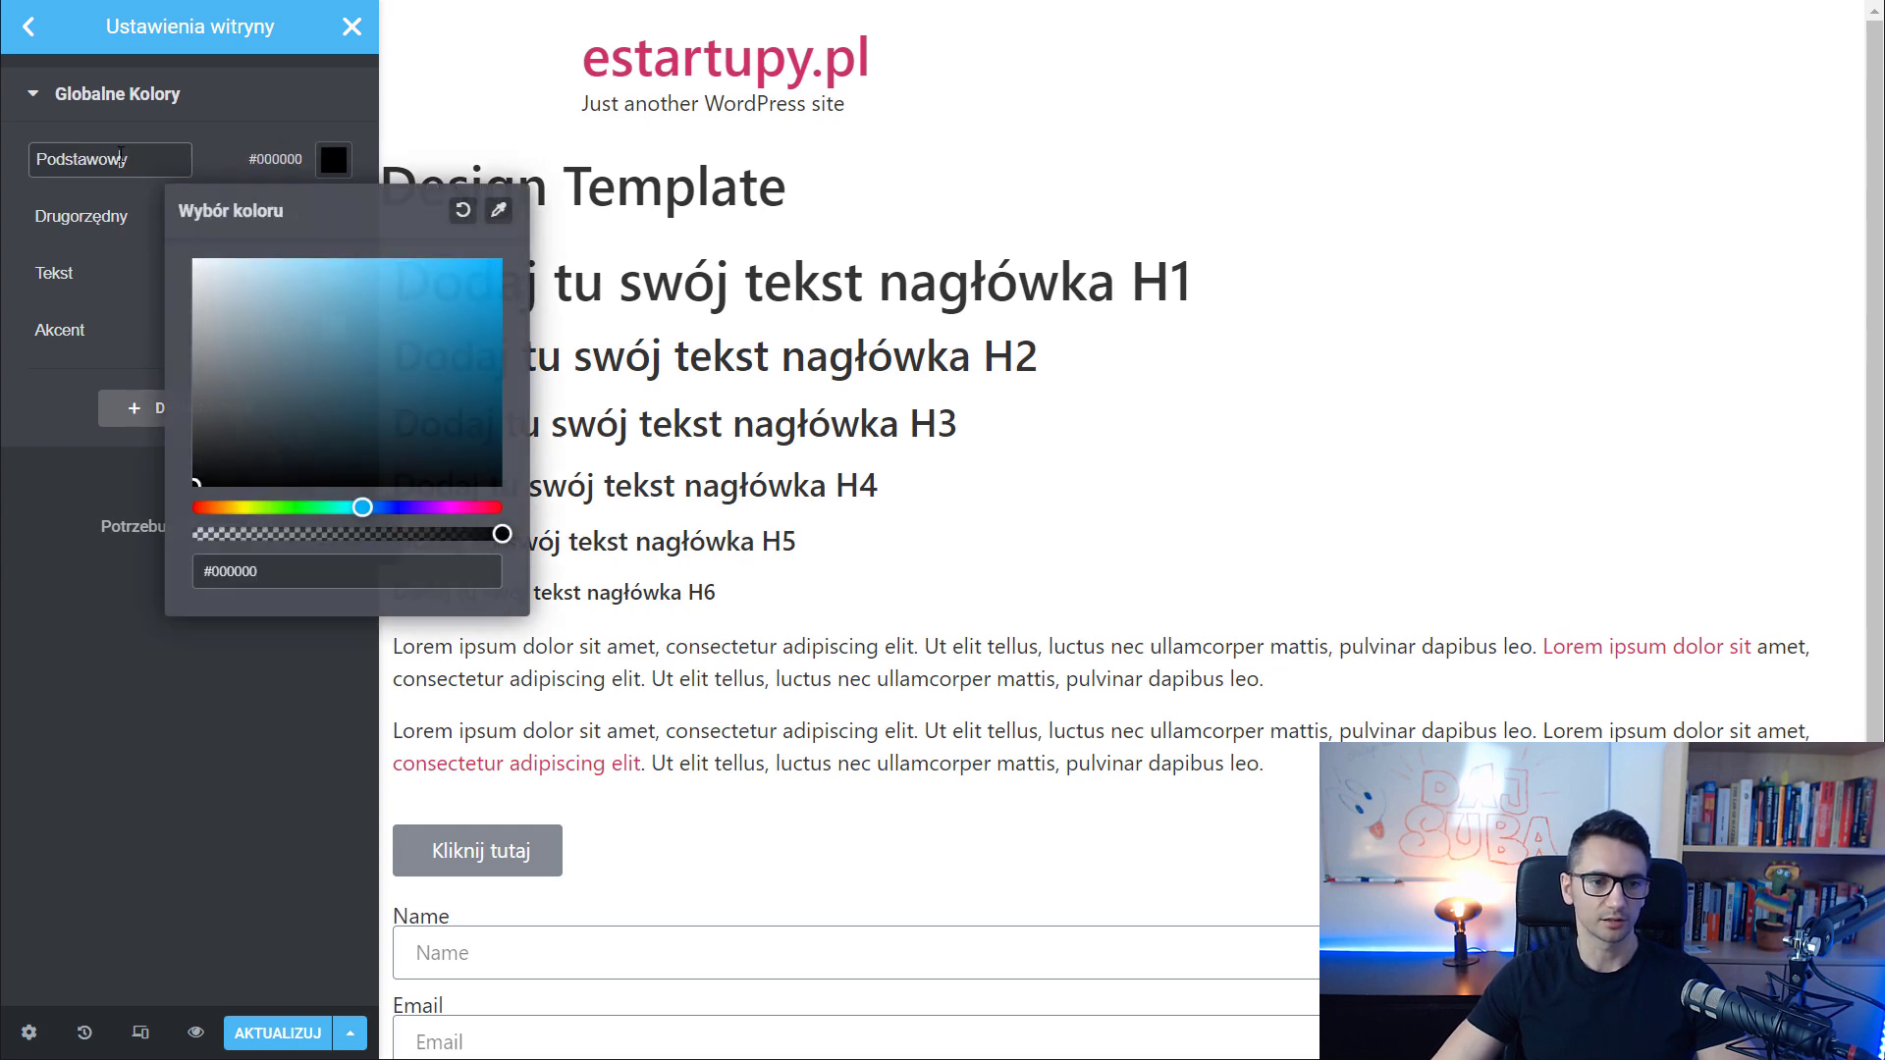
pyautogui.click(279, 352)
# Set the global color Akcent to the red #D71D0B
pyautogui.click(334, 330)
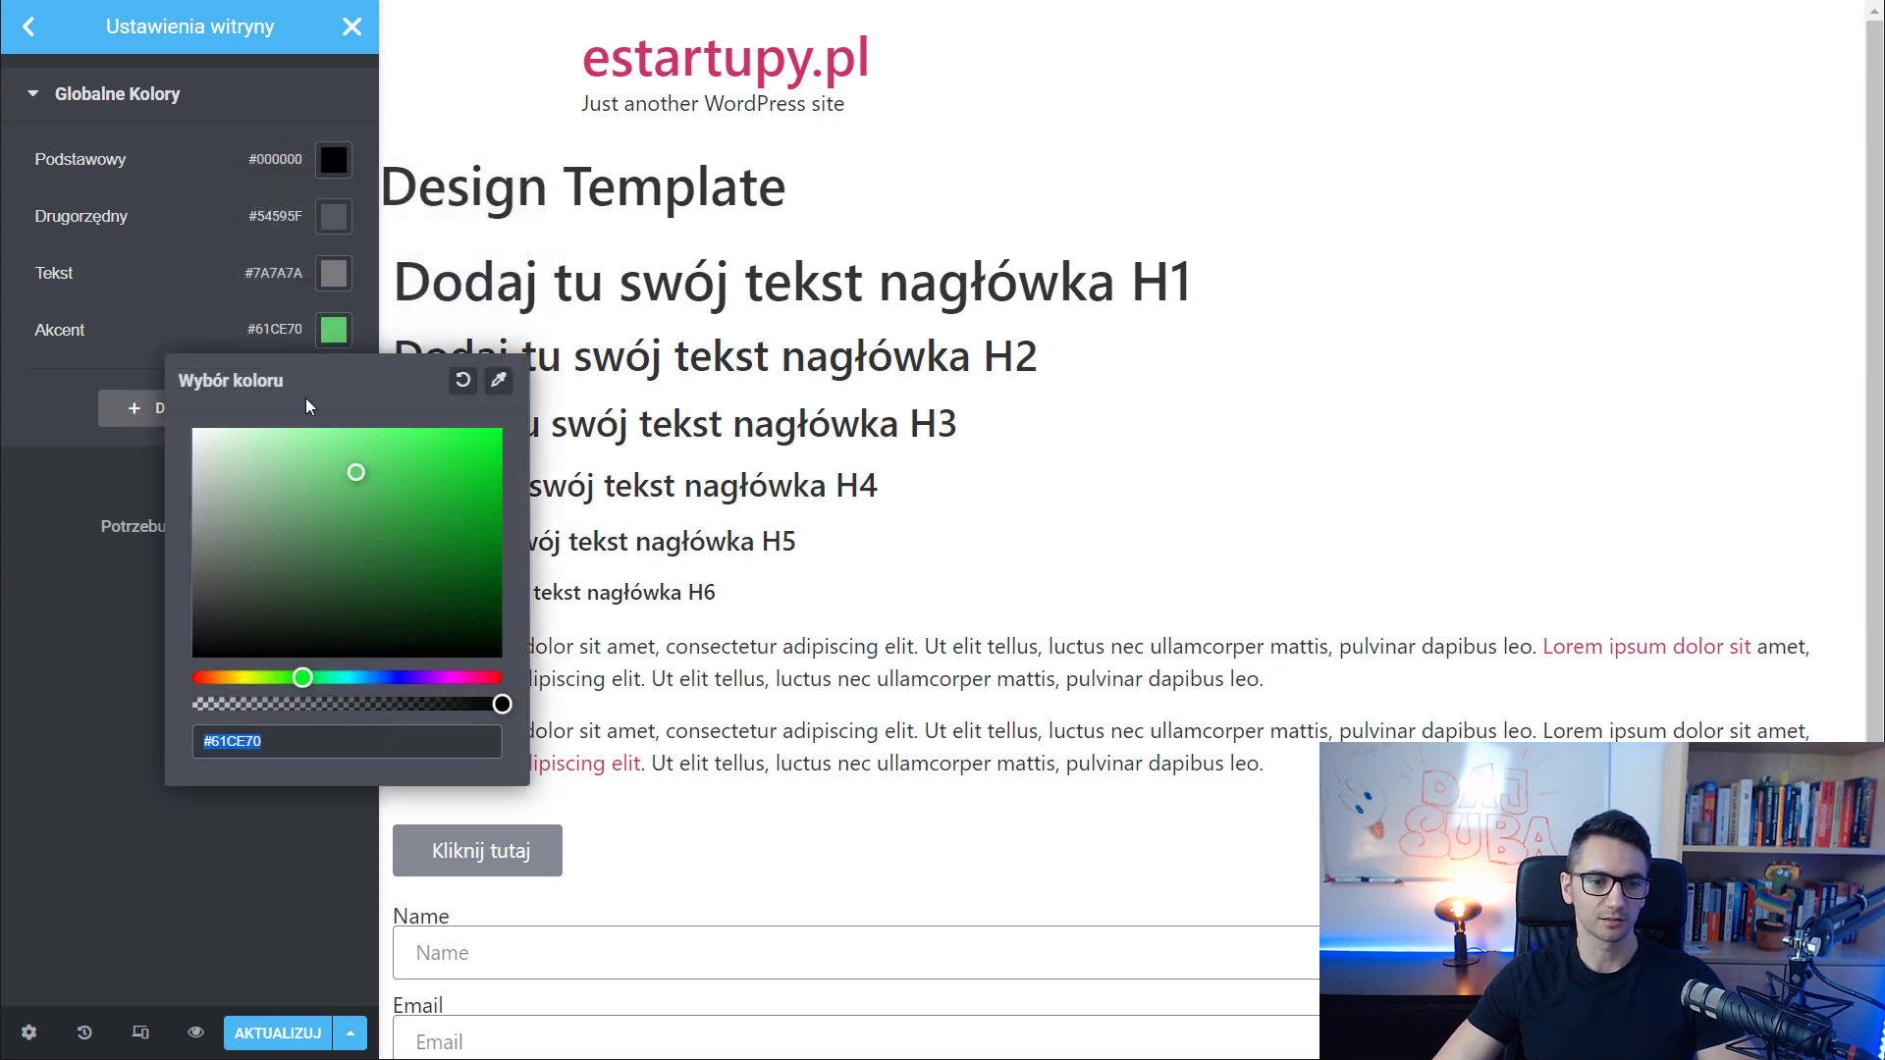
pyautogui.click(196, 678)
pyautogui.click(486, 464)
pyautogui.click(486, 464)
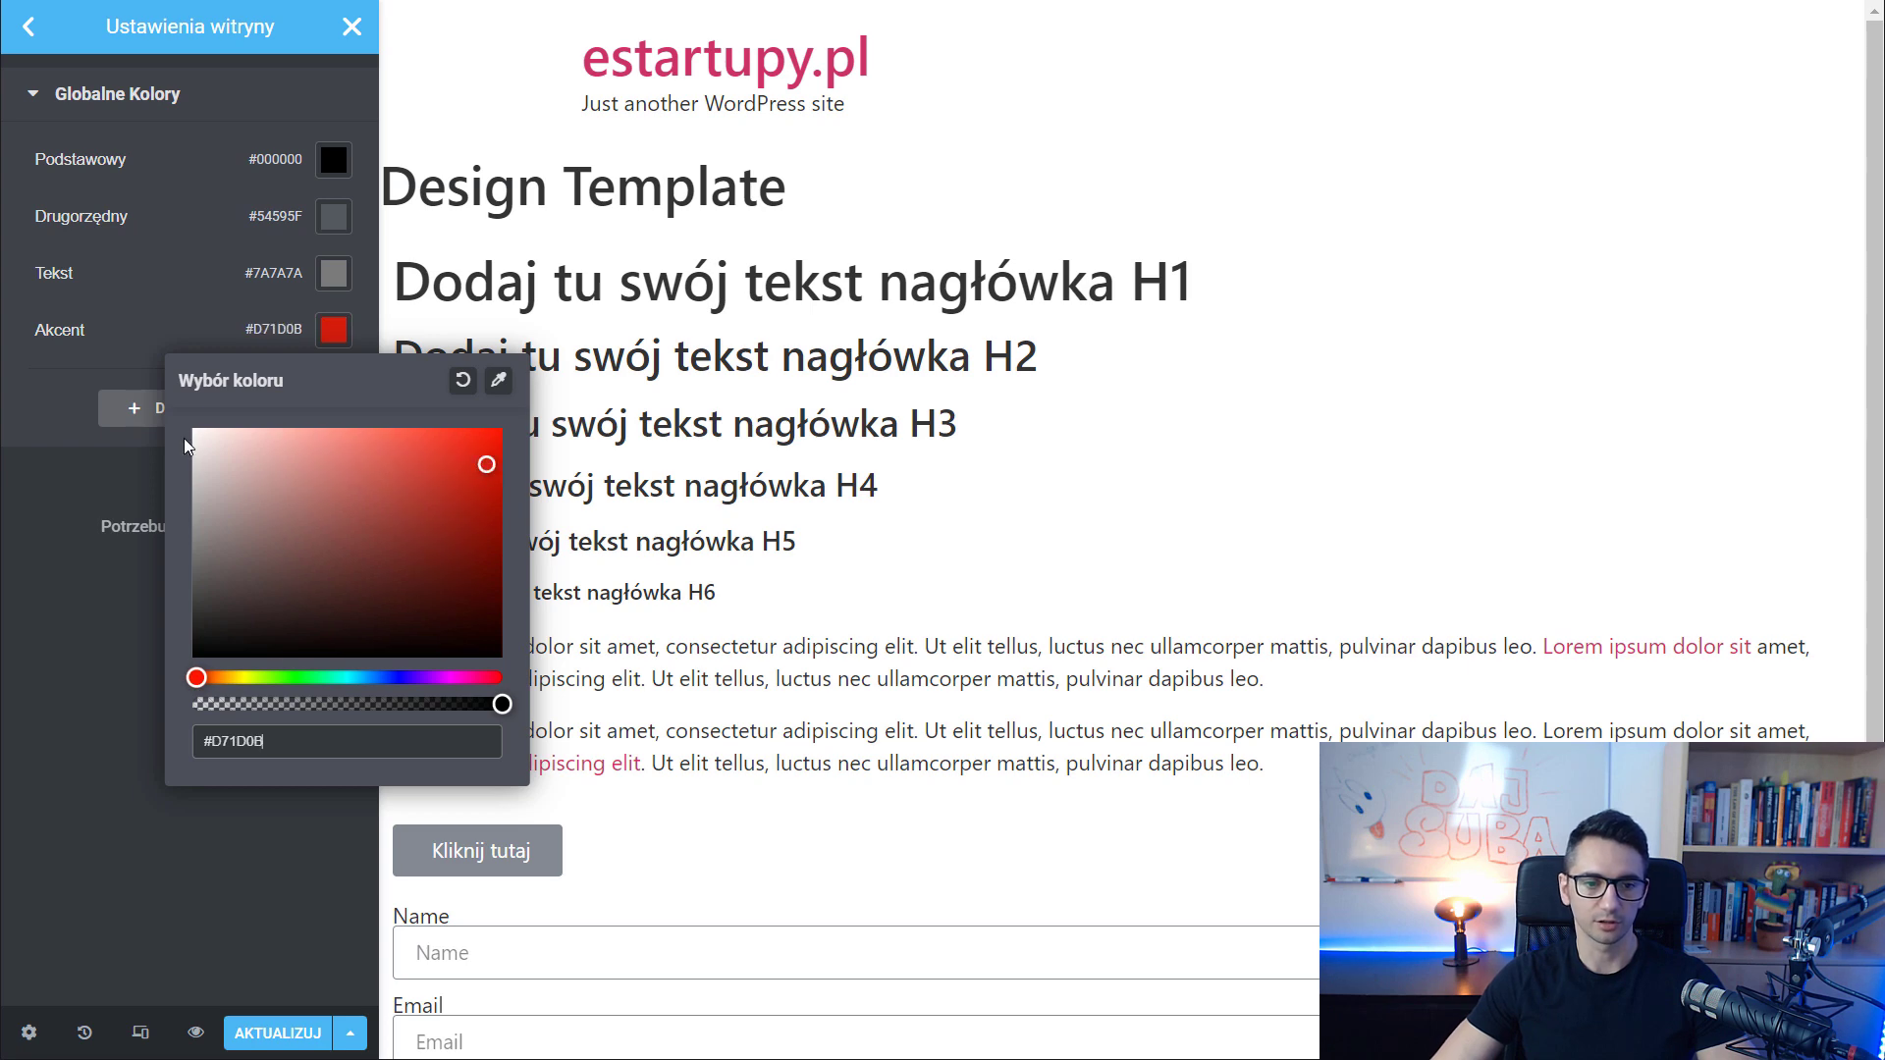
pyautogui.click(78, 329)
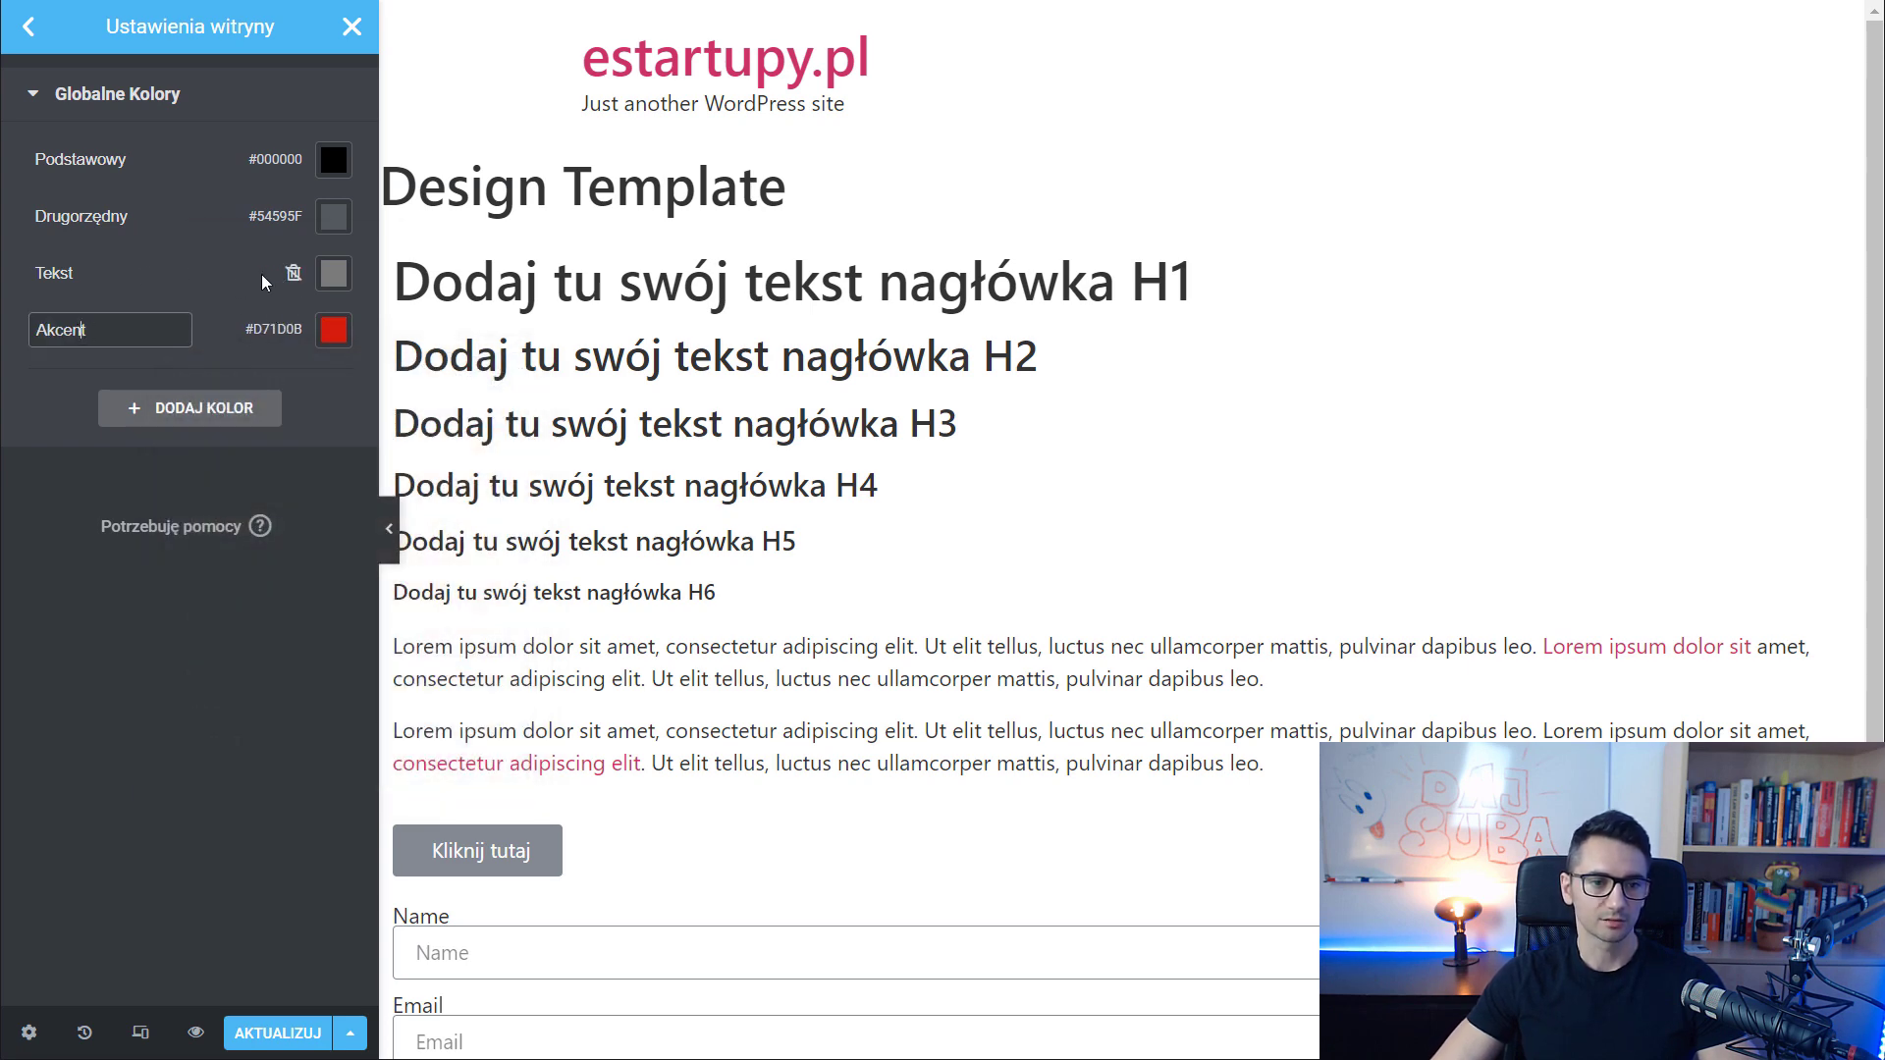
# Set the global color Tekst to the dark gray #525252
pyautogui.click(333, 273)
pyautogui.click(192, 530)
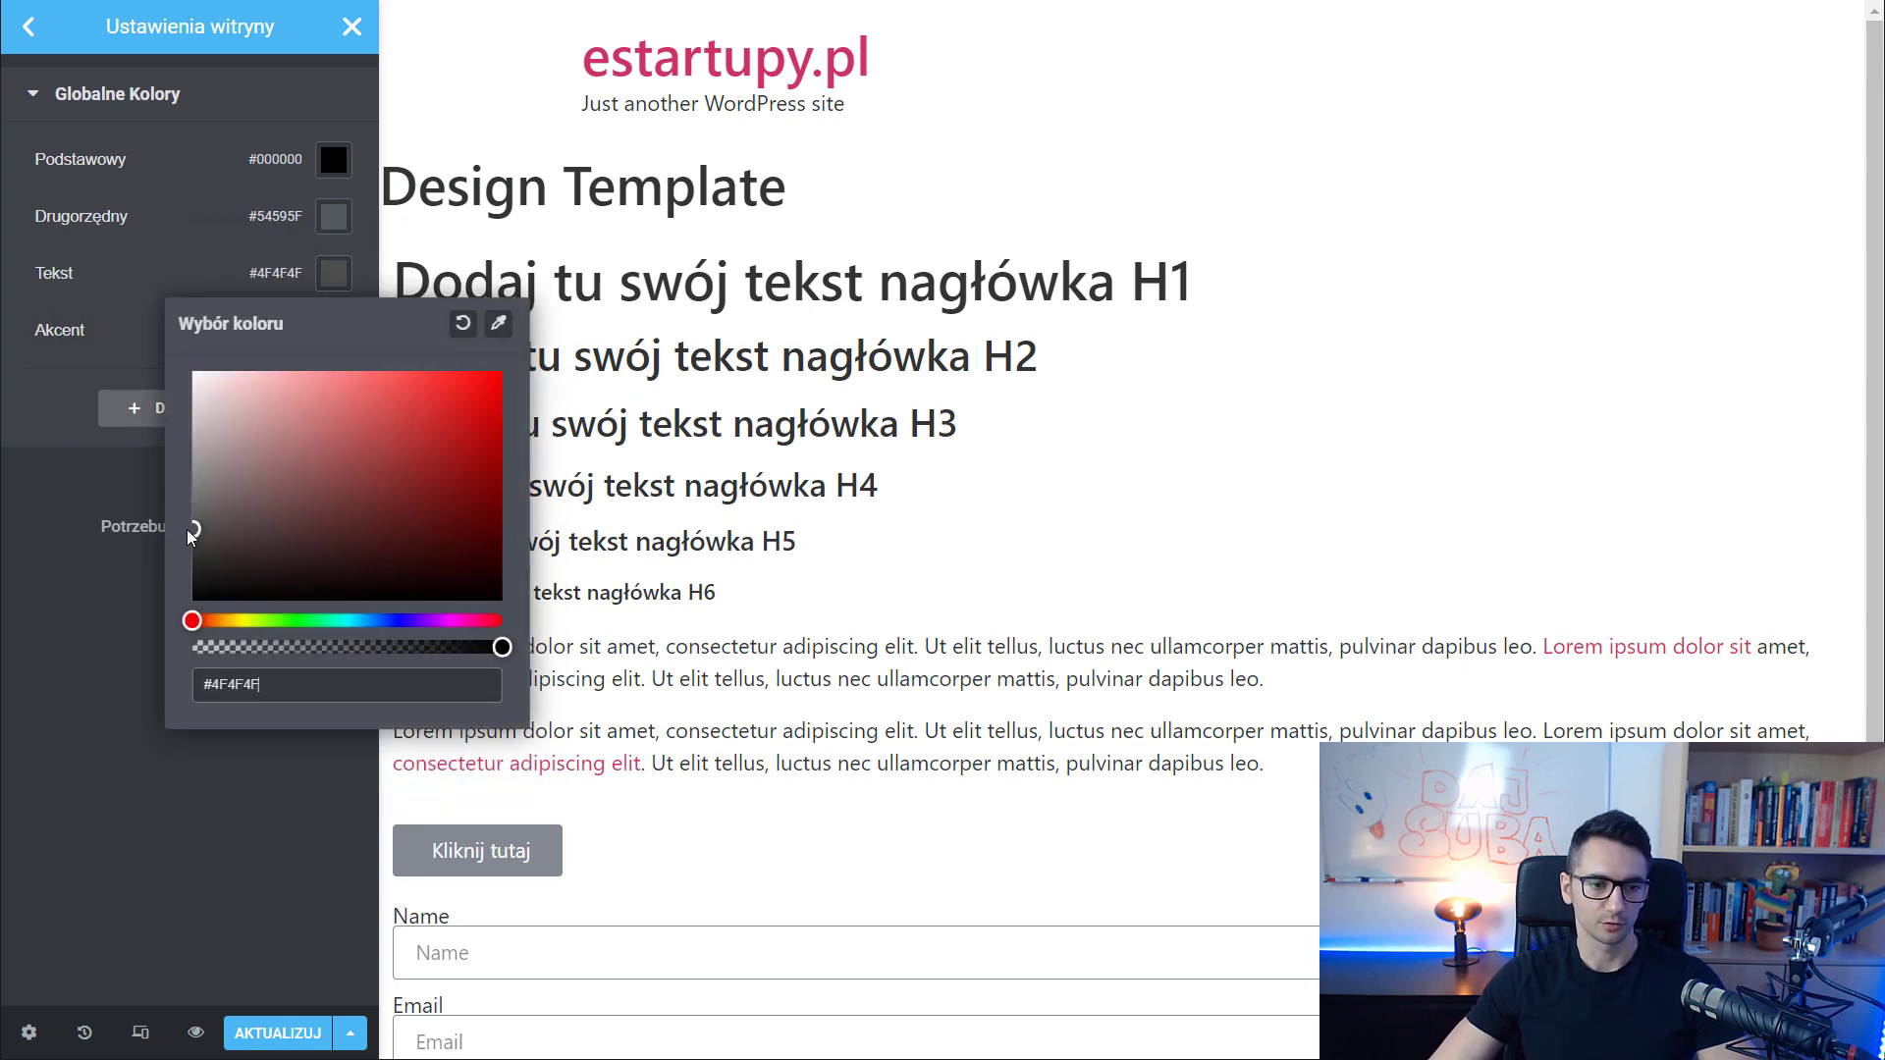
pyautogui.click(30, 273)
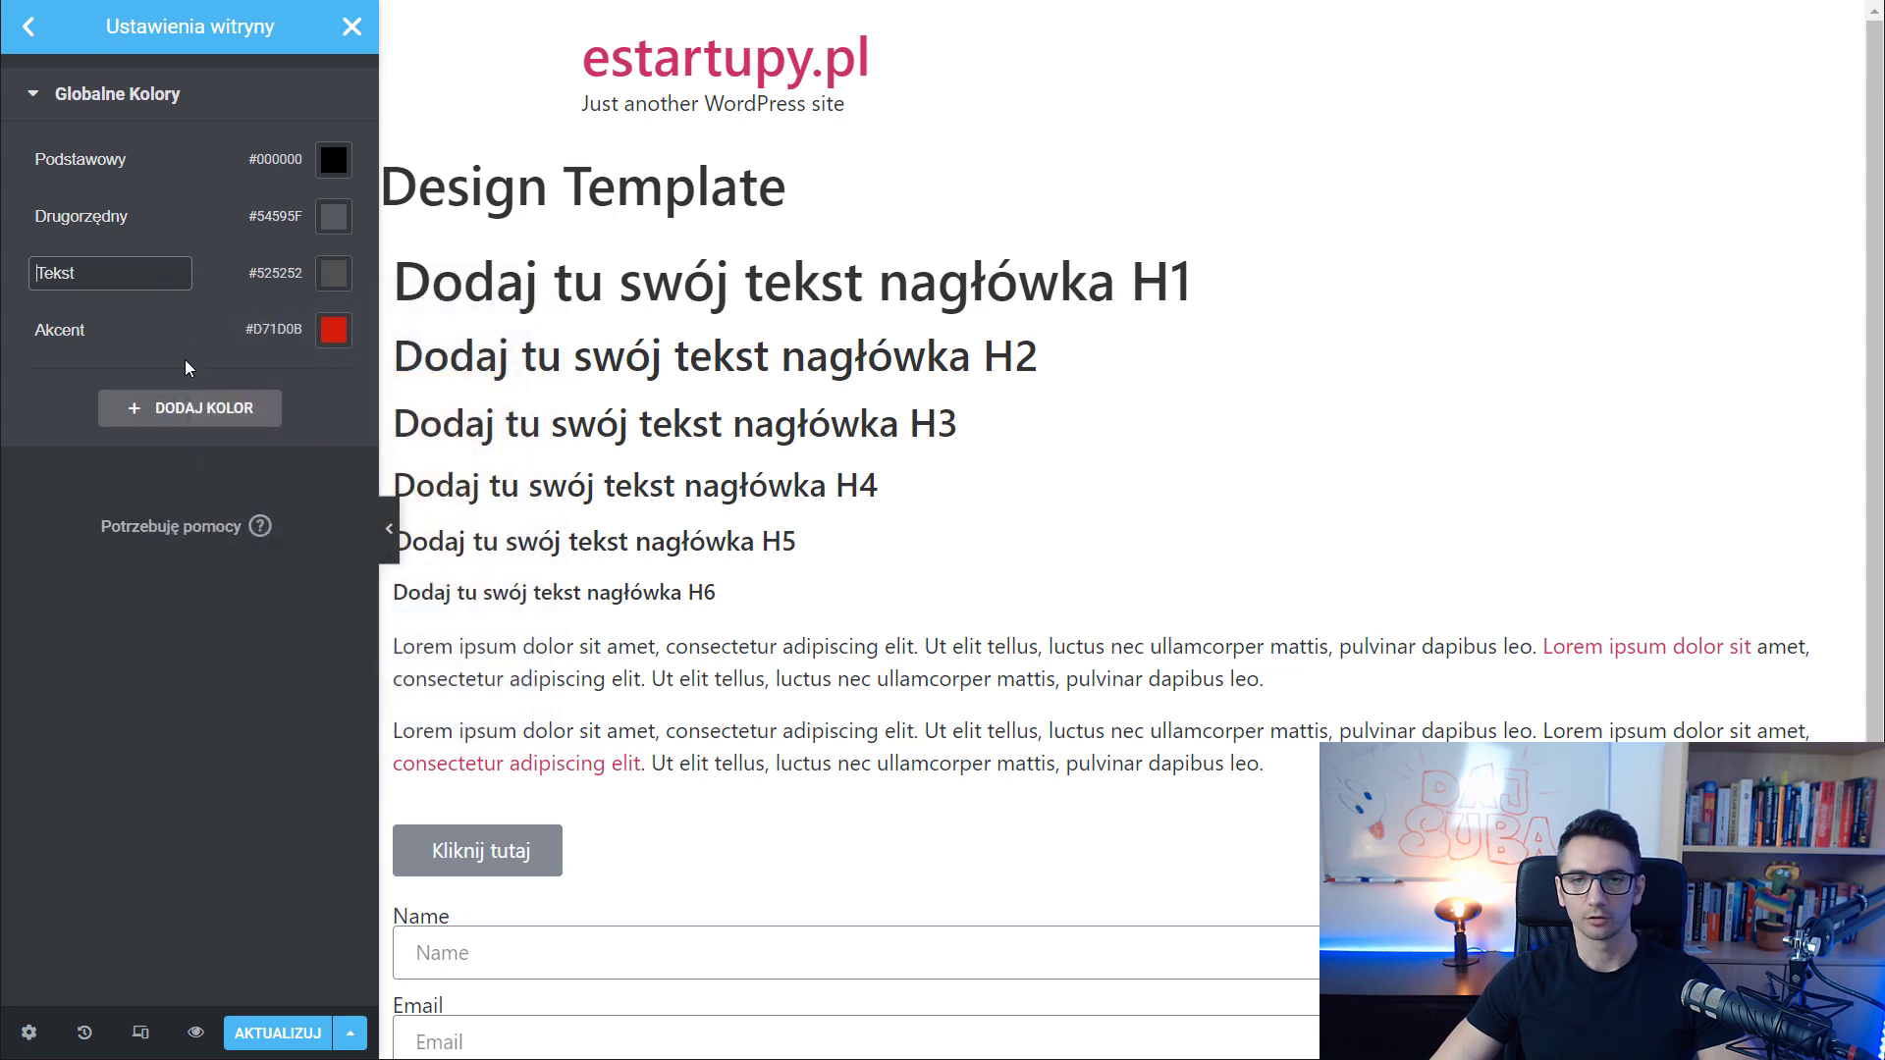
# Open the global fonts and set the Podstawowy style's font family to Poppins
pyautogui.click(29, 29)
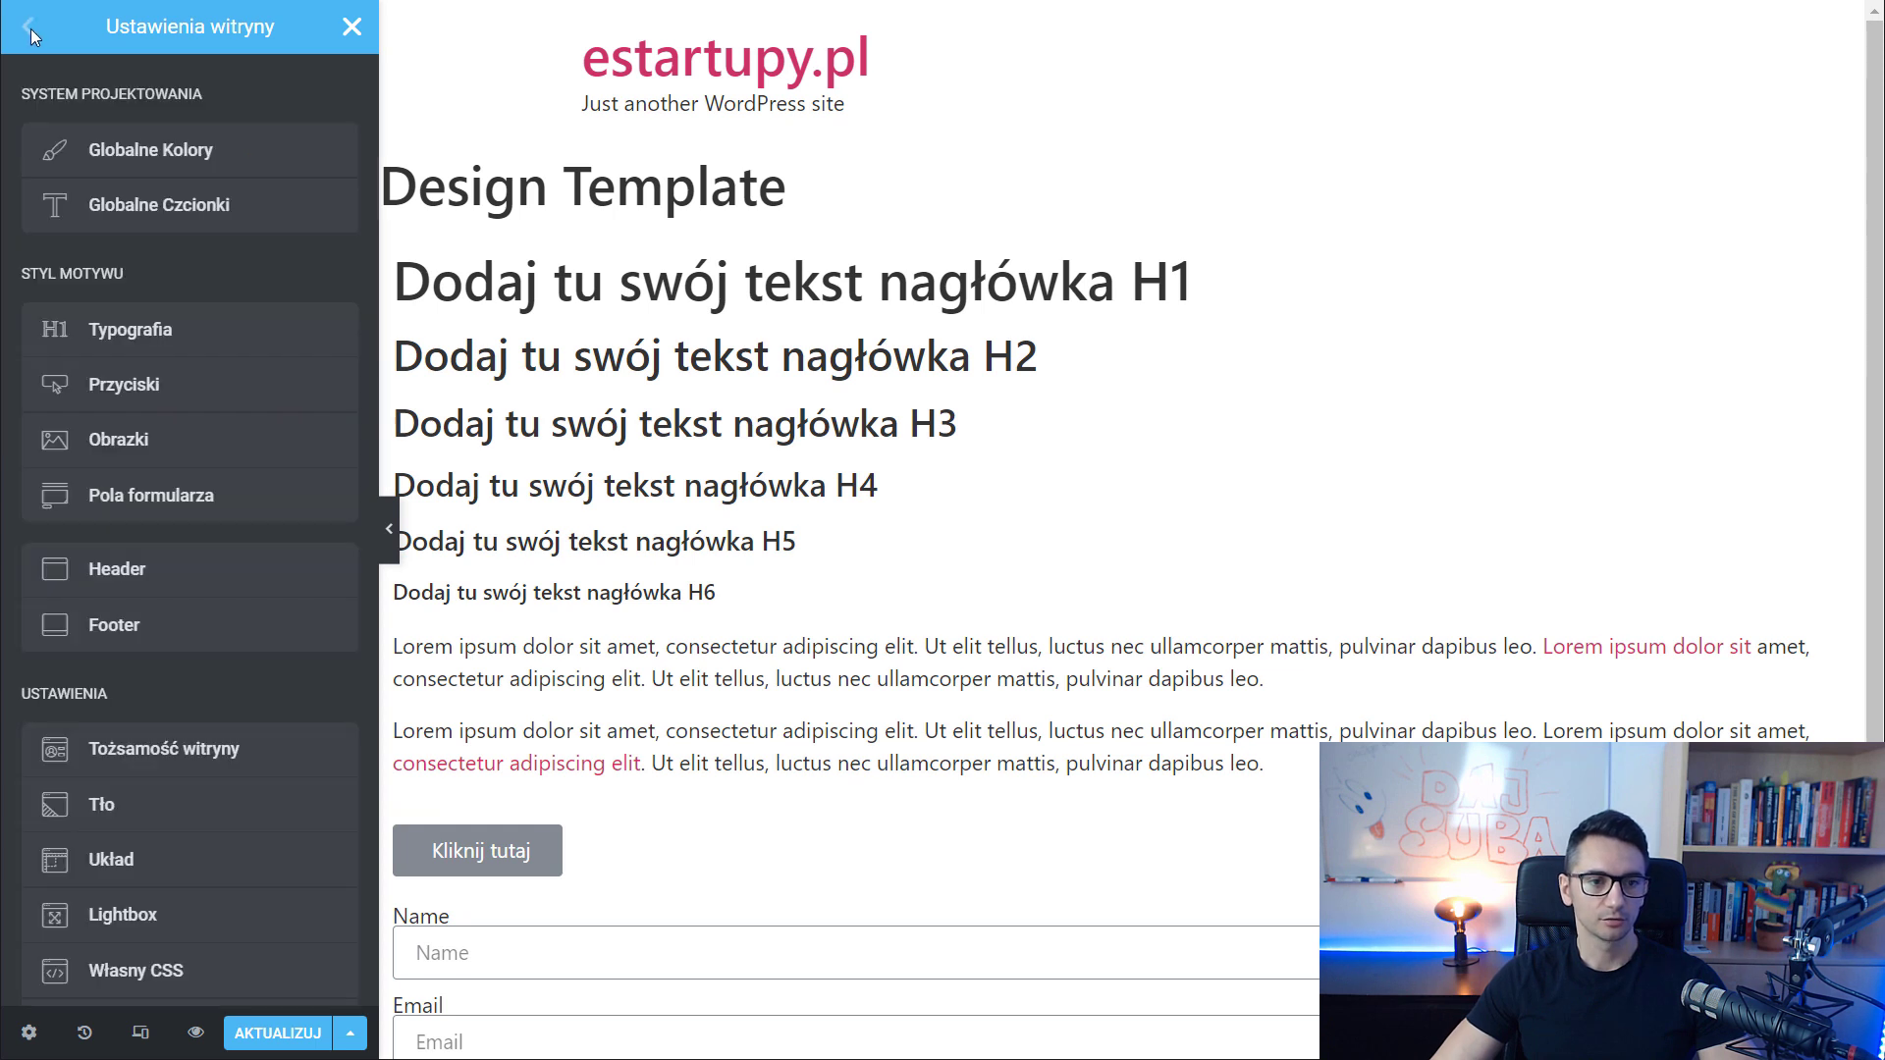
pyautogui.click(130, 211)
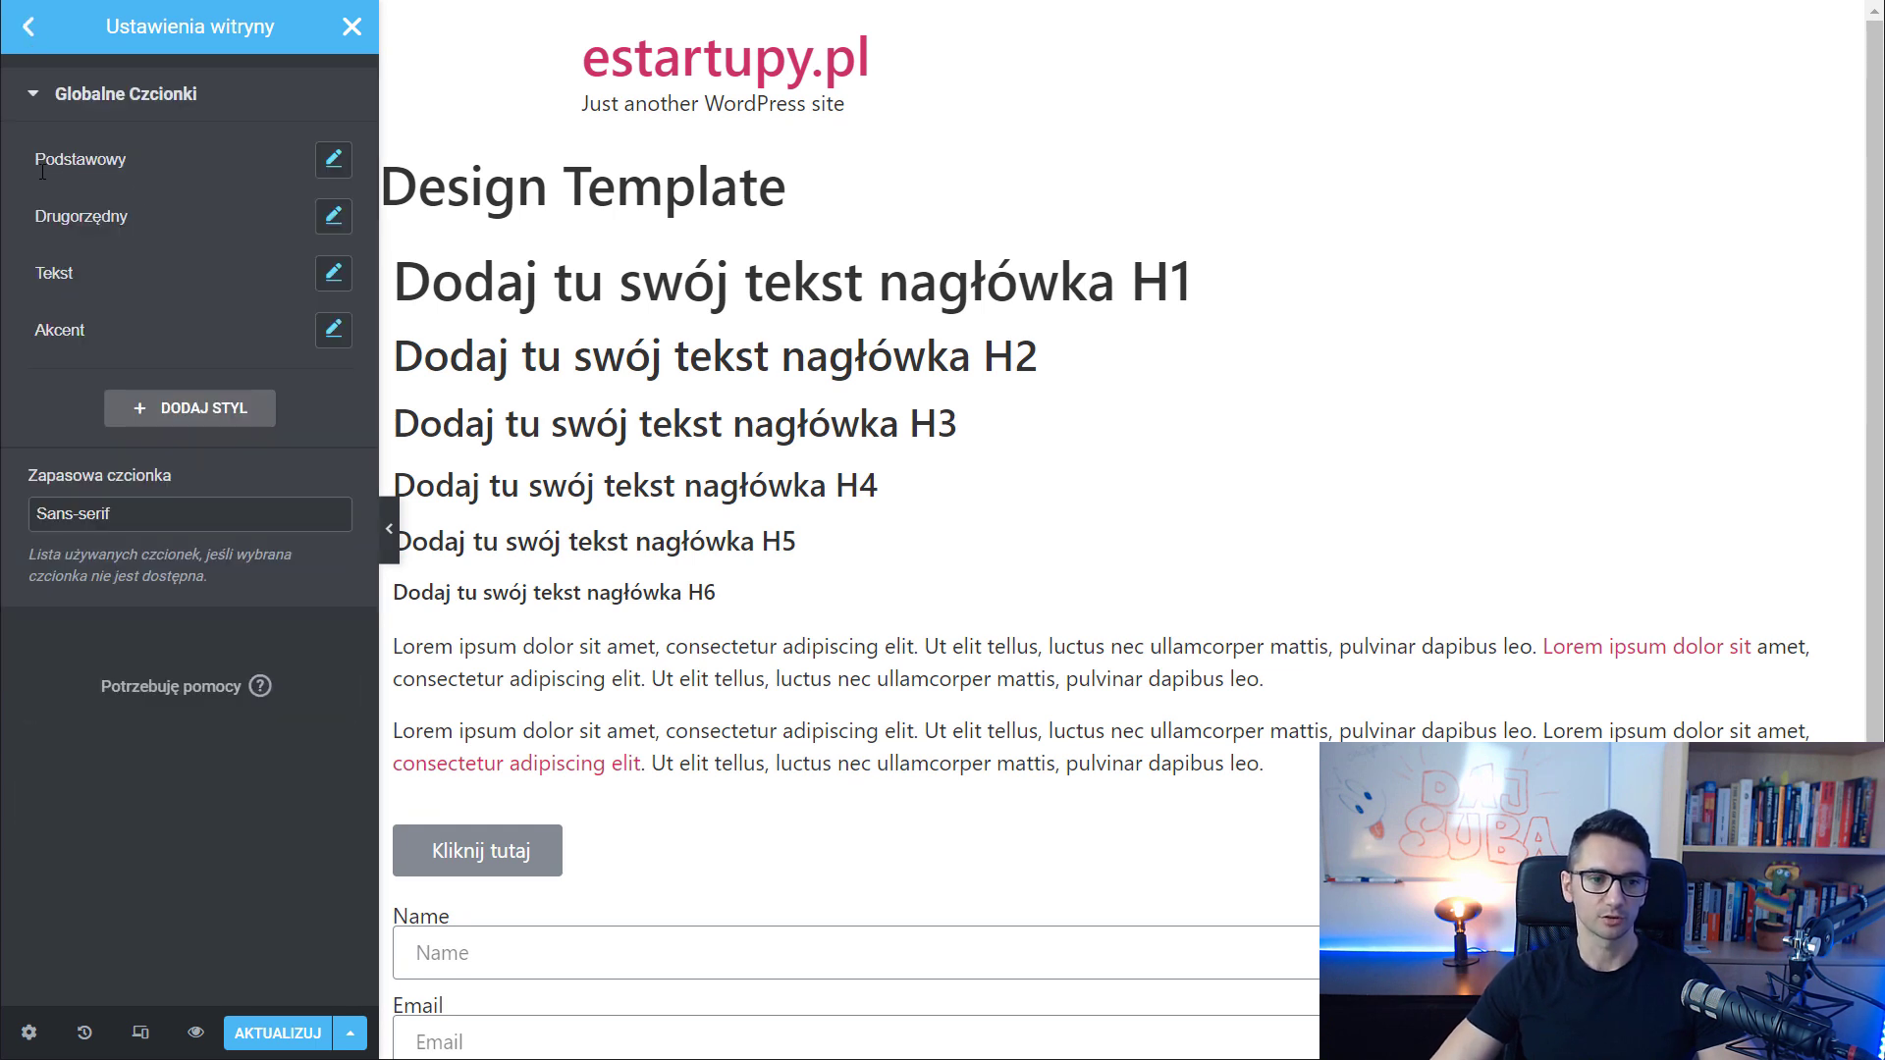
pyautogui.click(333, 160)
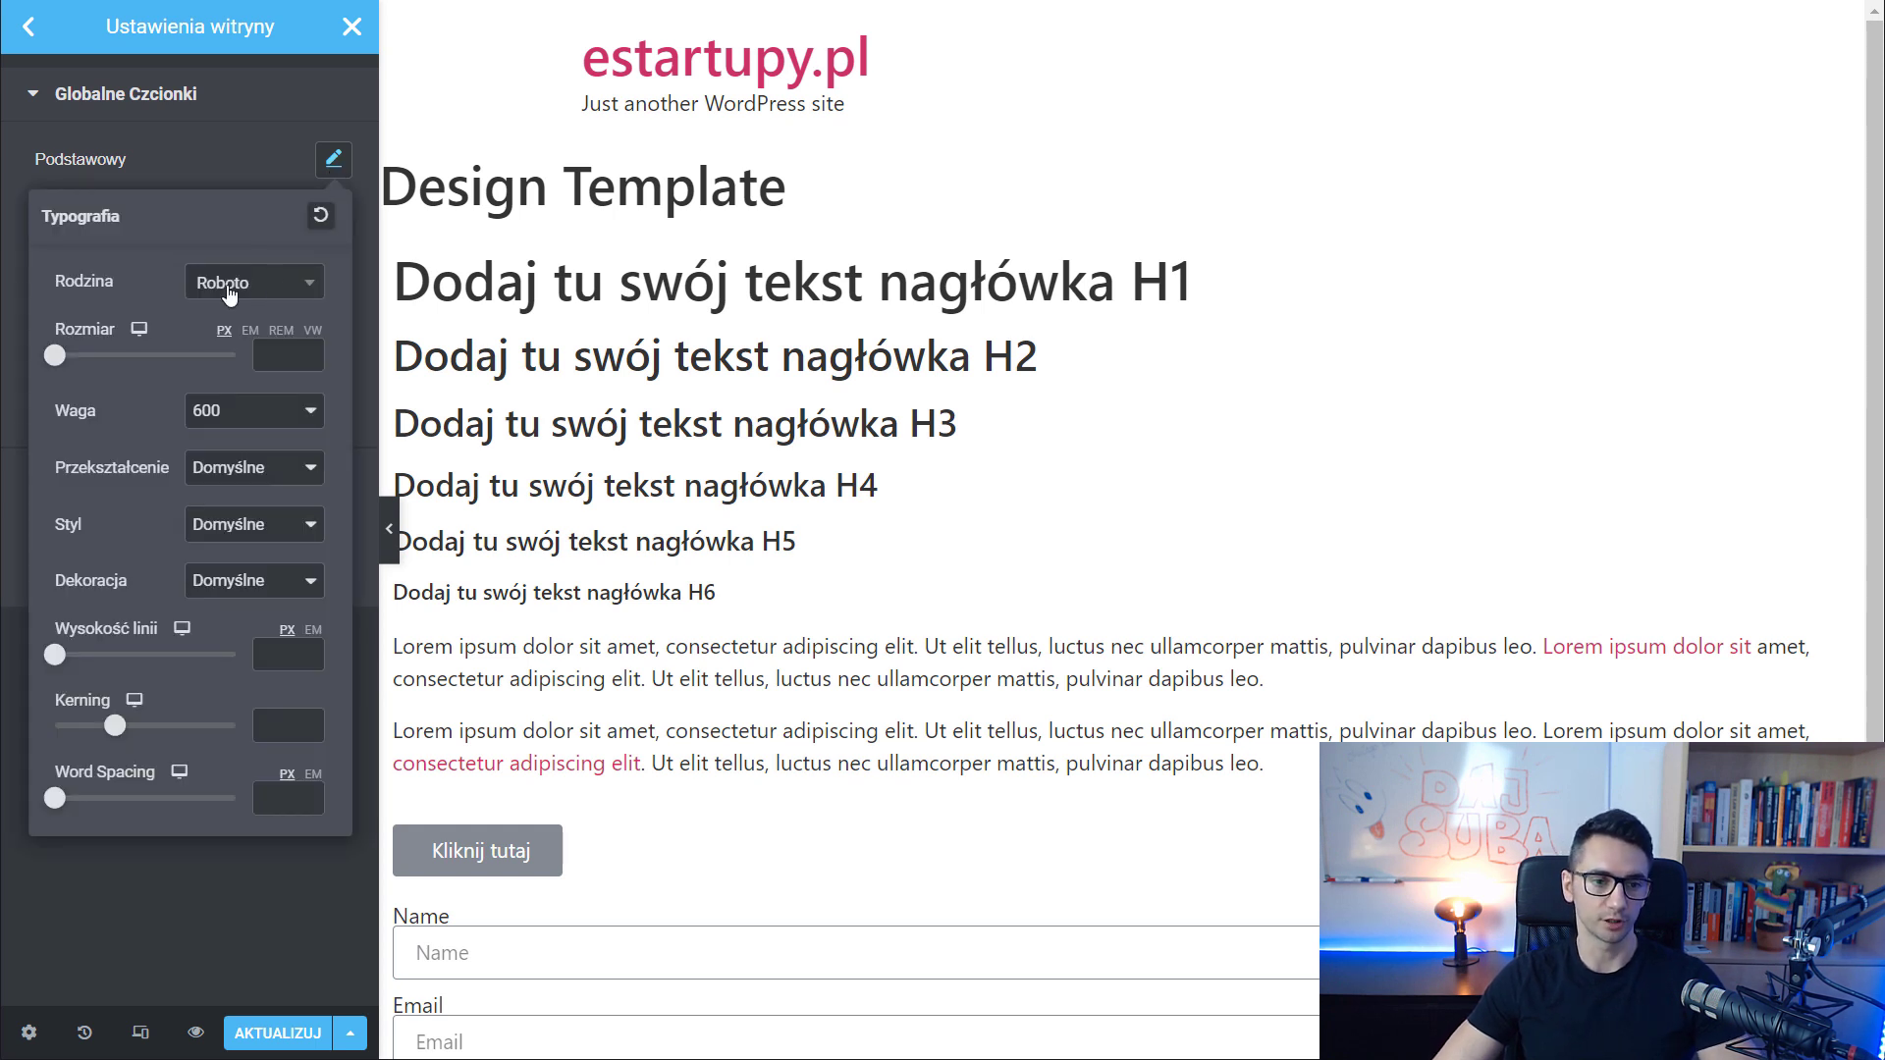
pyautogui.click(290, 288)
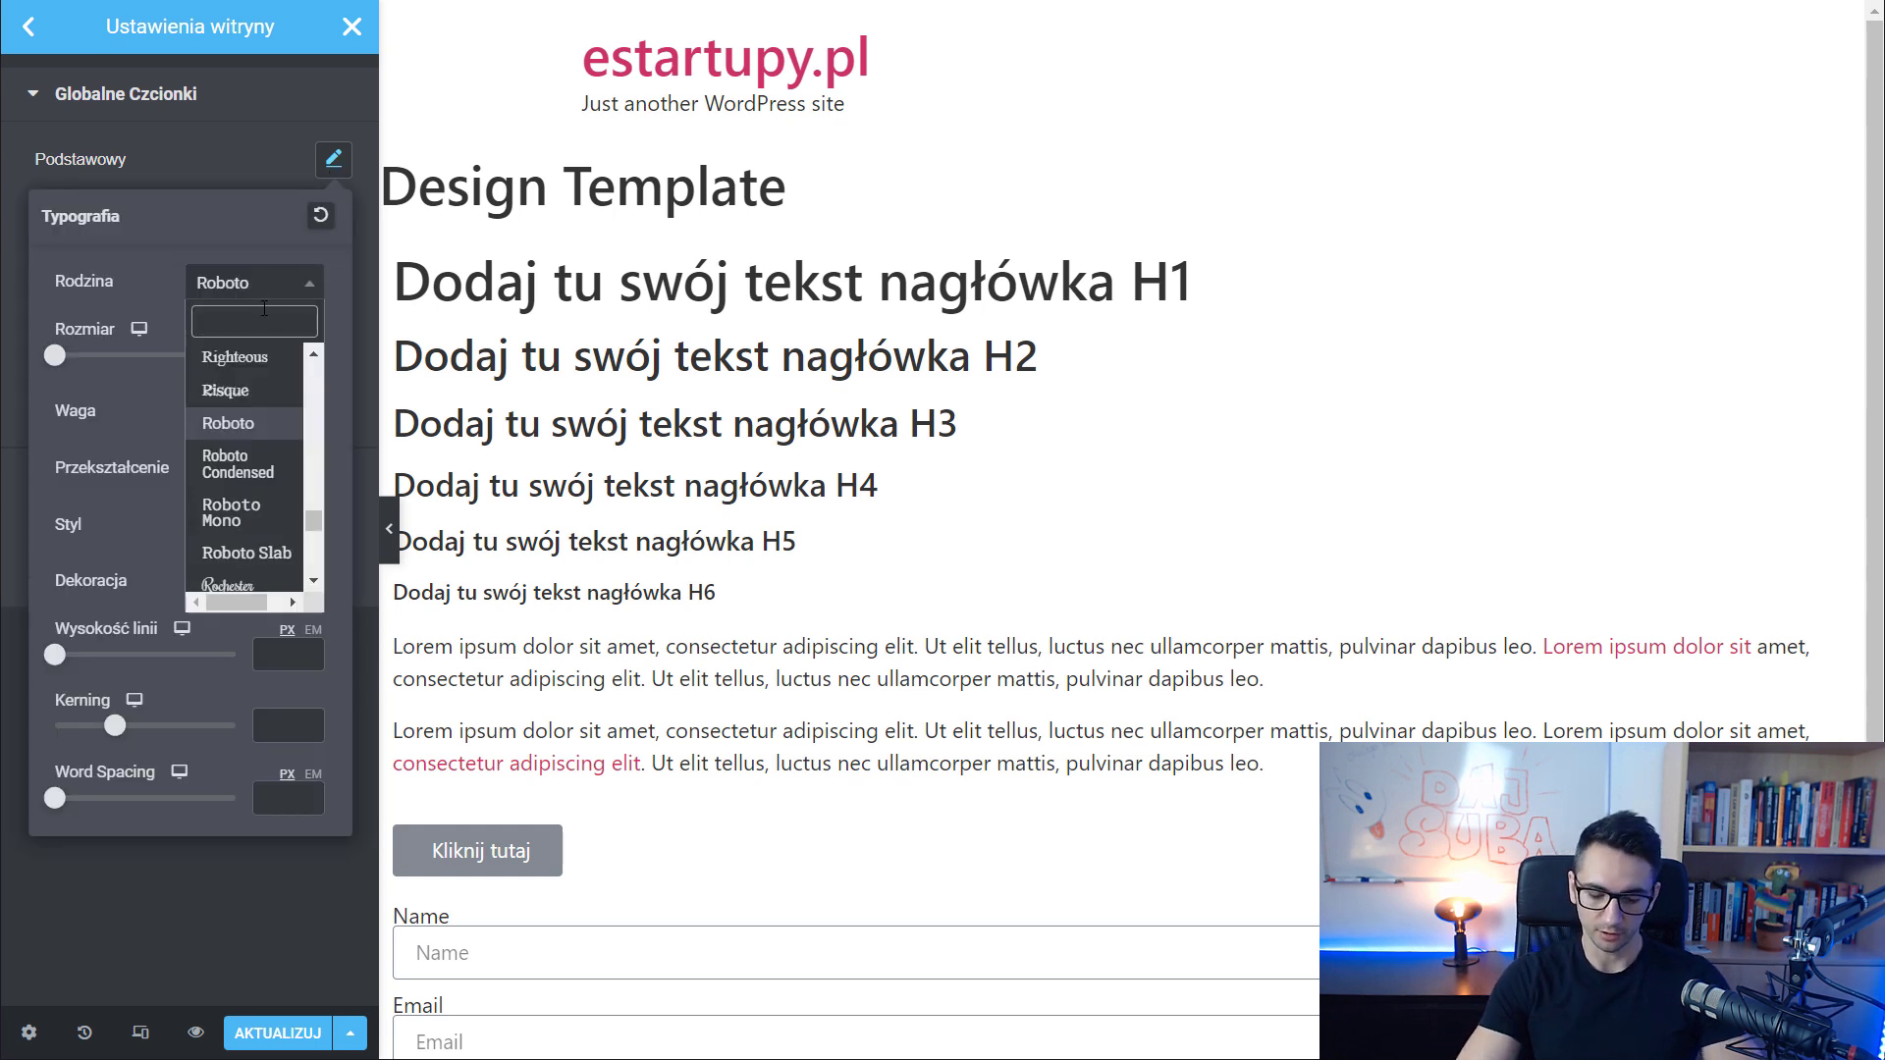
pyautogui.write('pop')
pyautogui.click(225, 417)
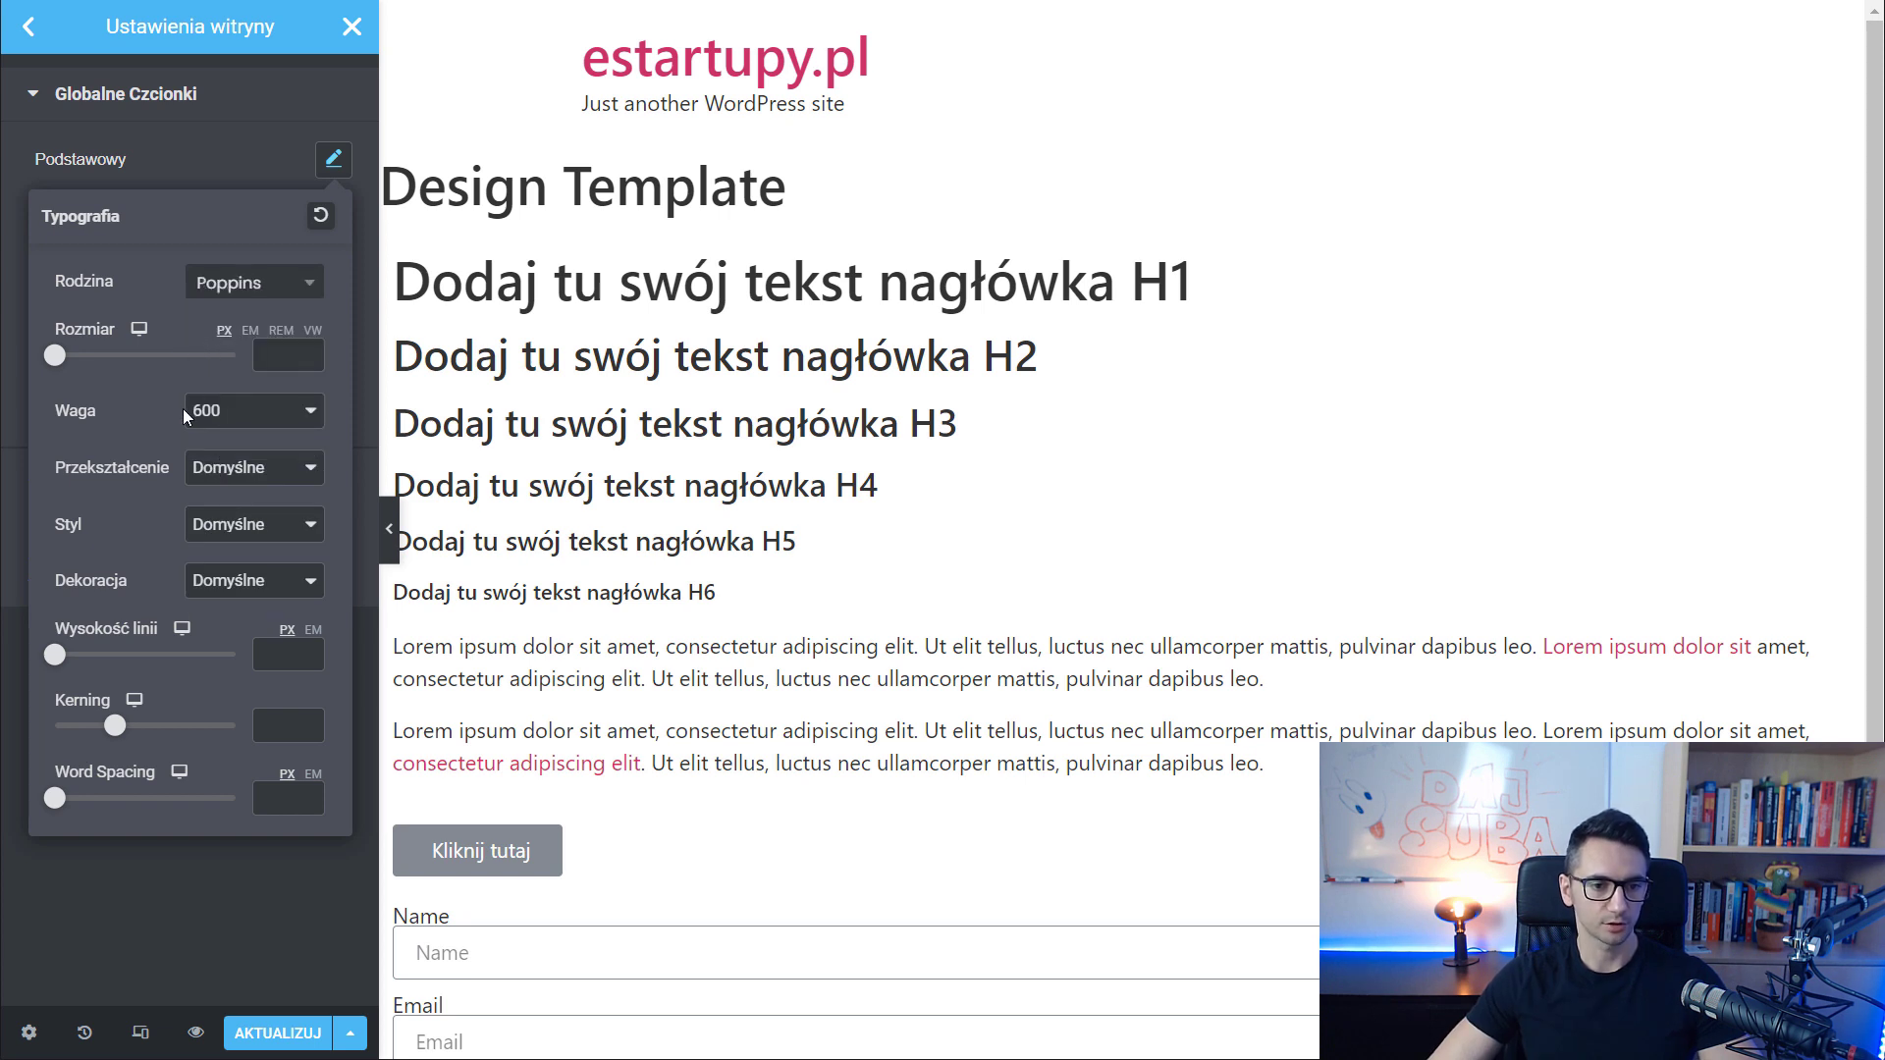
pyautogui.click(170, 161)
# Choose a different font family for the global font Tekst and return to the site settings overview
pyautogui.click(331, 275)
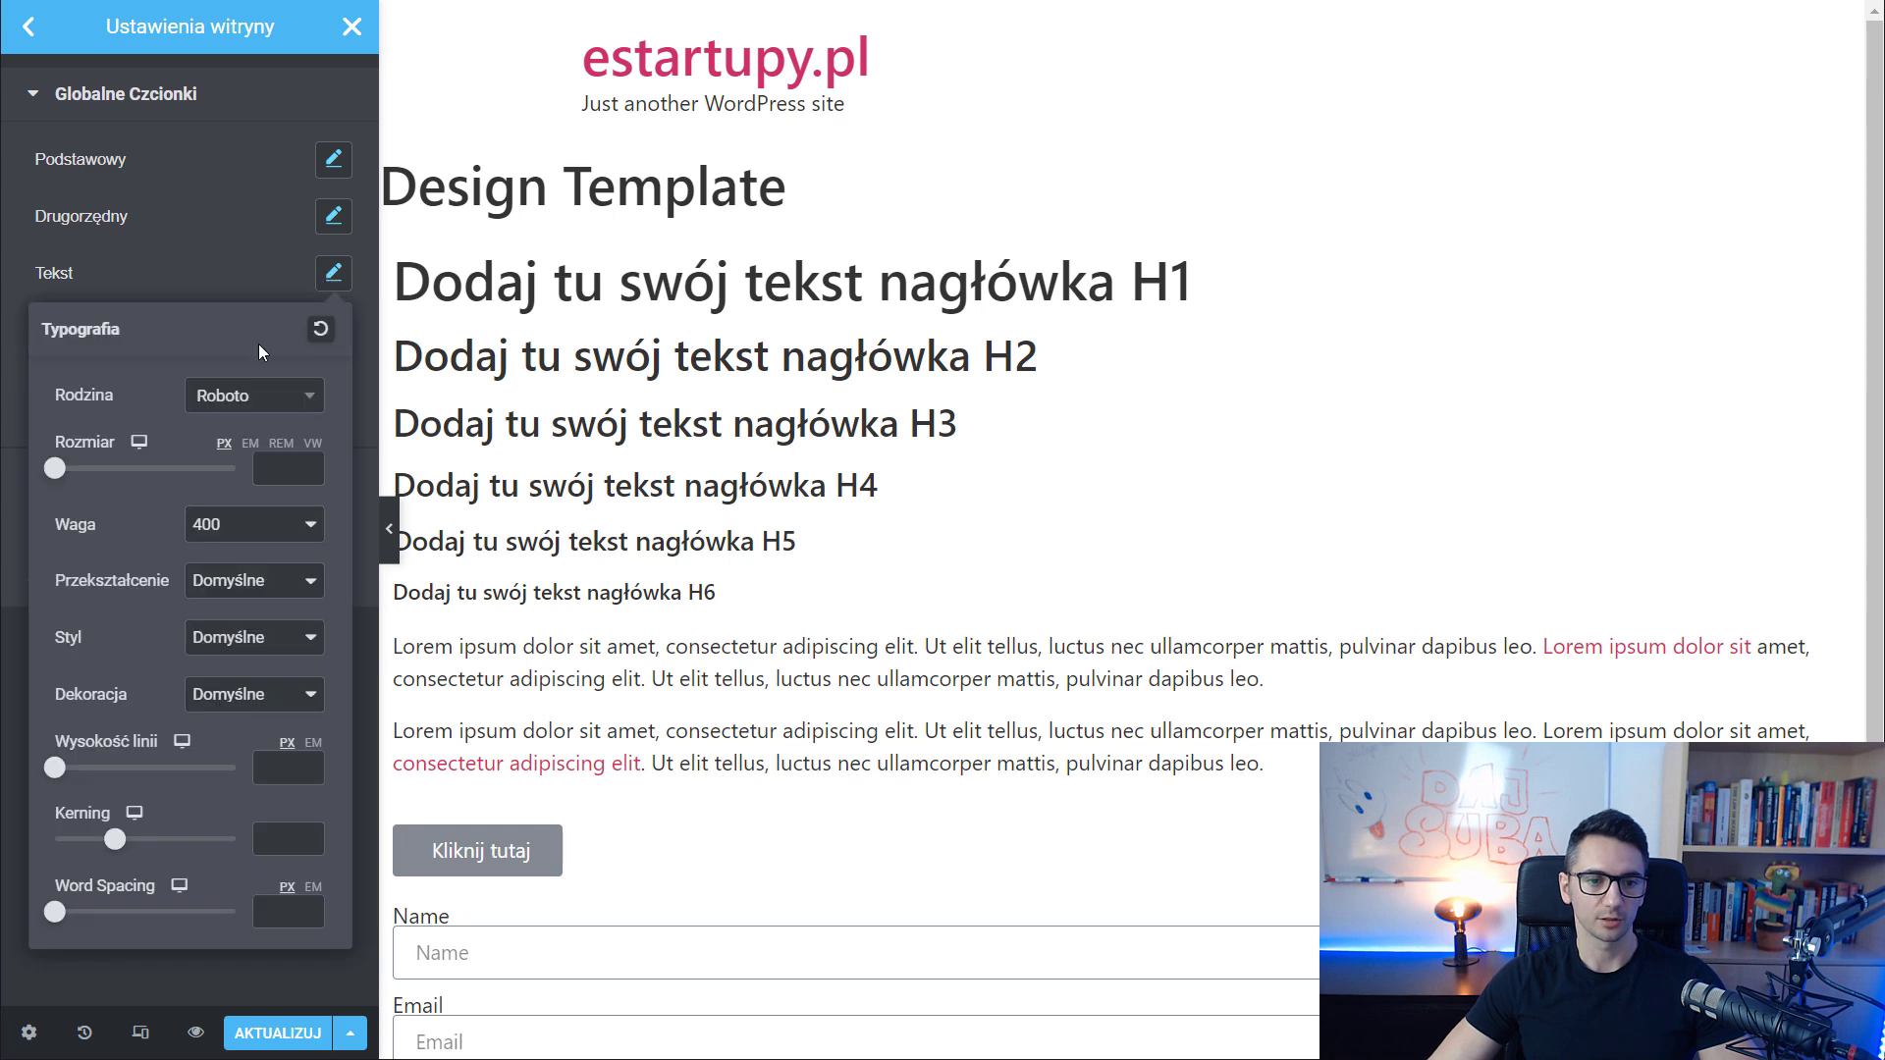
pyautogui.click(262, 401)
pyautogui.click(20, 278)
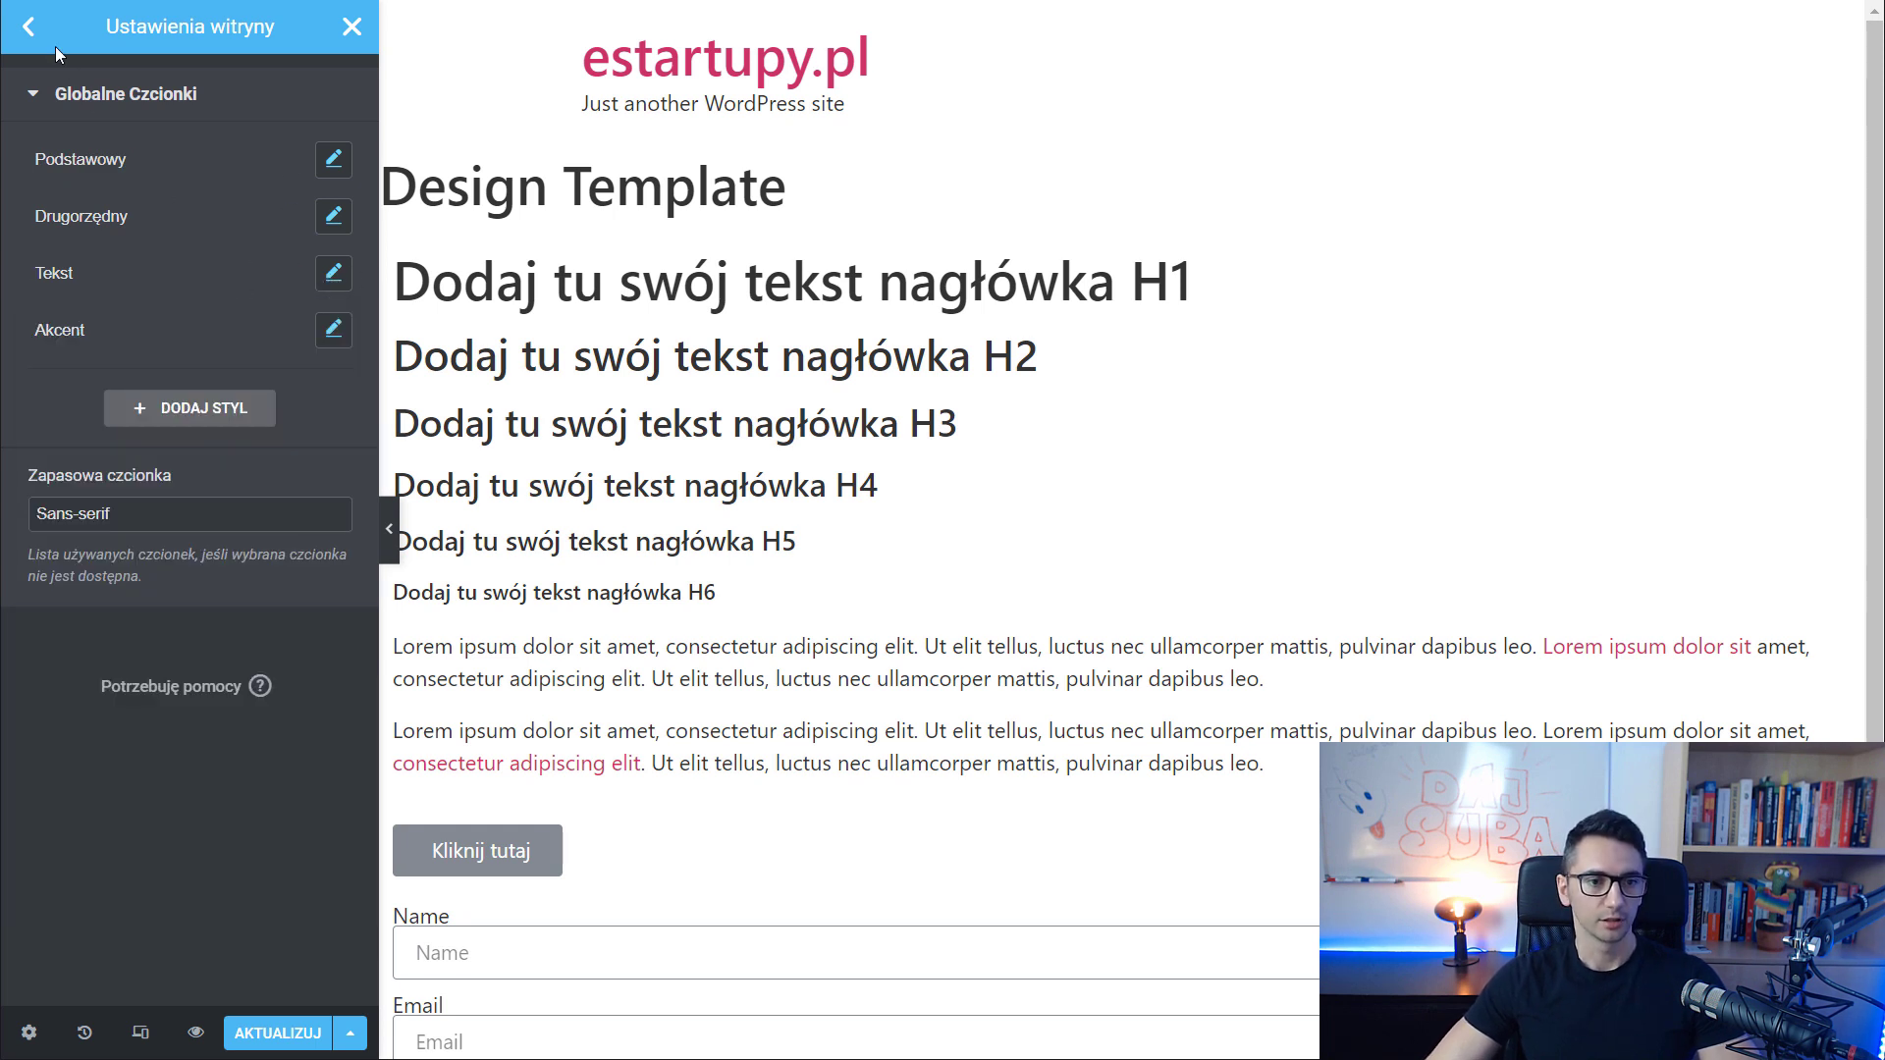
pyautogui.click(30, 28)
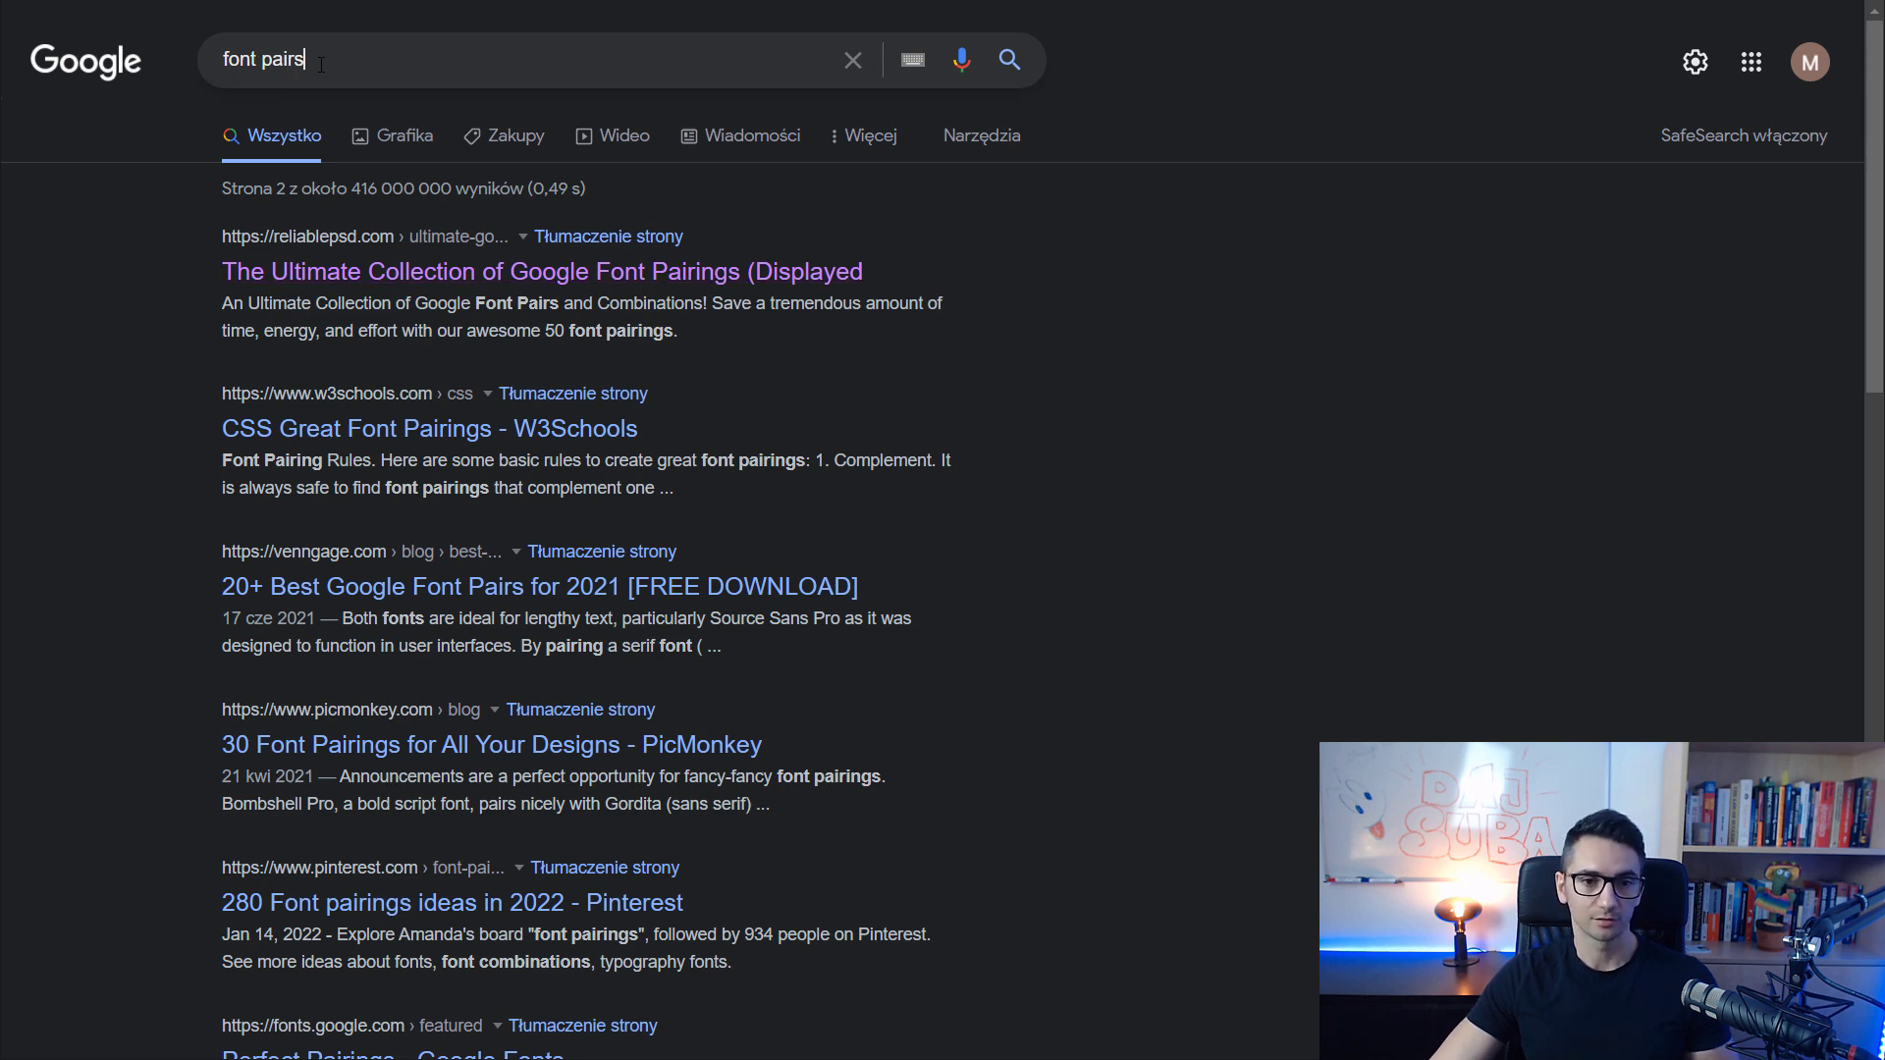
# Switch to the Google results for "font pairs" and browse the examples in The Ultimate Collection of Google Font Pairings
pyautogui.click(321, 61)
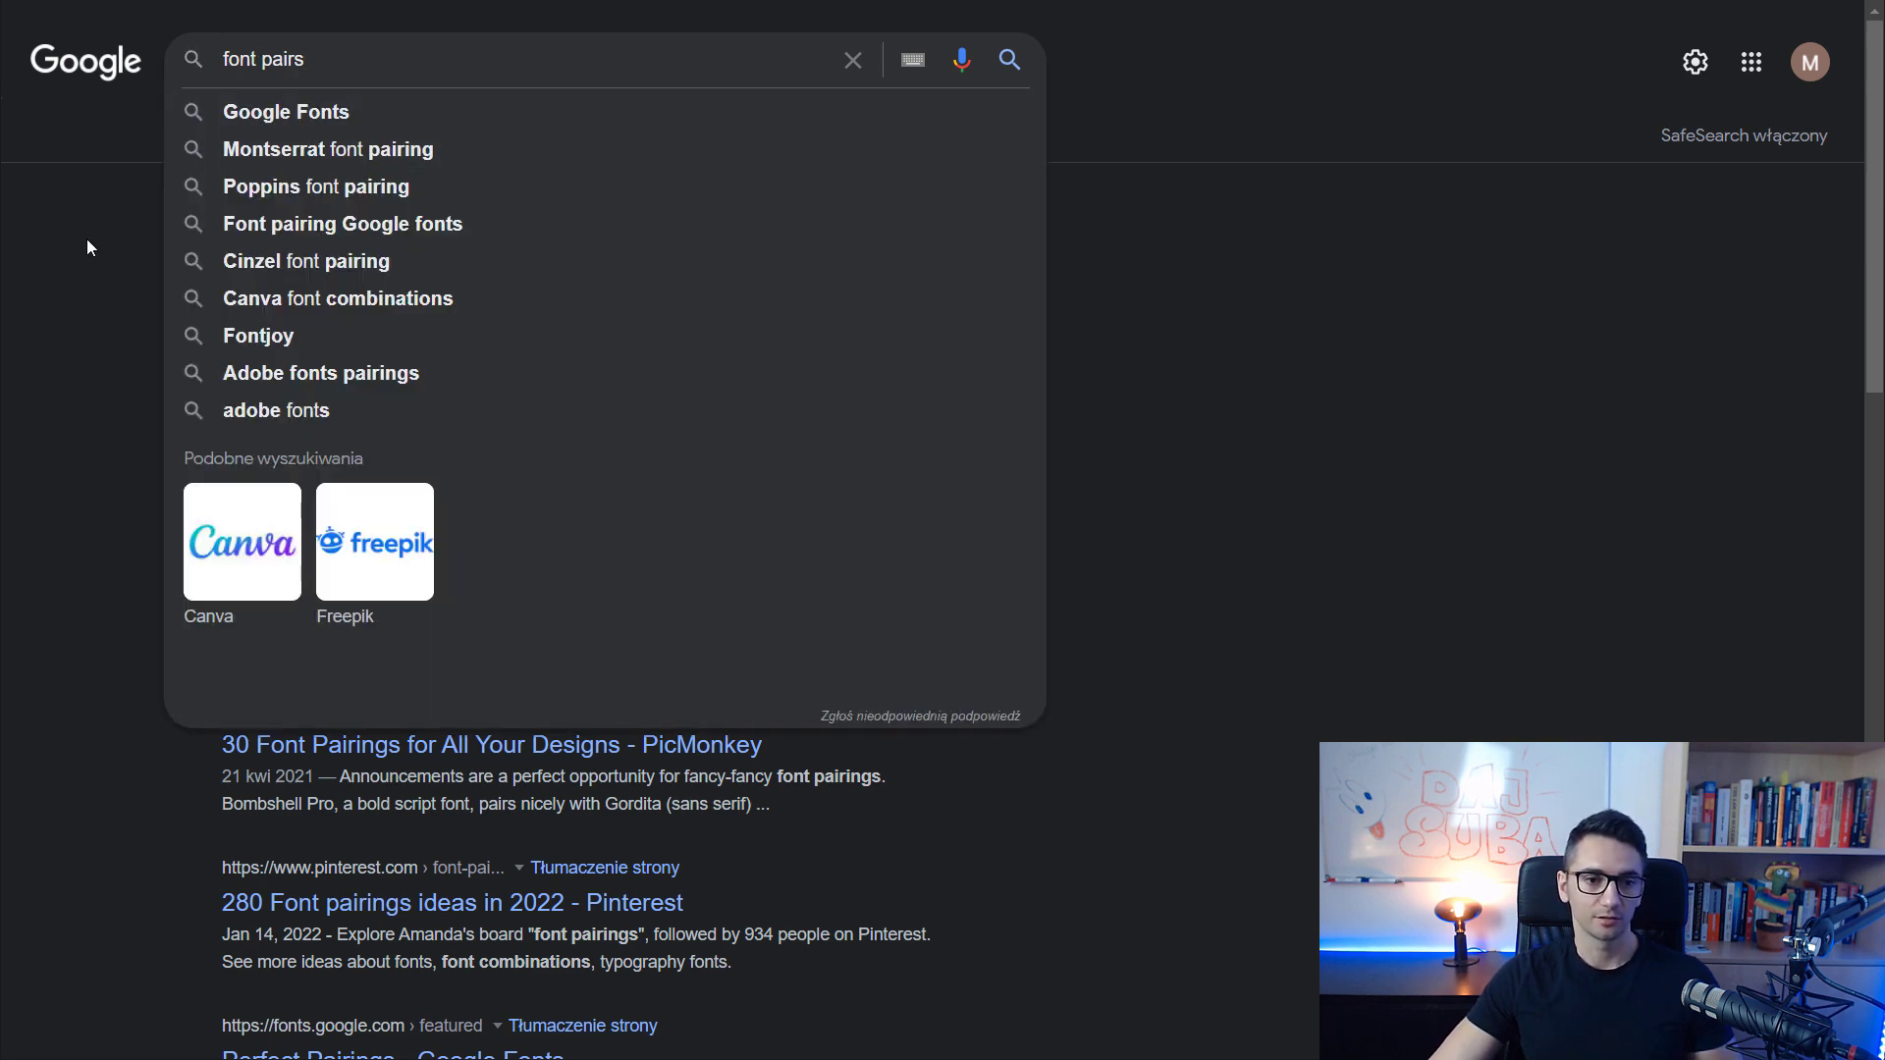
pyautogui.click(144, 239)
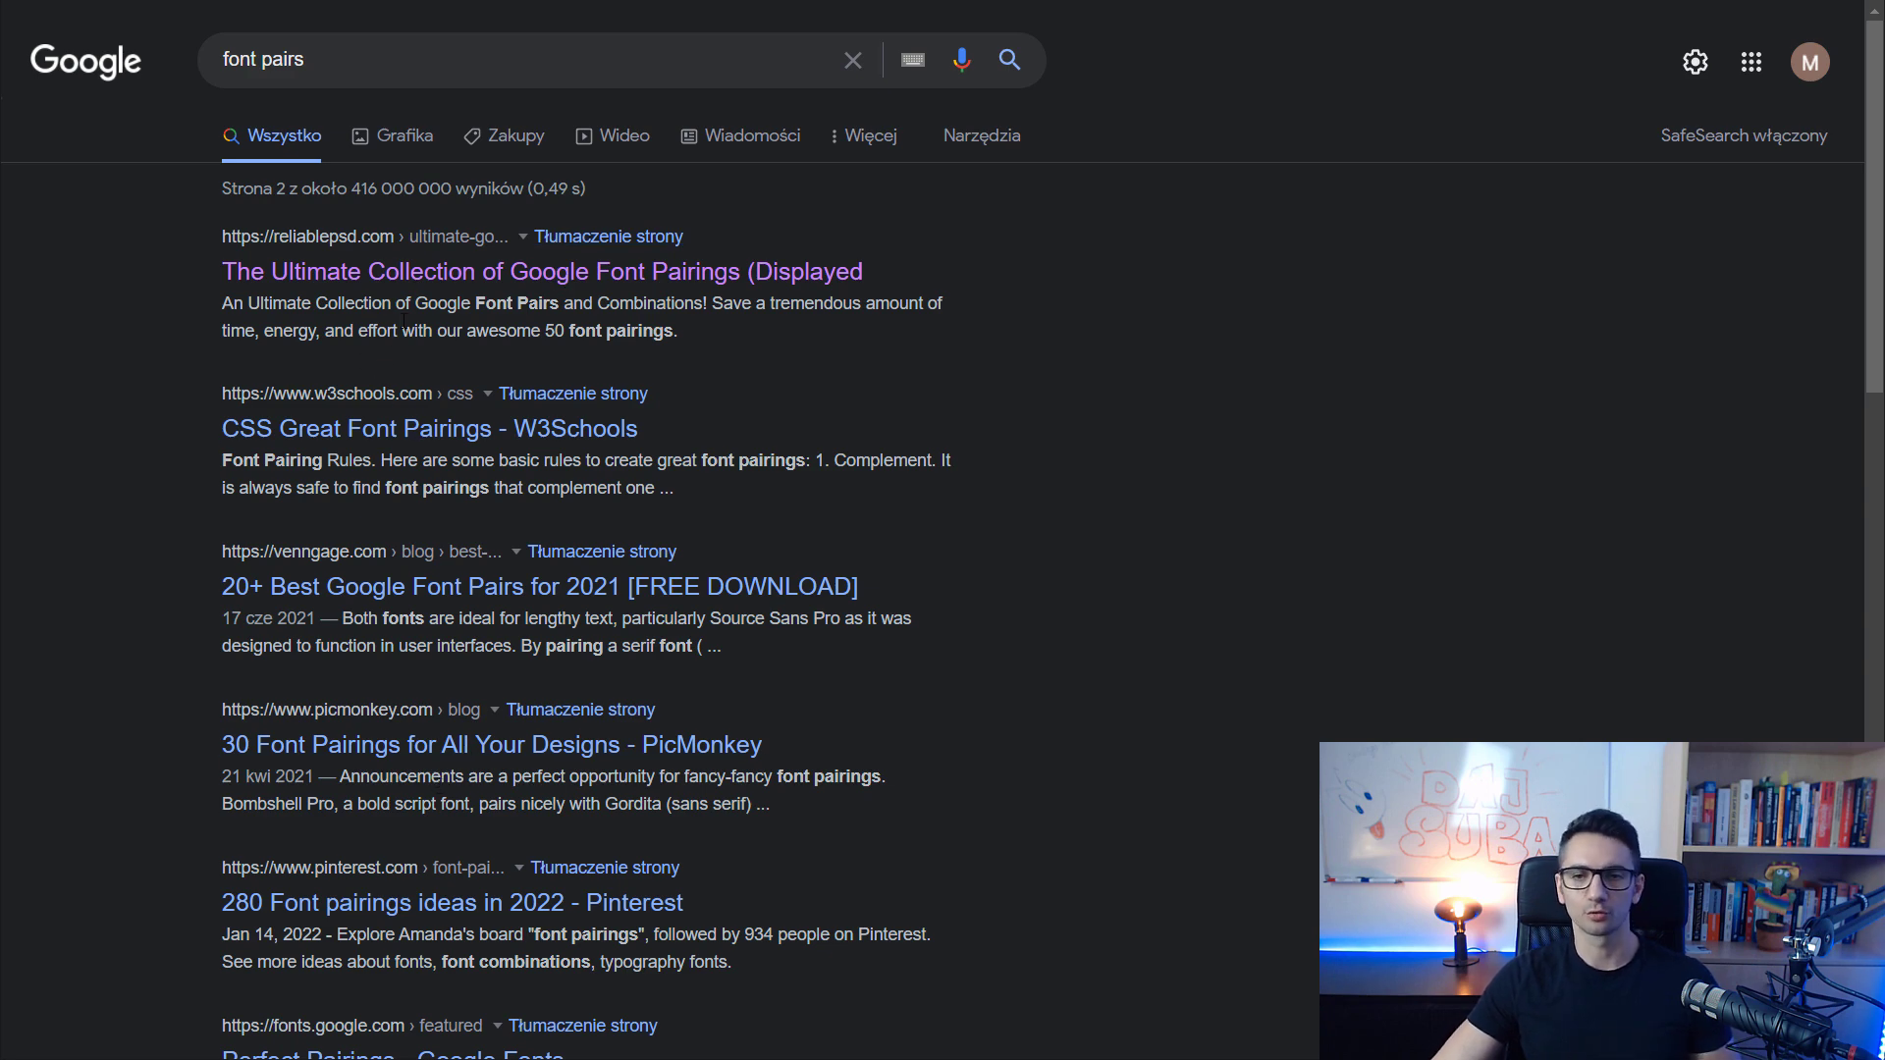
pyautogui.click(540, 272)
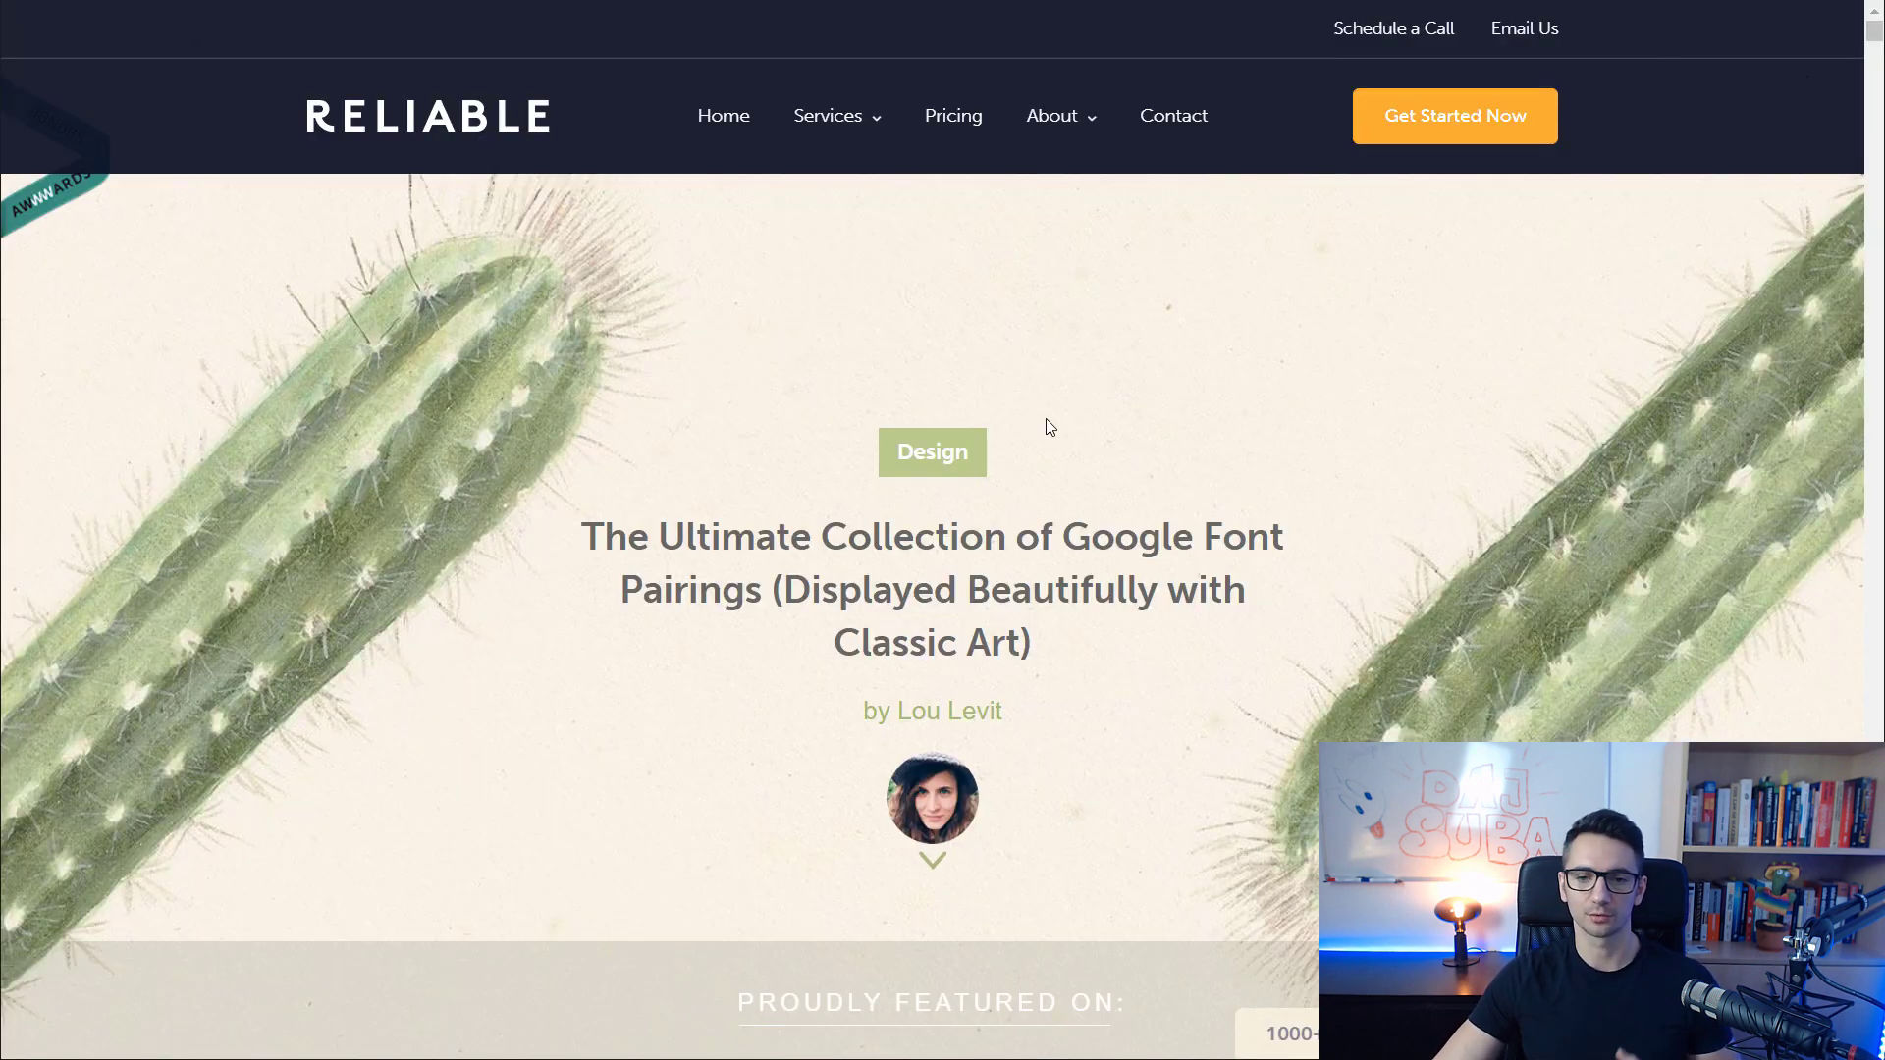
pyautogui.scroll(-1, 1053, 411)
pyautogui.scroll(-20, 1052, 410)
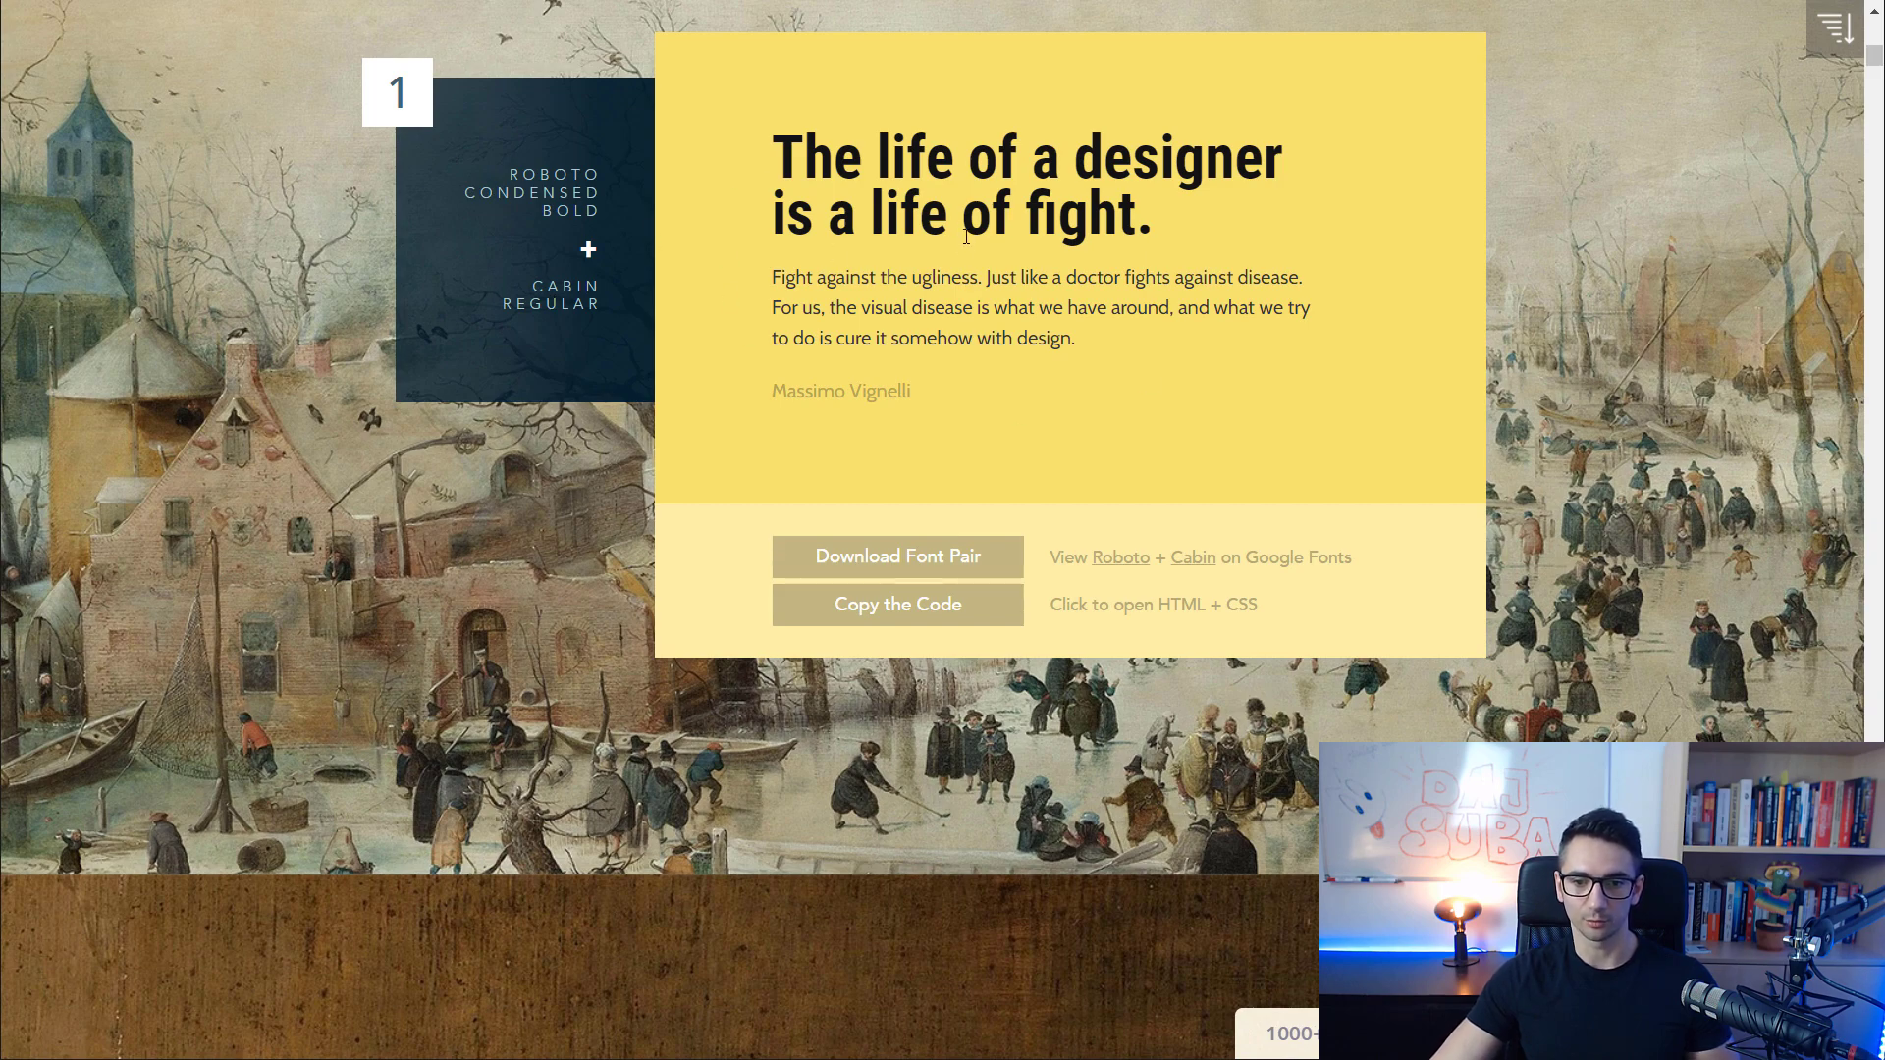
pyautogui.scroll(-20, 973, 273)
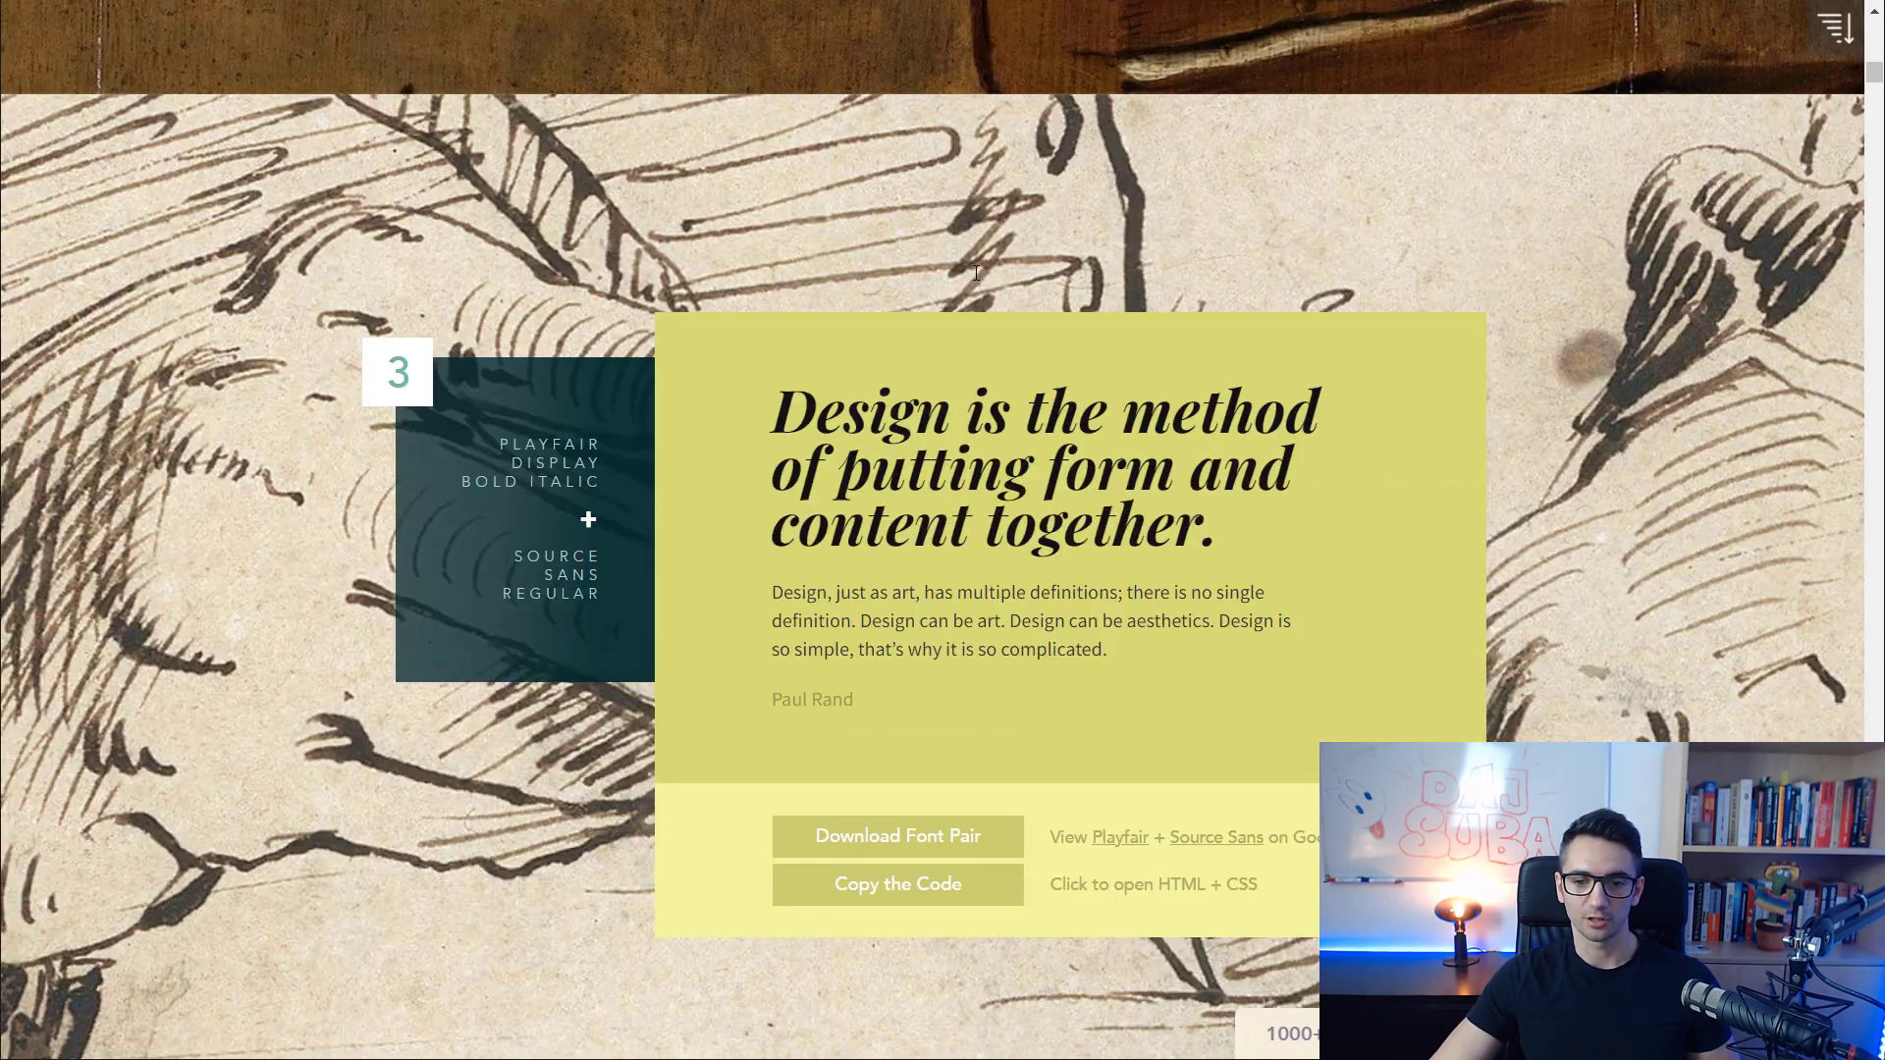
pyautogui.scroll(4, 976, 273)
pyautogui.scroll(-2, 995, 333)
pyautogui.scroll(2, 996, 332)
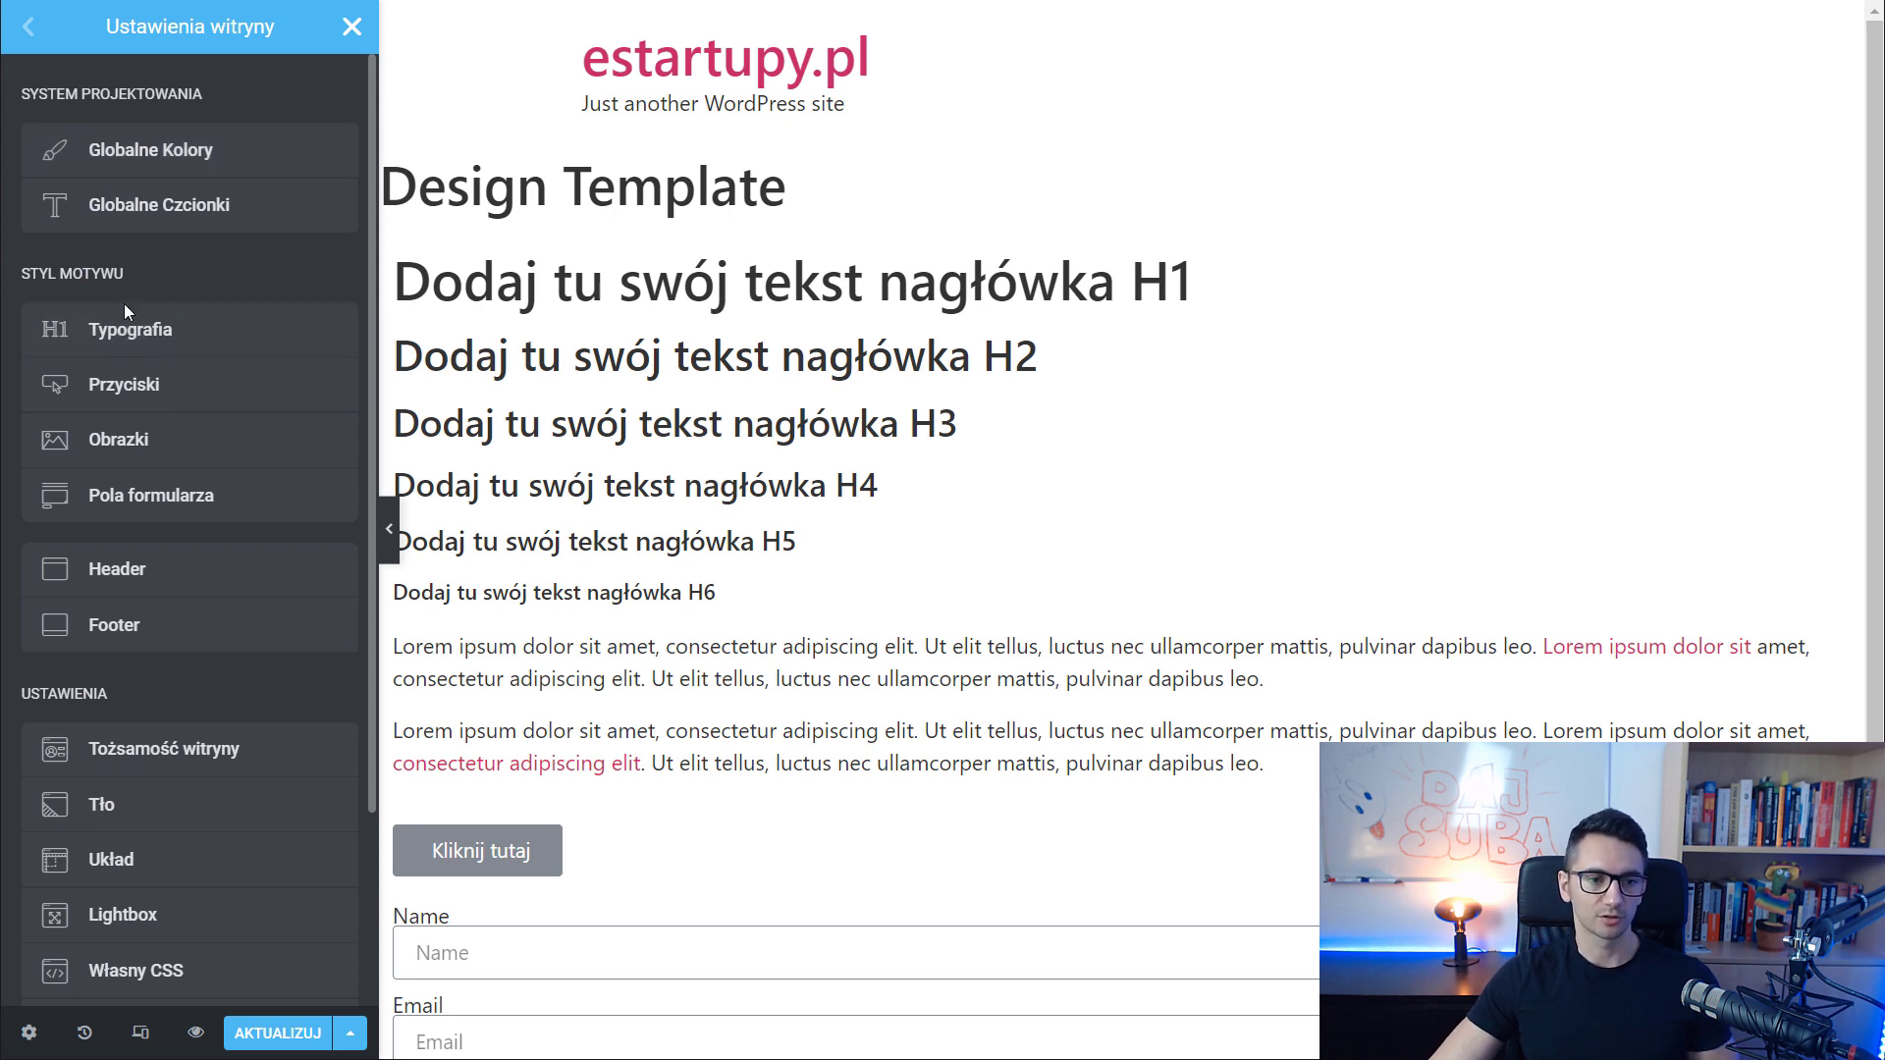
# Back in Elementor's theme typography, assign the global color and global font Tekst to the content text, and inspect the page's headings and paragraphs
pyautogui.click(131, 334)
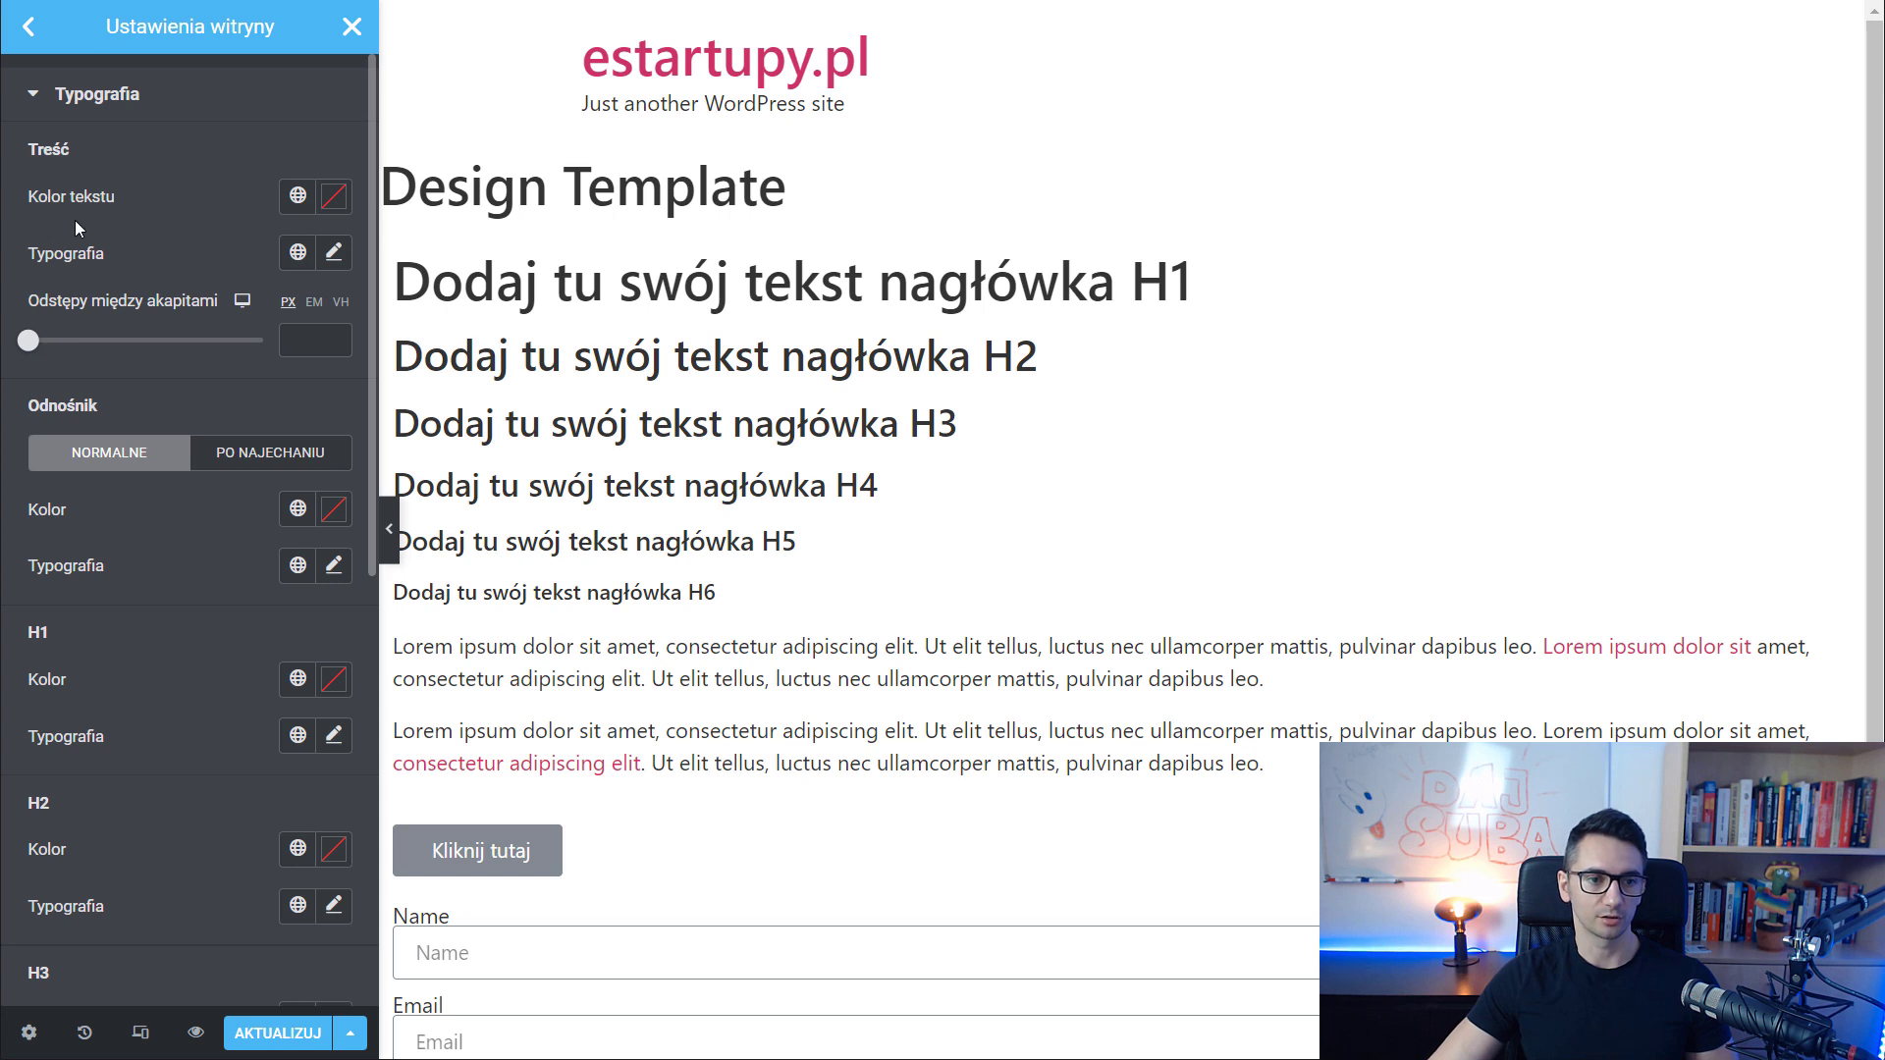
pyautogui.click(300, 198)
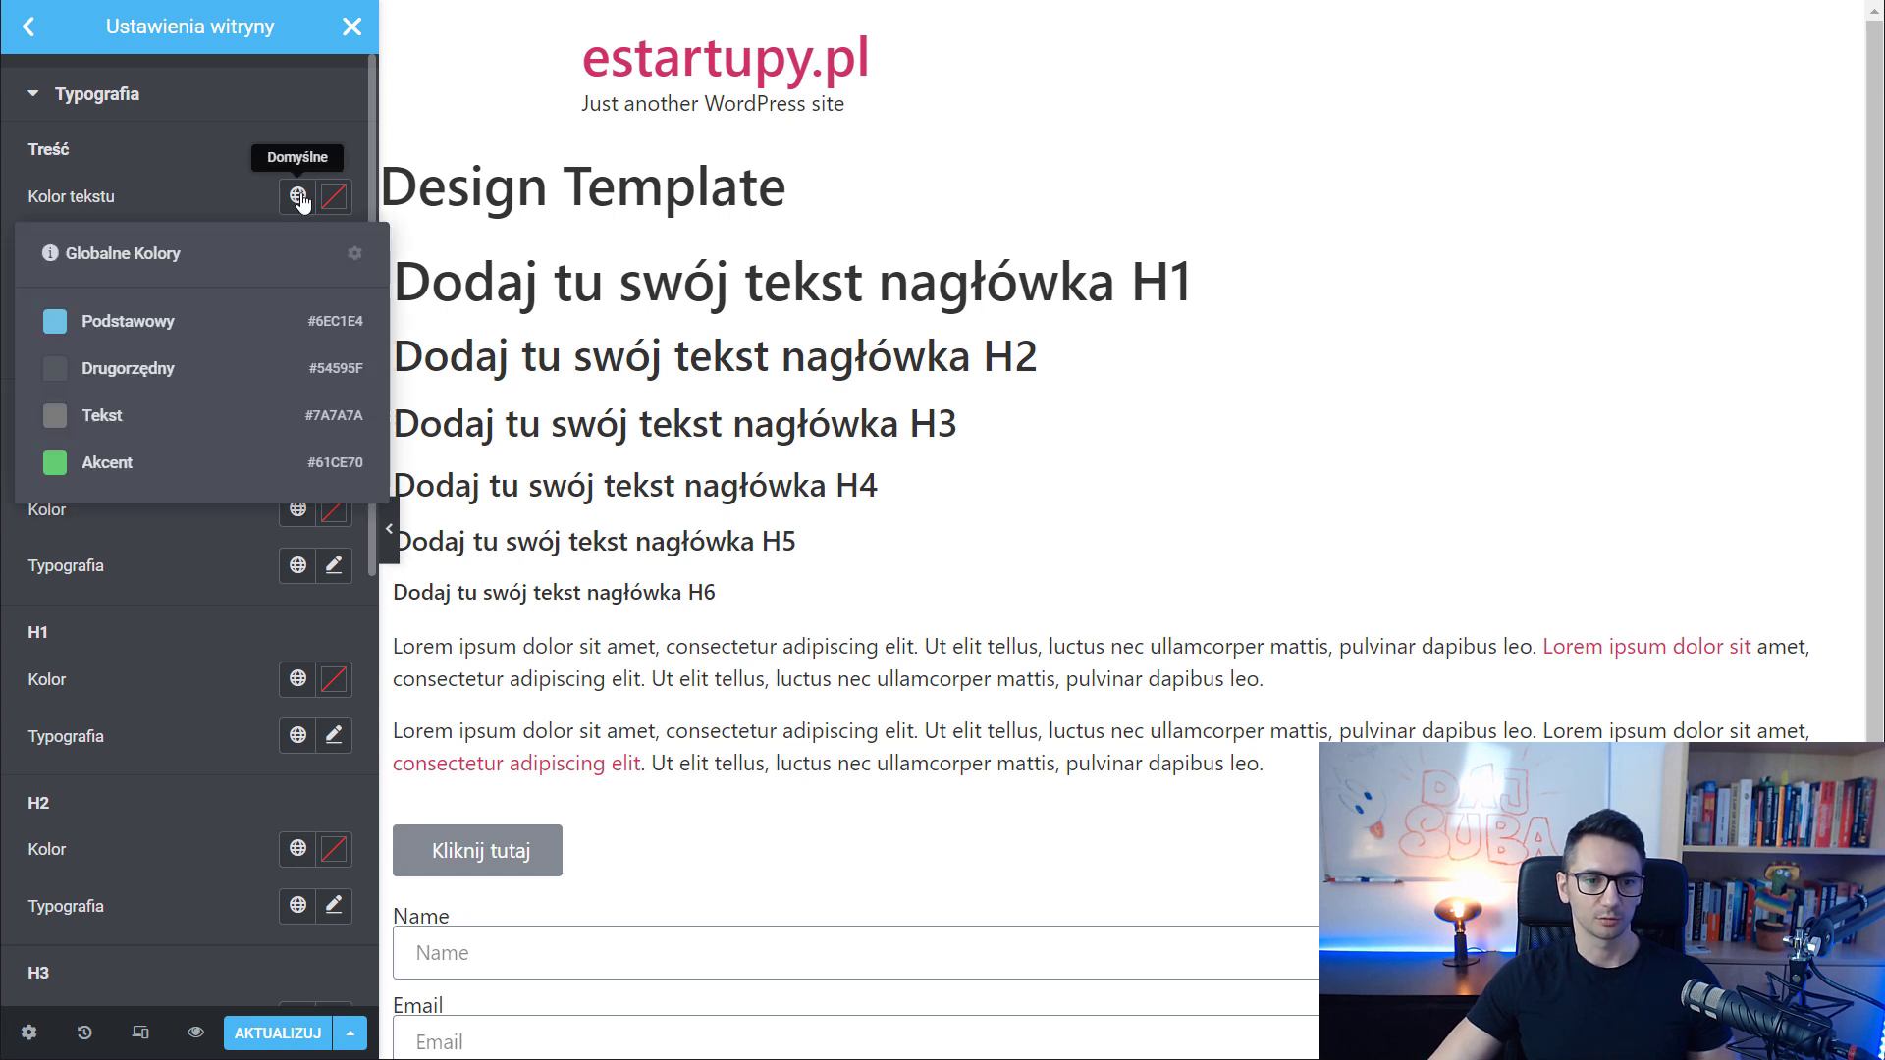
pyautogui.click(103, 420)
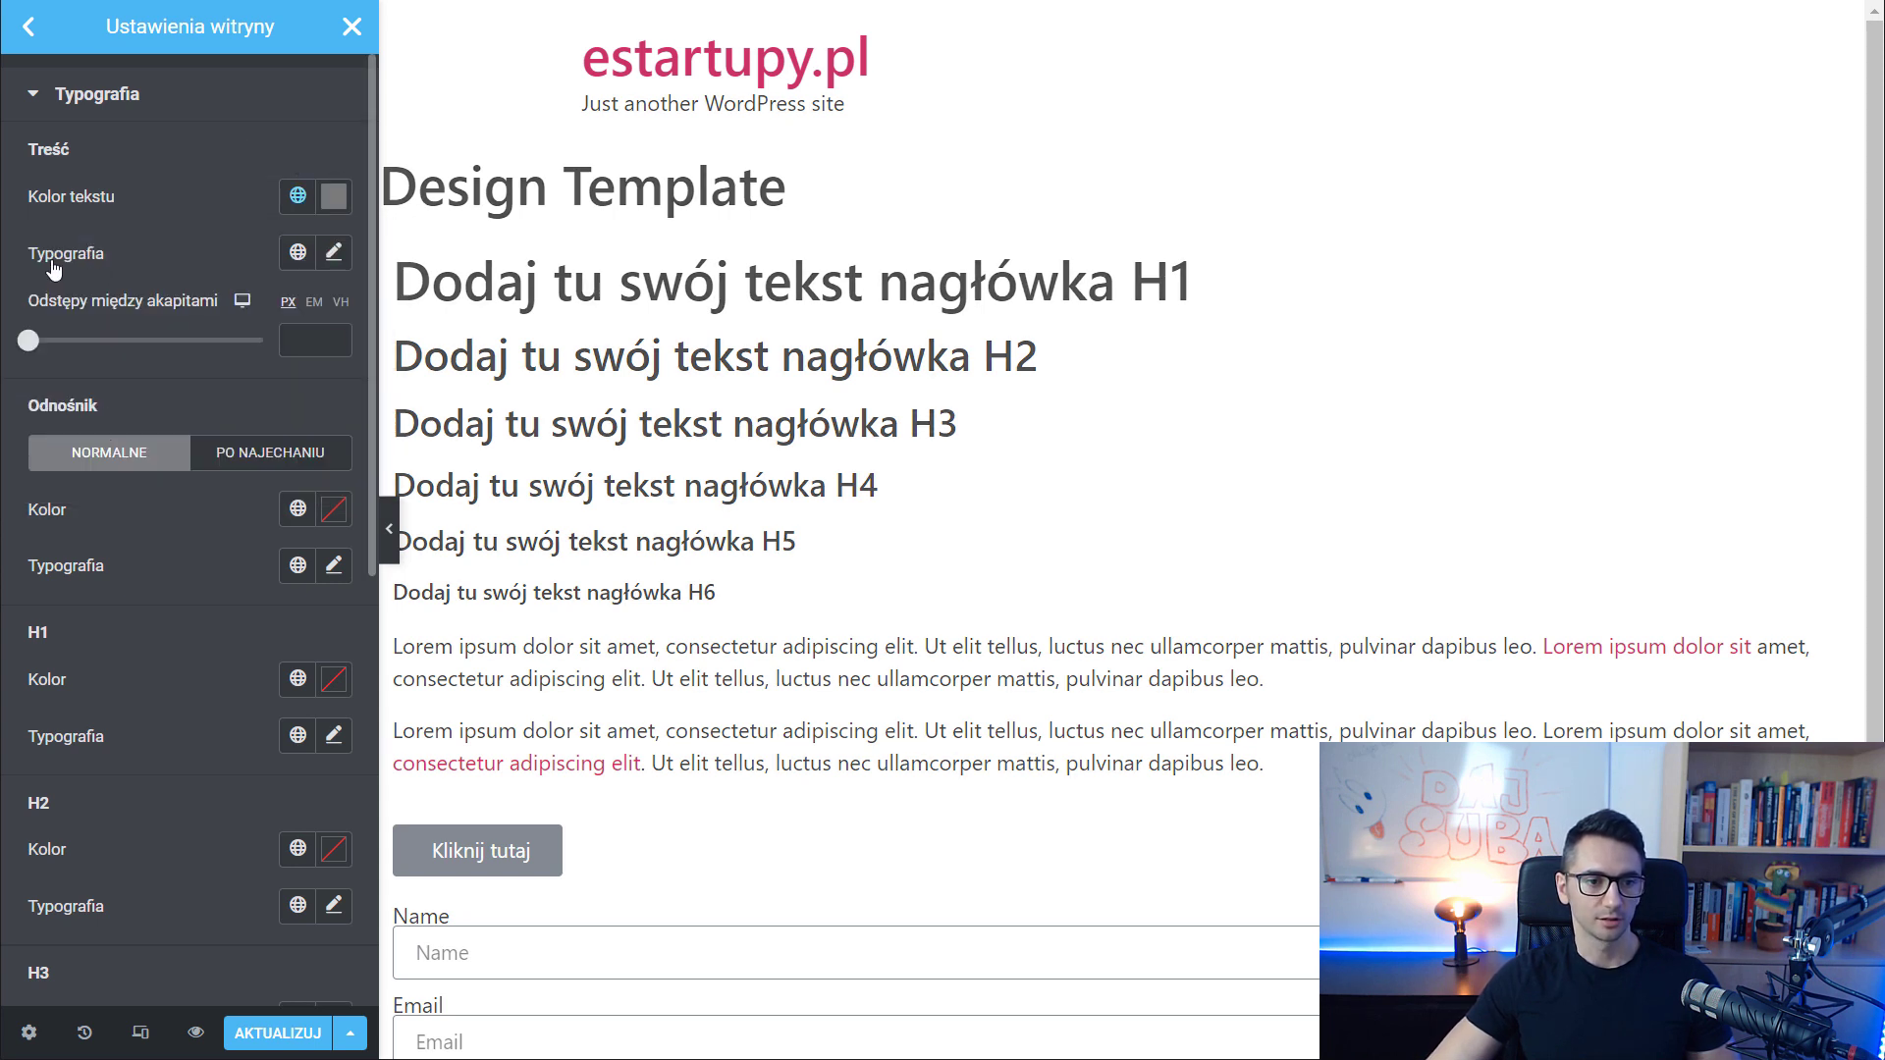
pyautogui.click(298, 252)
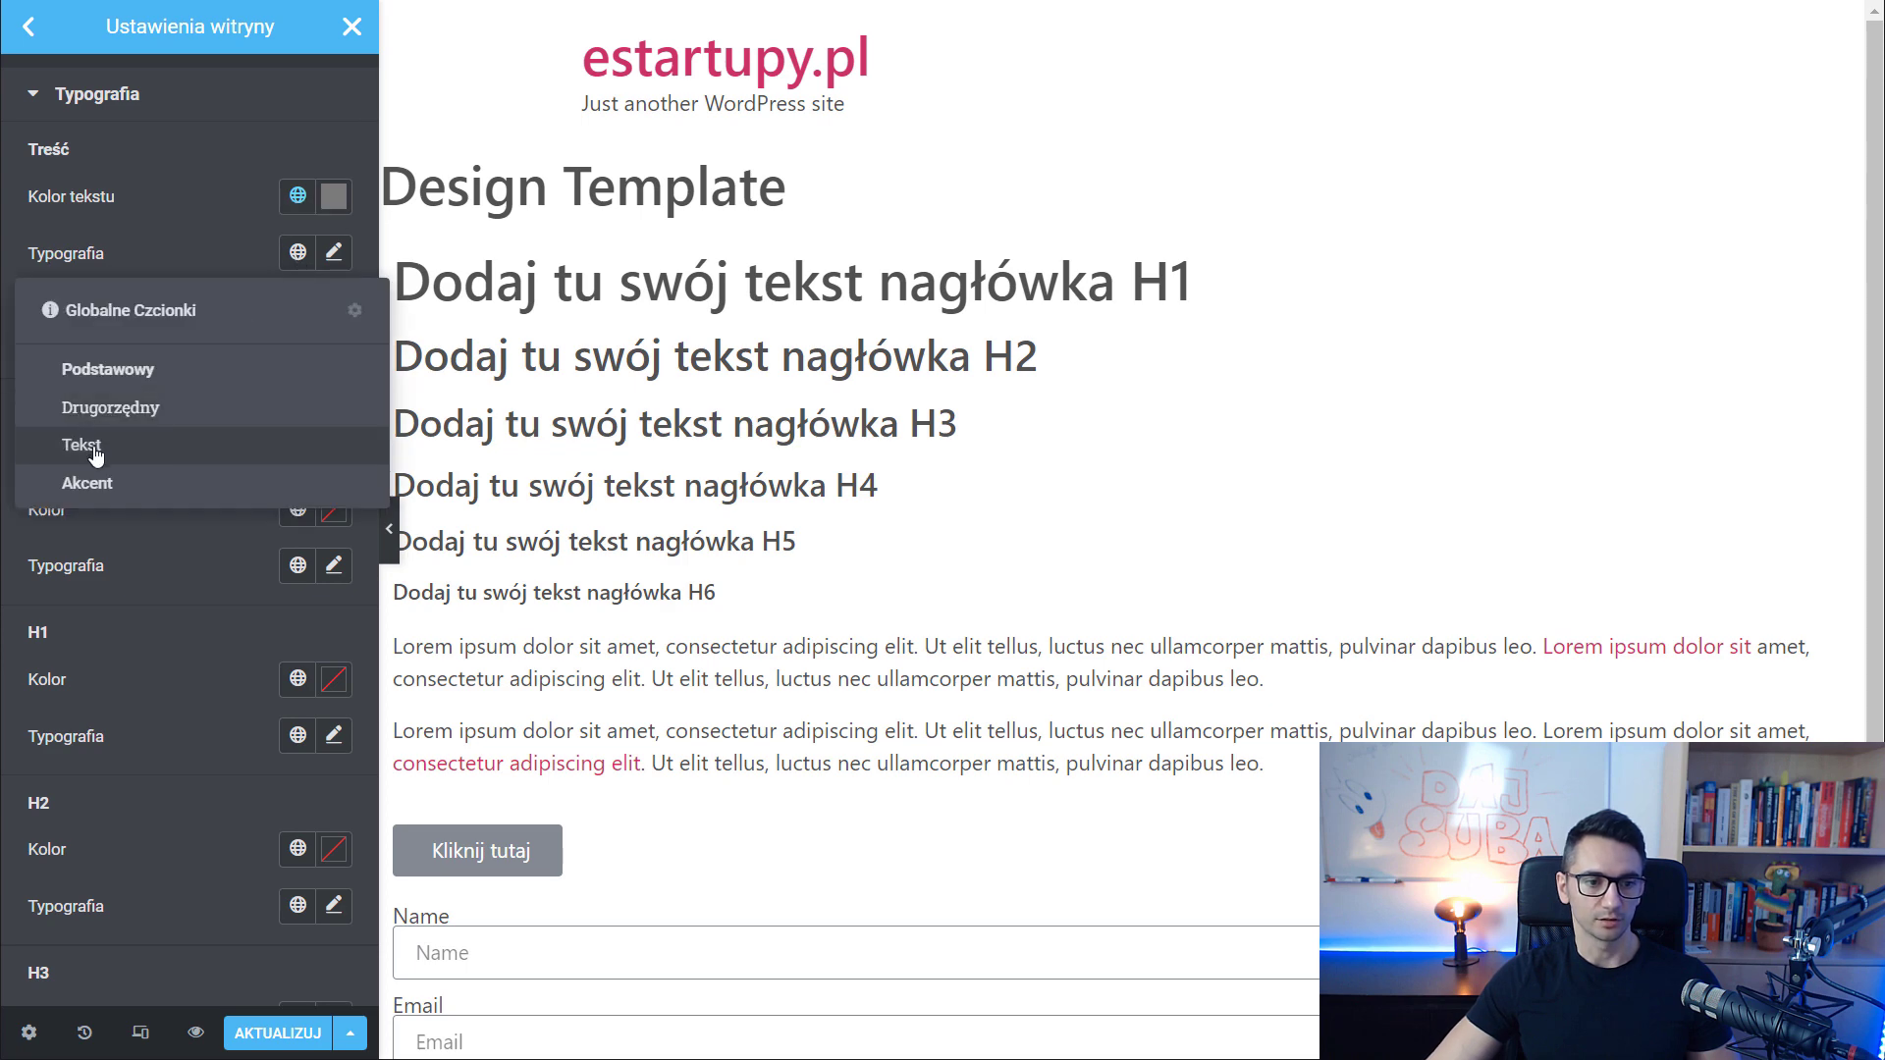
pyautogui.click(95, 452)
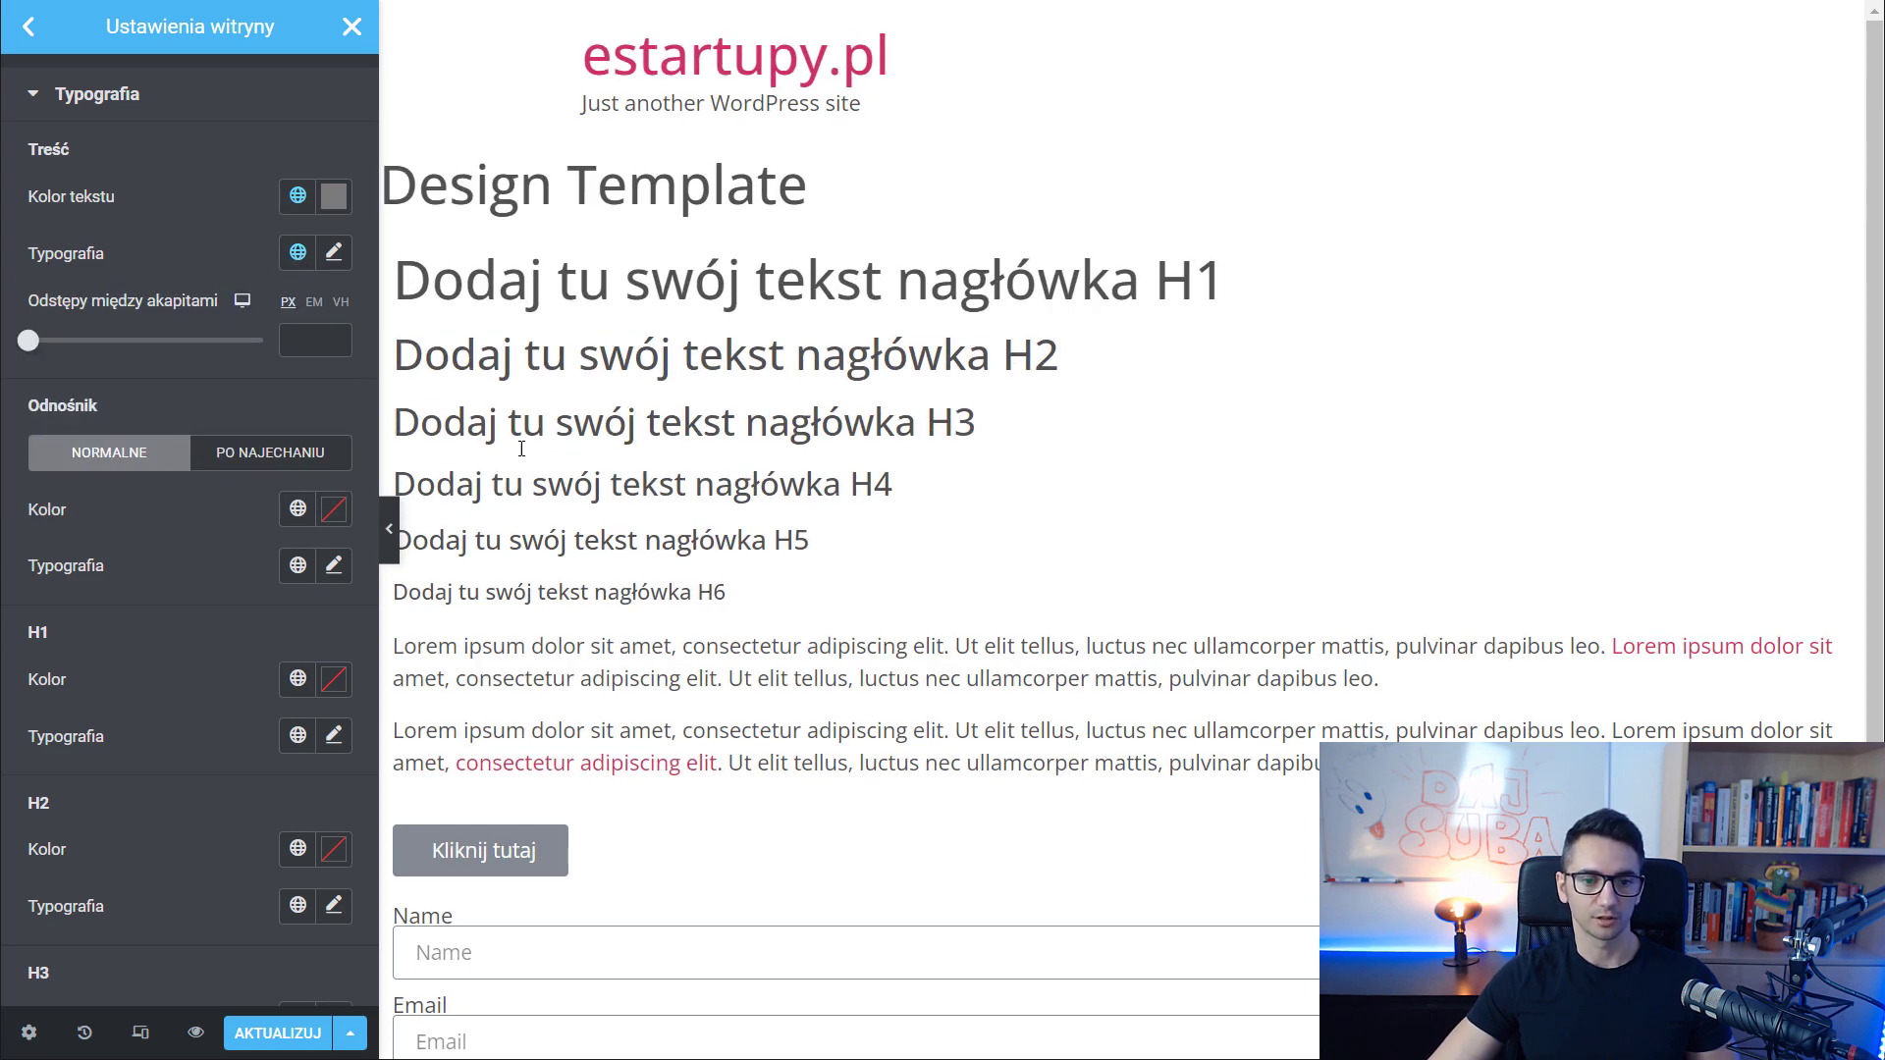
pyautogui.moveTo(1054, 650); pyautogui.dragTo(1213, 647)
pyautogui.moveTo(612, 351); pyautogui.dragTo(792, 375)
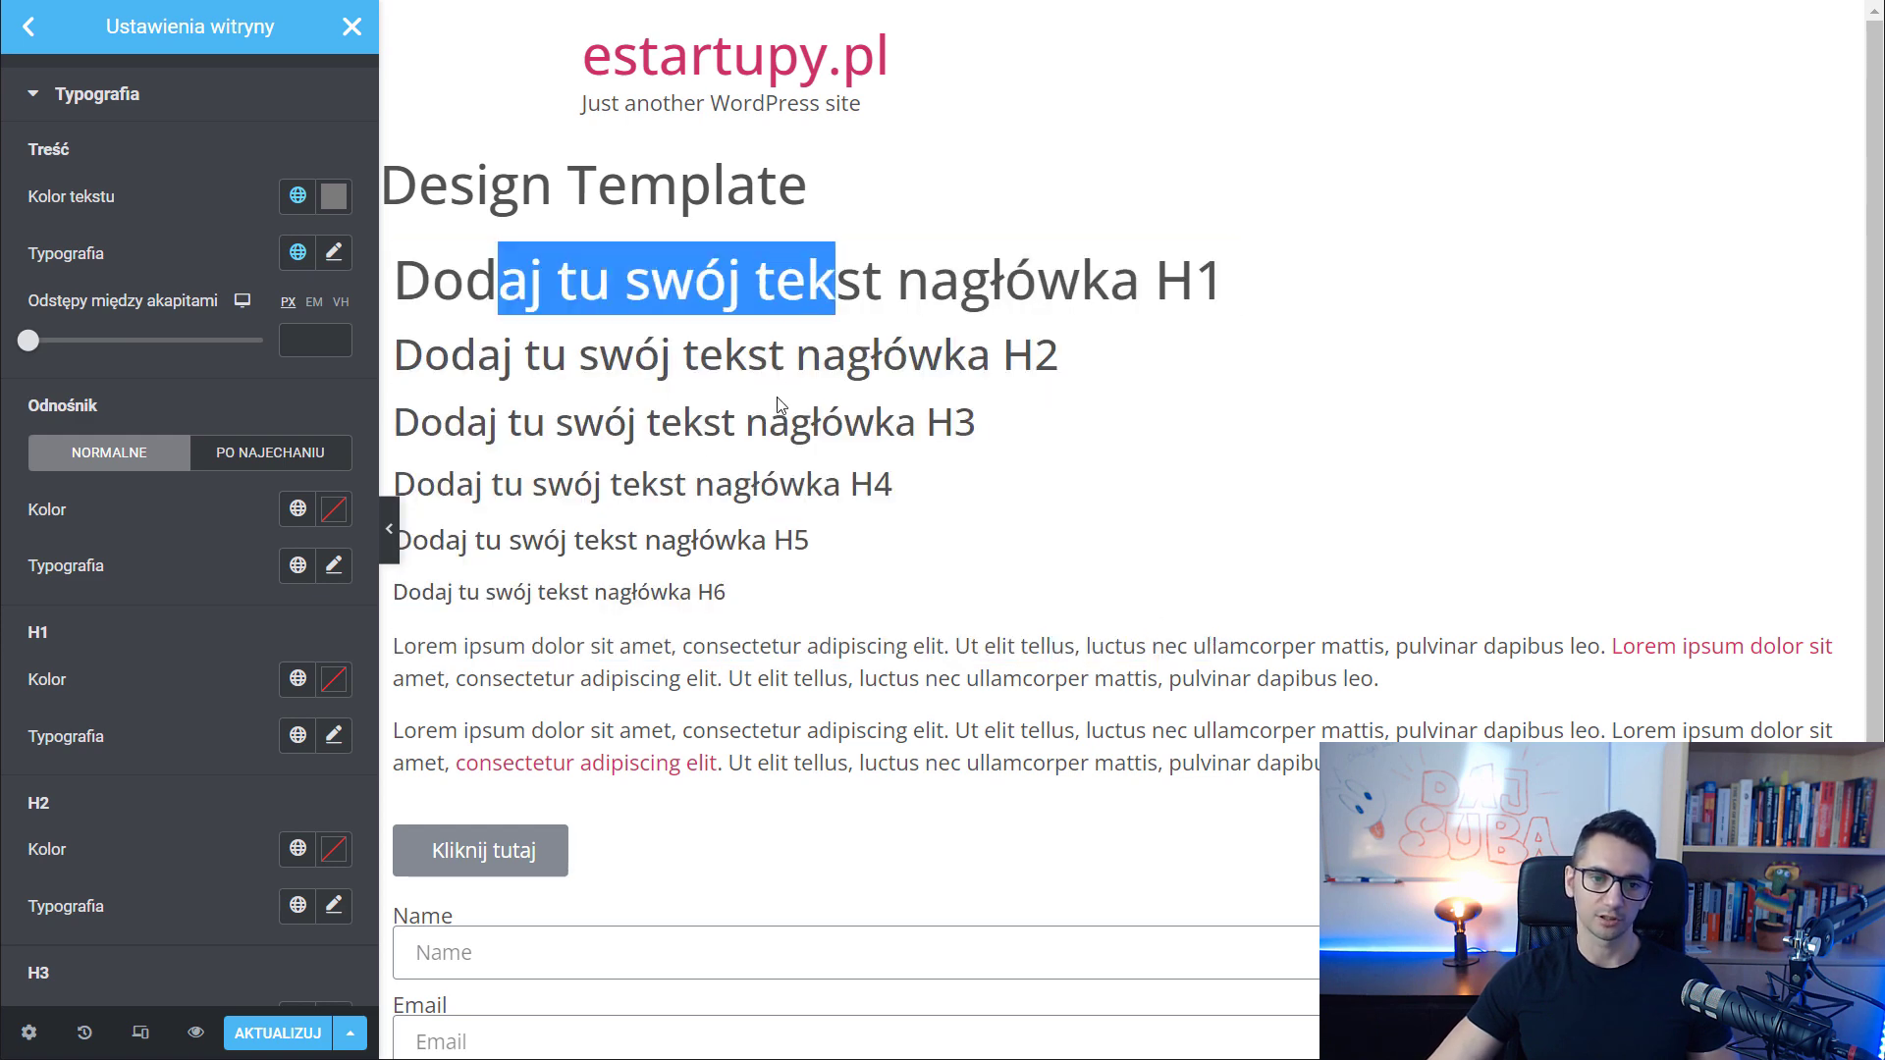
pyautogui.click(657, 435)
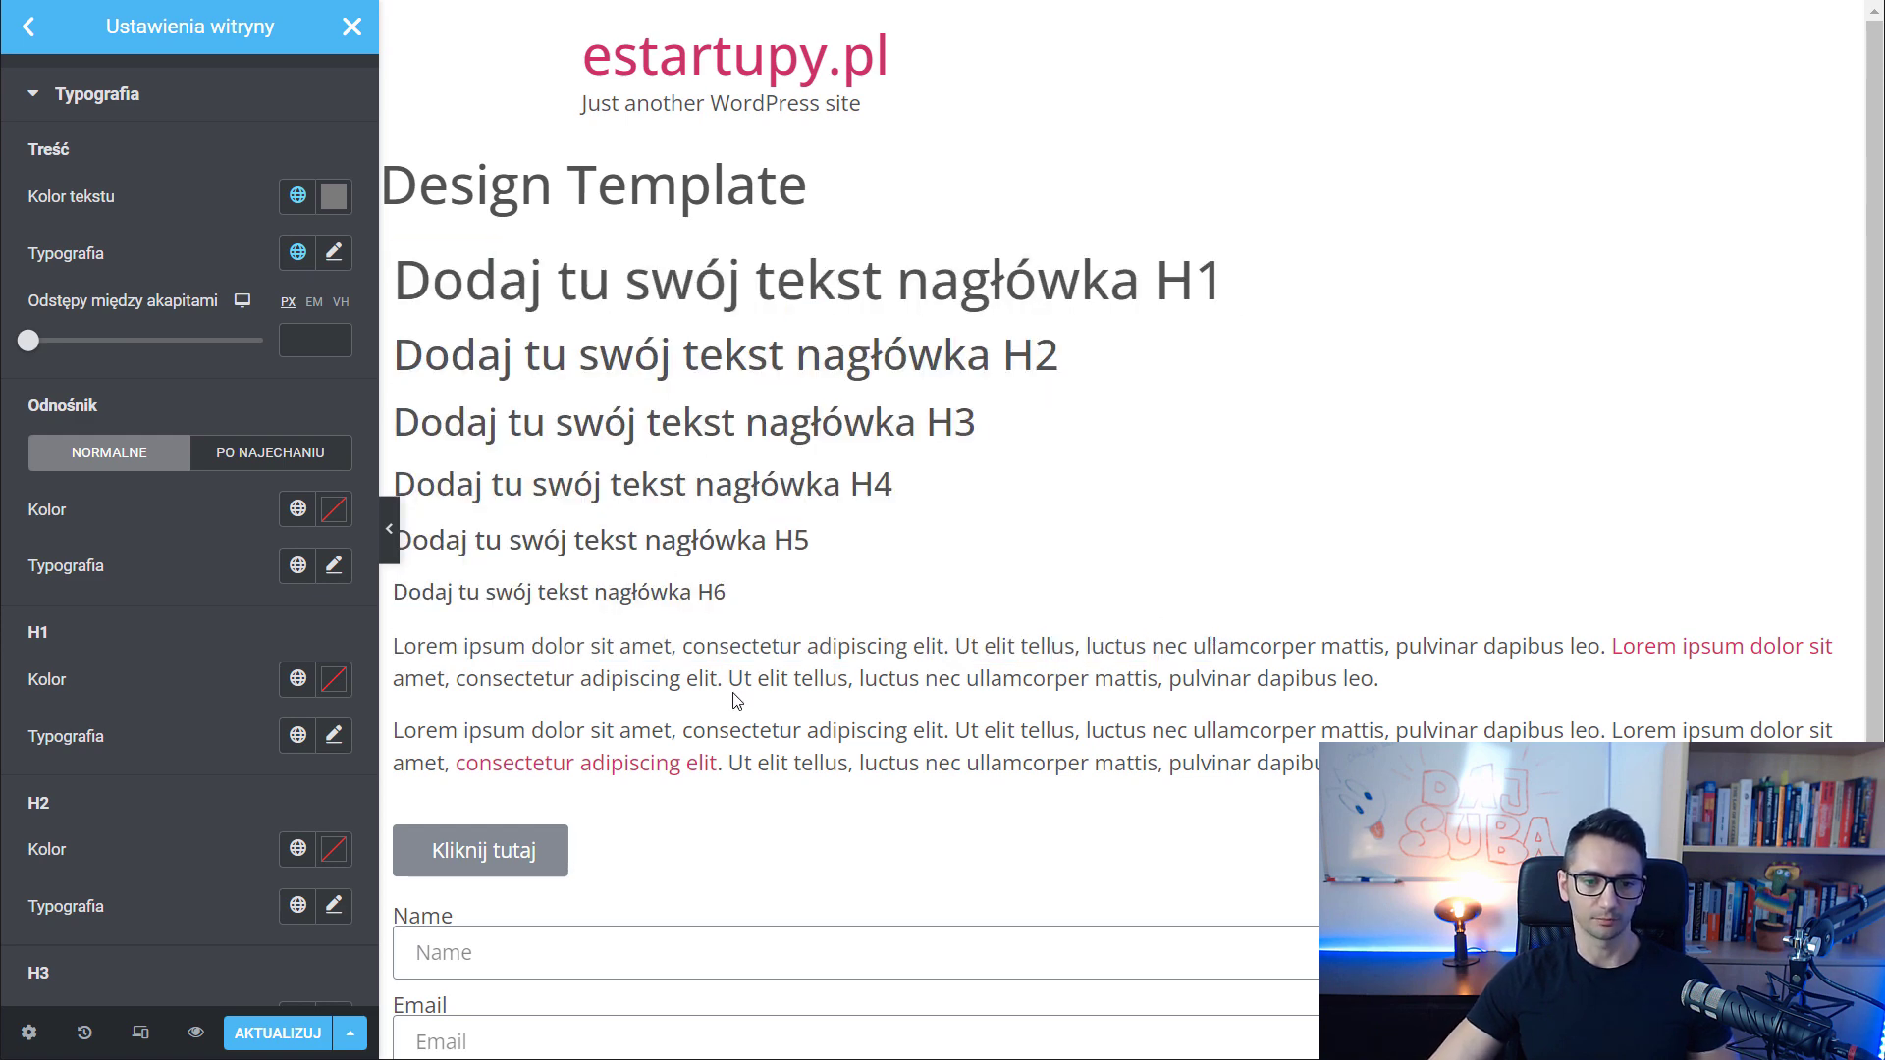
pyautogui.moveTo(756, 658); pyautogui.dragTo(925, 648)
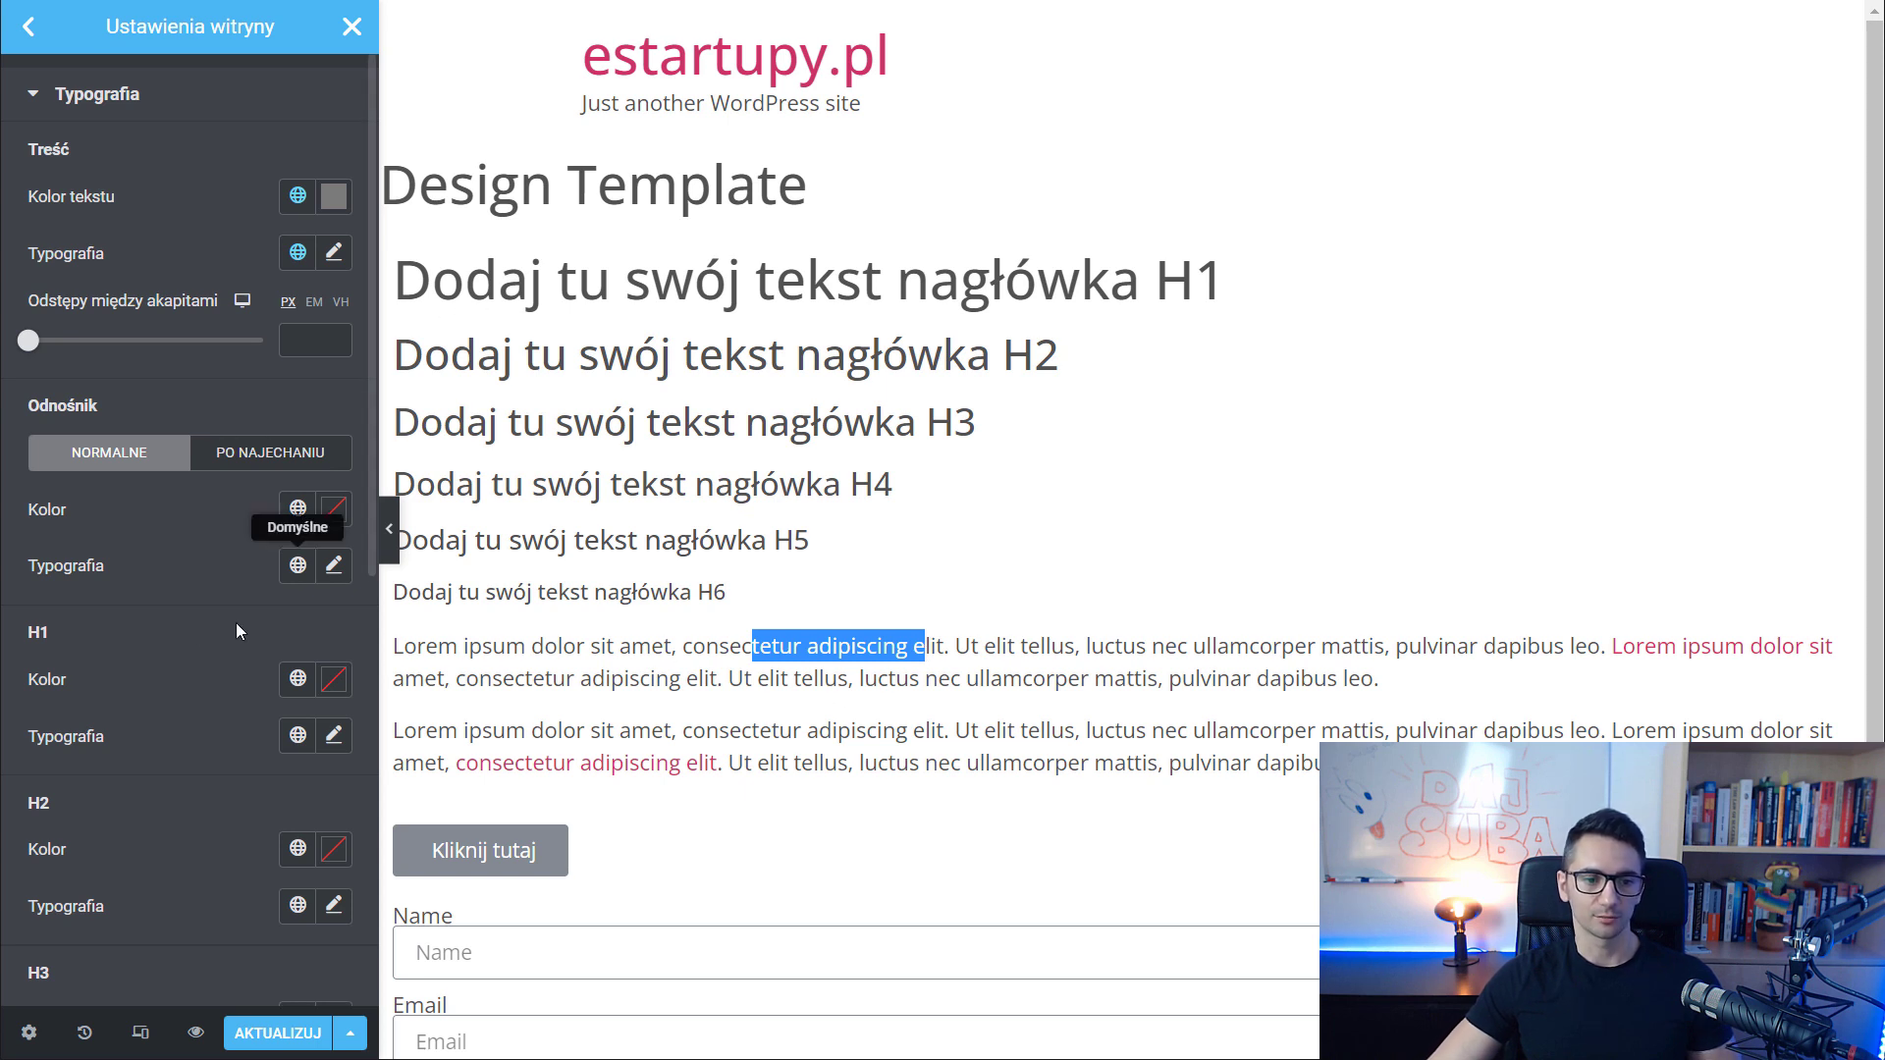
# Assign the global color Podstawowy and the global font Podstawowy to the H1 headings
pyautogui.click(55, 626)
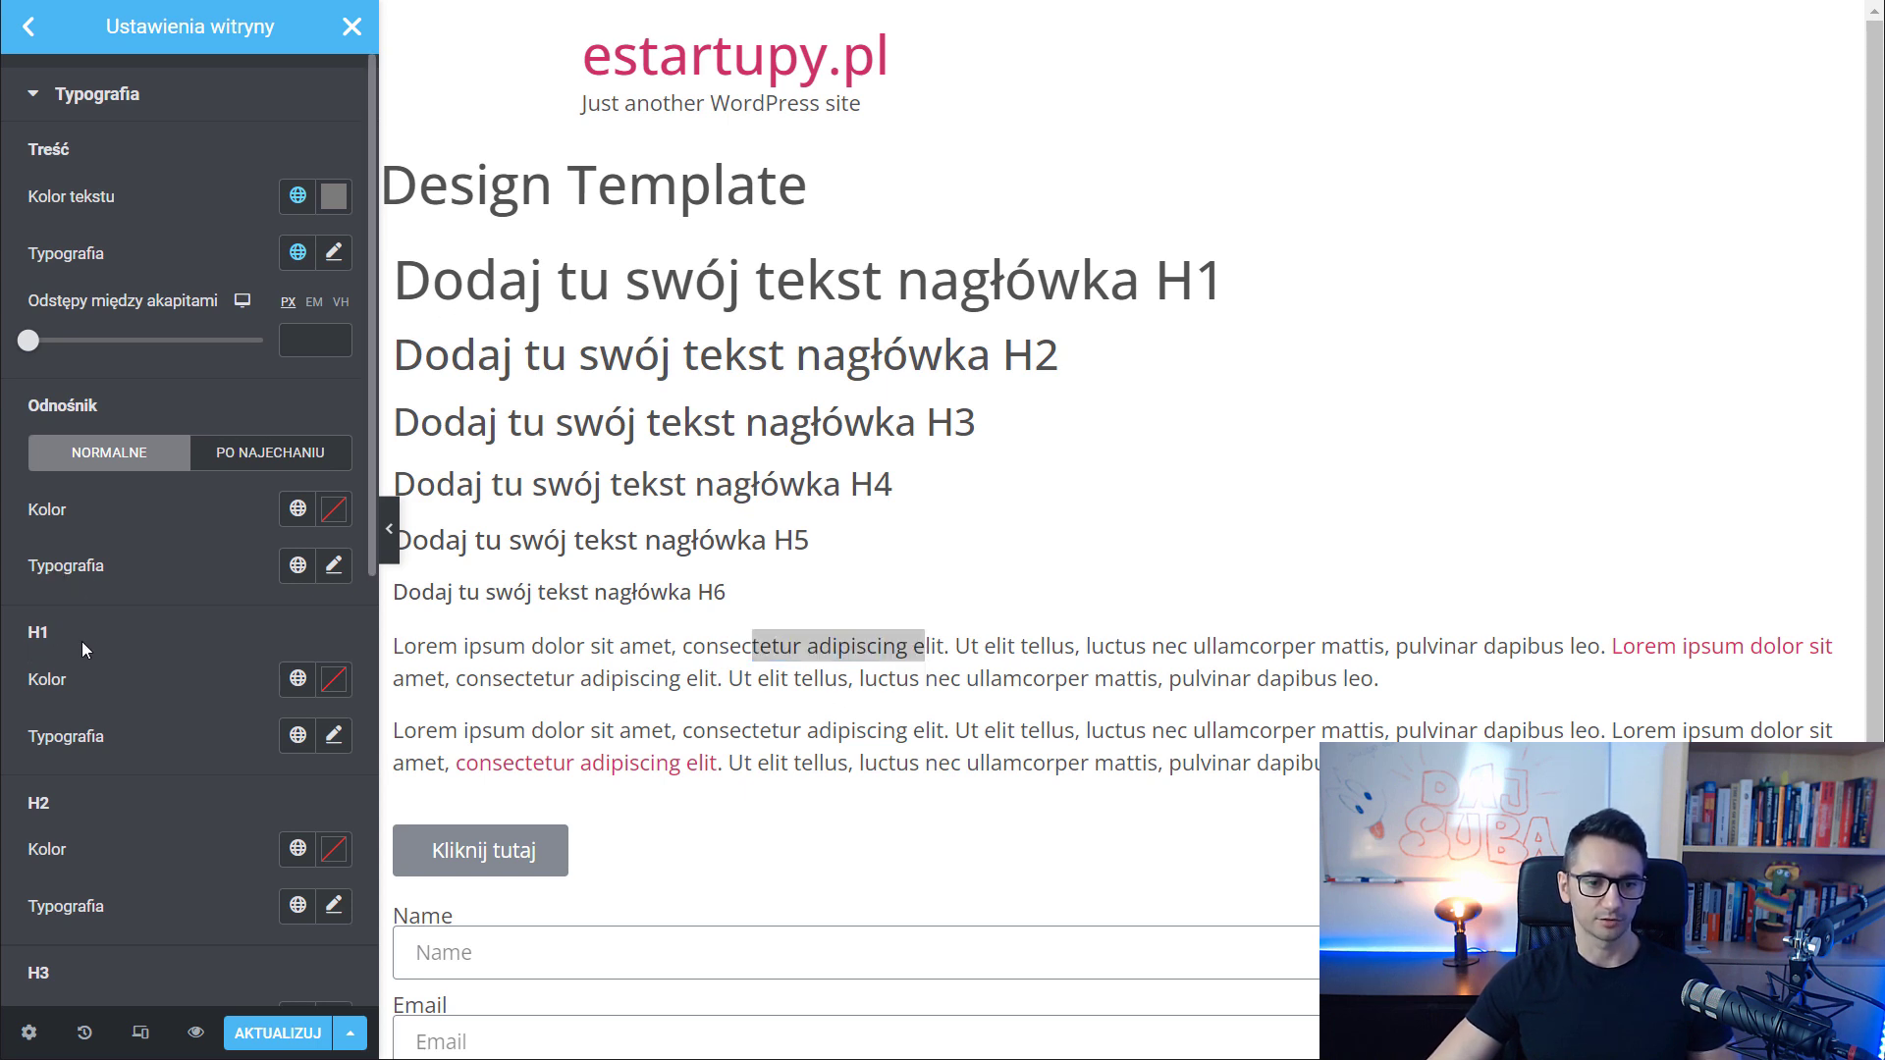
pyautogui.scroll(-5, 79, 638)
pyautogui.scroll(3, 79, 638)
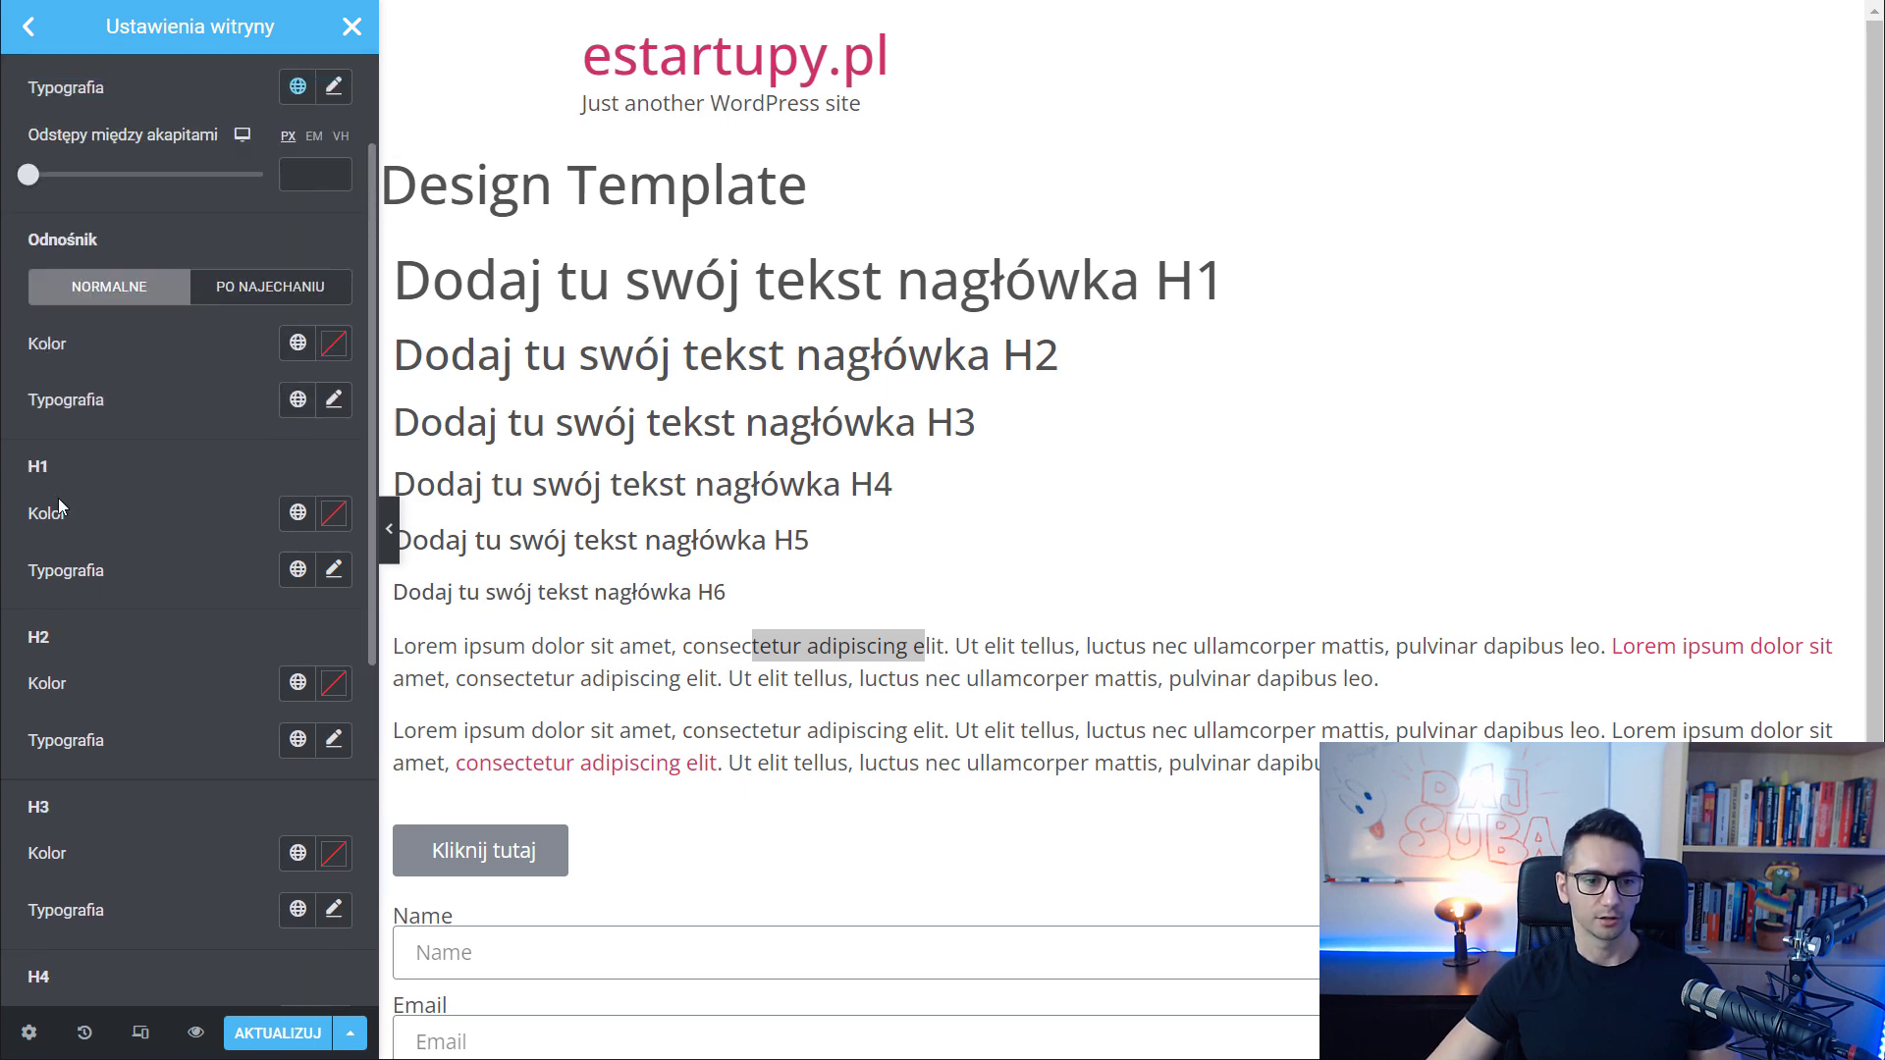
pyautogui.click(298, 516)
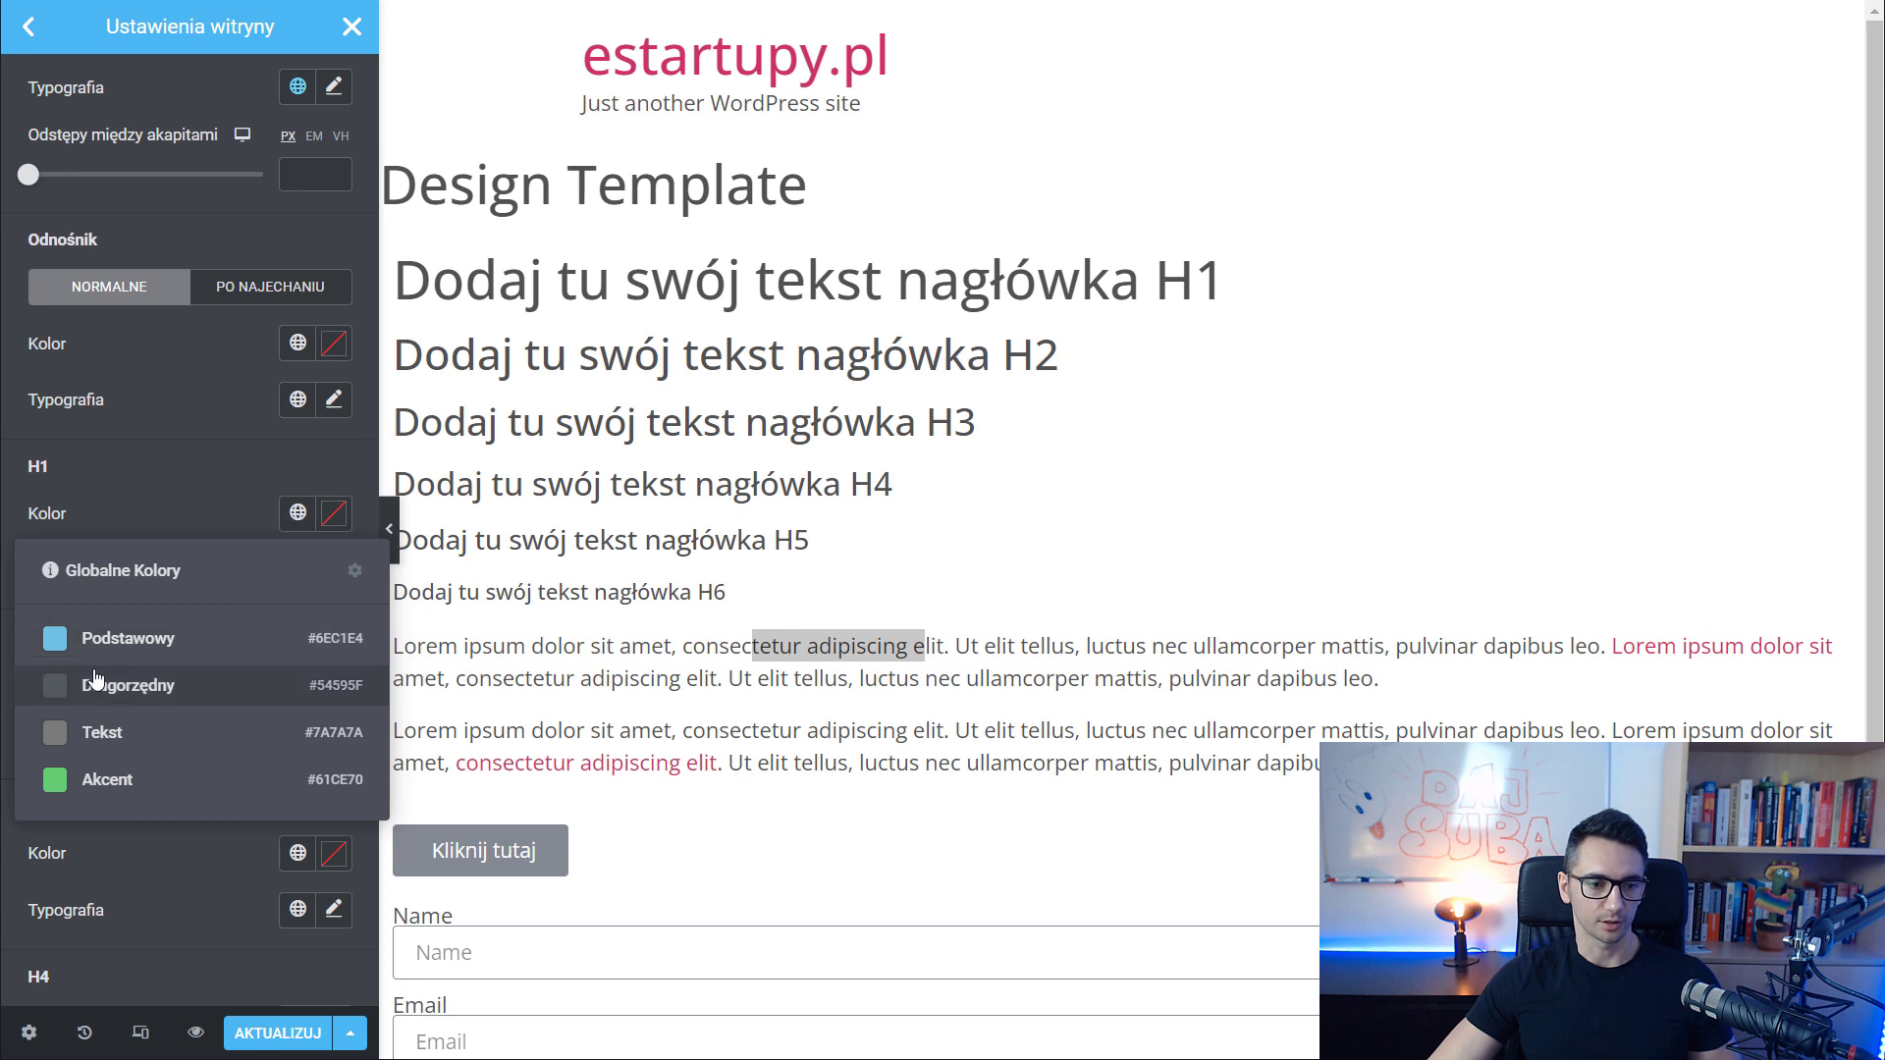
pyautogui.click(110, 640)
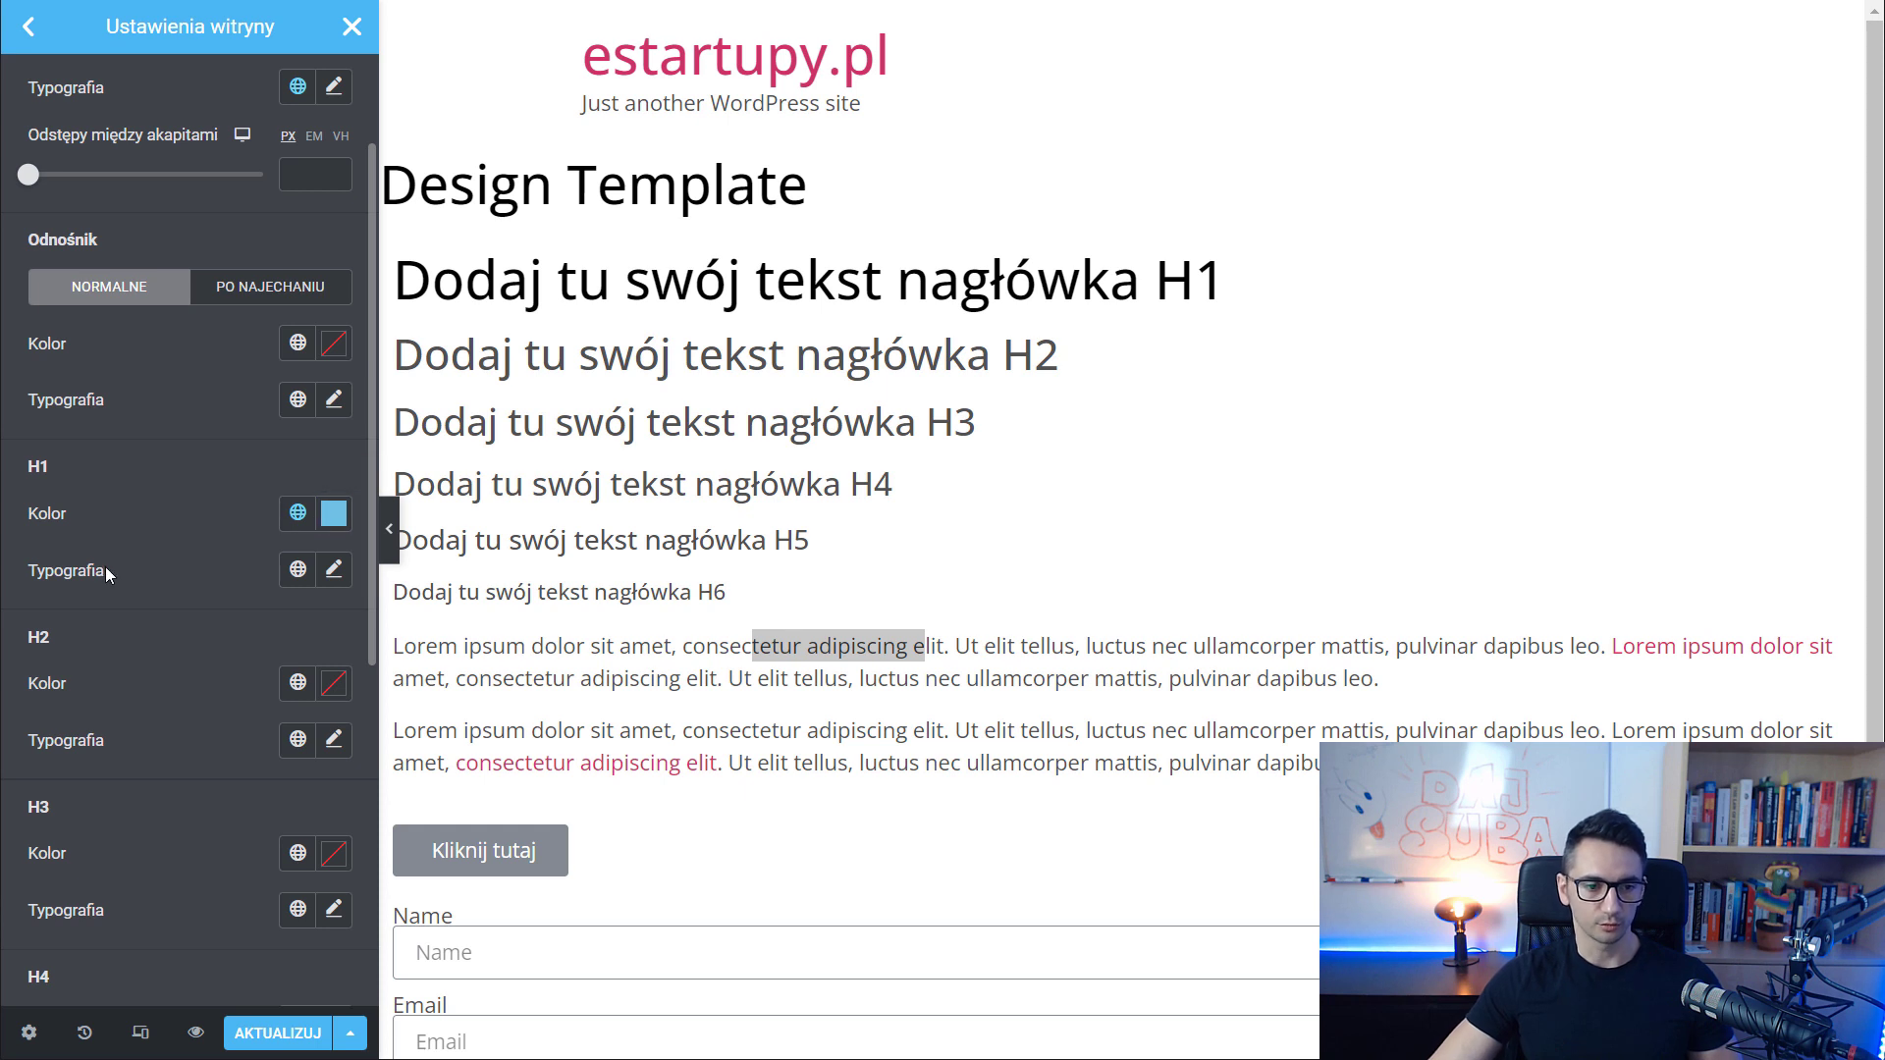
pyautogui.click(297, 569)
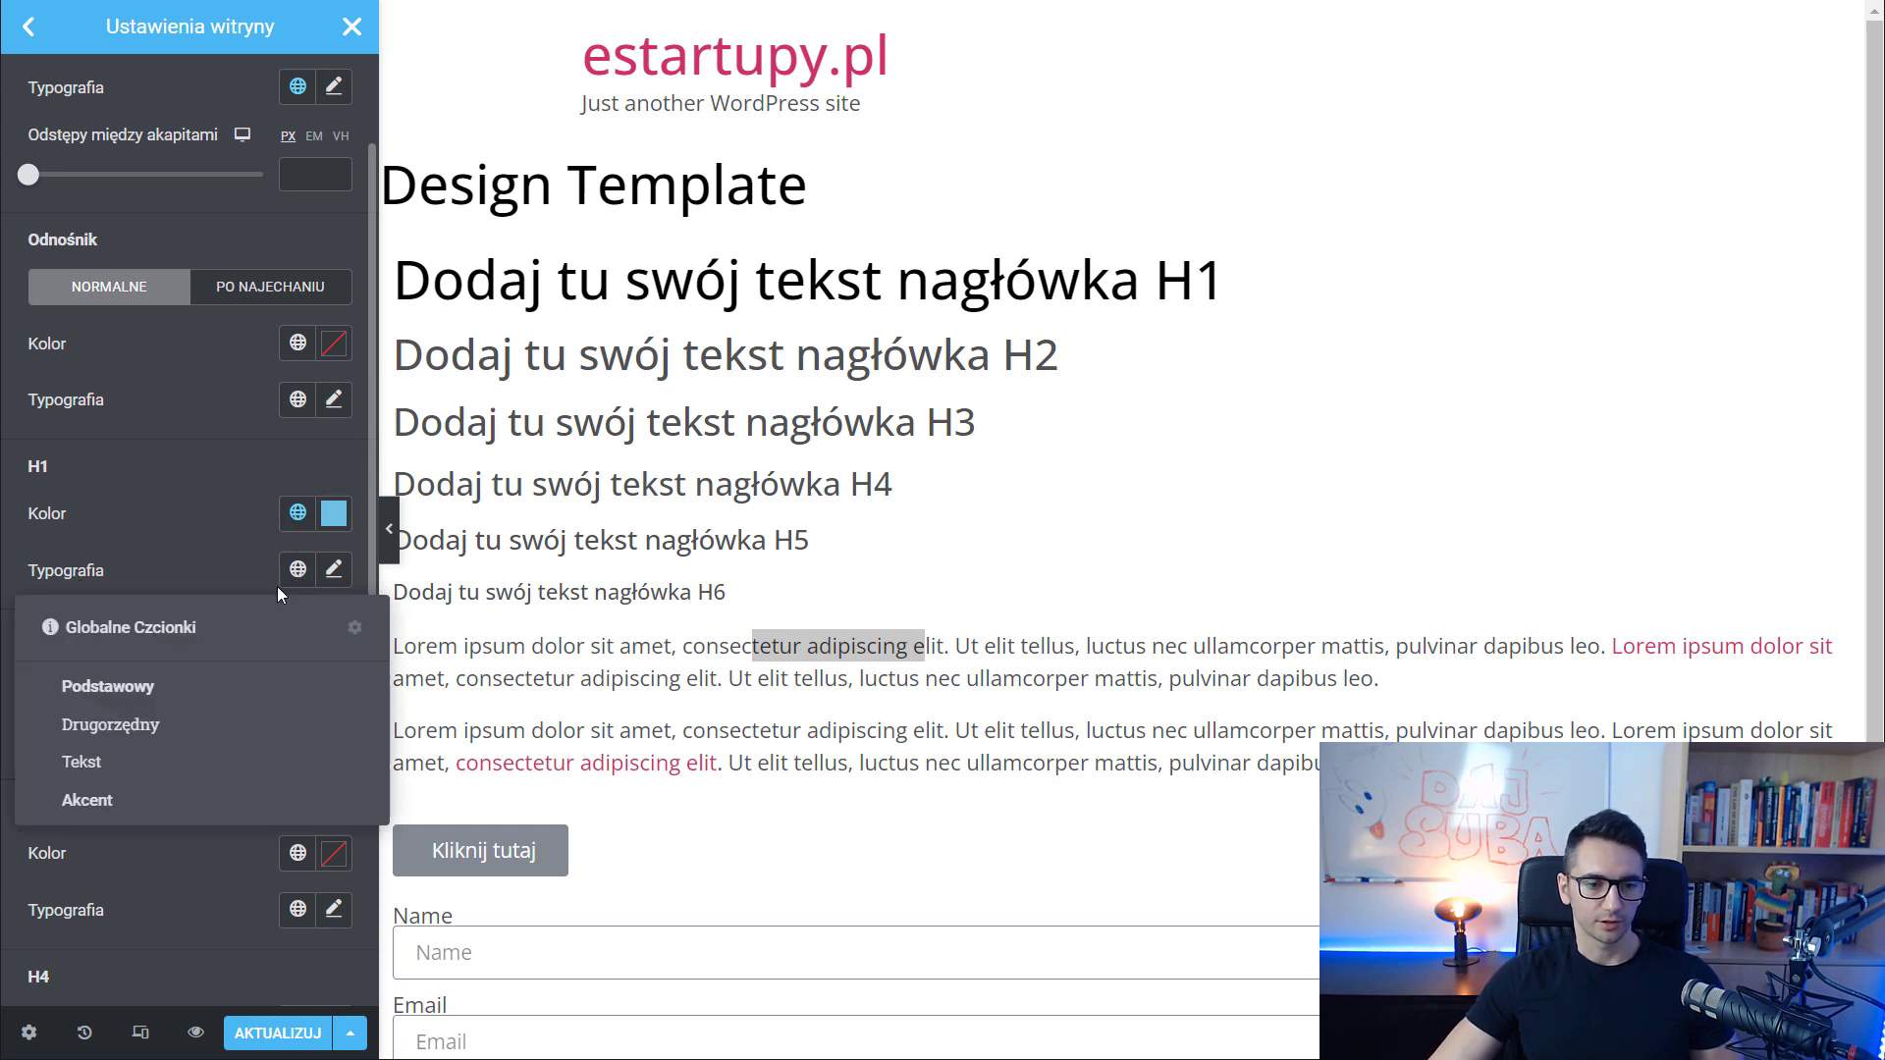
pyautogui.click(108, 694)
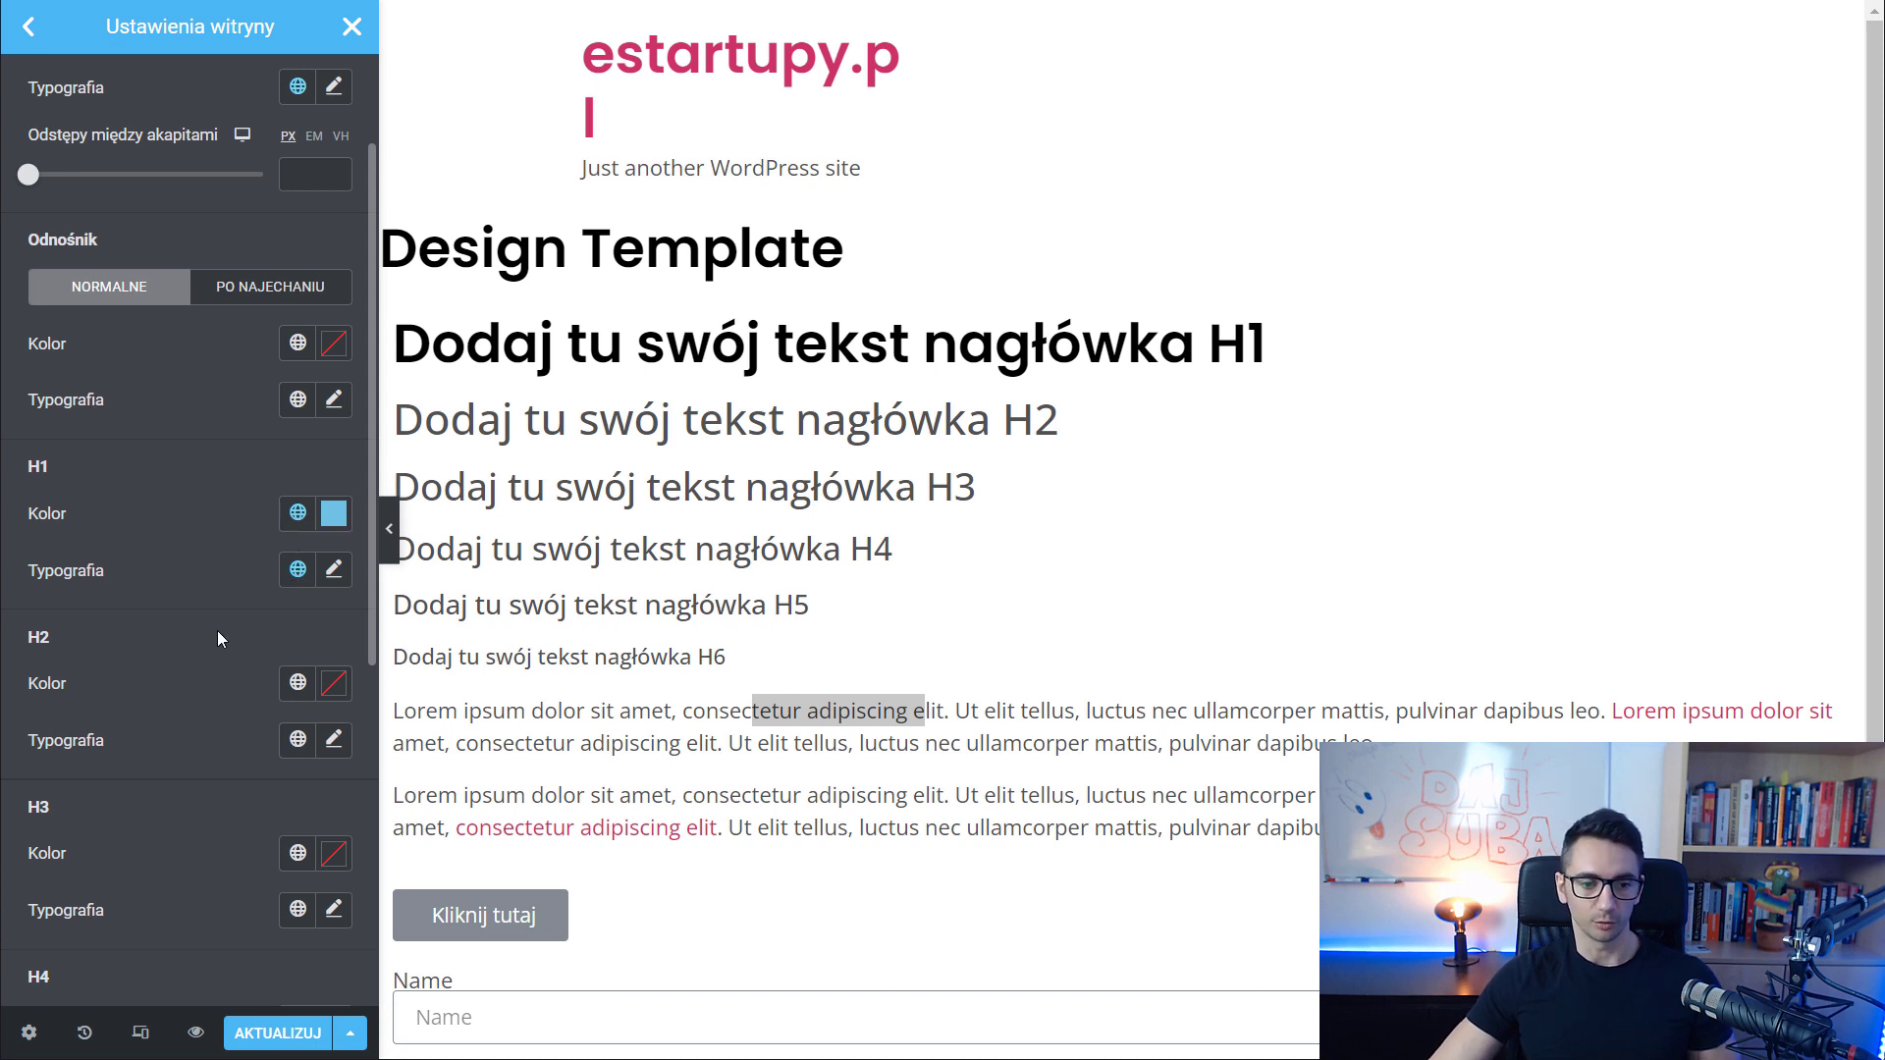
# Assign the global color Podstawowy and the global font Podstawowy to the H2 headings
pyautogui.click(299, 684)
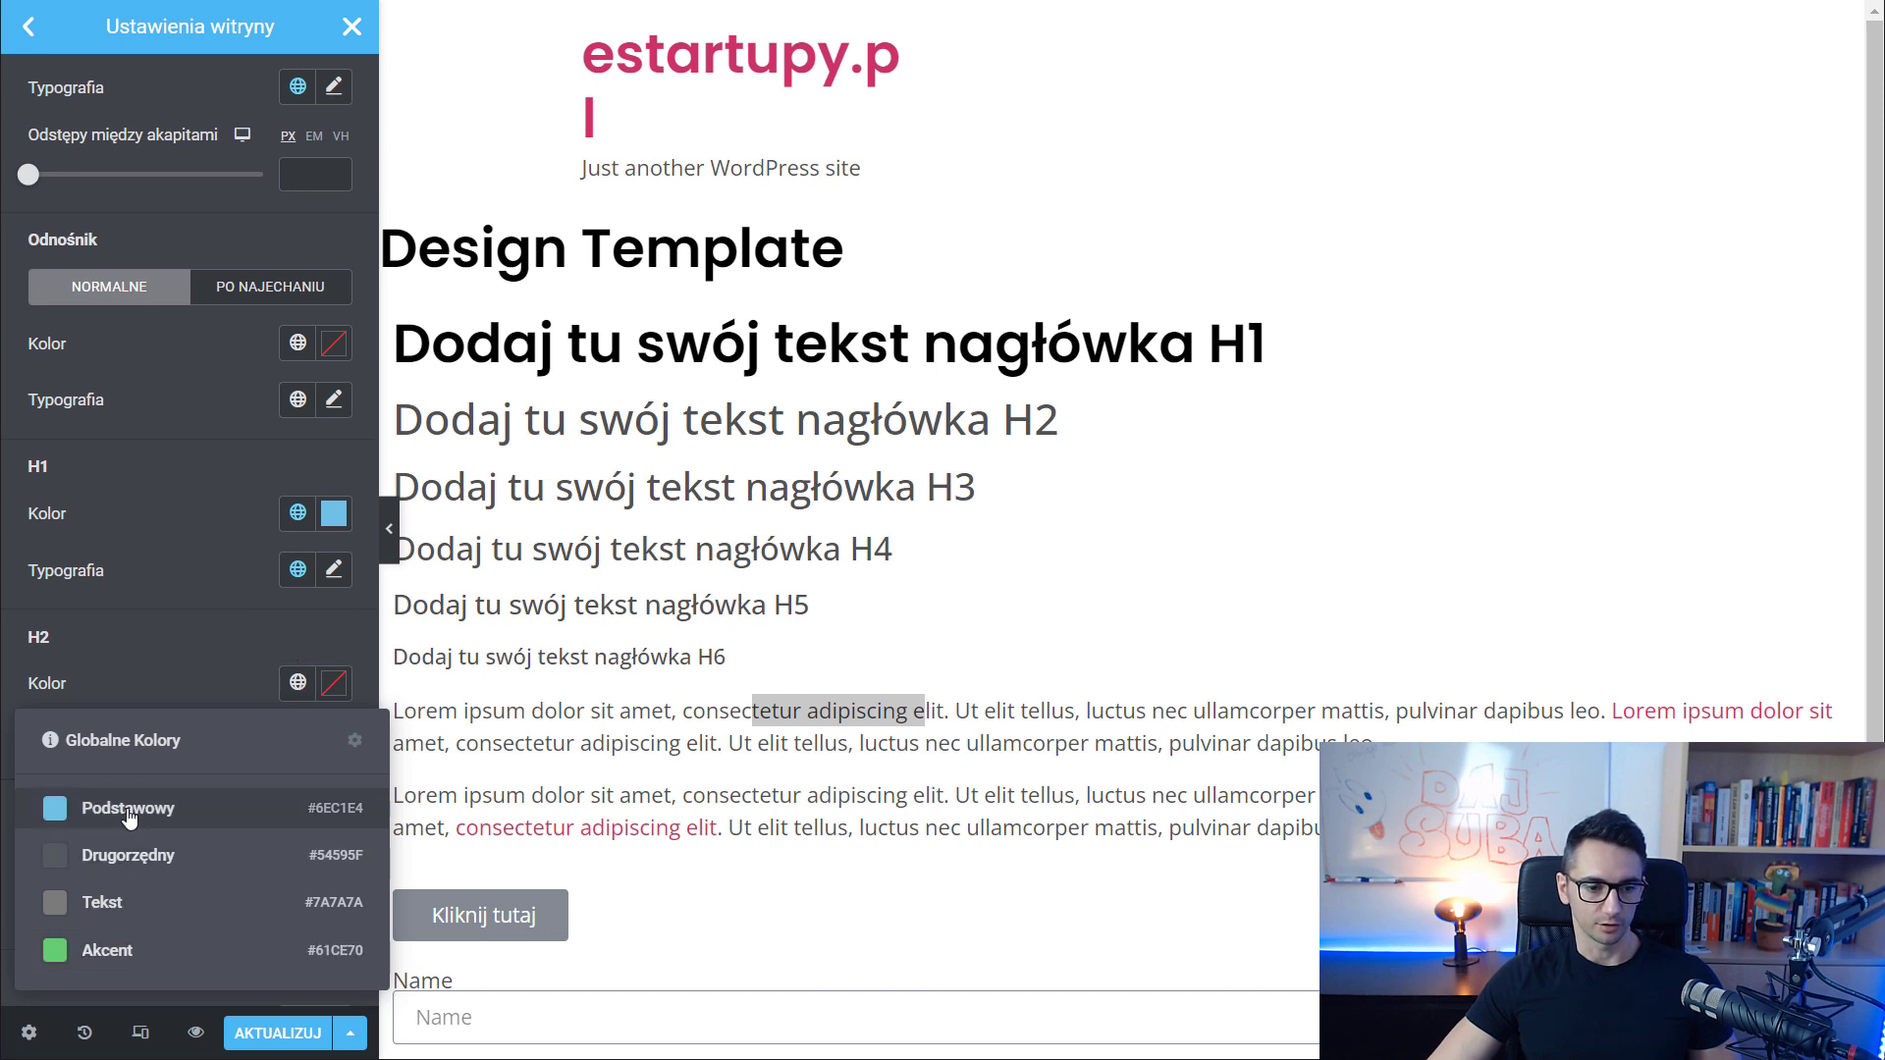
pyautogui.click(128, 811)
pyautogui.click(297, 739)
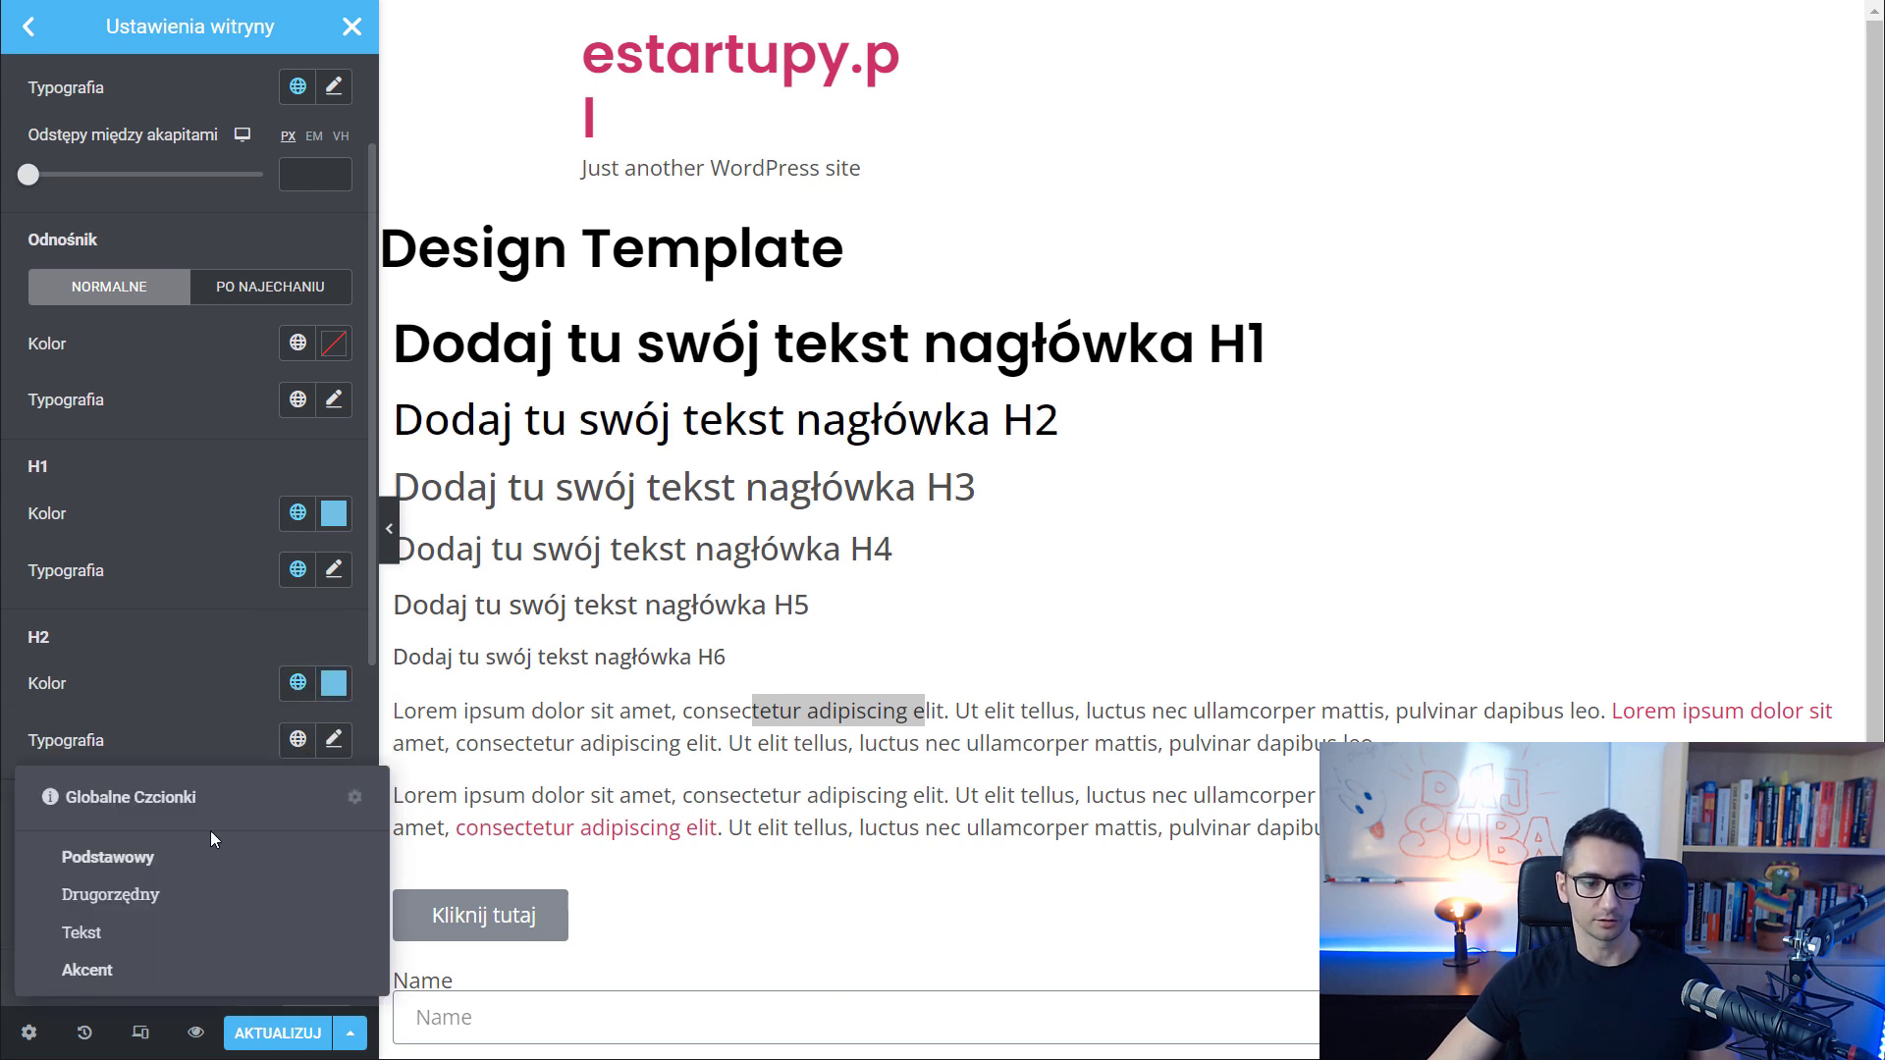
pyautogui.click(92, 854)
pyautogui.scroll(-3, 177, 561)
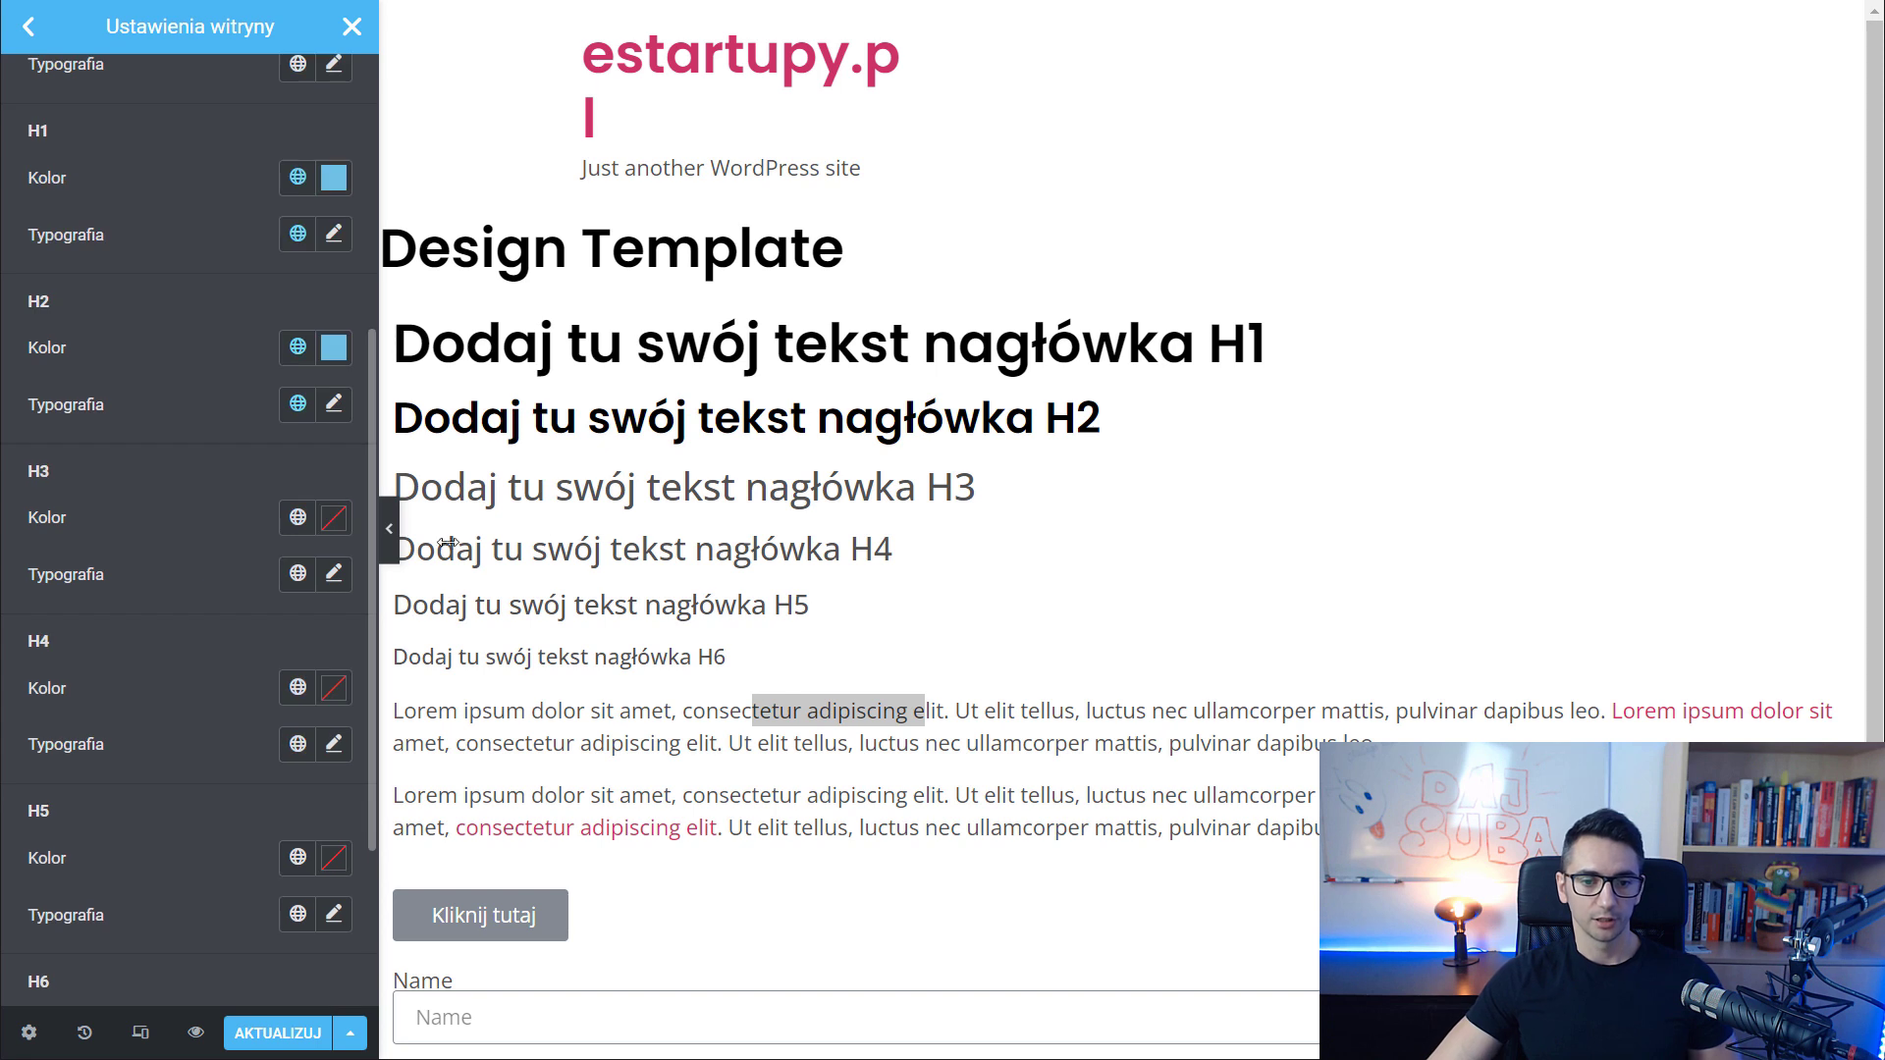
pyautogui.scroll(5, 236, 705)
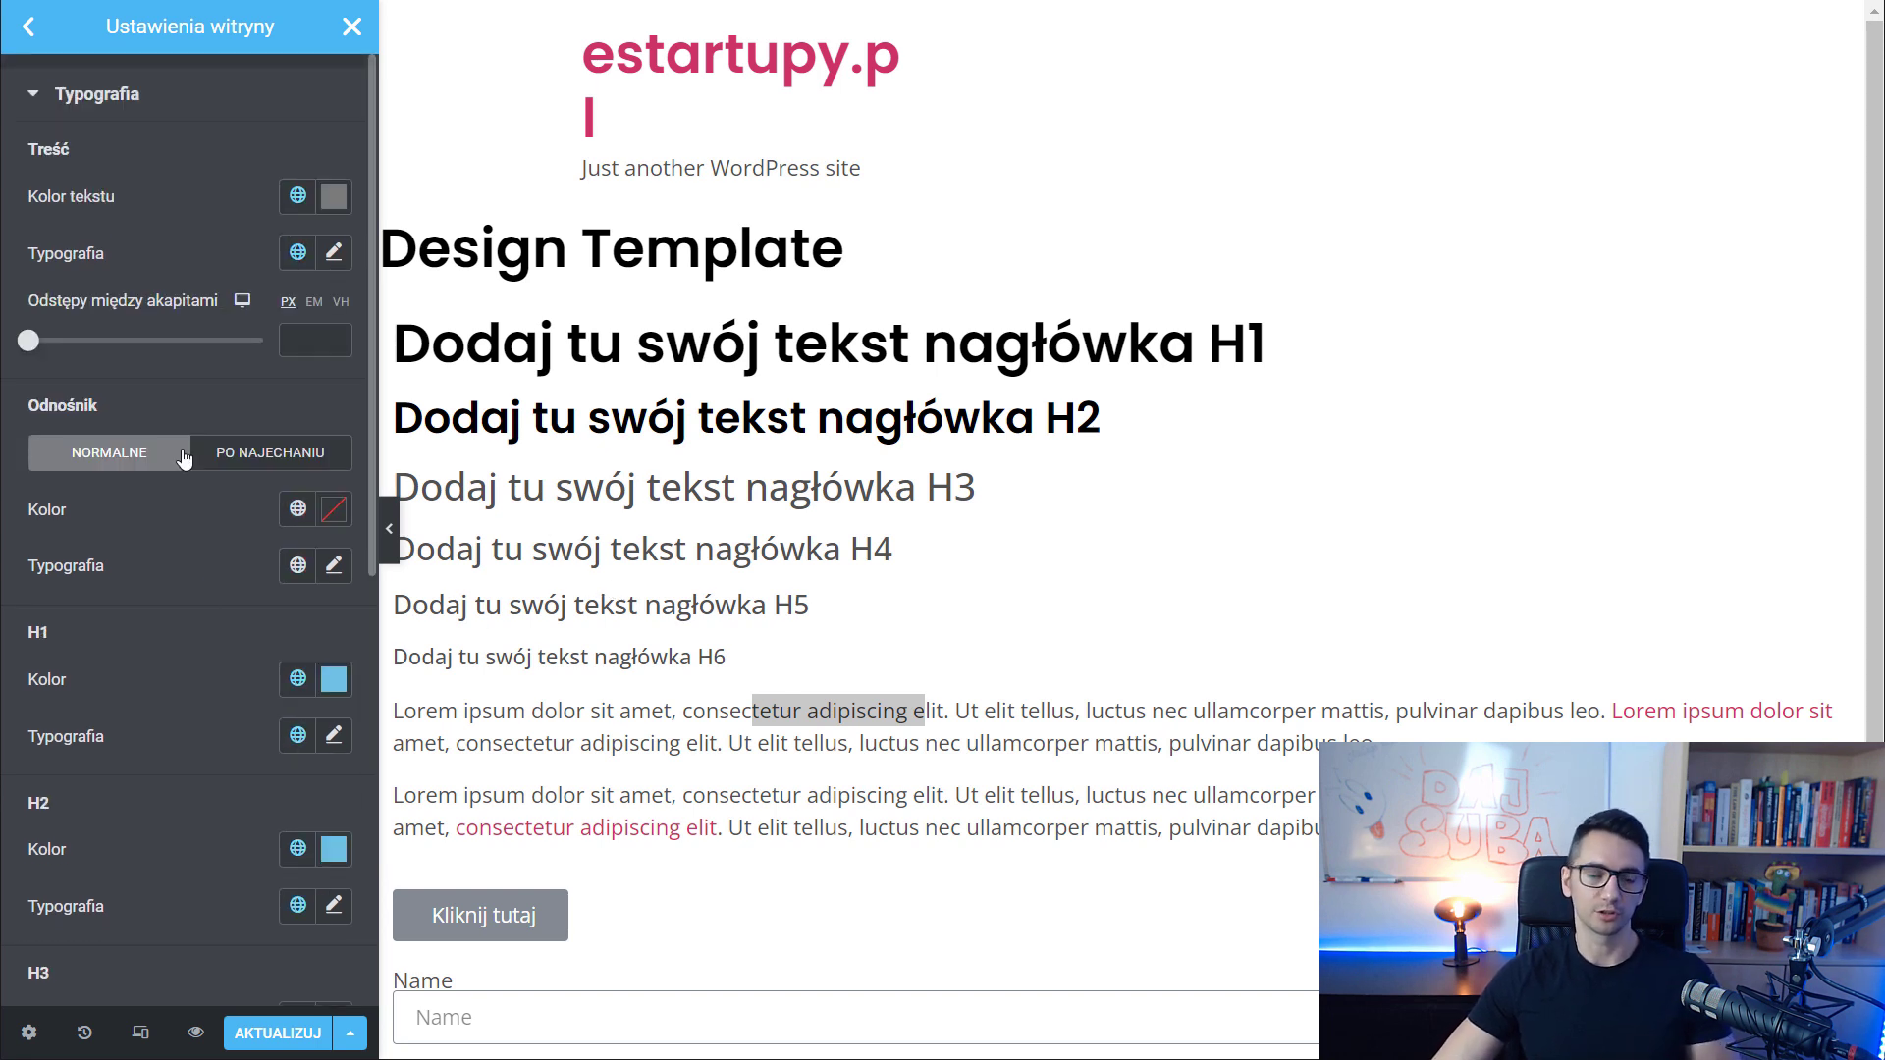
# In the global colors, try the dark brown #4A2525 for Podstawowy and settle on #000000, and return to the site settings overview
pyautogui.click(28, 27)
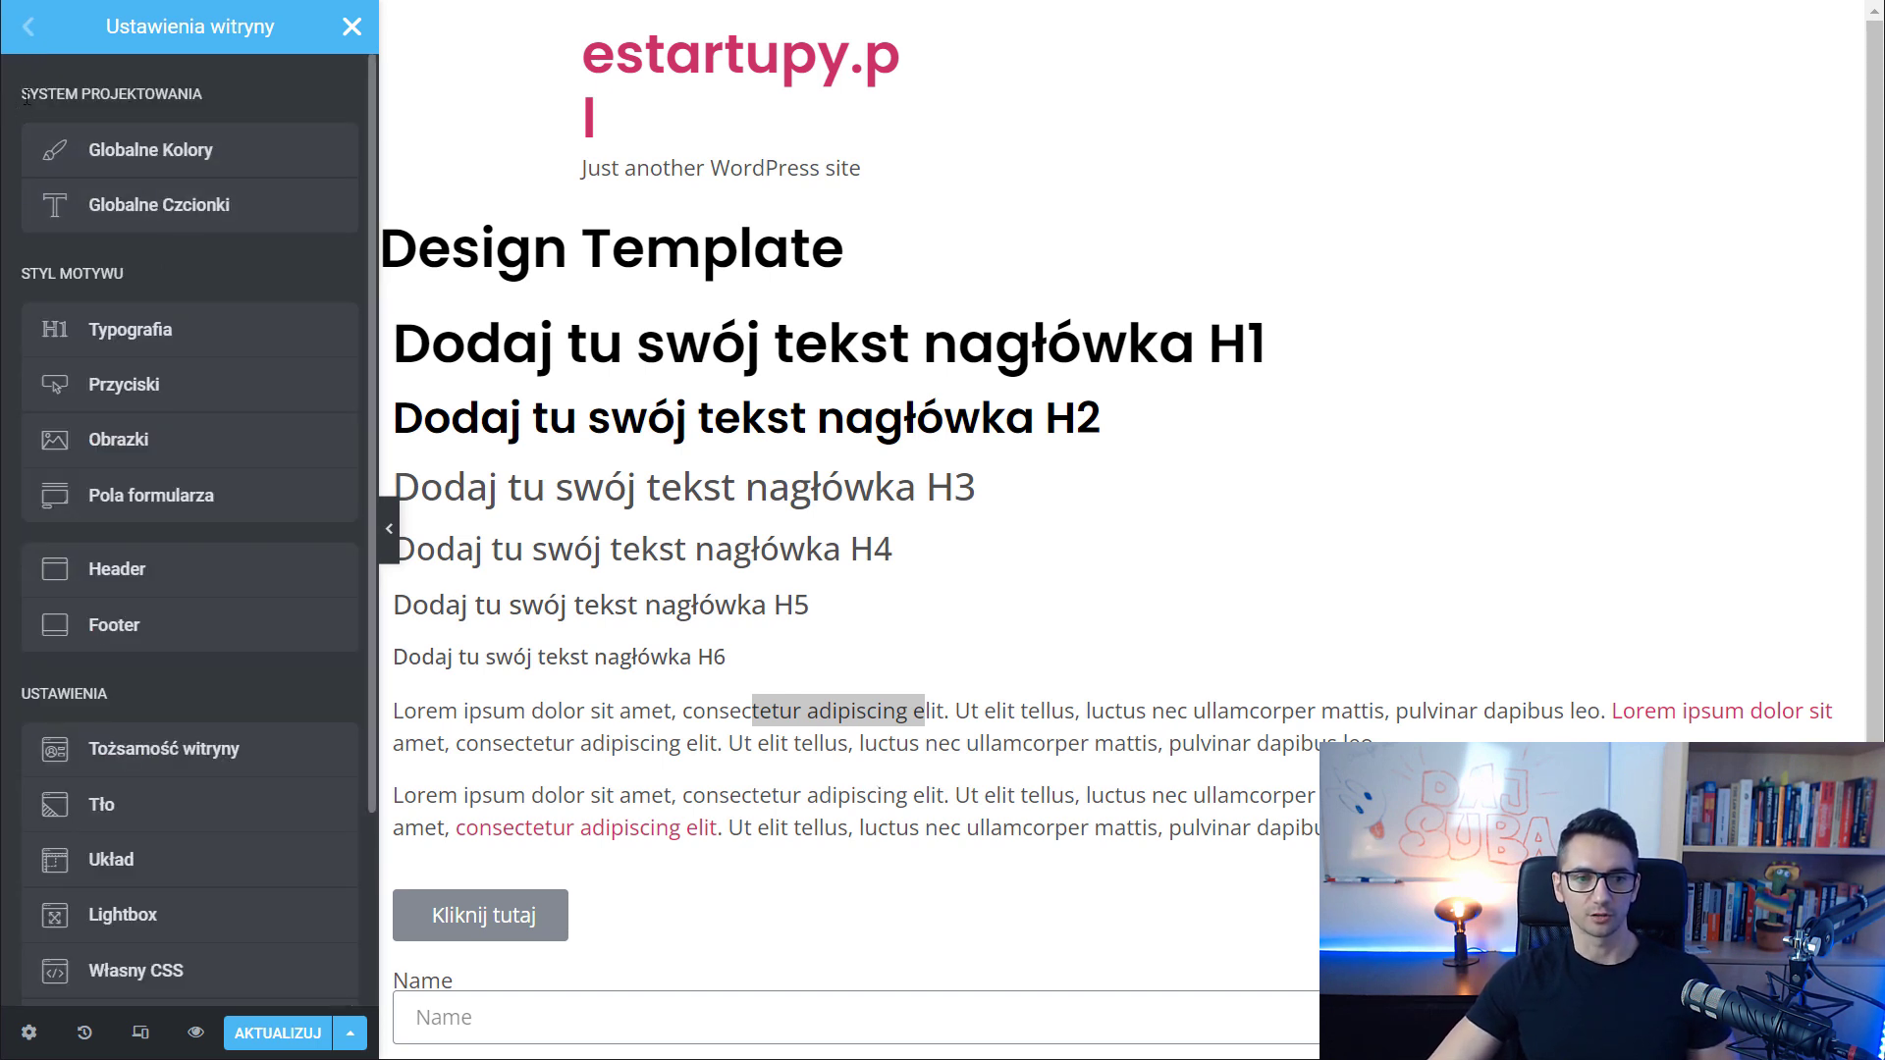
pyautogui.click(138, 151)
pyautogui.click(334, 159)
pyautogui.moveTo(246, 447); pyautogui.dragTo(348, 422)
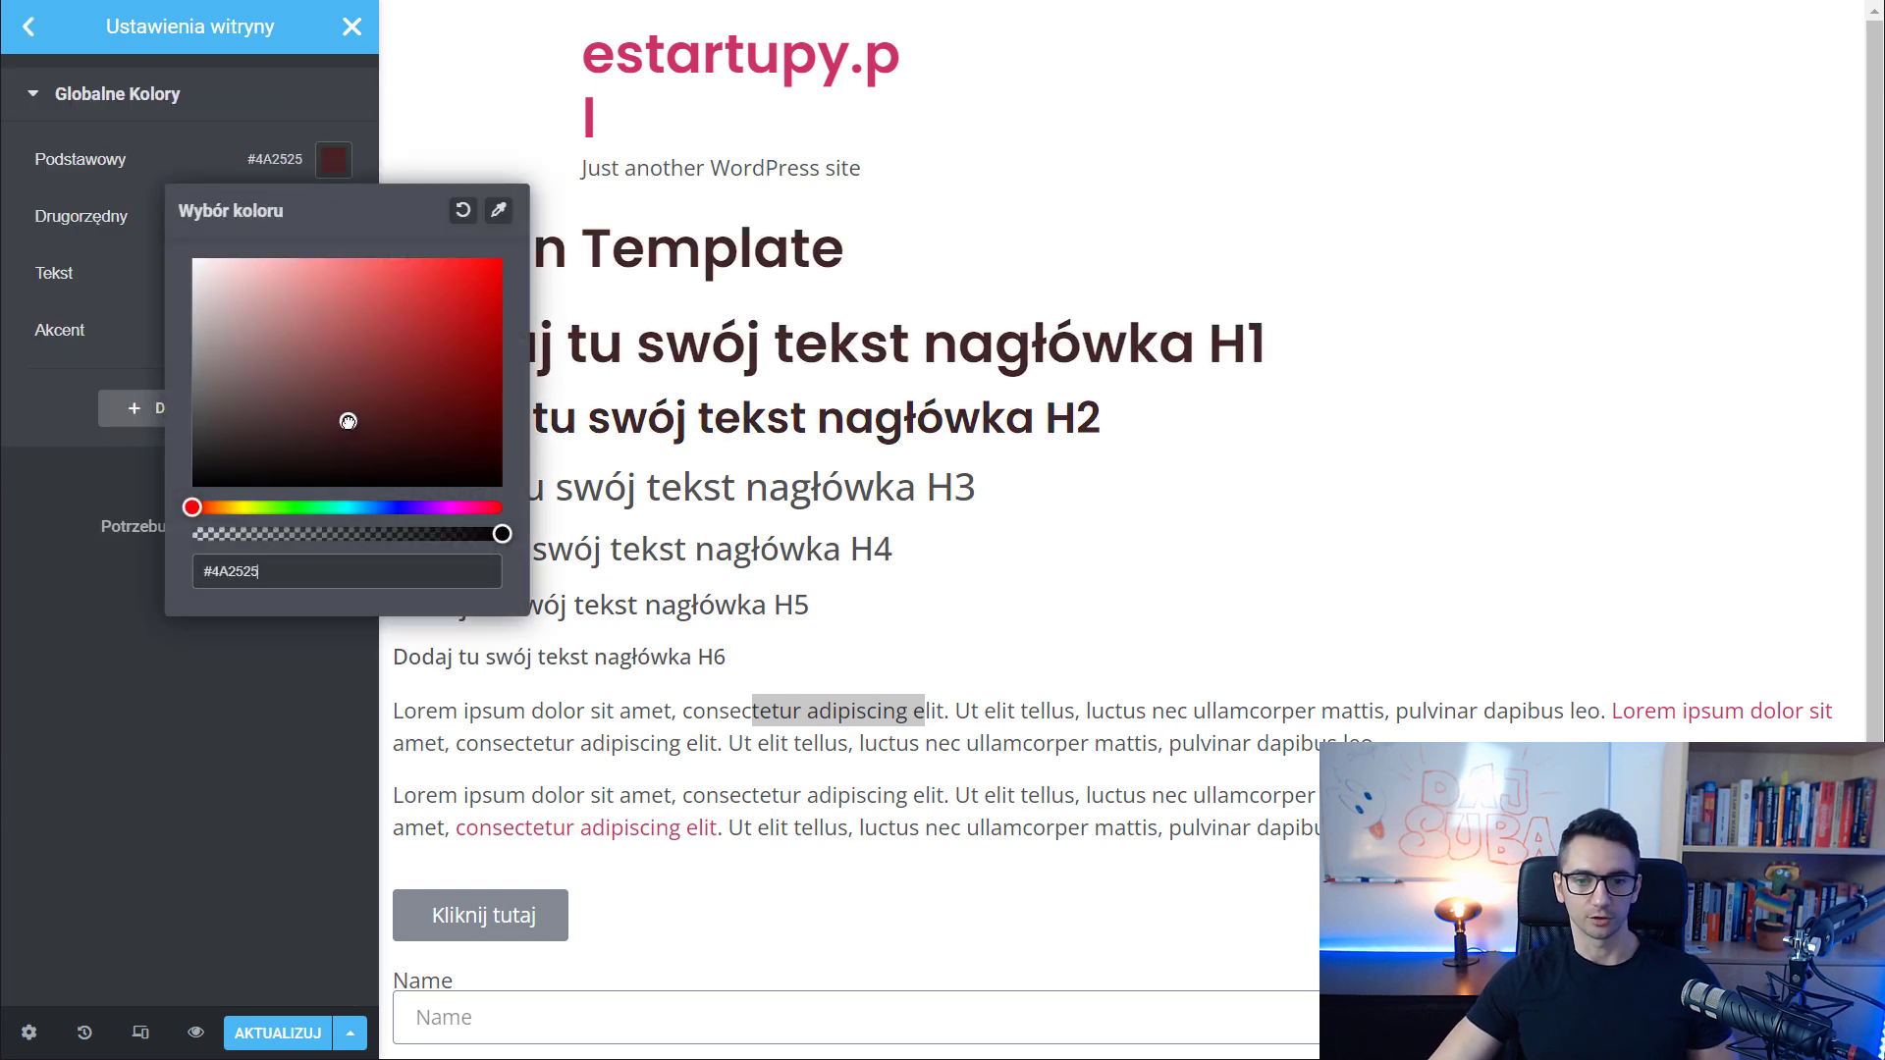
pyautogui.click(392, 314)
pyautogui.moveTo(211, 476); pyautogui.dragTo(169, 507)
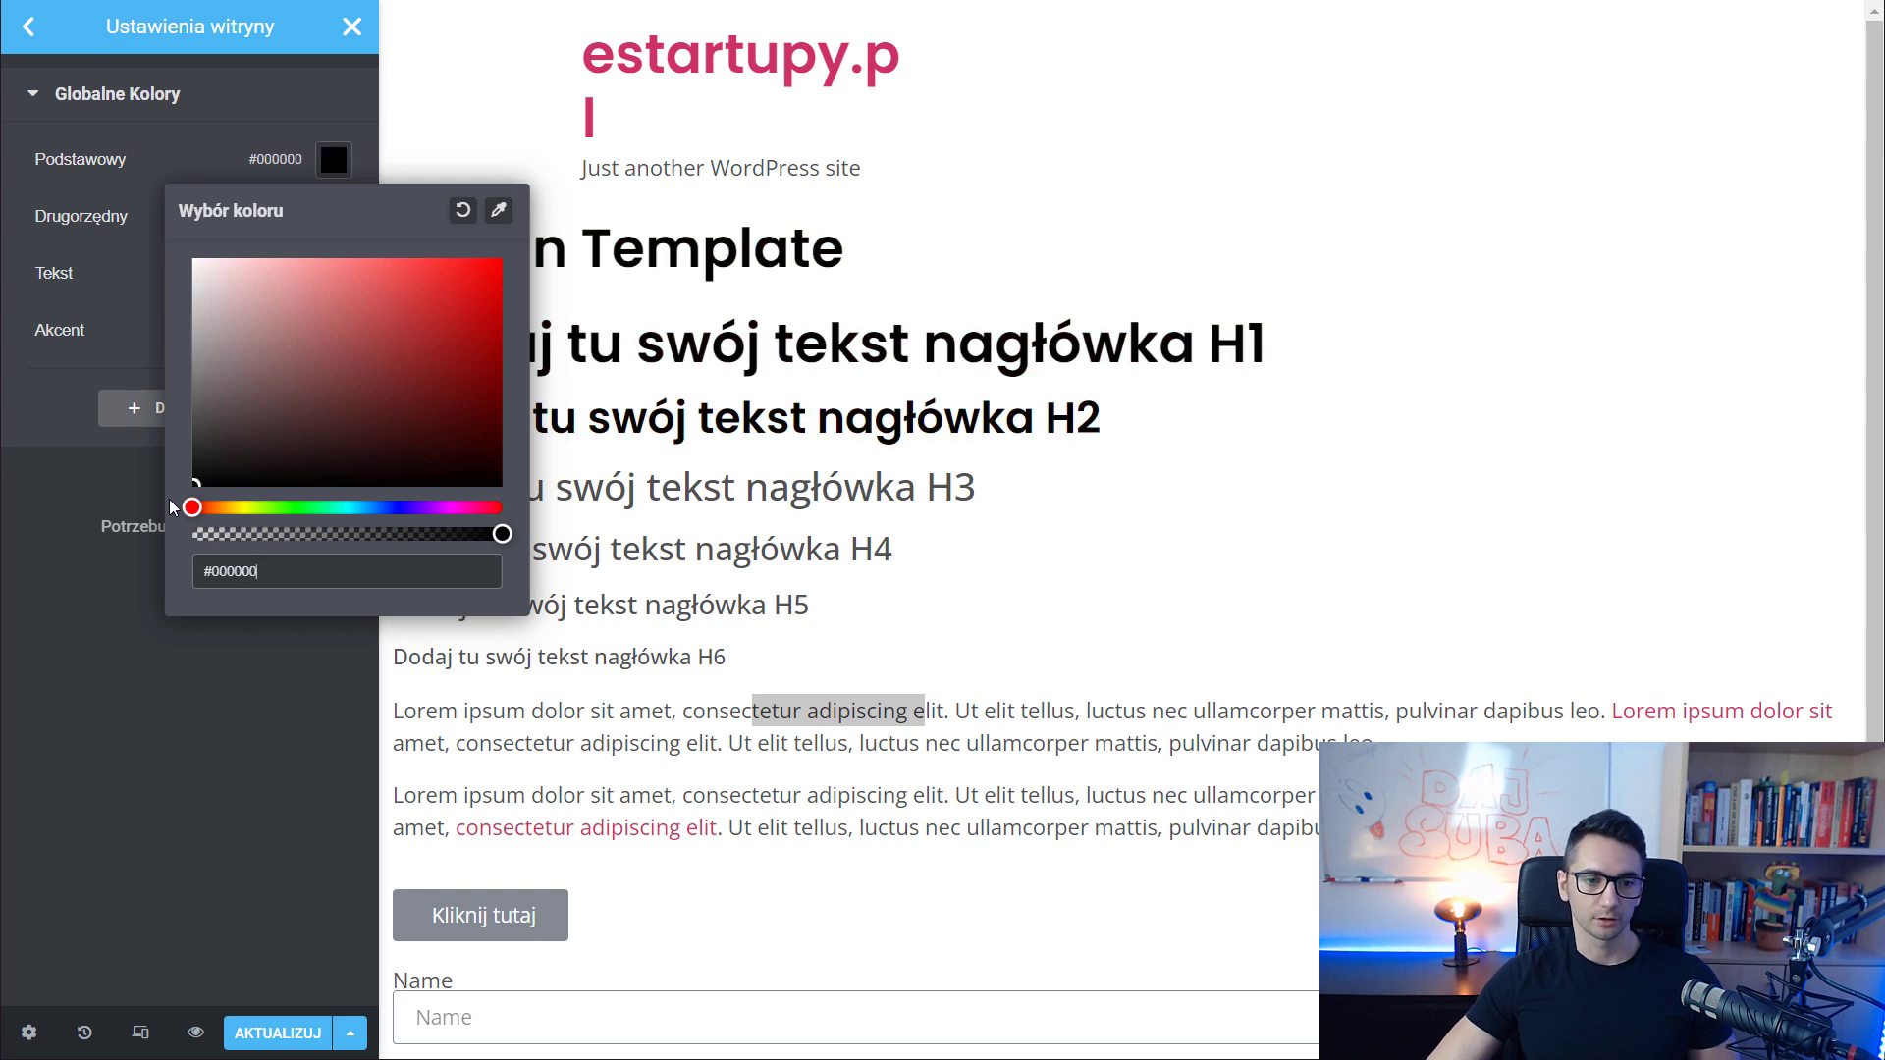
pyautogui.click(78, 217)
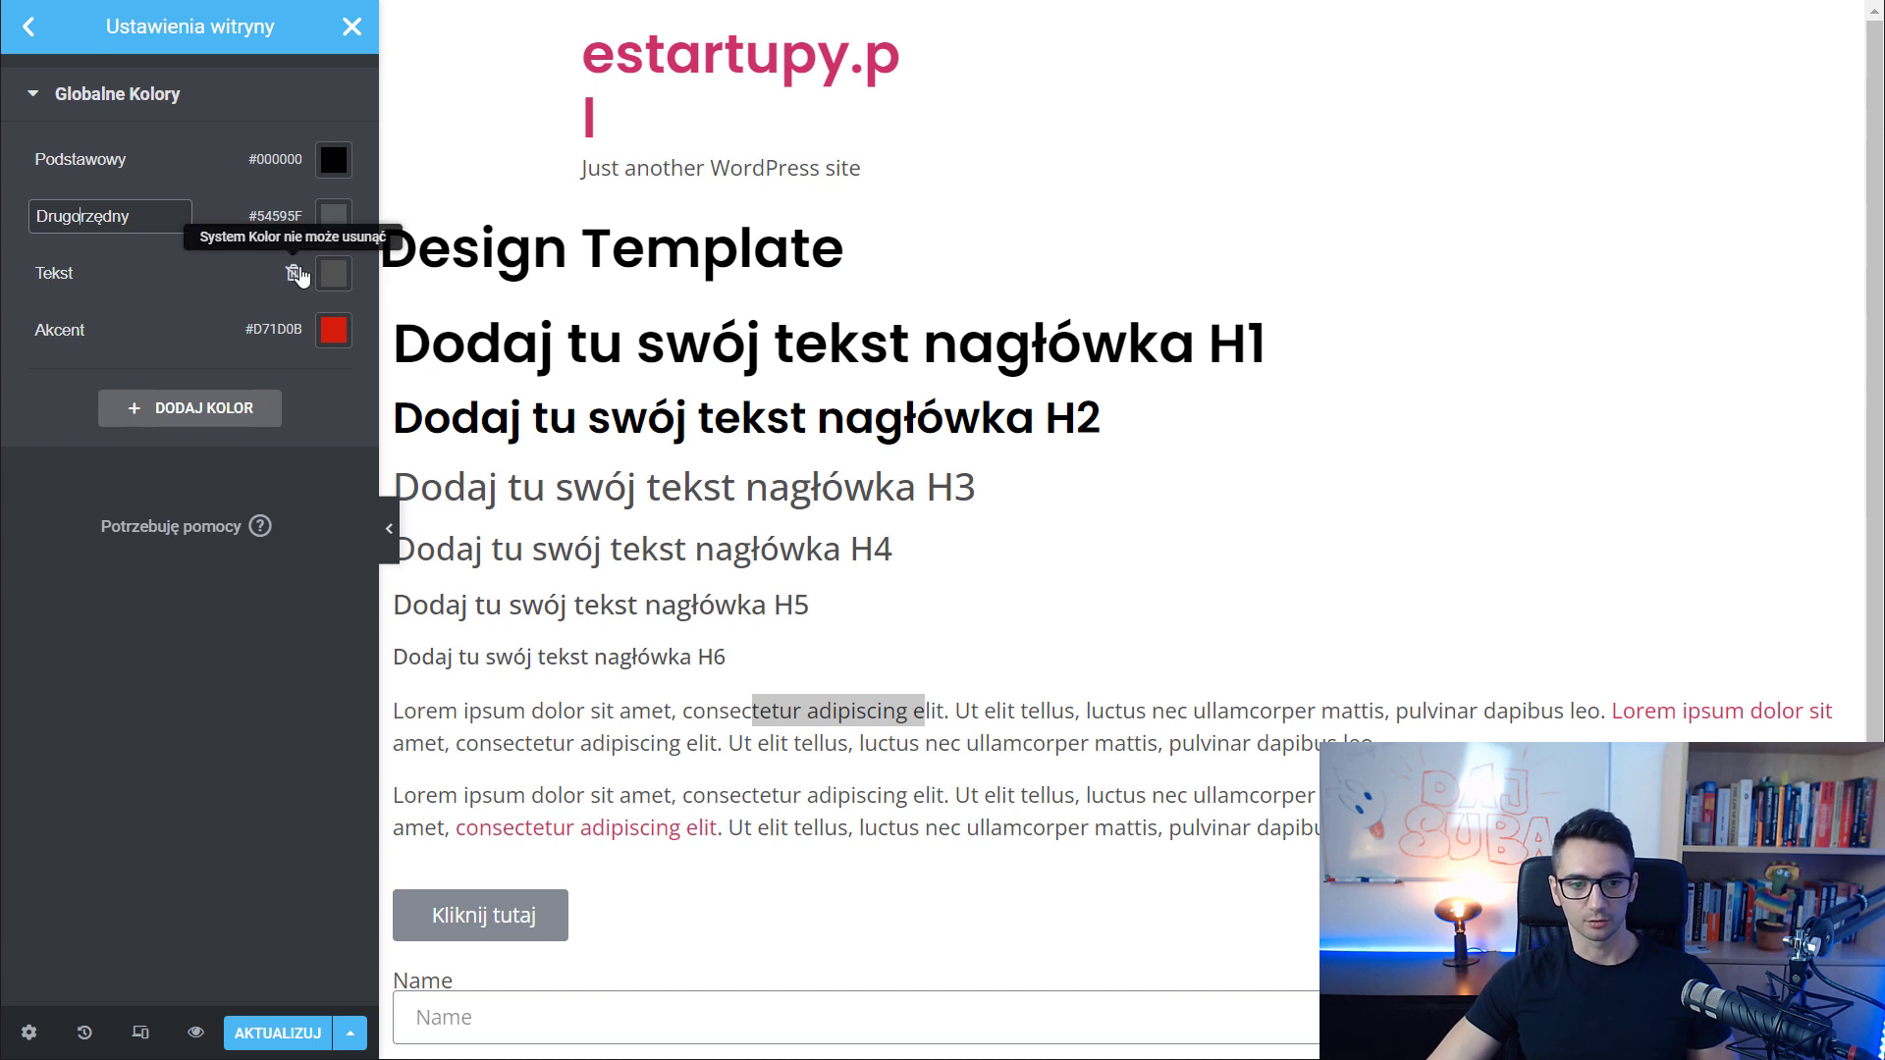
pyautogui.click(46, 32)
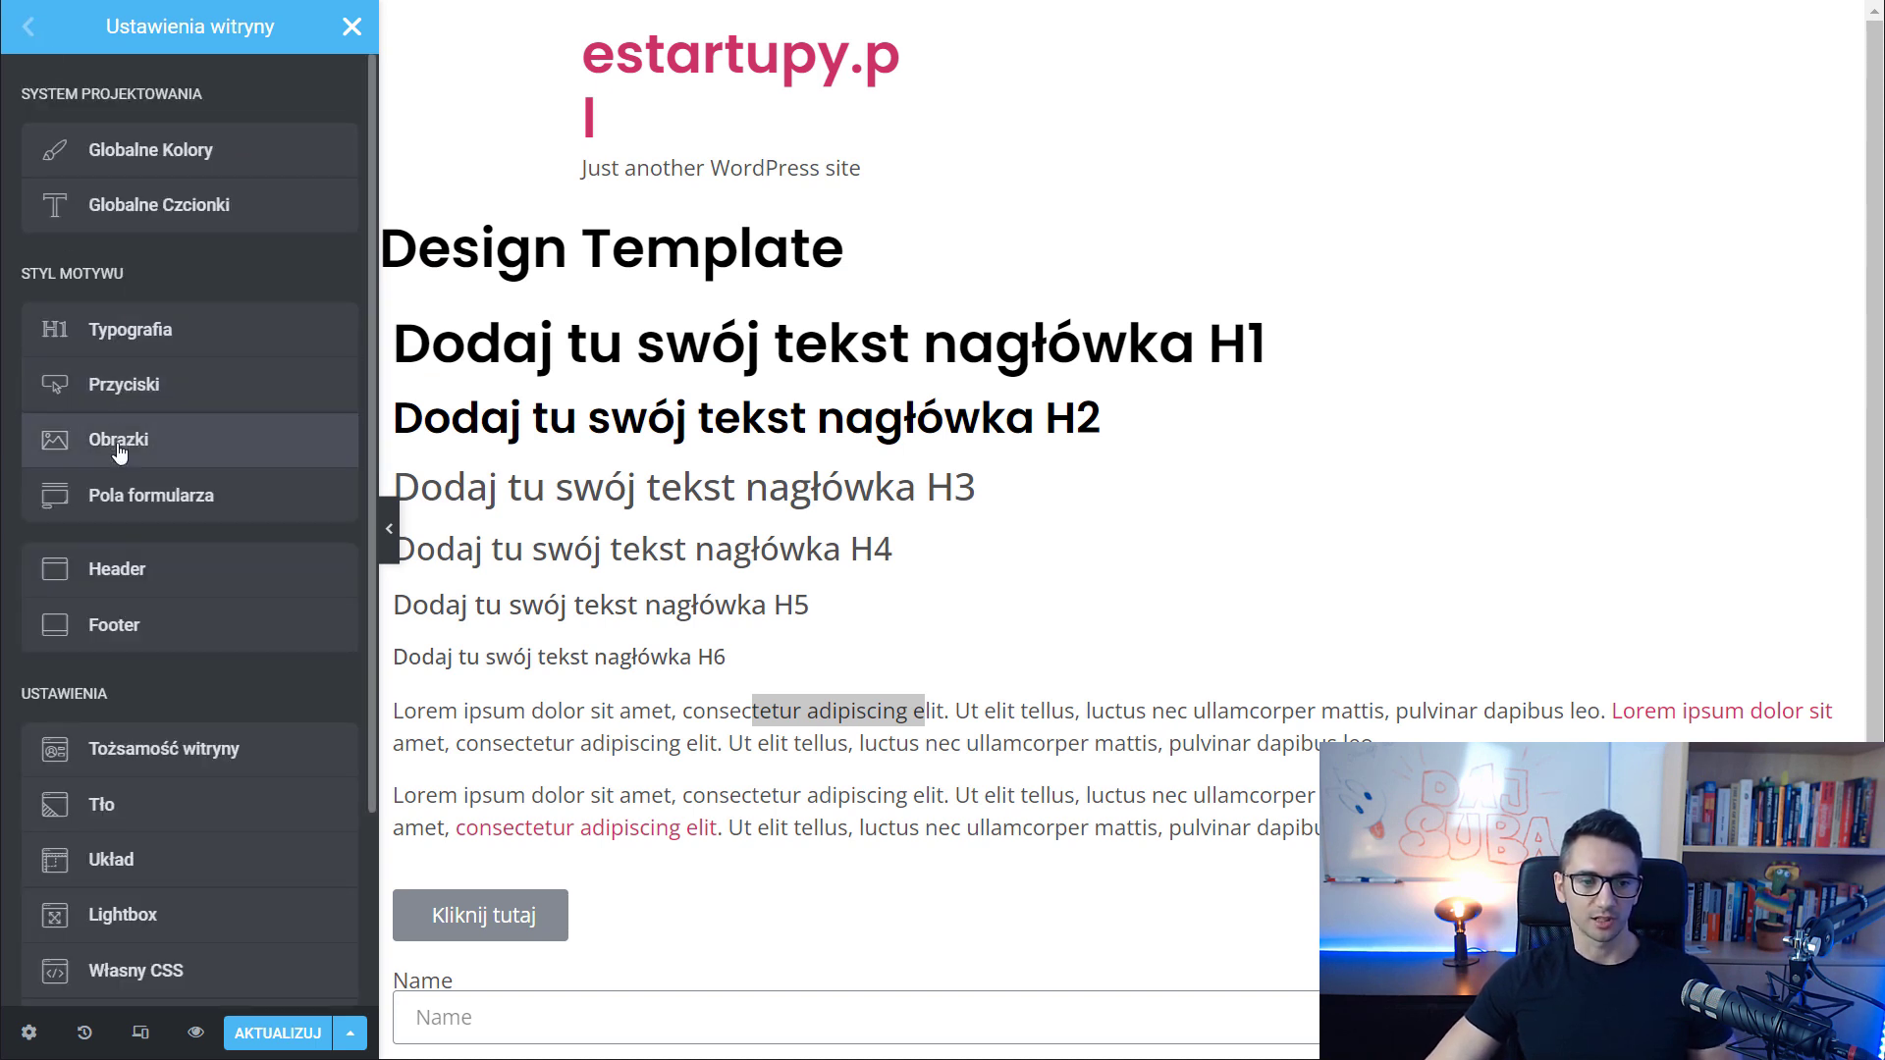
# Set the normal background color of the theme's buttons to the global color Akcent and return to the site settings overview
pyautogui.click(123, 388)
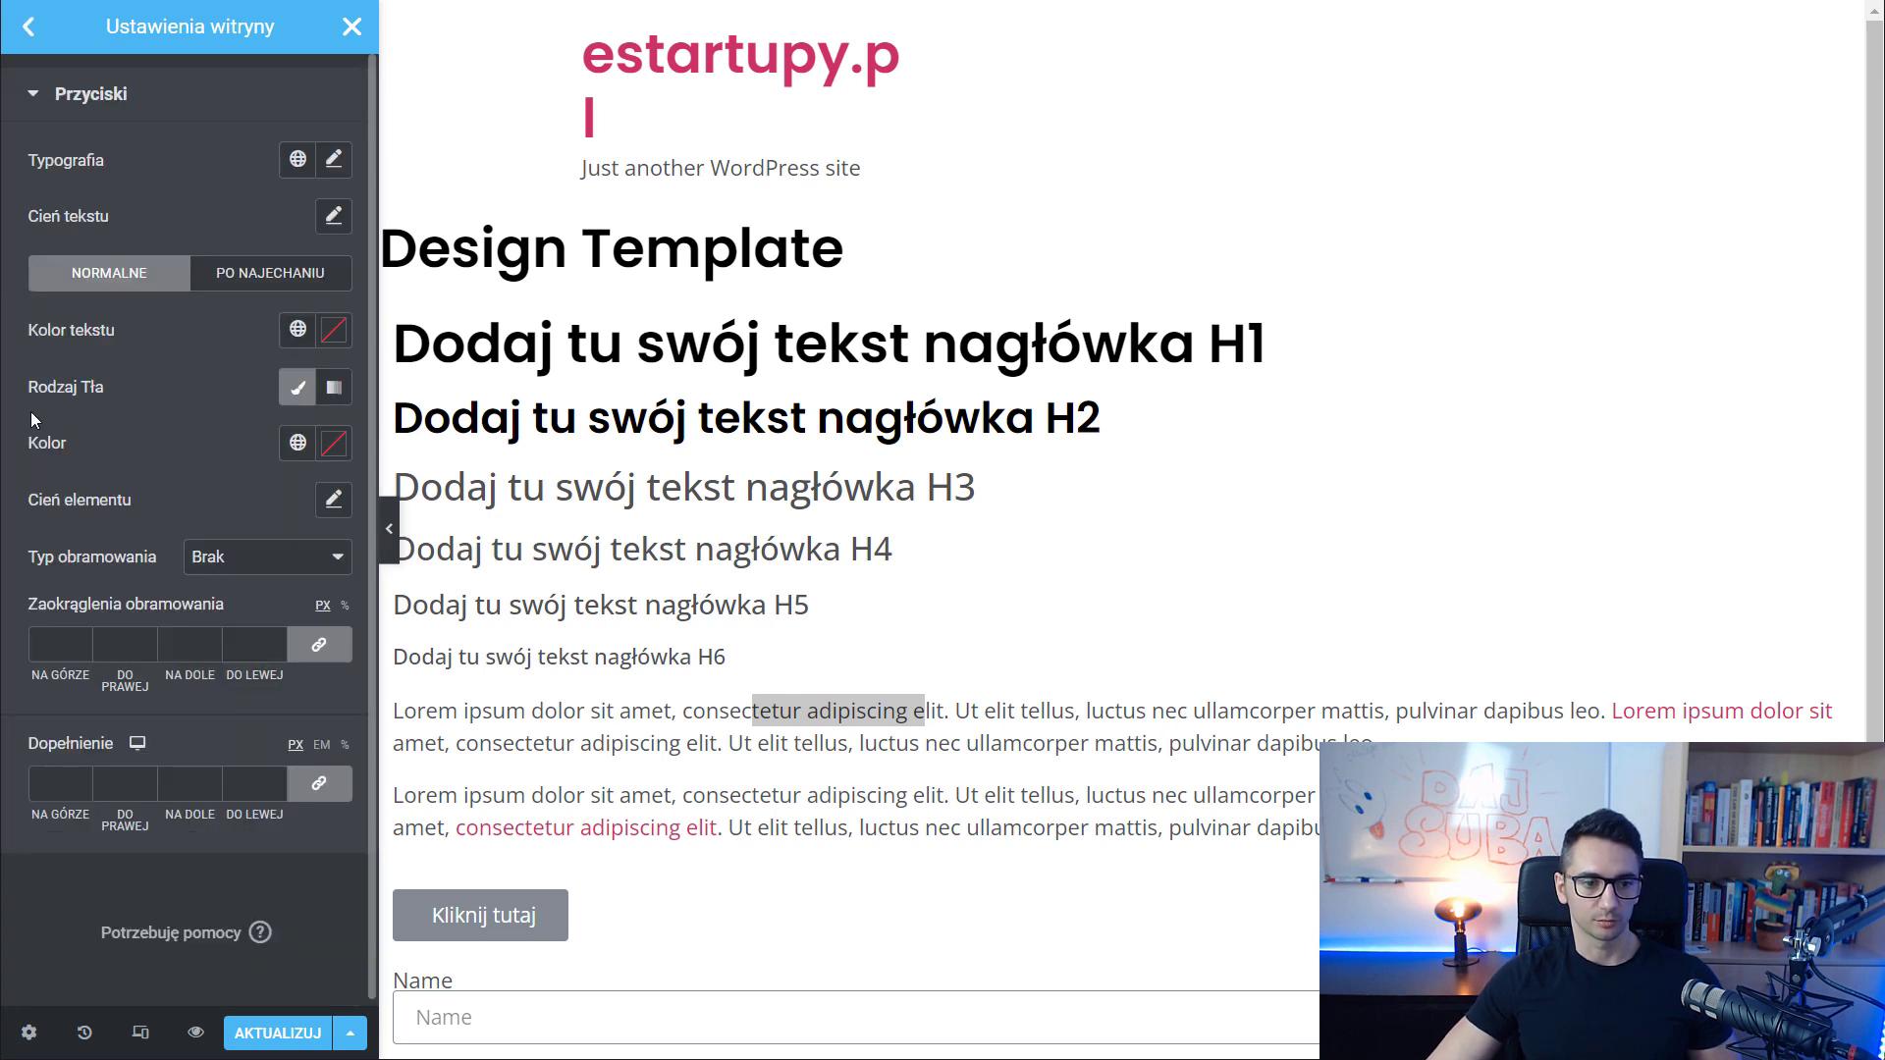
pyautogui.click(329, 447)
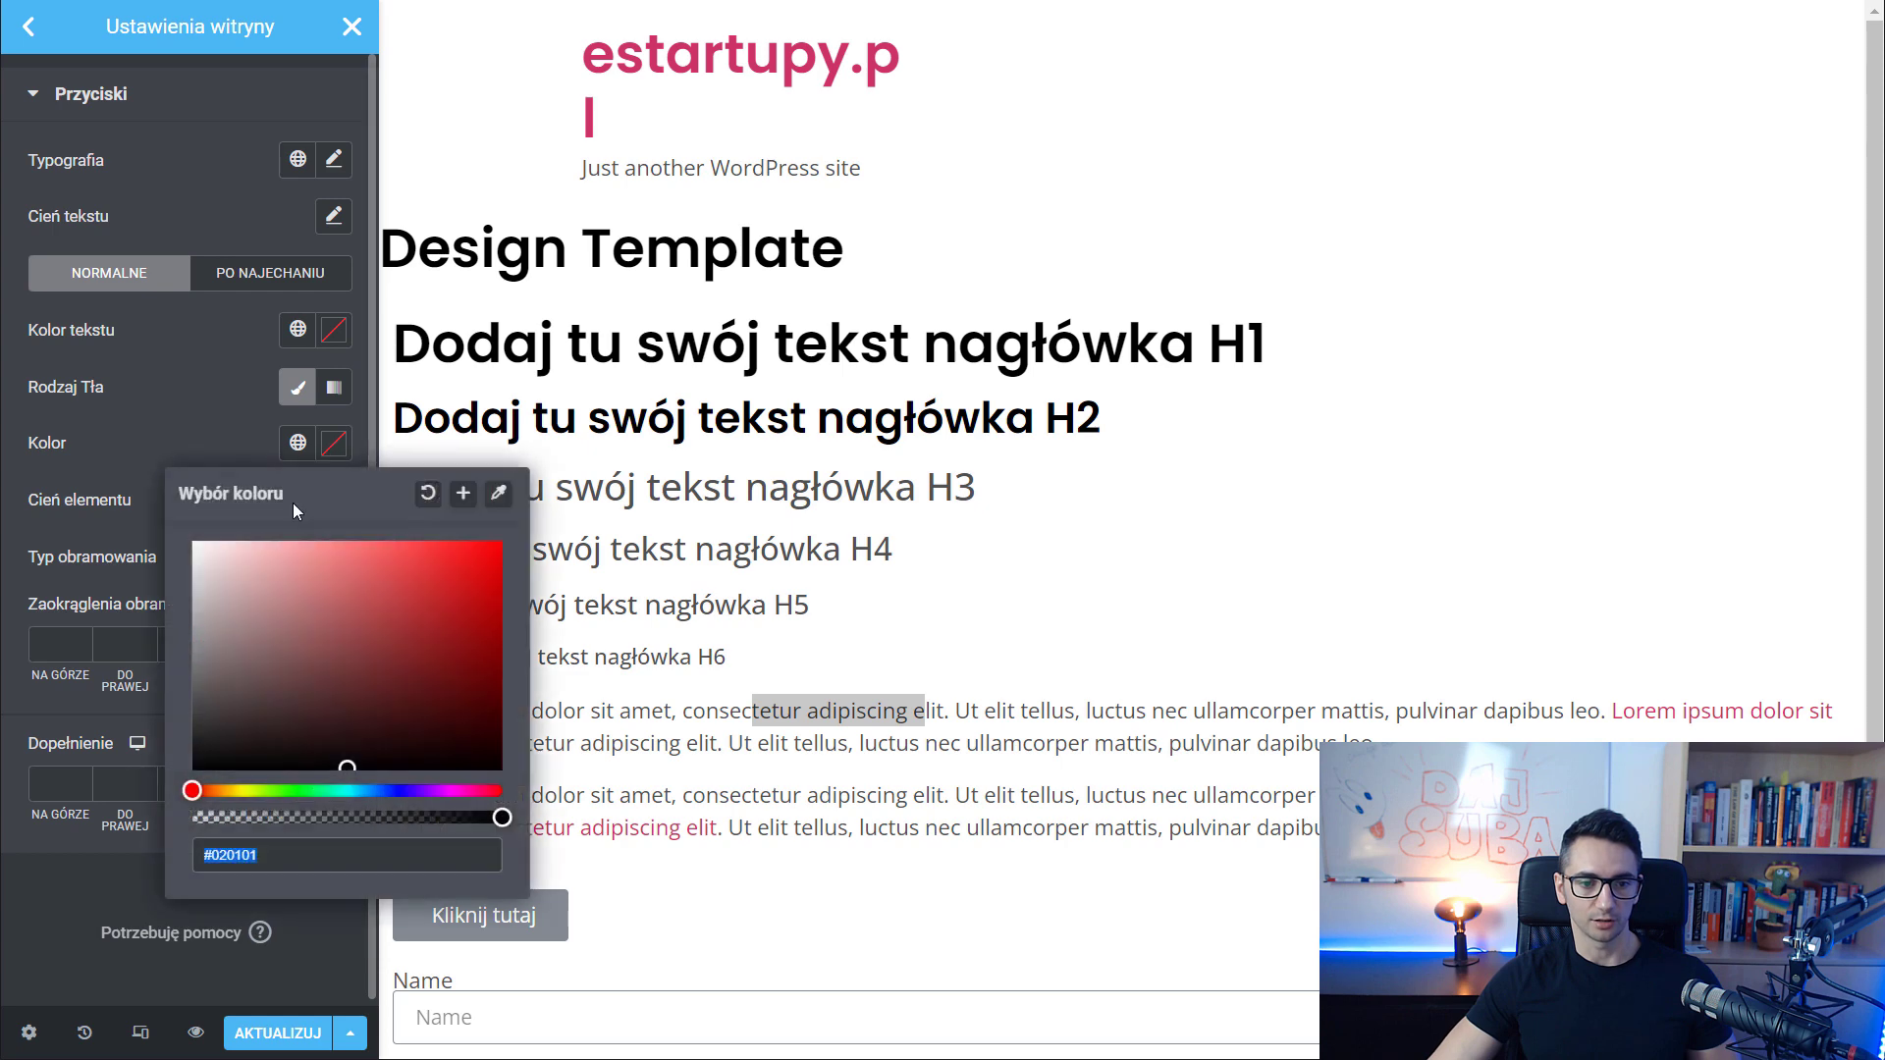
pyautogui.click(303, 443)
pyautogui.click(300, 443)
pyautogui.click(301, 443)
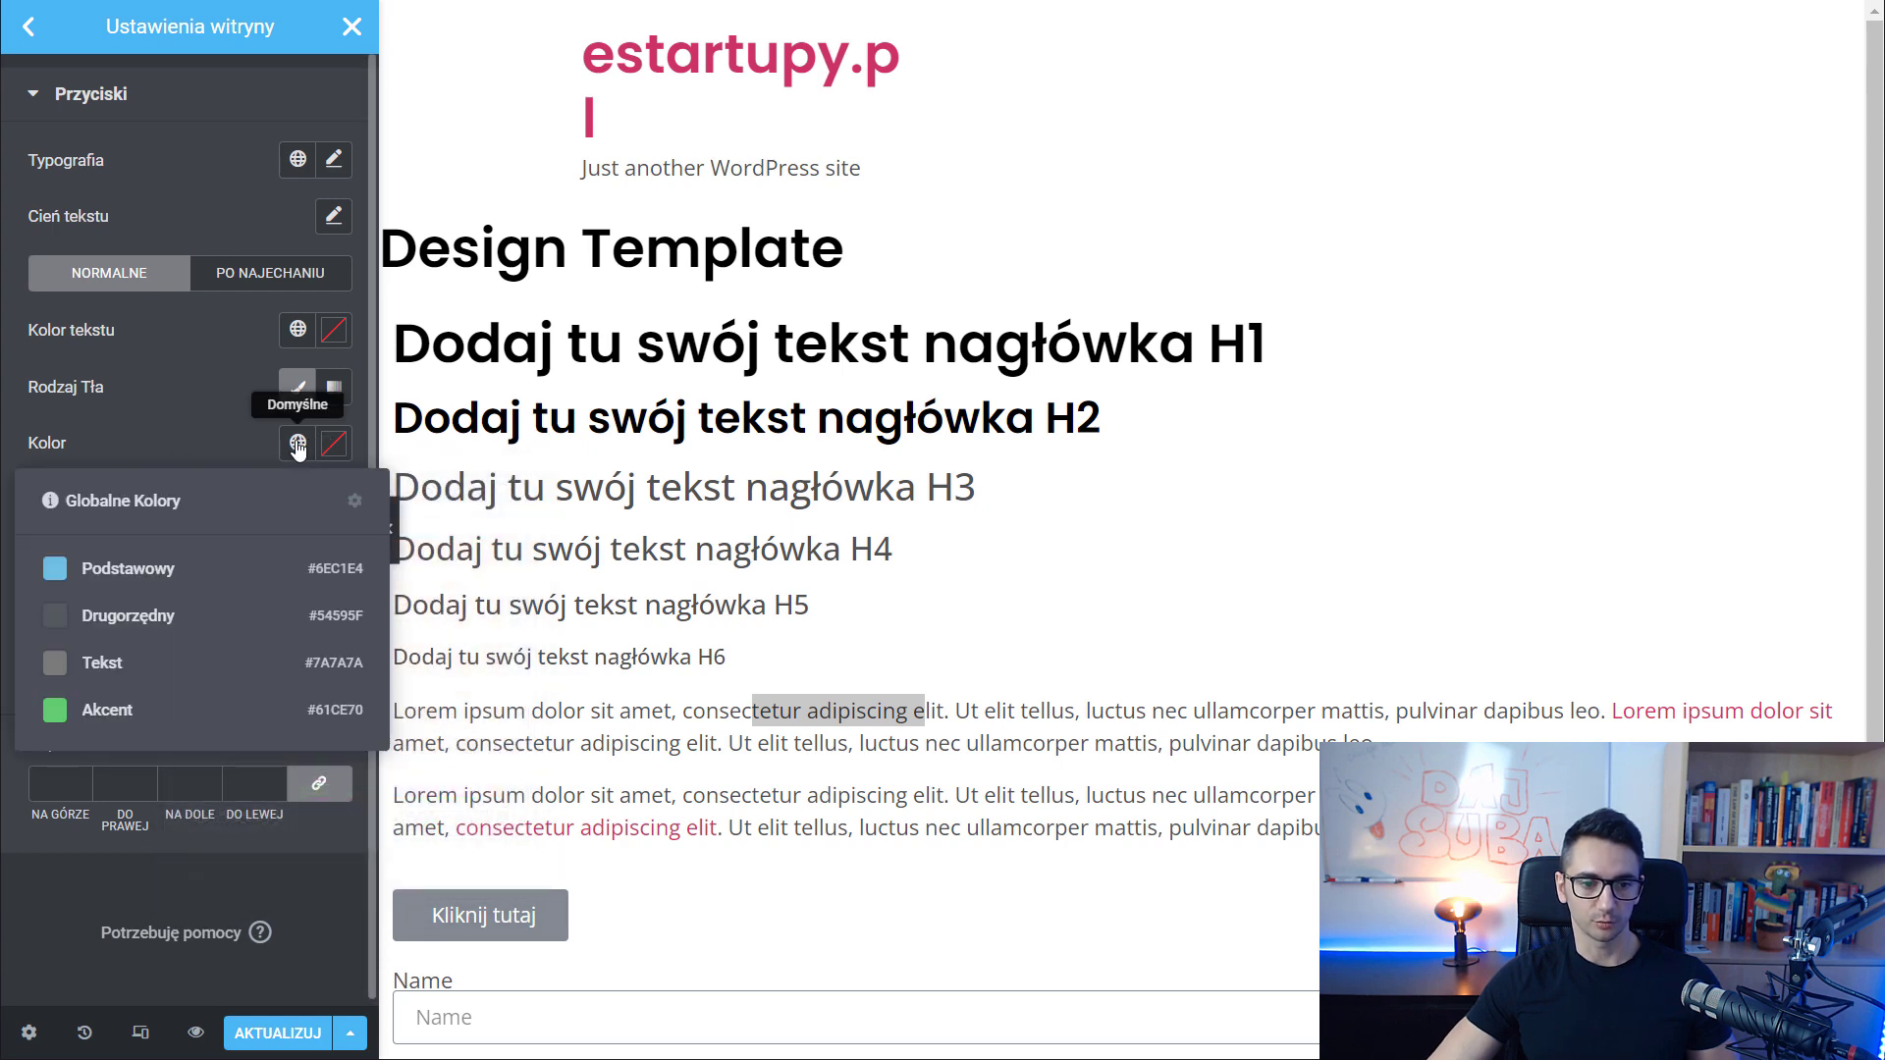
pyautogui.click(104, 711)
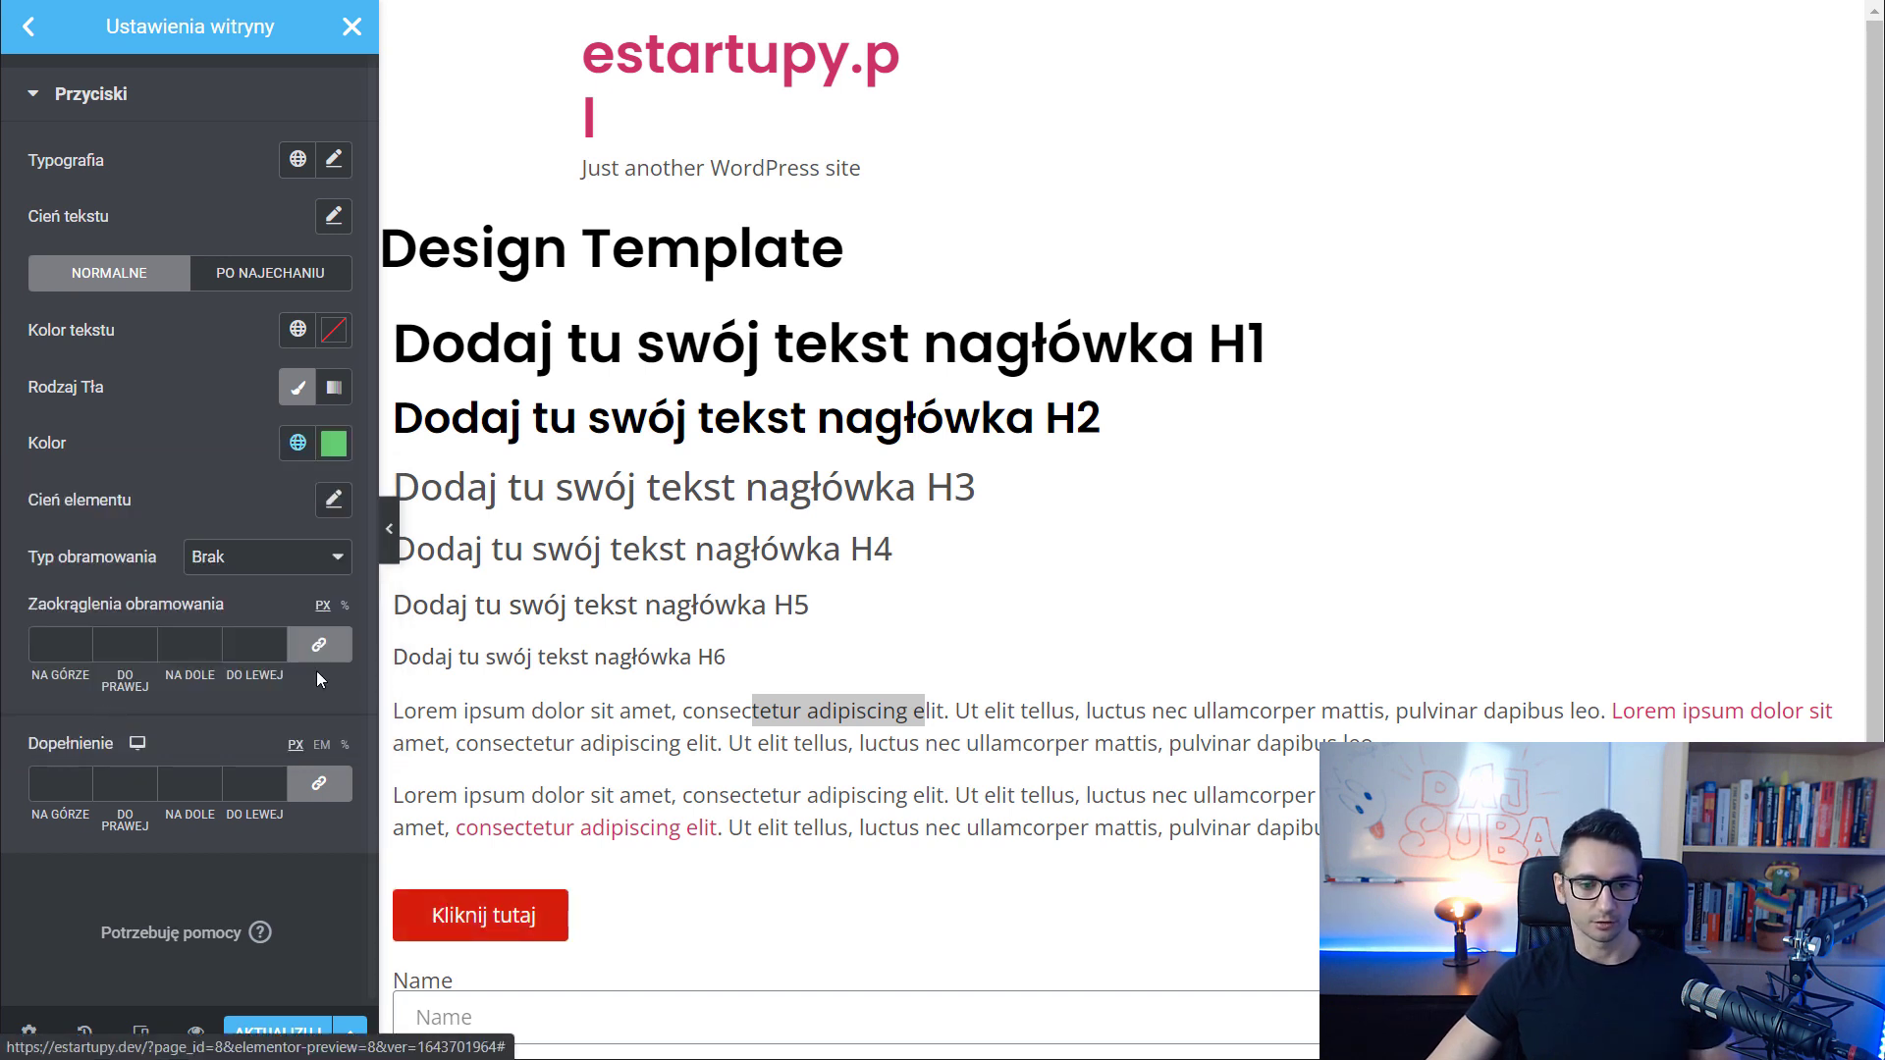
pyautogui.click(29, 27)
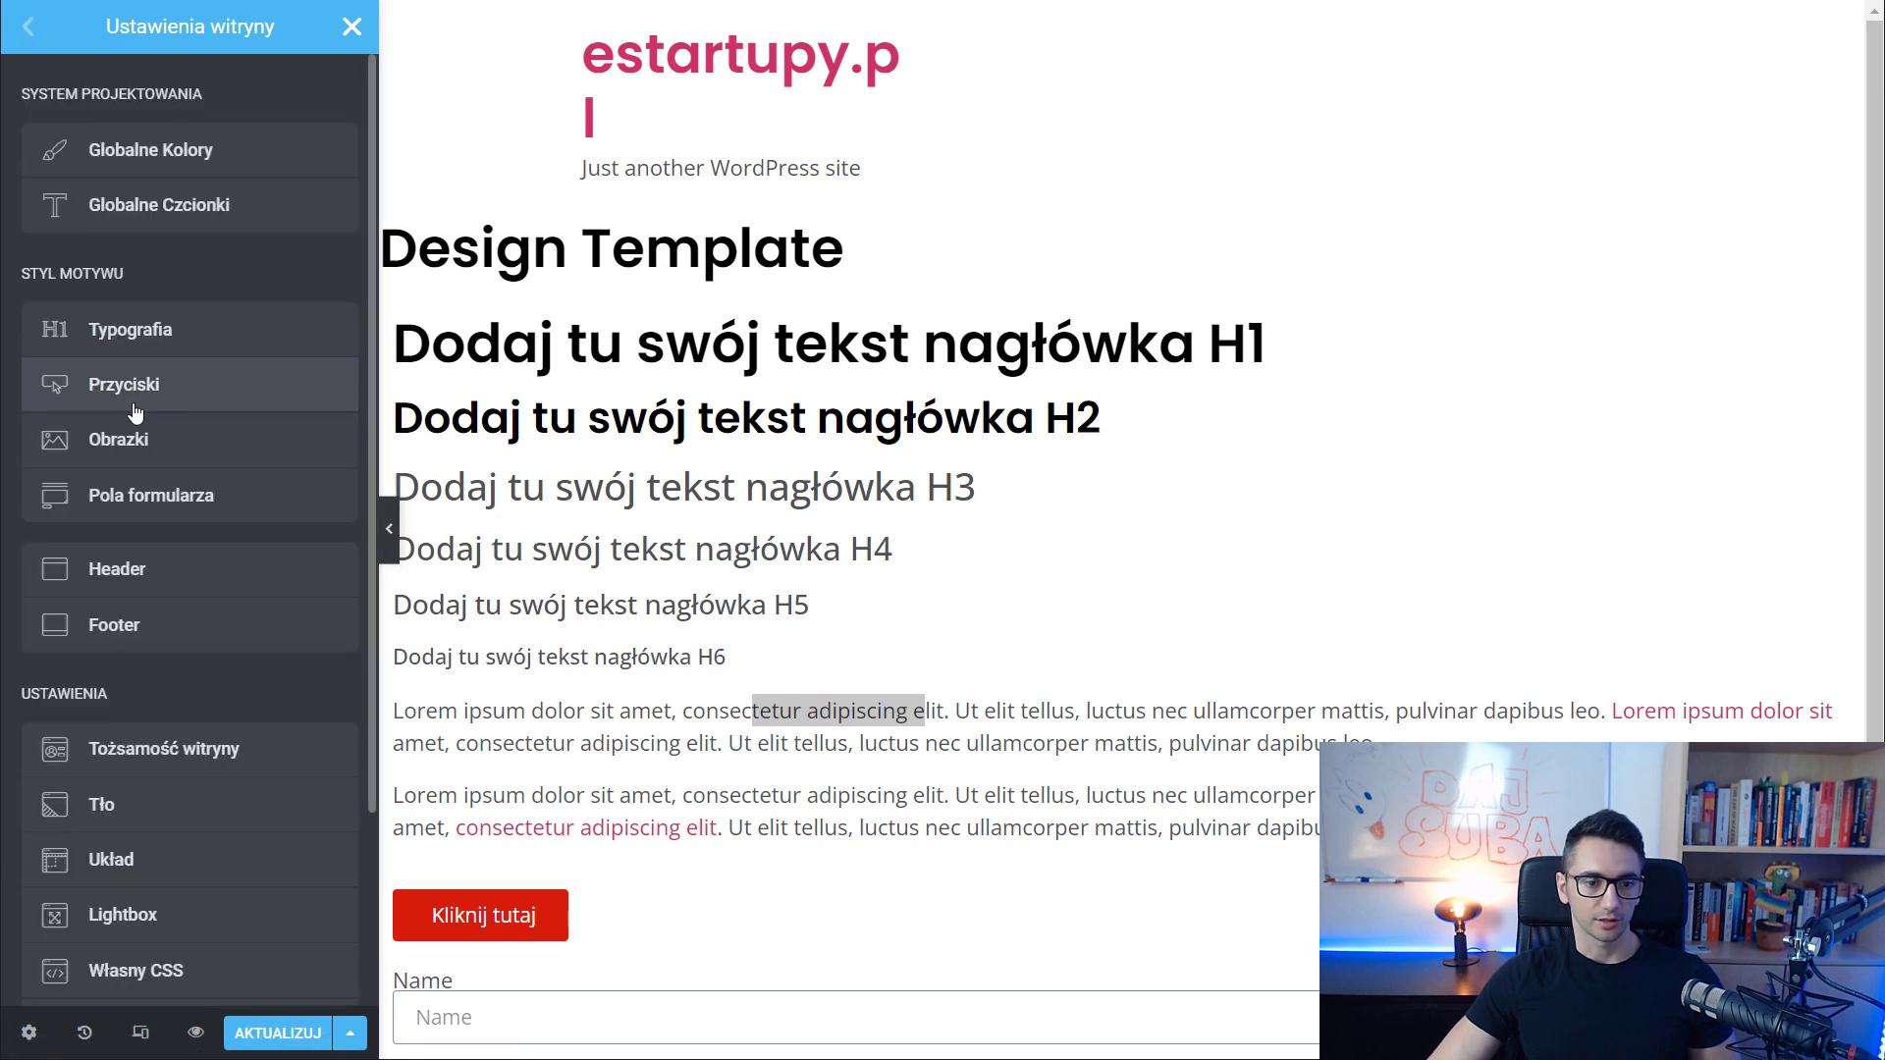
# Review the label and field styling options for form fields alongside the contact form on the page
pyautogui.click(111, 500)
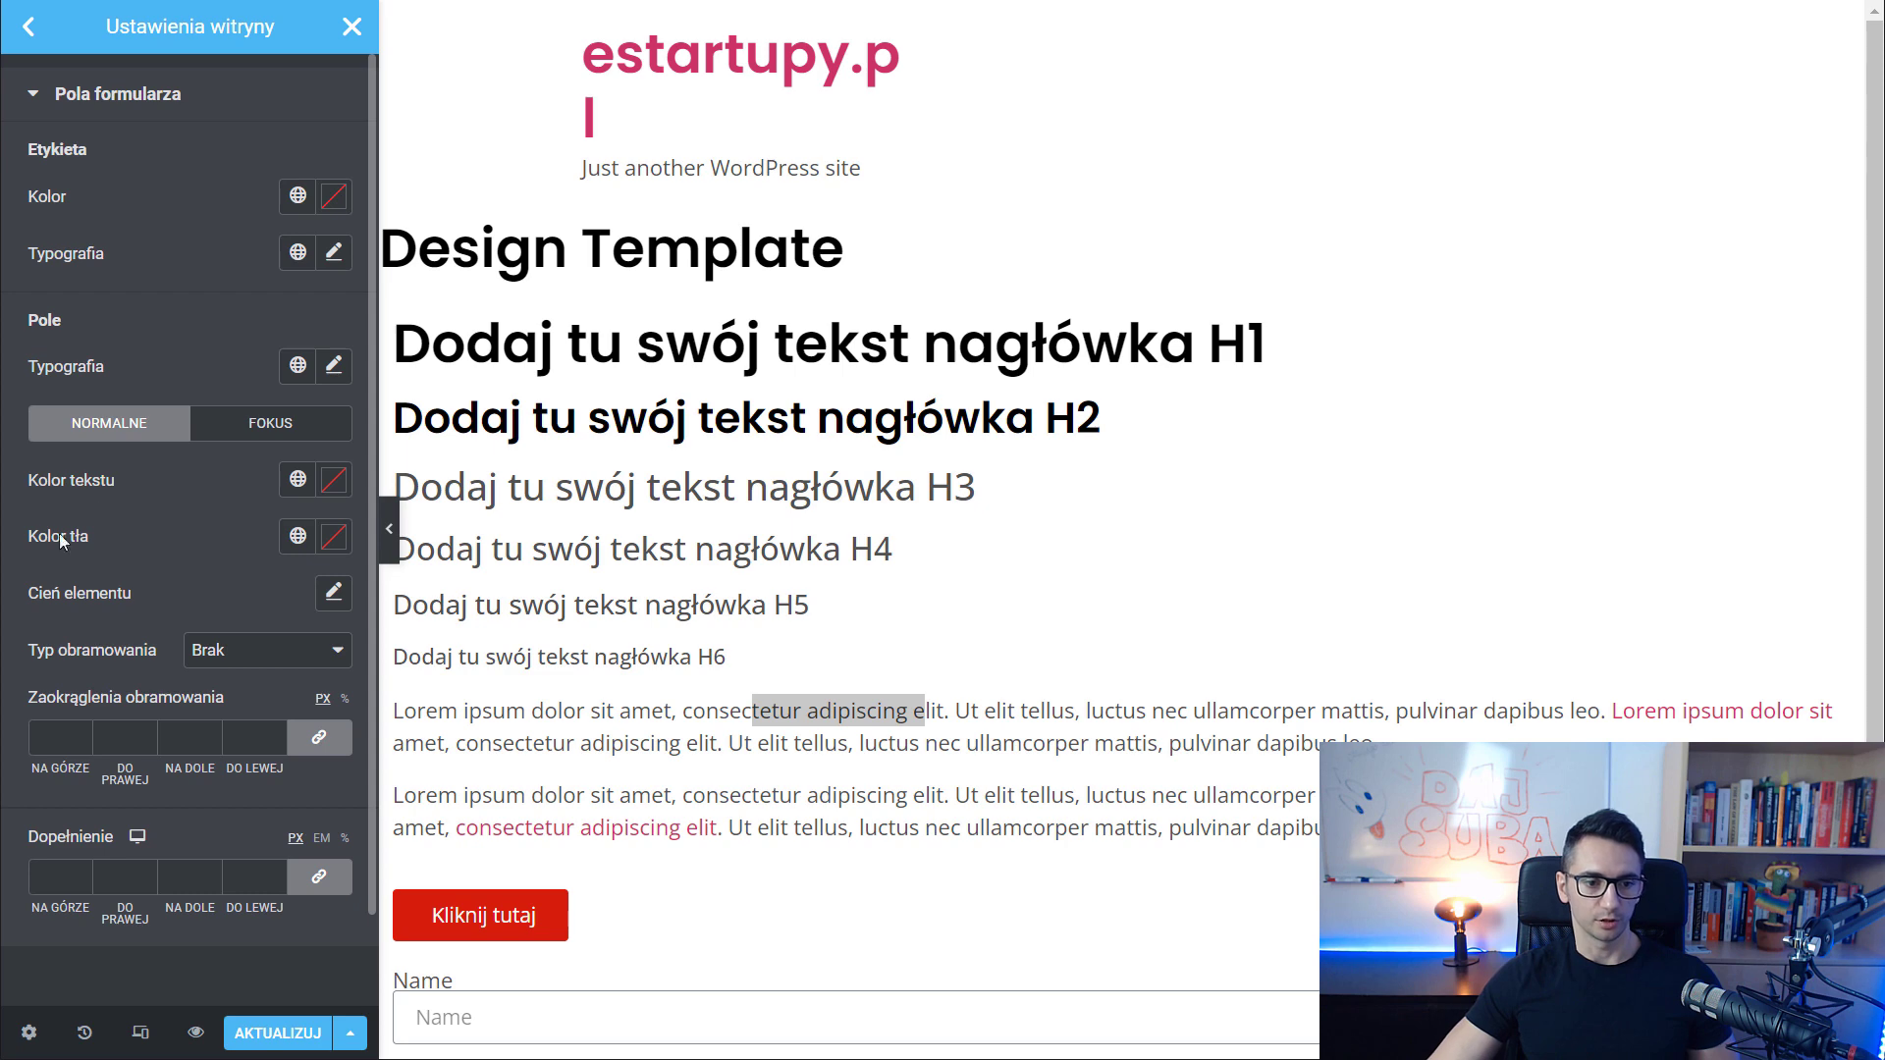
pyautogui.scroll(-4, 746, 391)
pyautogui.scroll(1, 756, 589)
pyautogui.scroll(-1, 762, 623)
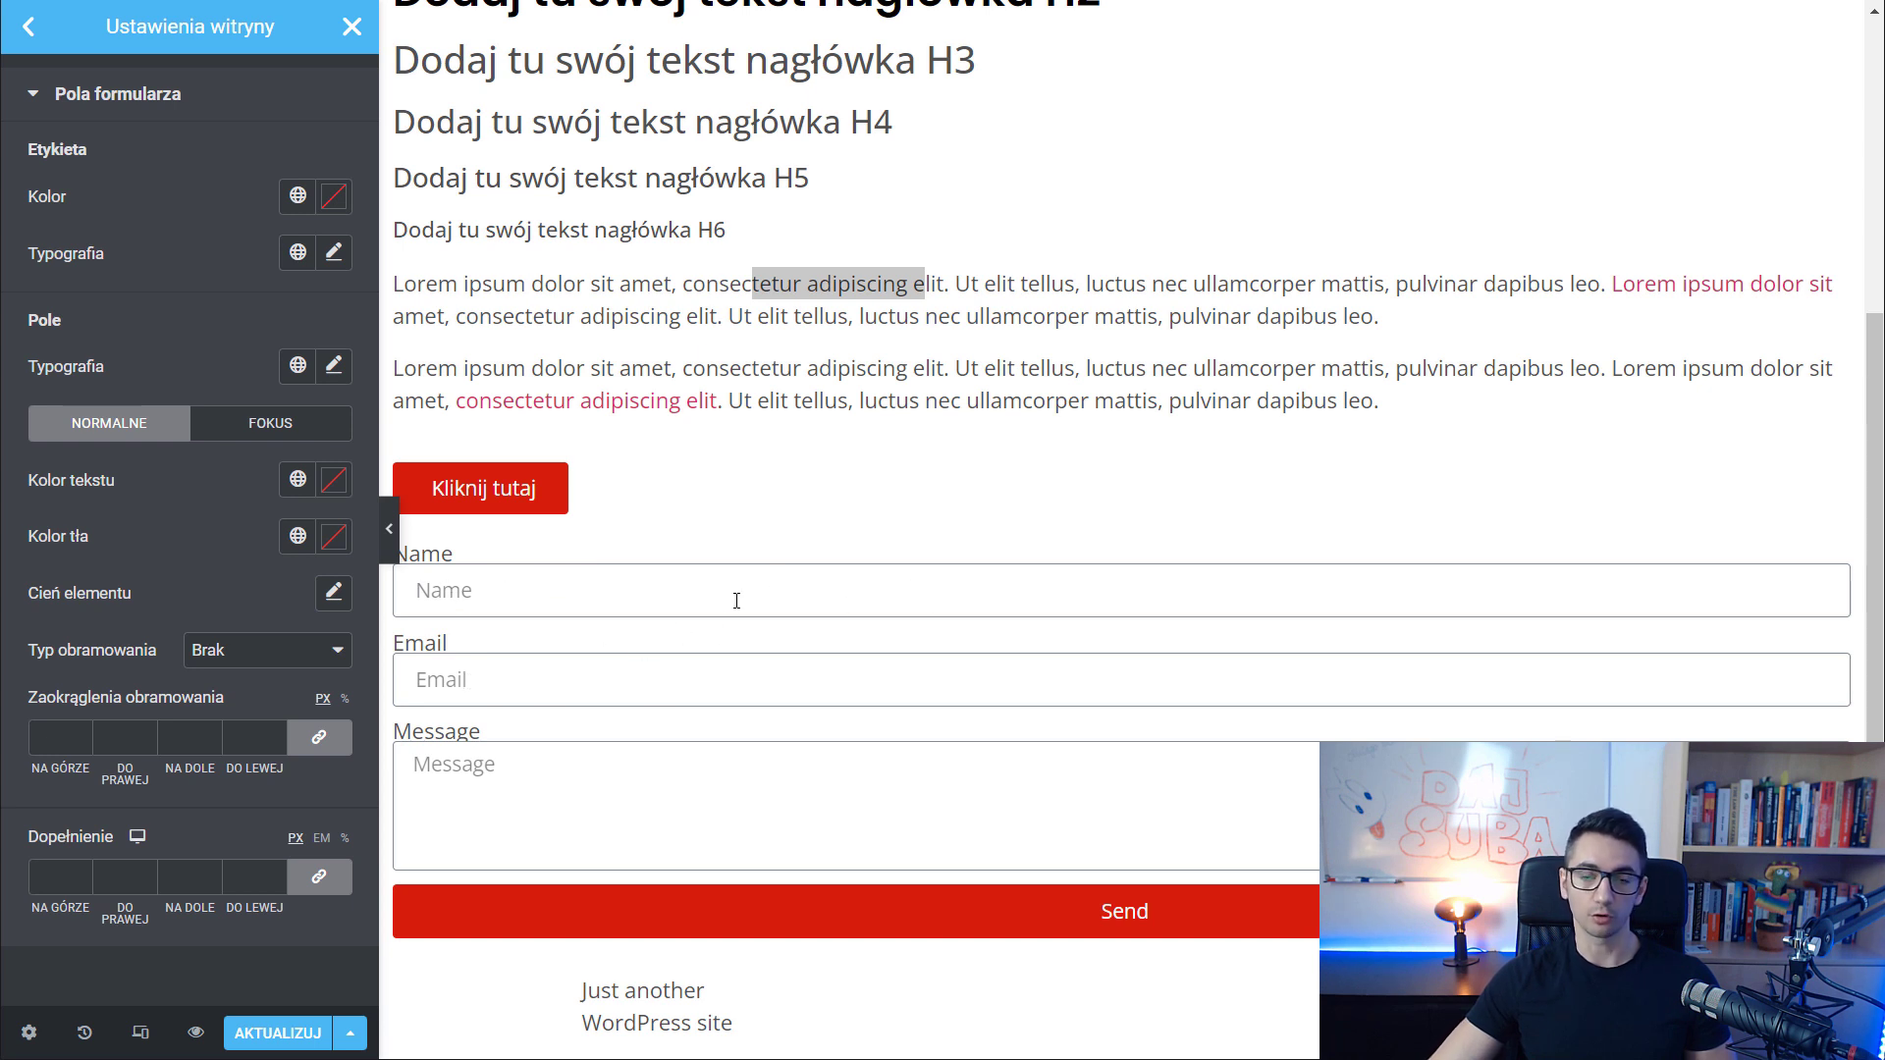
pyautogui.click(28, 26)
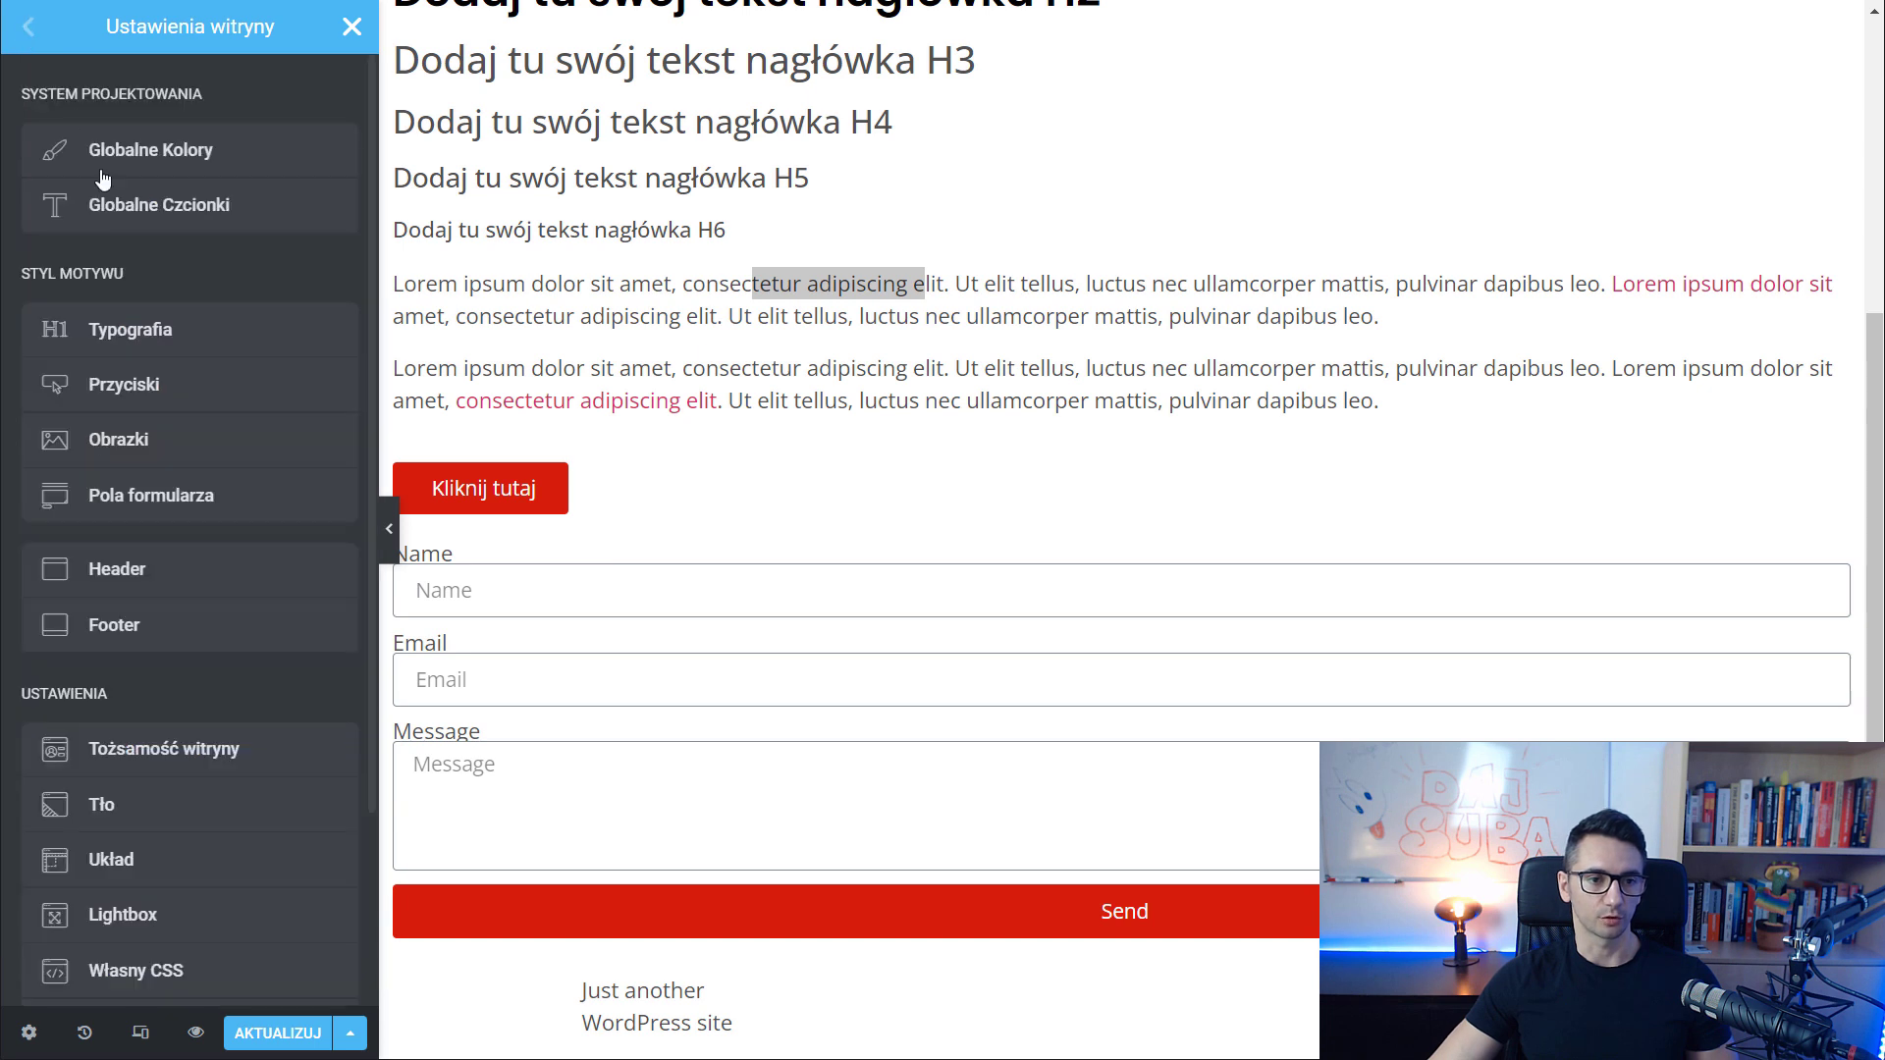
# In the header settings, hide and re-show the tagline, and review the Site Logo and Tagline styling options
pyautogui.click(163, 579)
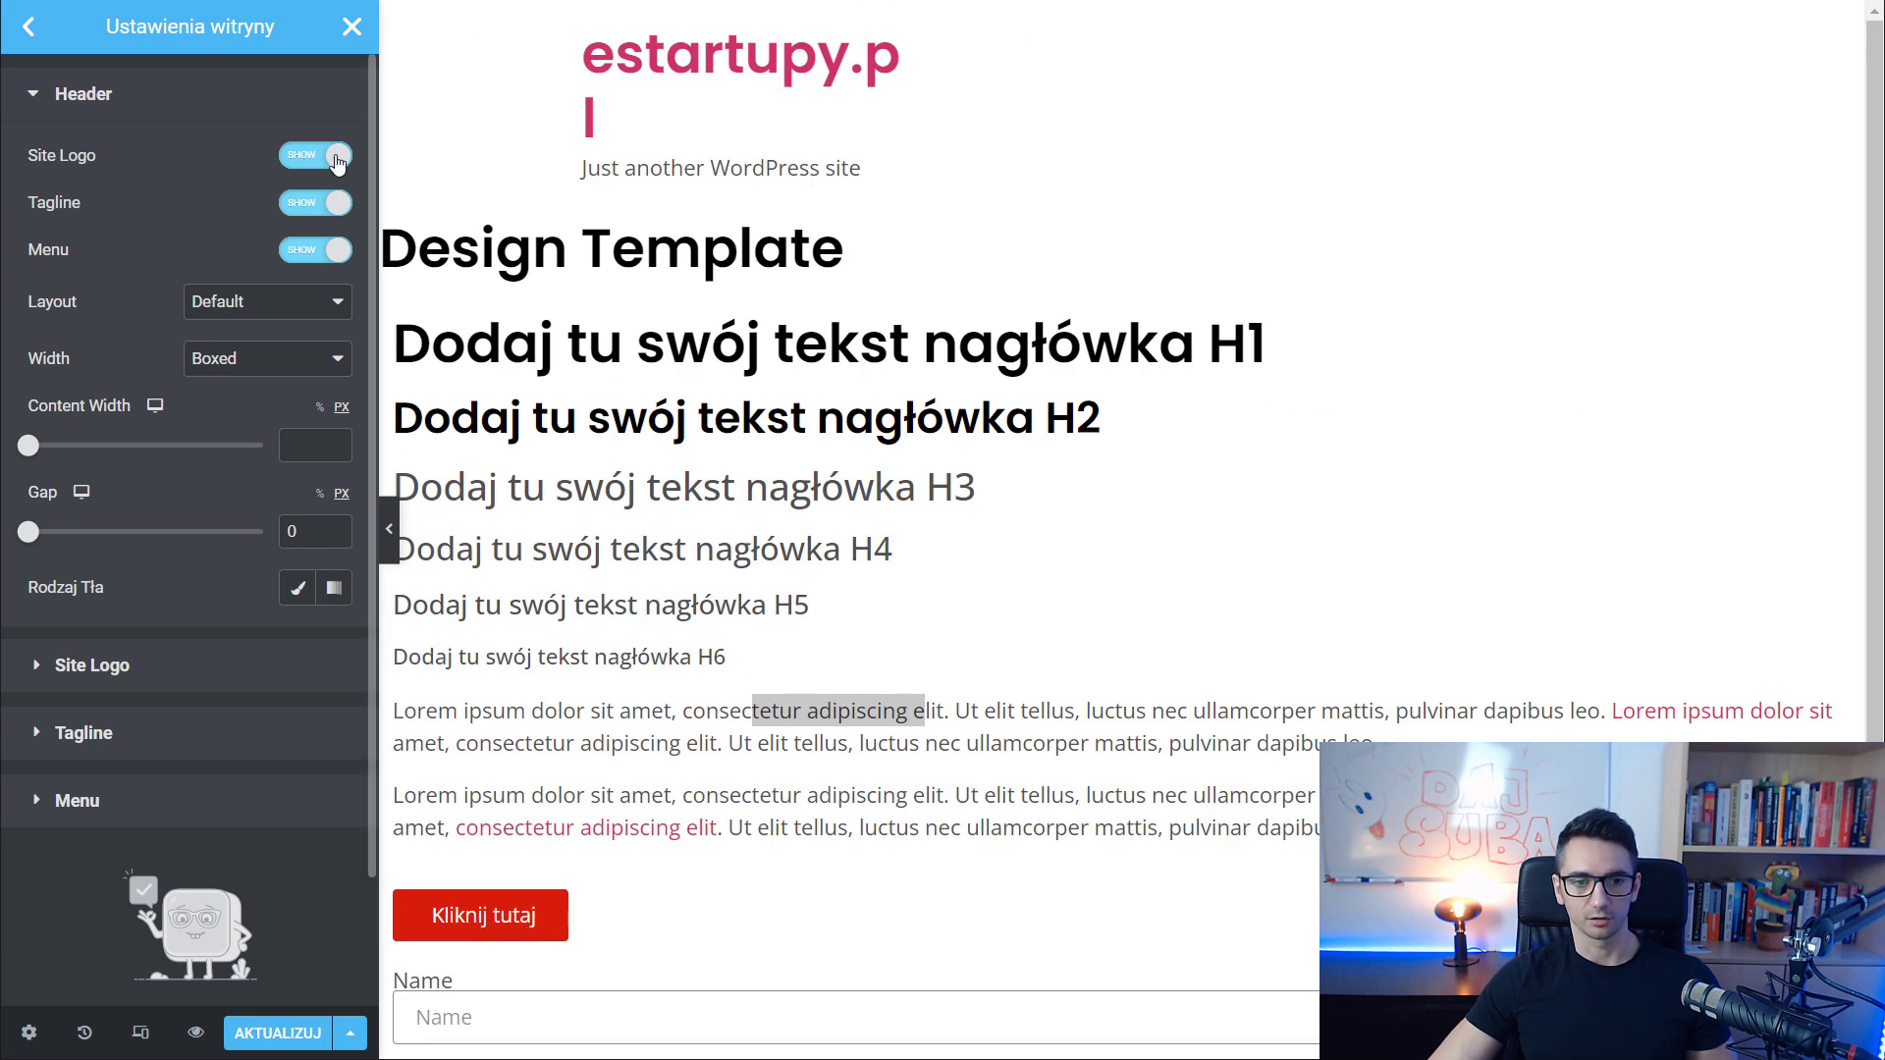
pyautogui.click(315, 203)
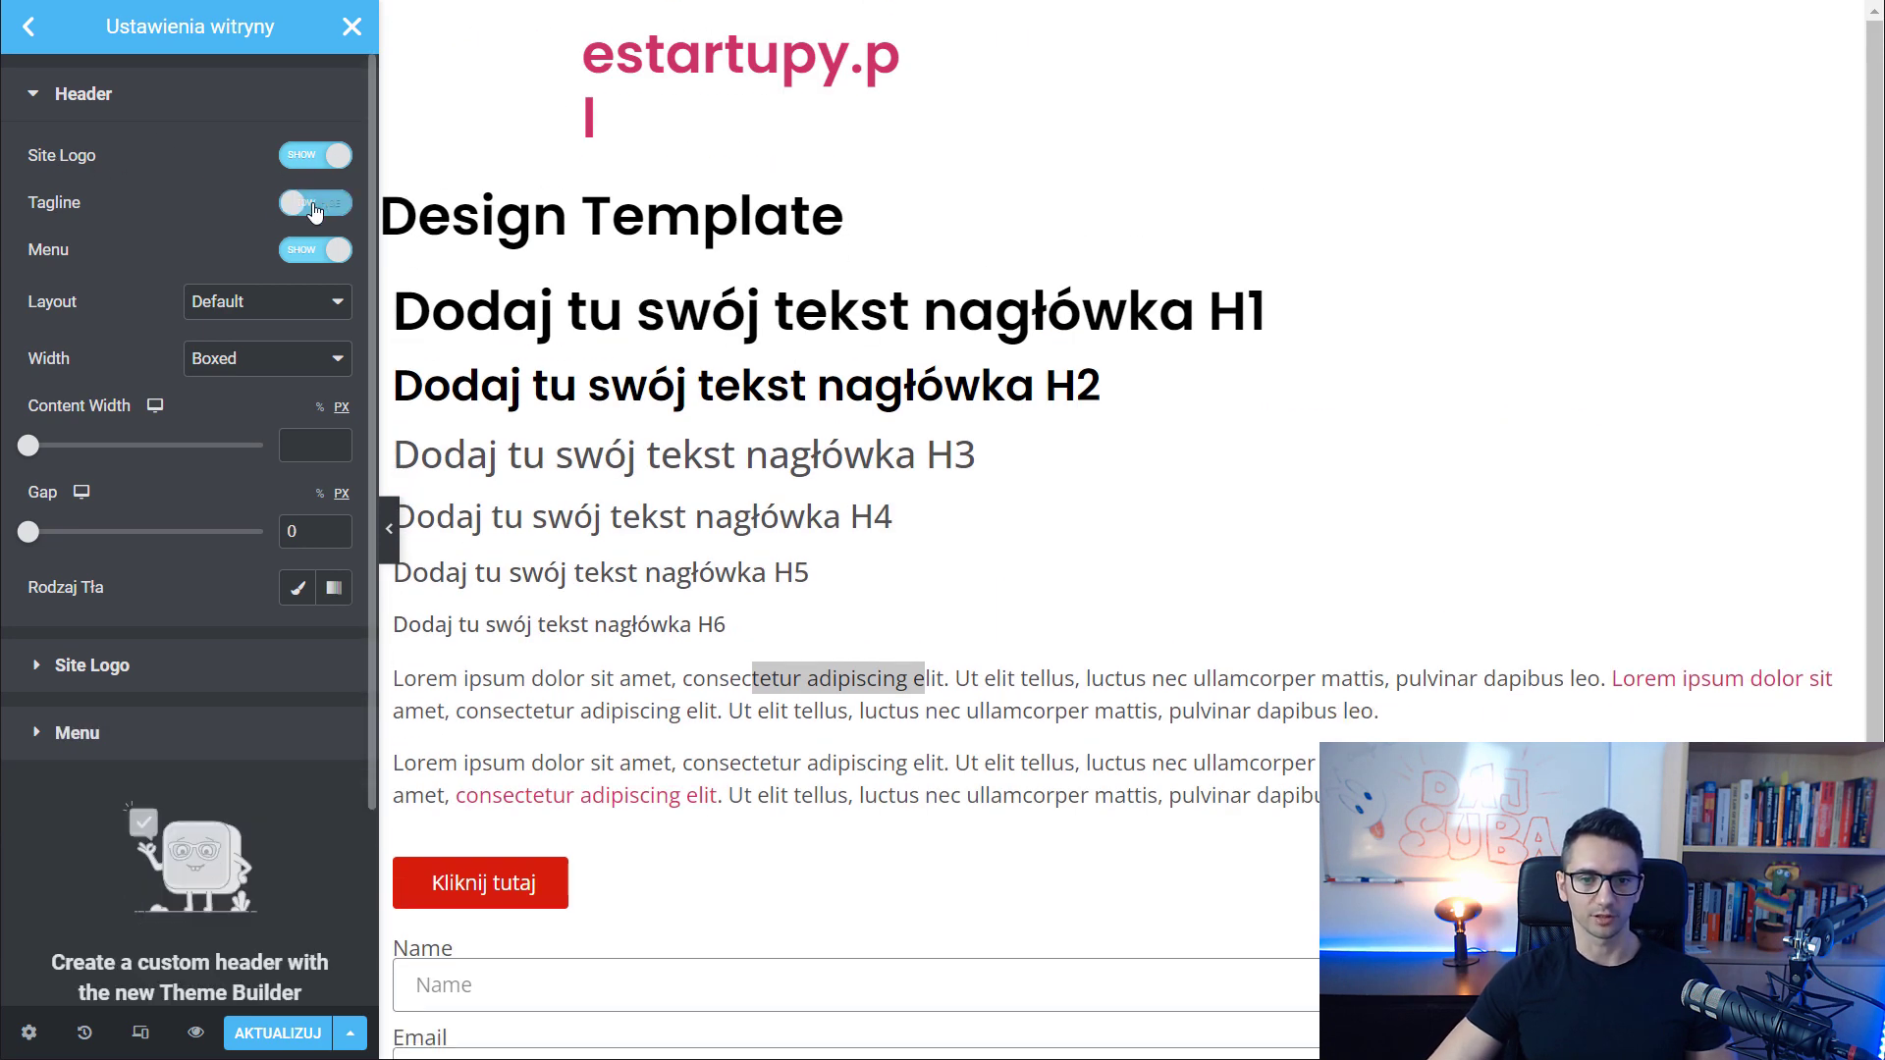
pyautogui.click(318, 208)
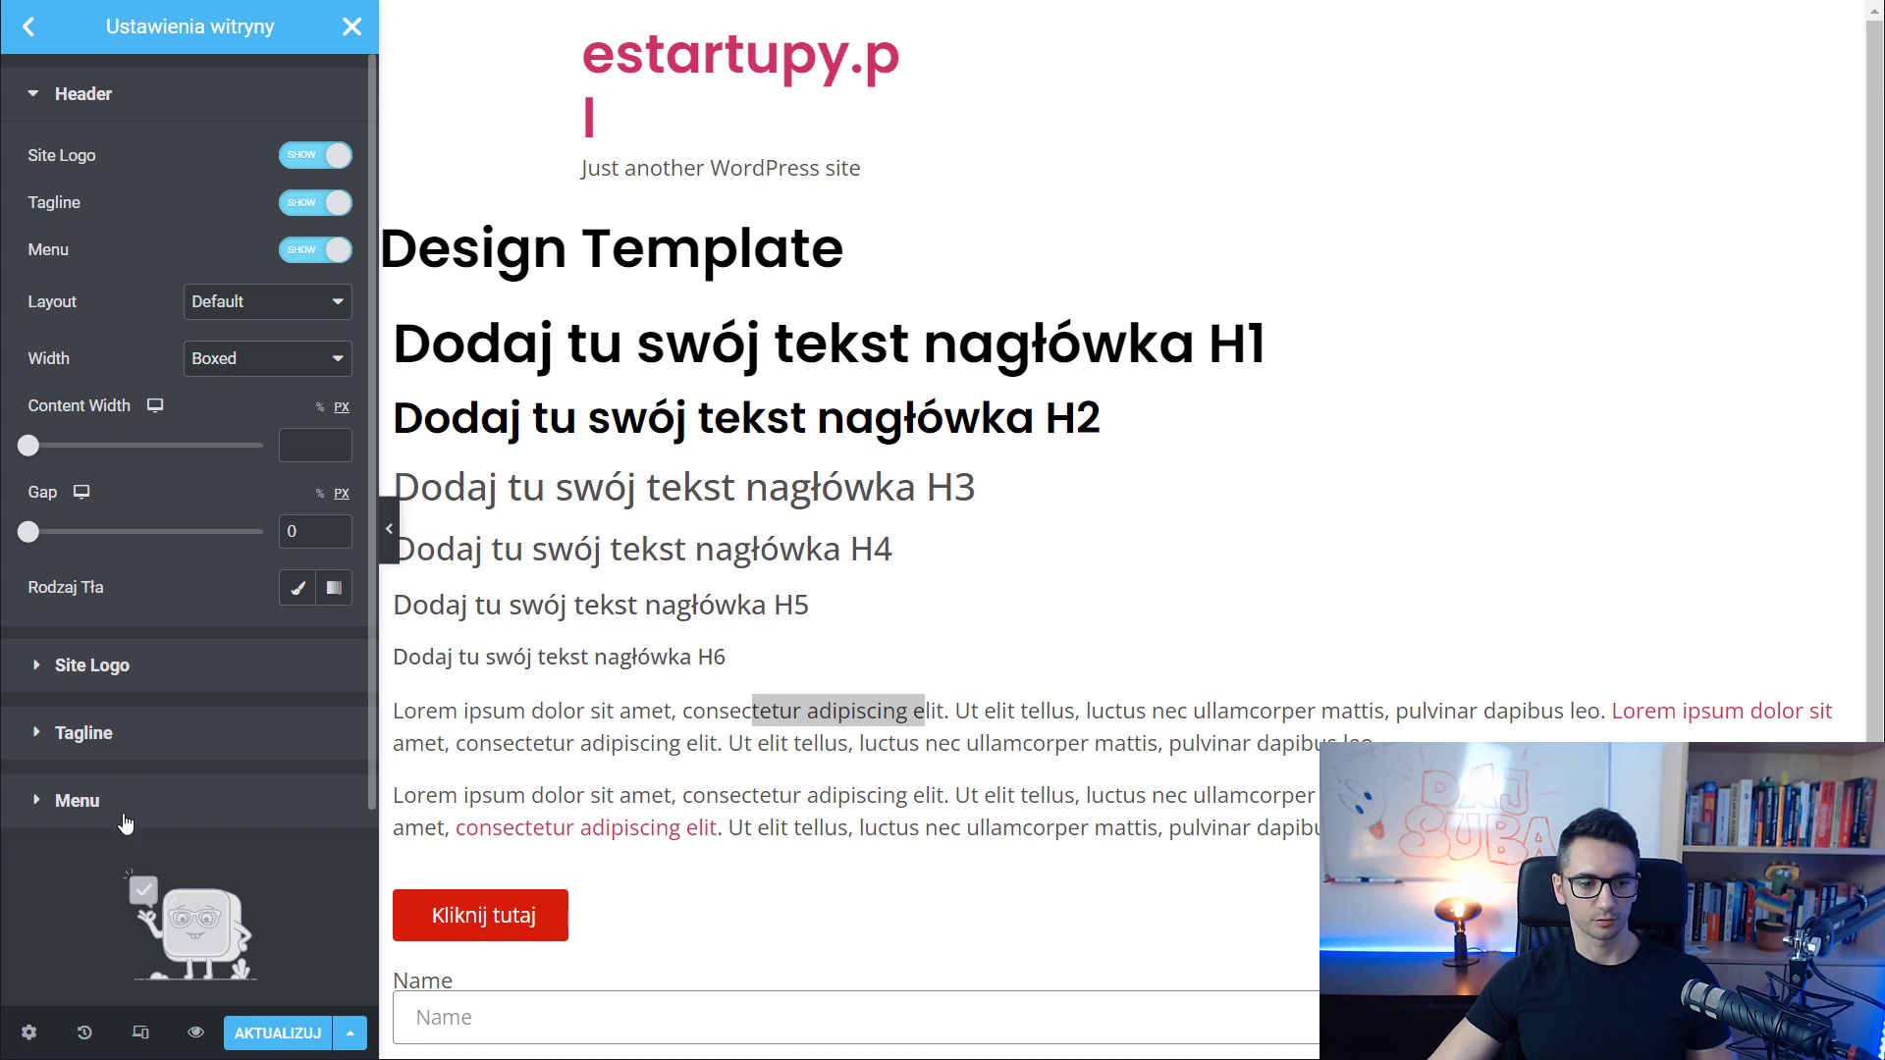
pyautogui.click(157, 675)
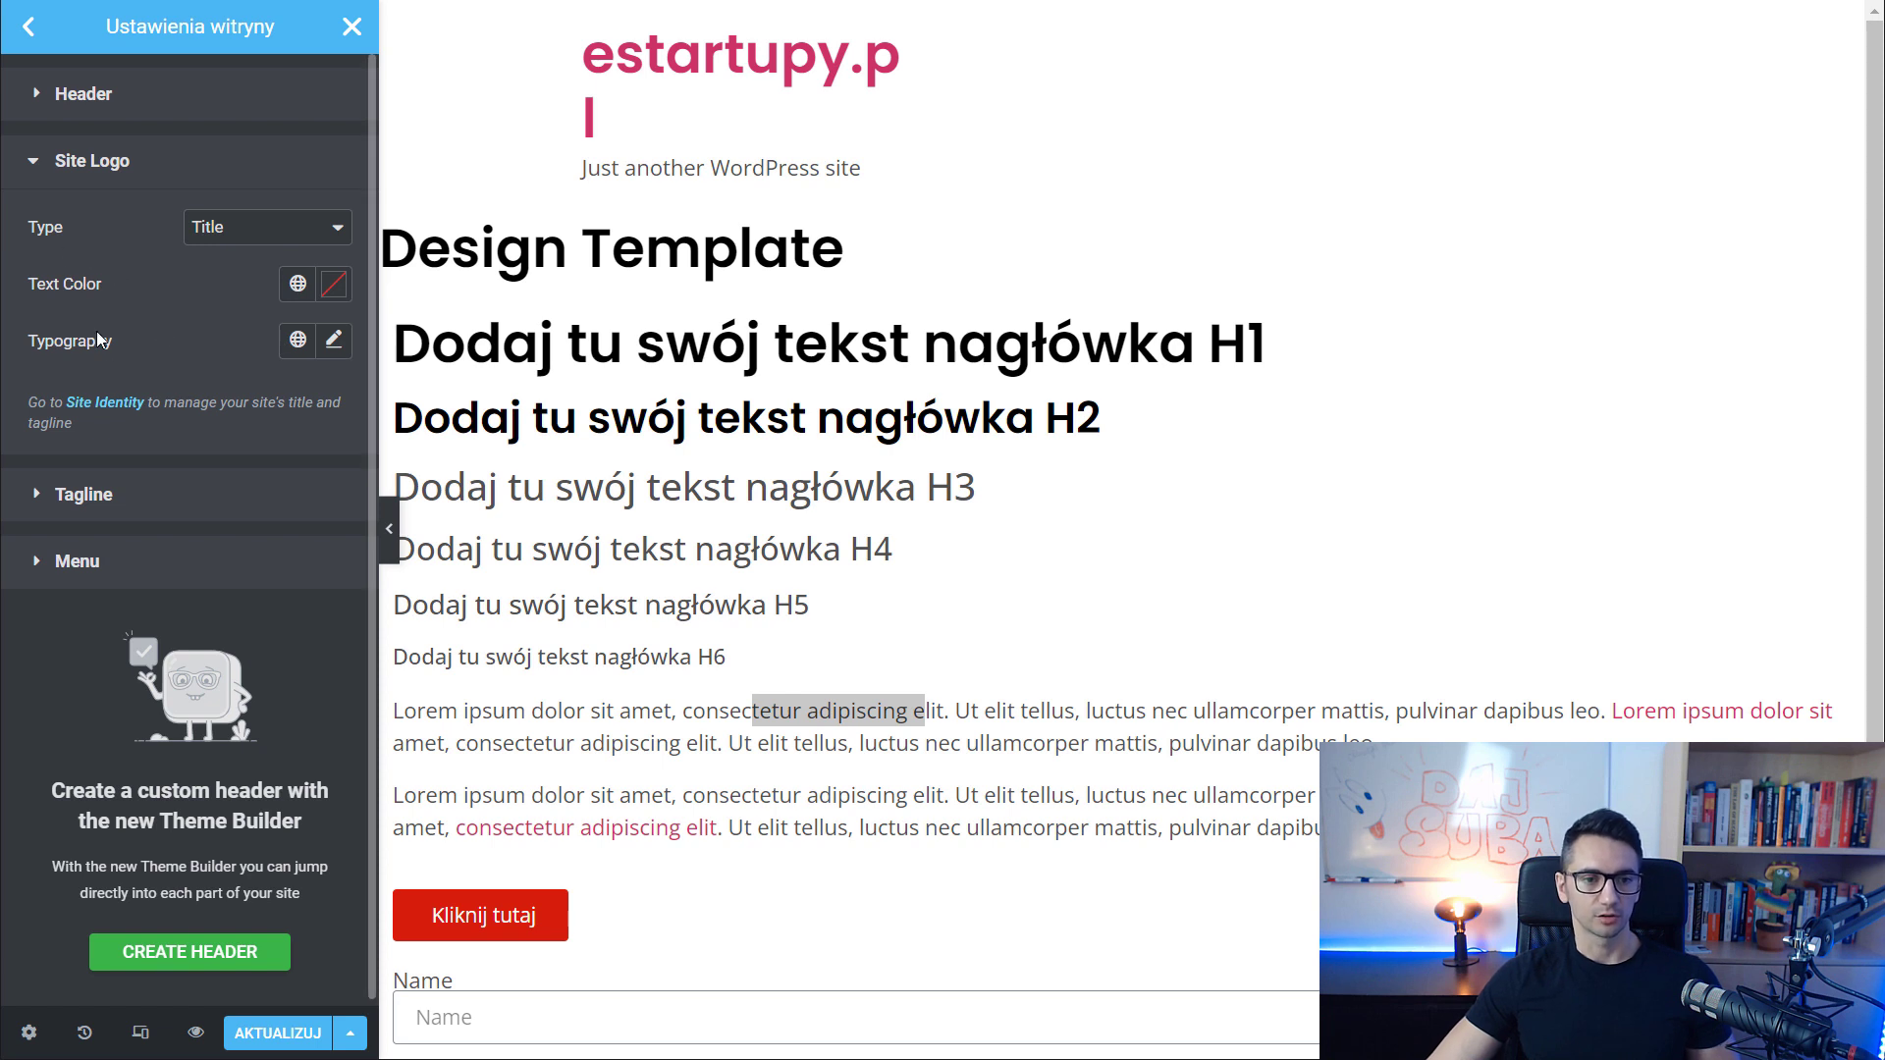
pyautogui.click(137, 501)
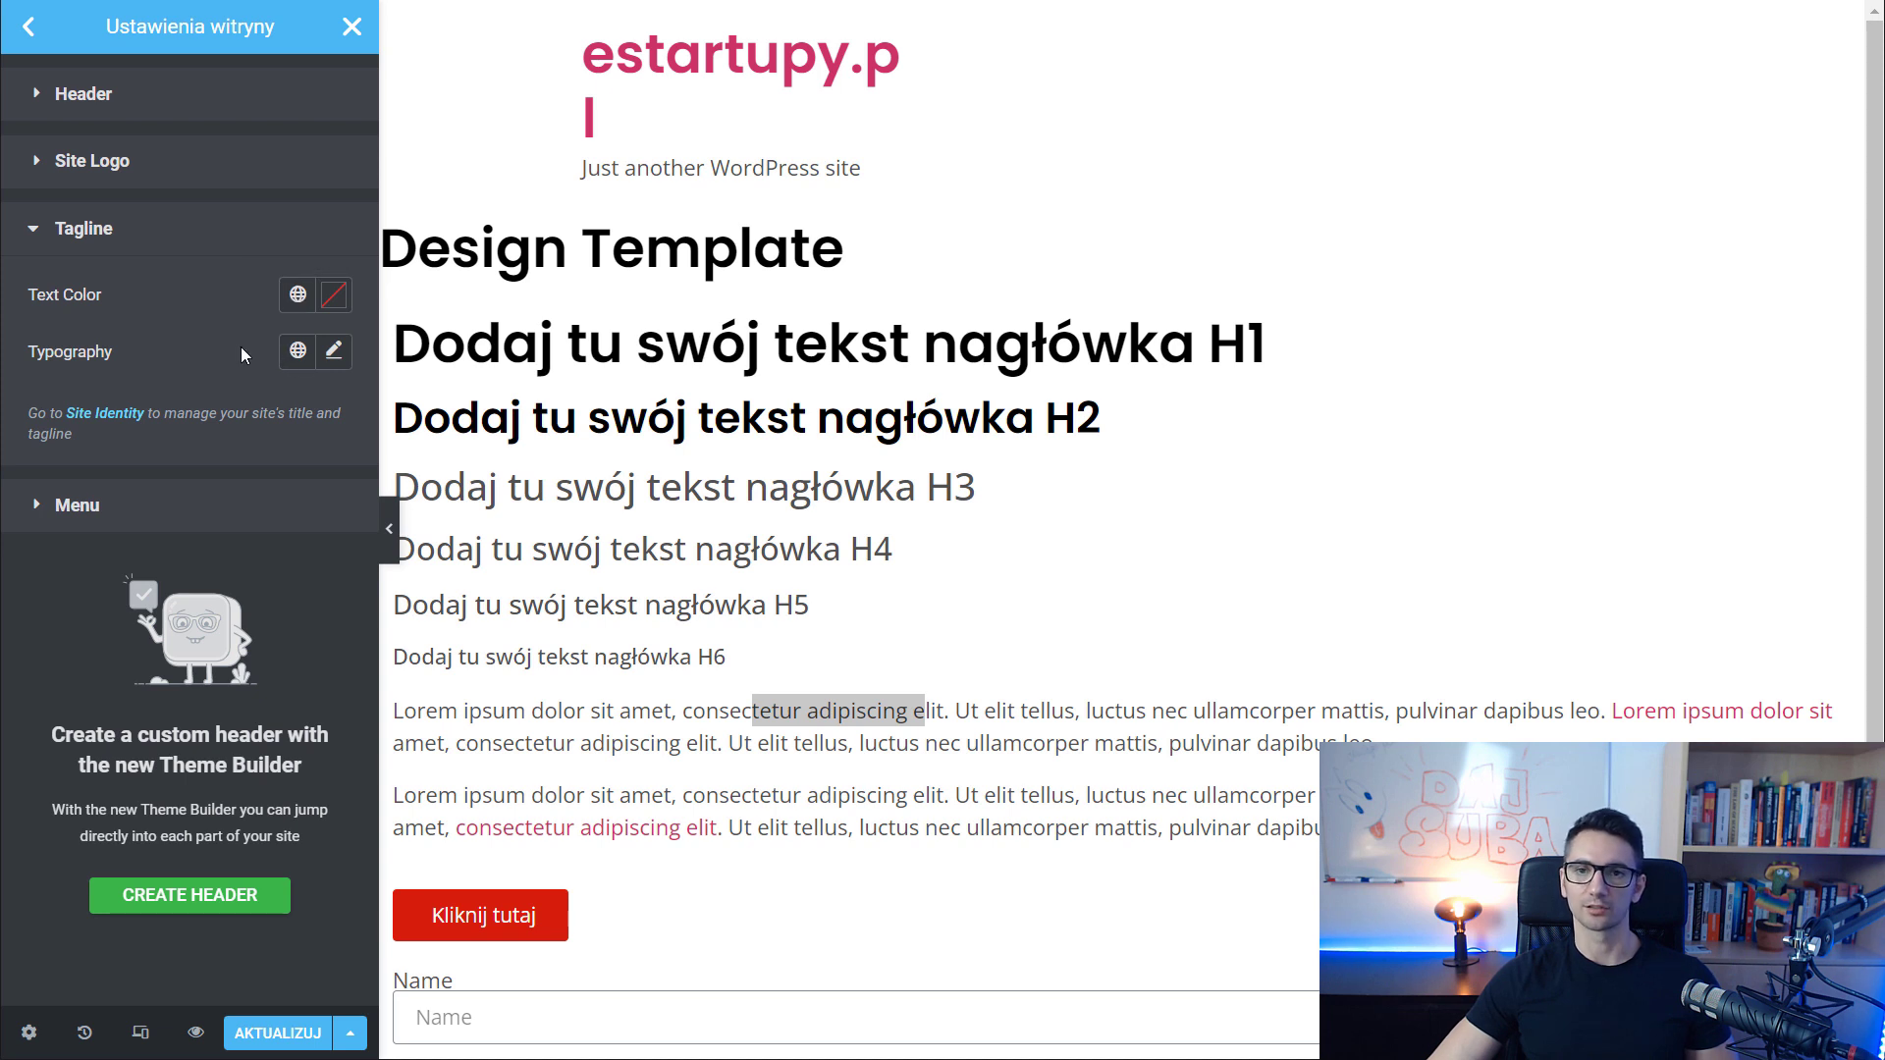
pyautogui.click(29, 26)
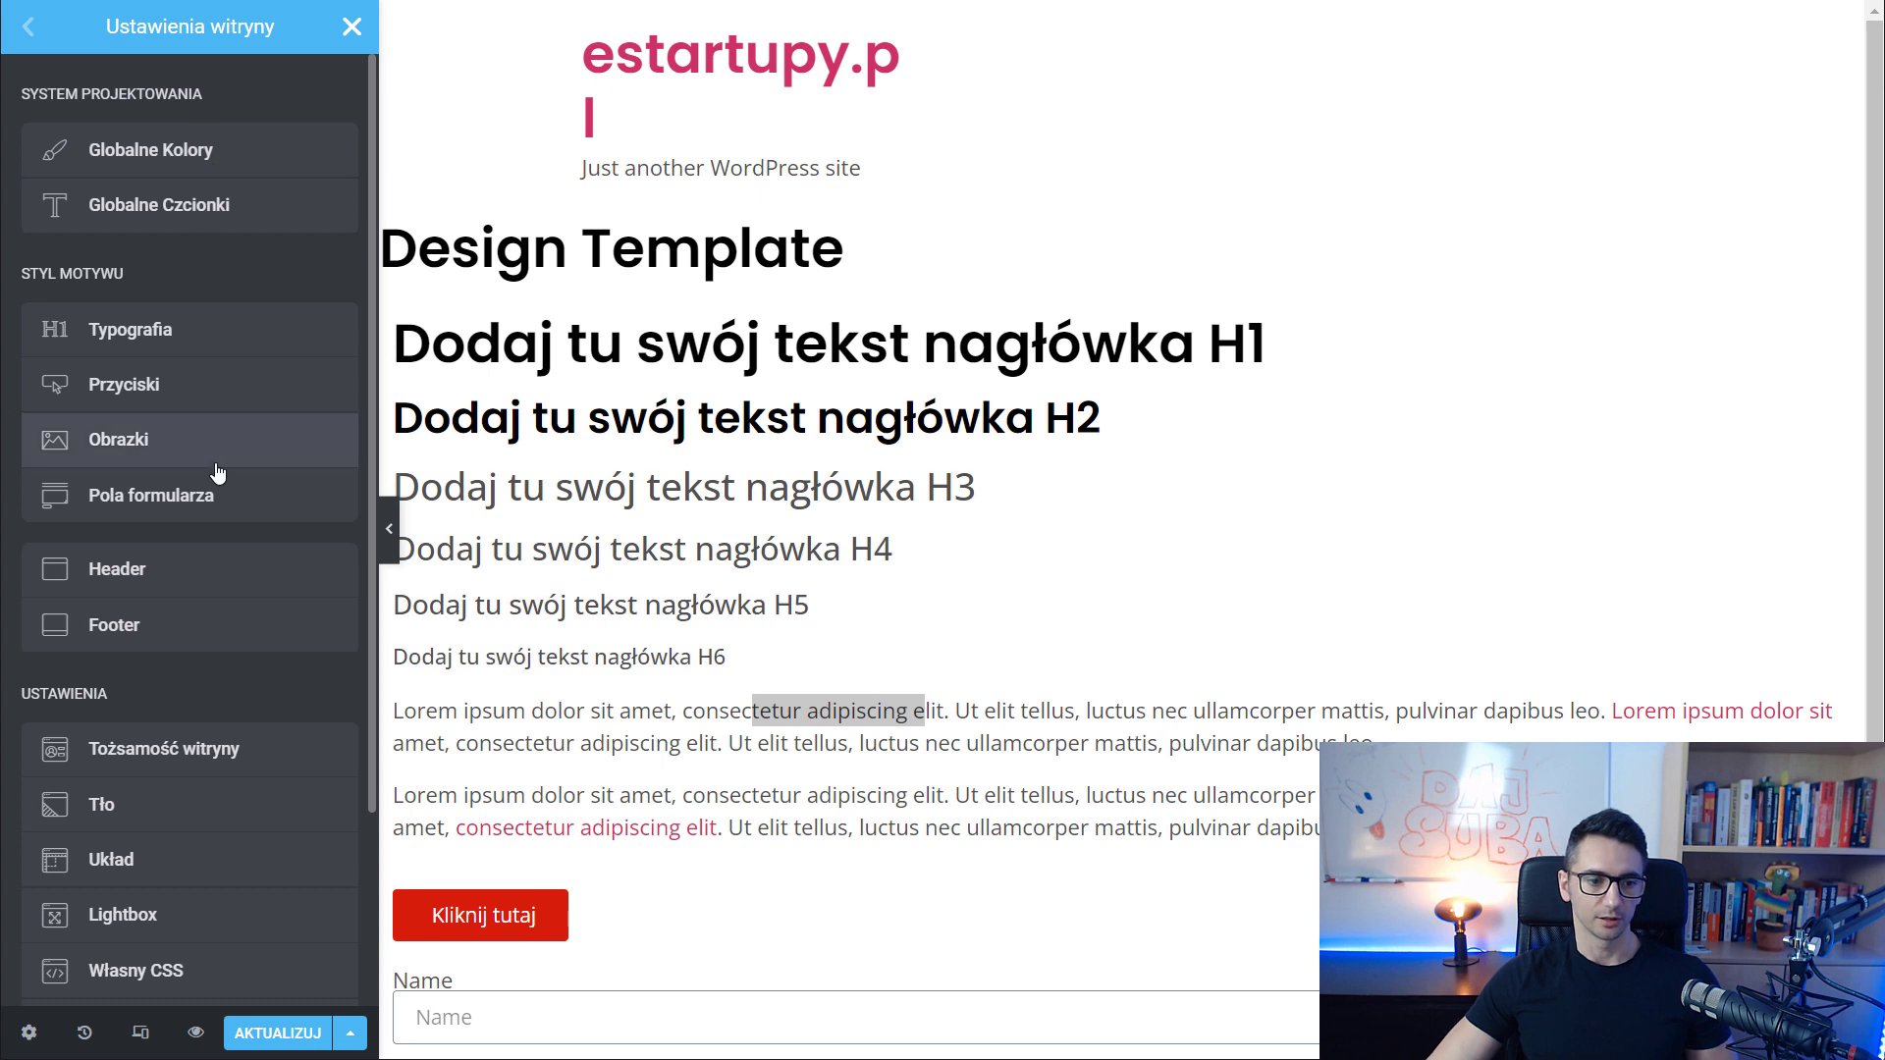
# Add two new entries to the global colors and return to the site settings overview
pyautogui.click(150, 157)
pyautogui.click(174, 409)
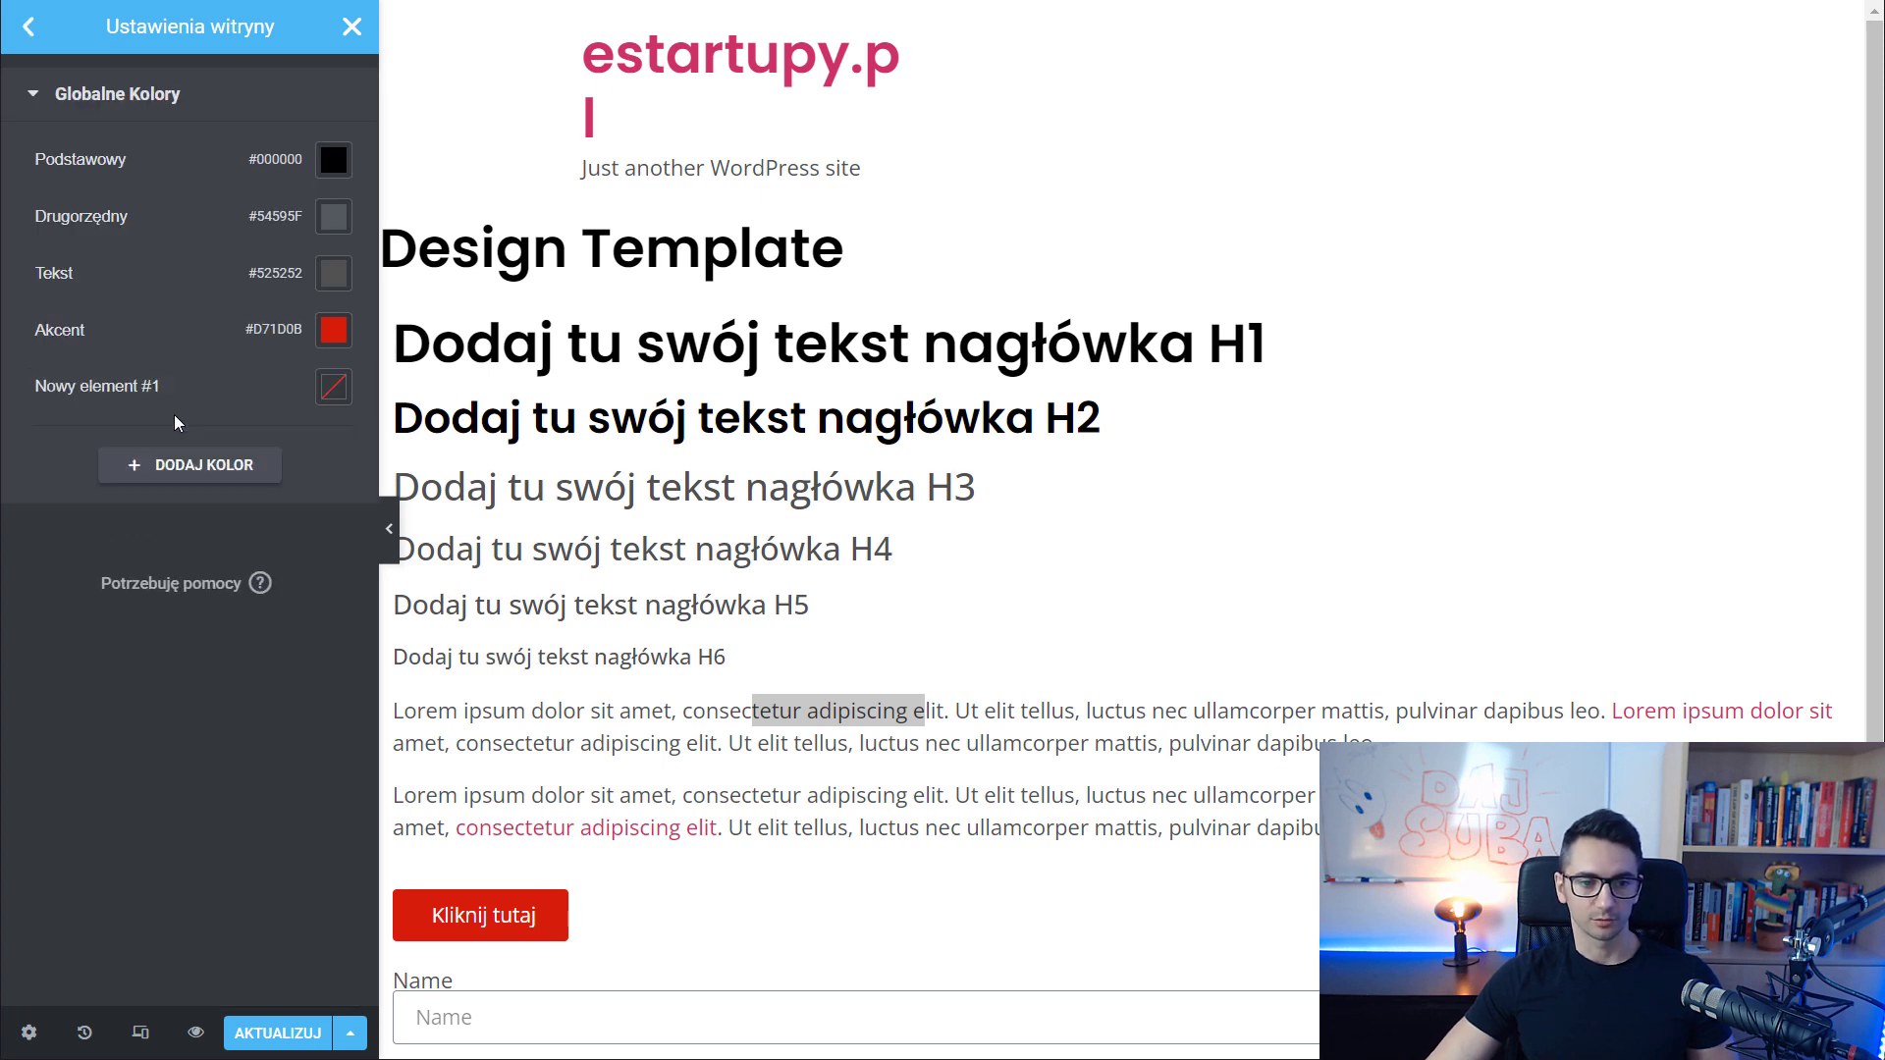
pyautogui.click(174, 465)
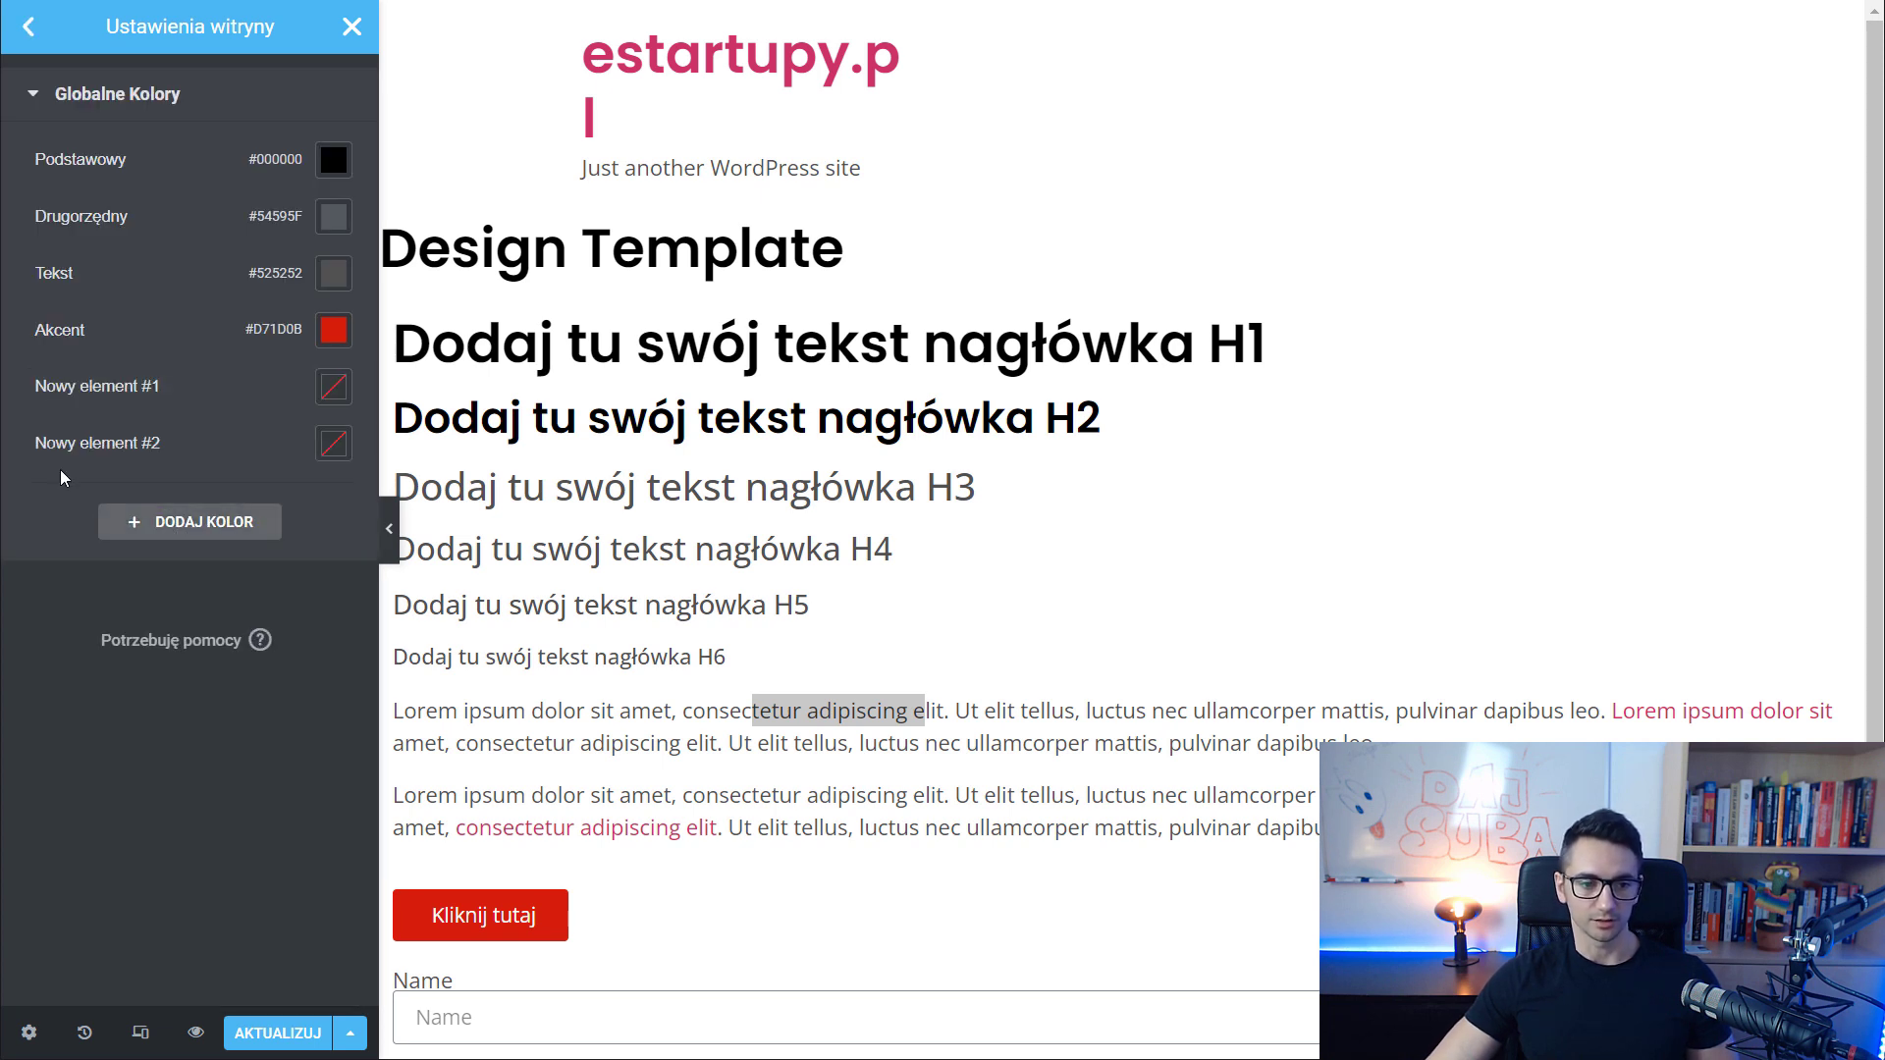
pyautogui.click(29, 26)
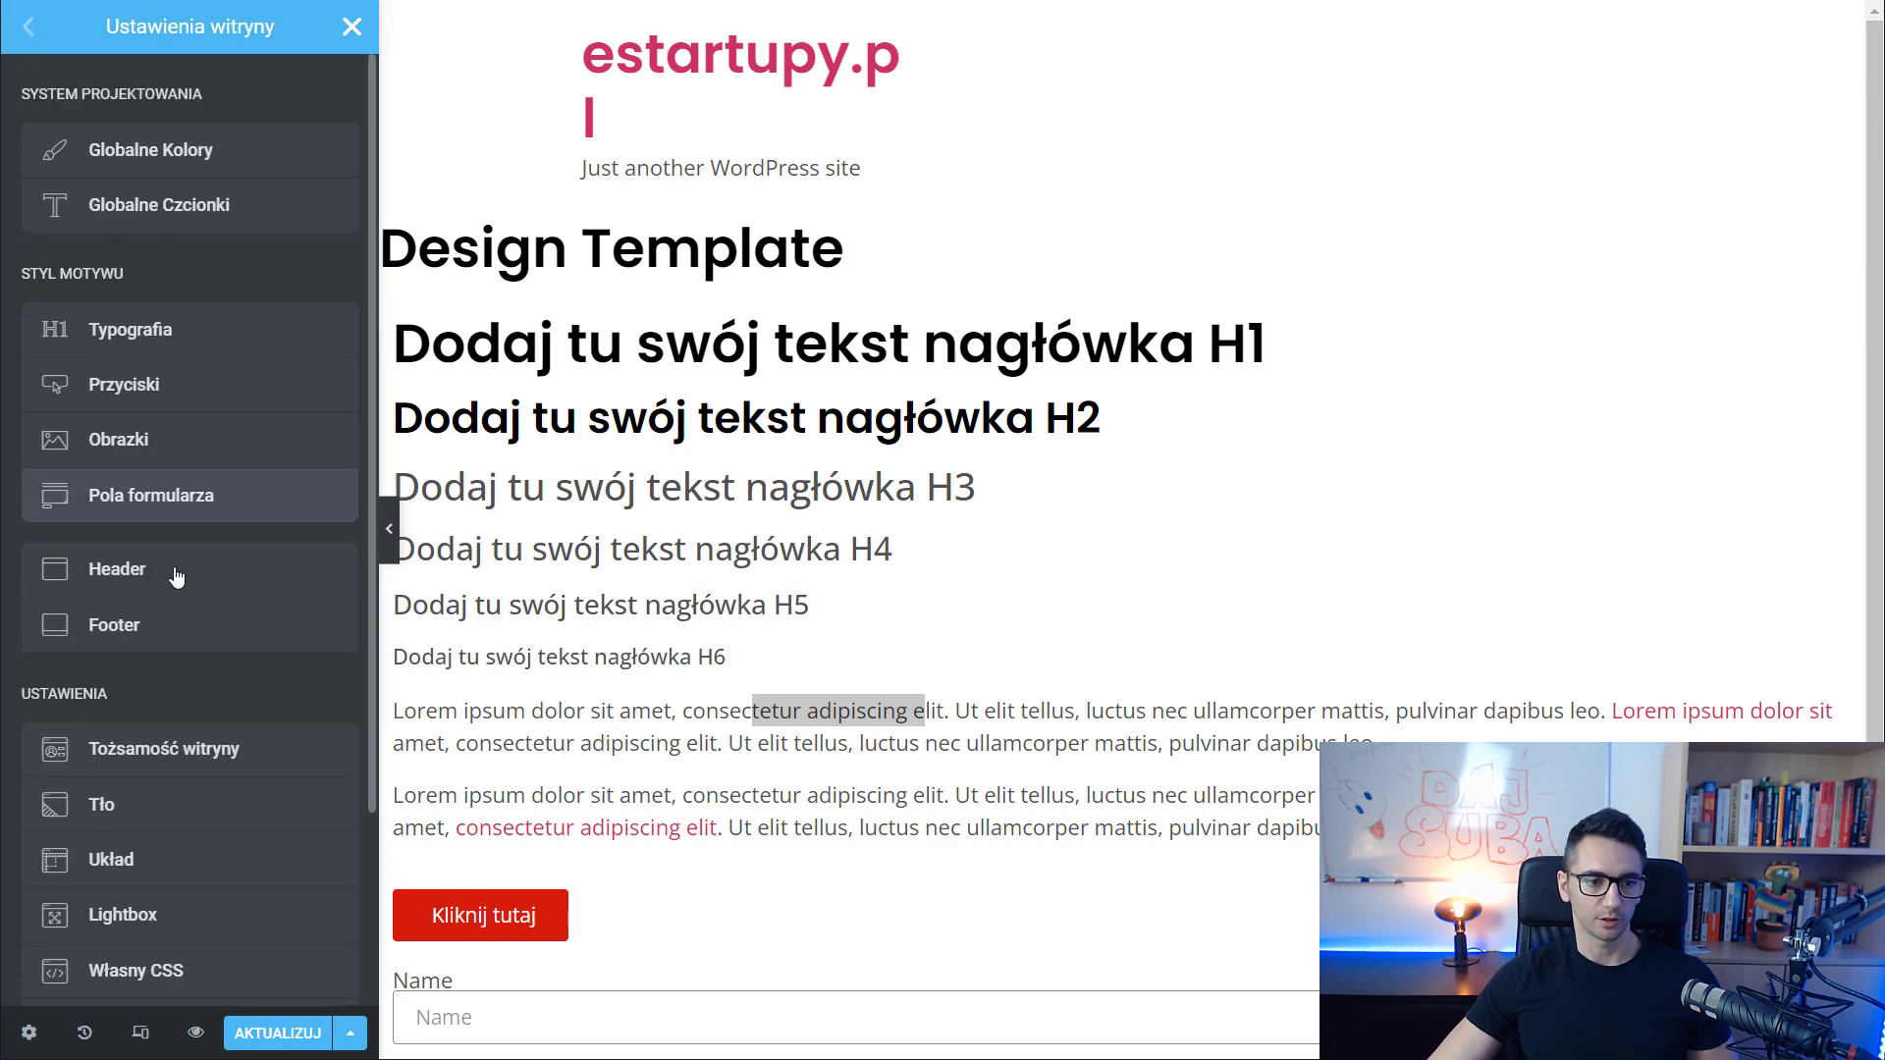
# Open the site identity settings and review the site name, description, logo and favicon options
pyautogui.scroll(-3, 157, 550)
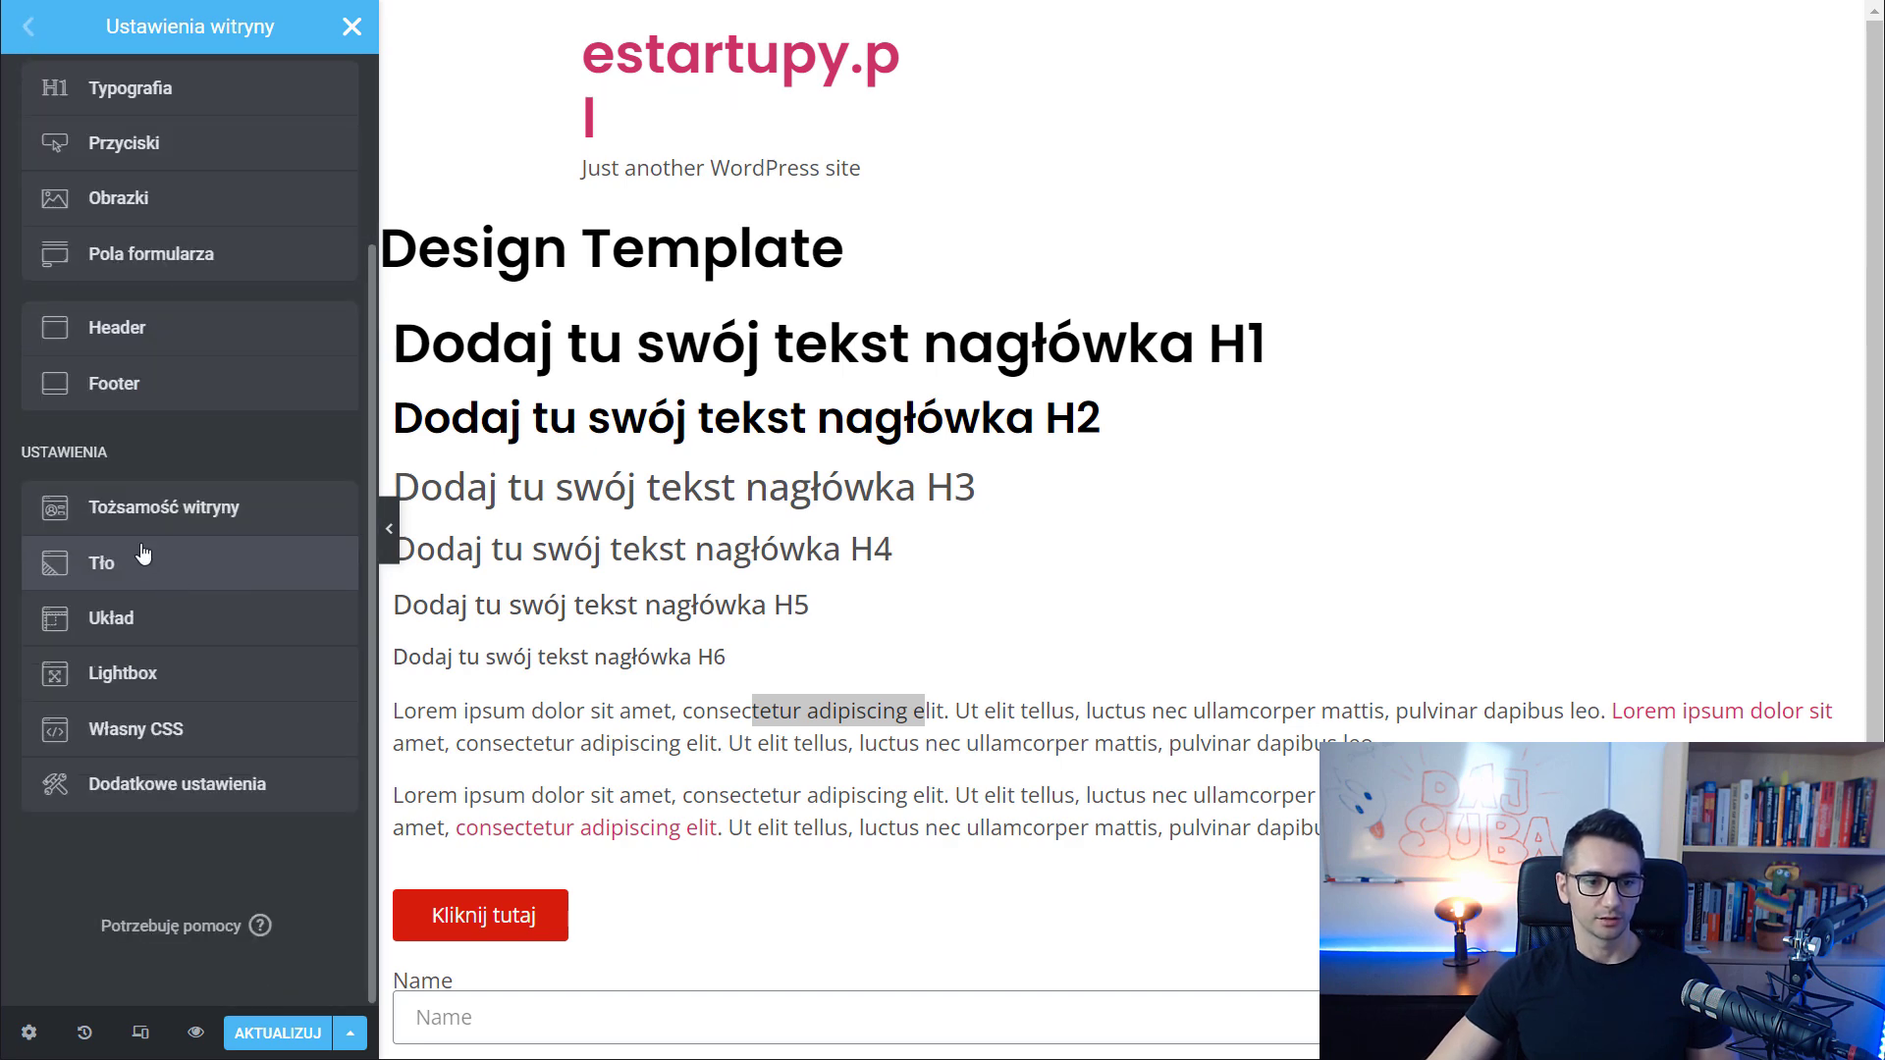
pyautogui.click(181, 512)
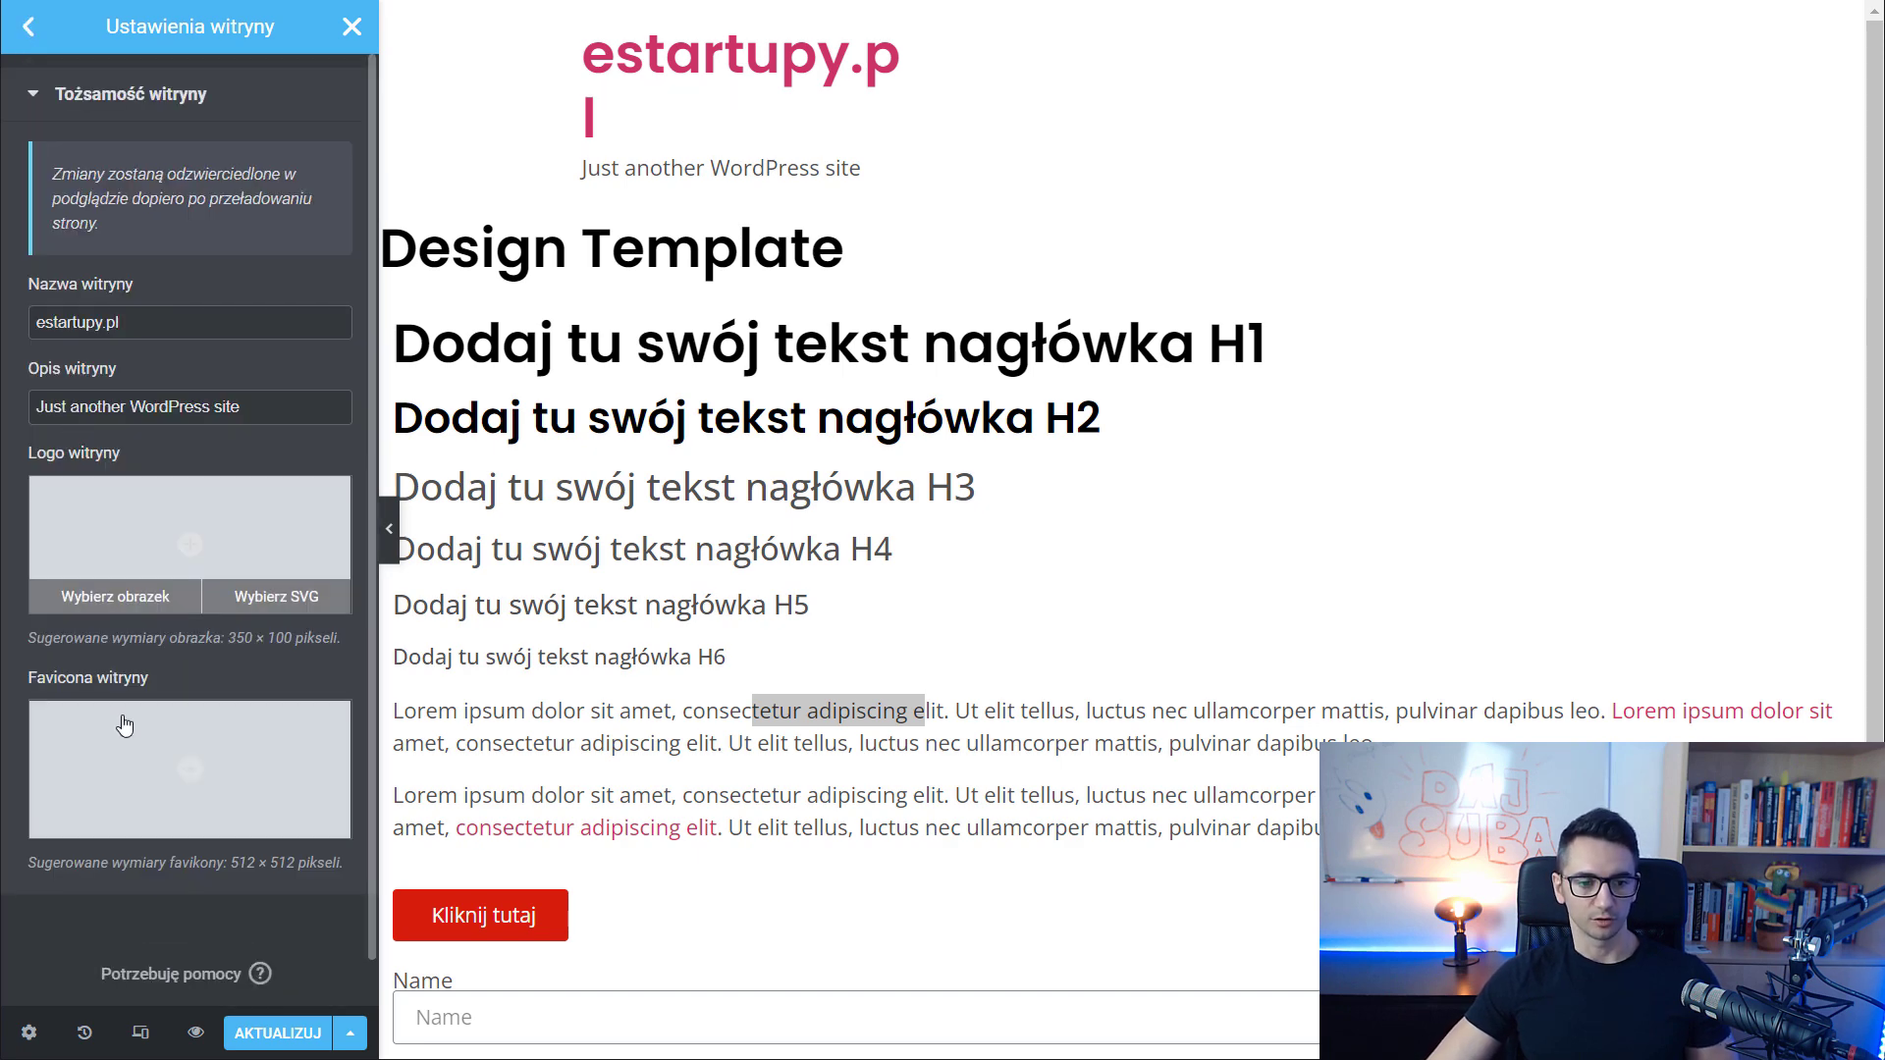
pyautogui.moveTo(157, 761)
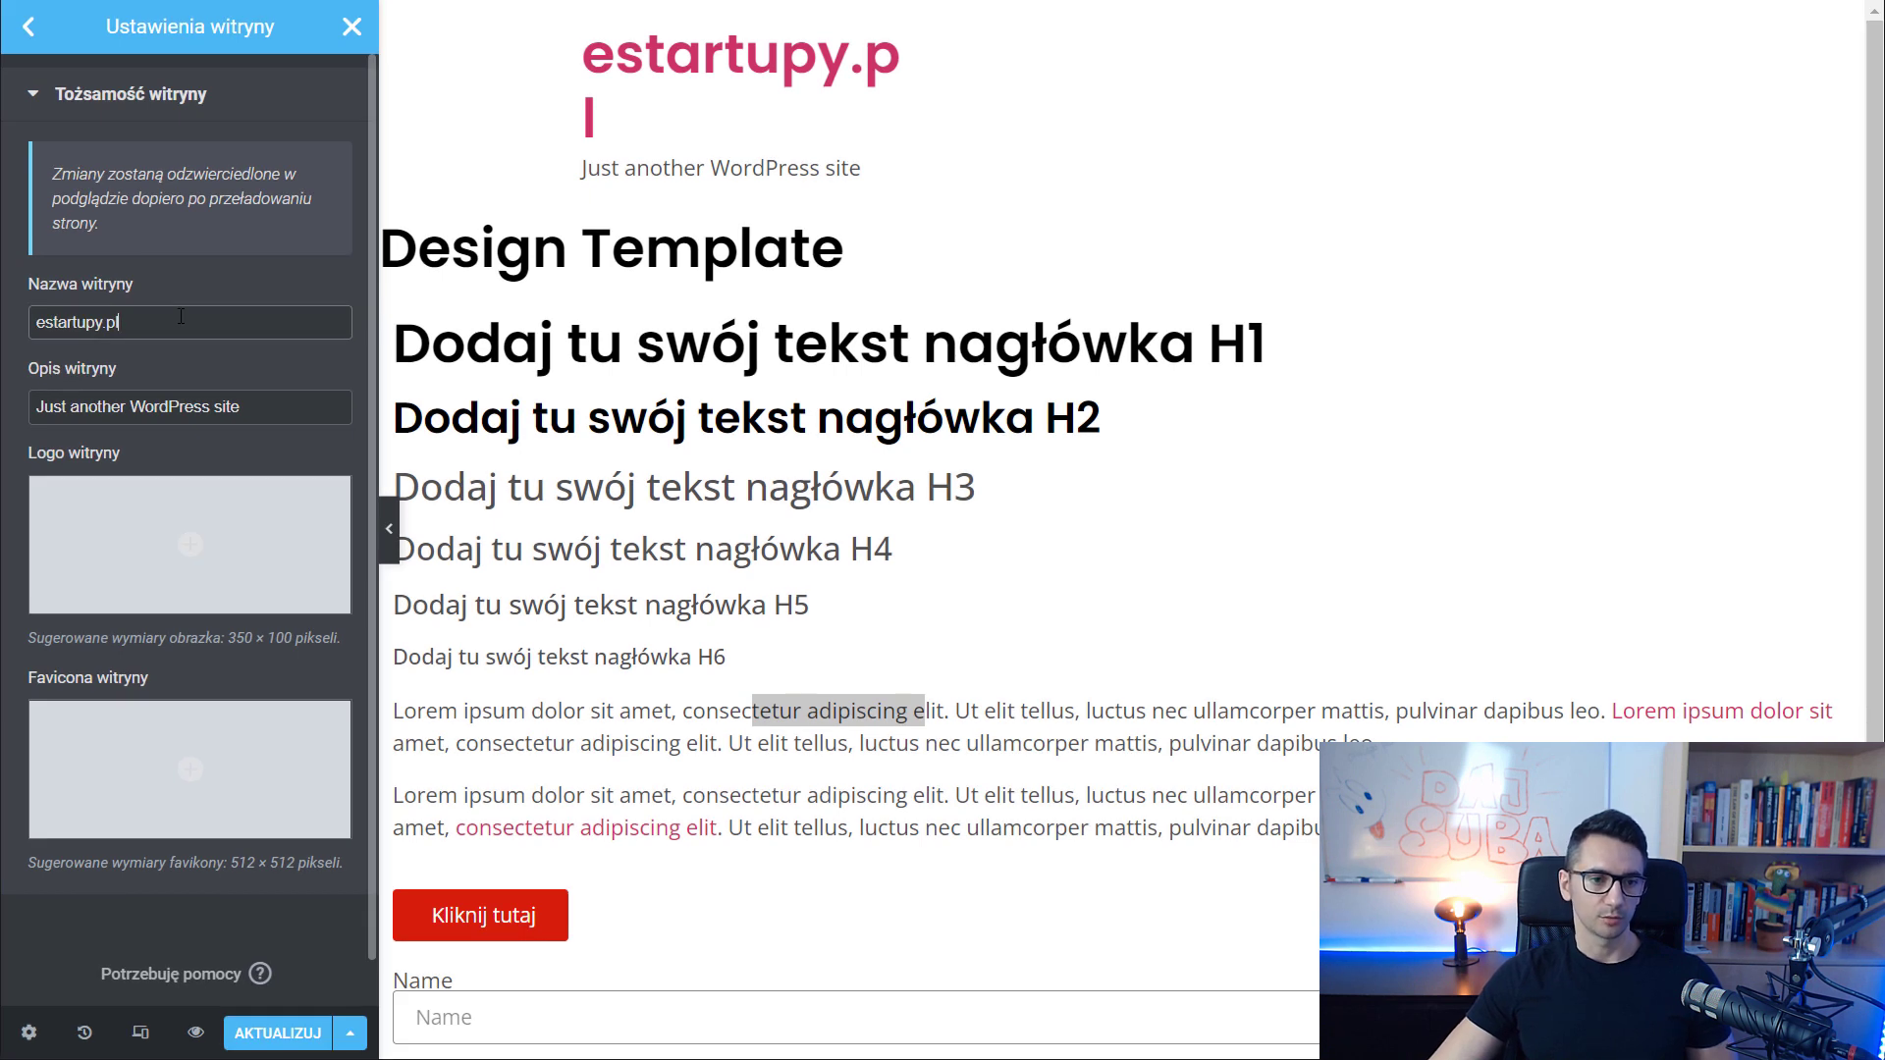
# Leave the site identity settings and choose the classic background type in the site background settings, checking its global color choices
pyautogui.click(310, 404)
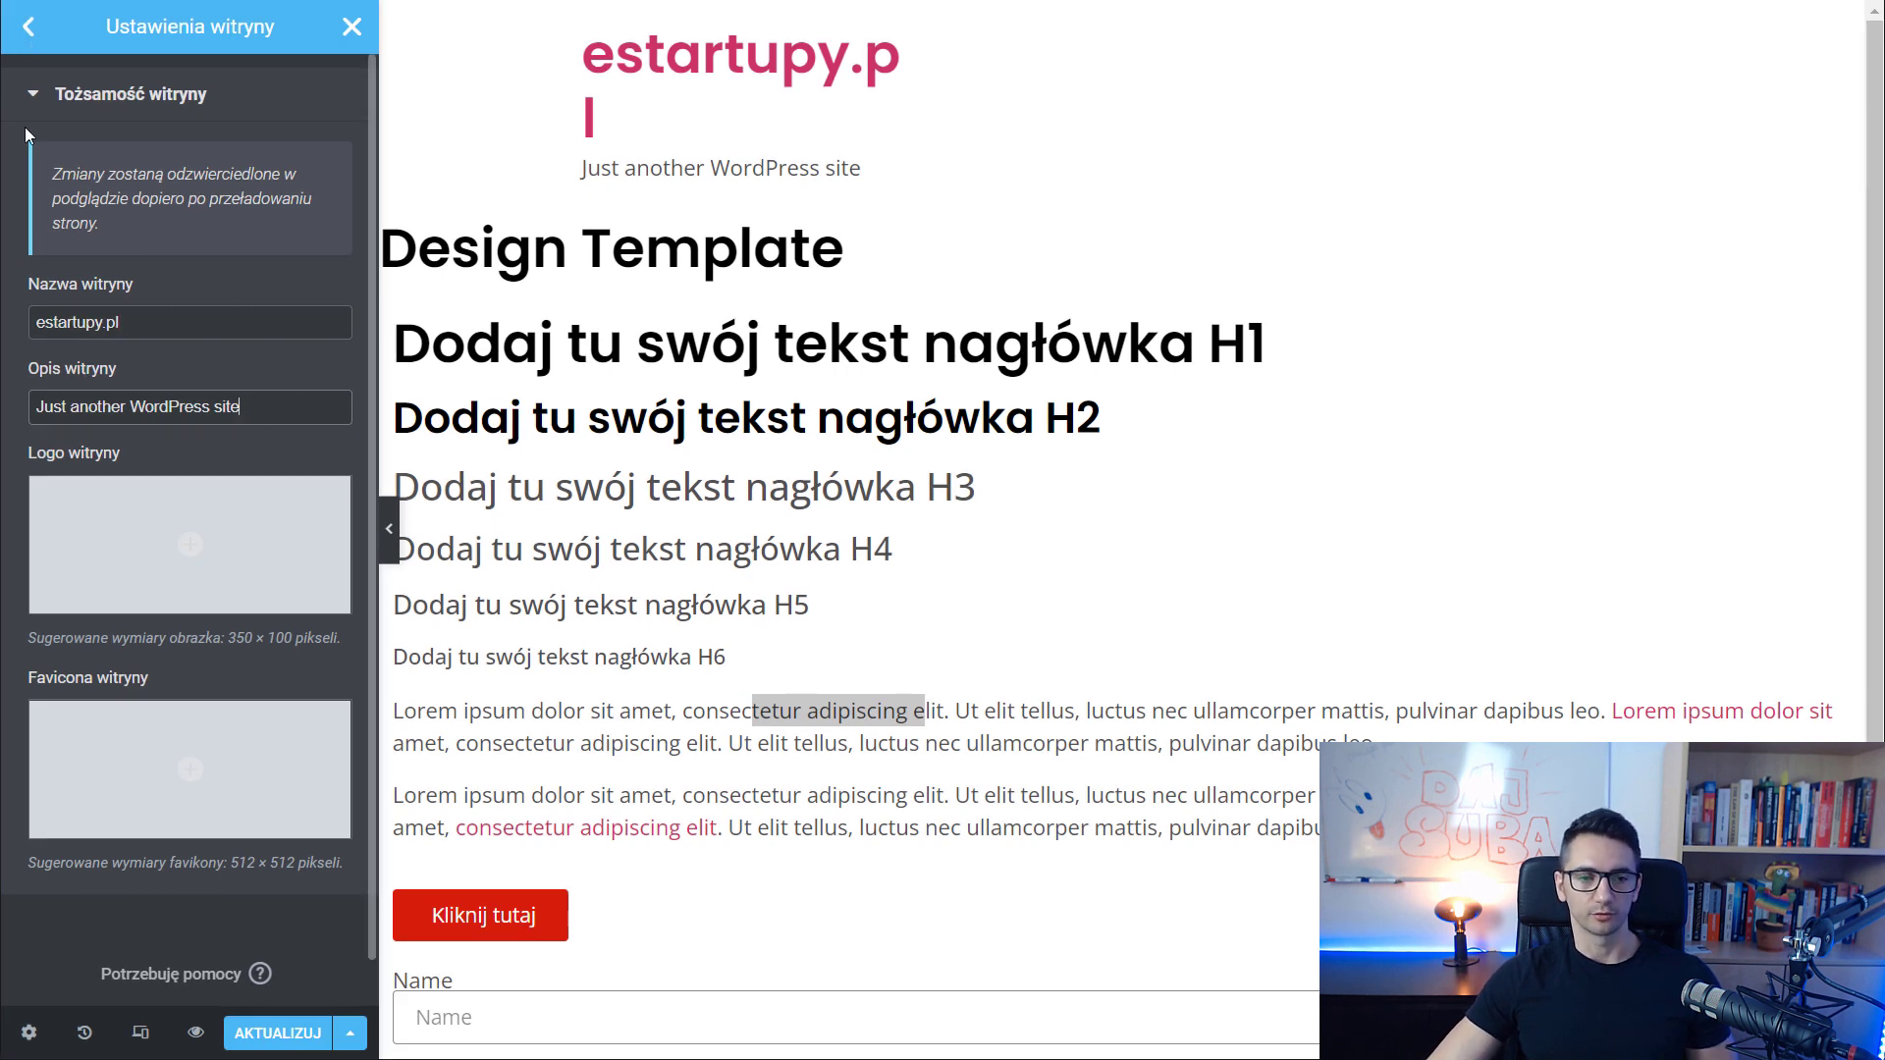
pyautogui.click(29, 30)
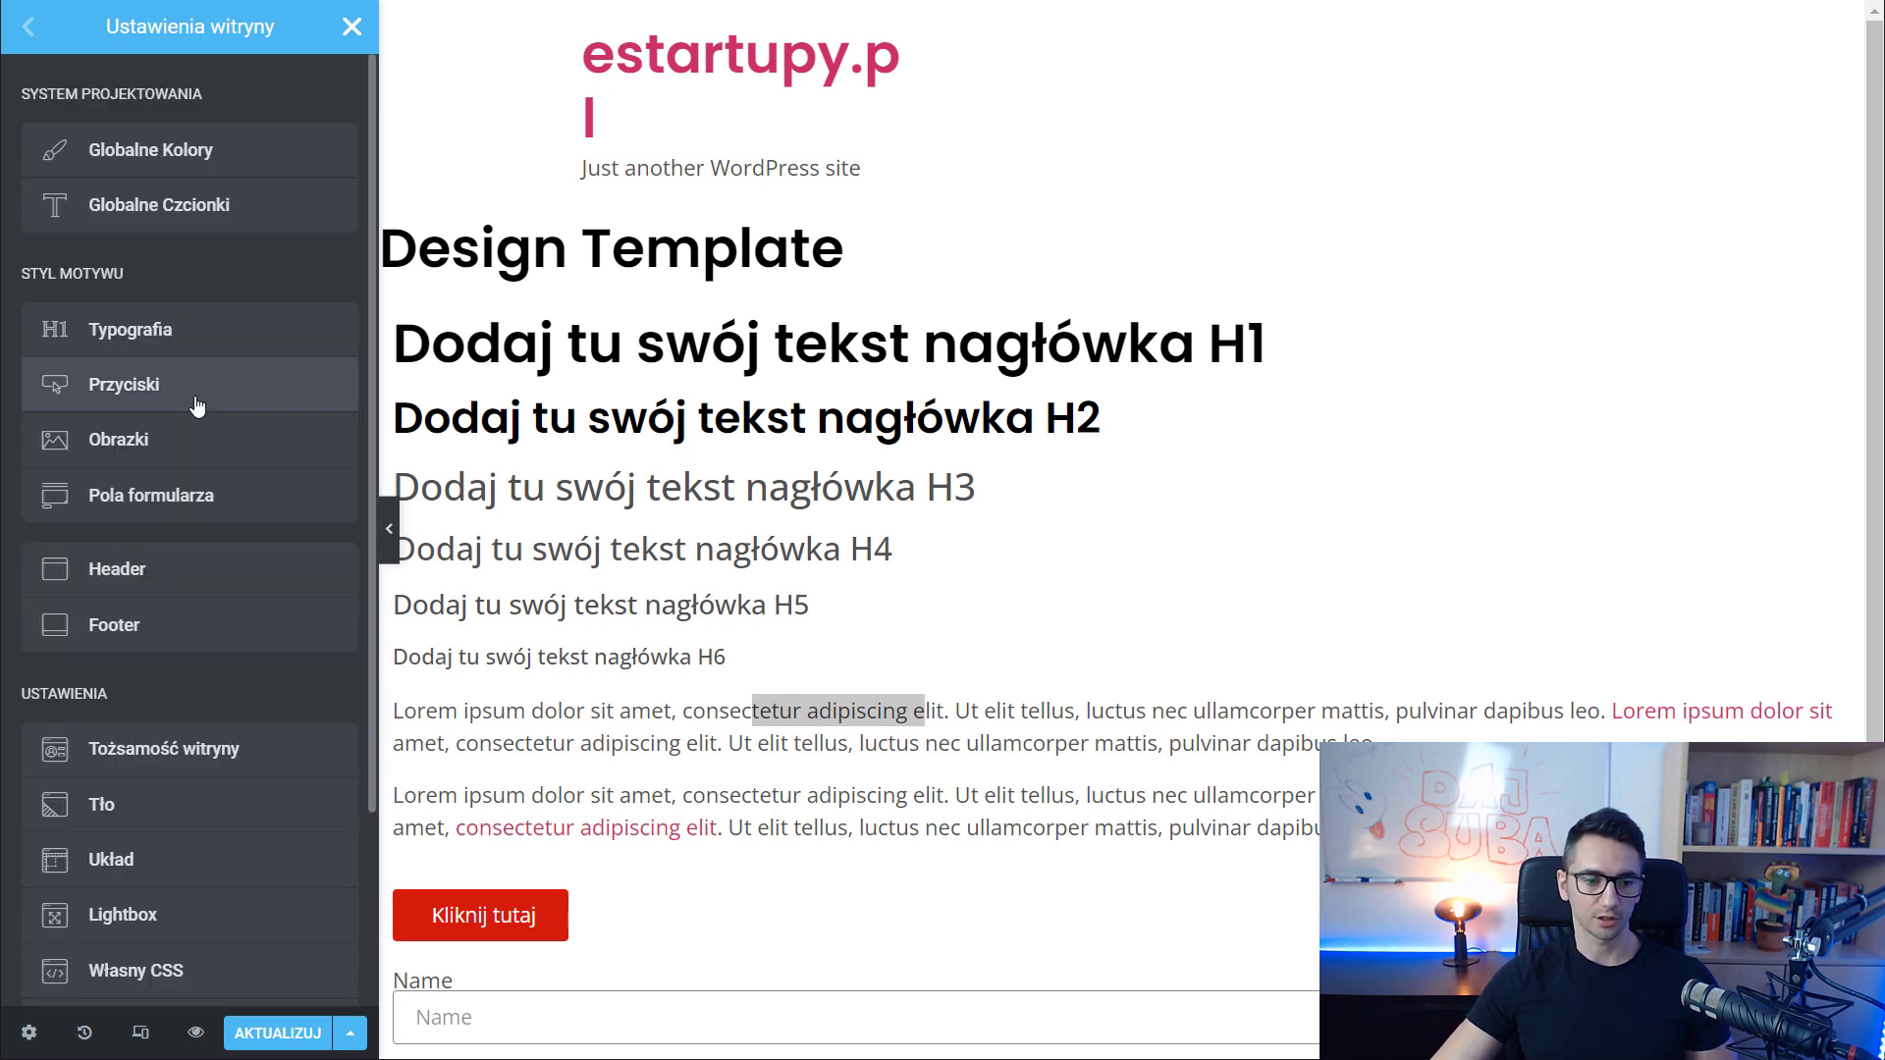
pyautogui.scroll(-2, 154, 668)
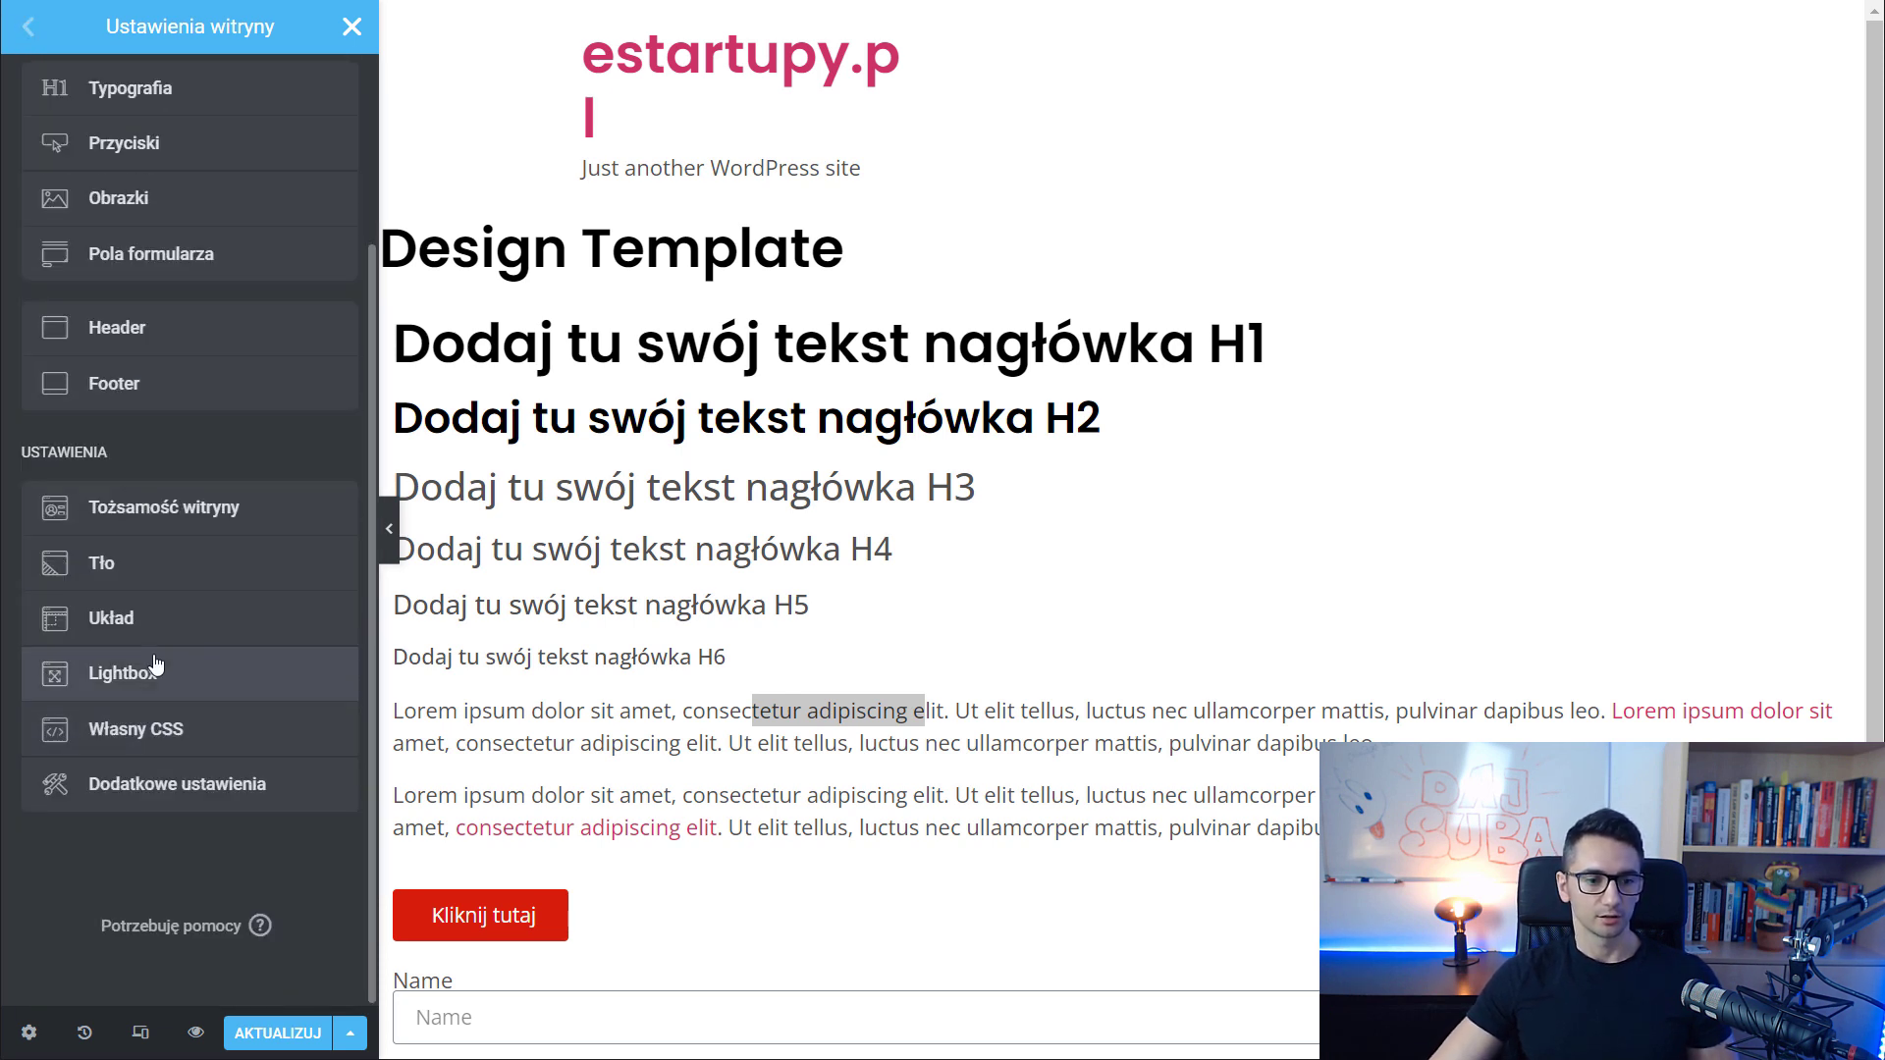
pyautogui.click(143, 577)
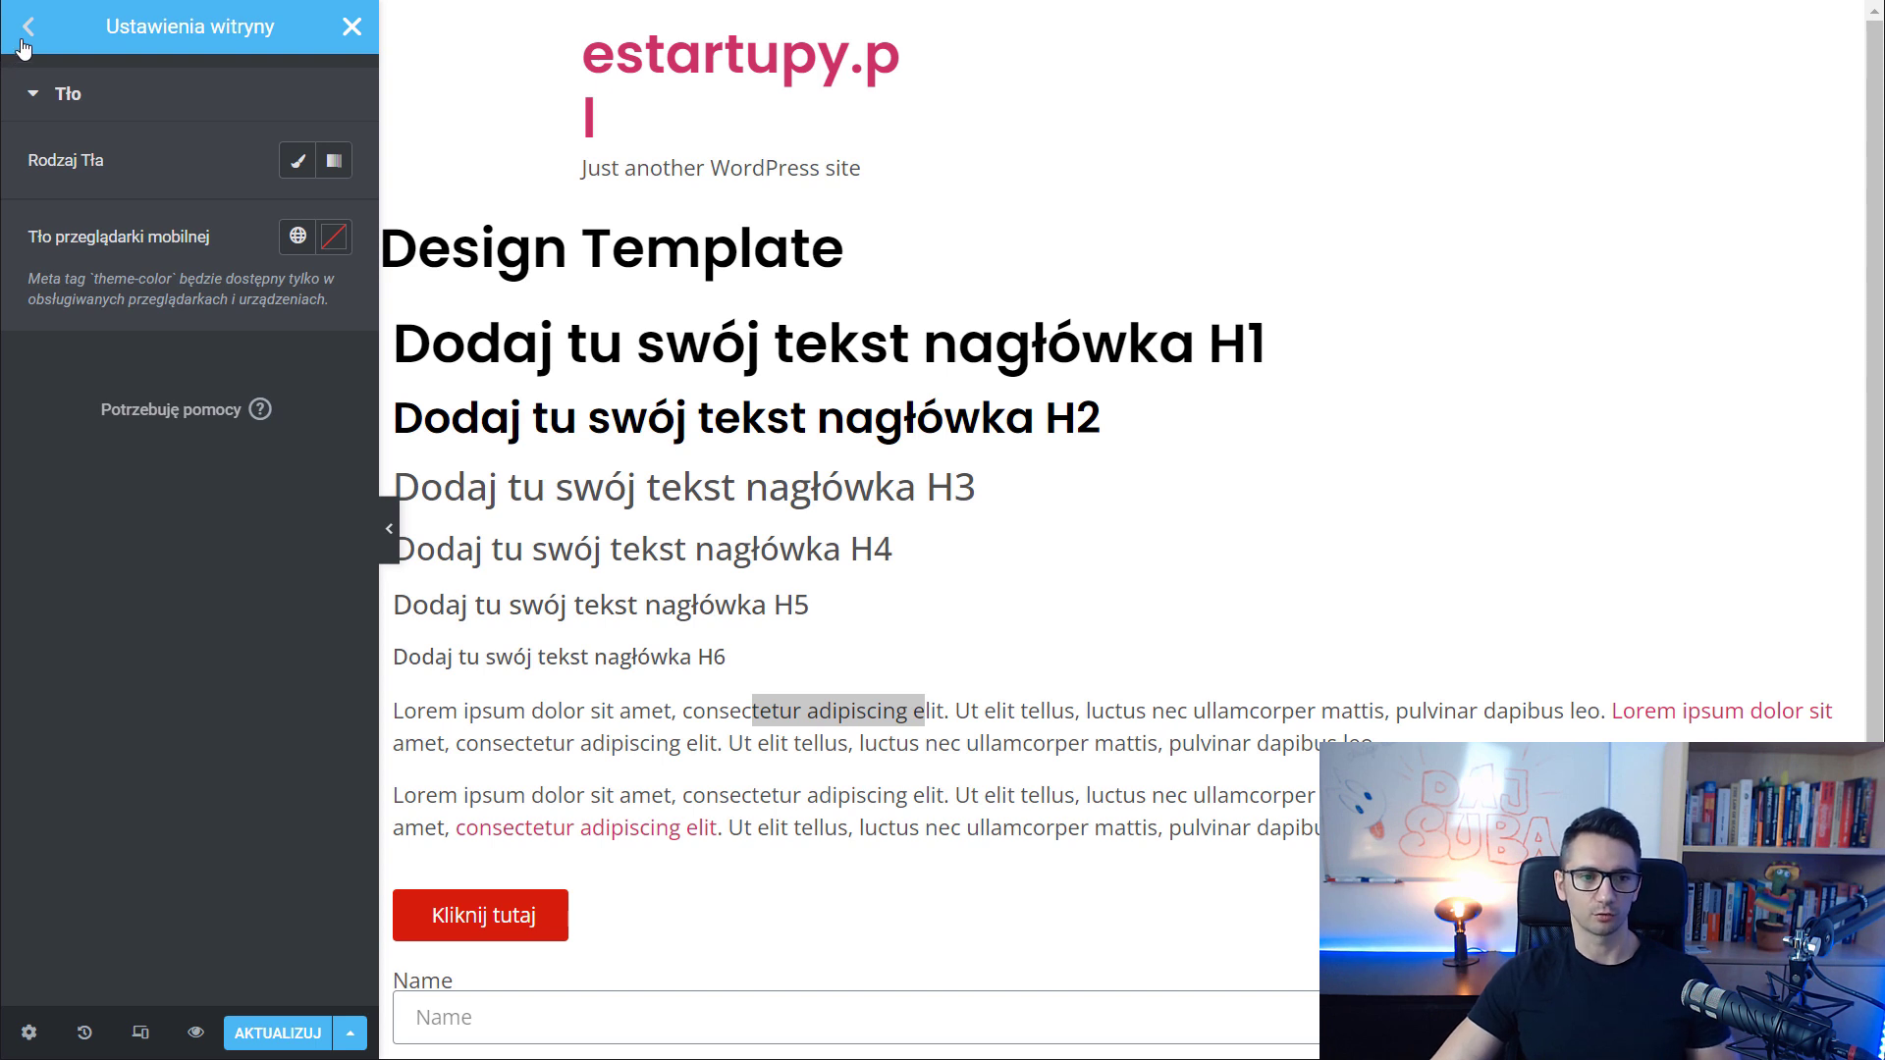
pyautogui.click(297, 160)
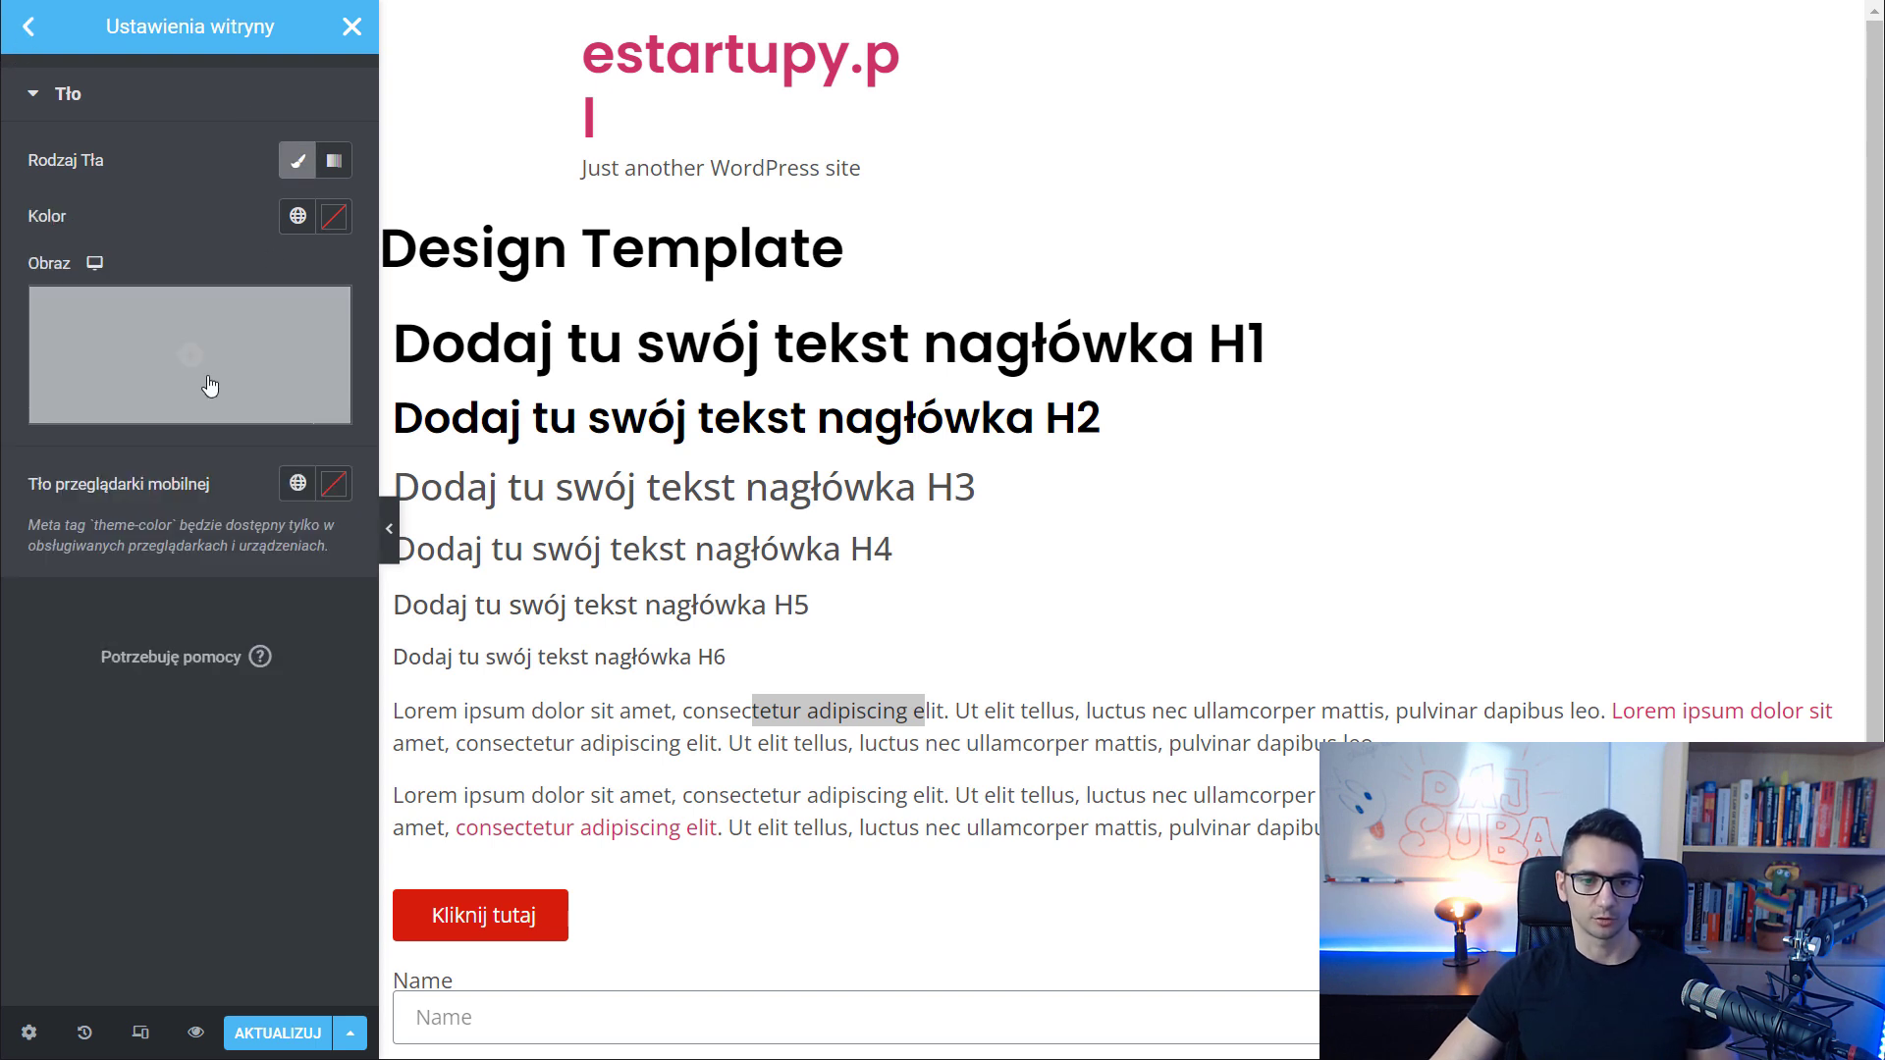
pyautogui.click(298, 218)
pyautogui.click(298, 218)
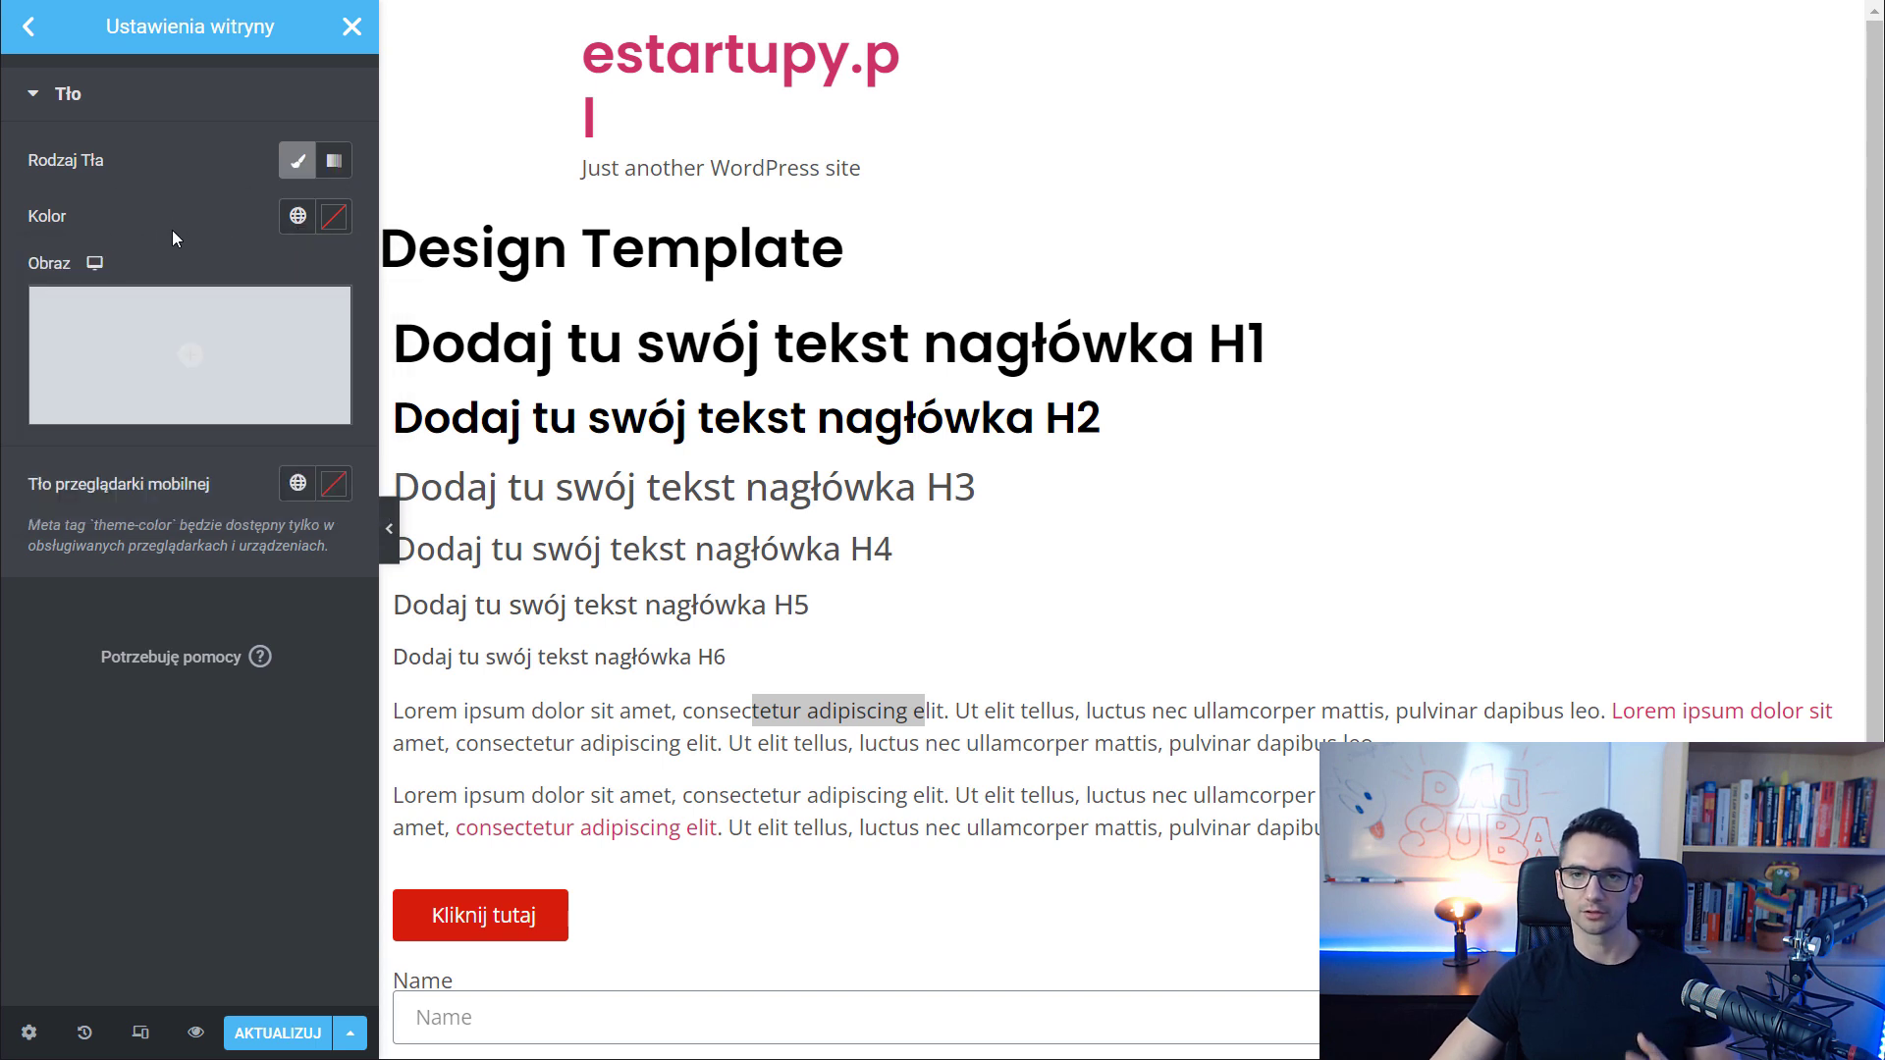
# Try #000000 as the site background color and reset the color
pyautogui.click(334, 216)
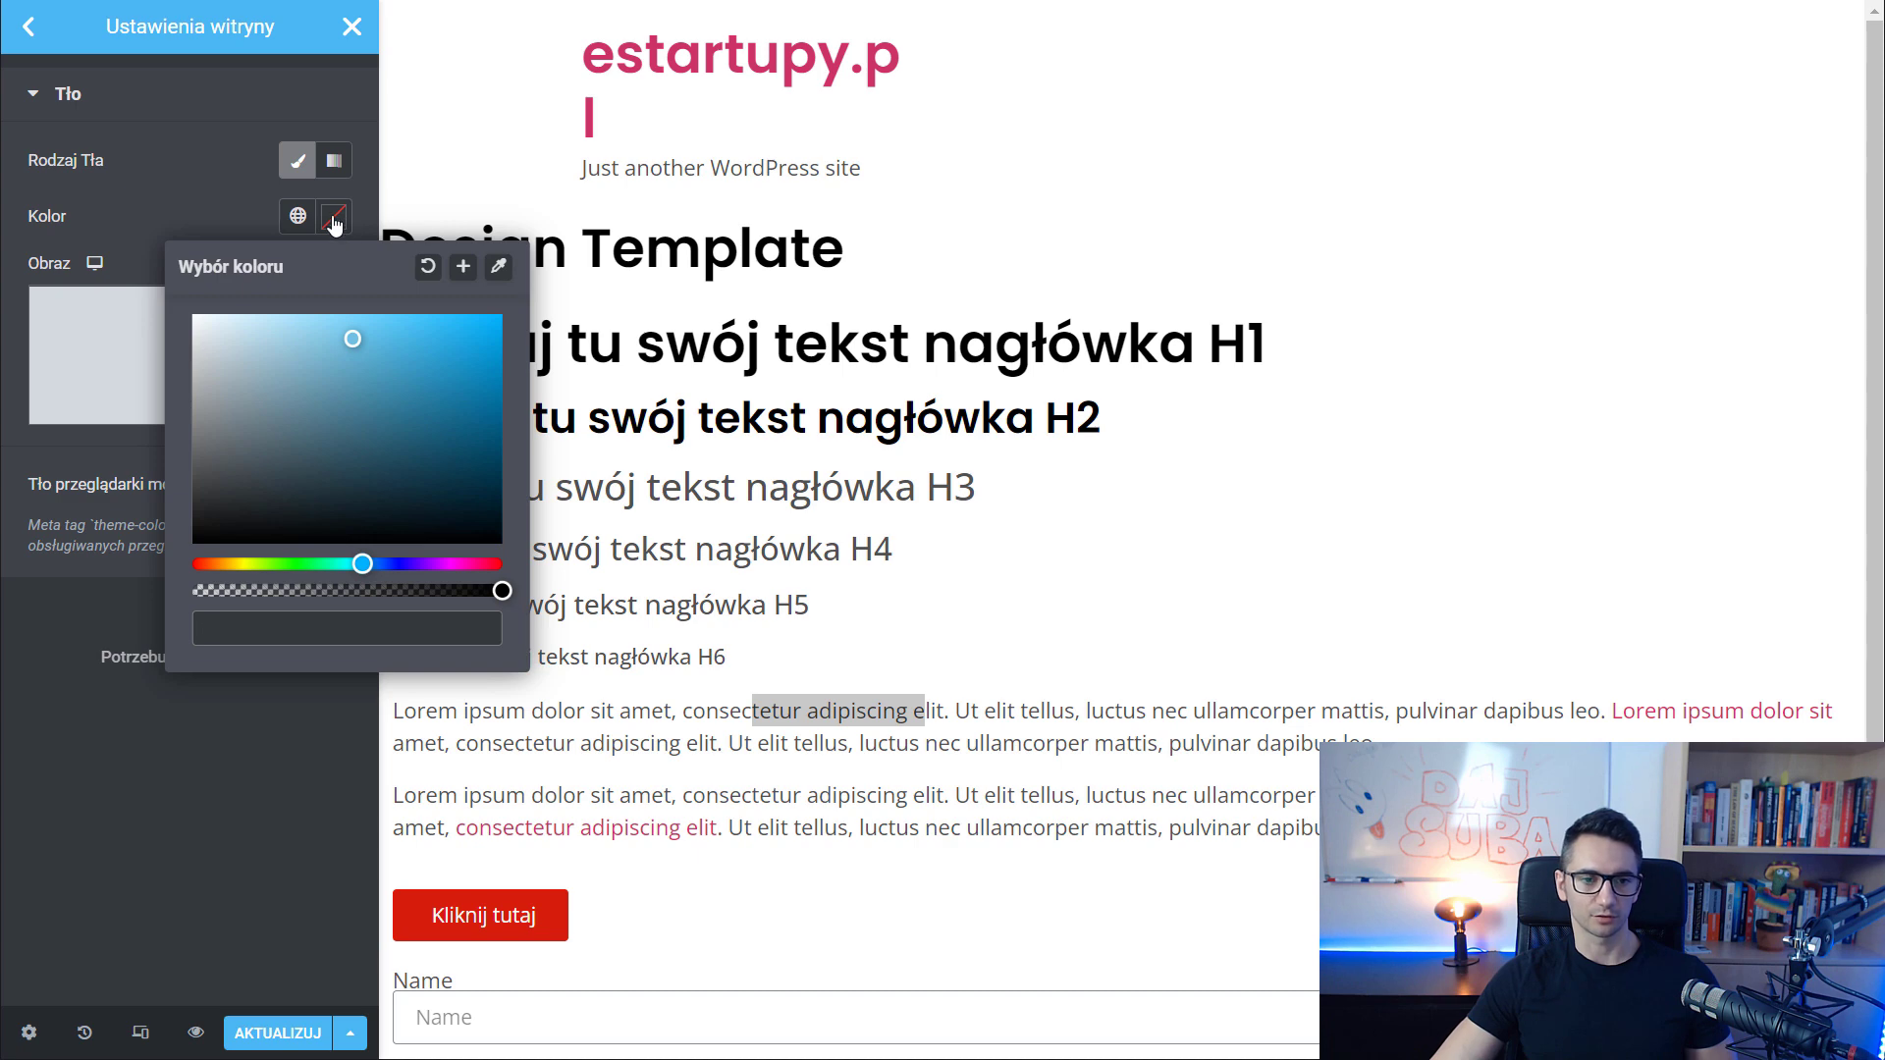
pyautogui.click(334, 221)
pyautogui.click(333, 226)
pyautogui.click(195, 540)
pyautogui.click(257, 628)
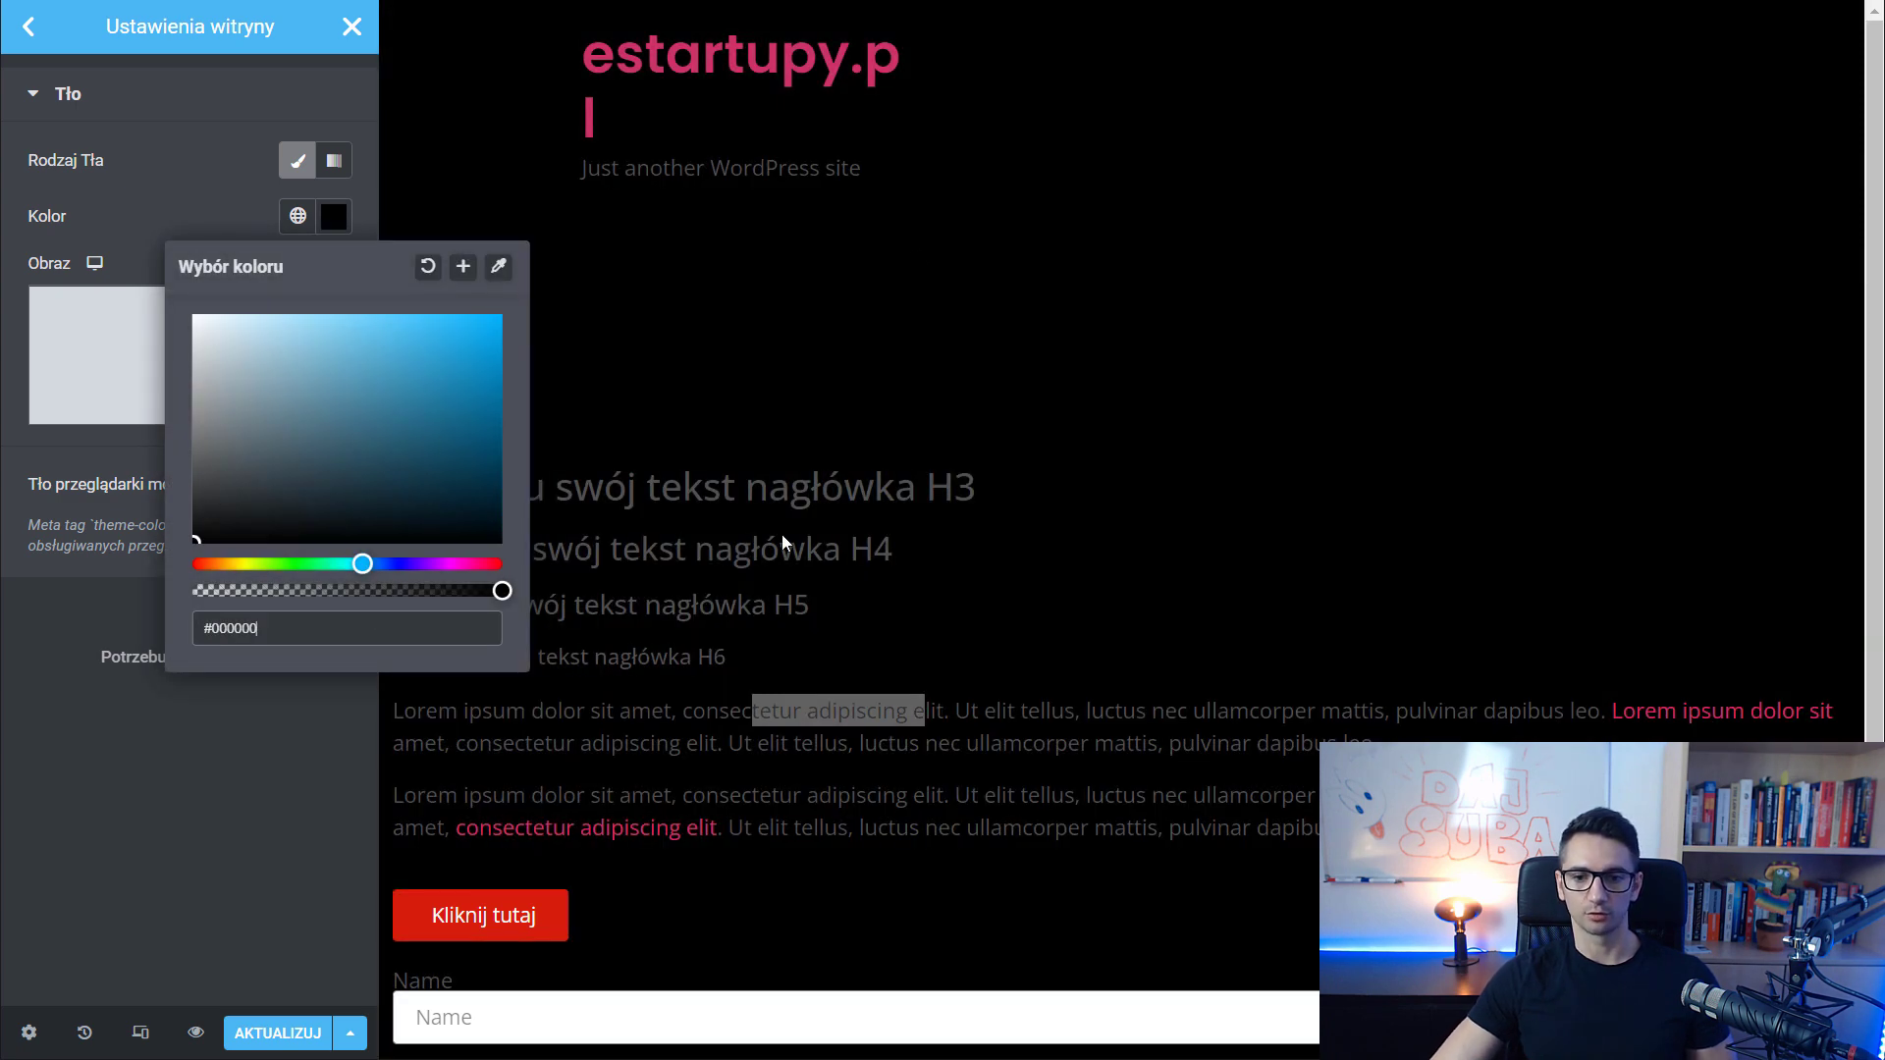
pyautogui.click(428, 266)
pyautogui.click(215, 215)
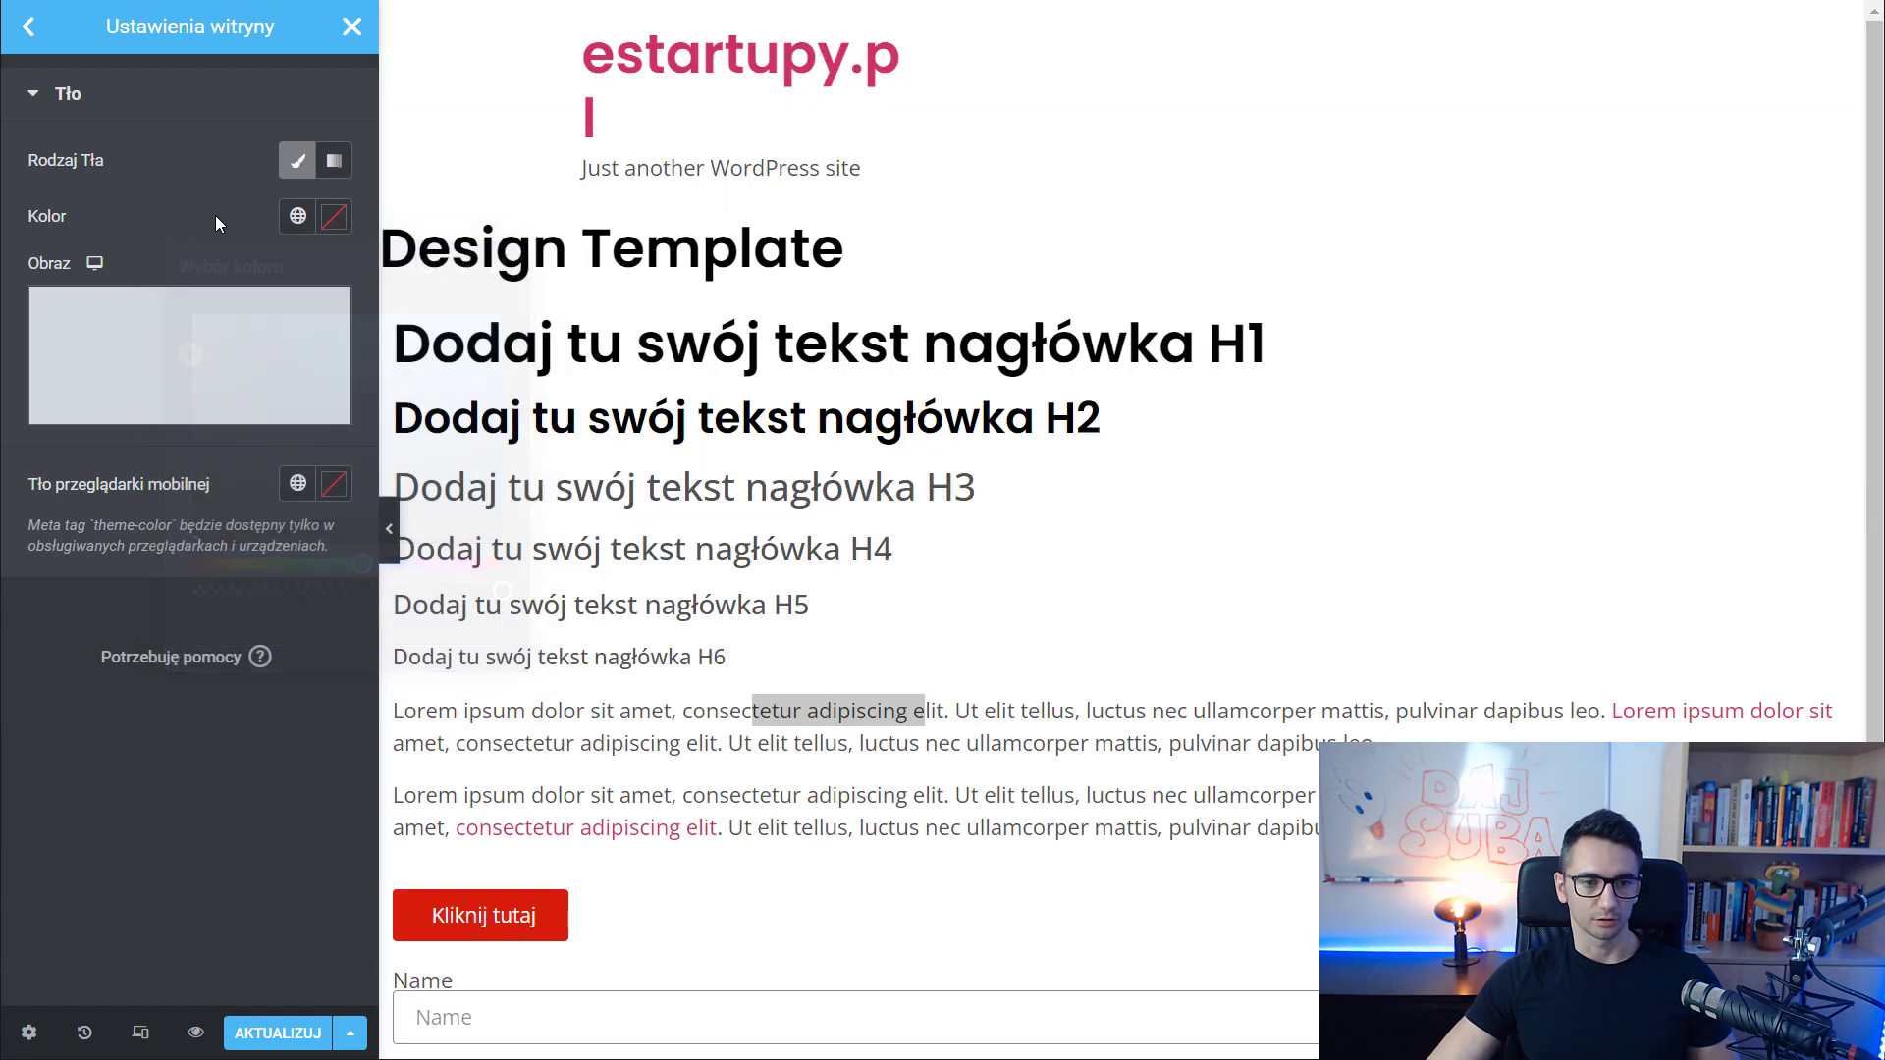
# In the site layout settings, set the content width to 1080 px
pyautogui.click(33, 27)
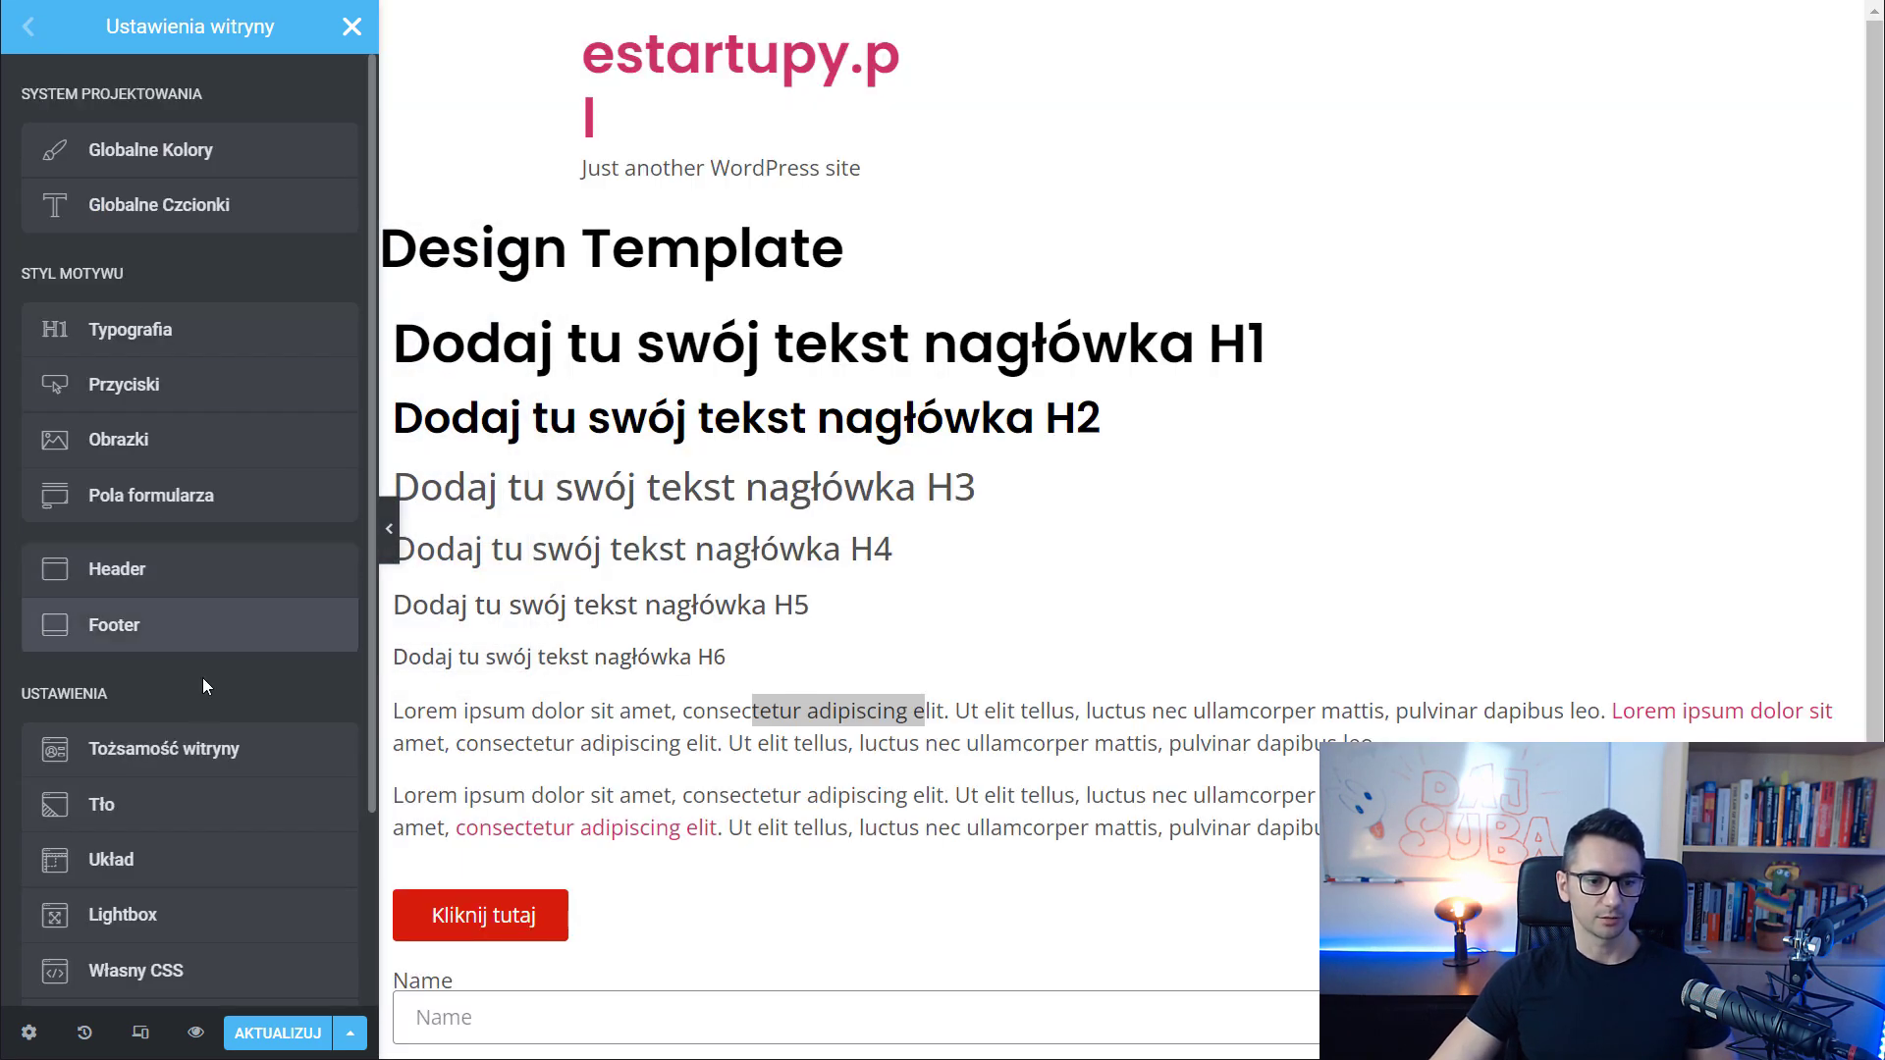
pyautogui.scroll(-2, 187, 703)
pyautogui.click(138, 692)
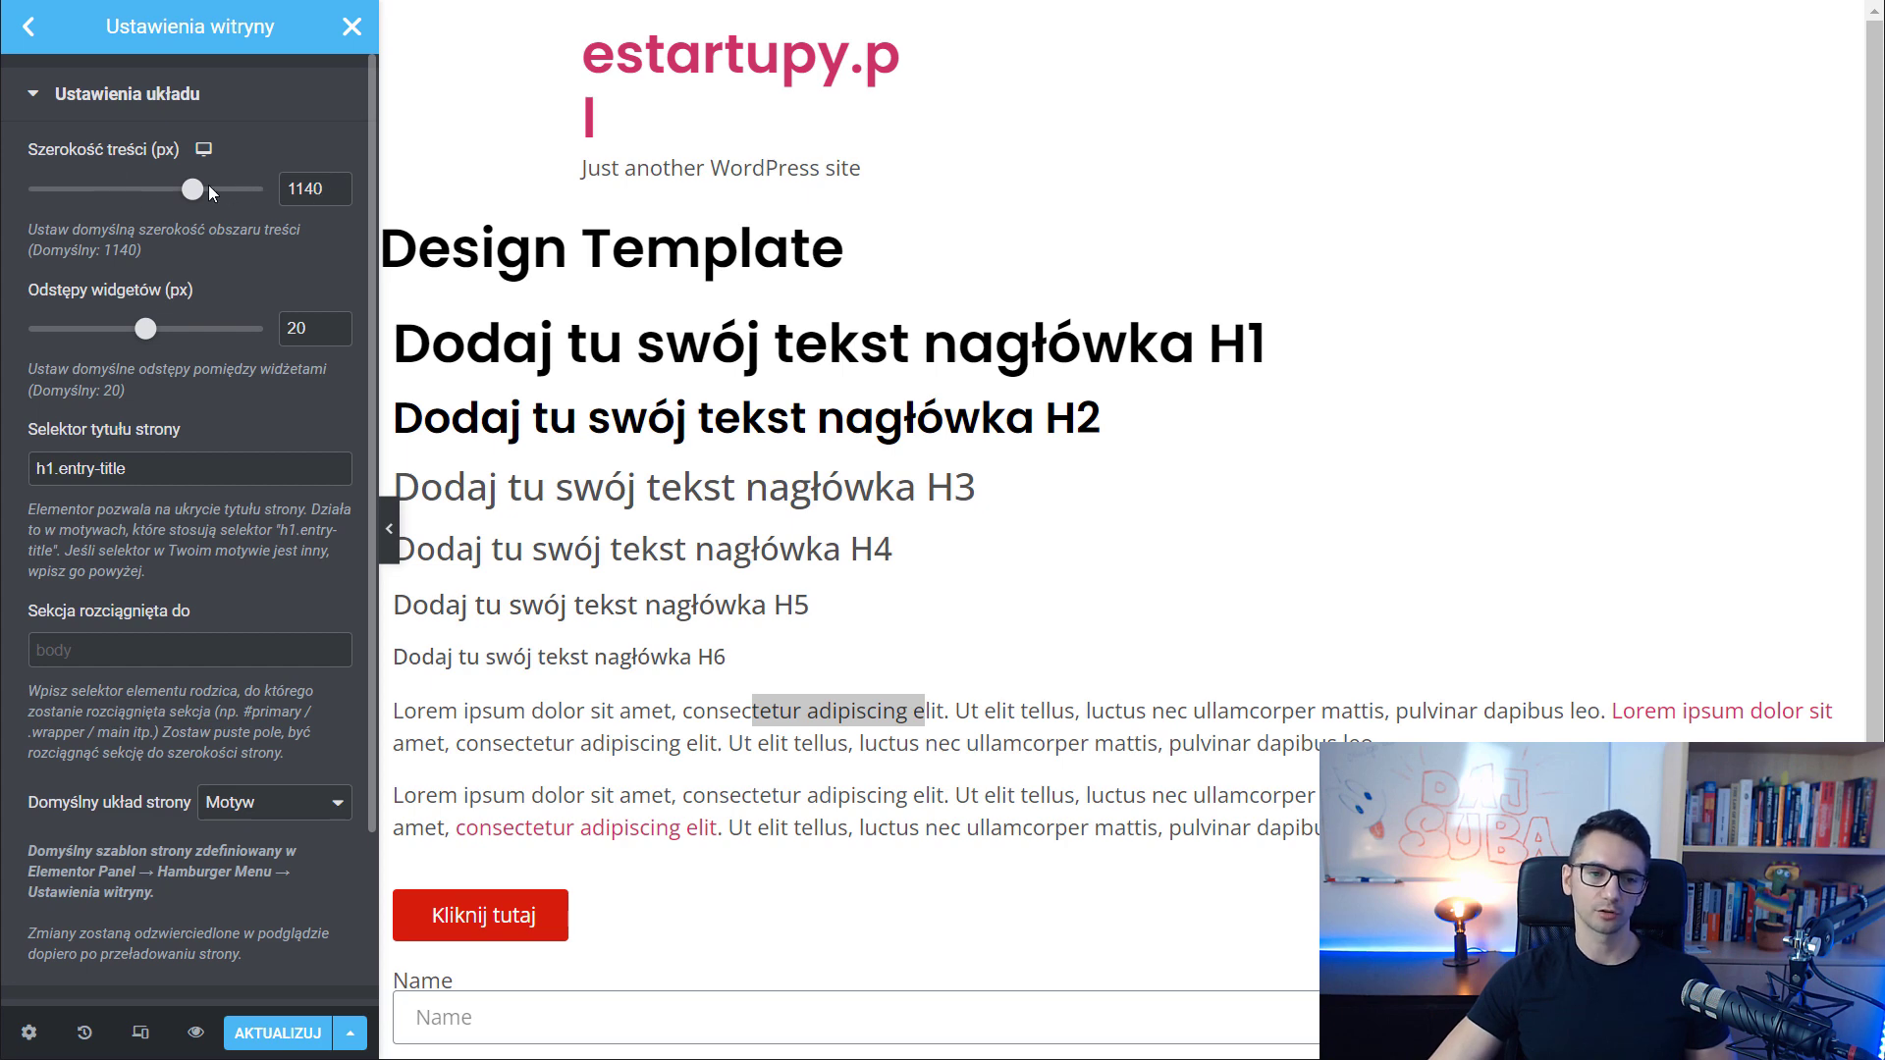
pyautogui.moveTo(186, 196)
pyautogui.mouseDown()
pyautogui.moveTo(90, 194)
pyautogui.moveTo(224, 201)
pyautogui.moveTo(181, 193)
pyautogui.mouseUp()
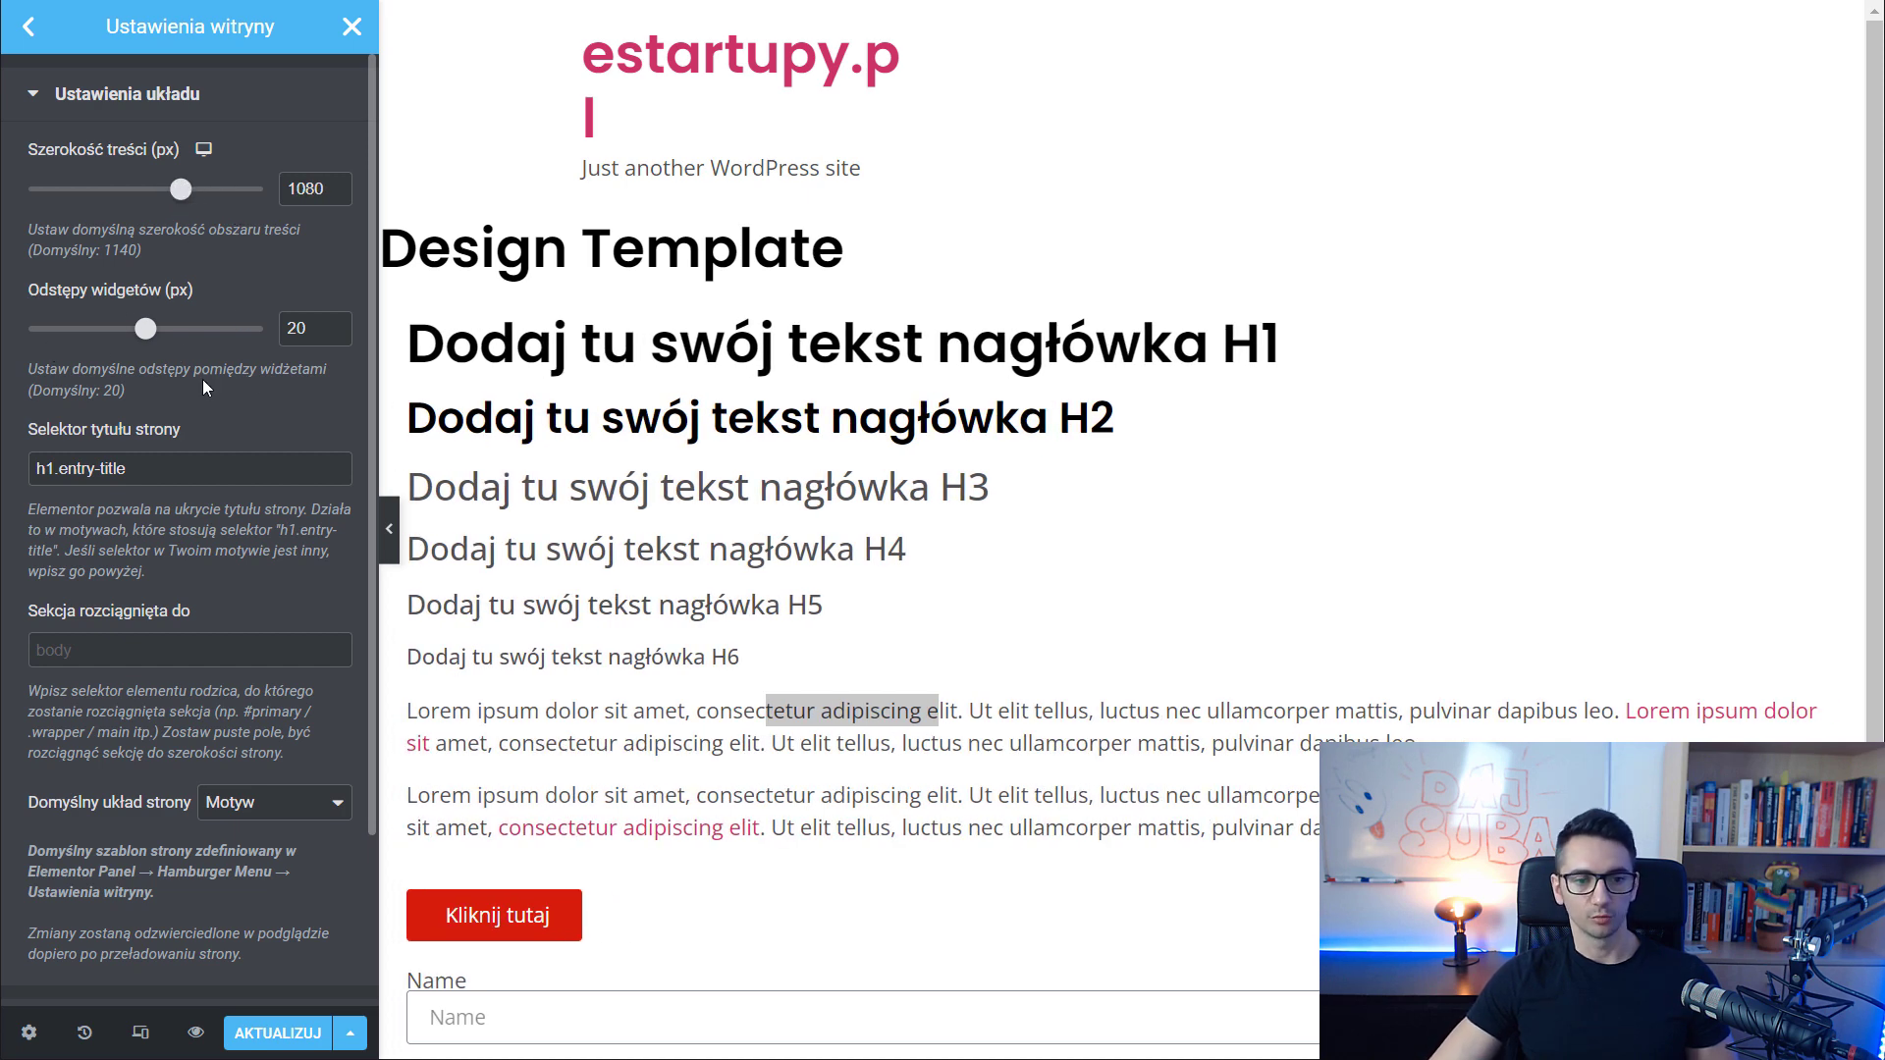
# Review the remaining layout settings and the available default page layout options, keeping the theme layout
pyautogui.scroll(-2, 241, 344)
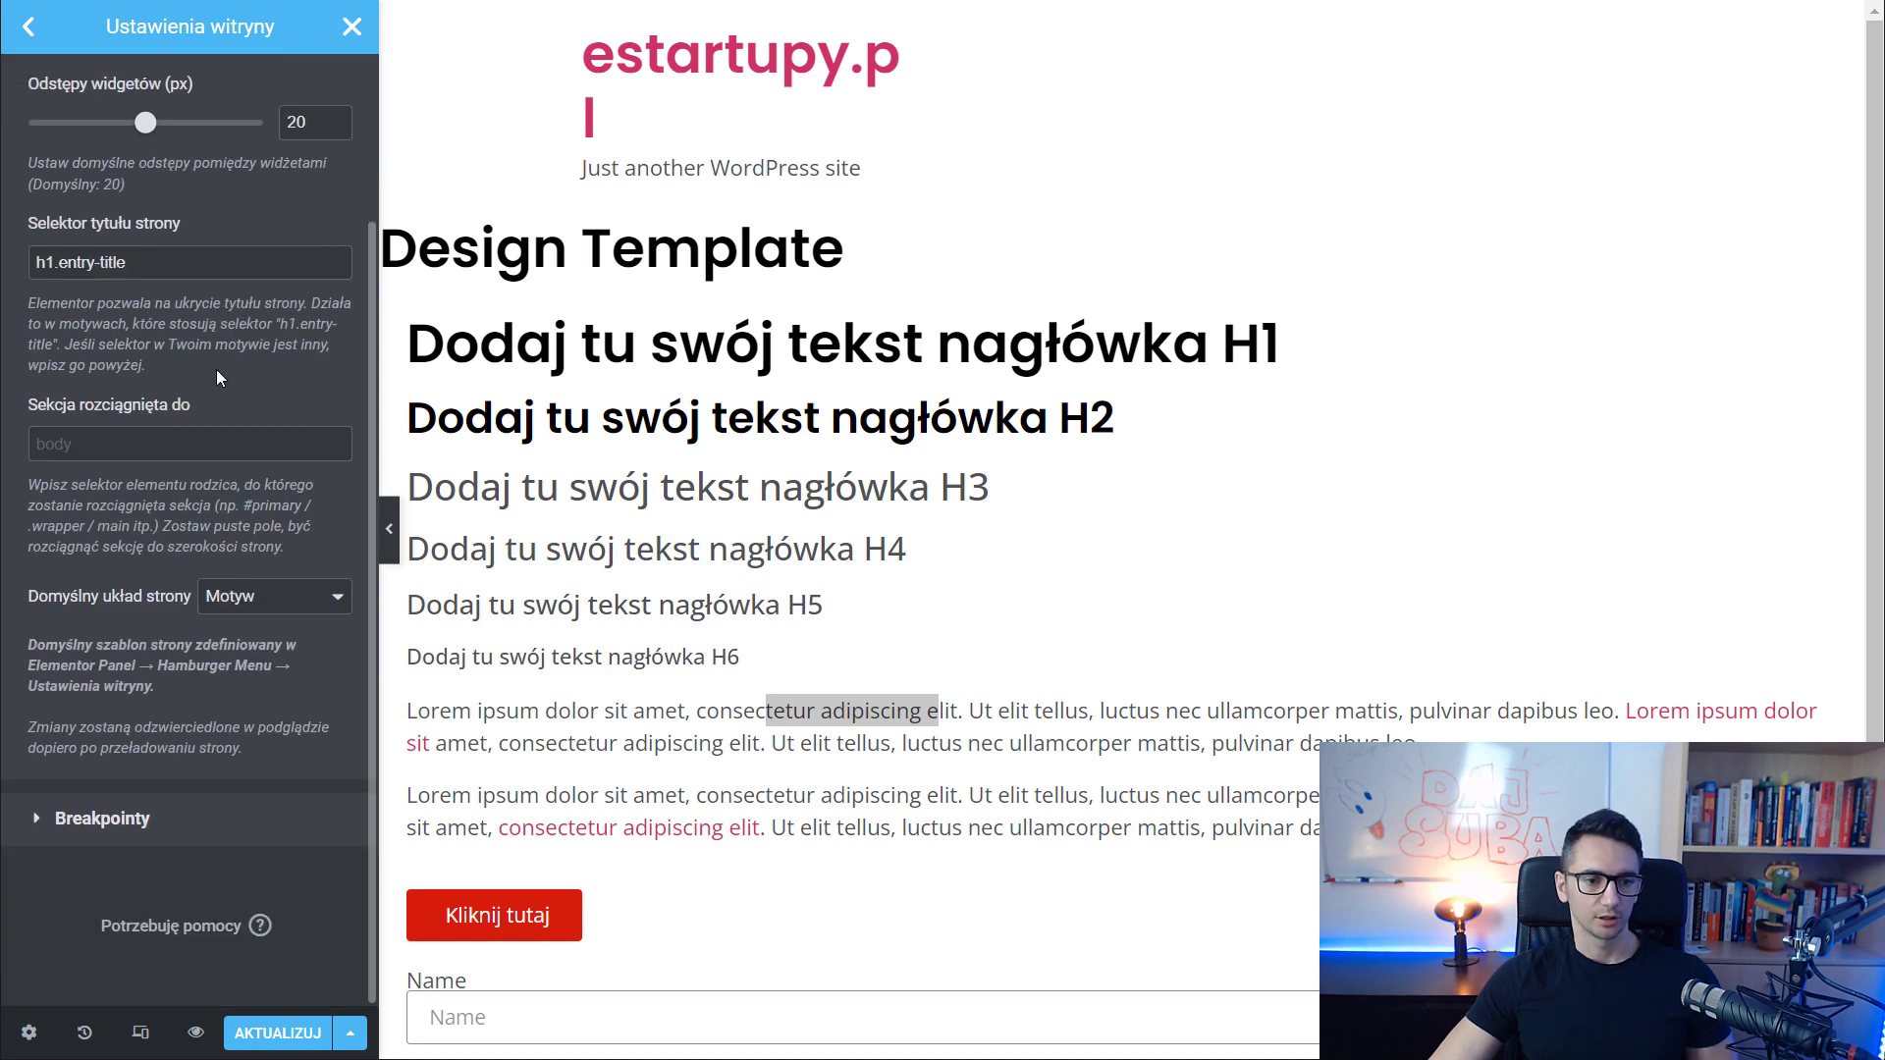
pyautogui.scroll(1, 221, 442)
pyautogui.click(252, 640)
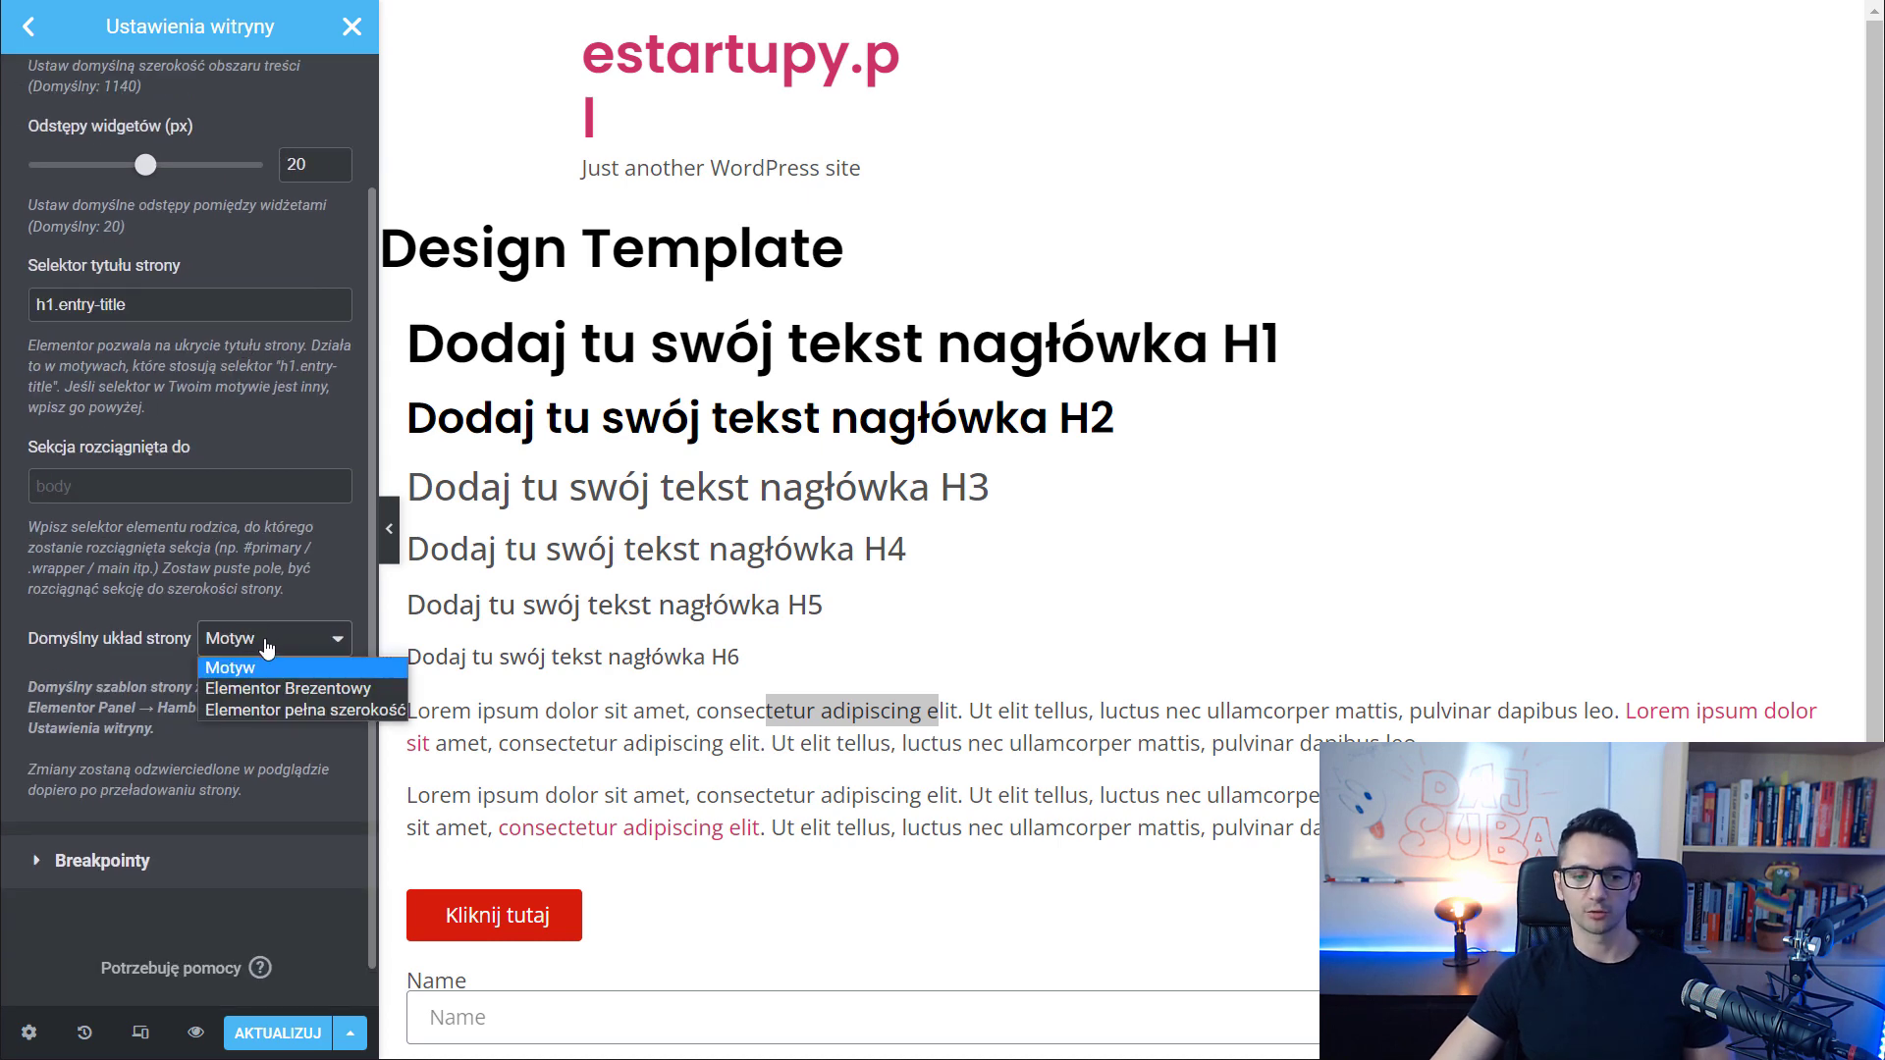
pyautogui.click(242, 650)
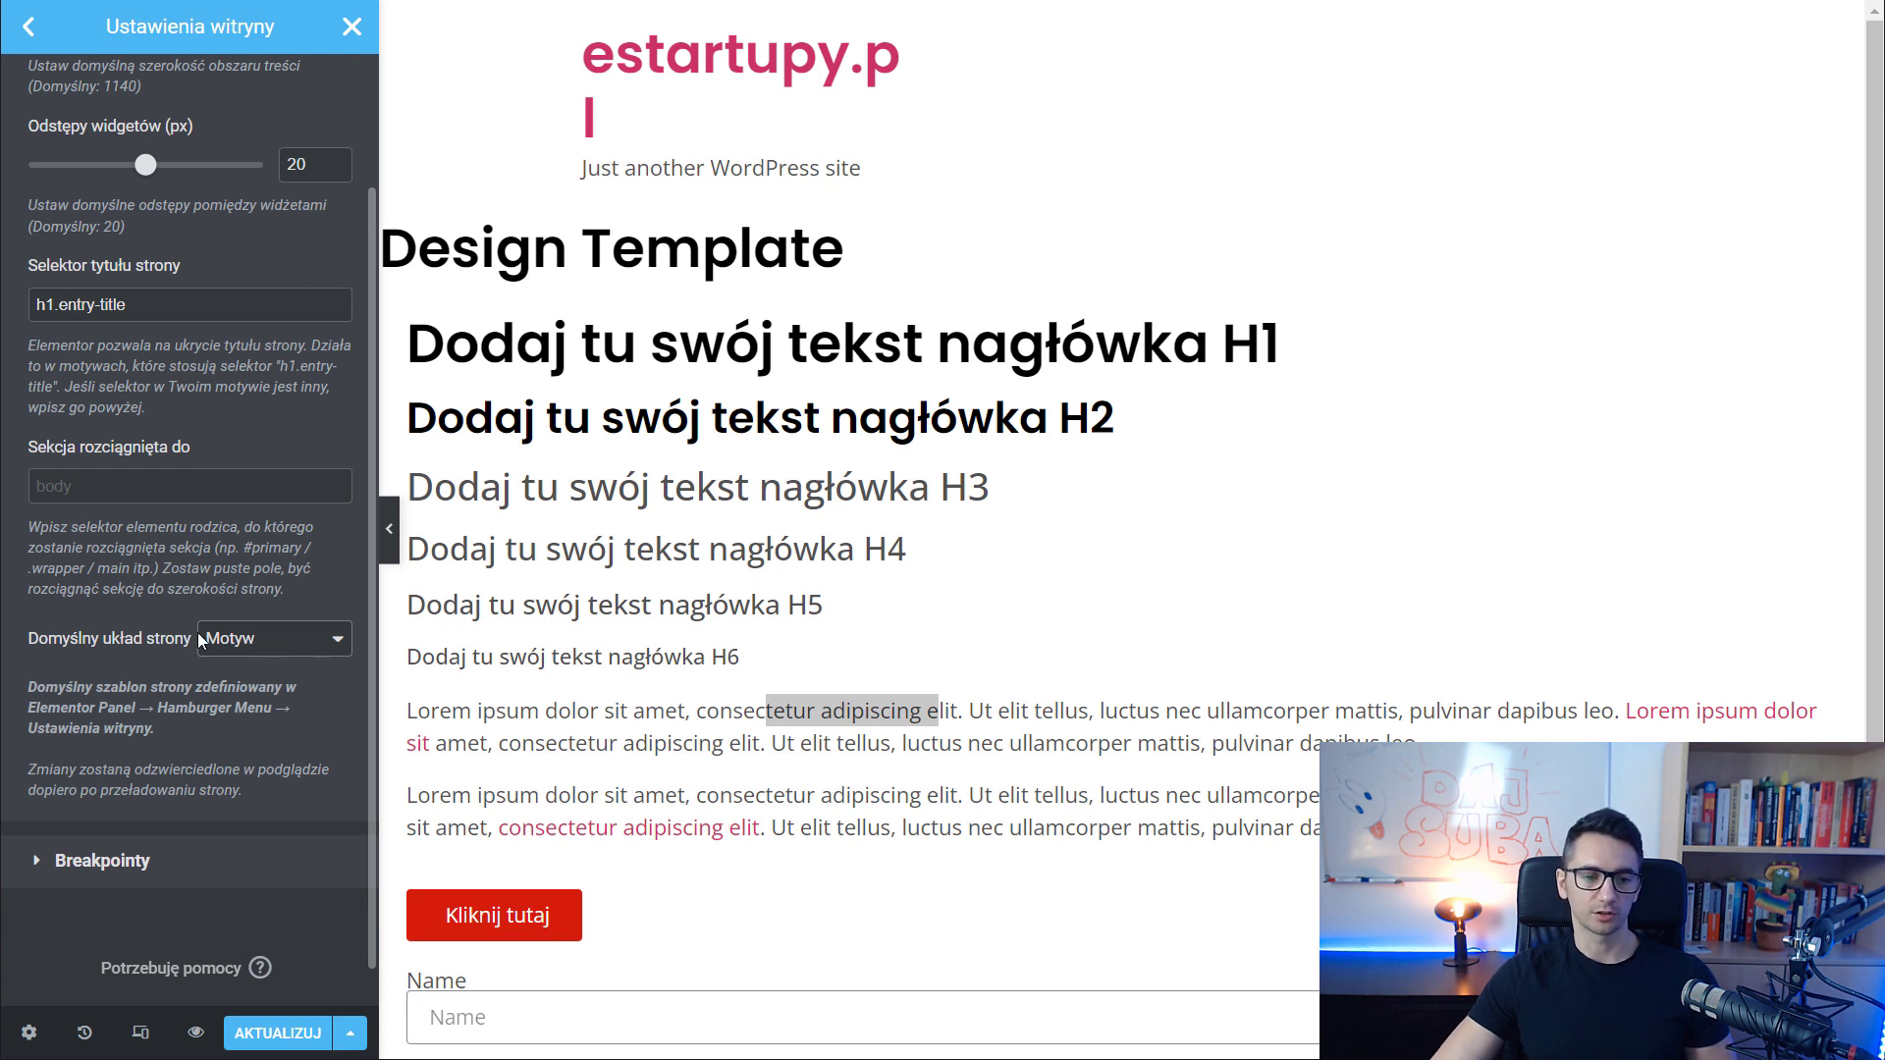
pyautogui.click(274, 647)
pyautogui.click(273, 640)
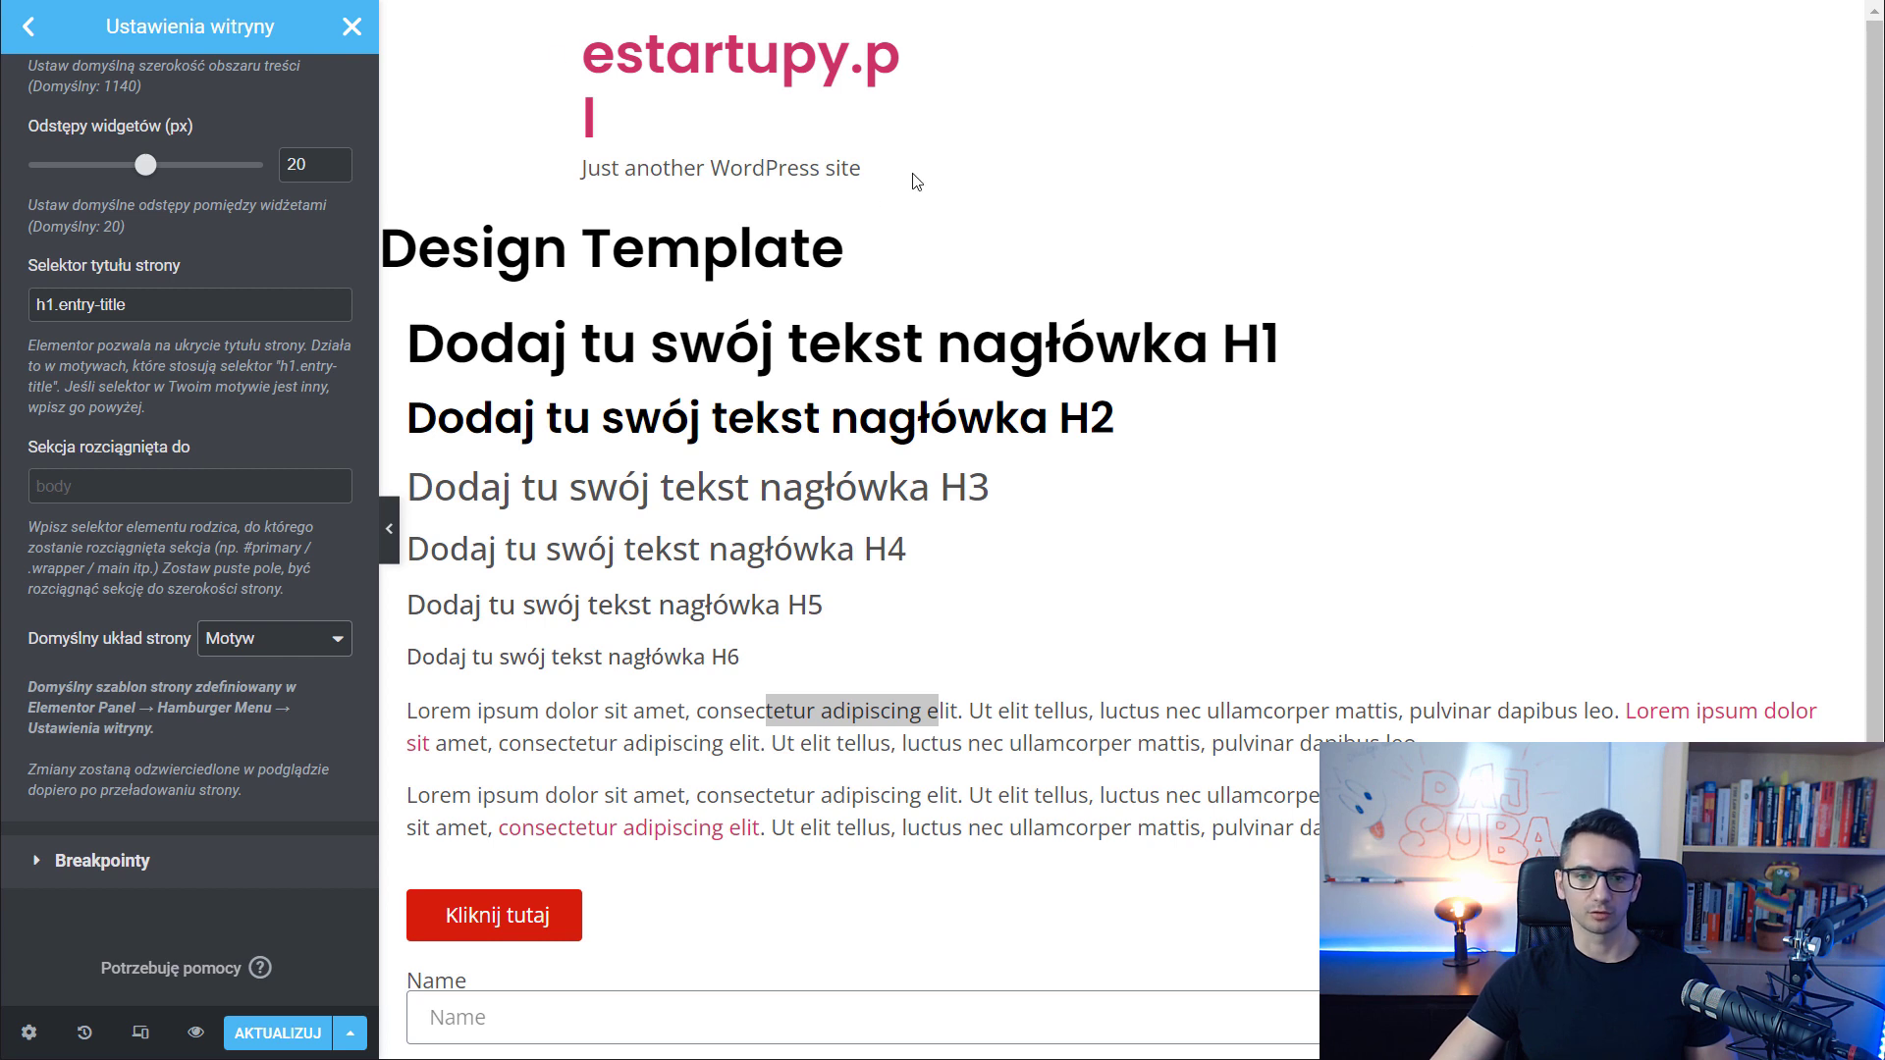
# Examine the mobile and tablet breakpoint settings and return to the site settings overview
pyautogui.click(81, 861)
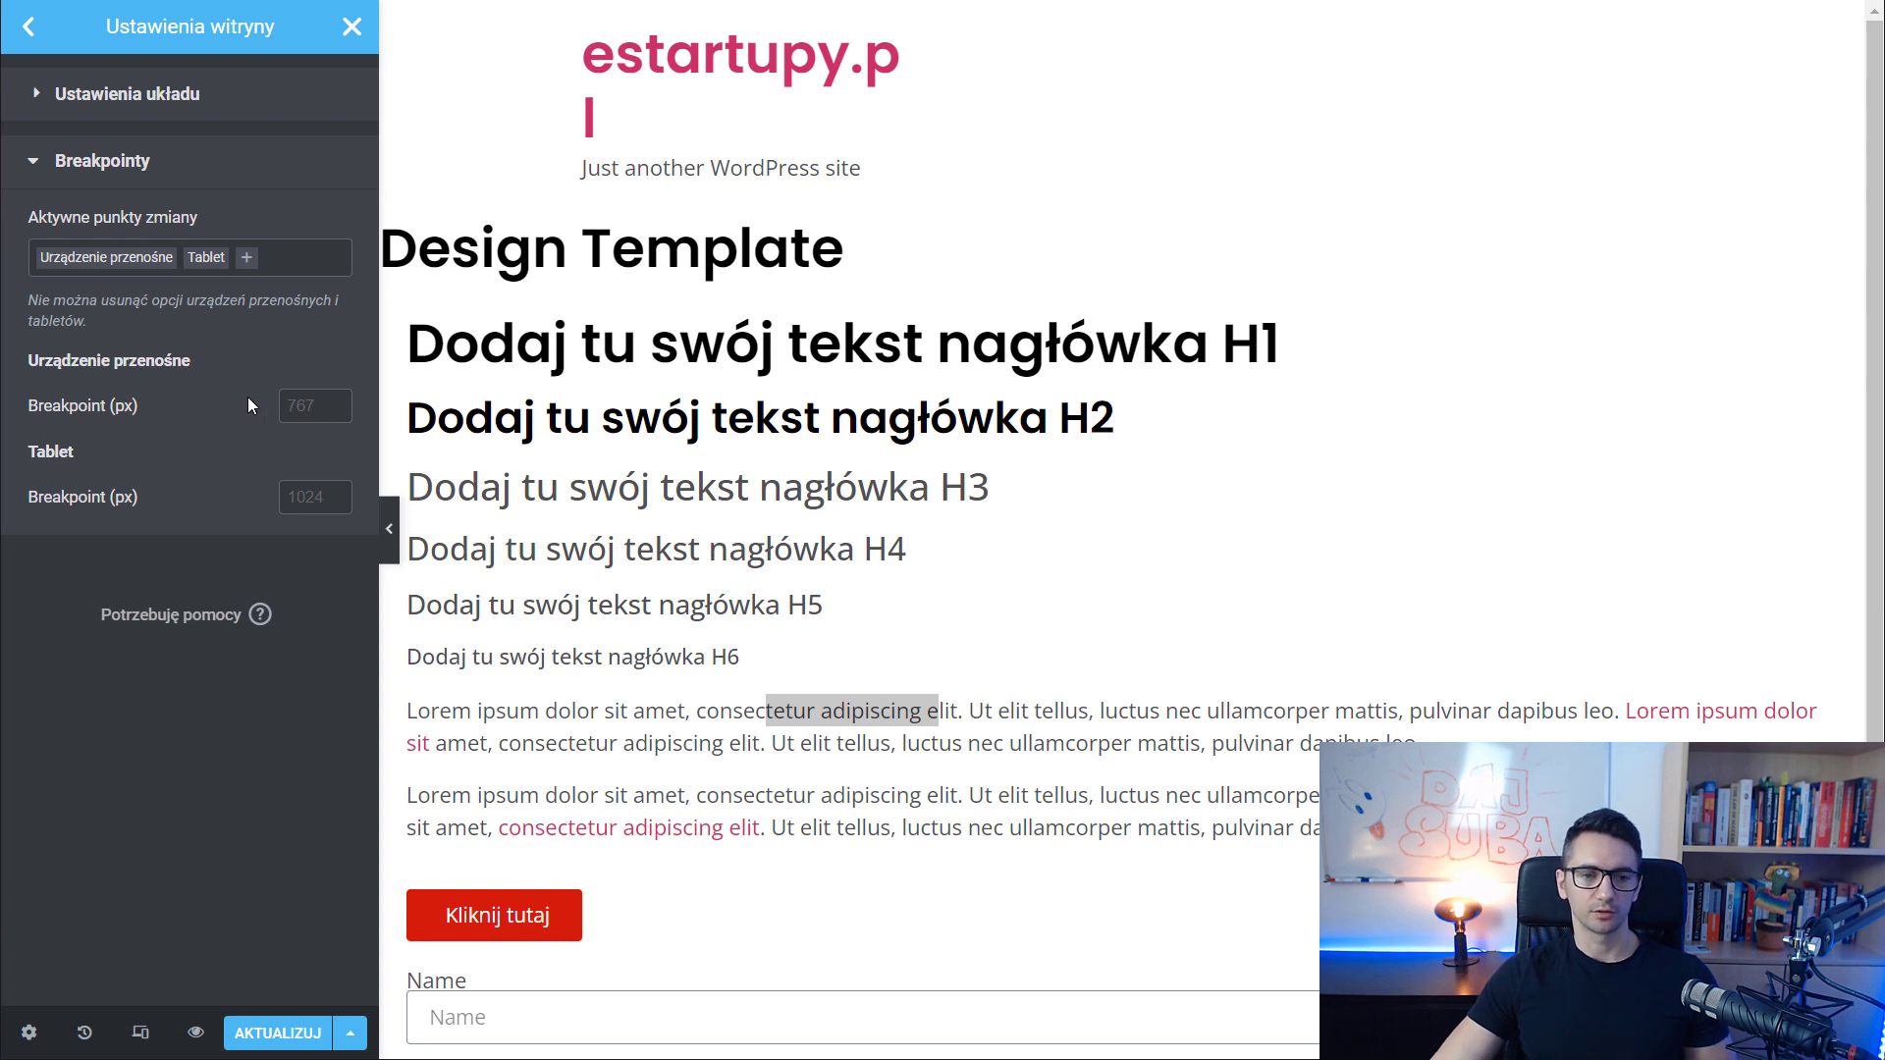
pyautogui.click(94, 161)
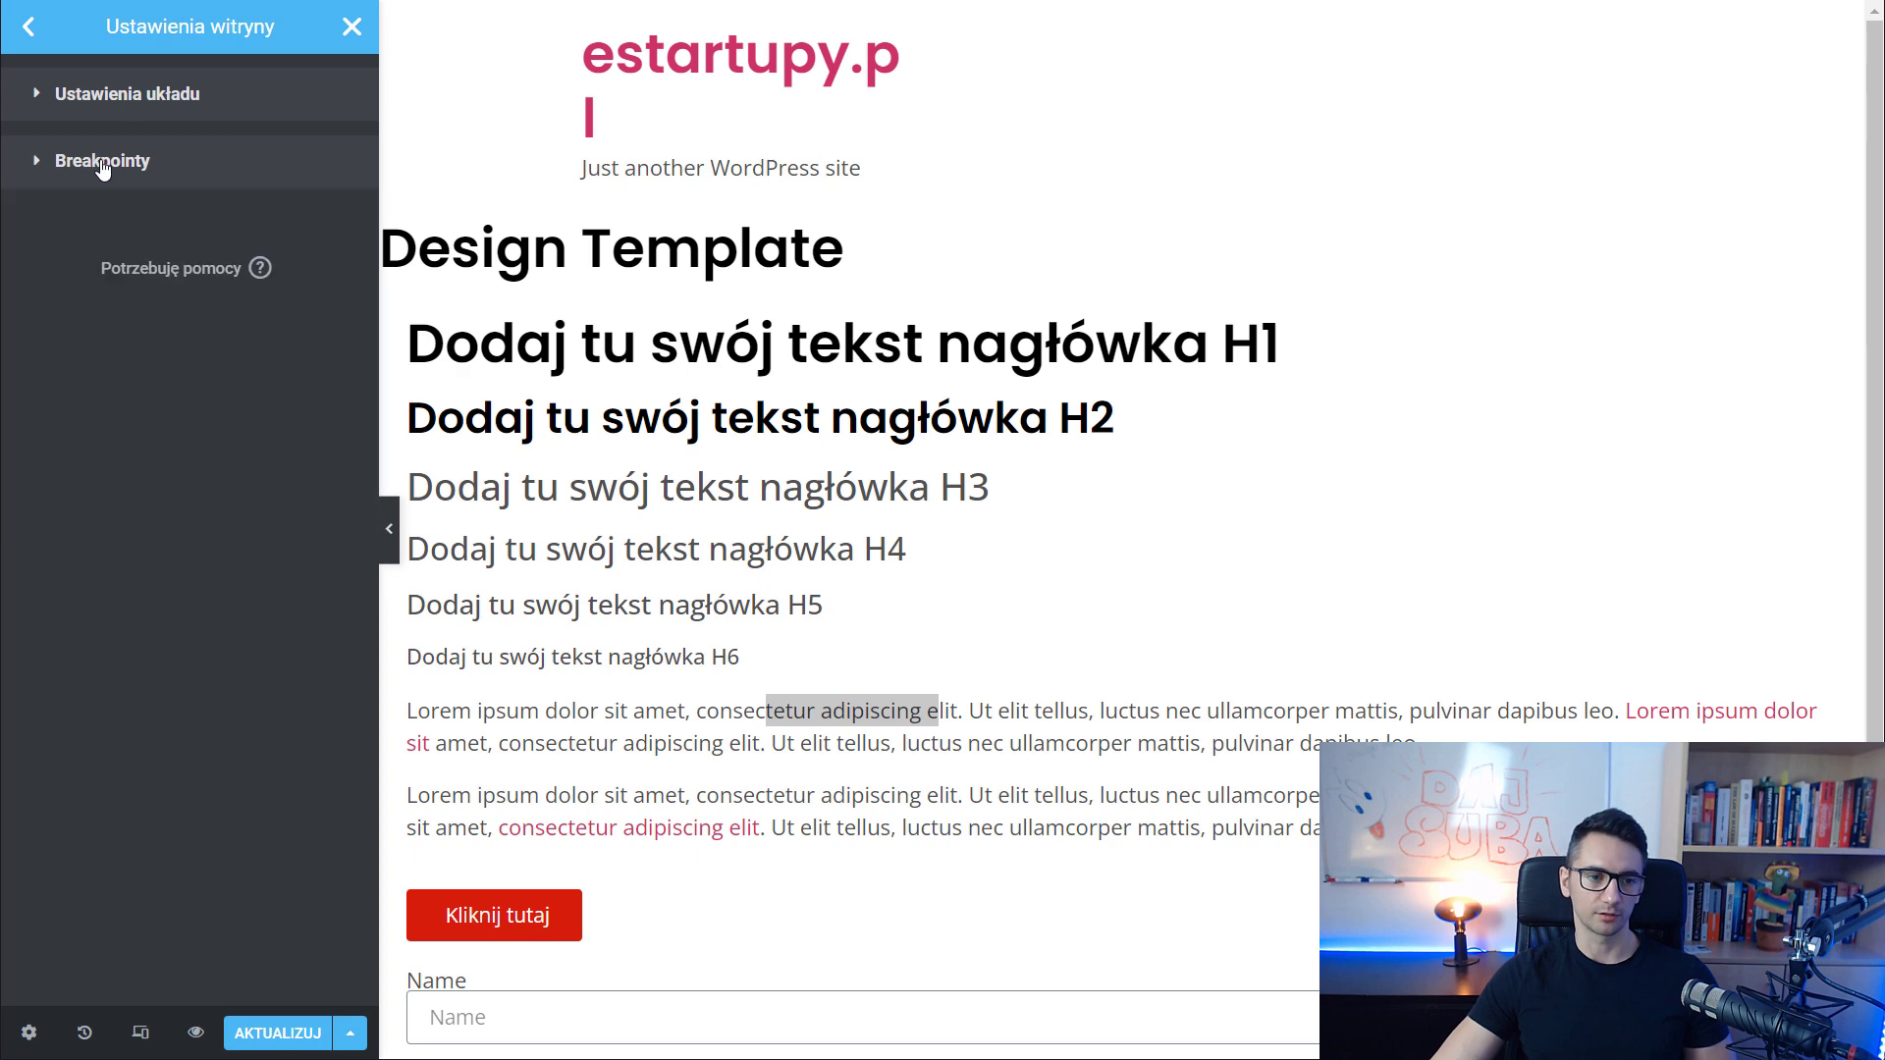
pyautogui.click(29, 31)
# Review the lightbox options for images, including its toggles, colors and icon sizes, and return to the overview
pyautogui.scroll(-3, 294, 629)
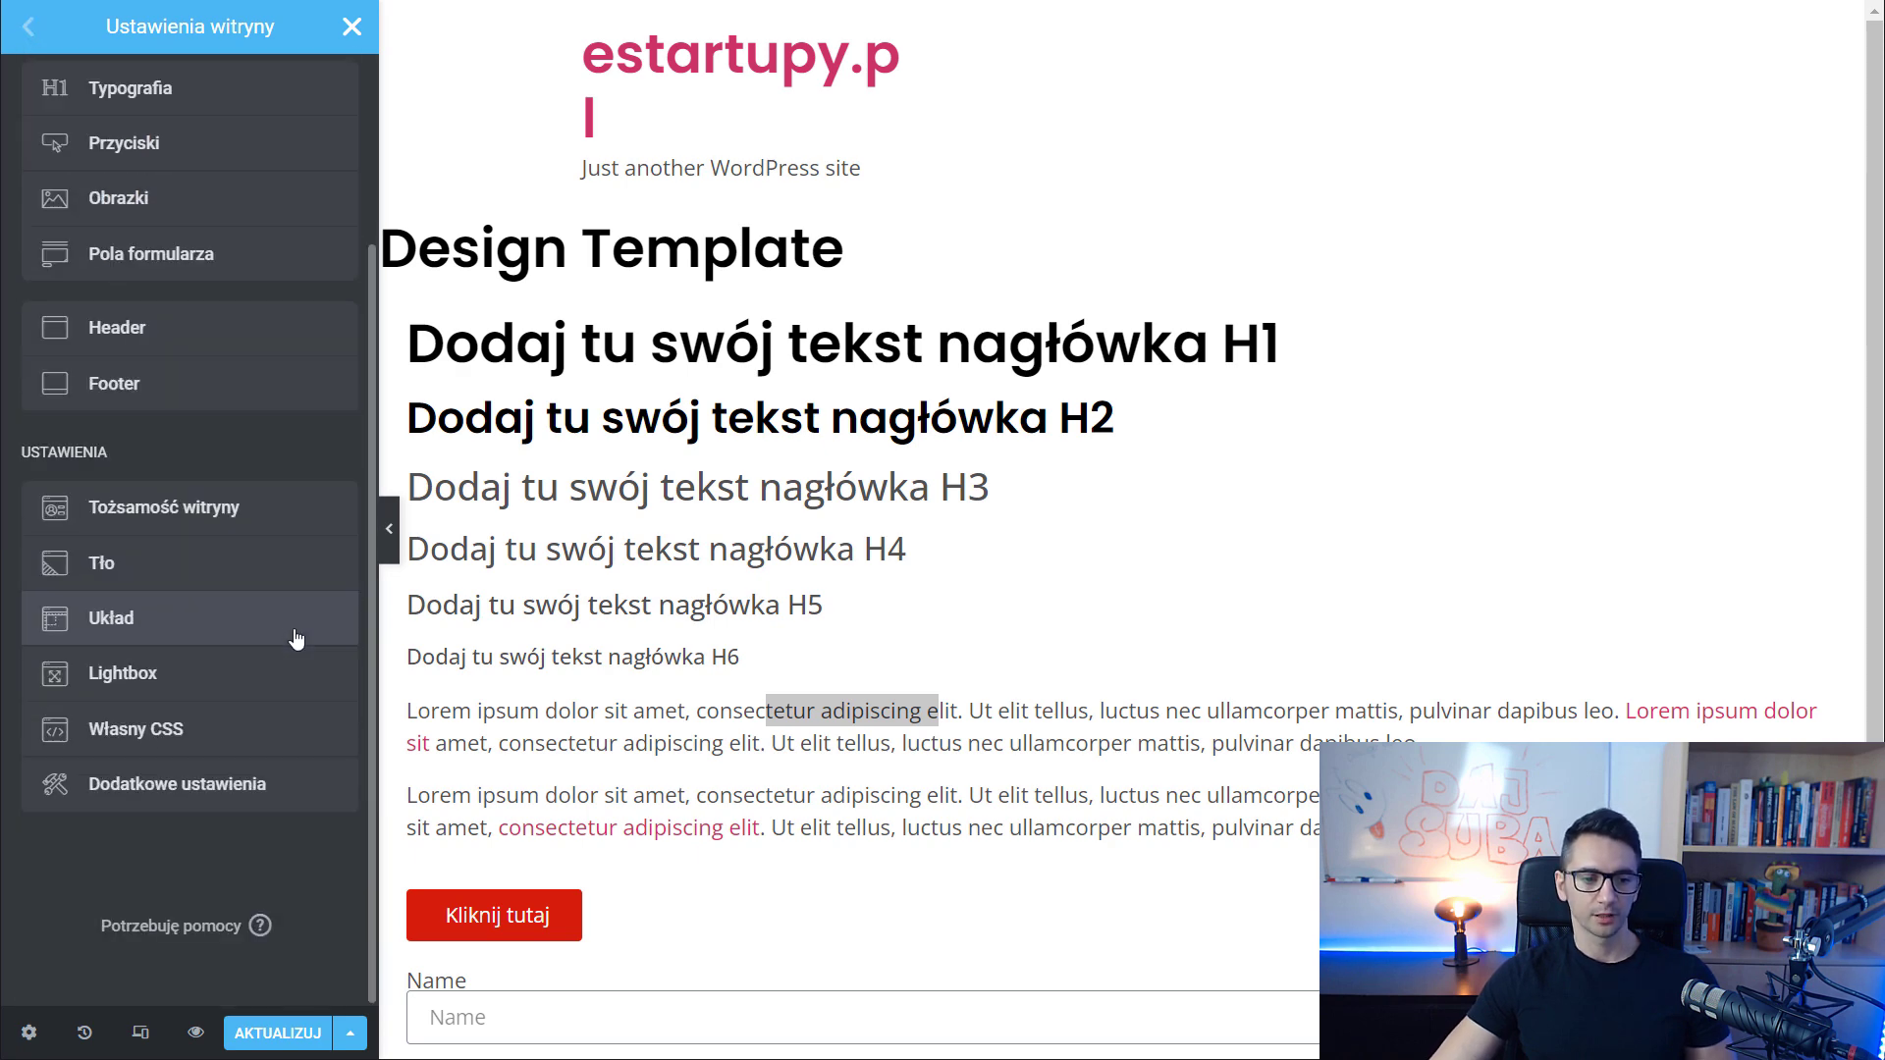
pyautogui.click(222, 677)
pyautogui.scroll(-2, 138, 565)
pyautogui.scroll(2, 137, 568)
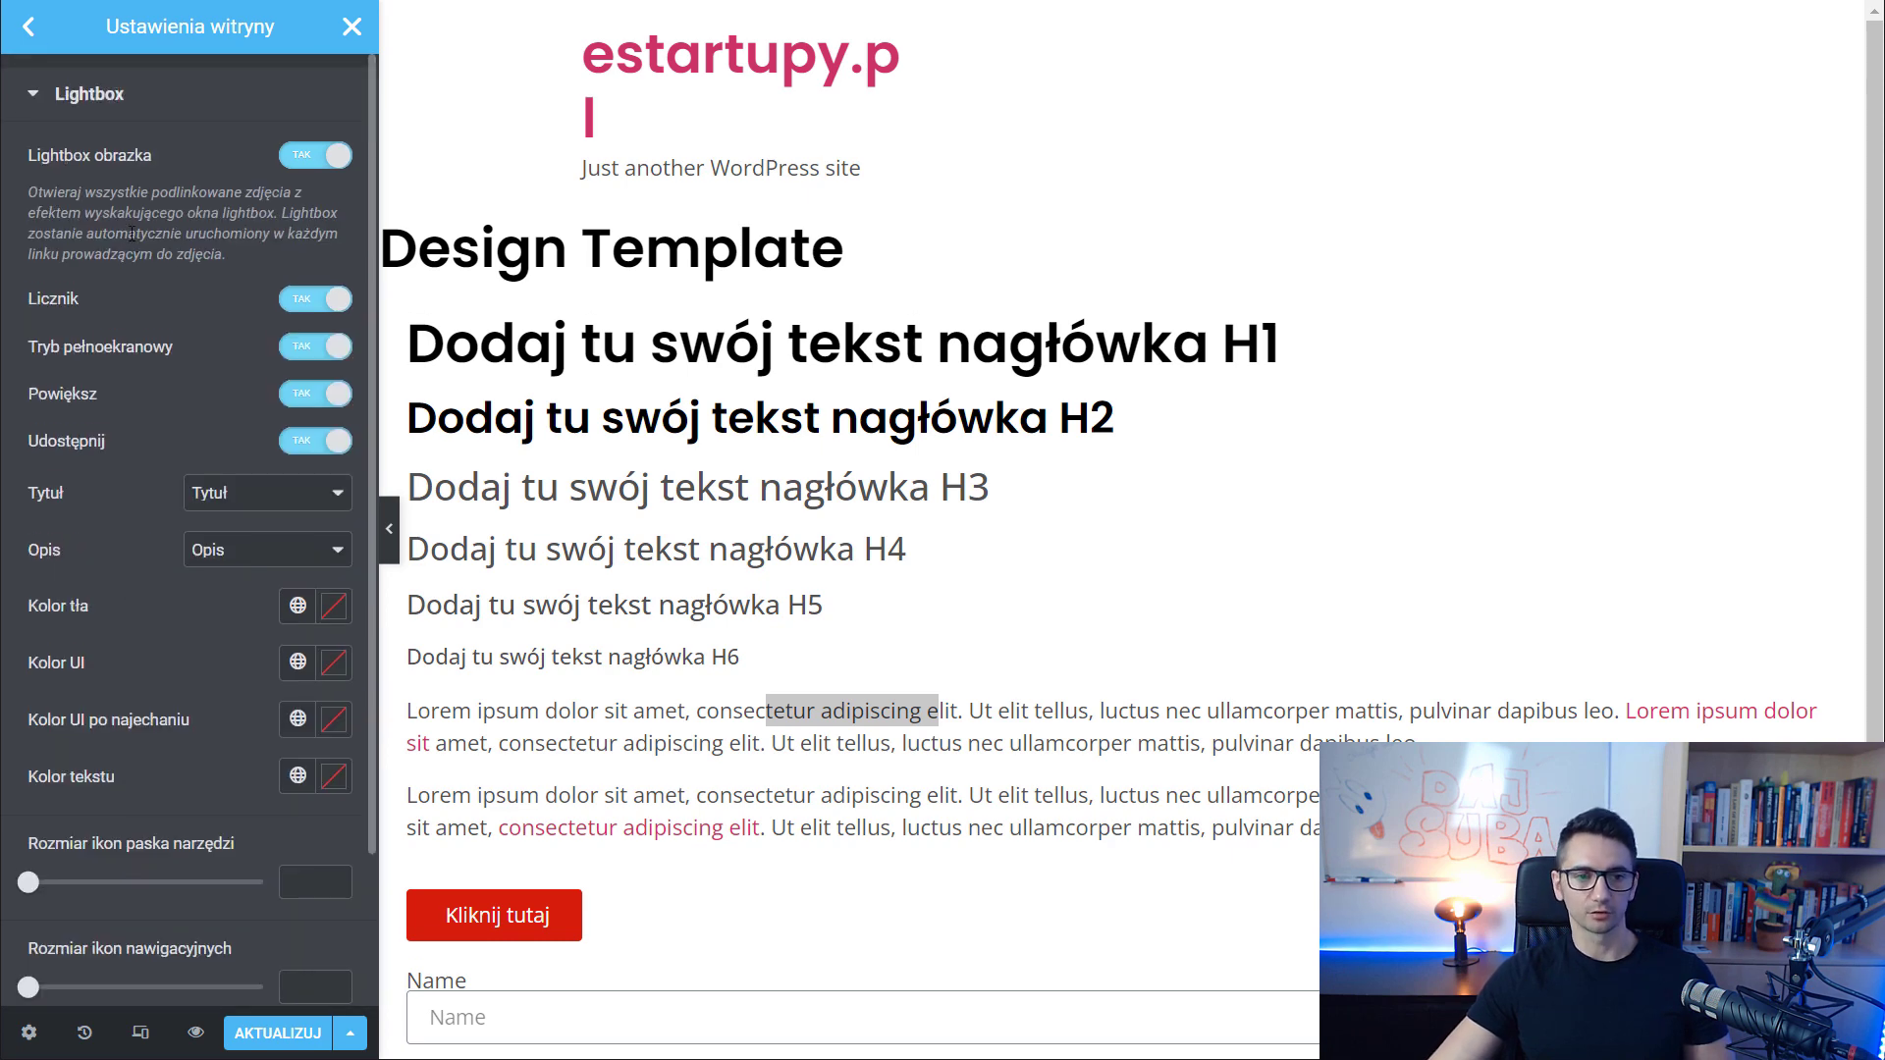
pyautogui.click(29, 26)
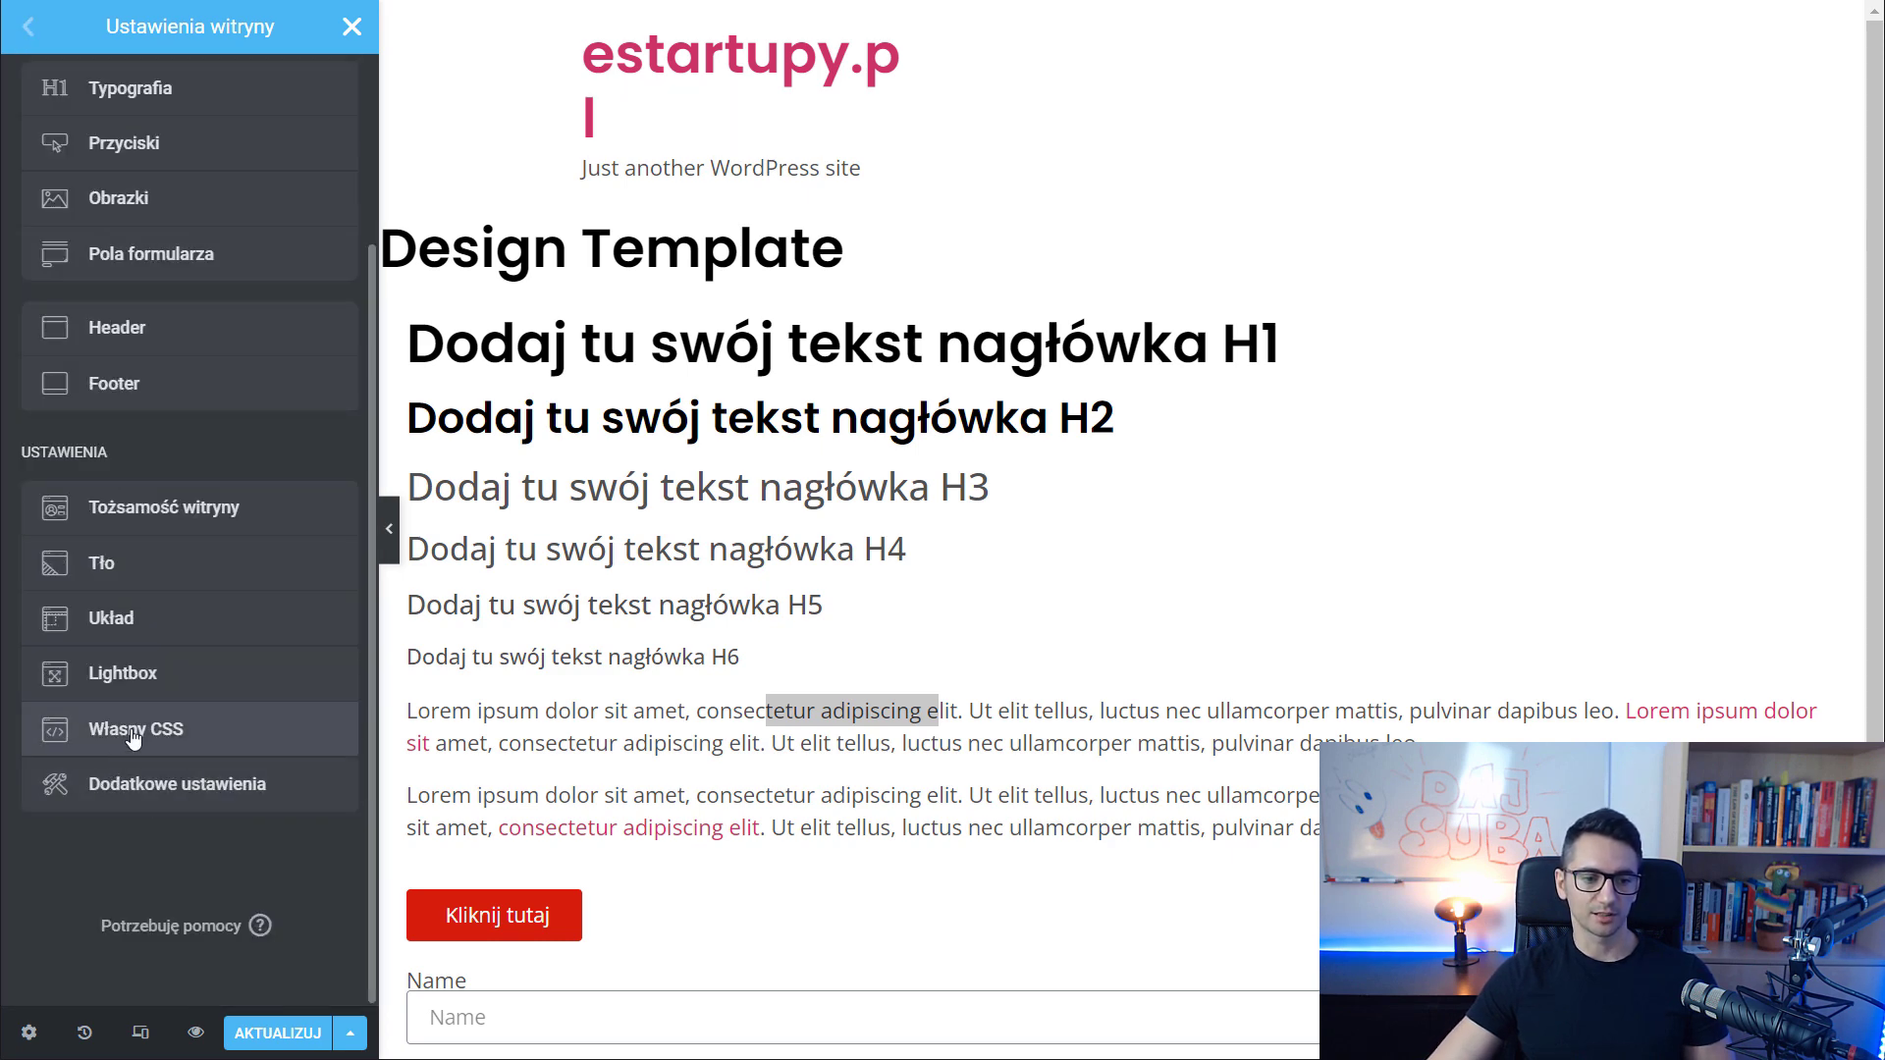
# Check the site-wide custom CSS editor and open the additional Elementor settings in the WordPress dashboard
pyautogui.click(134, 735)
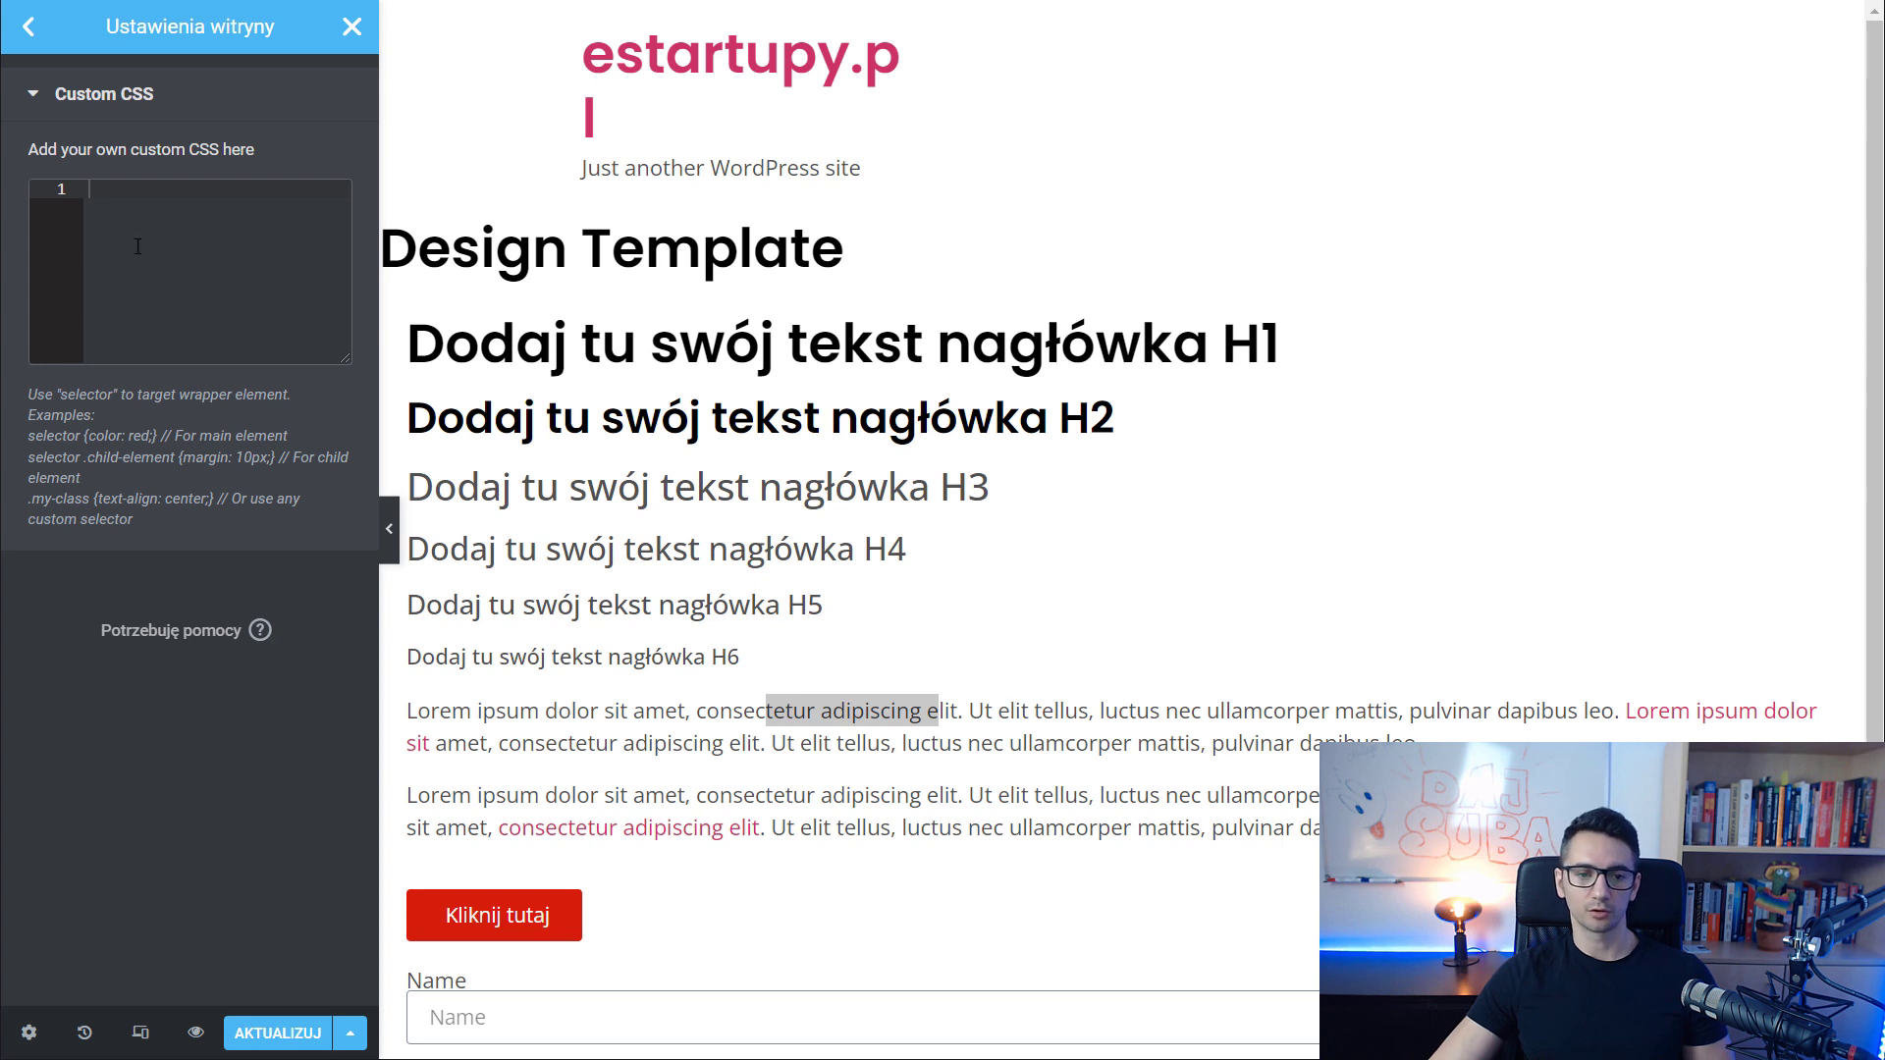
pyautogui.click(28, 27)
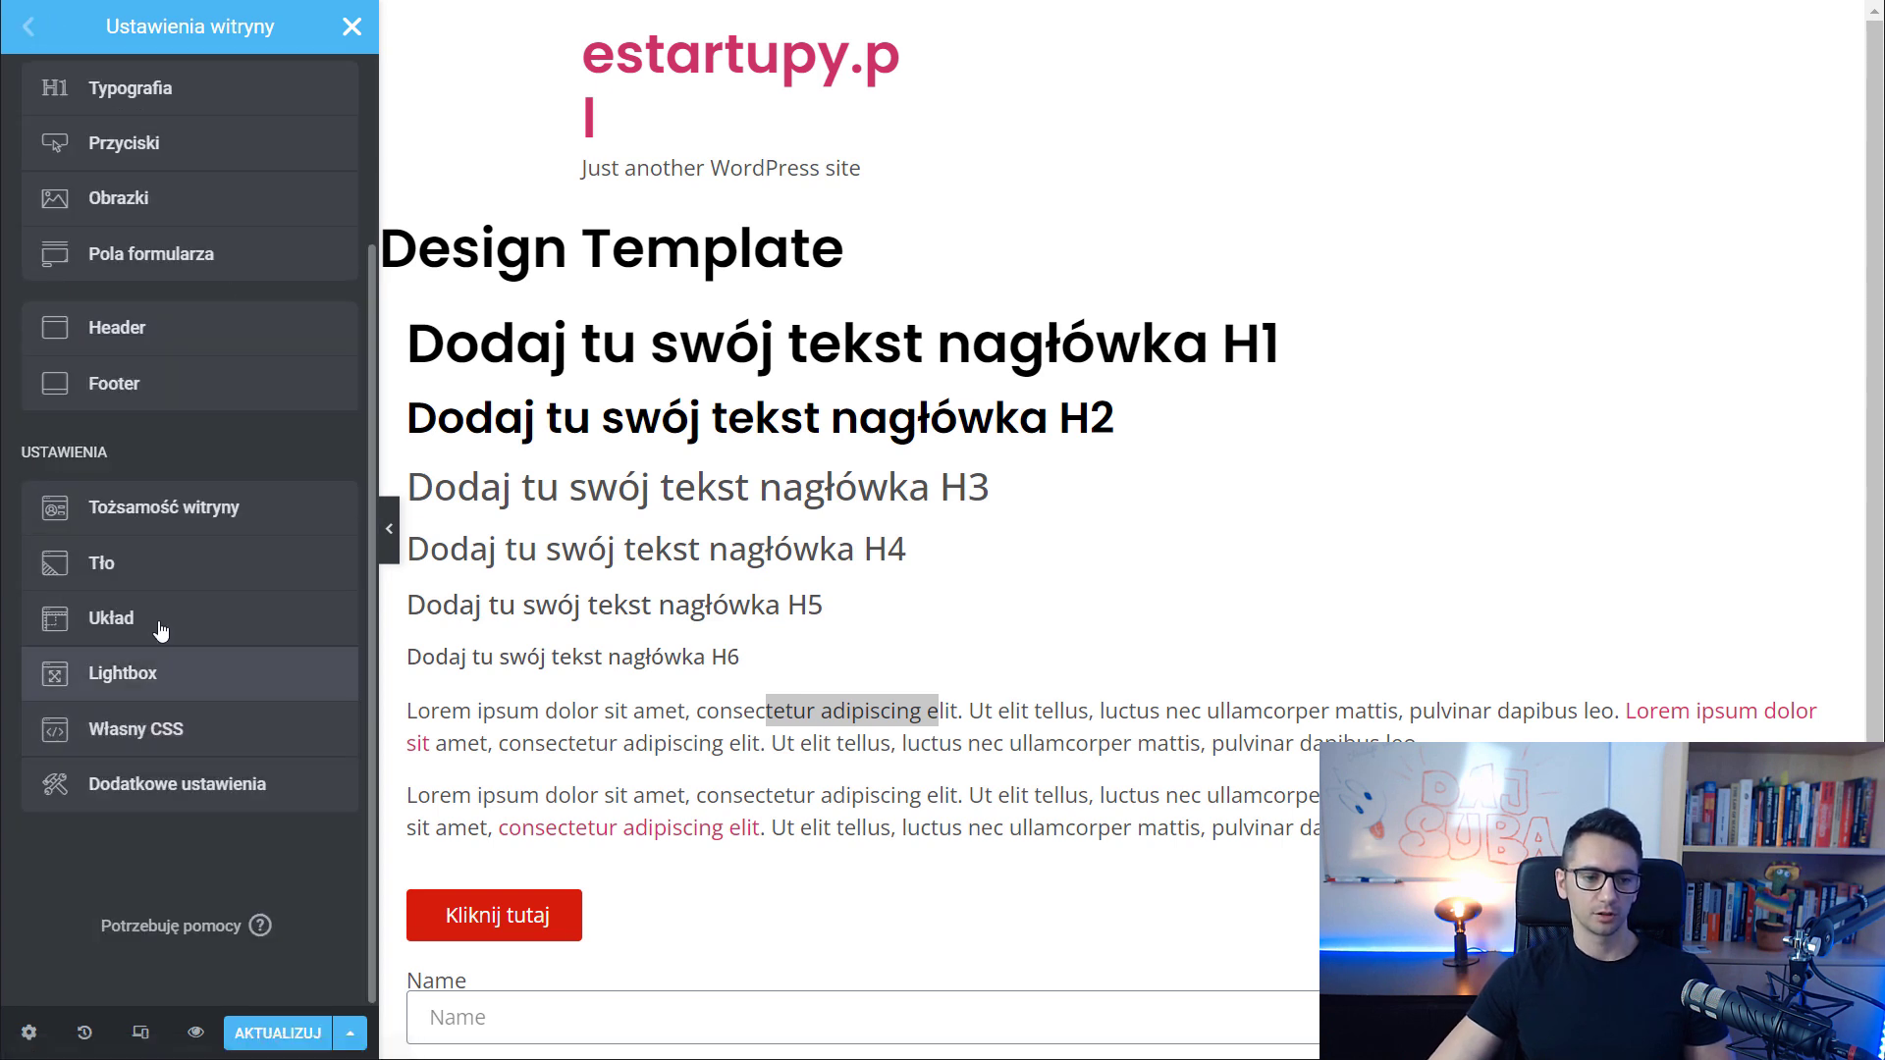
pyautogui.click(134, 794)
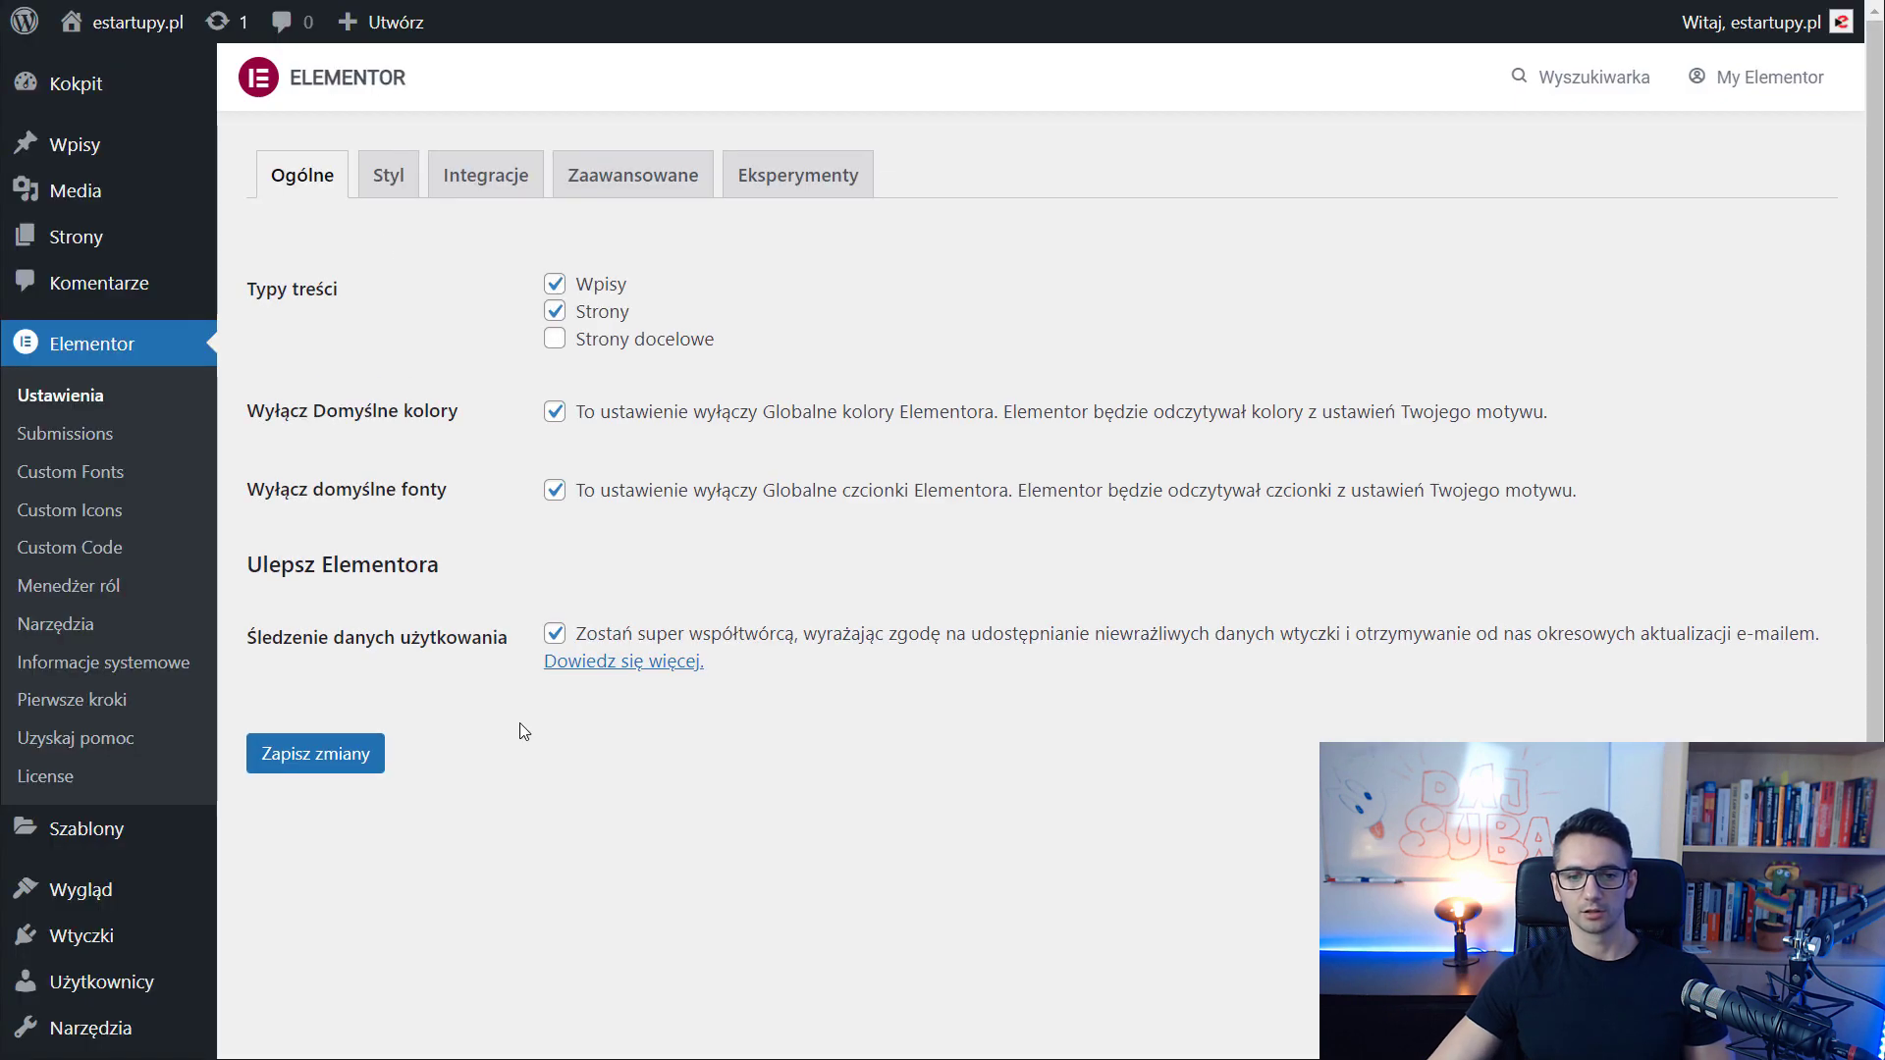